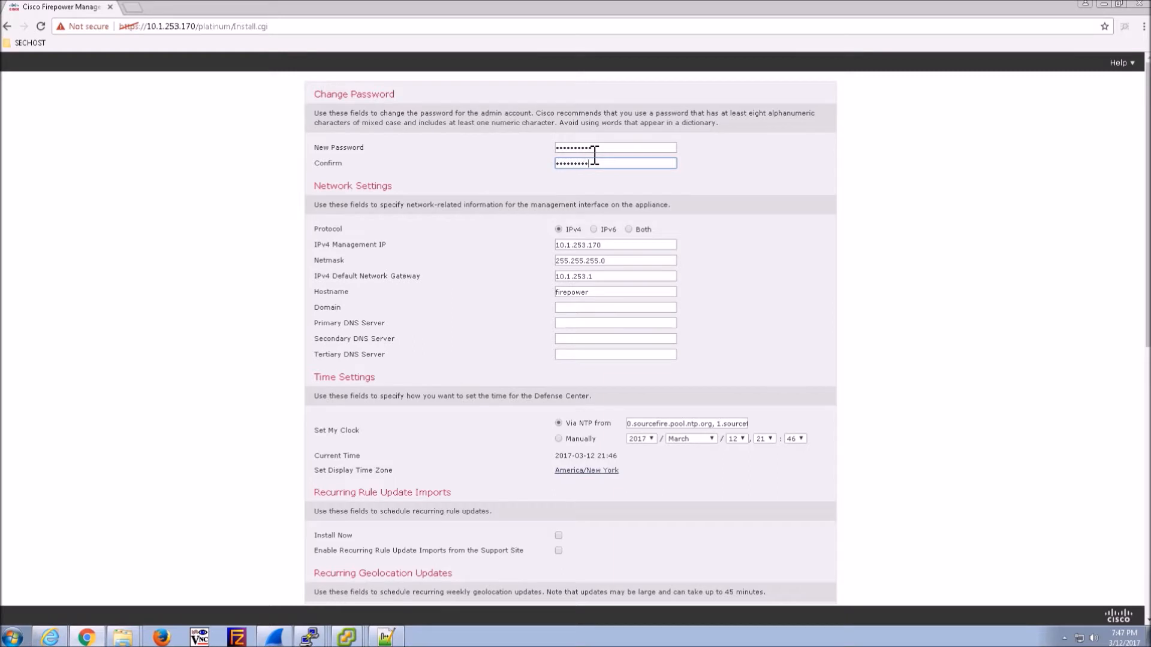
- Replace the hostname with FMC-1, enter domain cisco.new and primary DNS 10.1.253.172
click(624, 294)
key(ctrl+a)
text(FMC-1)
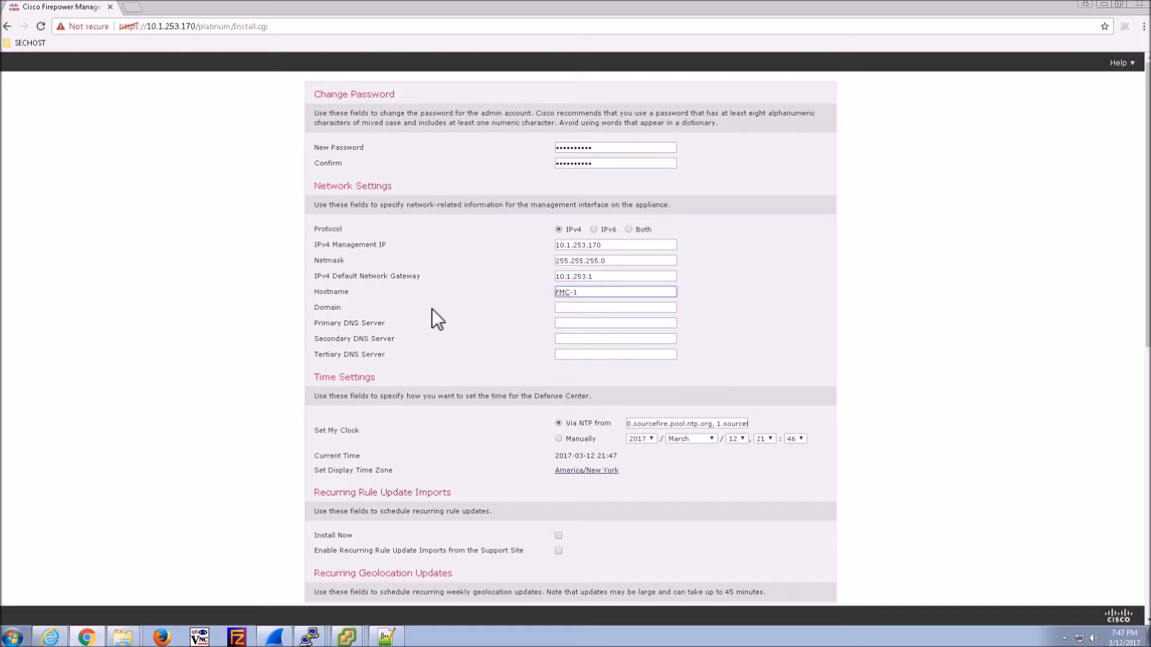
click(577, 309)
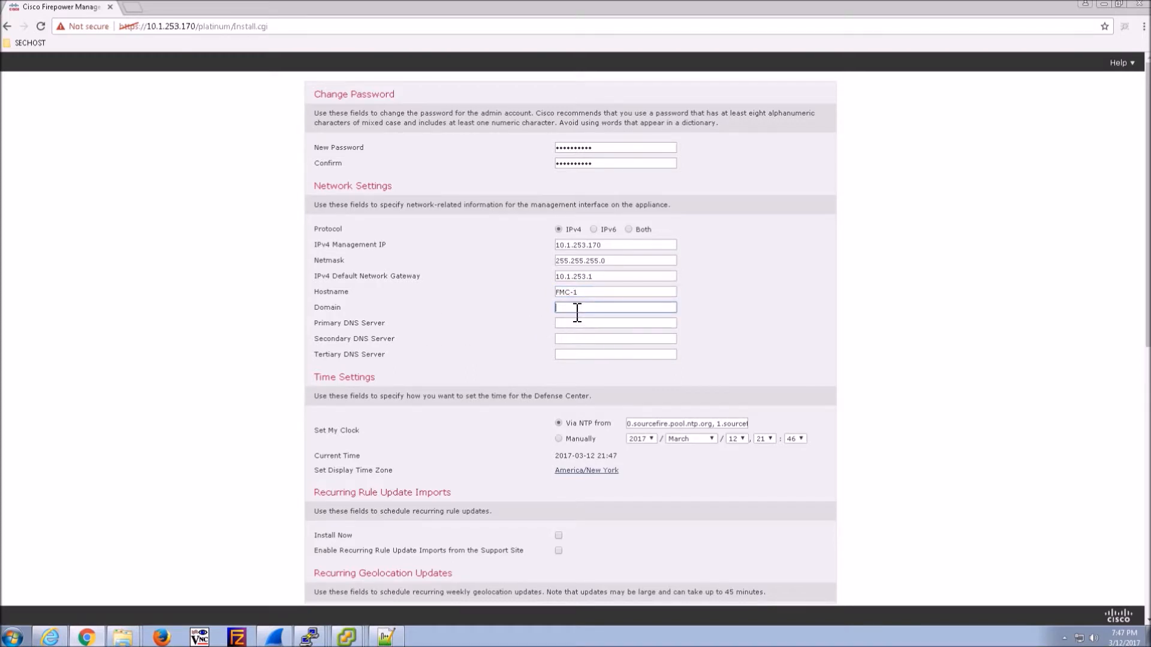
text(cisco.new)
click(589, 328)
text(10.1.)
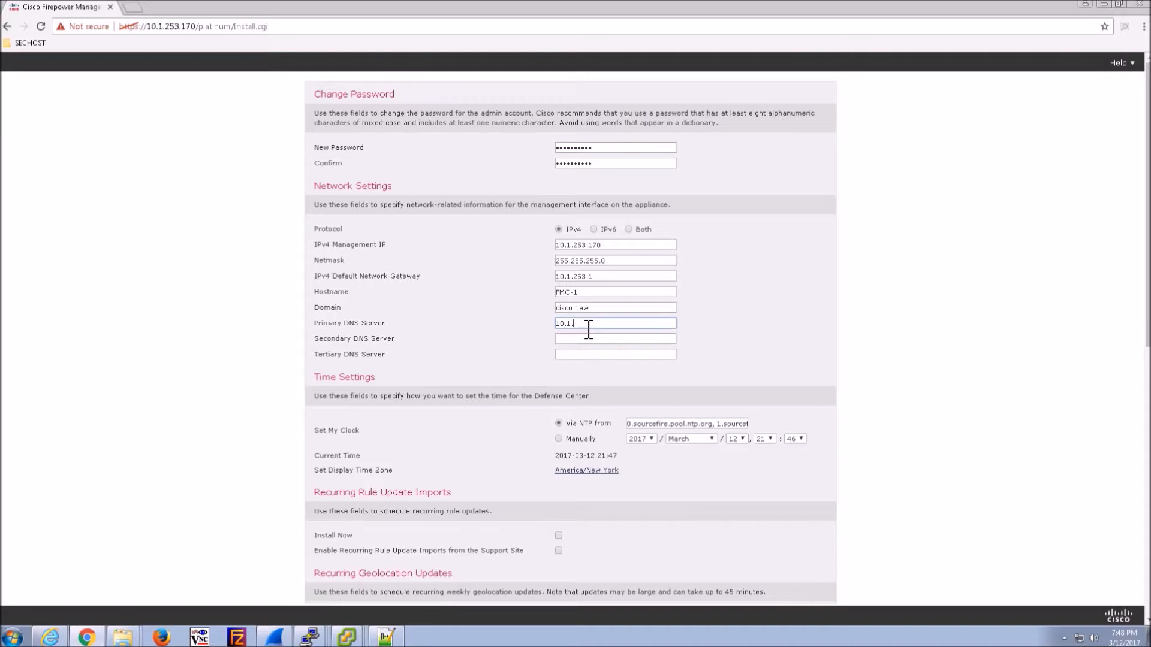
text(253.172)
click(695, 484)
scroll(695, 484, down, 2)
scroll(660, 443, down, 2)
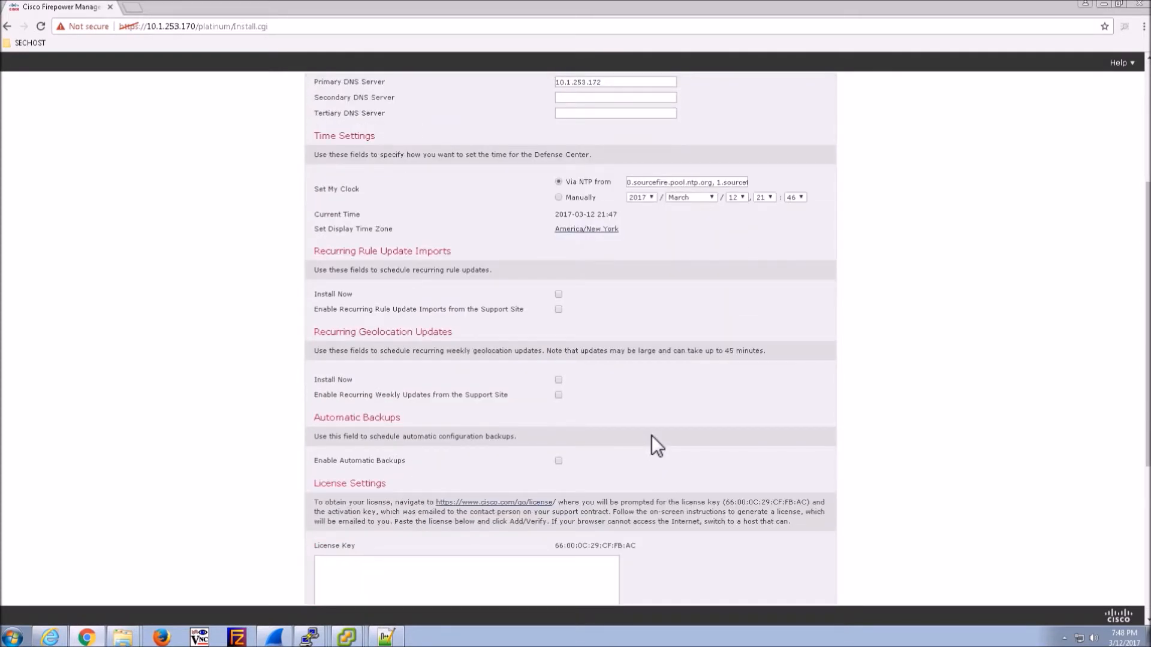
- Change the display time zone to America/Edmonton and save it
click(590, 230)
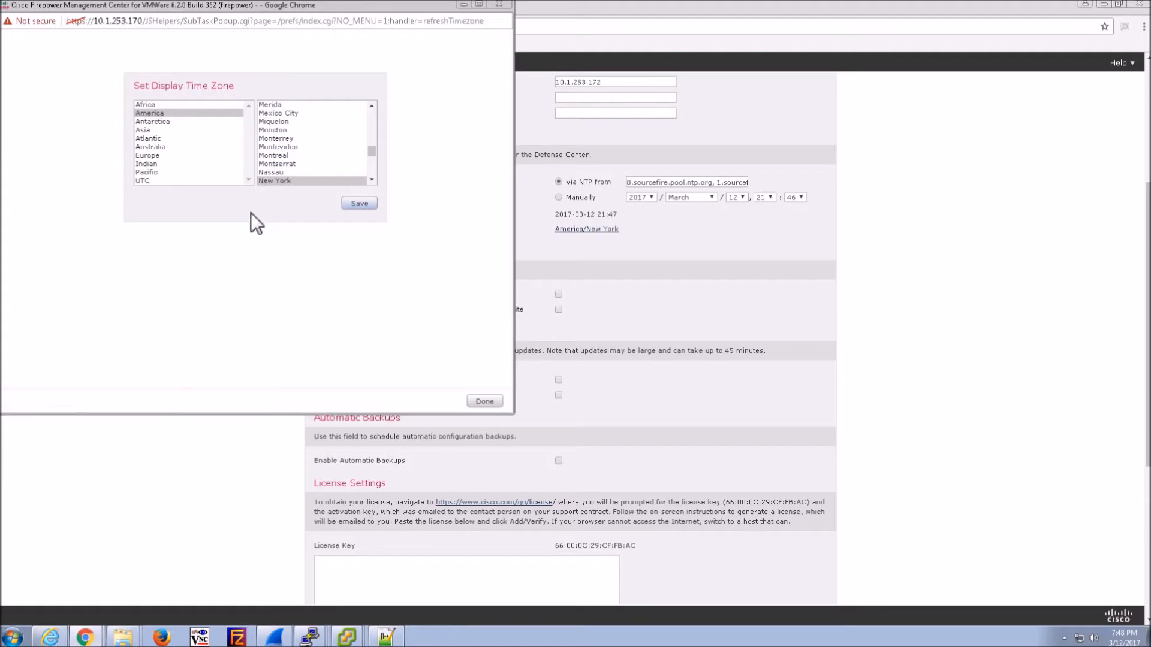
click(286, 131)
scroll(285, 132, up, 5)
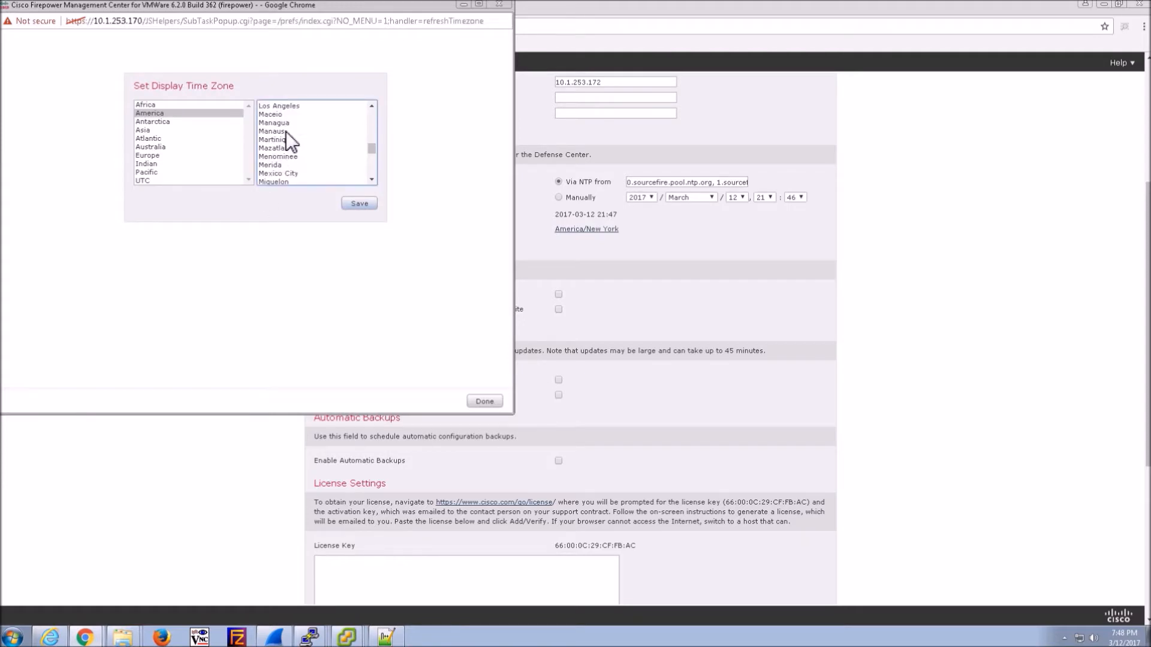
scroll(286, 131, up, 7)
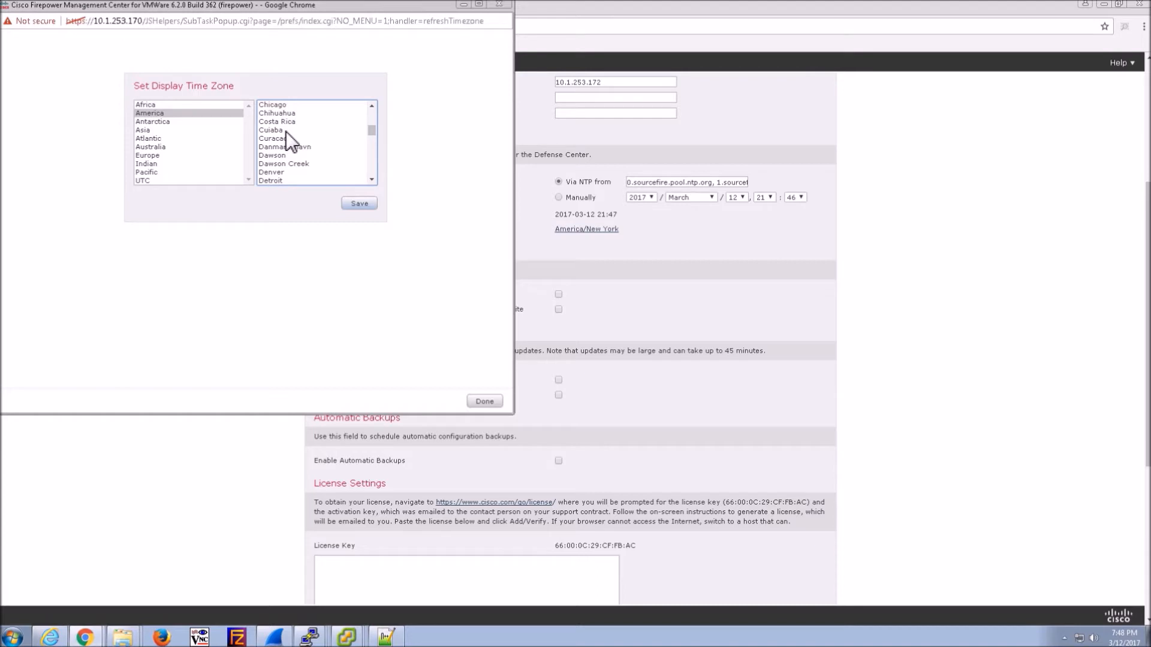
scroll(286, 131, down, 2)
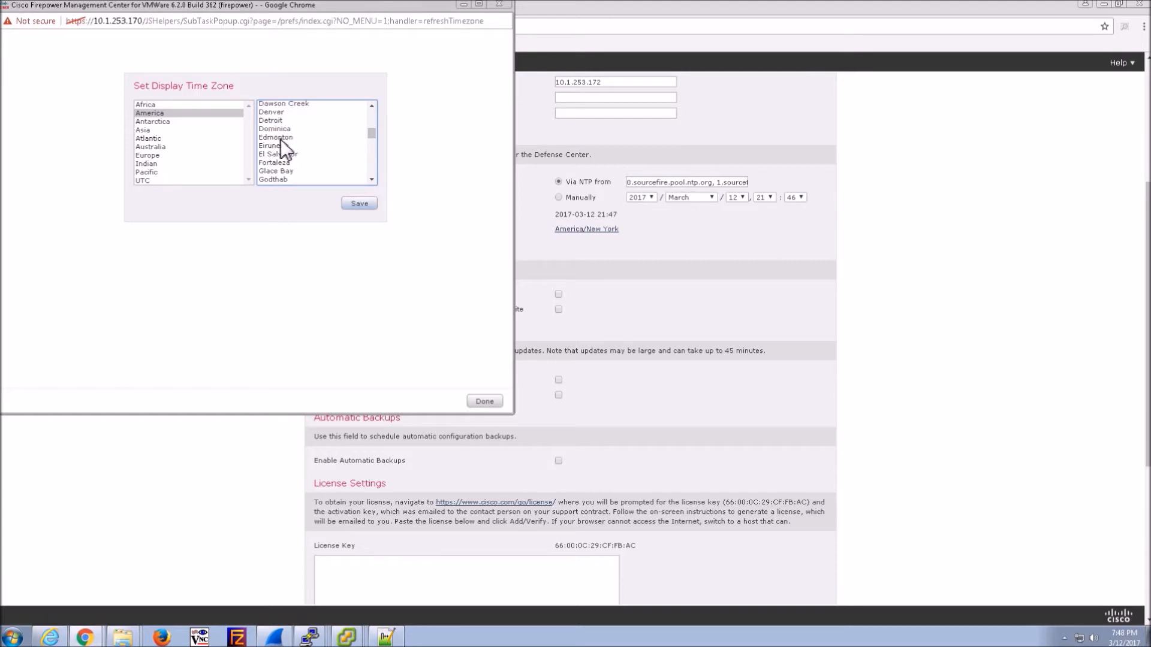
click(282, 137)
click(352, 201)
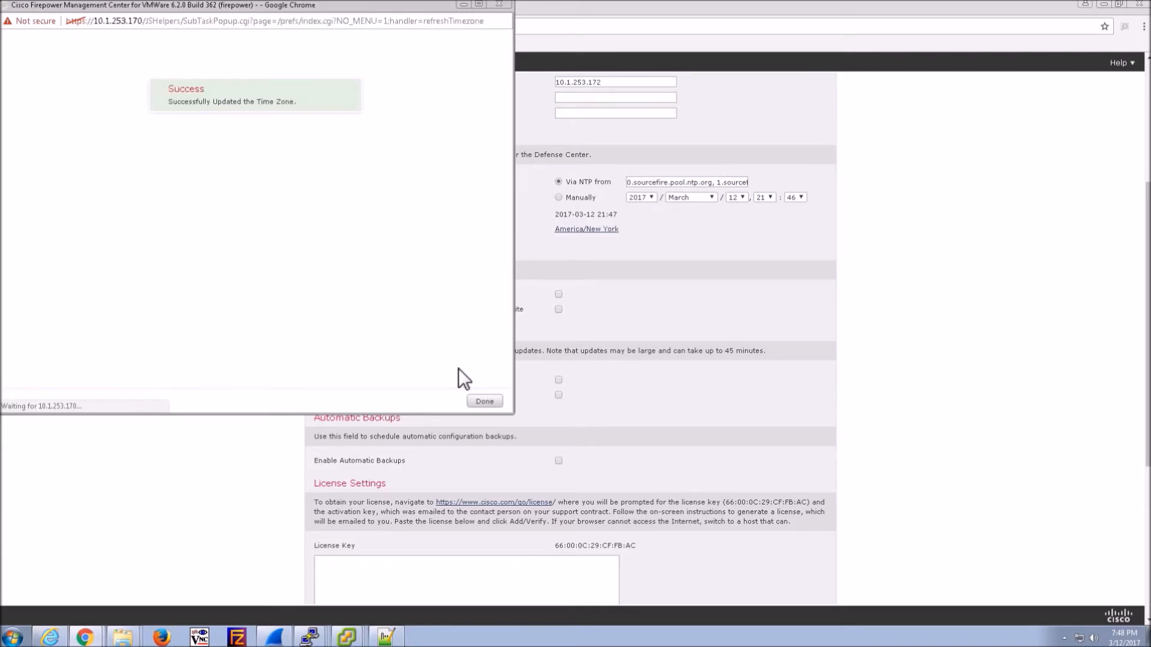
click(487, 401)
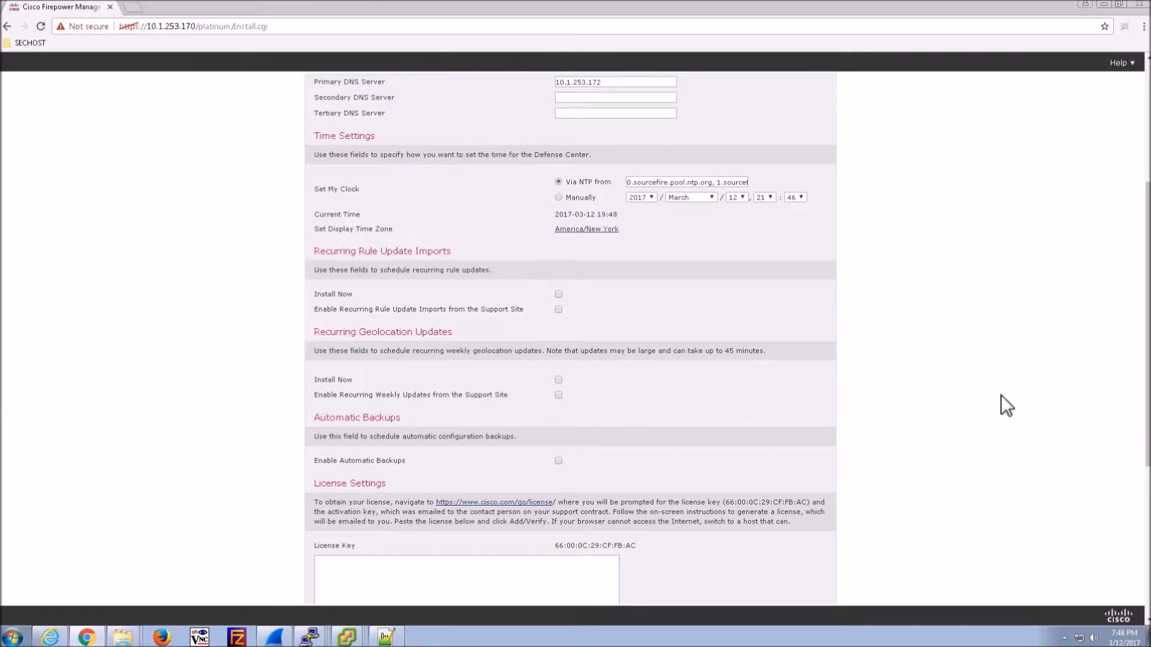
- Accept the end user licence agreement and apply the initial setup
scroll(972, 392, down, 5)
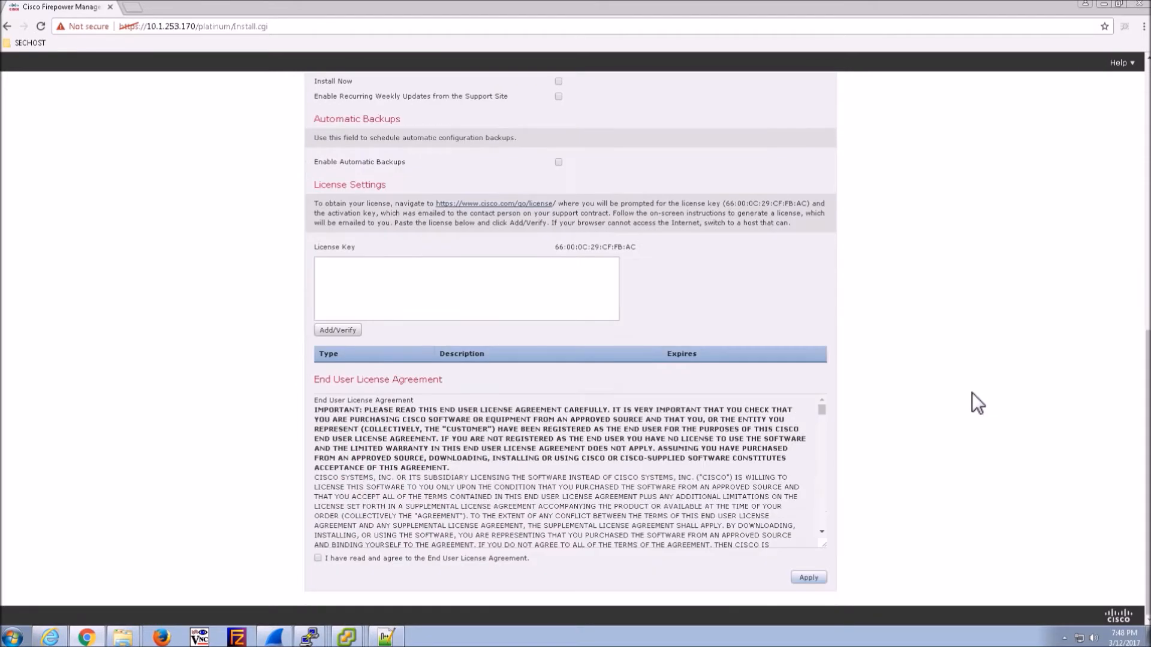
click(797, 578)
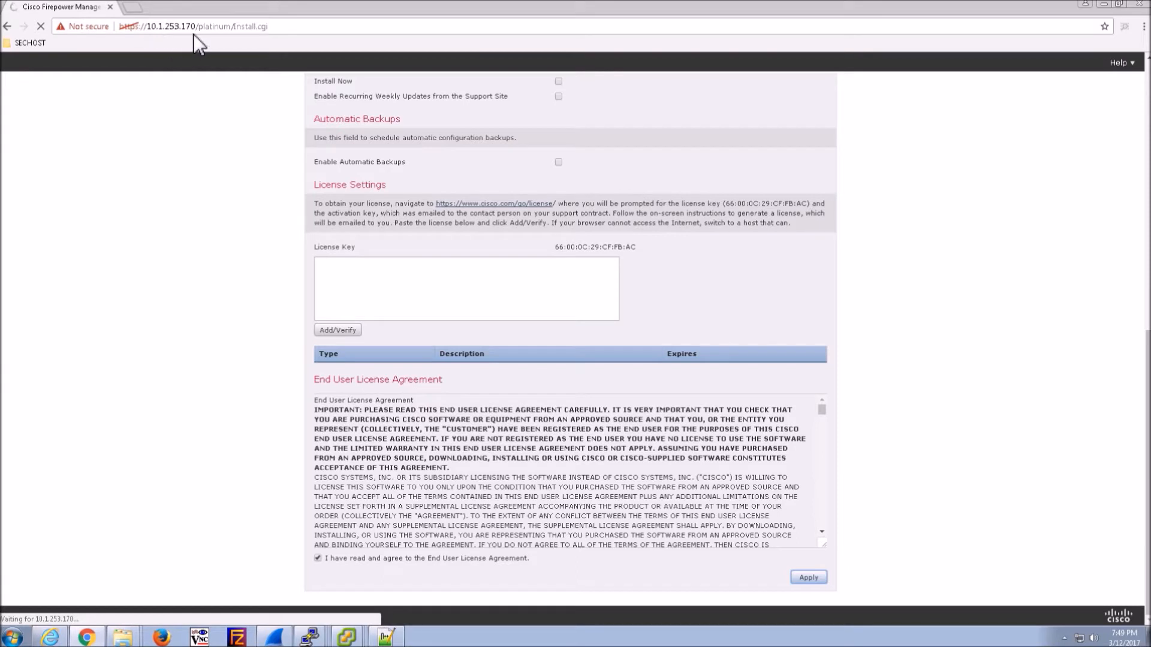
mouse_move(347, 638)
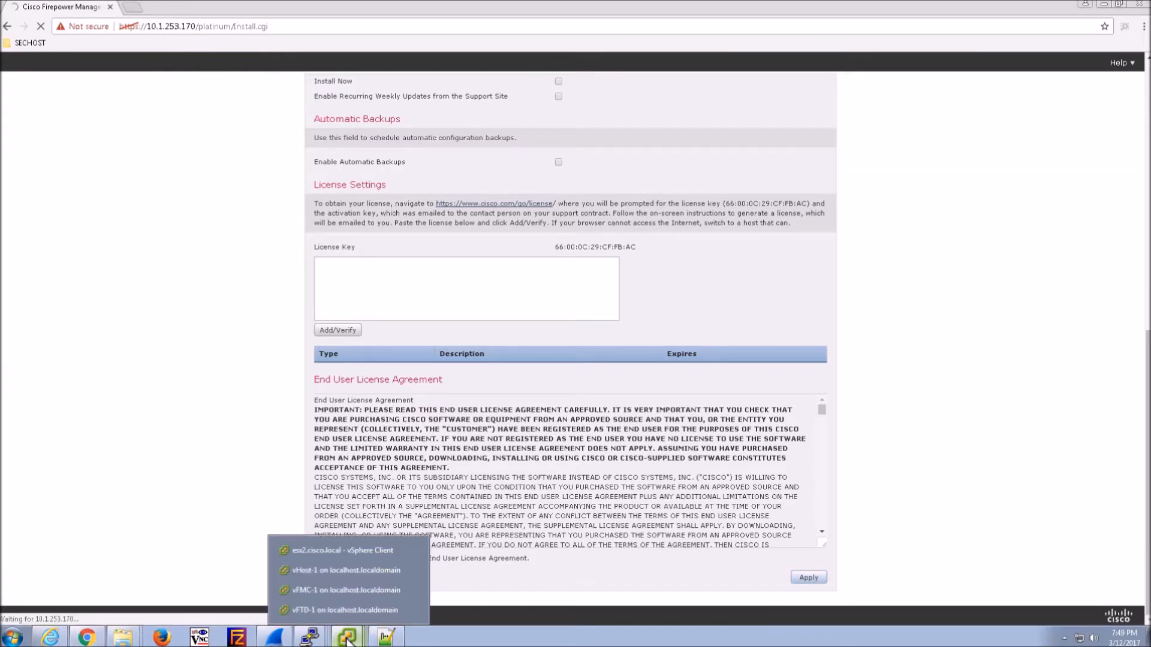
- In the vFTD-1 console, add manager 10.1.253.170 with the registration key and run 'show managers'
click(320, 609)
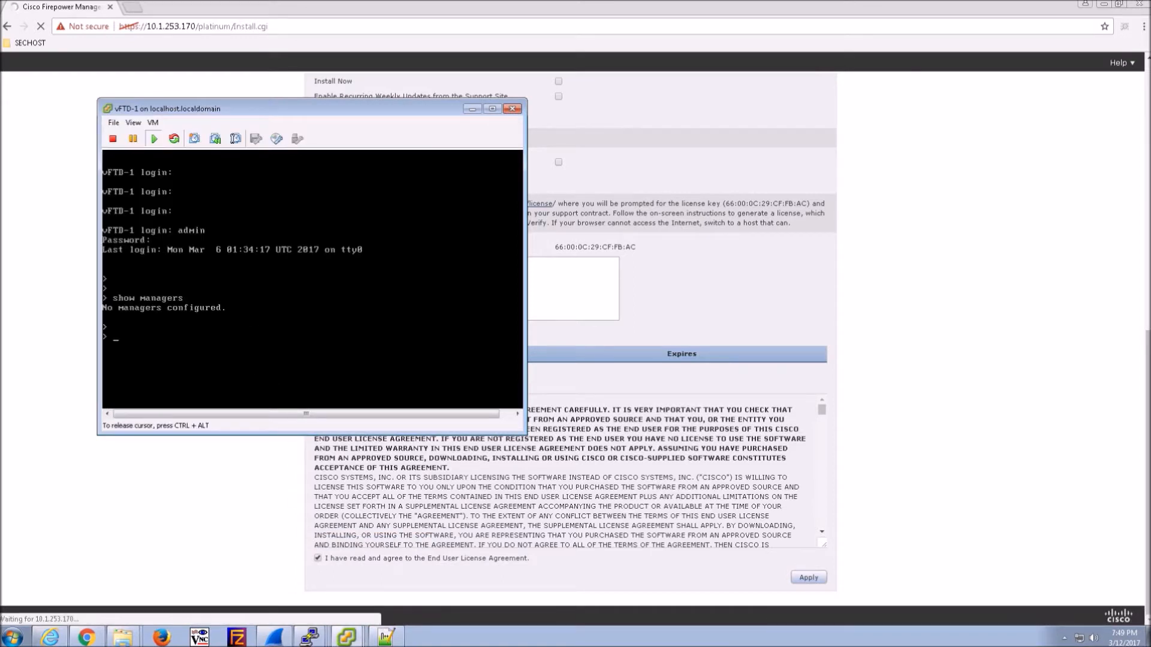
text(configure manager add 10.1.2)
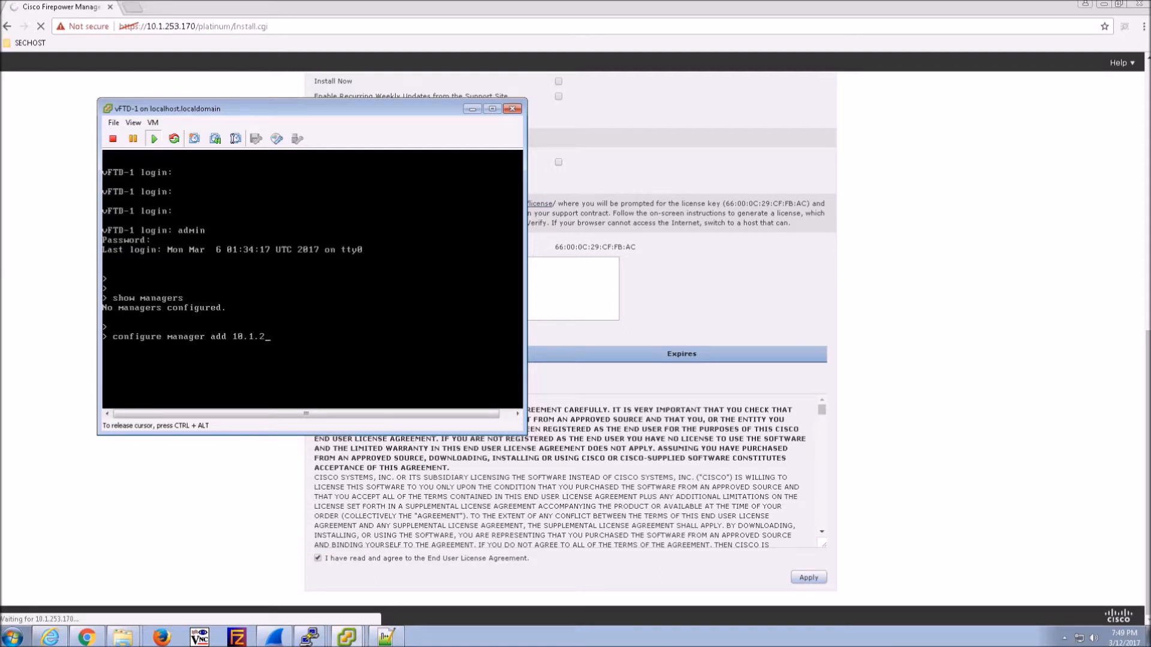
text(53.170 cisco123)
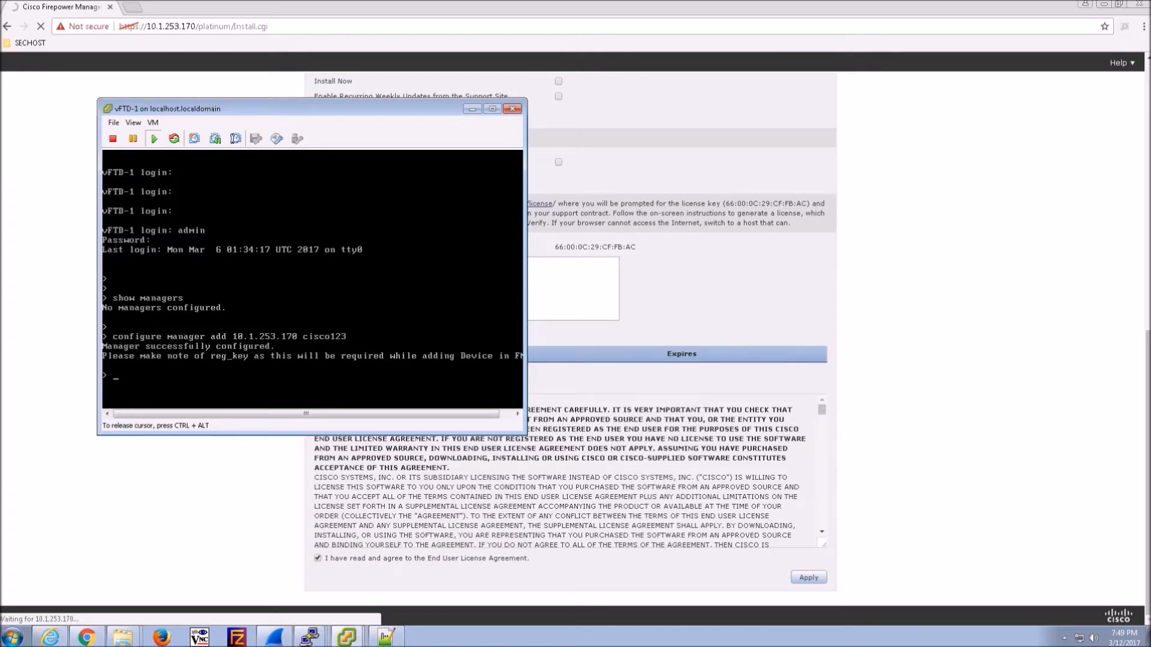
text(show managers)
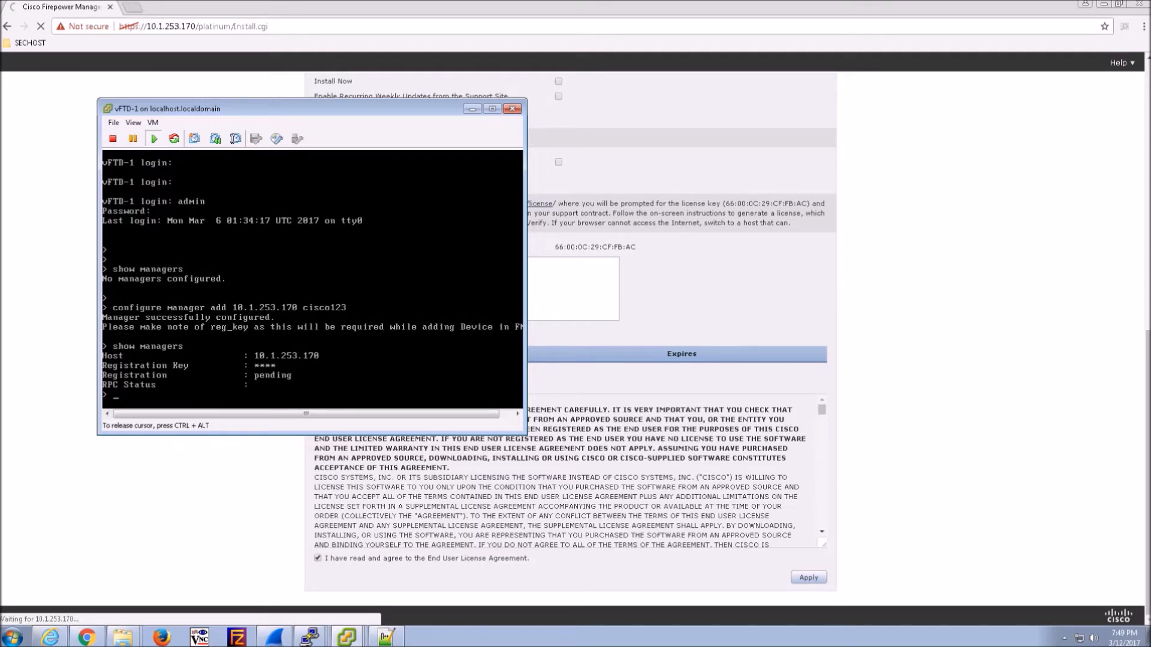
key(ctrl+alt)
click(300, 401)
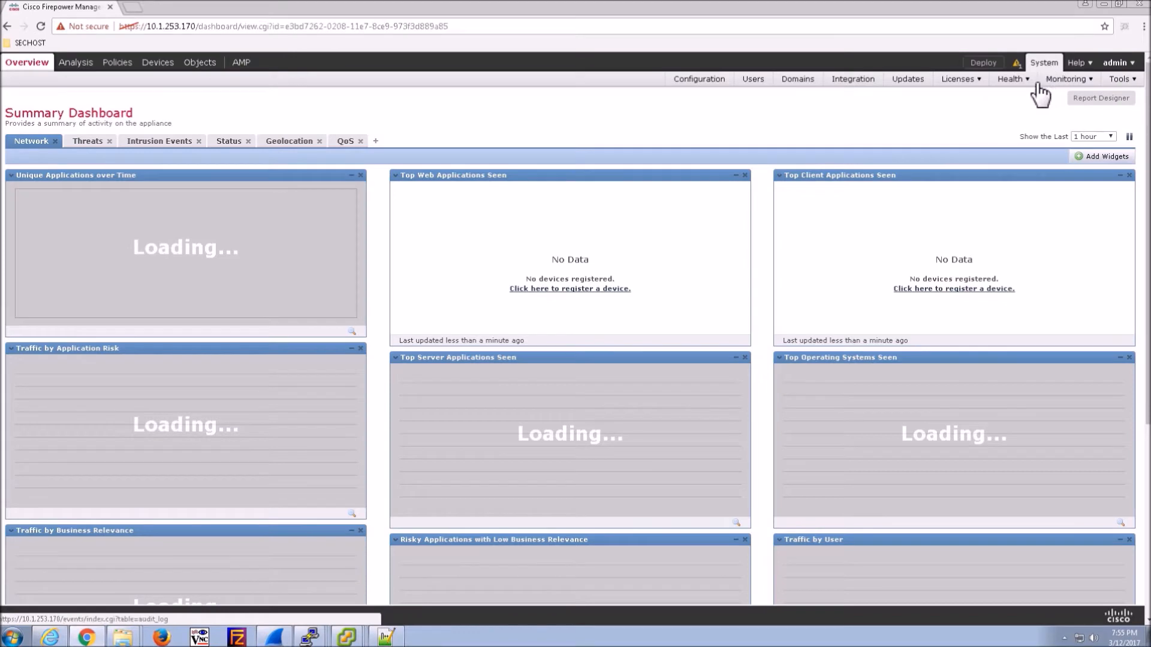
- Switch Smart Licensing to Evaluation Mode, then go to Device Management
click(950, 97)
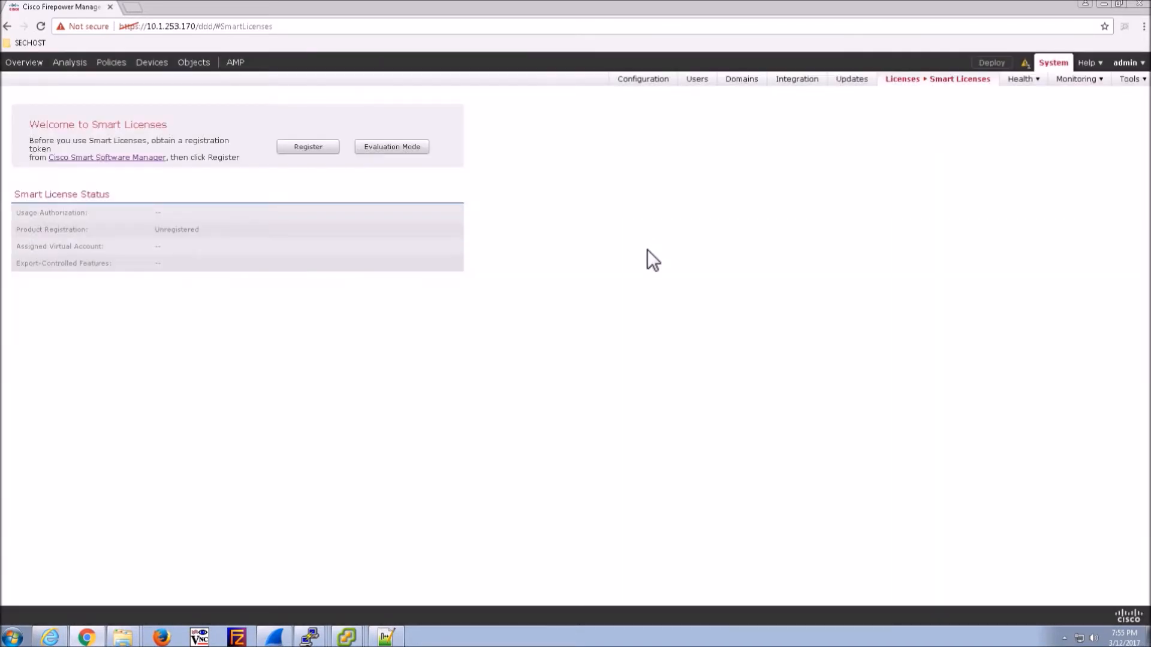
click(393, 151)
click(556, 392)
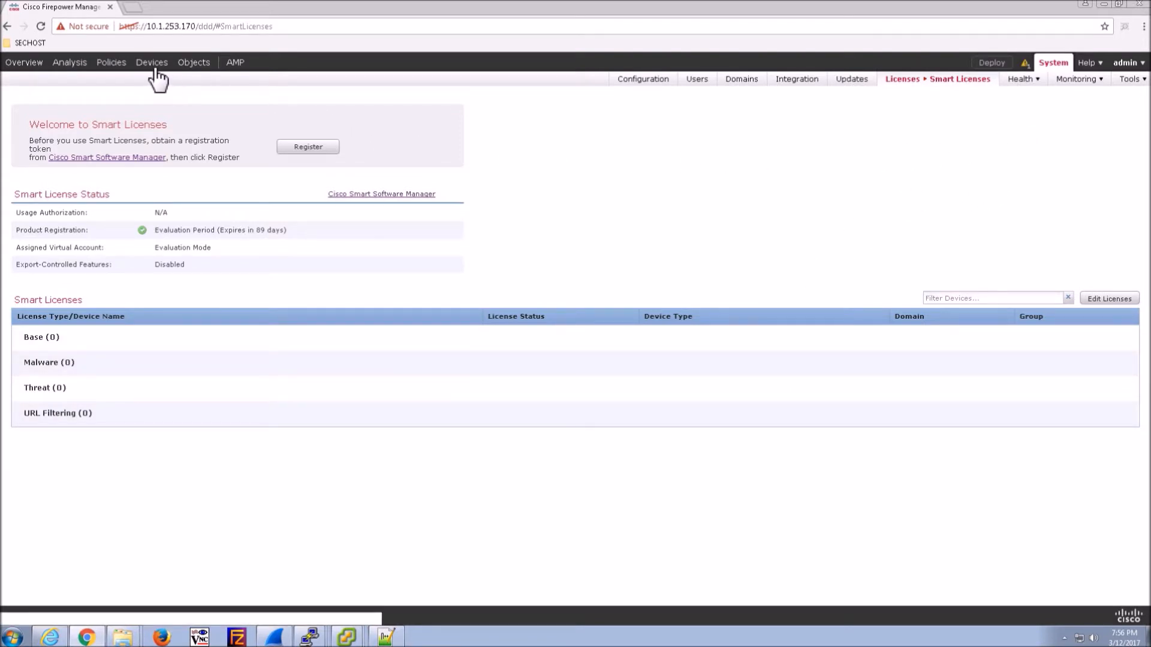
mouse_move(155, 63)
click(19, 81)
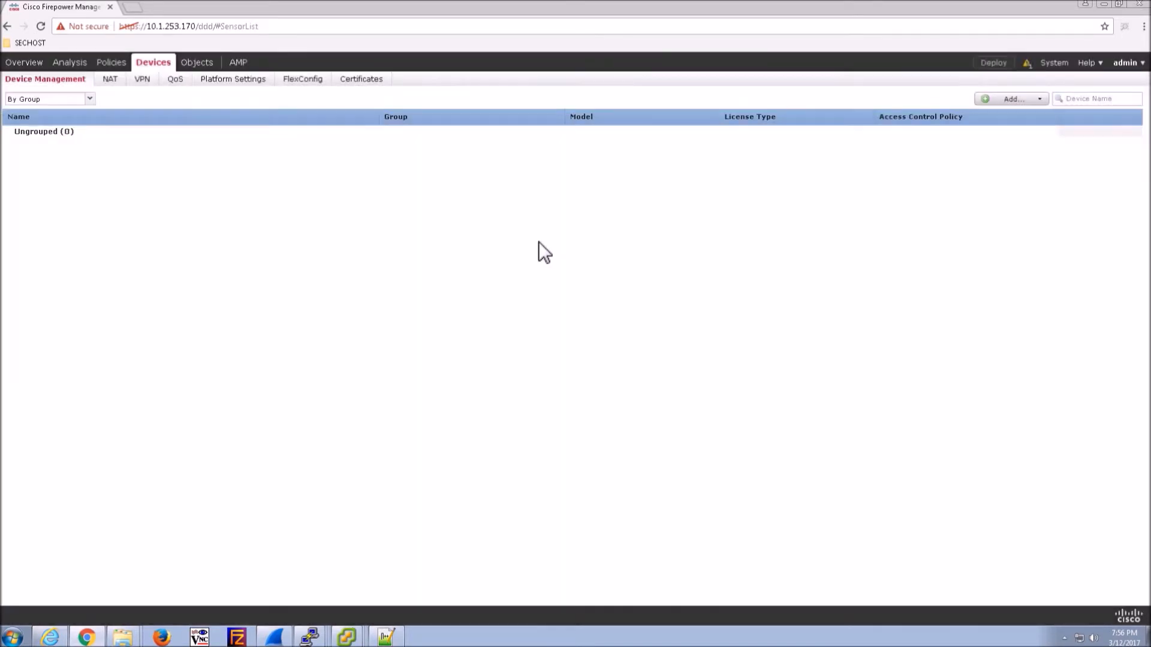
- Add device FTD-1 at host 10.1.253.171 with the registration key, choosing a new access control policy
click(1038, 100)
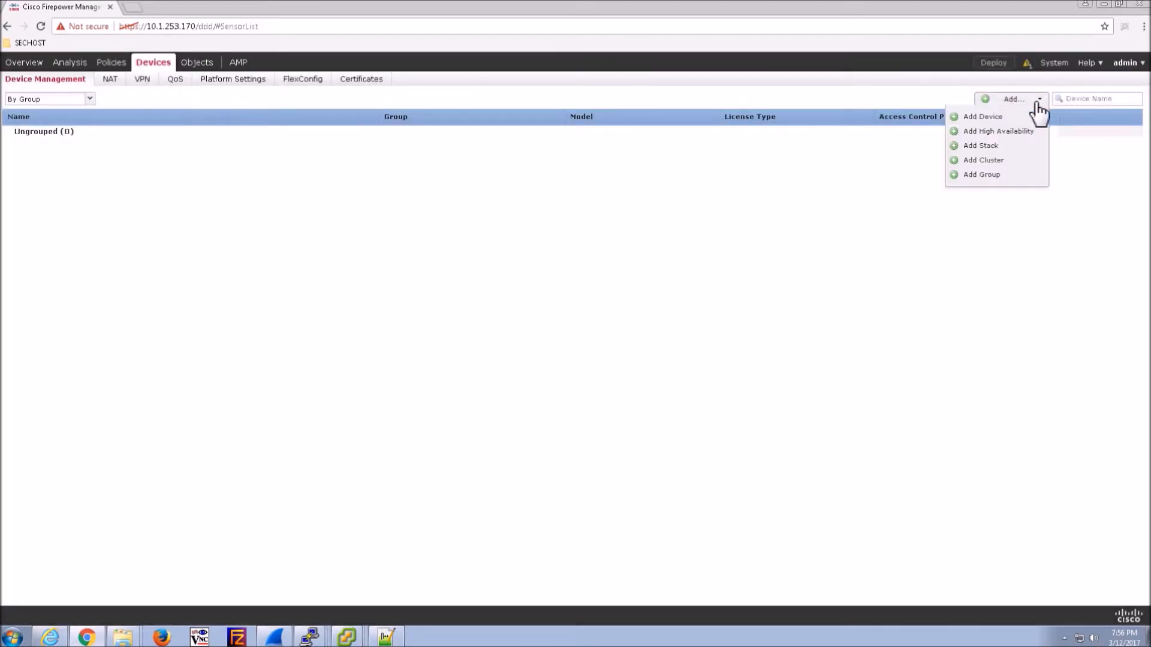
click(988, 117)
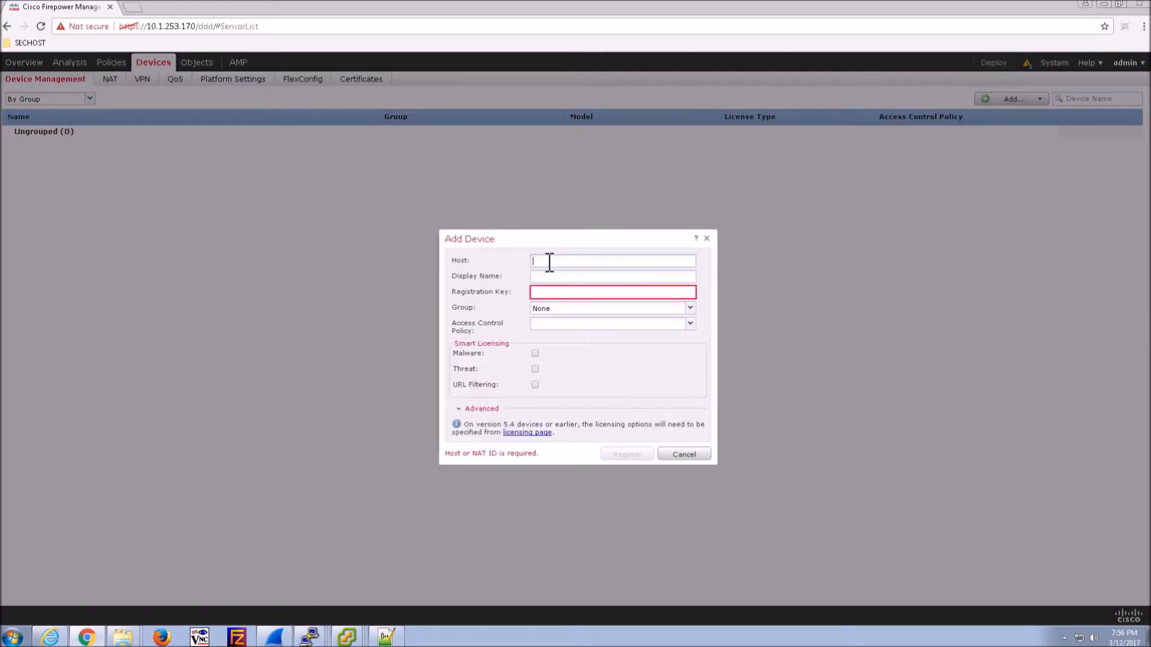
text(10.1)
text(.253)
text(.1)
text(71)
click(542, 277)
text(FTD-1)
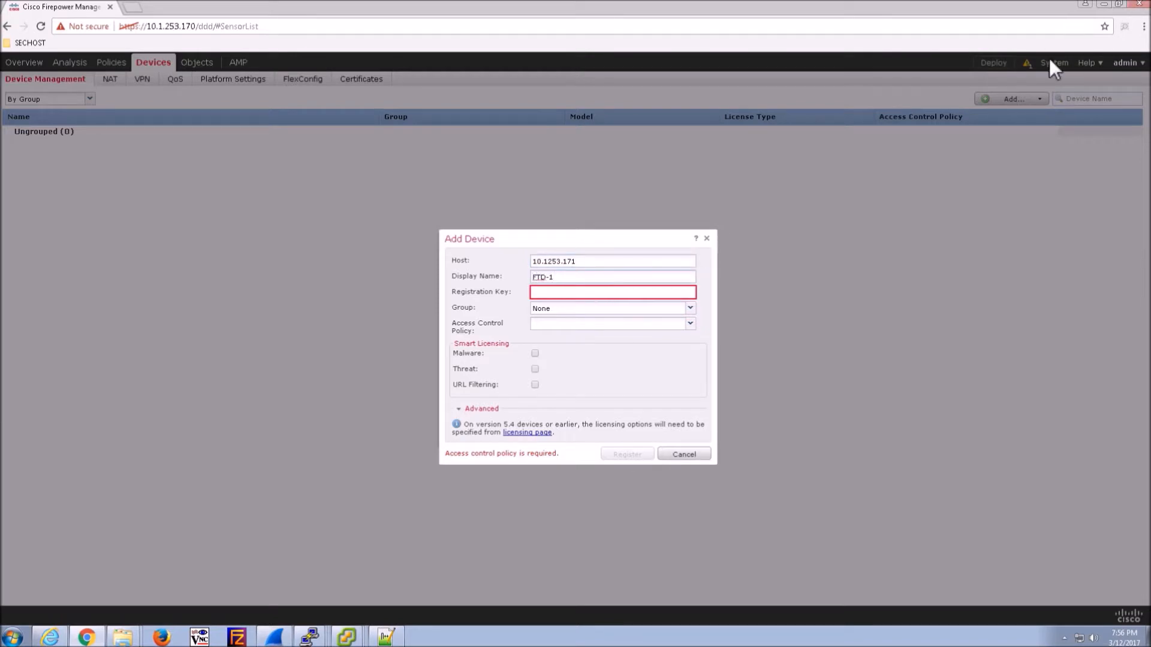
click(591, 294)
text(cisco123)
key(Tab)
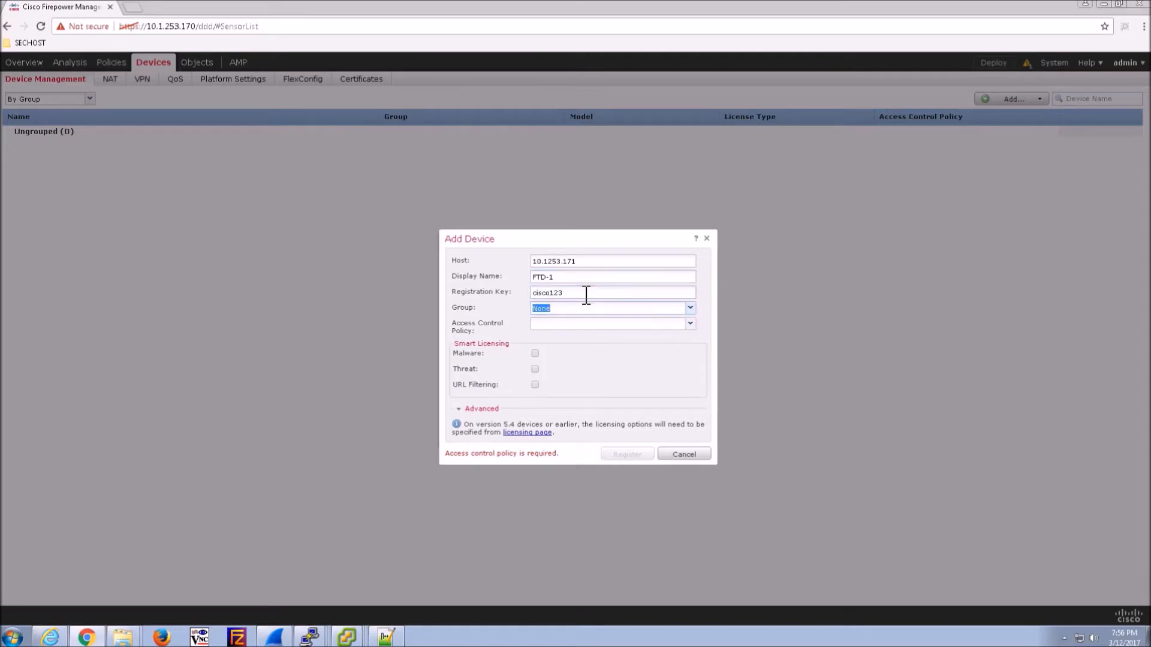
key(Tab)
click(690, 325)
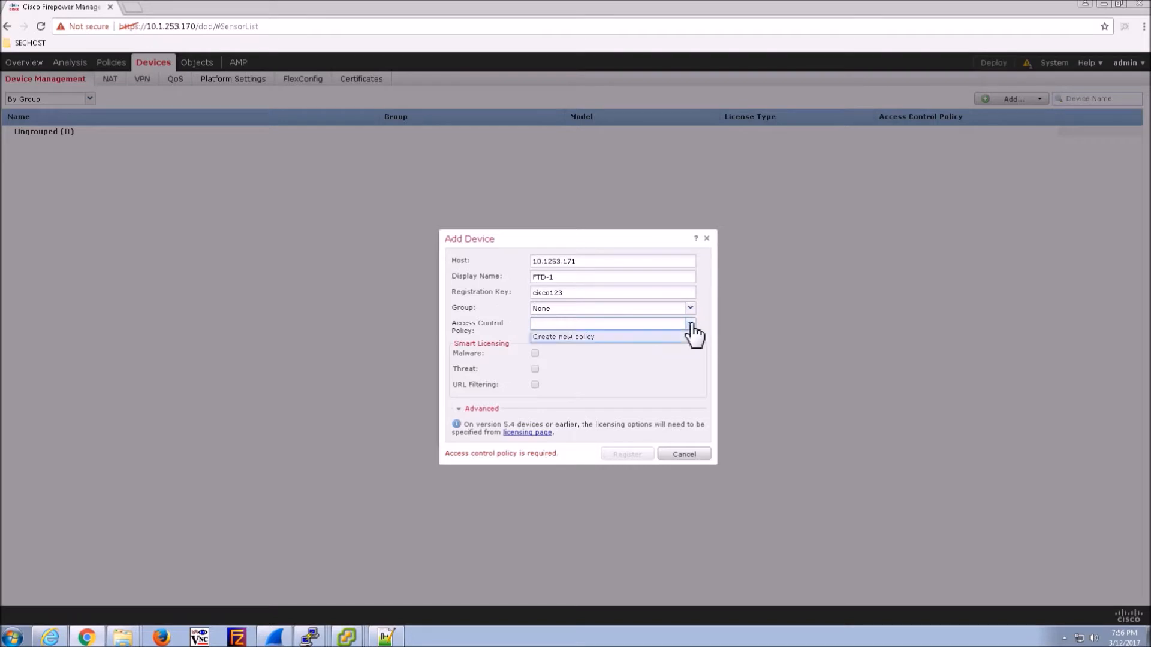
click(573, 336)
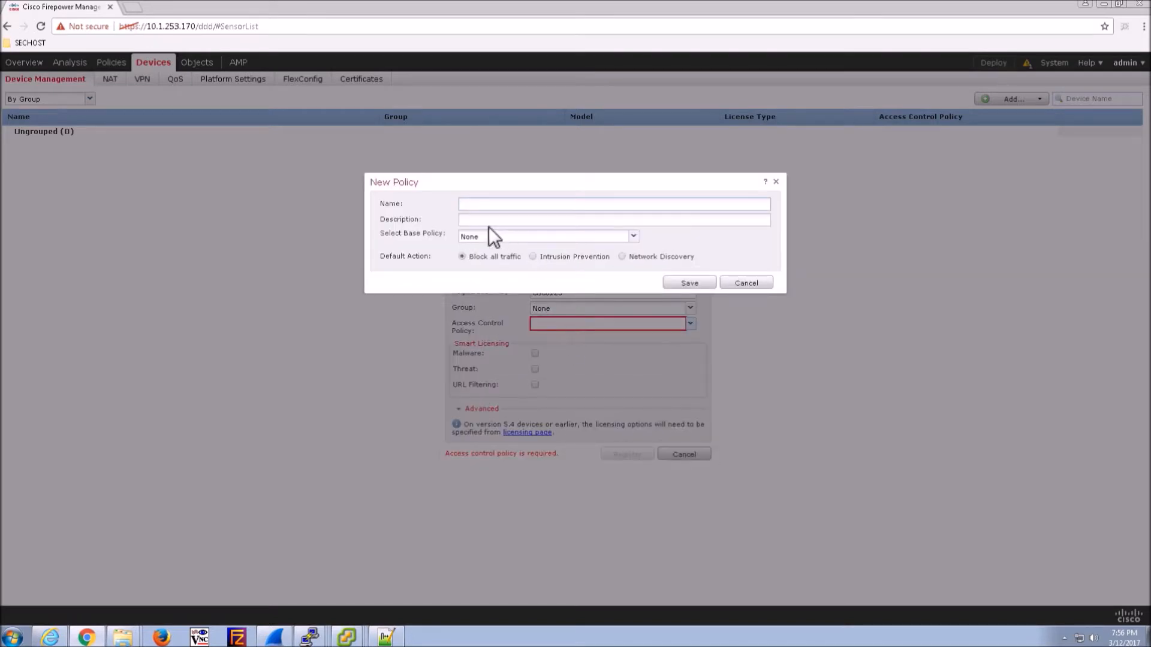
- Create access control policy Access-Policy-FTD1 with Network Discovery as the default action
text(Access-Policy-FTD1)
click(621, 257)
click(689, 283)
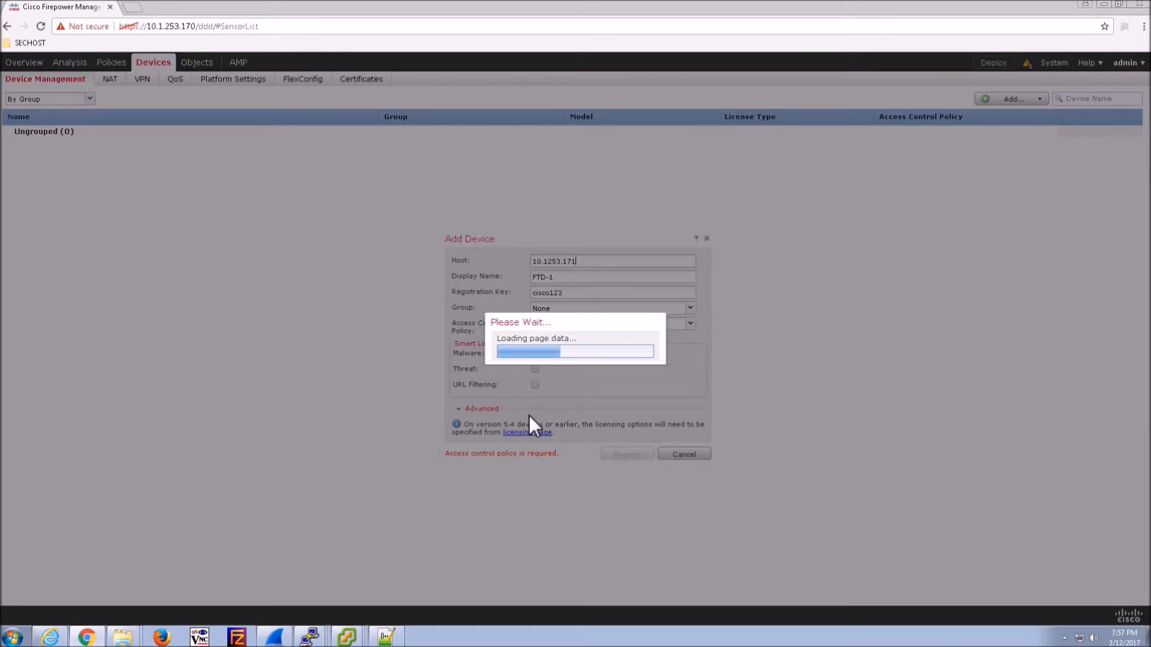
- Enable the Malware licence, correct the host to 10.1.253.171 and register FTD-1
click(535, 354)
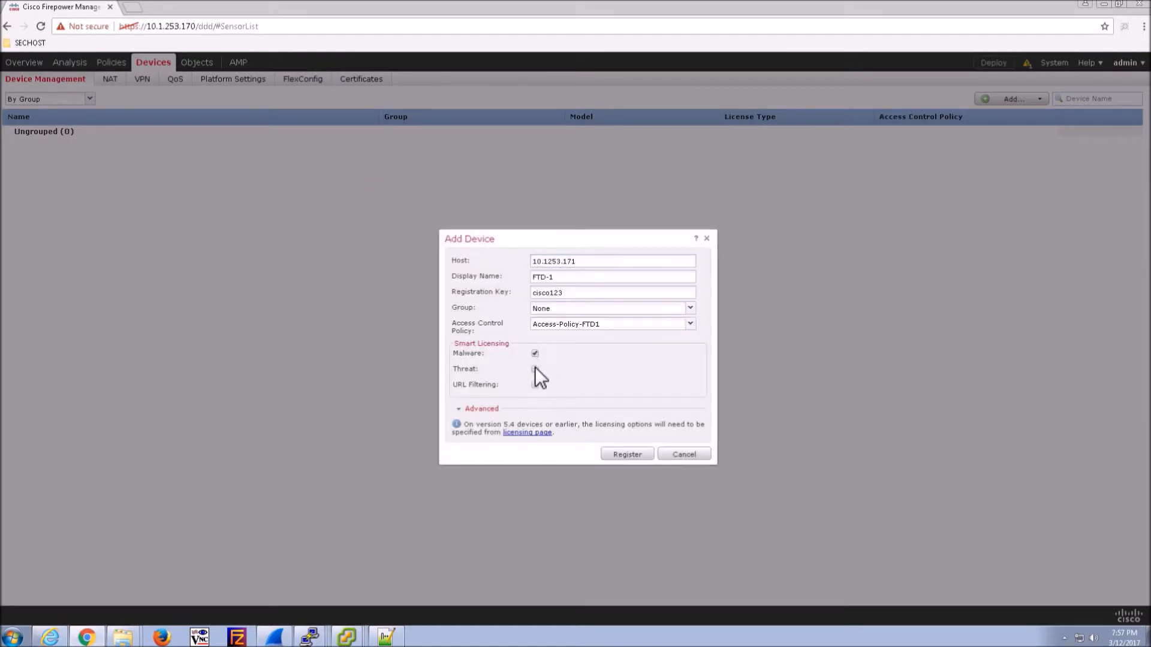
click(617, 453)
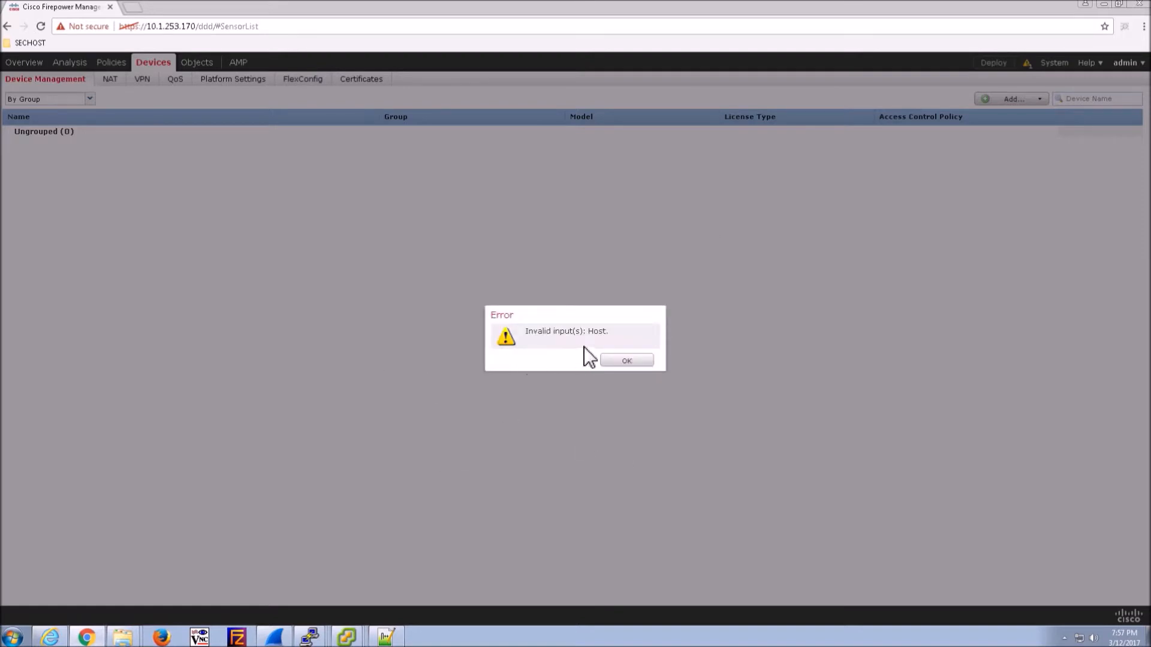
click(623, 361)
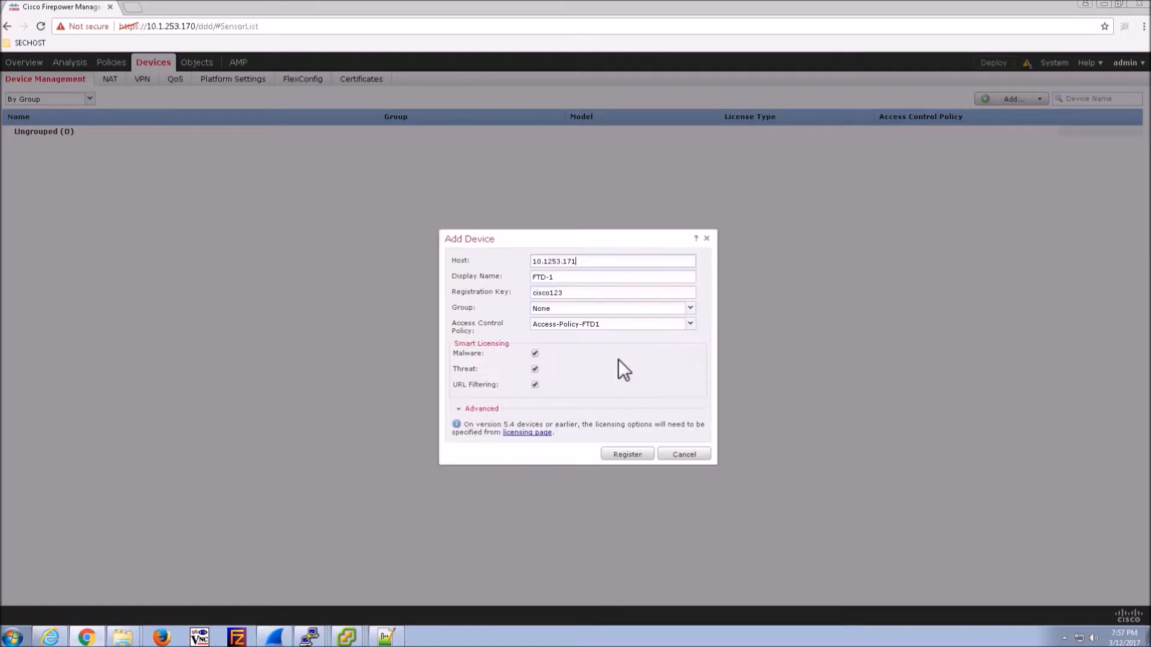
click(556, 261)
text(.)
click(618, 453)
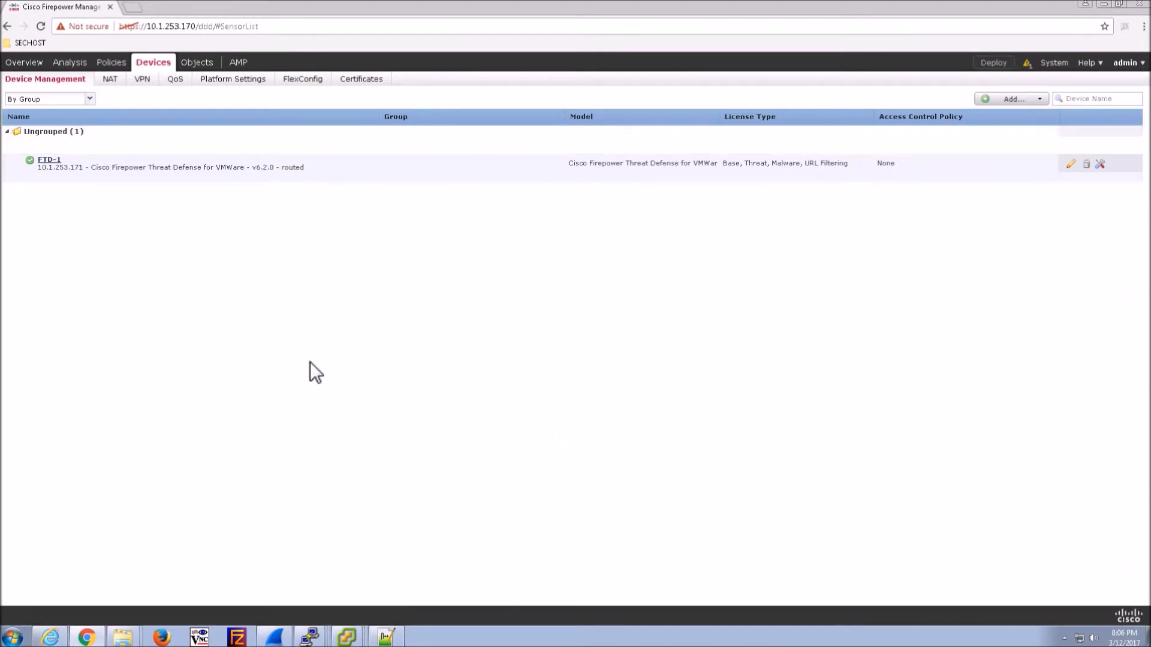
- In vFTD-1's settings, add an Ethernet adapter connected to 0-InlineSet-VL15
click(351, 639)
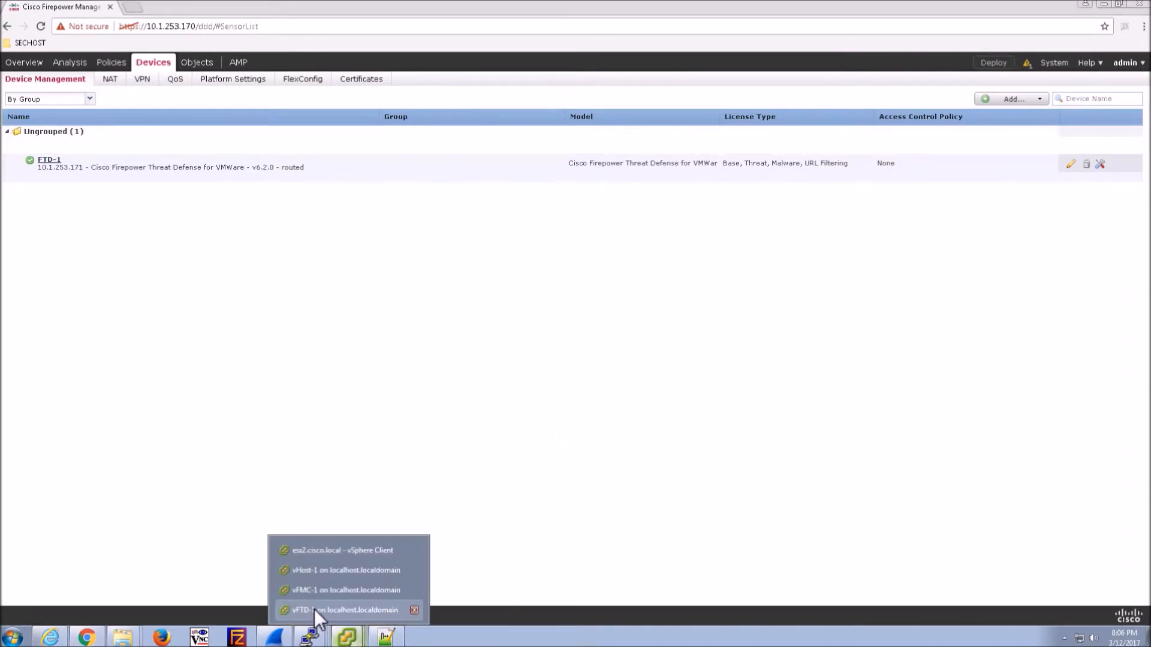
click(320, 609)
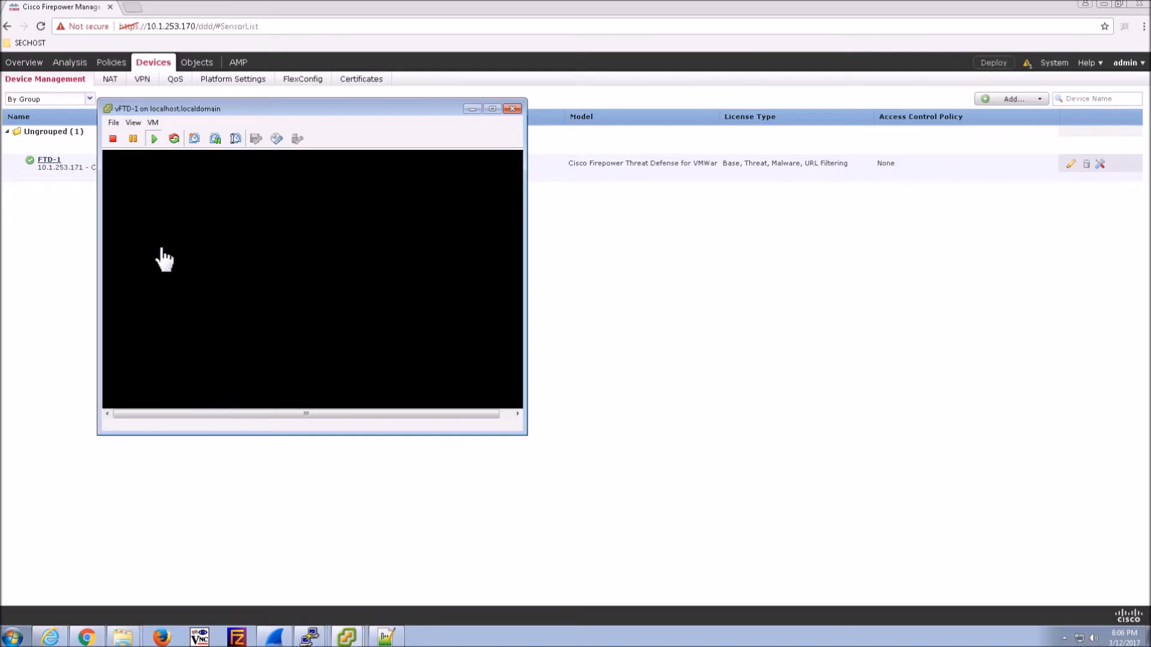
click(154, 122)
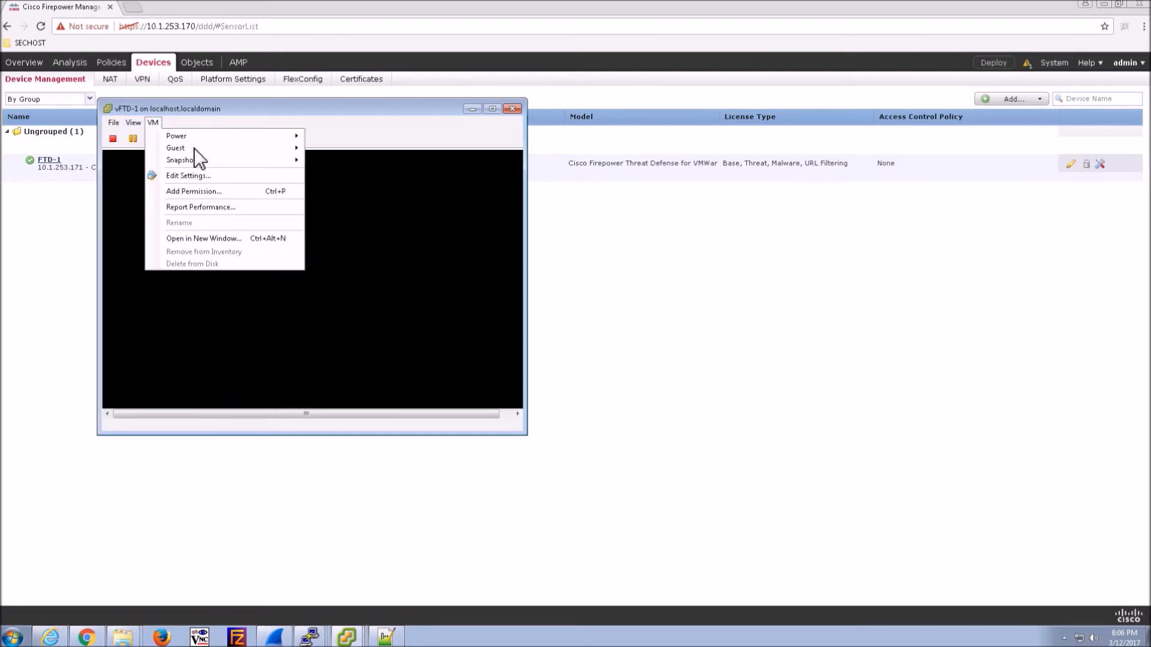
click(200, 178)
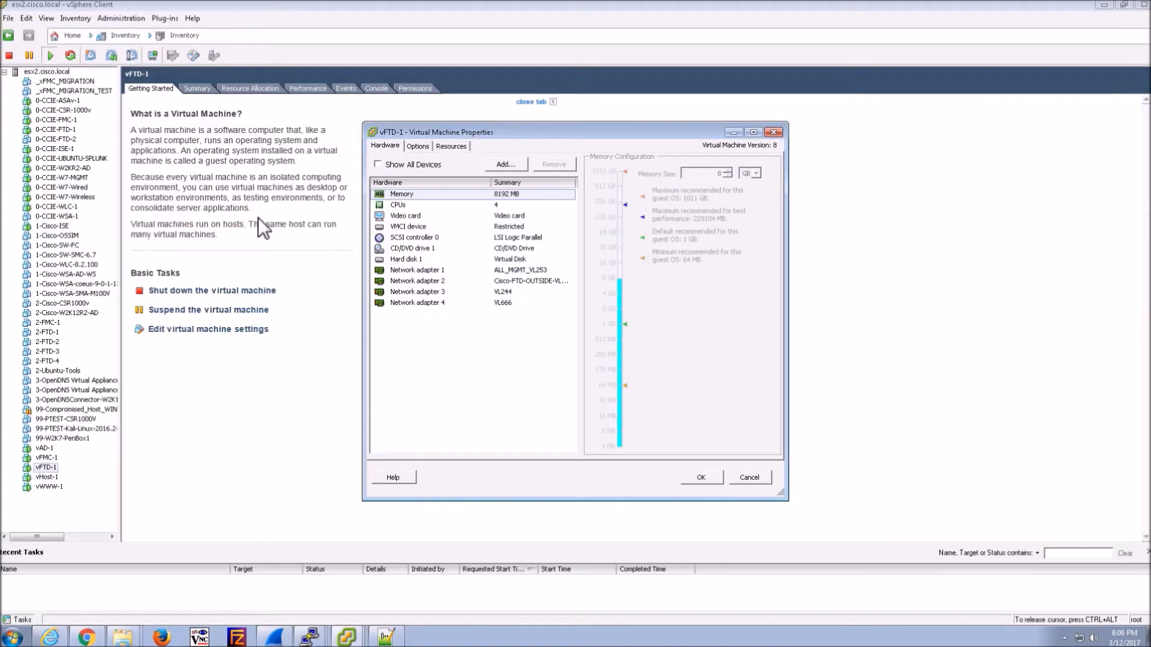
click(506, 165)
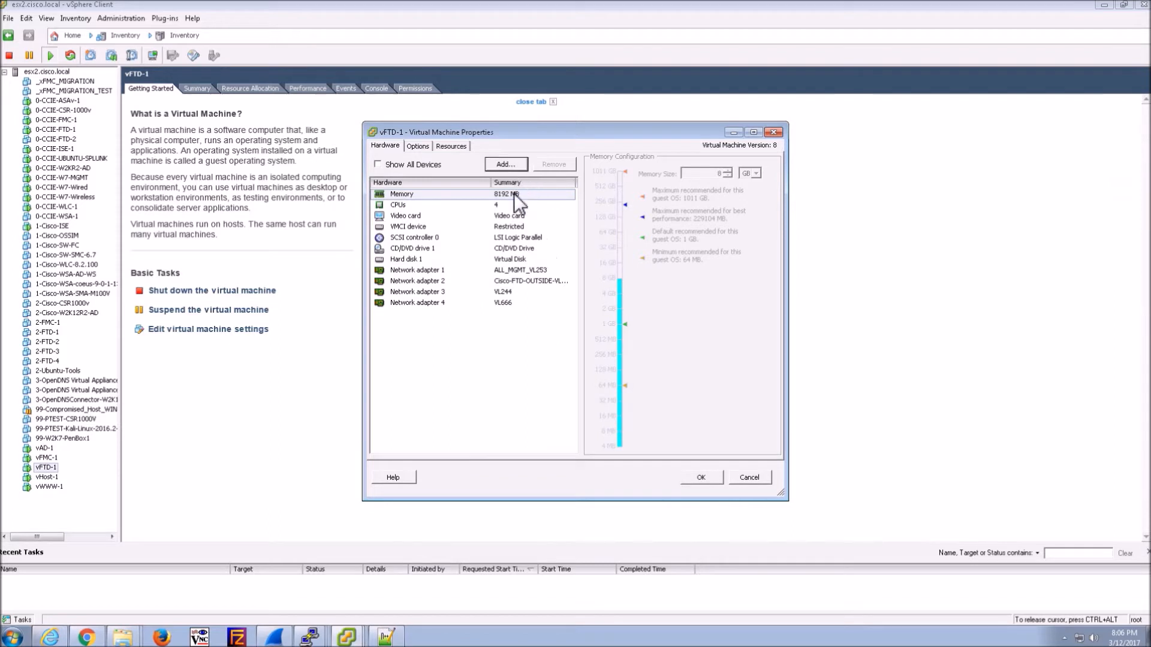
click(526, 320)
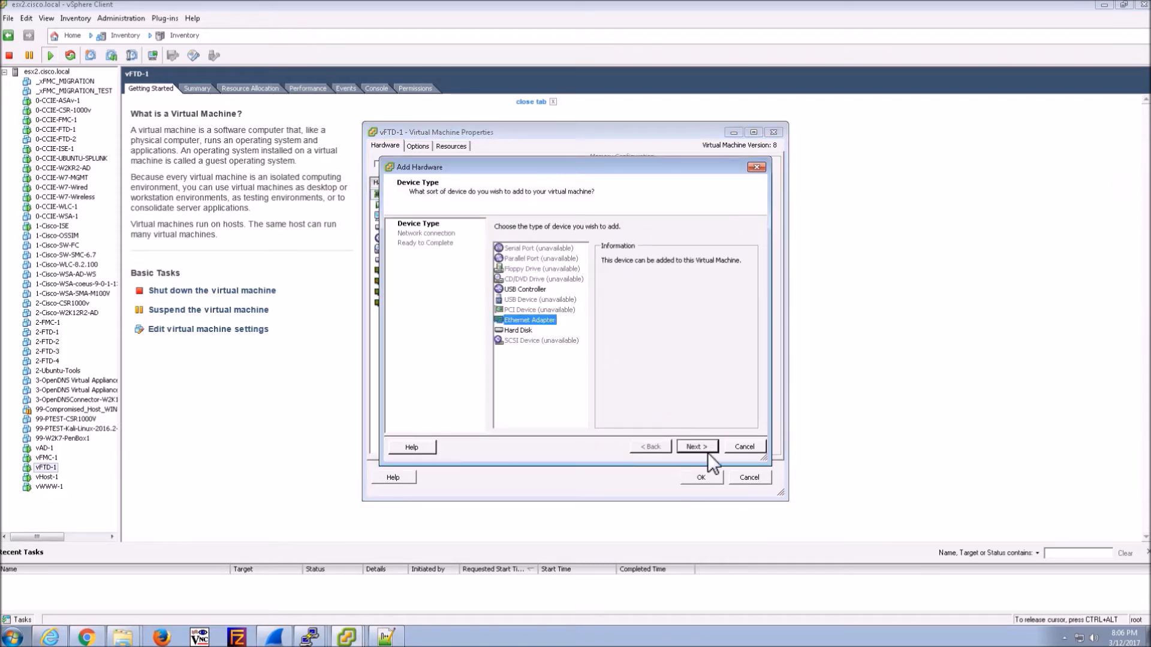
click(697, 448)
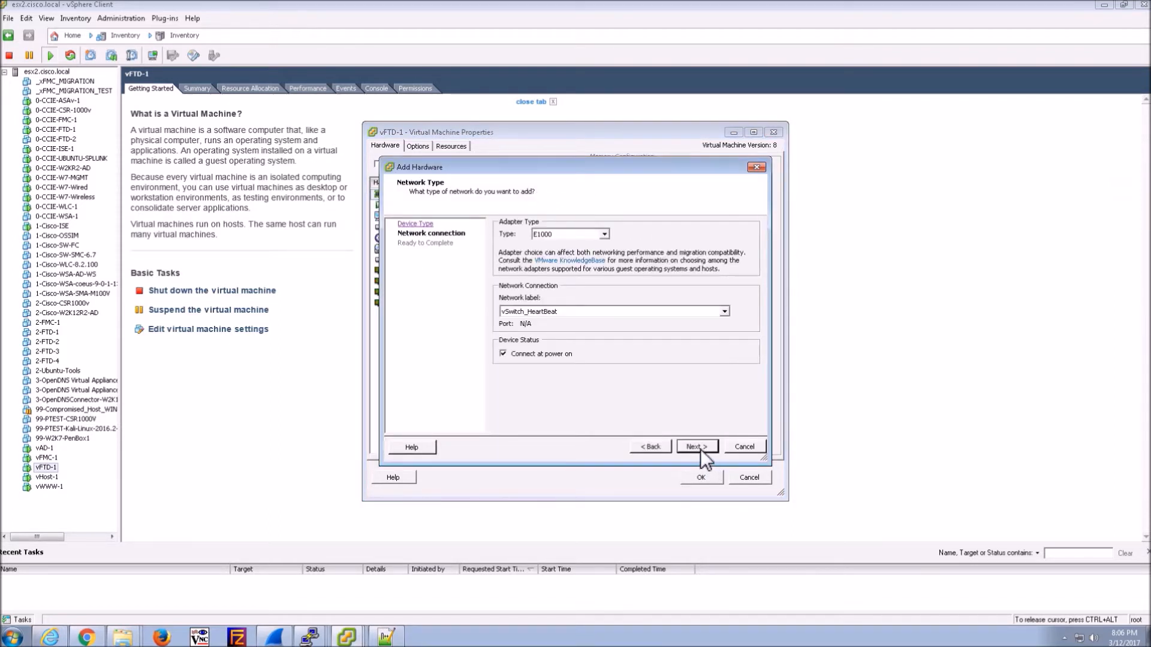
click(700, 312)
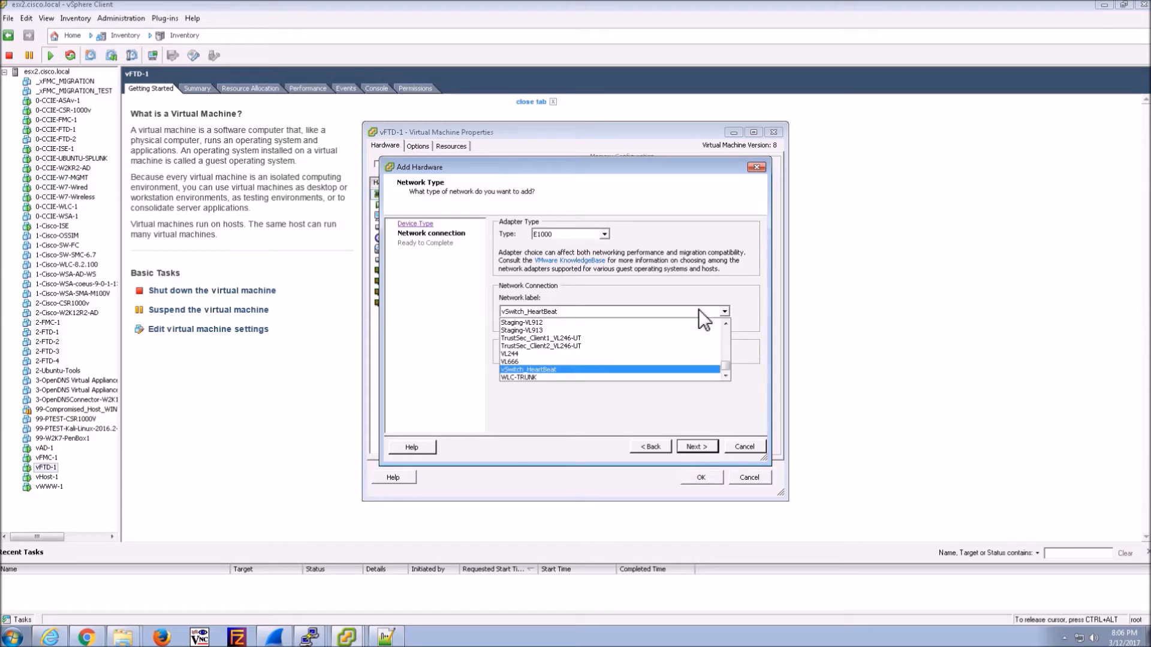
click(726, 324)
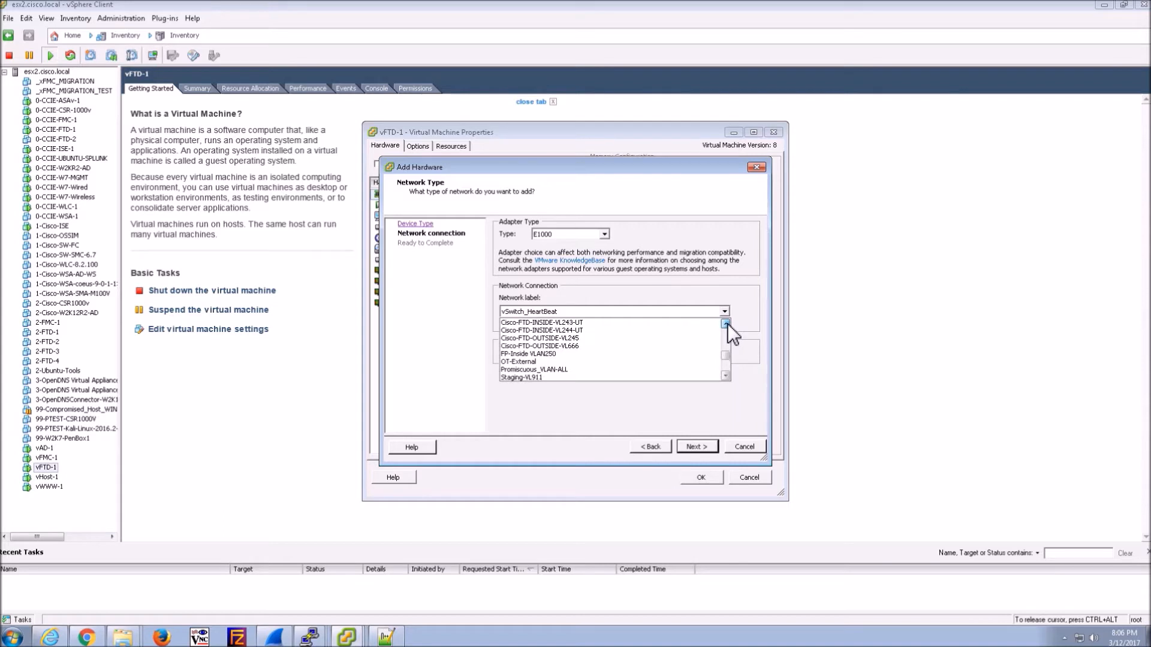
drag(727, 325, 727, 325)
click(549, 338)
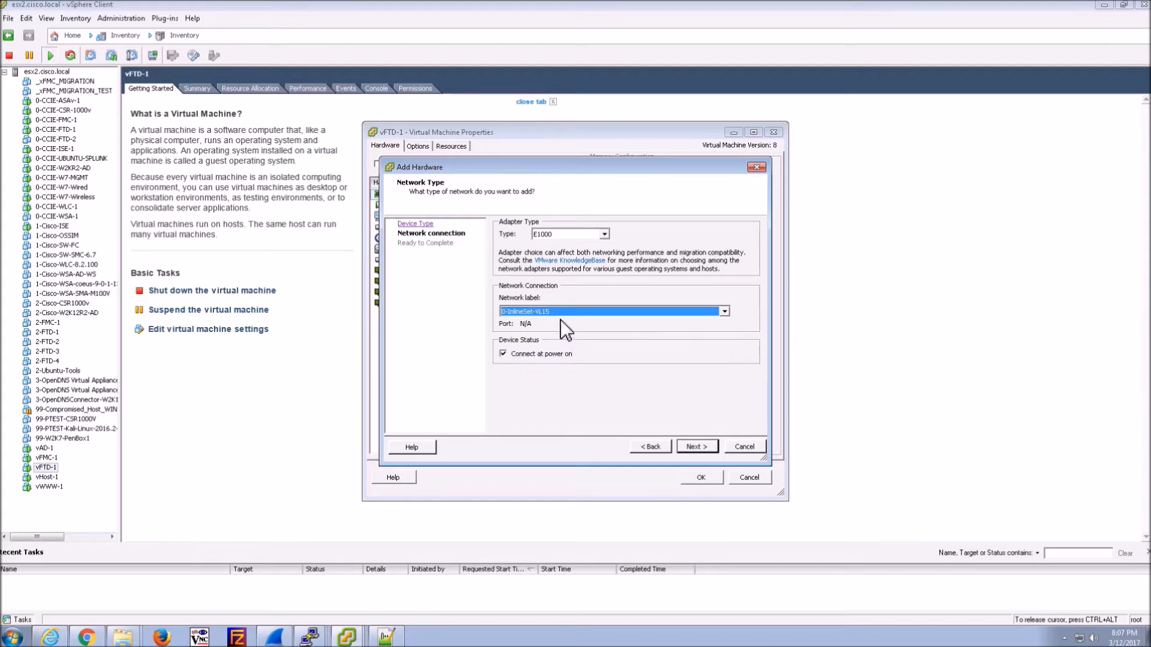
click(688, 443)
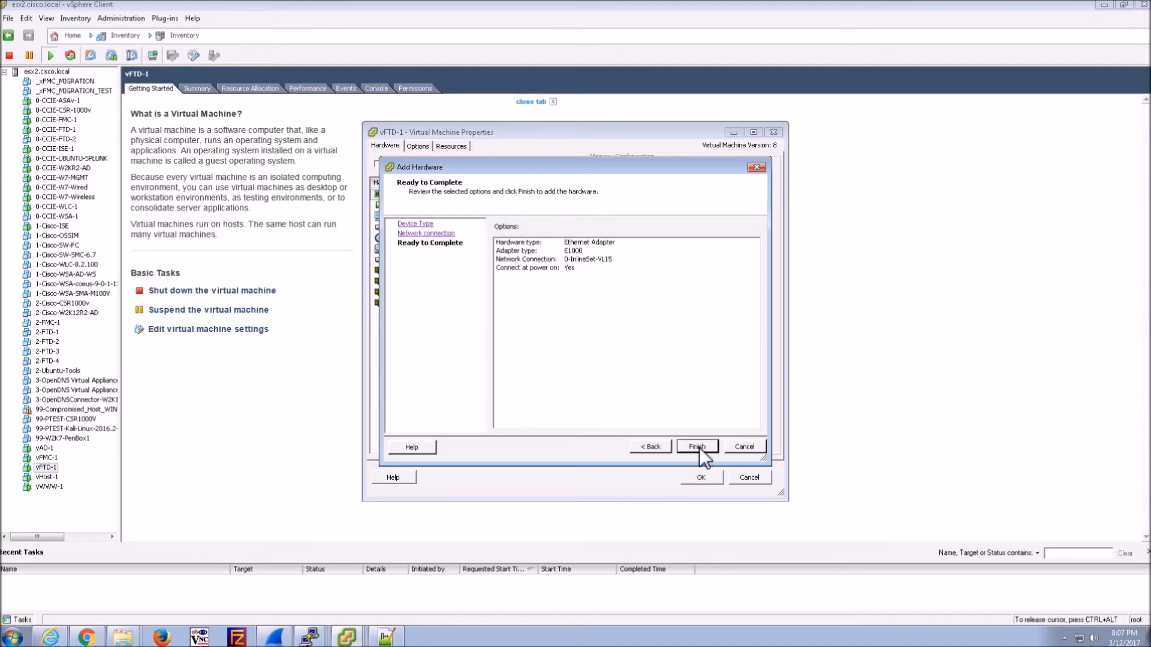
click(697, 447)
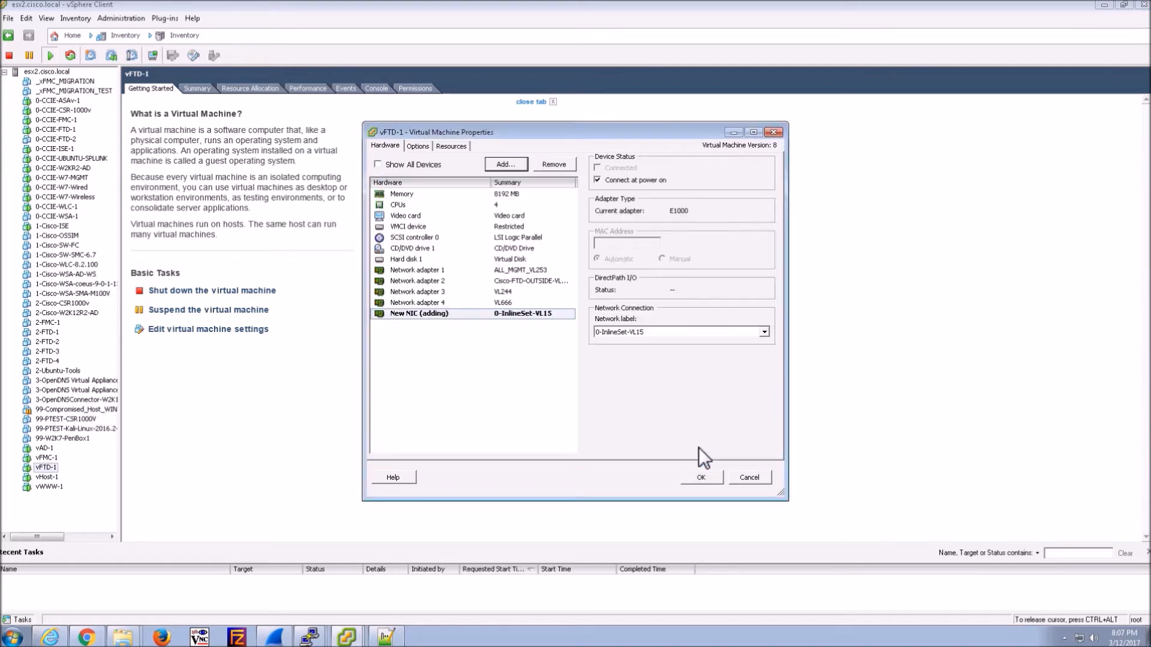
- Add a second Ethernet adapter connected to 0-InlineSet-VL16
click(506, 164)
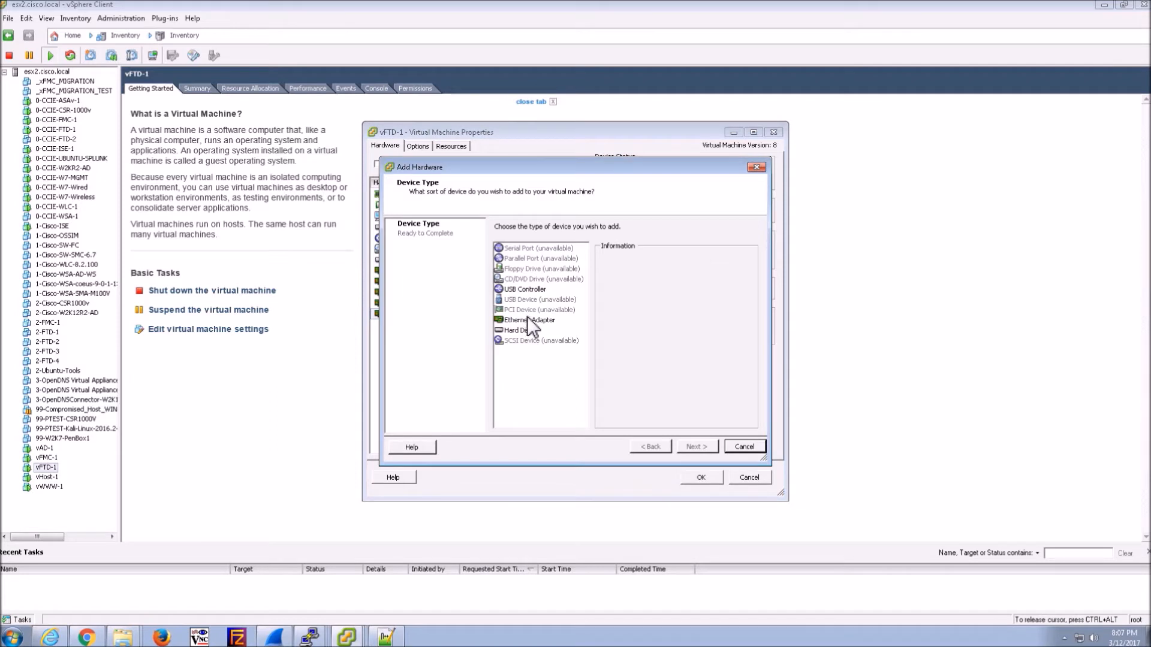
click(526, 321)
click(697, 447)
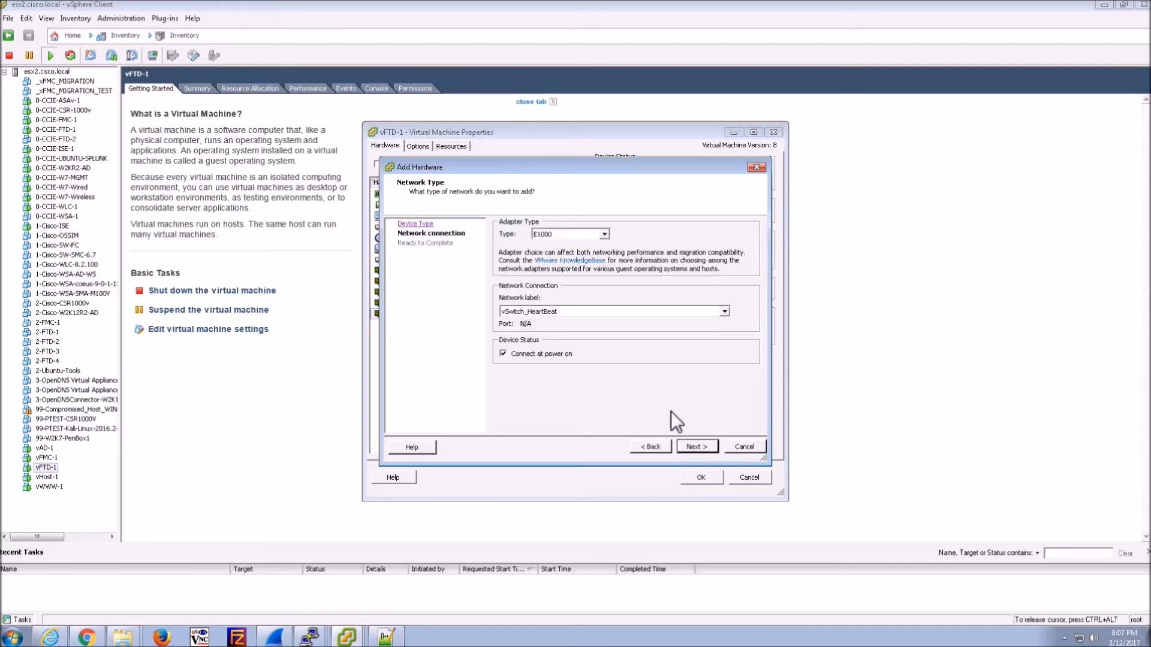
click(615, 308)
click(724, 323)
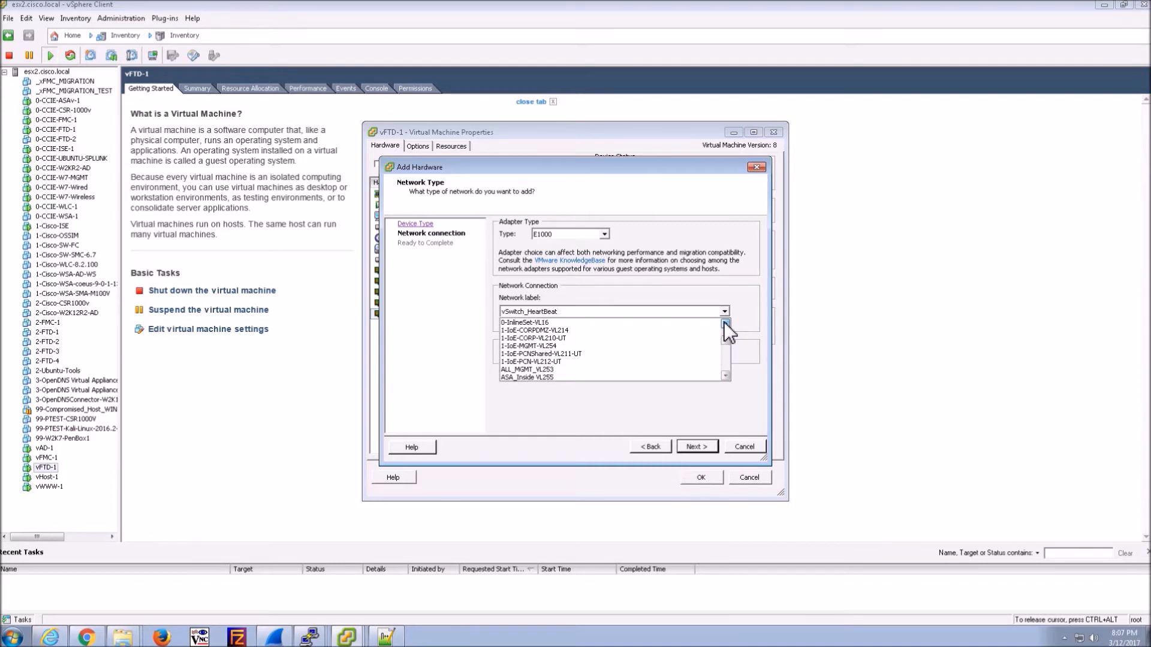
click(573, 321)
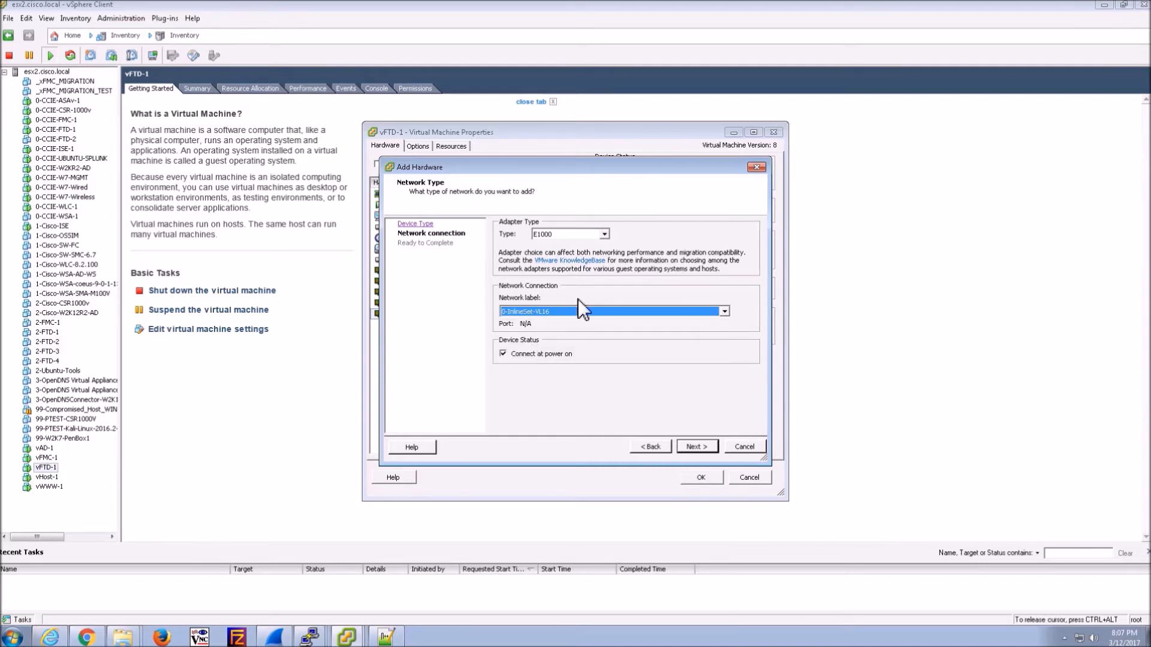
click(695, 447)
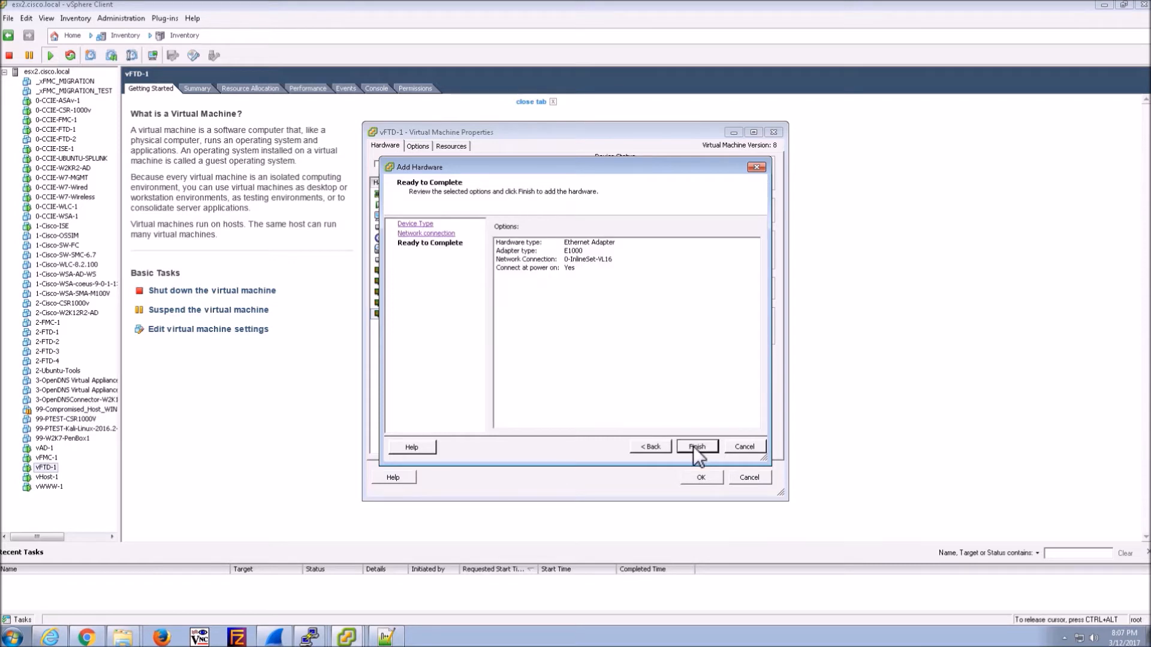
click(698, 446)
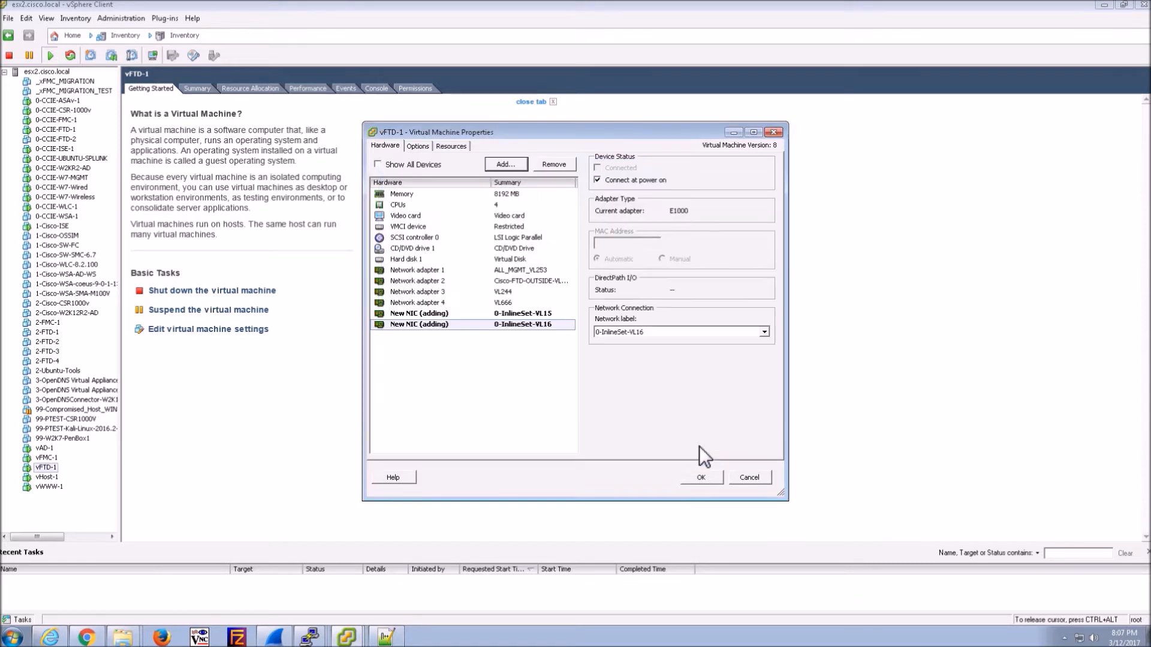
- Add a third Ethernet adapter on Promiscuous_VLAN-ALL and apply the hardware changes
click(496, 163)
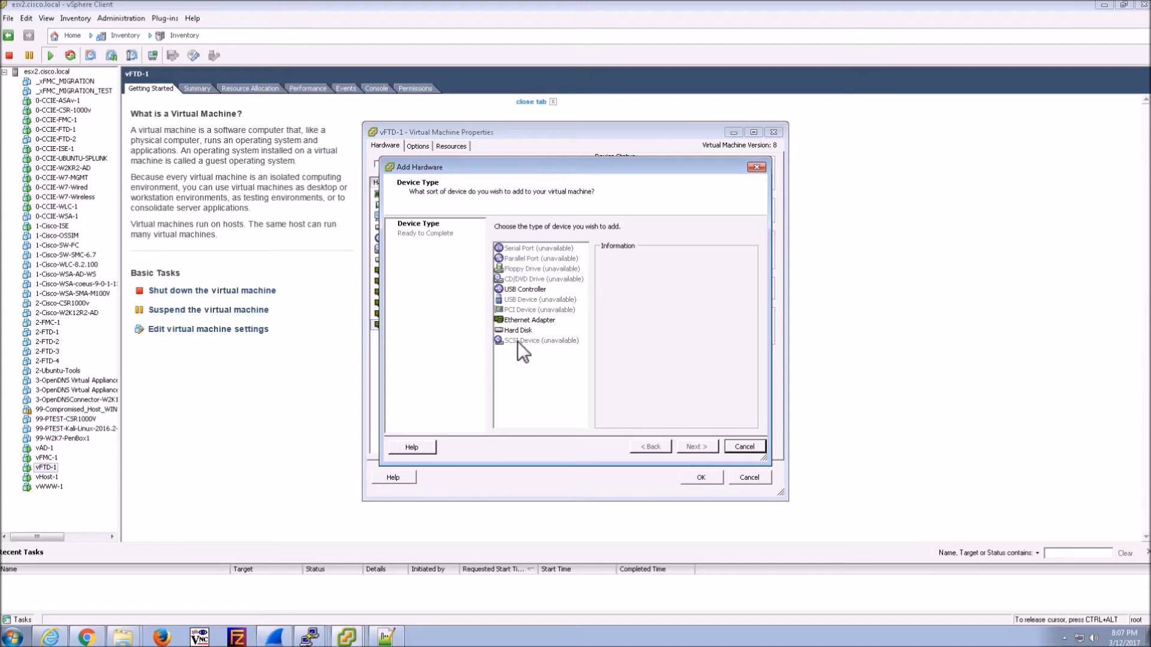
click(529, 320)
click(696, 445)
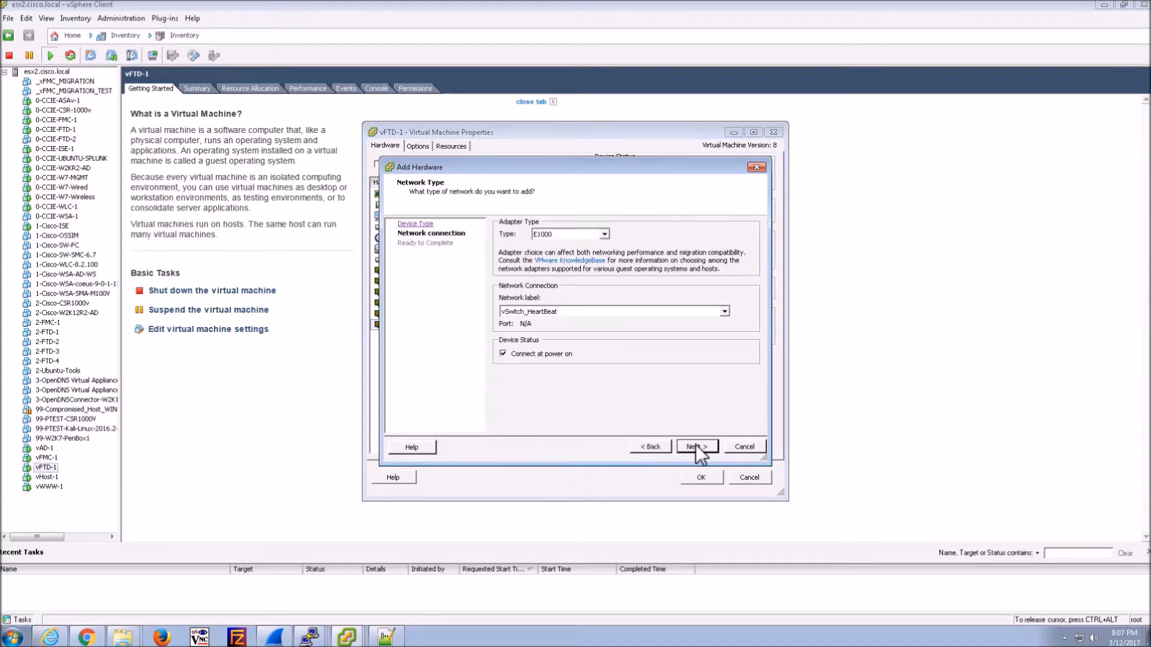
click(674, 311)
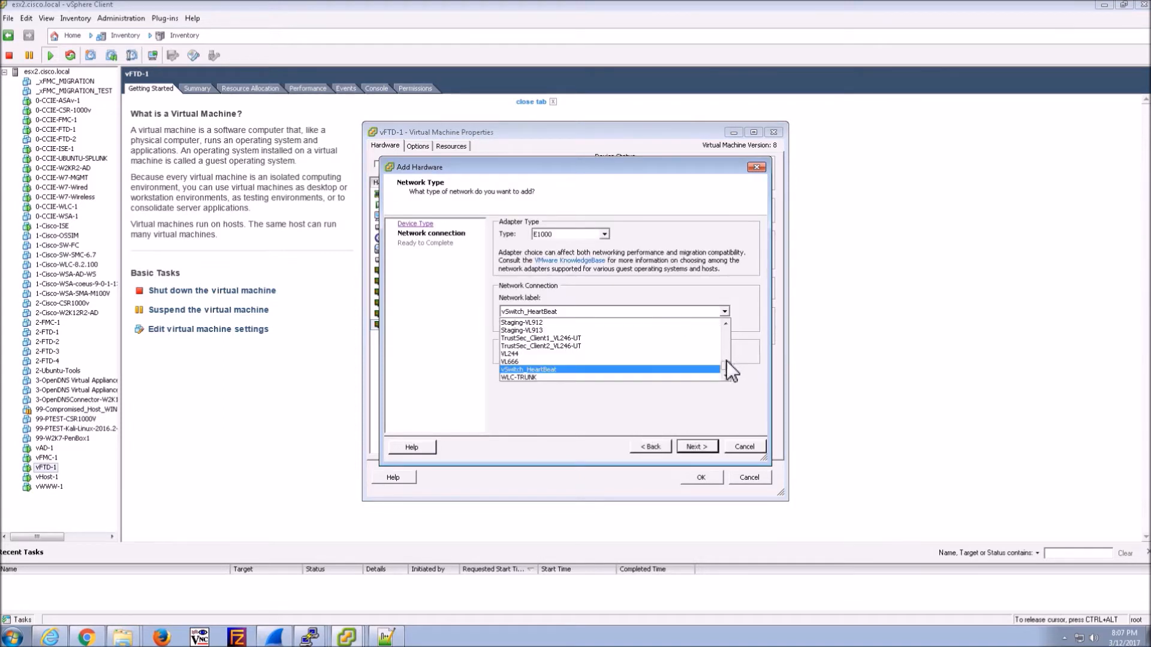
drag(727, 361, 726, 354)
scroll(729, 363, up, 4)
scroll(728, 362, down, 3)
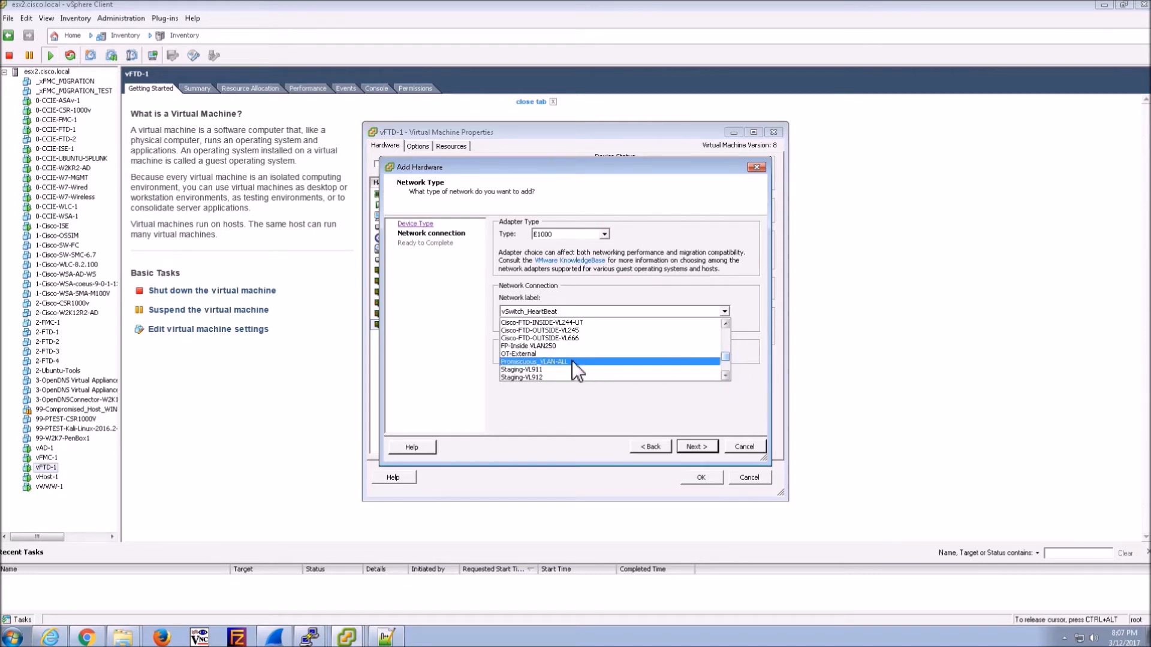
click(571, 361)
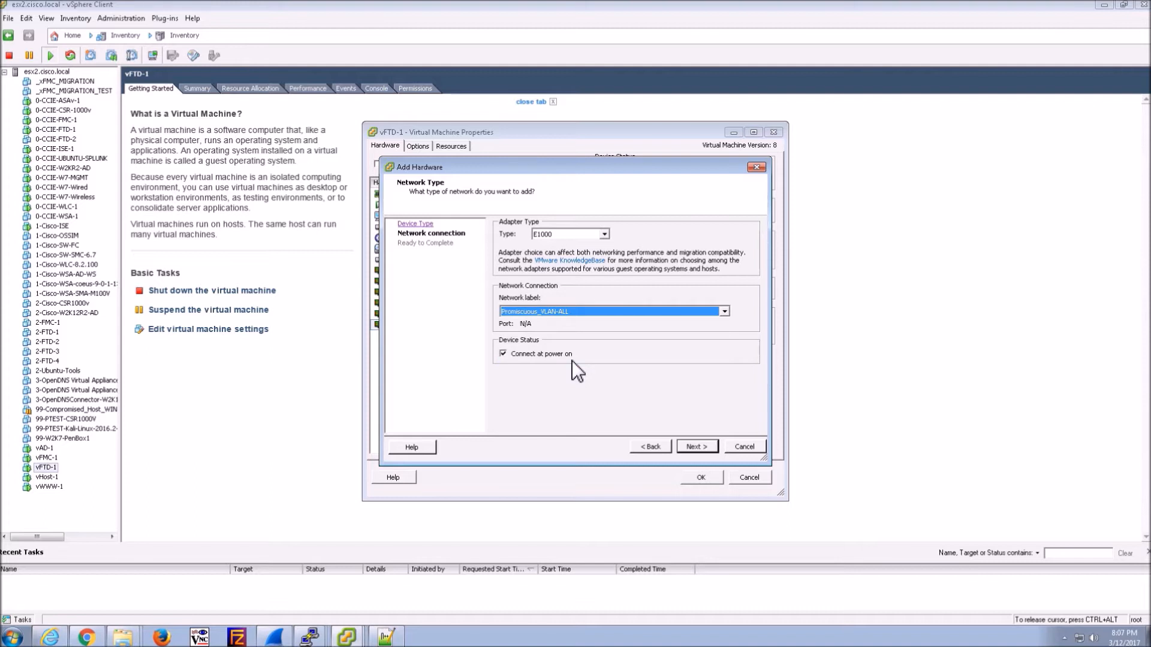
click(699, 447)
click(694, 445)
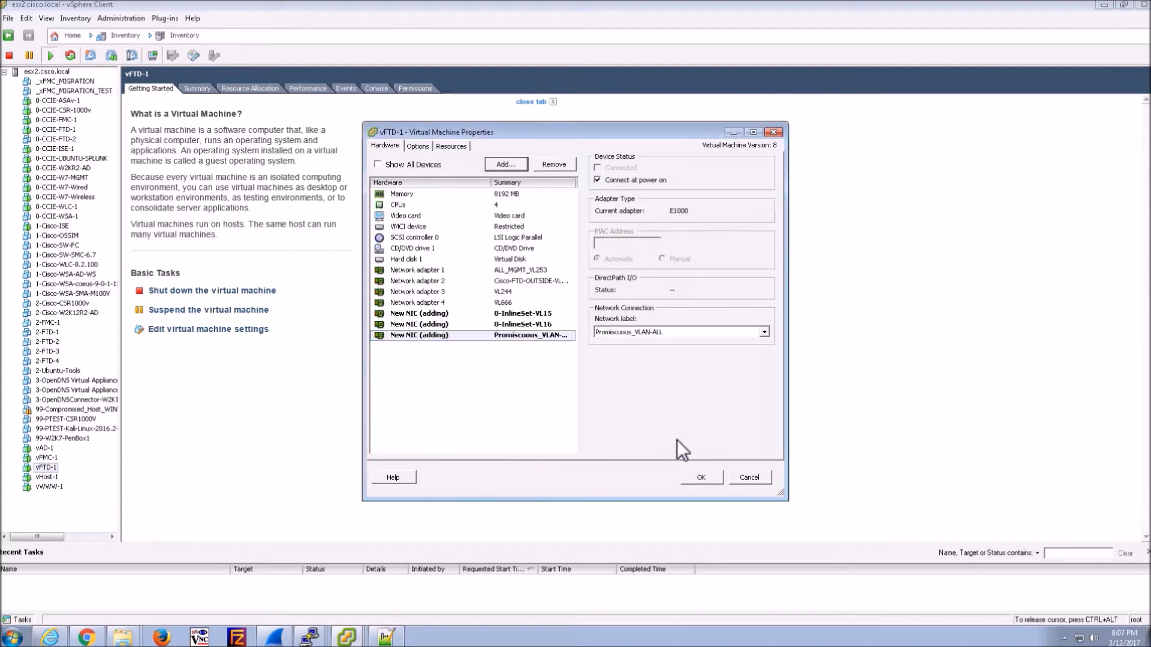
click(703, 477)
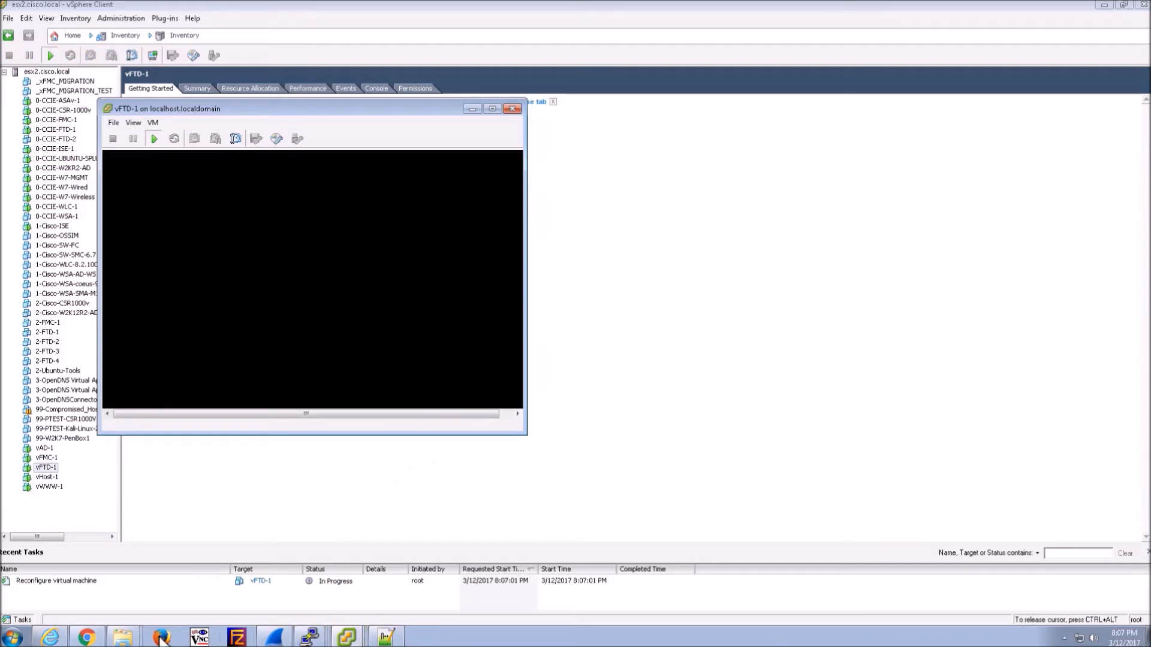
- Restart FTD-1 from its Device tab and confirm the restart
click(86, 637)
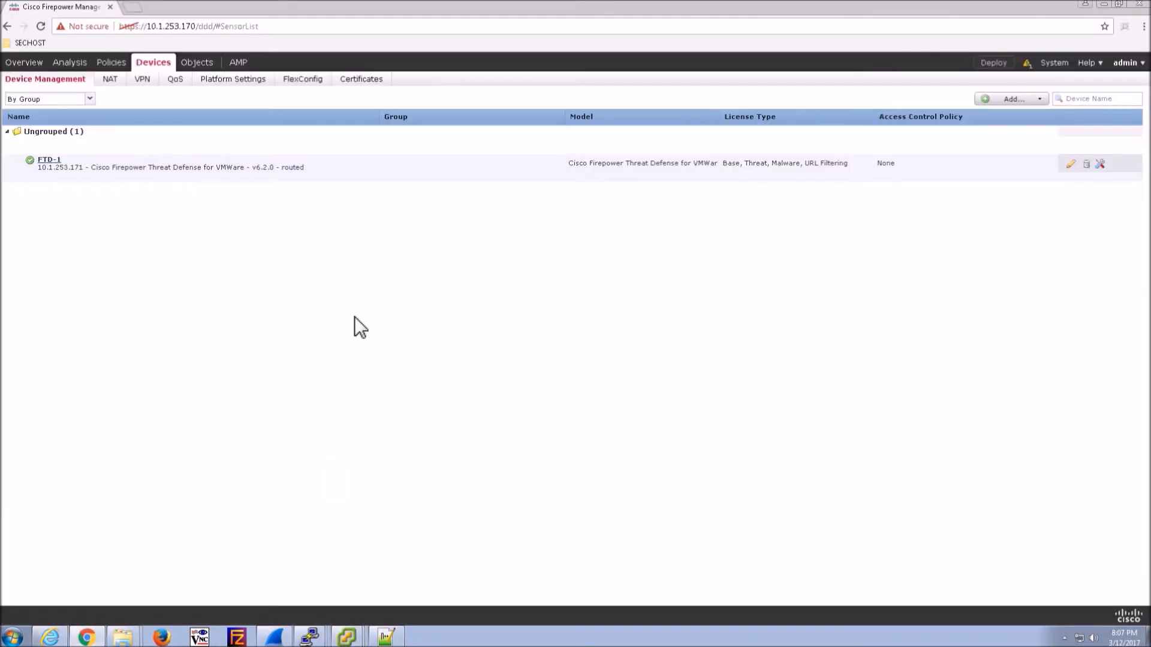
click(1071, 164)
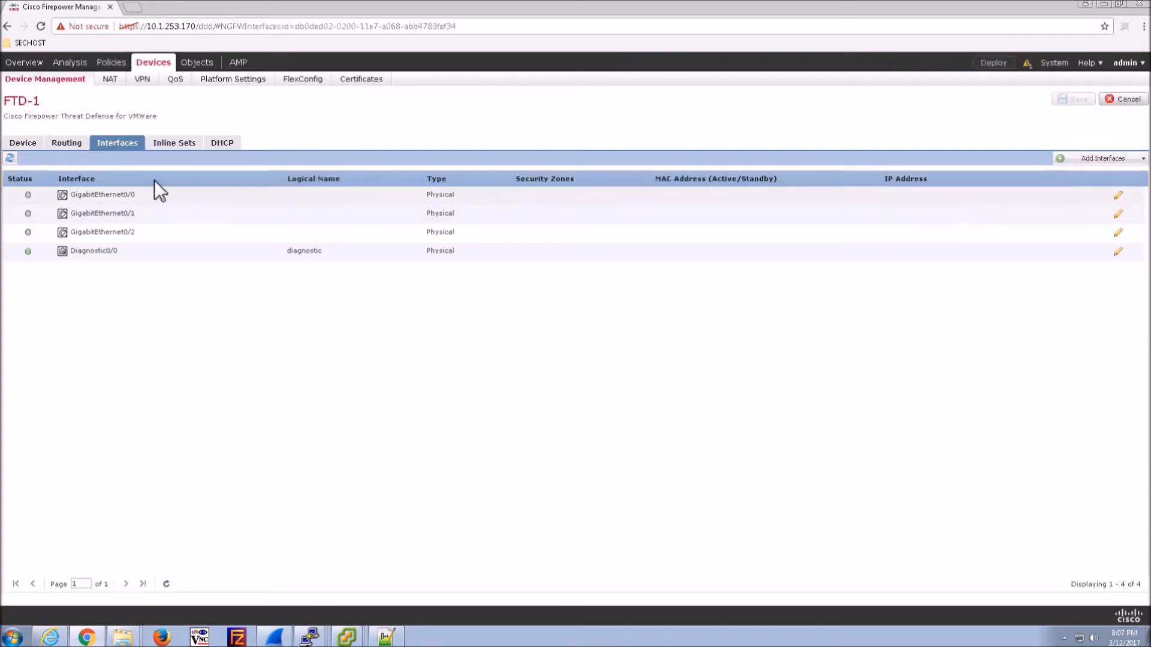
click(24, 146)
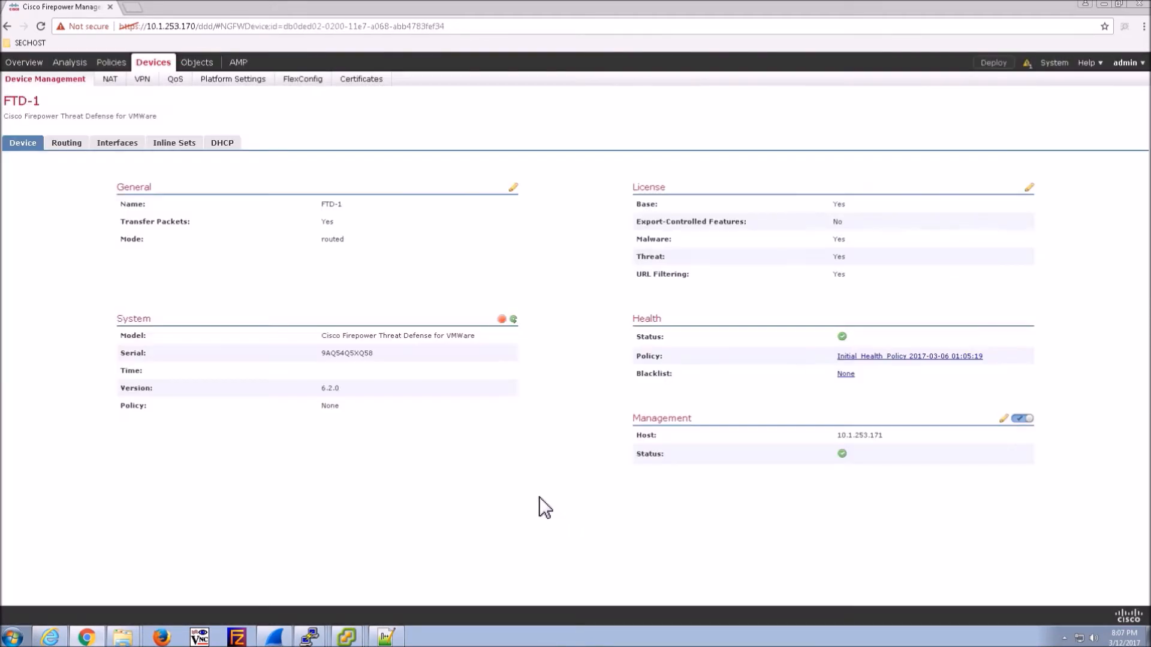
click(513, 320)
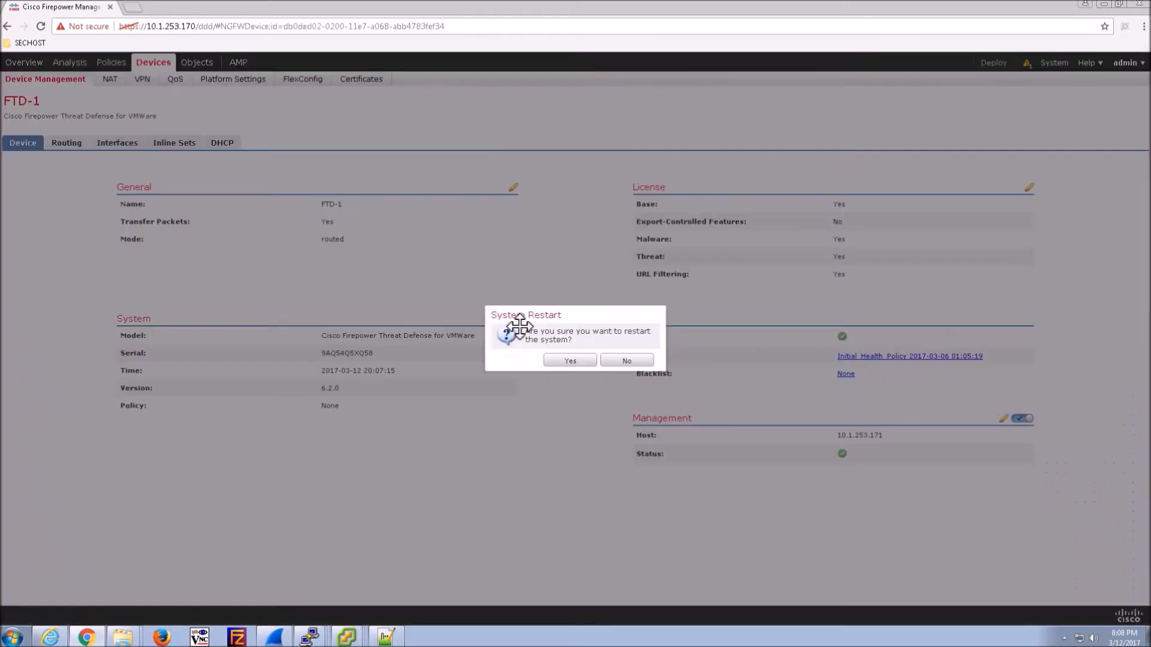
click(580, 362)
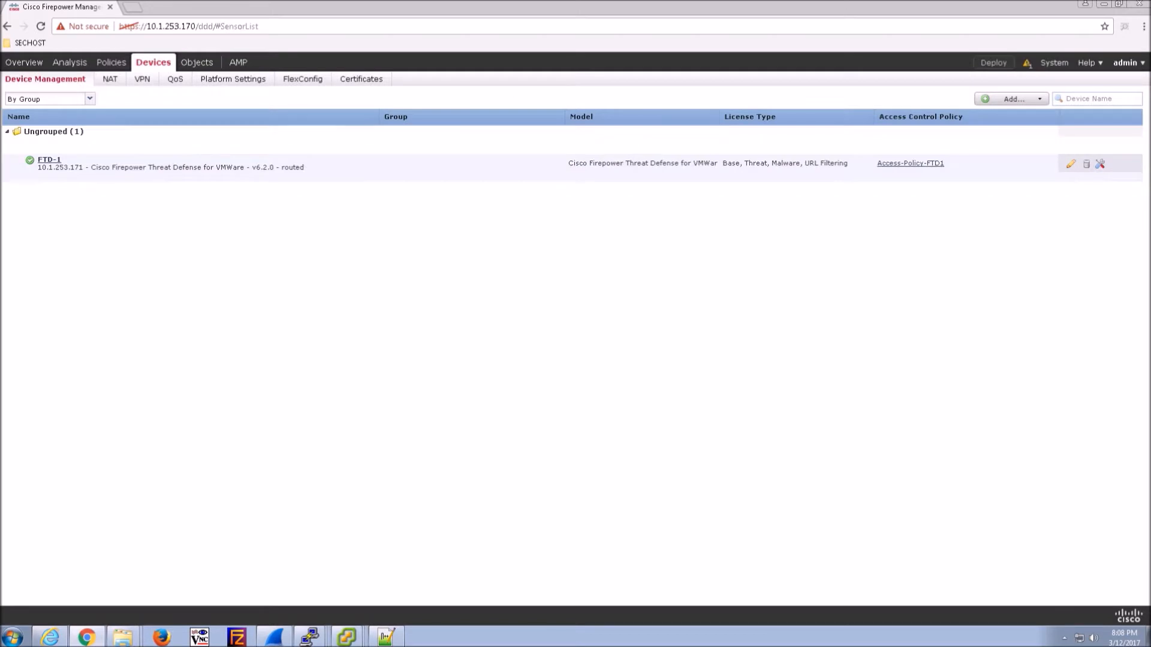
click(235, 82)
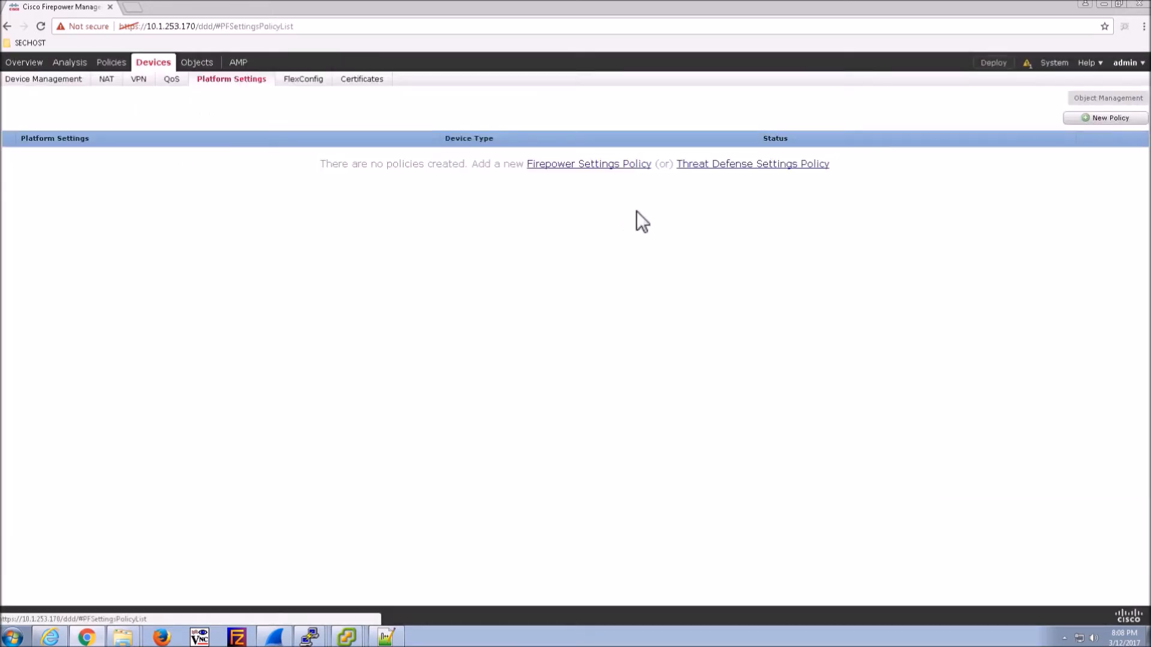
- Create threat defense settings policy FTD-Platform-Policy with FTD-1 selected, and save it
click(754, 165)
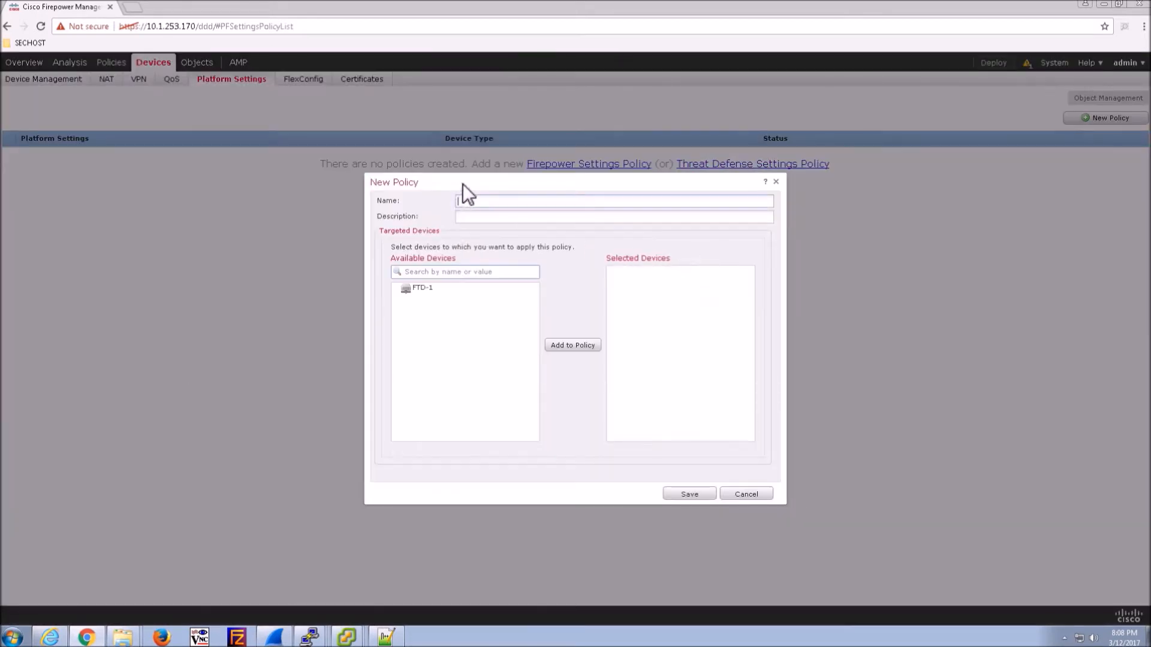
text(FTD-Platform-Policy)
click(469, 292)
click(573, 347)
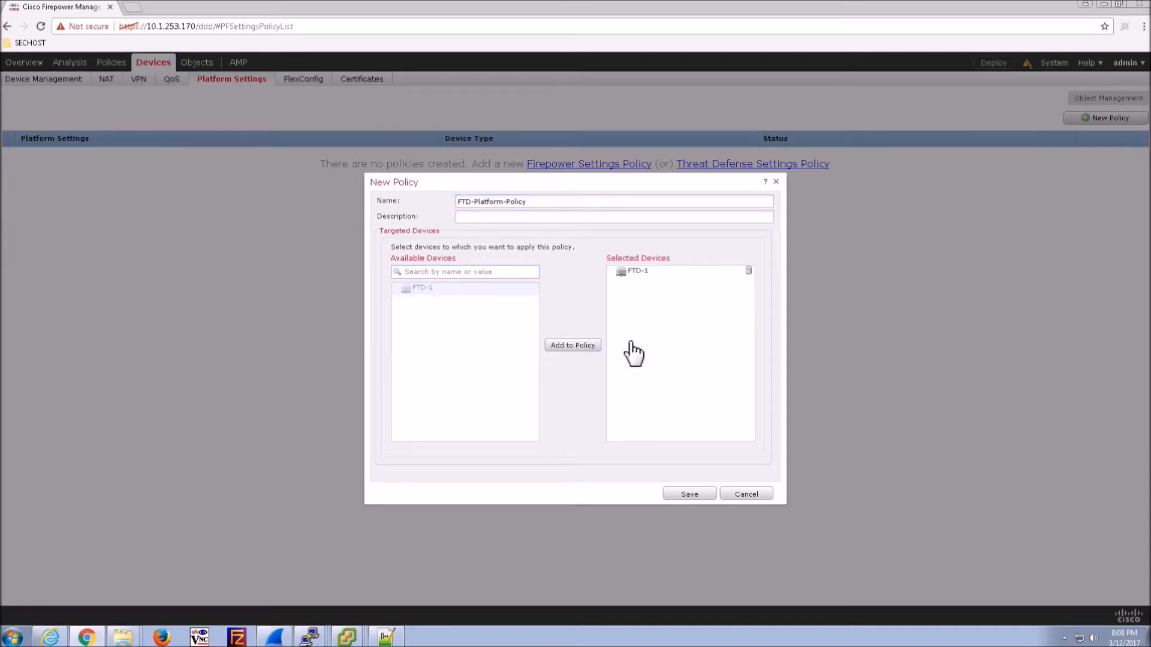
click(688, 492)
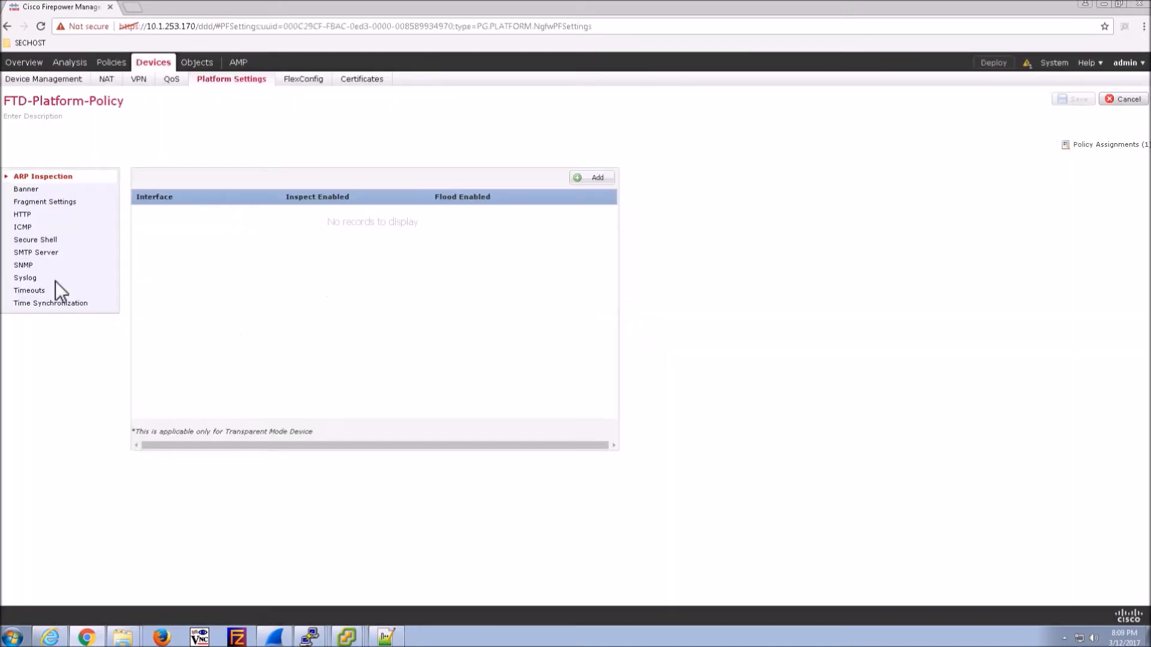
- Add the login banner 'We can add a banner here.'
click(26, 190)
click(239, 204)
text(We can add a banner here.)
- Review Fragment, HTTP, ICMP, SSH, SMTP, SNMP, Syslog, Timeout and Time Synchronization settings, then save the policy
click(54, 203)
click(19, 216)
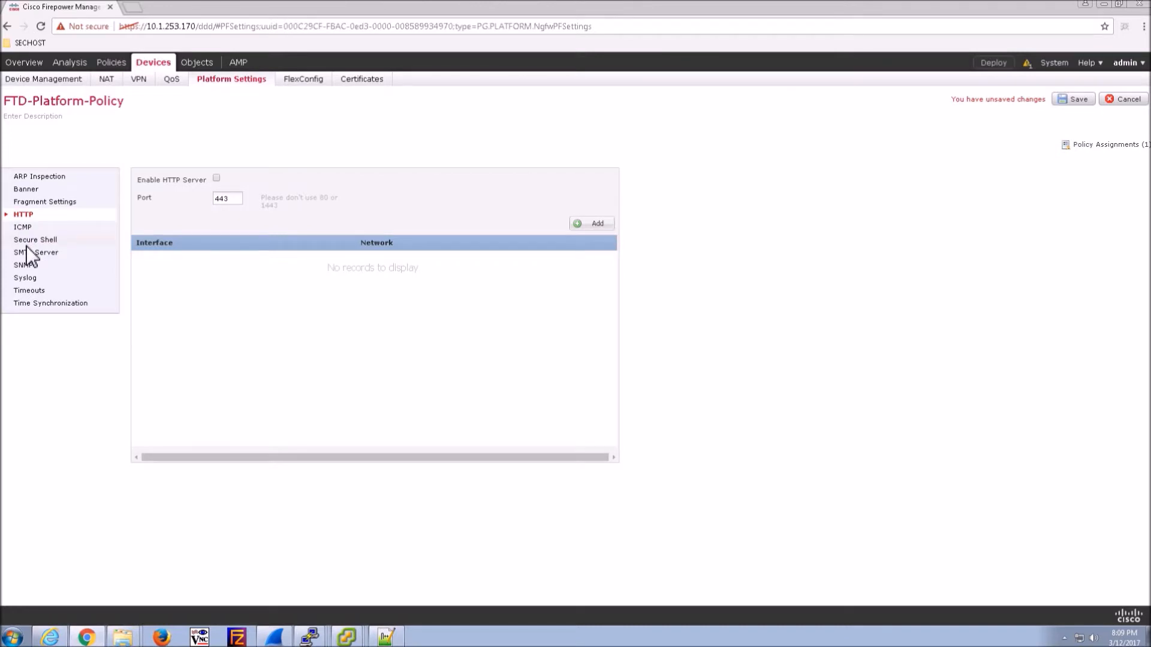
click(22, 228)
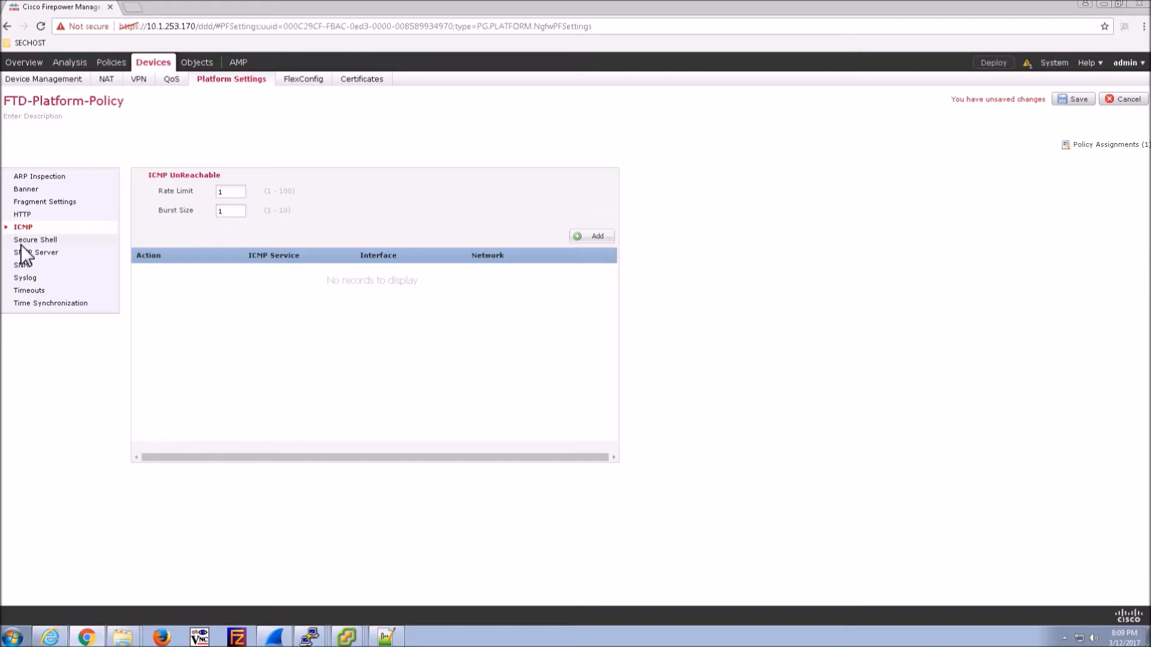
click(27, 241)
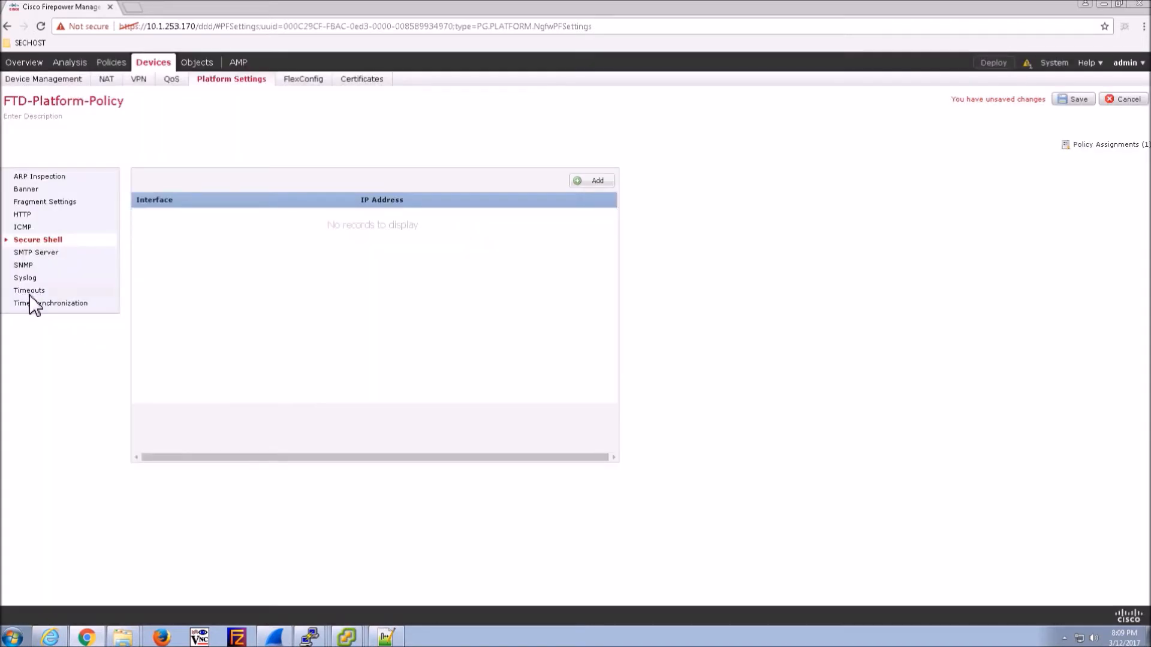
click(29, 254)
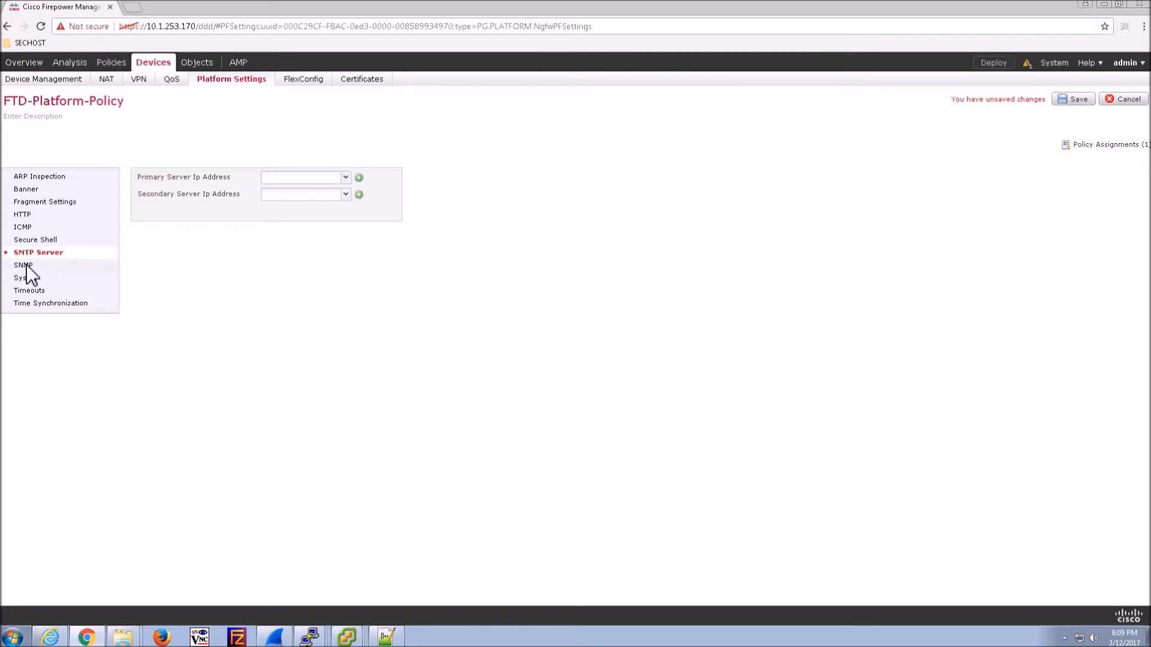
click(27, 267)
click(28, 280)
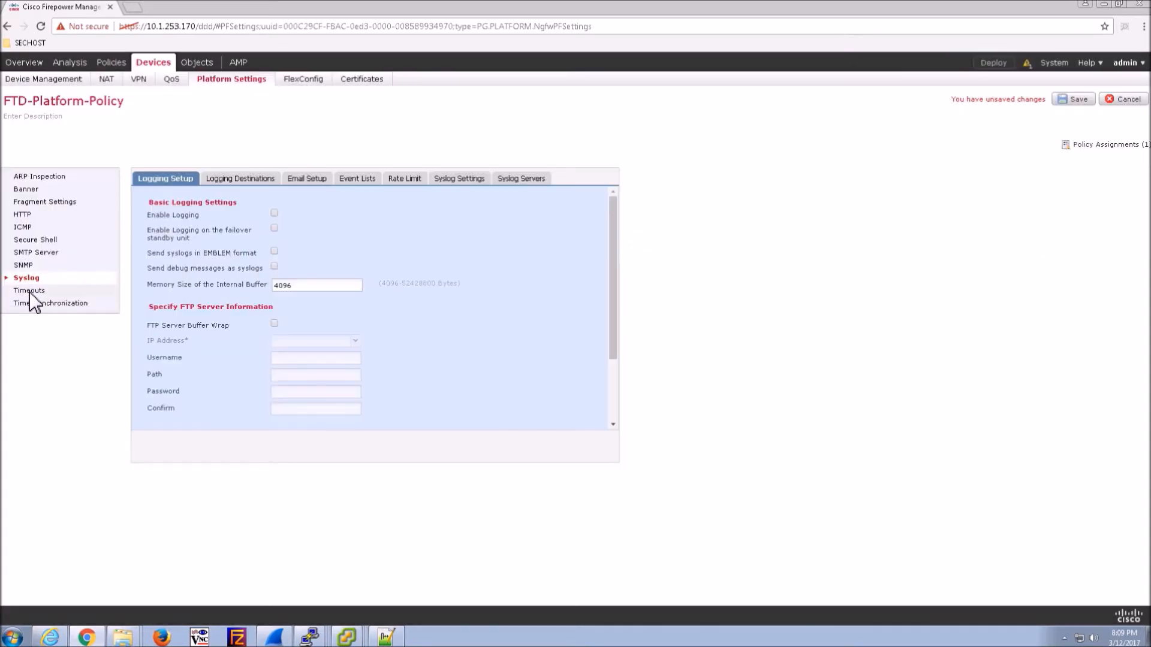
click(31, 292)
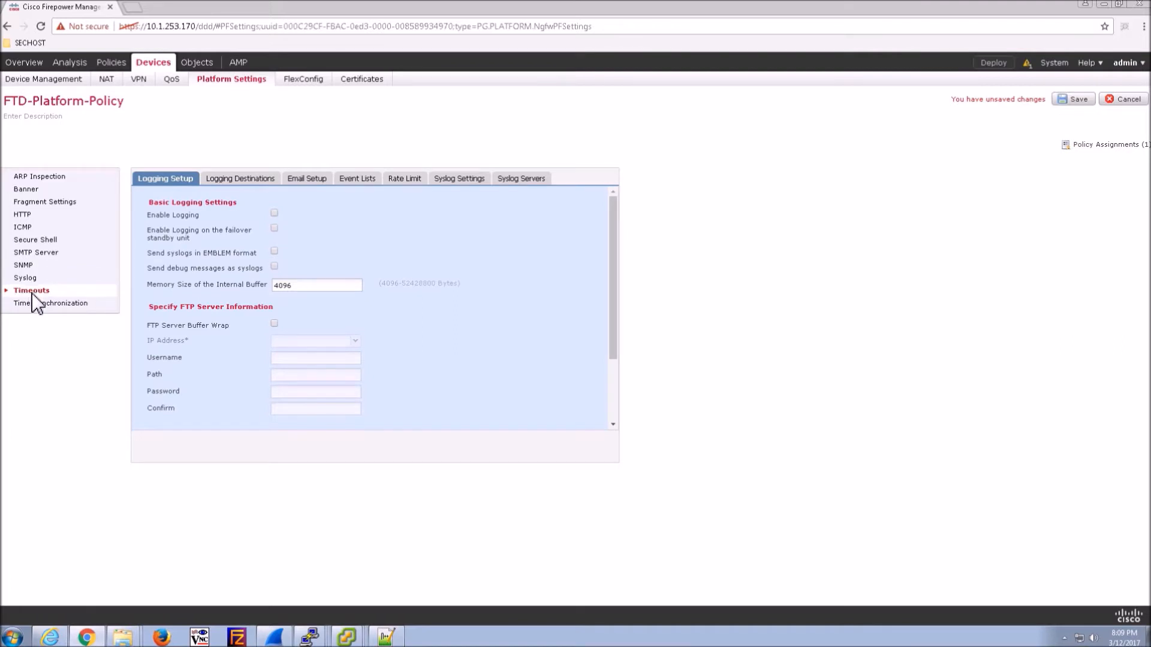
click(37, 302)
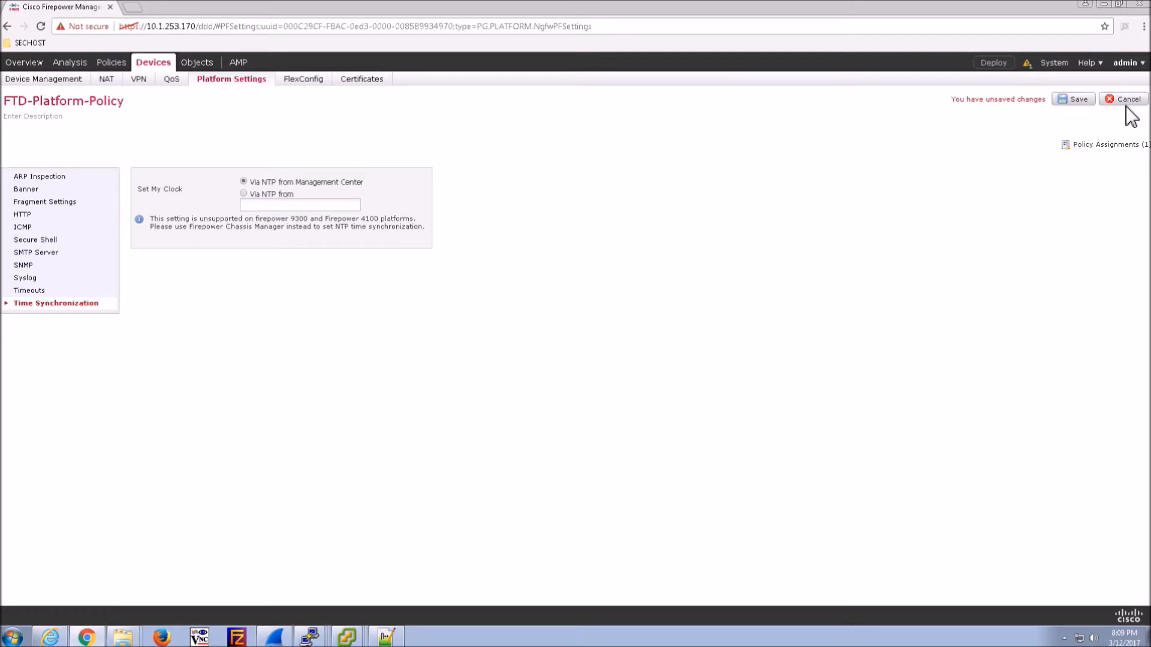
click(1078, 100)
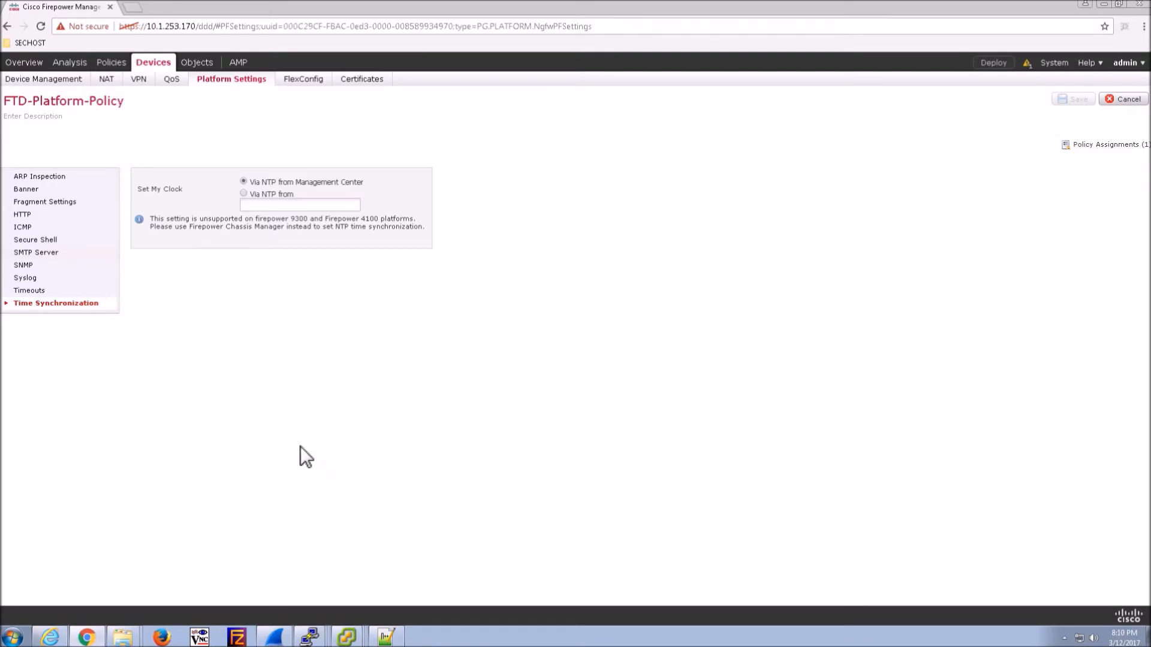
- Start a new network object from Object Management
mouse_move(197, 66)
click(84, 82)
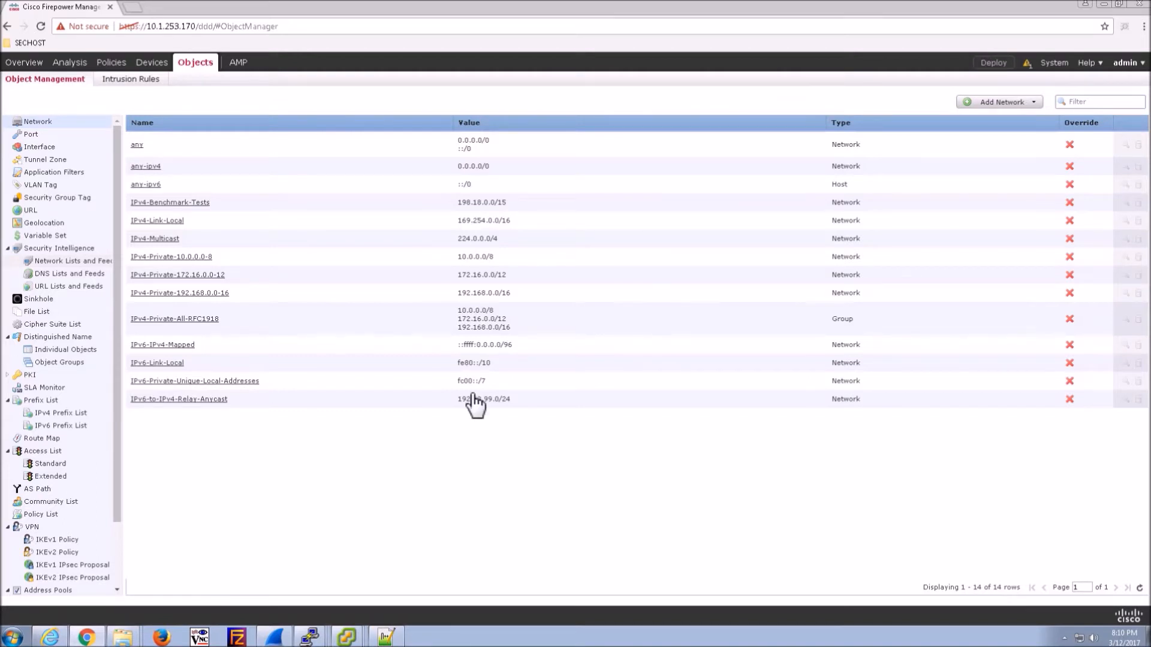
click(1032, 103)
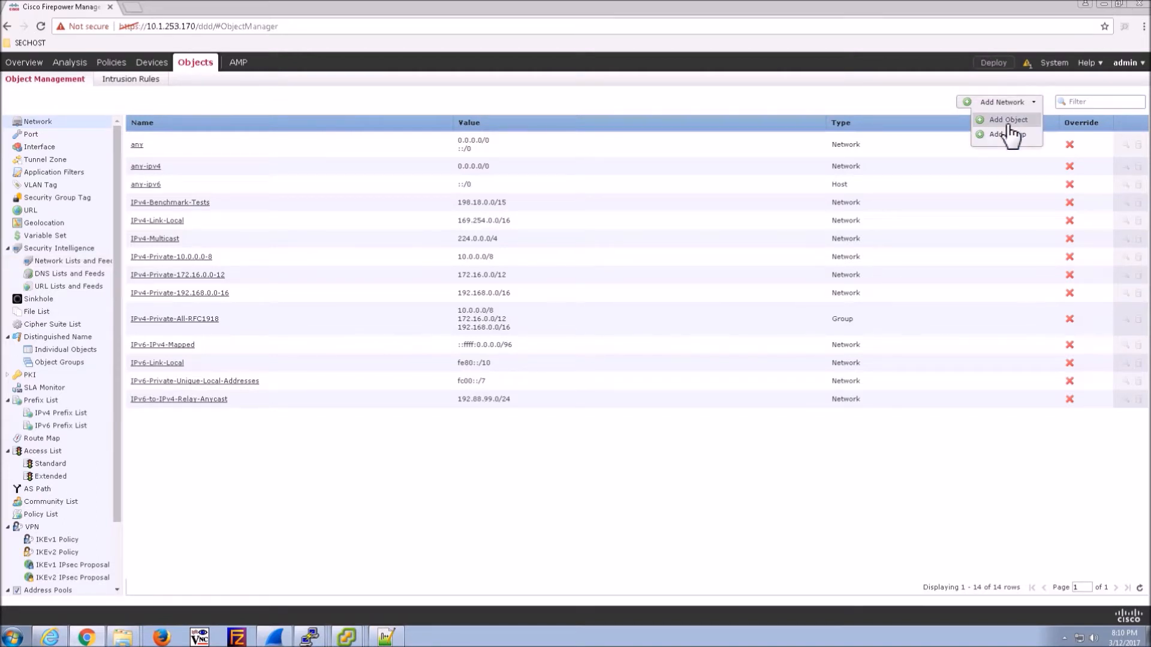
click(1009, 123)
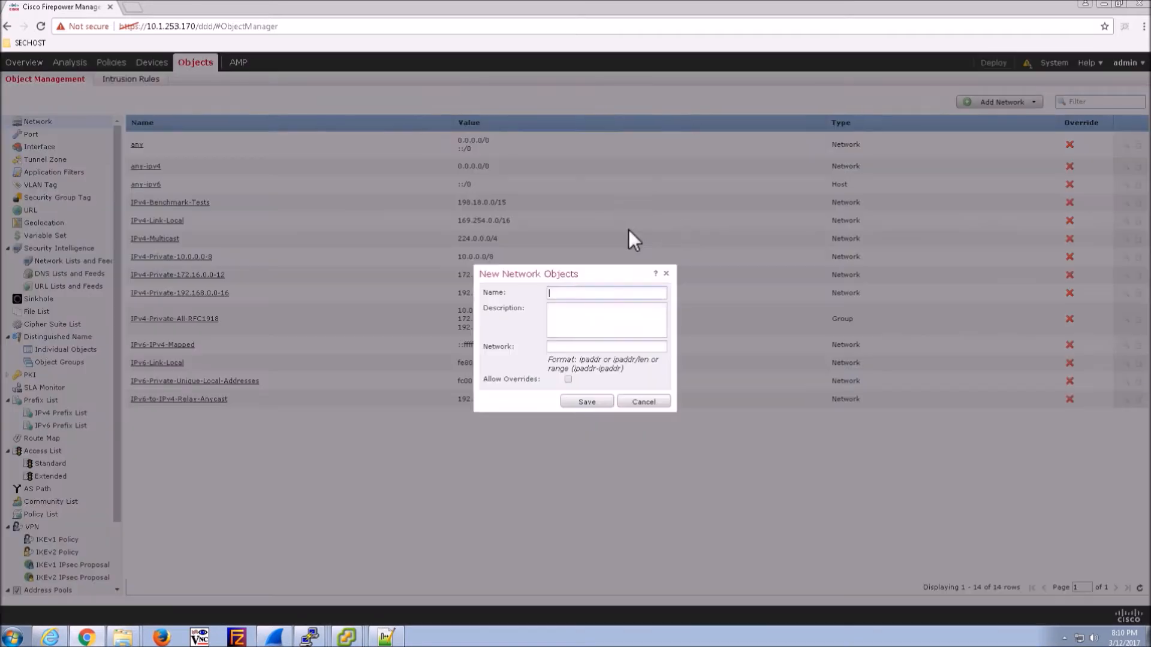
- Create network object INSIDE-NET for 10.1.244.0/24, then begin another new object
text(INSIDE-NET)
click(570, 347)
text(10.1.244.0.2)
key(BackSpace)
key(BackSpace)
text(/24)
click(585, 401)
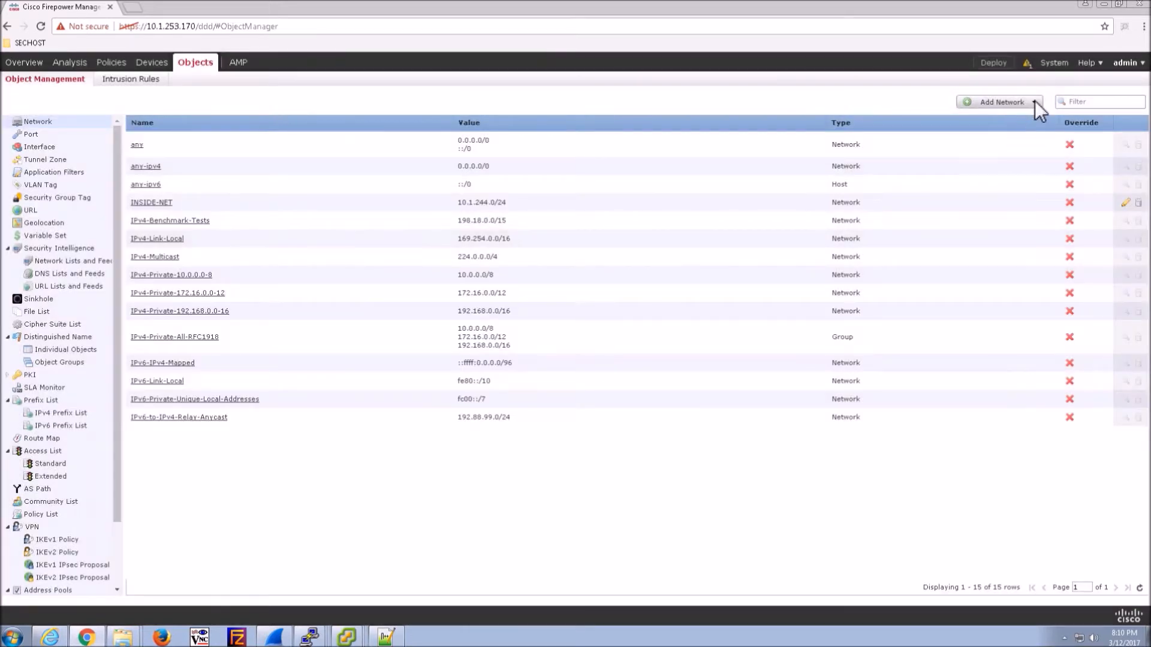
click(1034, 102)
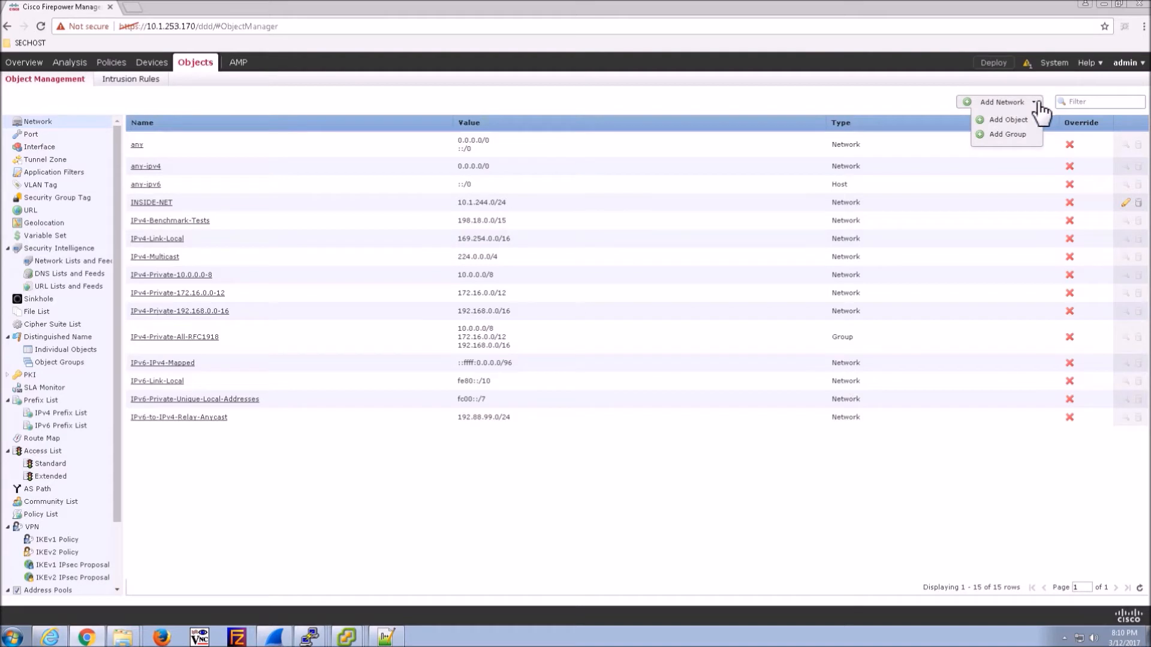
click(1009, 123)
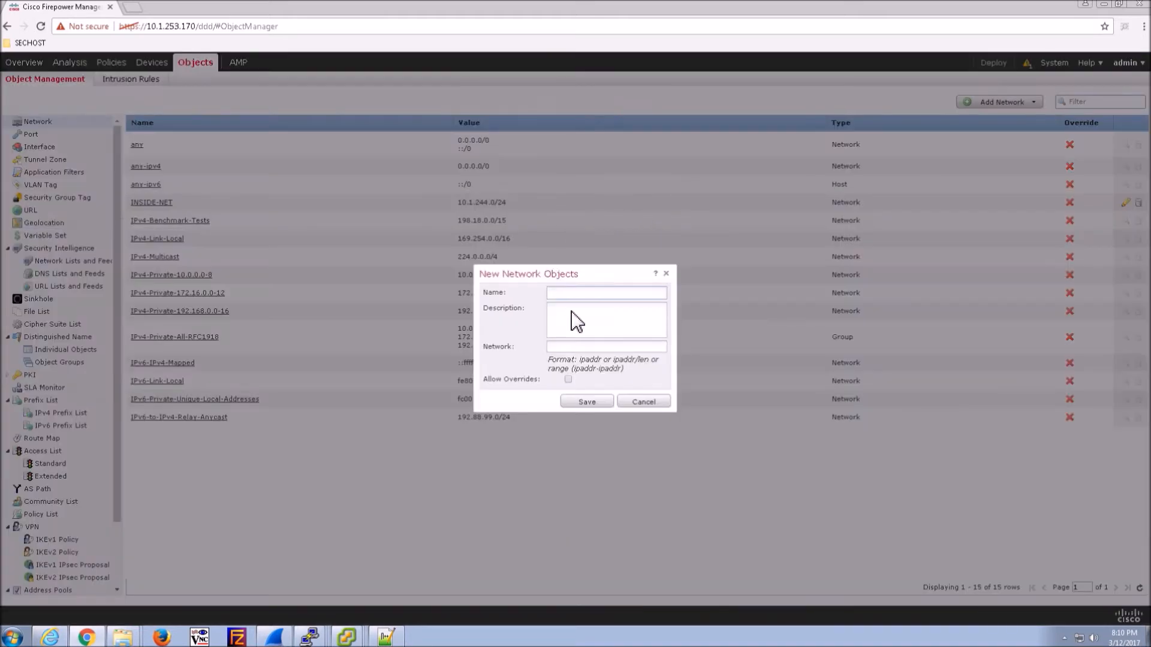
- Save network object DMZ_NET with network 192.168.66.0/24
text(DMZ_NET)
click(580, 347)
text(192,)
text(1)
text(68.)
text(66.0.1)
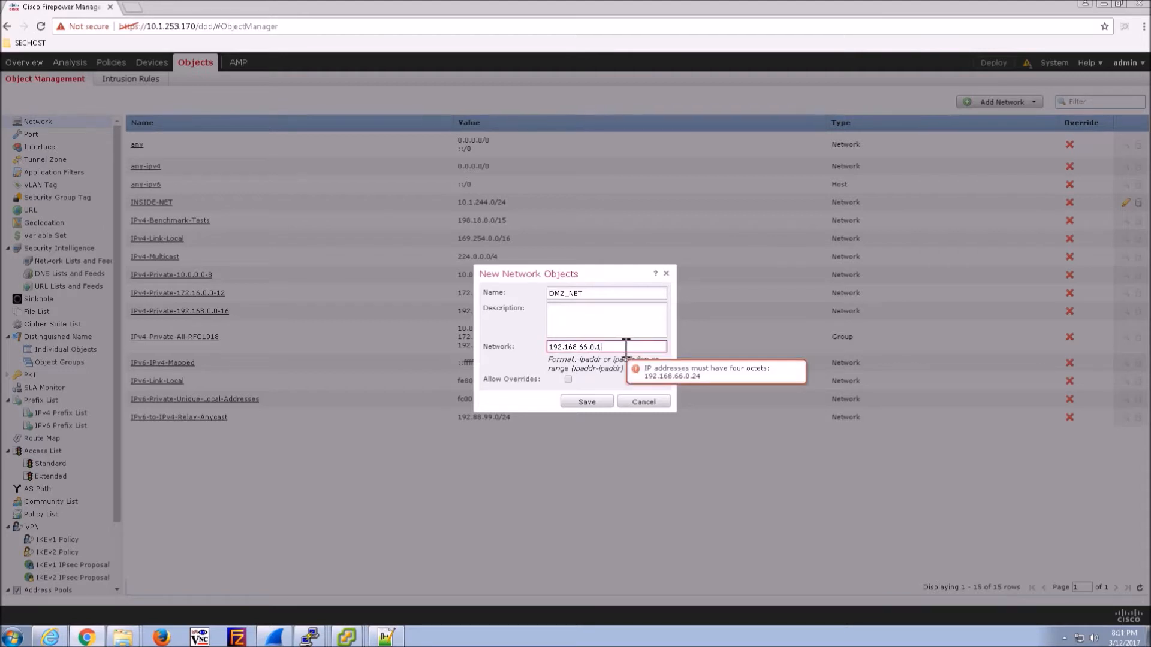
key(BackSpace)
key(BackSpace)
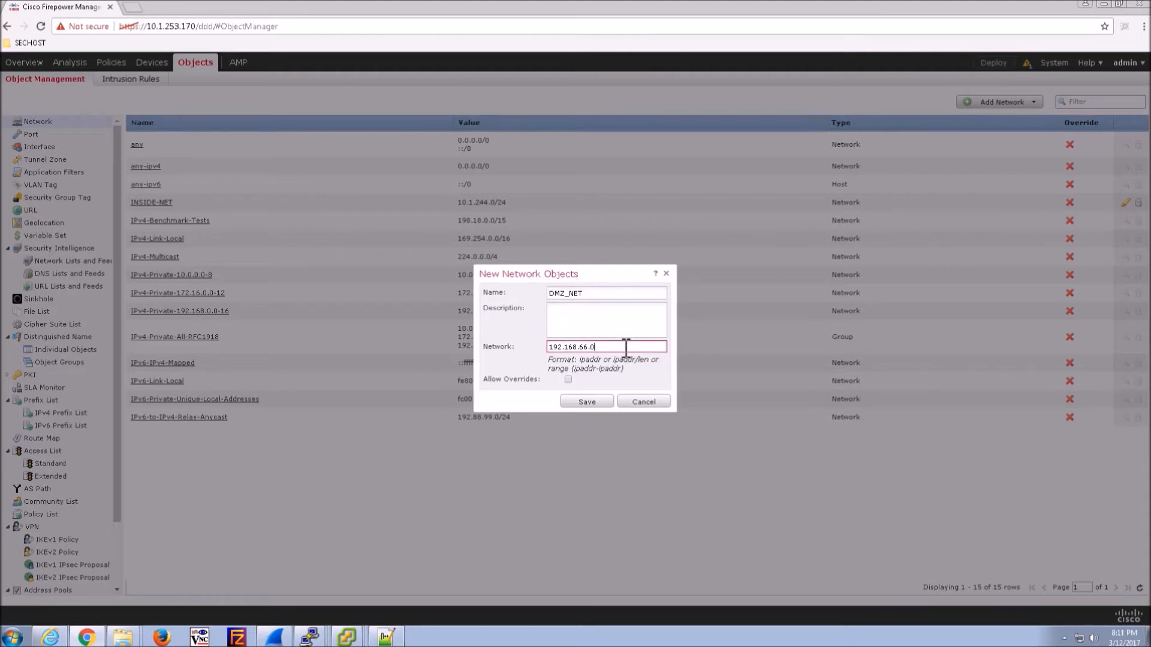
text(/24)
click(587, 402)
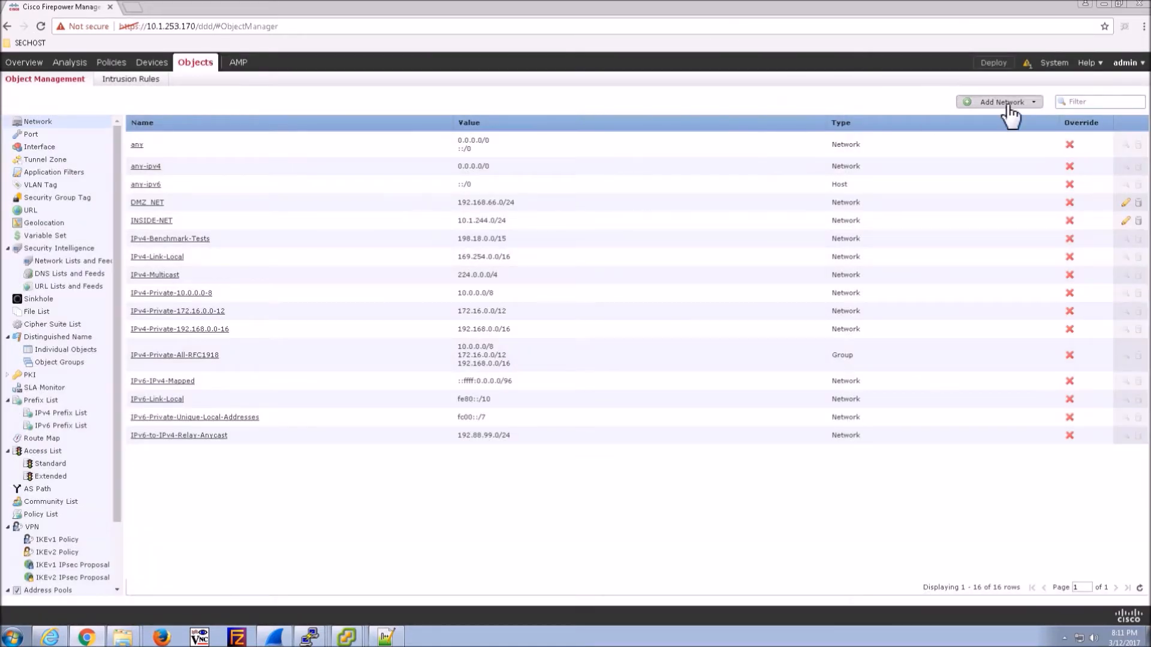
- Add and save network object PCI-NET for 172.16.1.0/24
click(1005, 104)
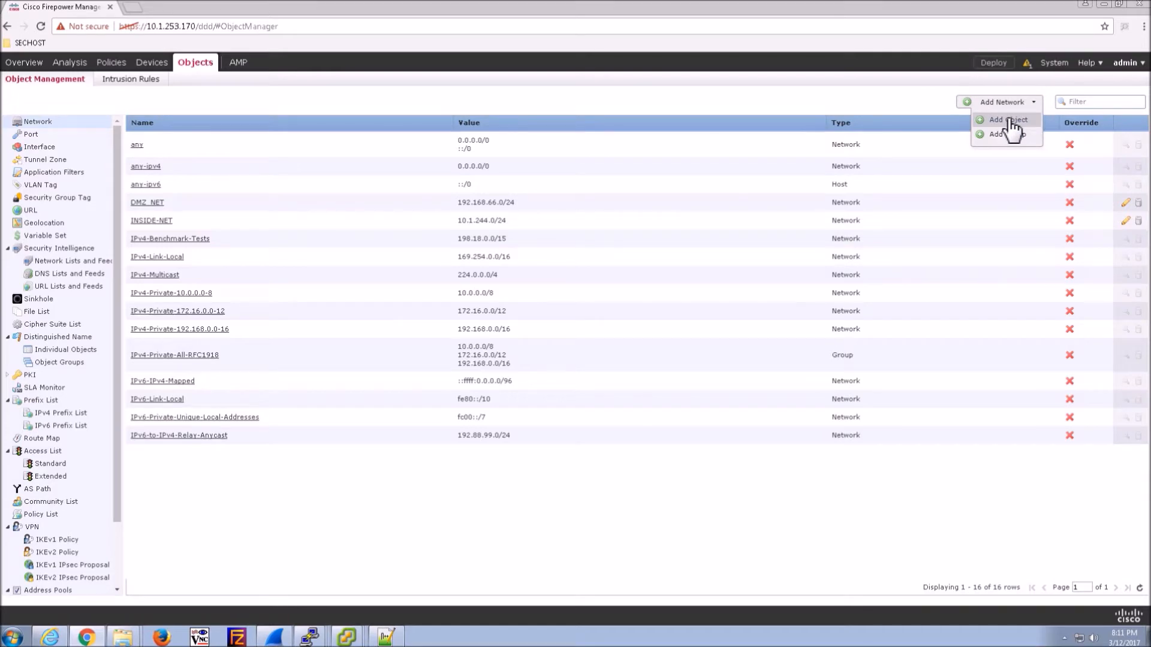
click(1010, 121)
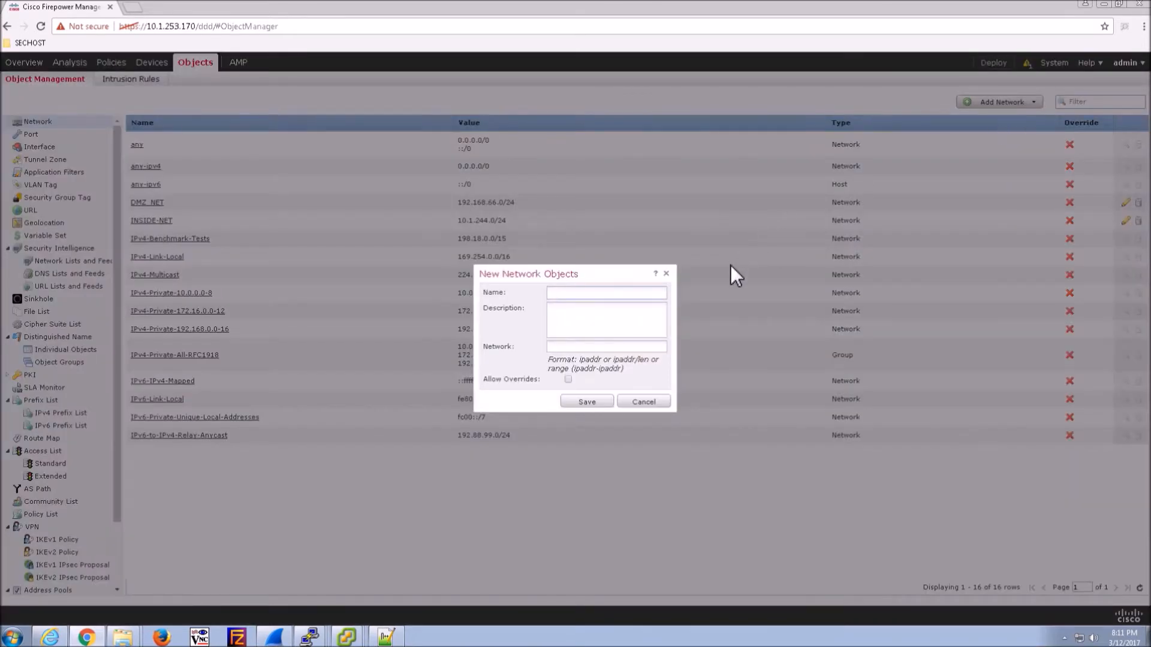
text(PCI_)
key(BackSpace)
text(-NET)
click(561, 347)
text(172.16.1.0/24)
click(587, 404)
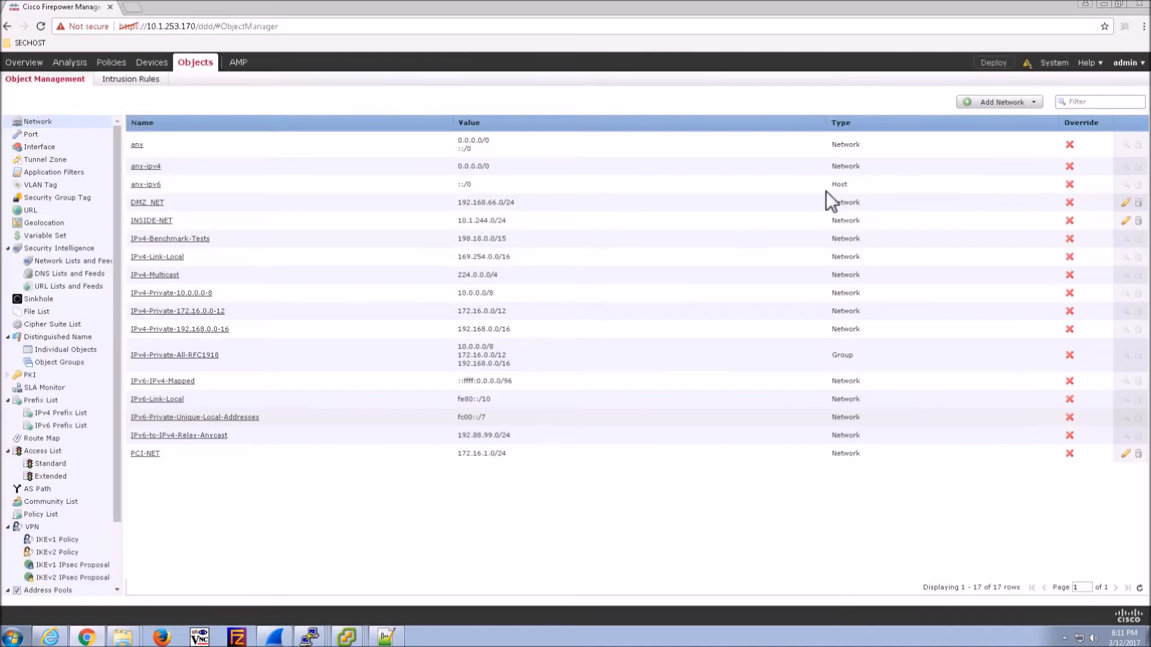
- Add host objects DNS-SRV1 (10.1.244.100) and WWW-SRV1 (192.168.66.100)
click(1003, 103)
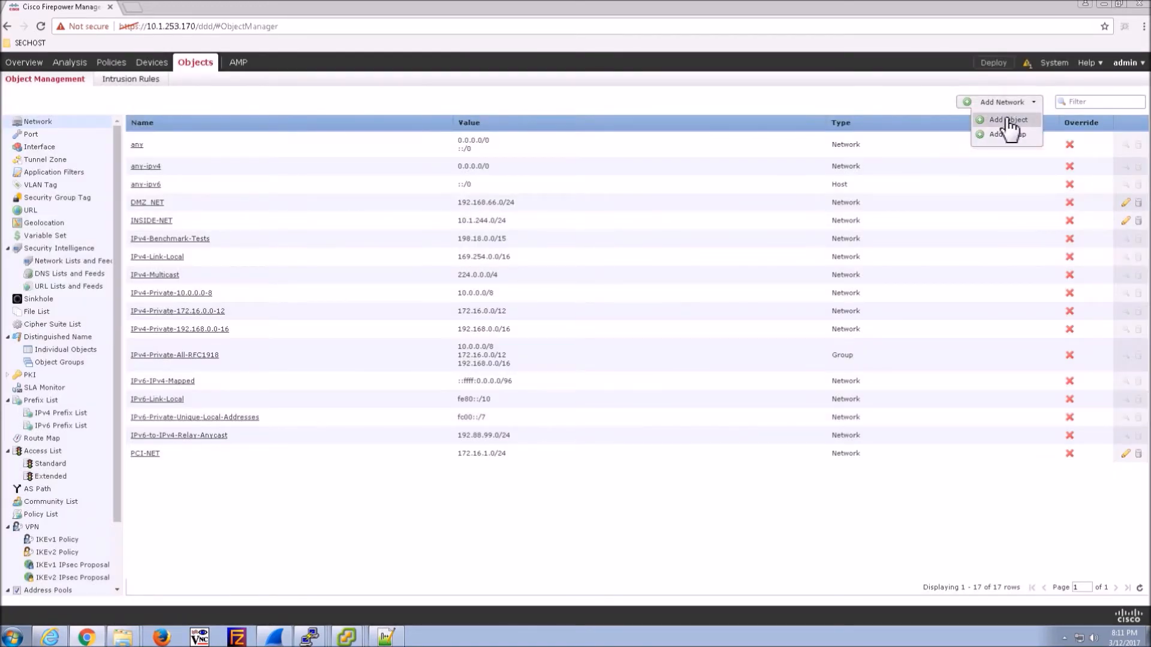
click(1010, 122)
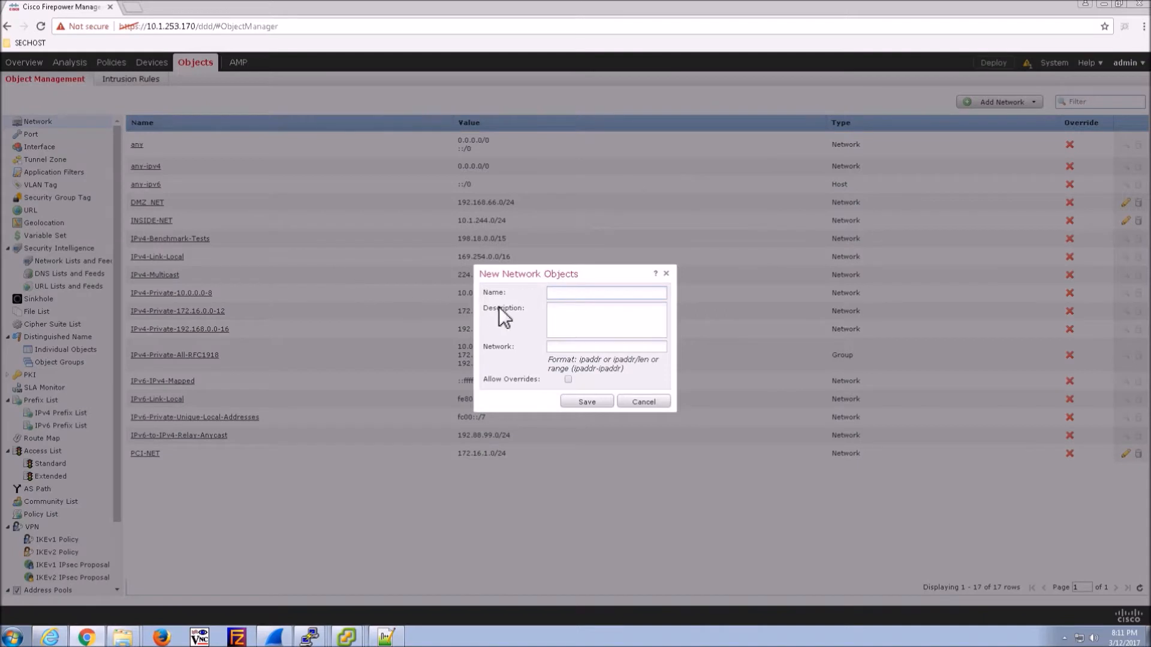
text(DNS_)
key(BackSpace)
text(-SRV1)
click(583, 349)
text(10.1.244.100)
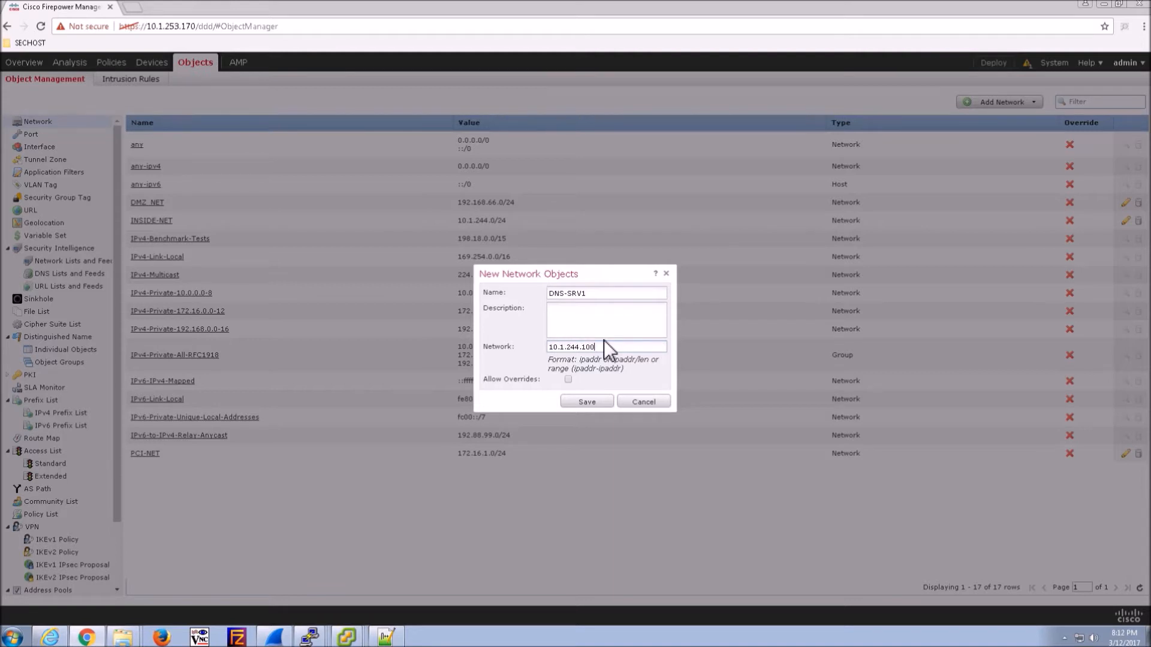
click(588, 401)
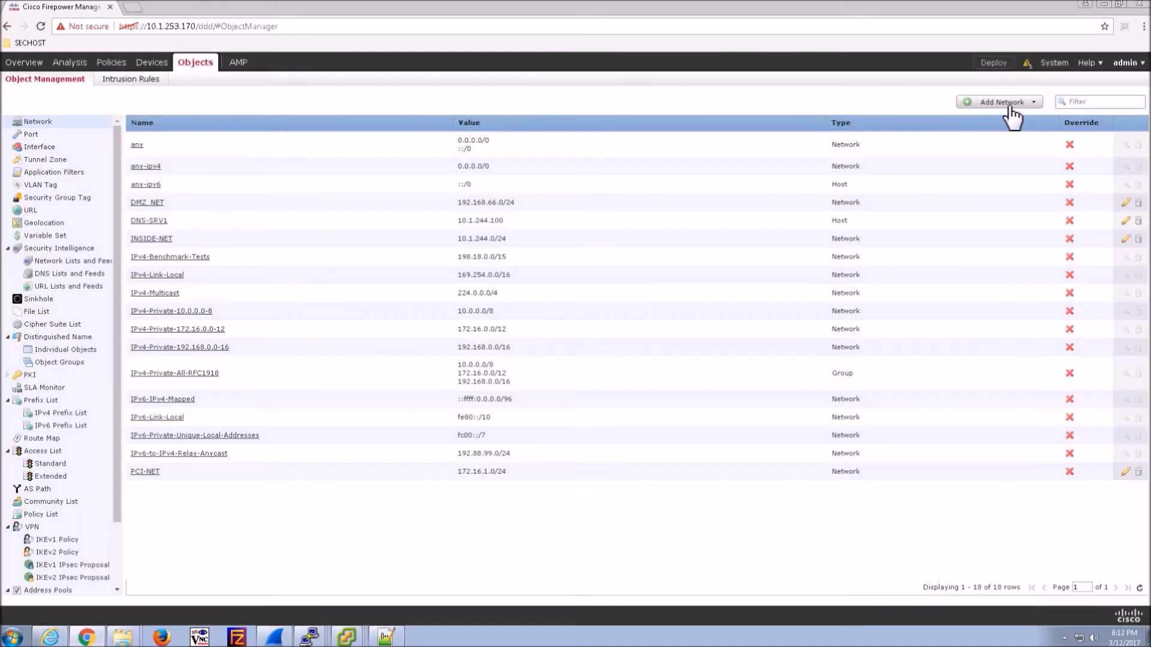
click(1011, 105)
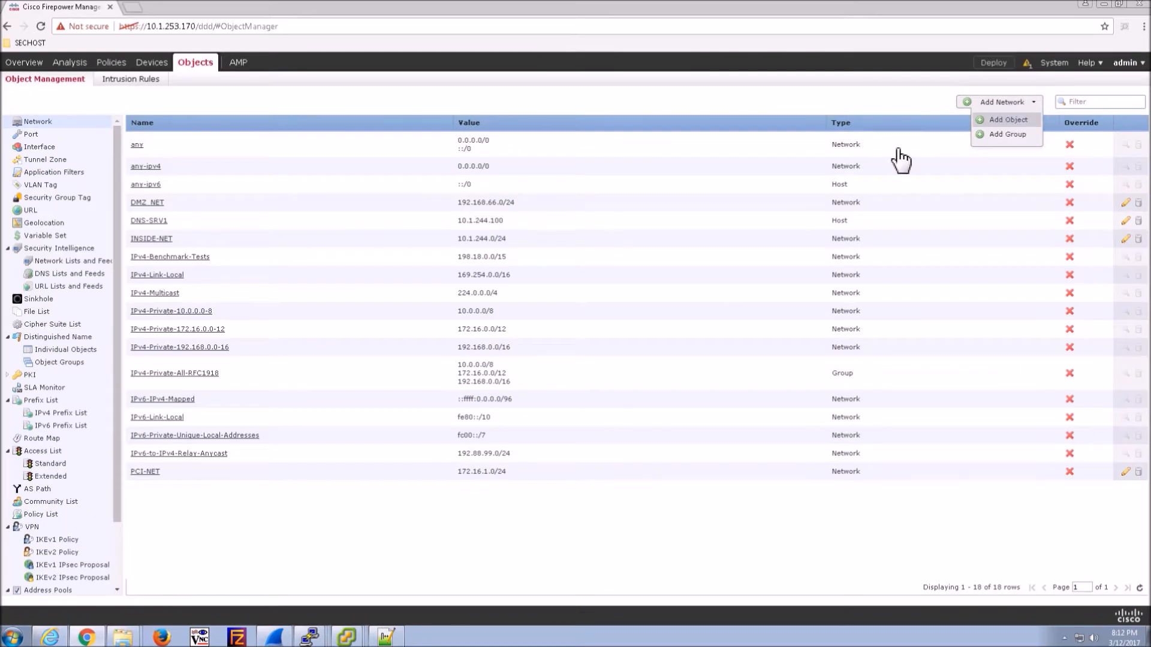
click(998, 120)
text(WWW)
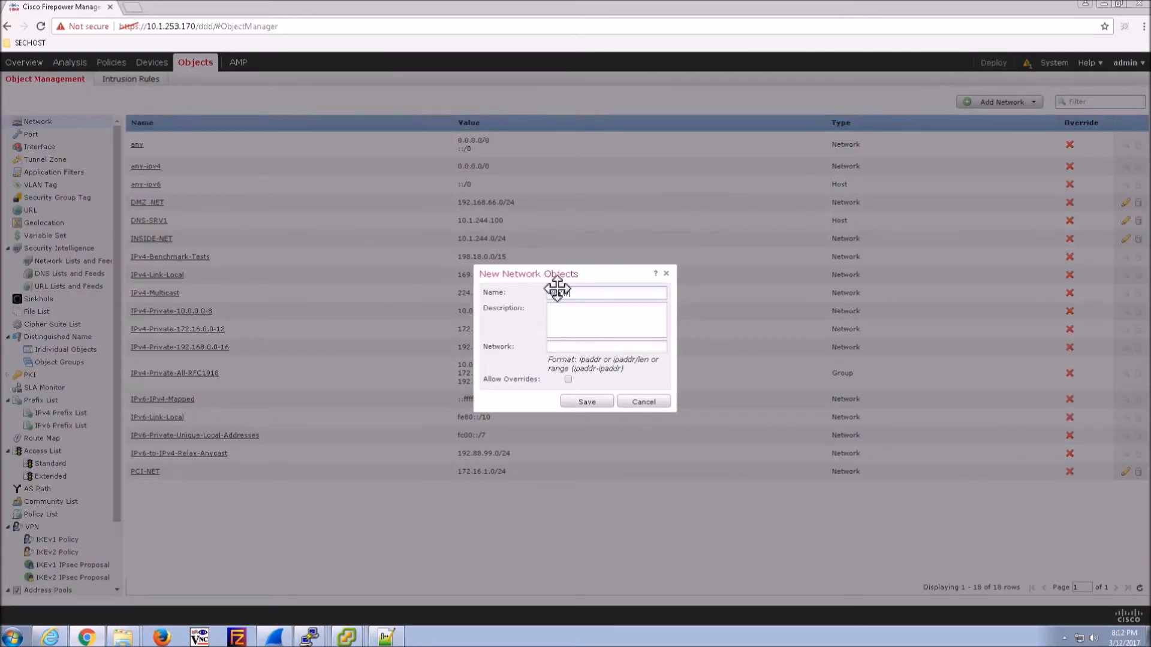
text(-SRV1)
key(Tab)
text(192.168.66.100)
click(584, 402)
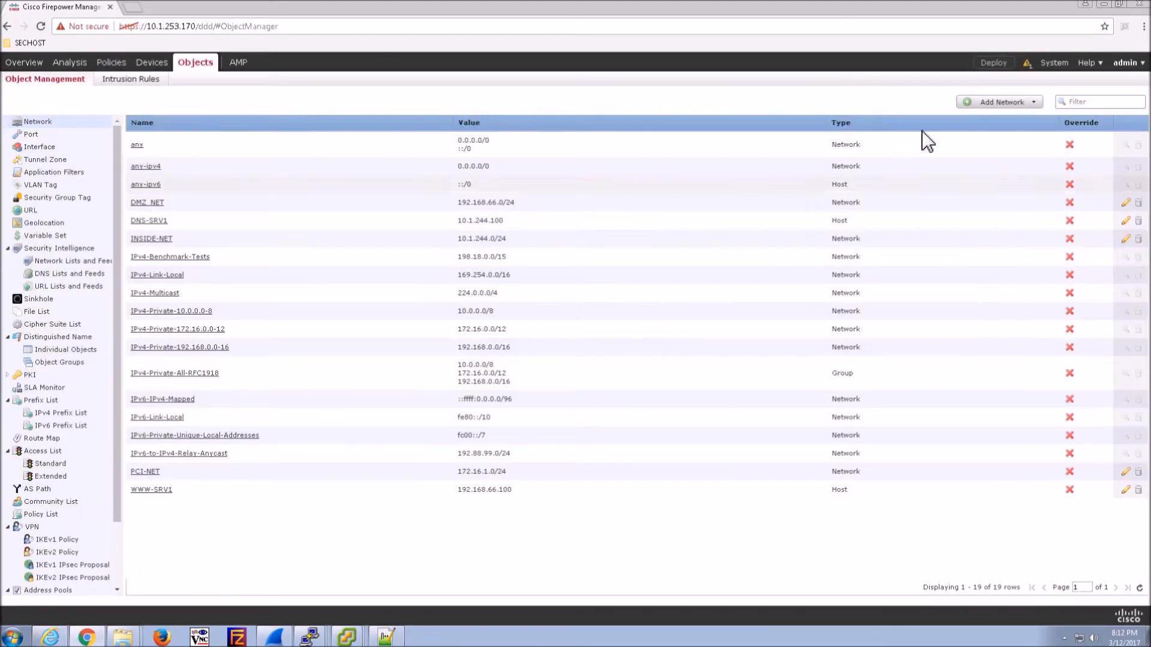
- Add host objects HOST-VL15 (172.16.15.15) and HOST-VL16 (172.16.1.16)
click(1000, 102)
click(1012, 119)
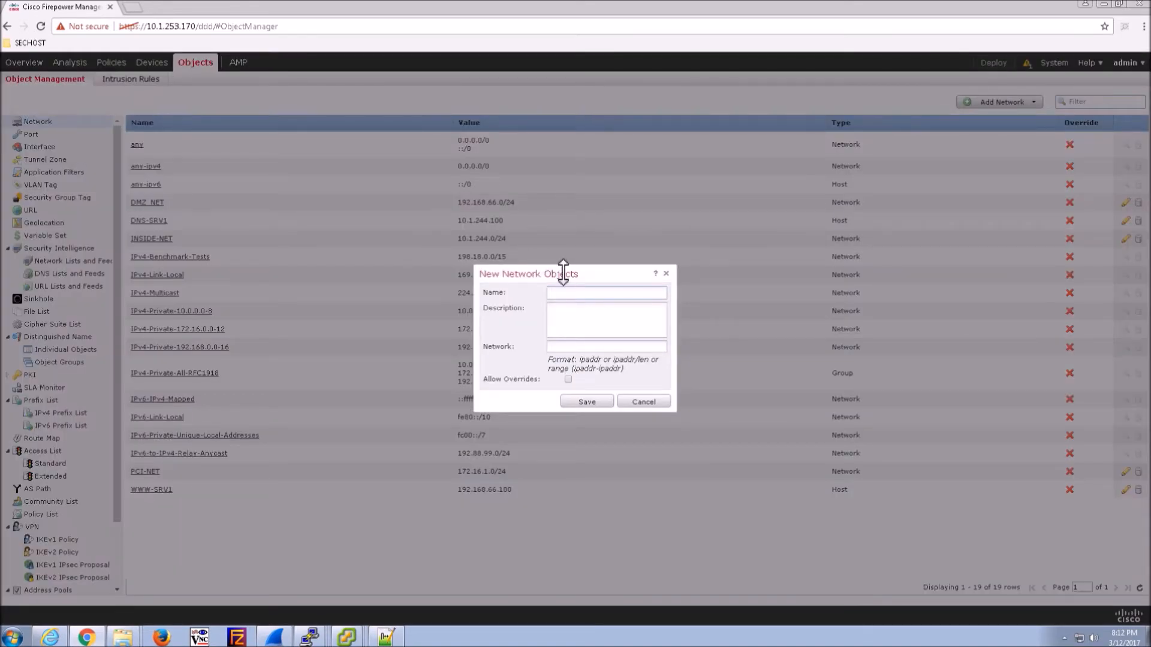
text(HOST-VL15)
click(576, 348)
text(172.16.15.15)
click(577, 403)
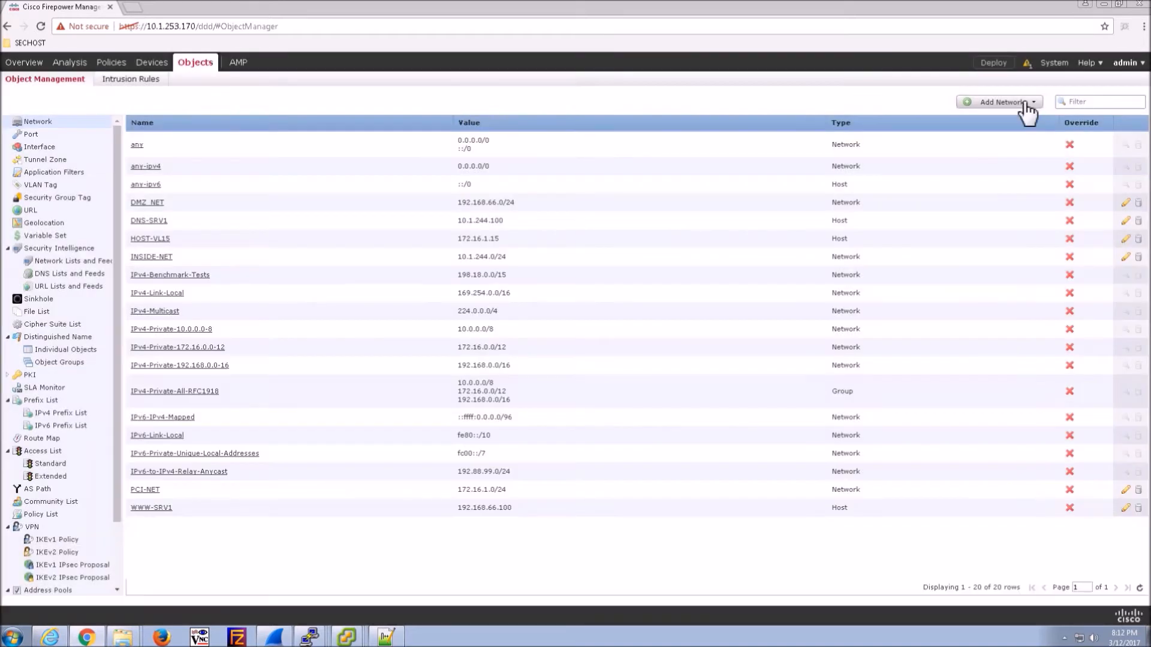
click(1024, 103)
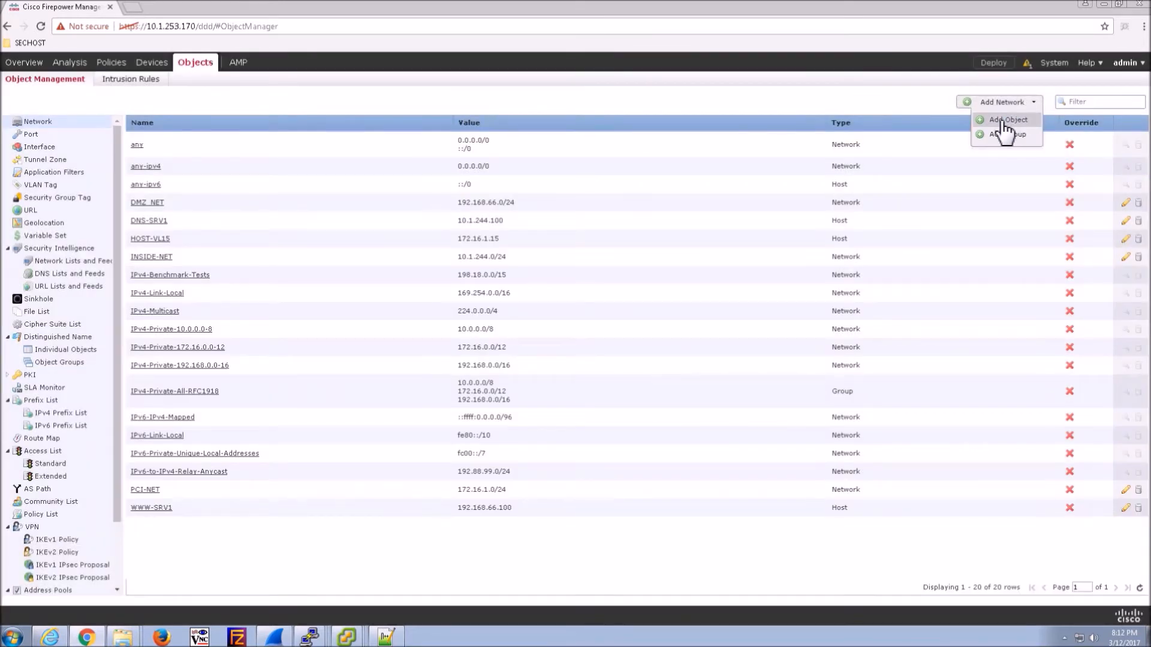
click(1005, 122)
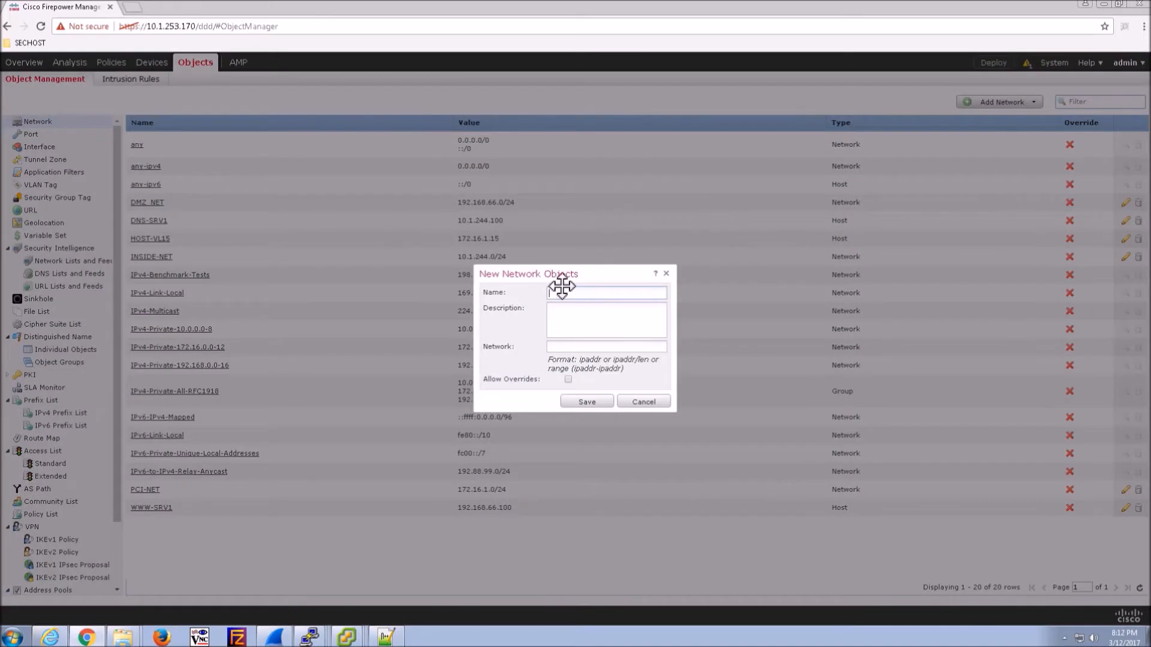
text(HOST-VL16)
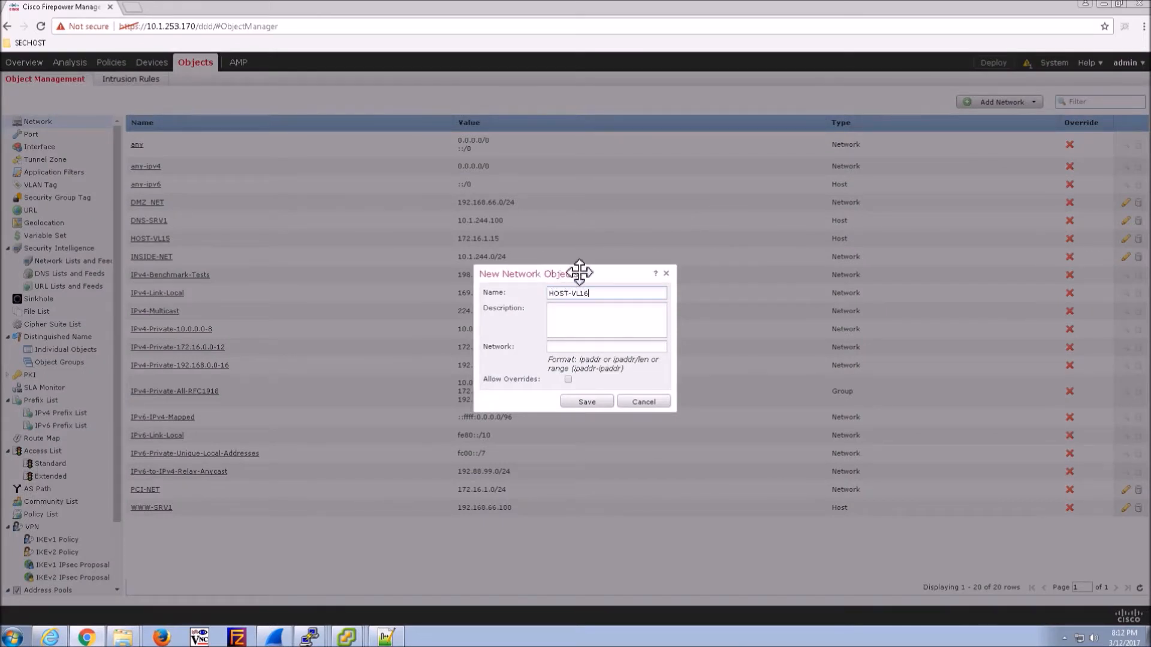
click(574, 346)
text(172.16.1.16)
click(587, 401)
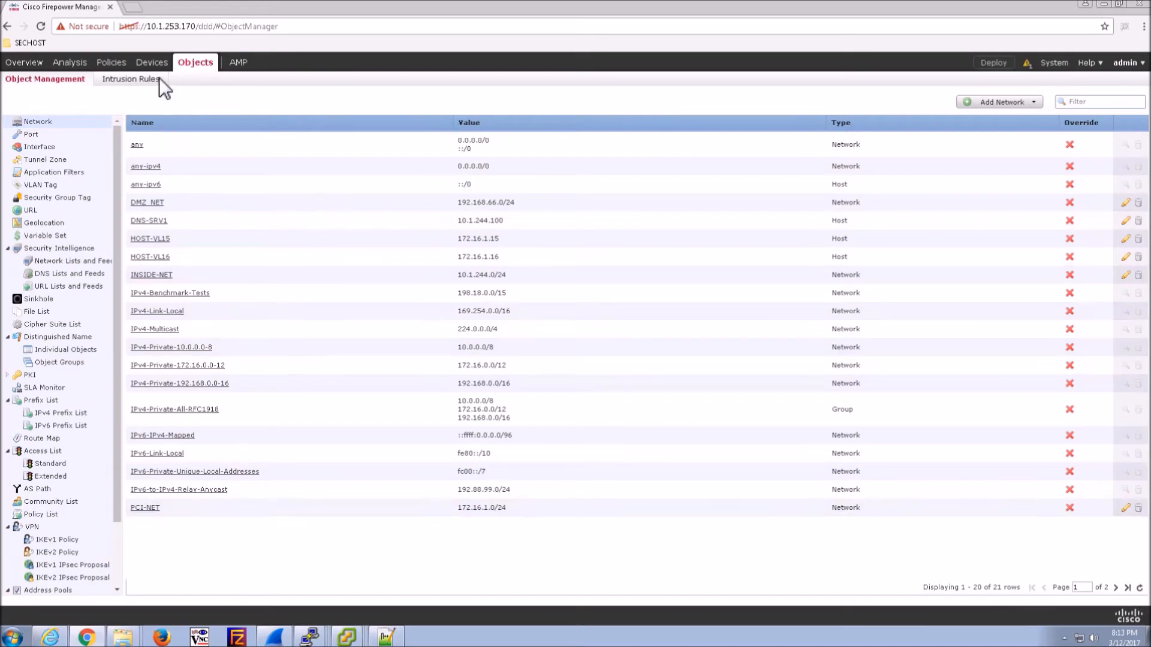
mouse_move(162, 65)
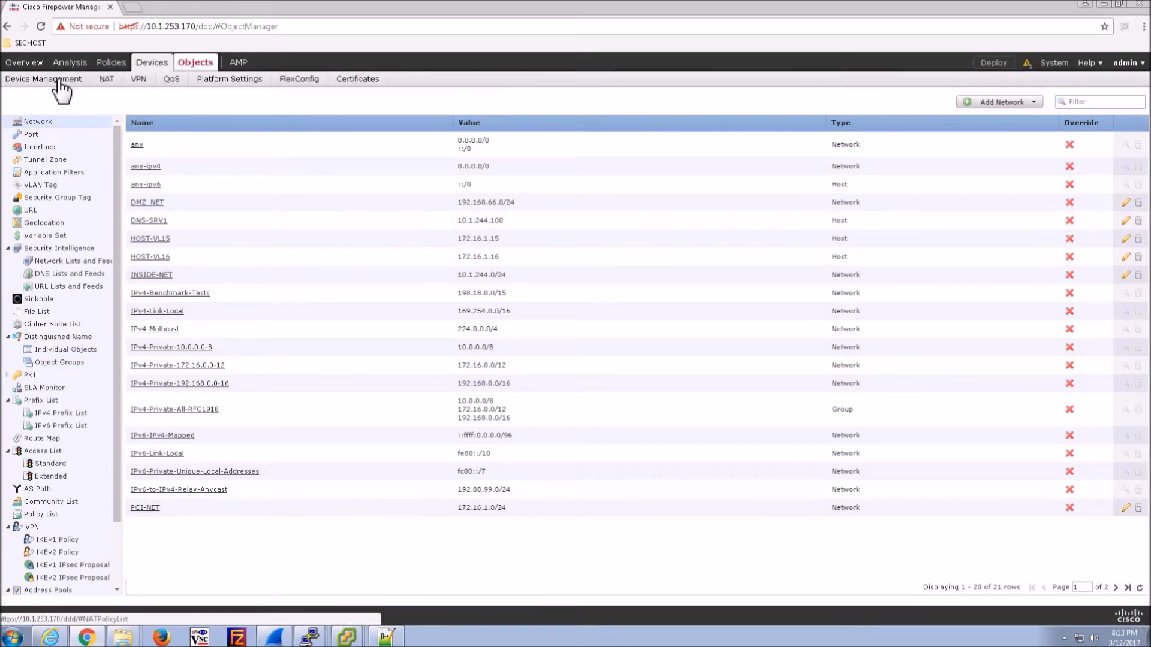
- Edit FTD-1, sync its interfaces to detect GigabitEthernet0/3–0/5, and save
click(24, 80)
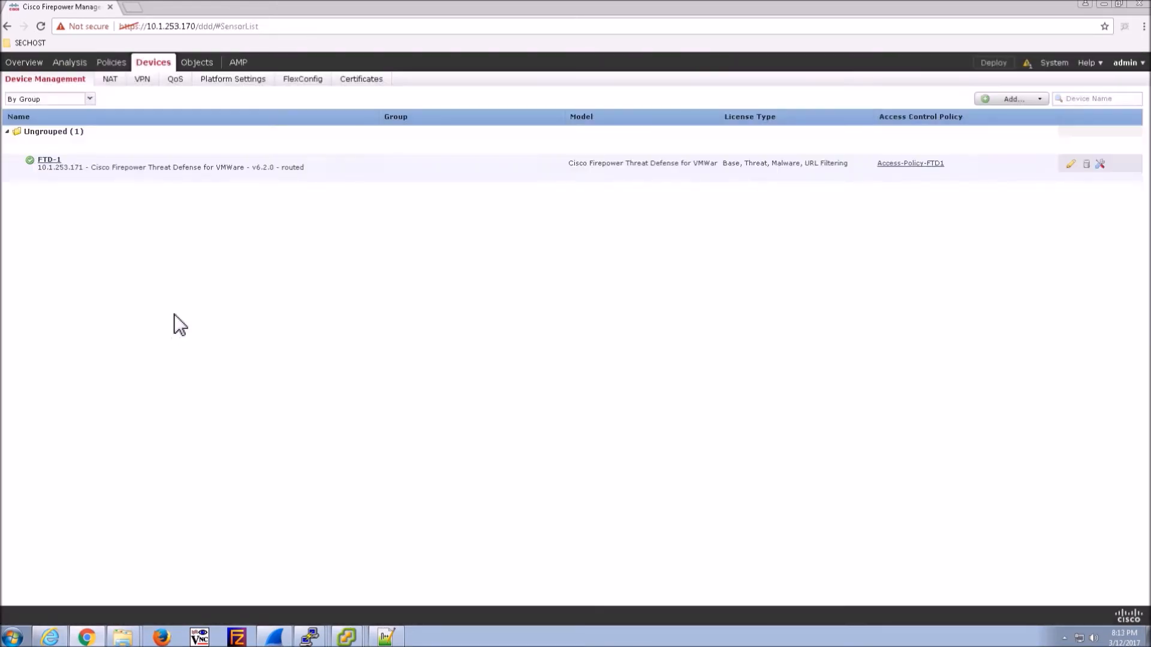
click(1071, 164)
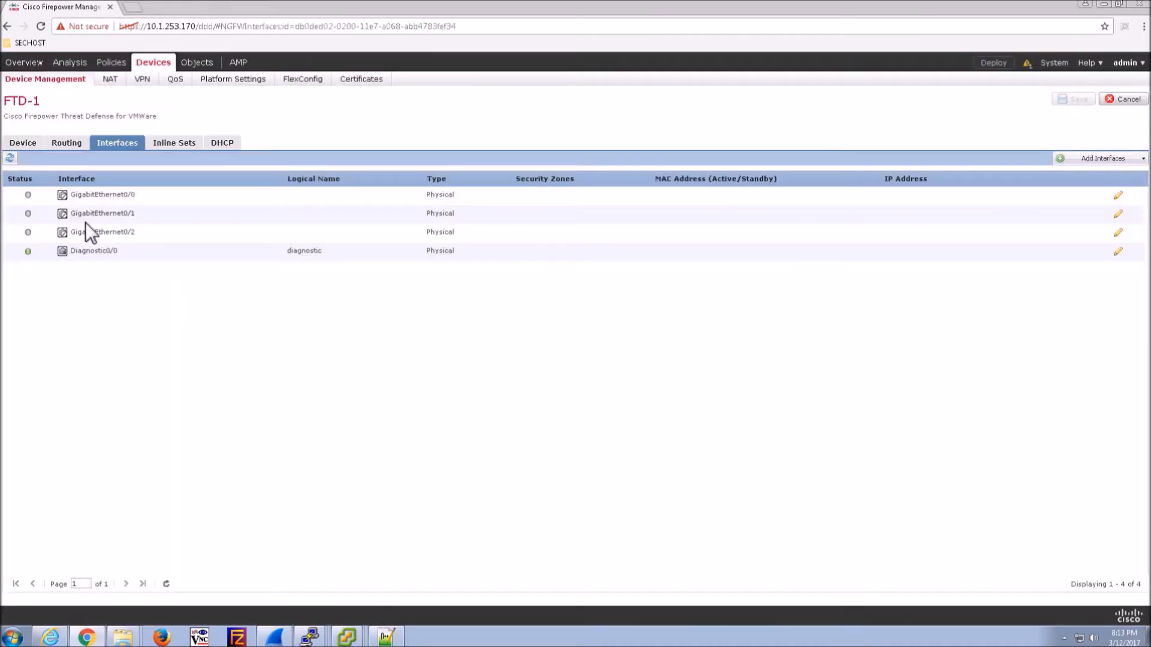
click(9, 158)
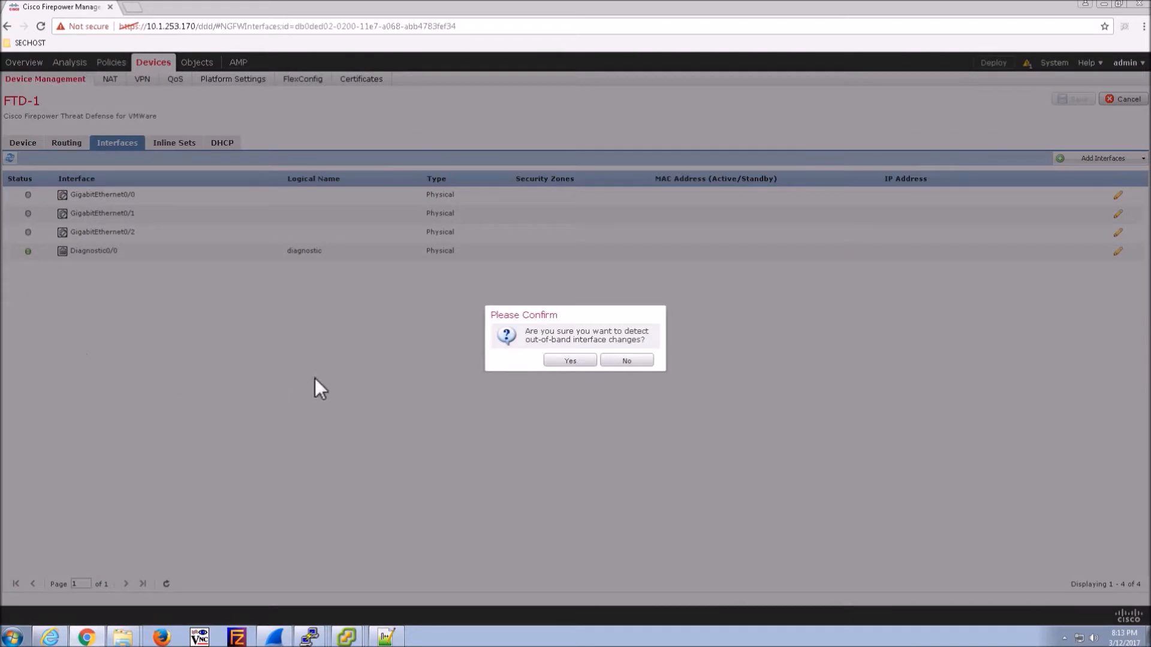
click(573, 360)
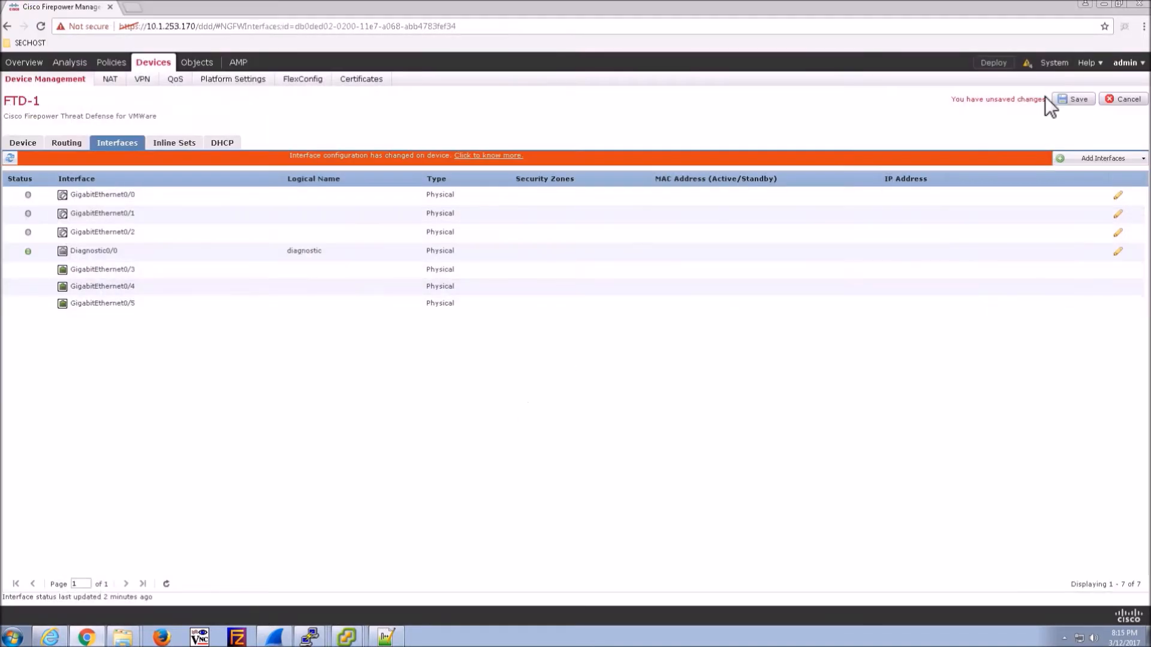
click(1076, 99)
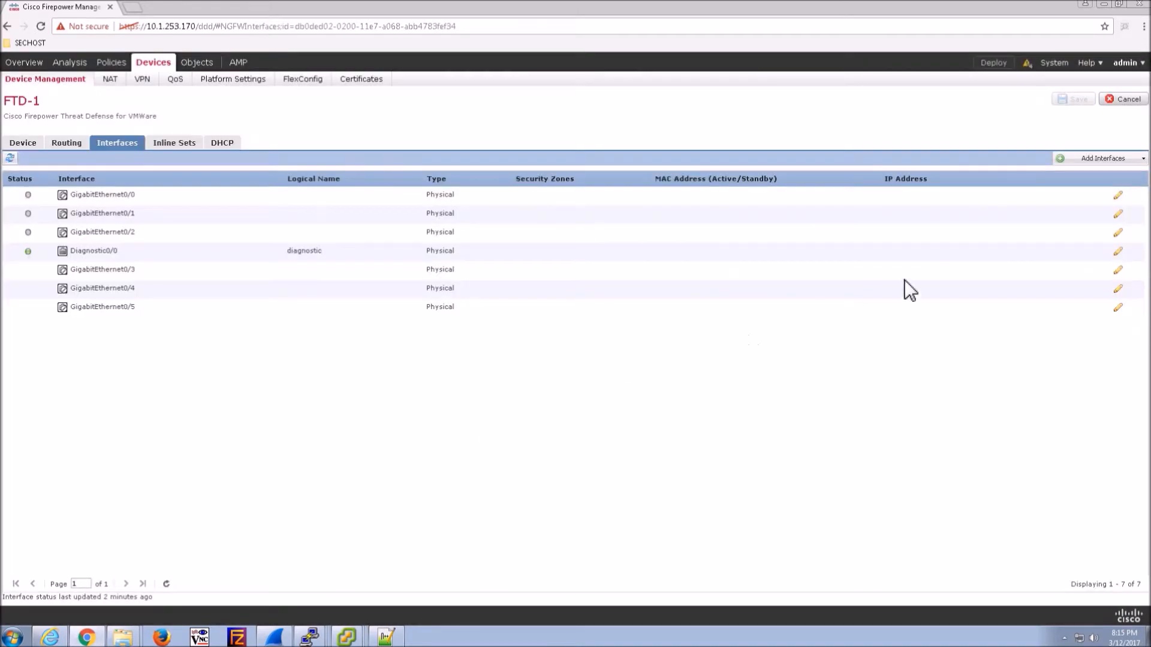
- Name GigabitEthernet0/0 outside, enable it, and place it in new security zone outside-zone
click(1118, 196)
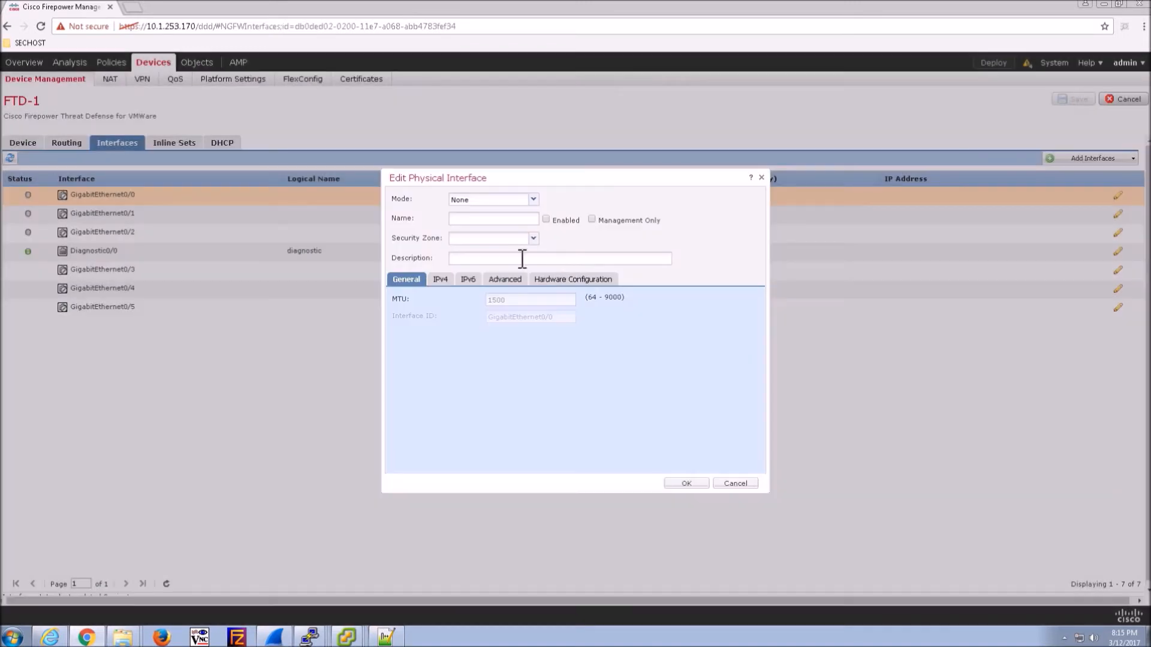
click(533, 199)
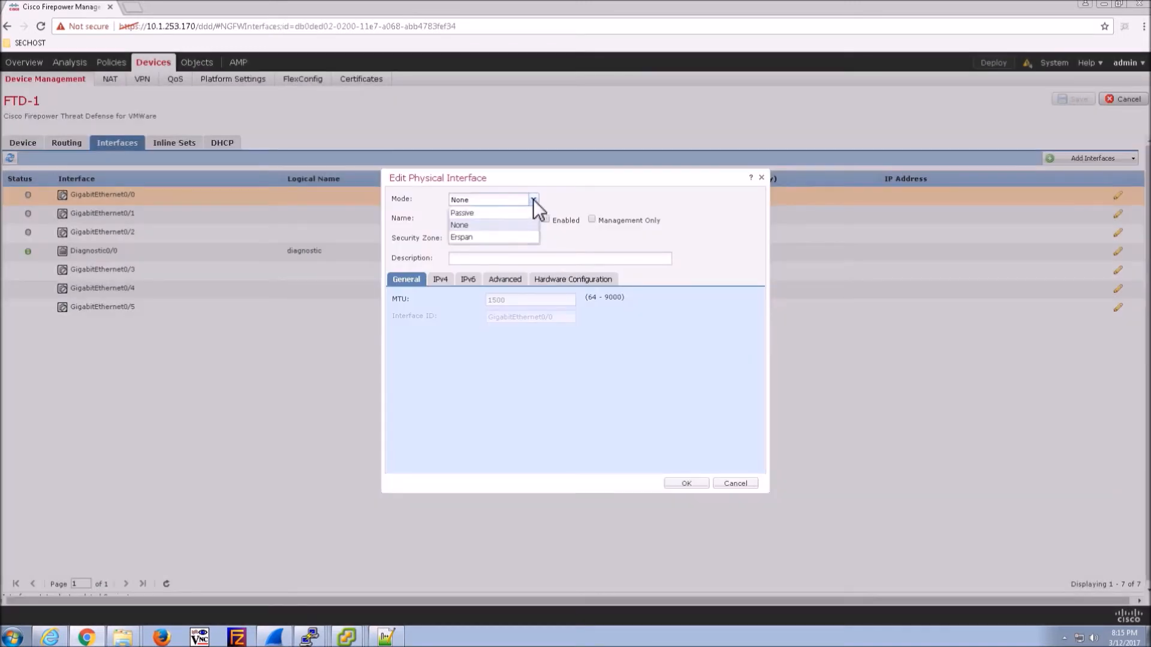
click(487, 221)
click(483, 220)
text(outd)
text(ide)
click(546, 219)
click(533, 239)
click(466, 256)
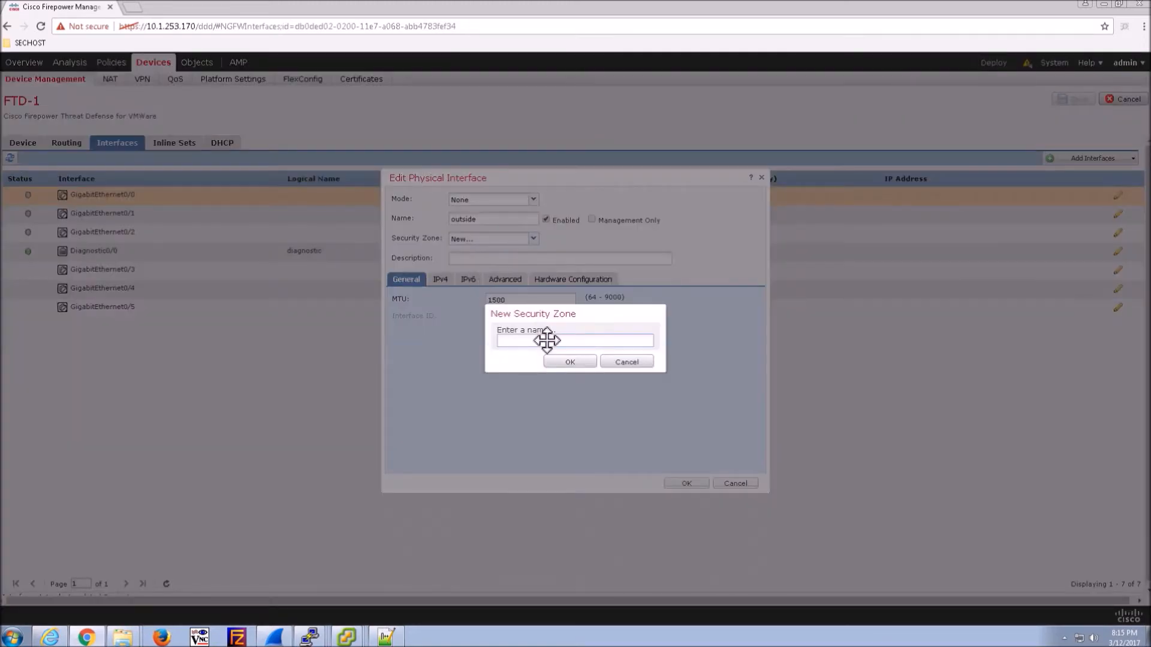
text(outside-zone)
click(570, 361)
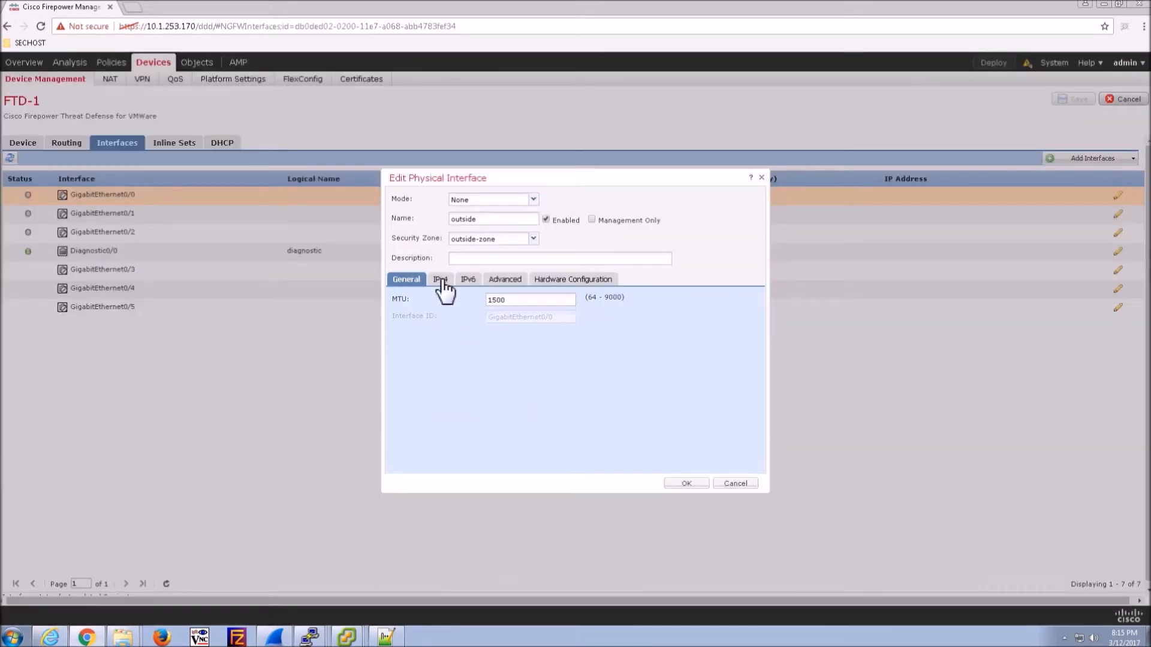
- Give the outside interface static IPv4 address 10.1.245.254/24 and apply it
click(440, 280)
click(527, 319)
text(10.1.253)
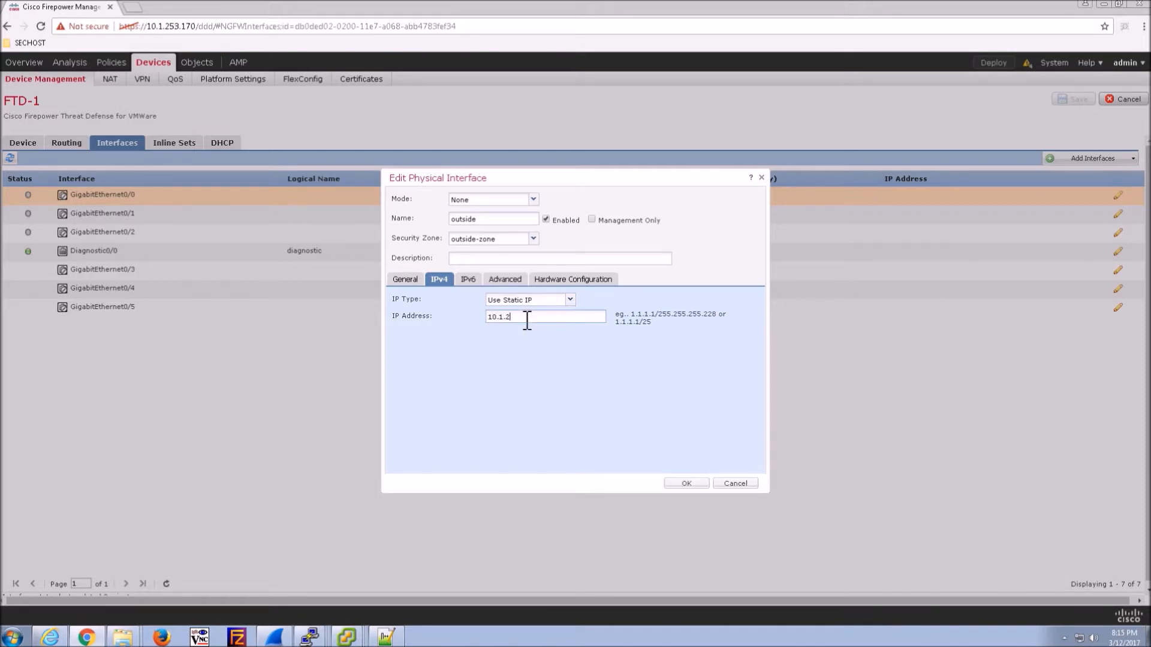
key(BackSpace)
key(BackSpace)
text(45.254)
click(687, 484)
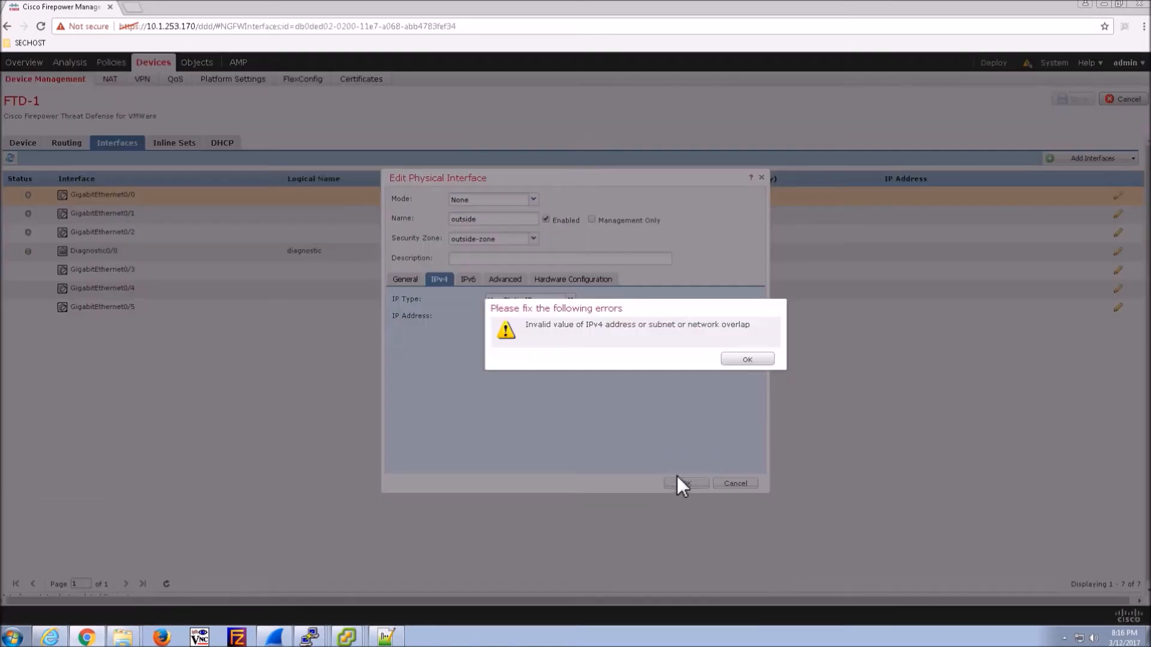
click(727, 359)
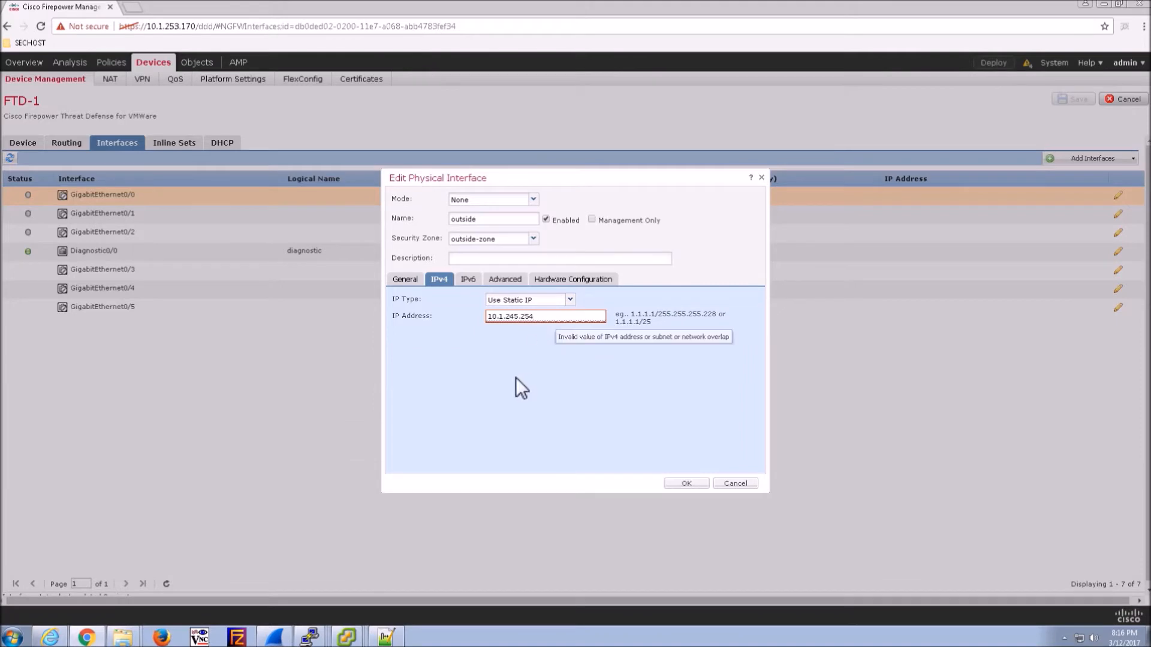
text(/24)
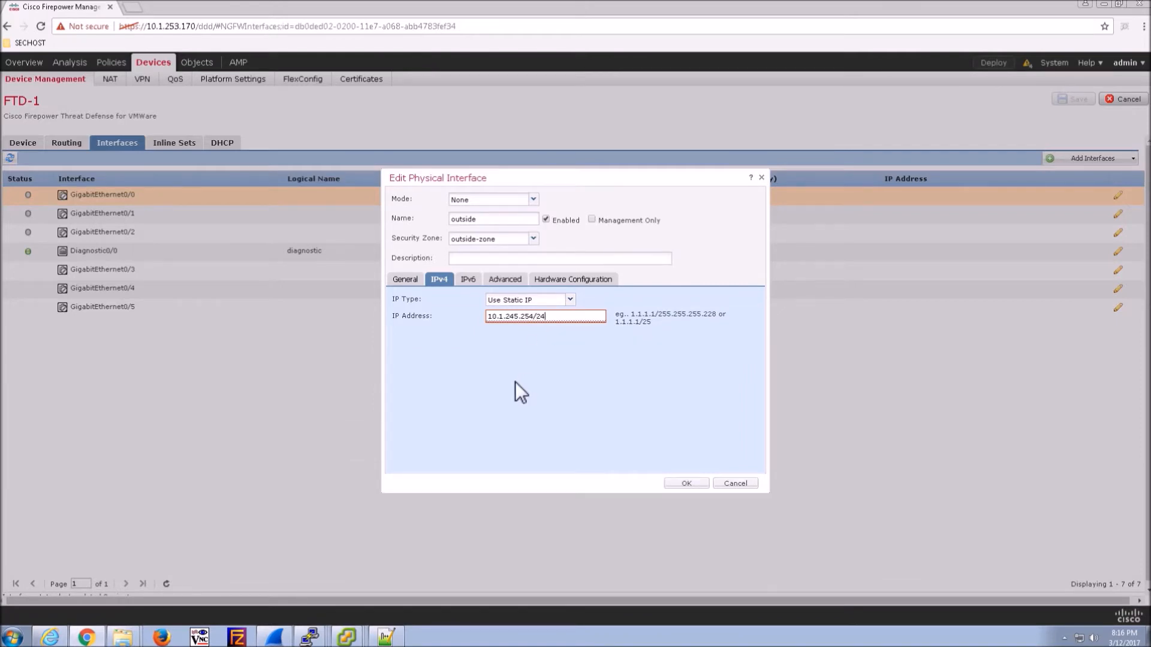
click(685, 483)
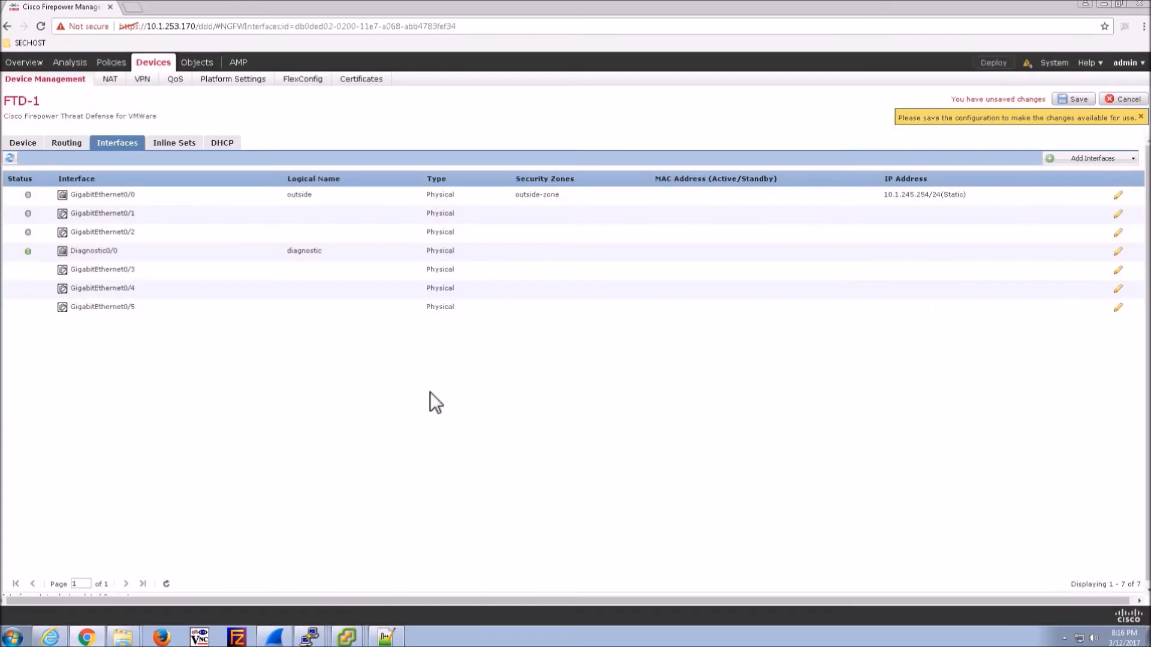
click(1118, 214)
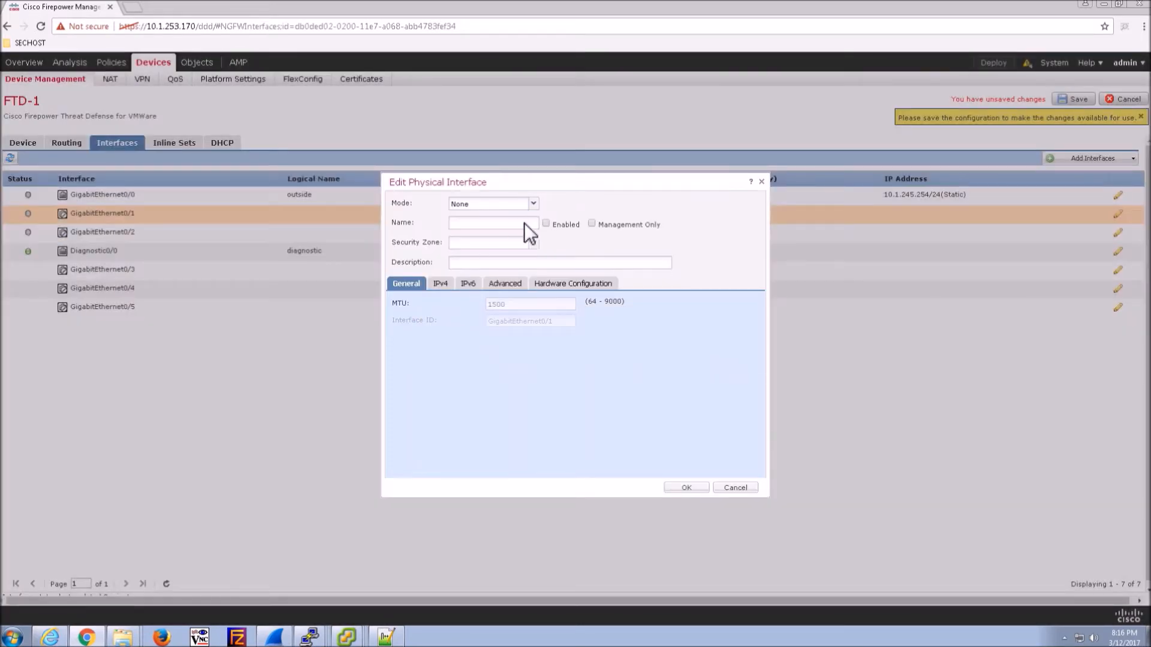
- Name GigabitEthernet0/1 inside, in new inside-zone, with static IP 10.1.244.1/24
click(517, 228)
text(inside)
click(510, 243)
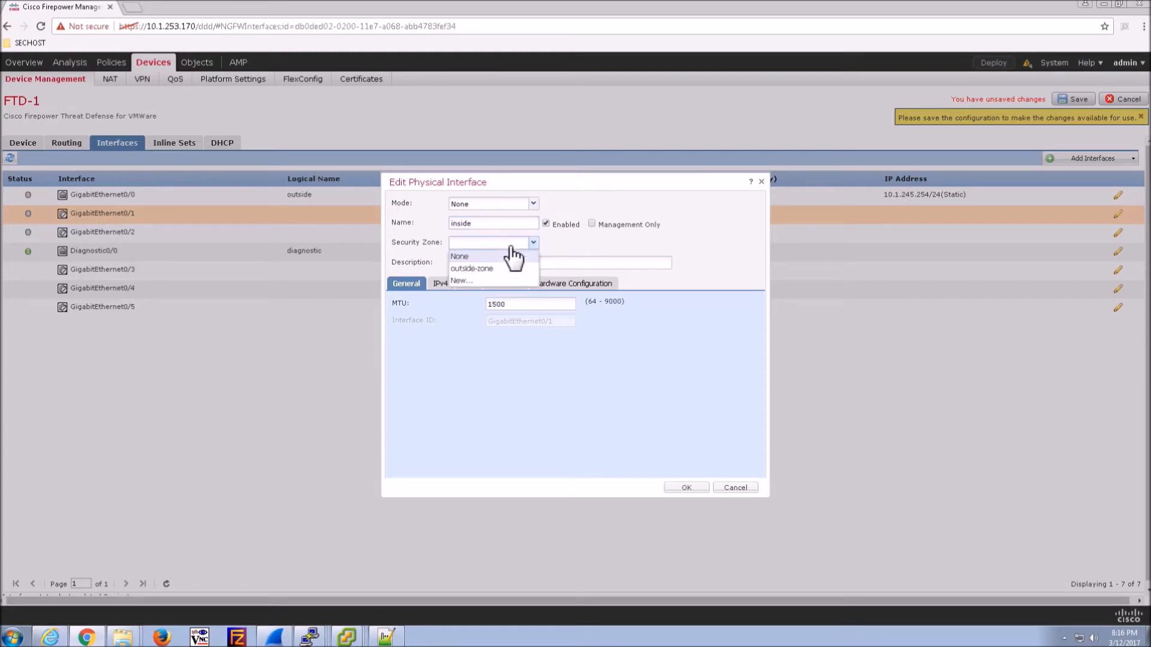
click(461, 281)
text(inside-z)
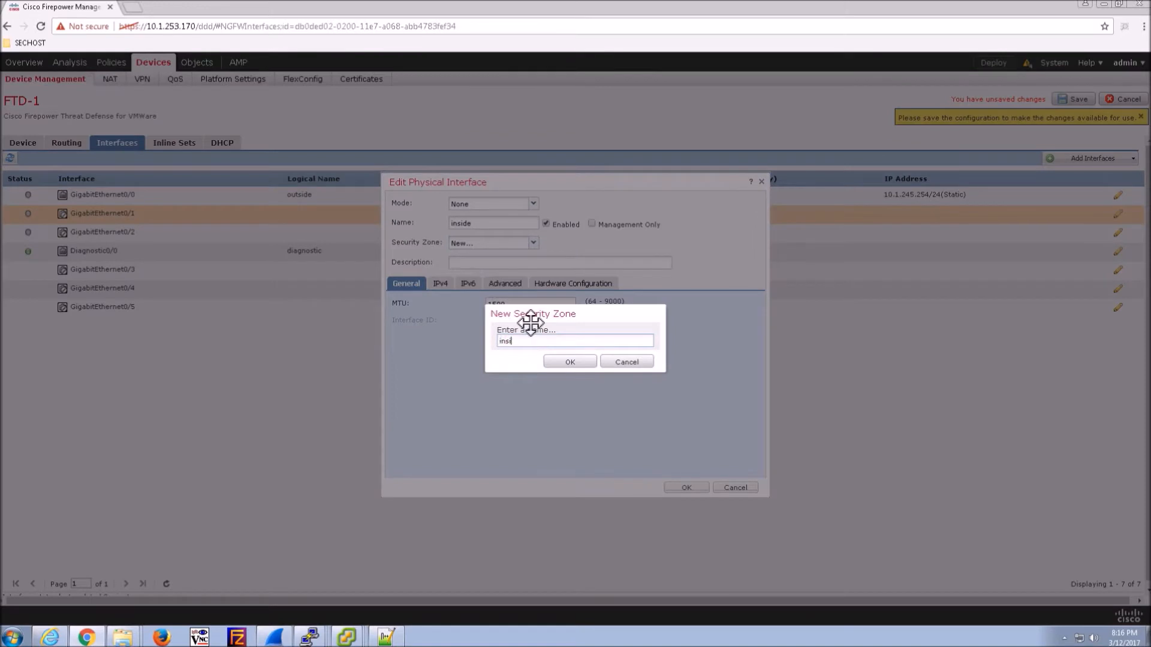
key(BackSpace)
text(one)
click(577, 363)
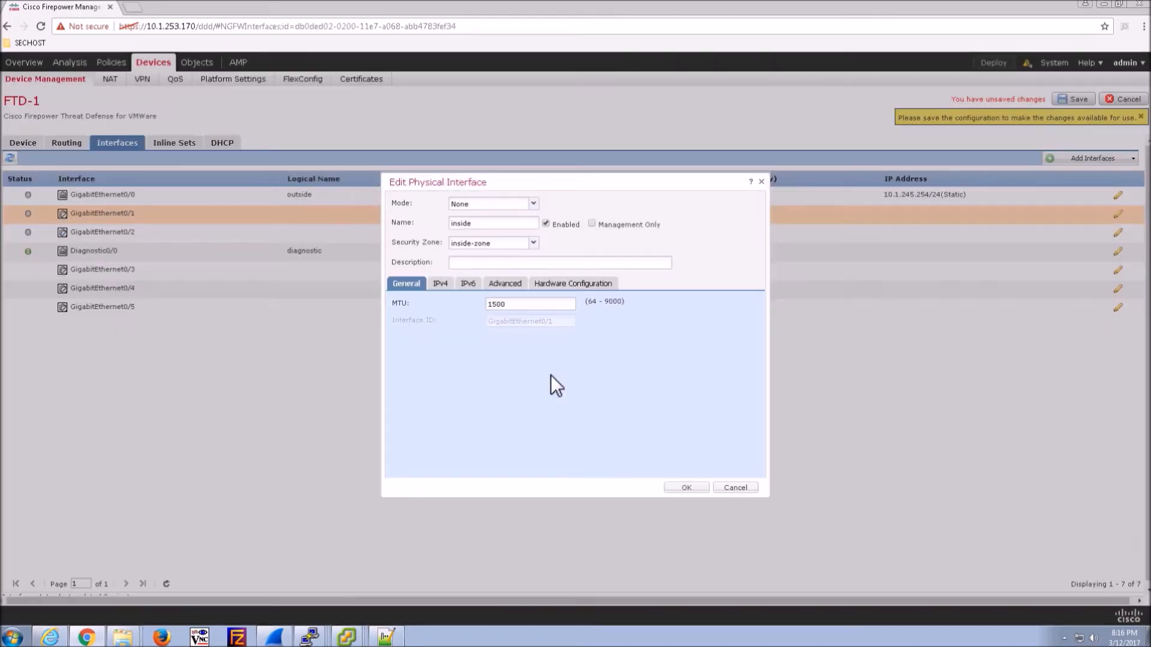
click(441, 284)
click(508, 326)
text(10.1.244.1/24)
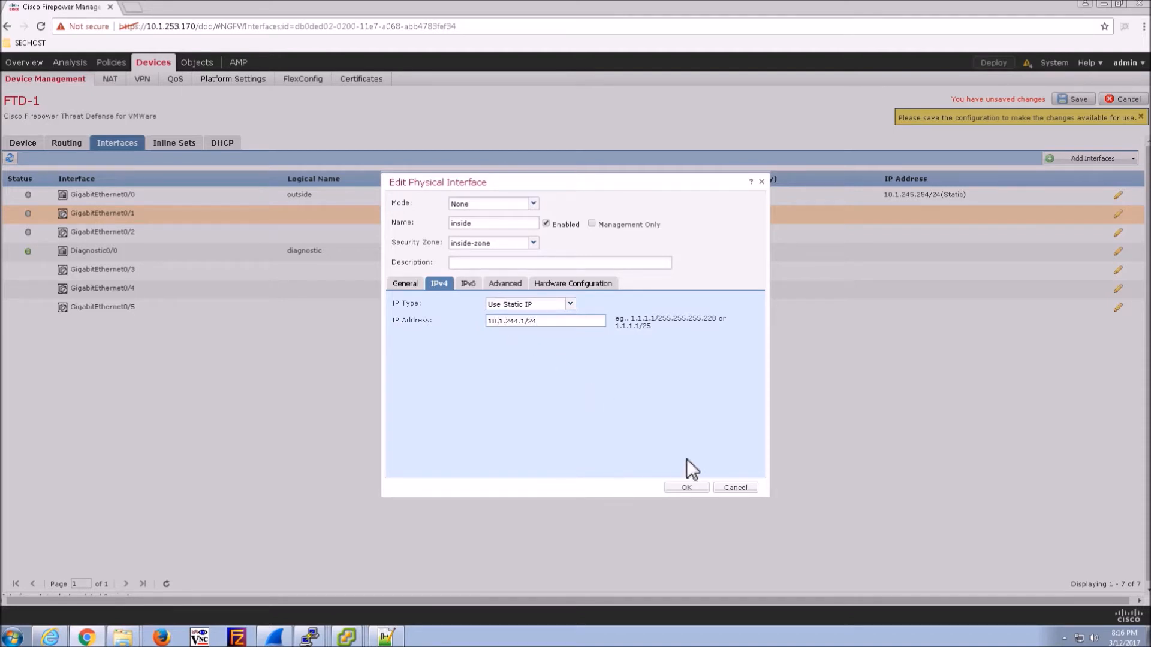
click(683, 487)
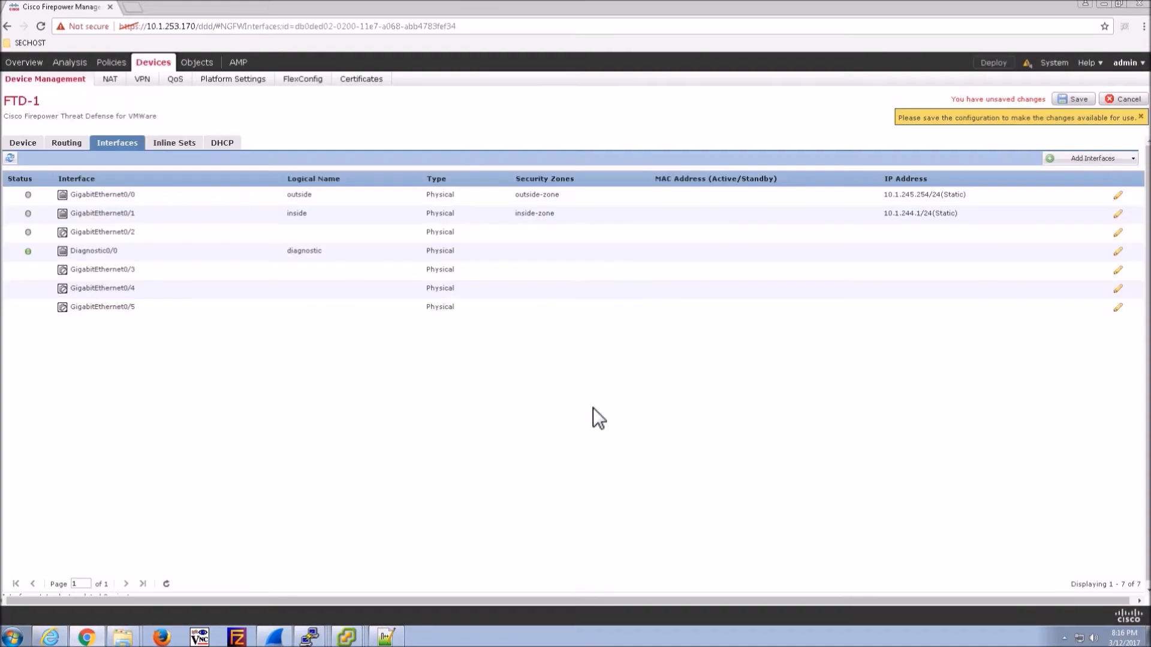
- Name GigabitEthernet0/2 dmz, in new dmz-zone, with static IP 192.168.66.1/24
click(1118, 233)
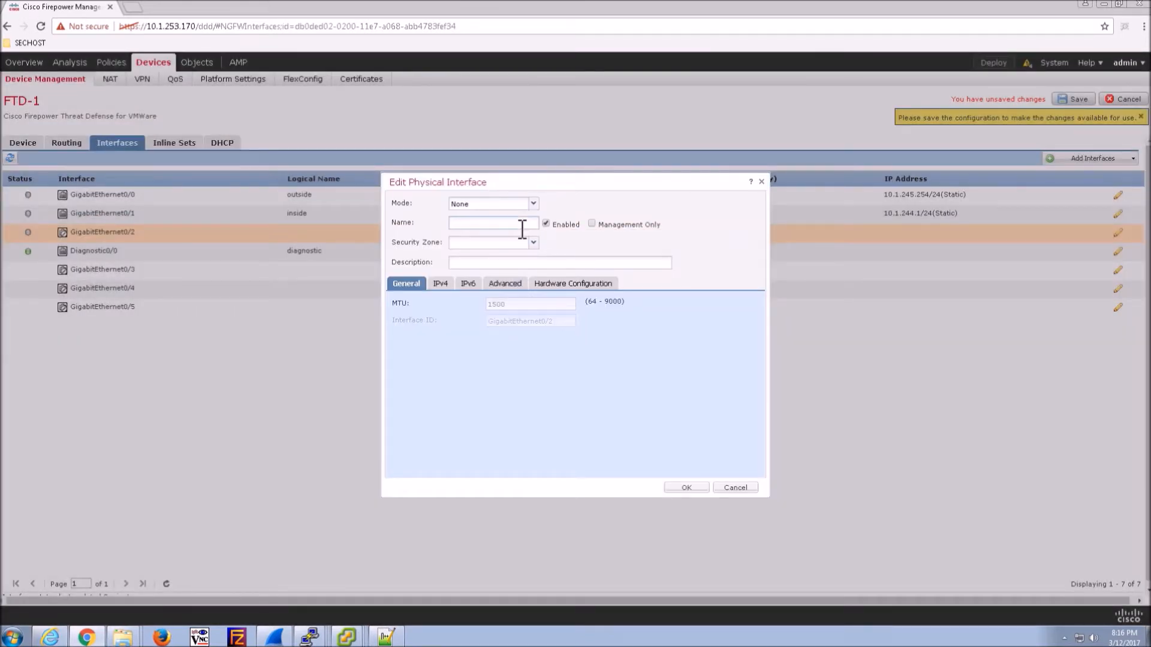
text(dmz)
click(531, 242)
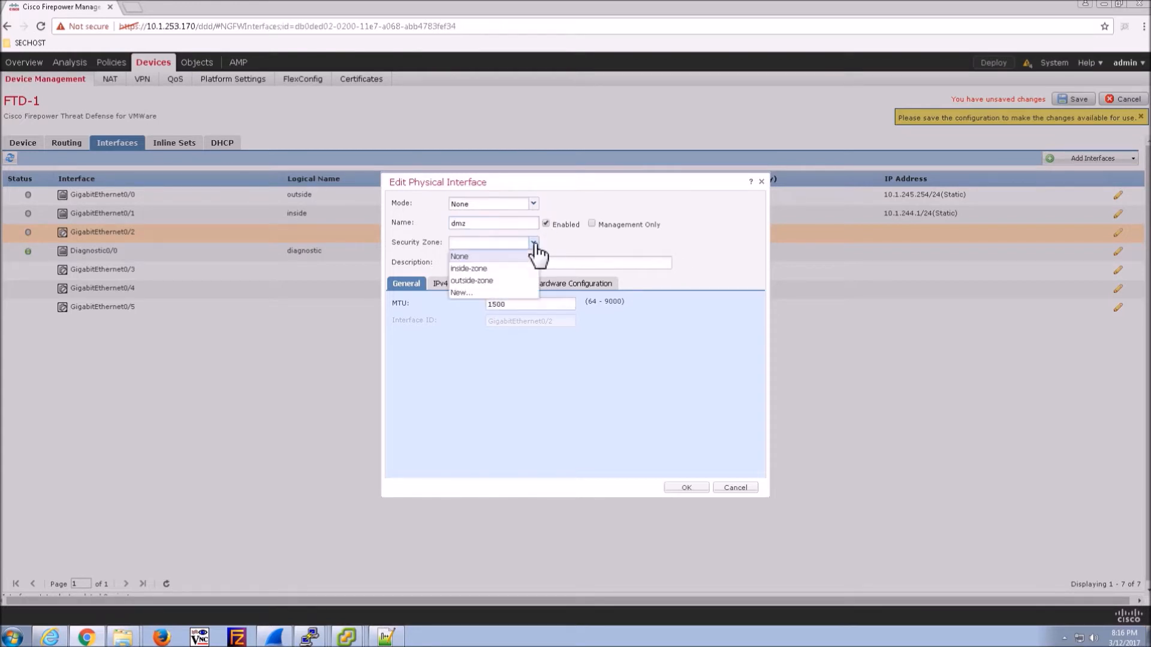
click(476, 292)
click(549, 341)
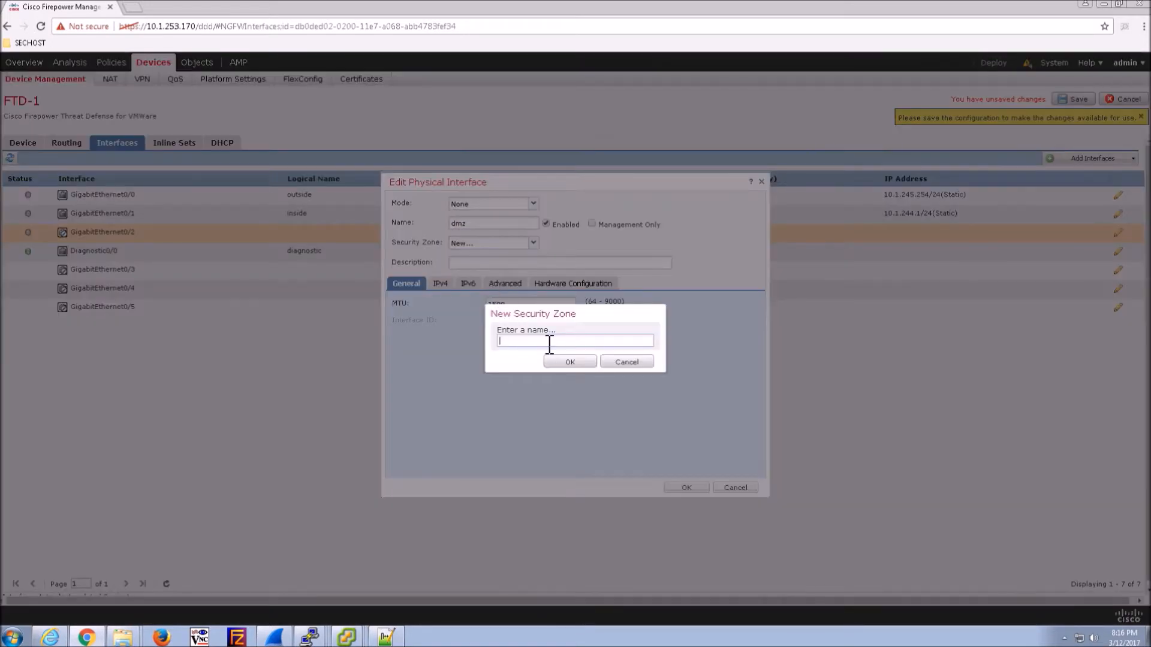
text(dmz-zone)
click(577, 360)
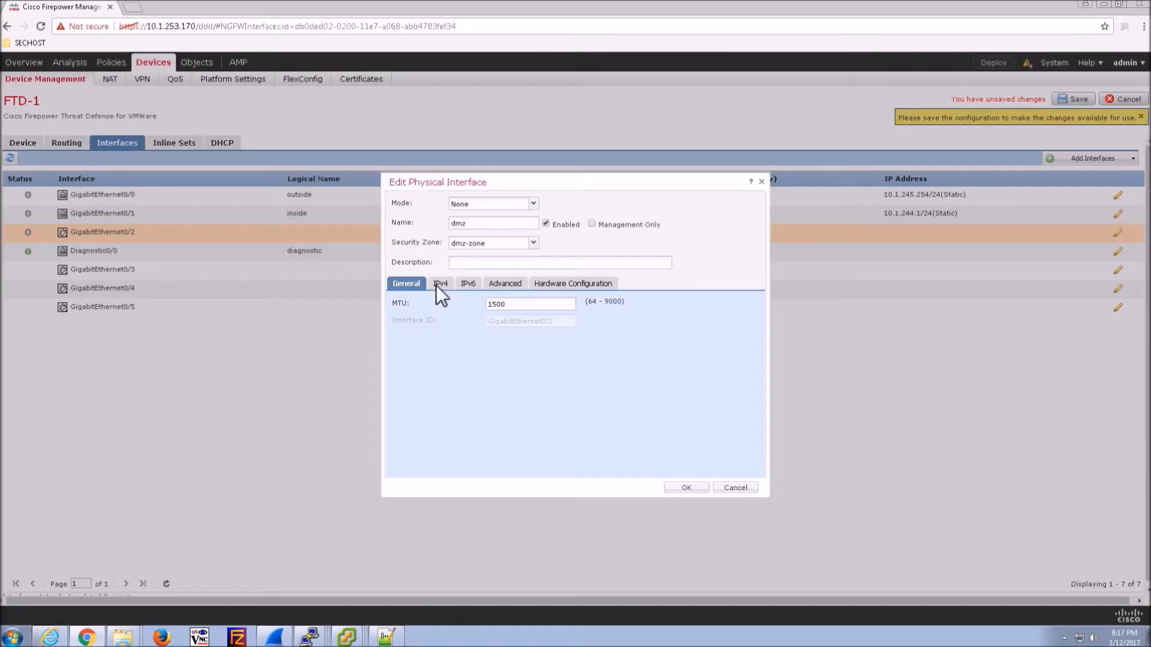
click(437, 285)
text(192.168.66.1/24)
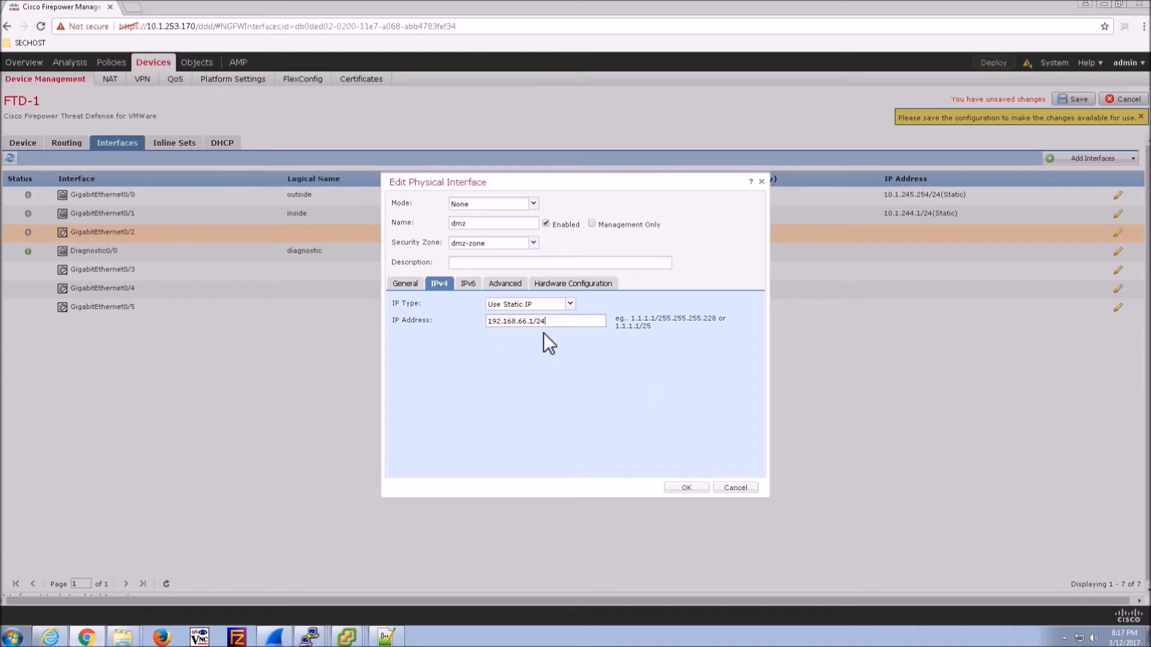
click(689, 487)
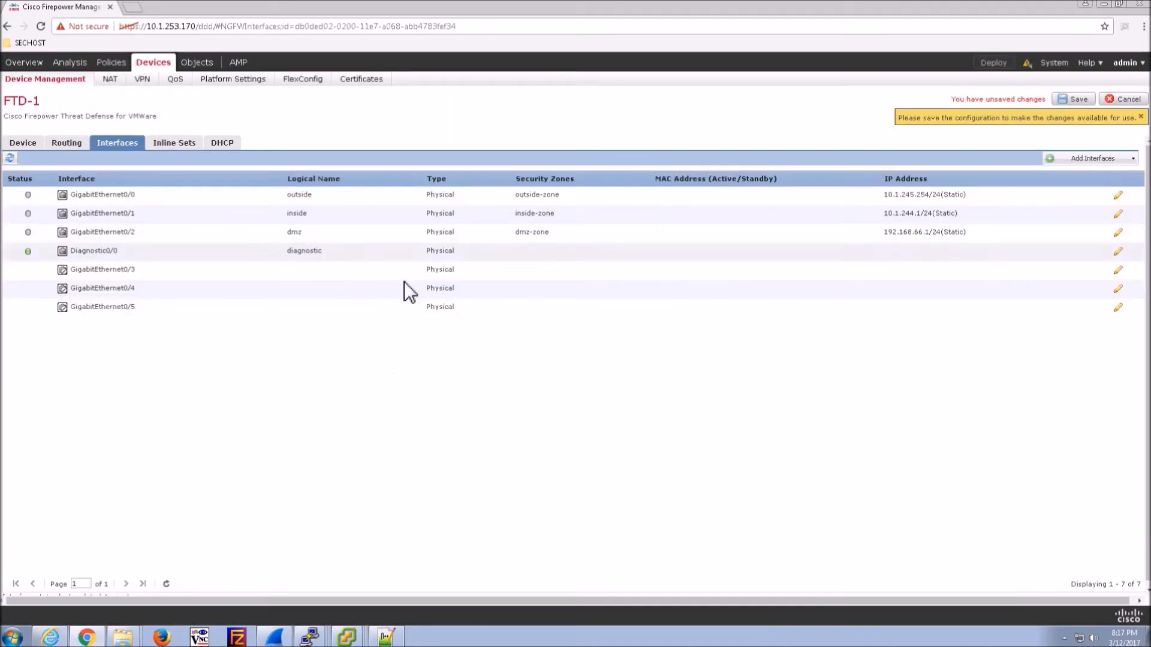
- Set GigabitEthernet0/5 to Passive mode, name it passive, and enable it
click(1118, 308)
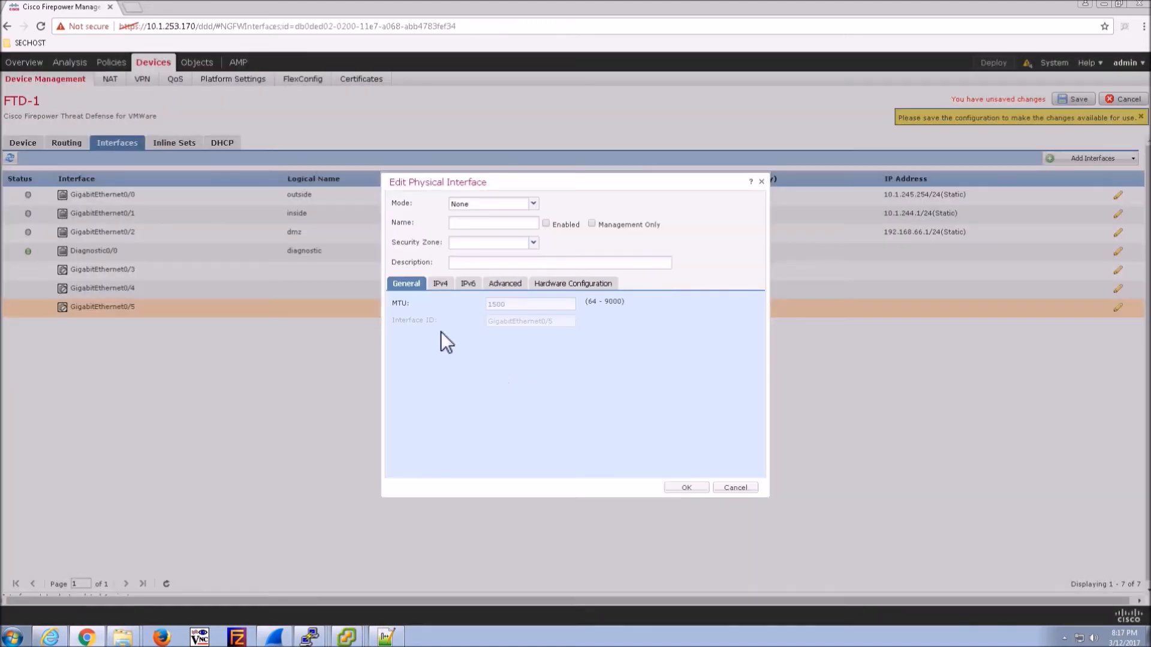
click(532, 204)
click(479, 217)
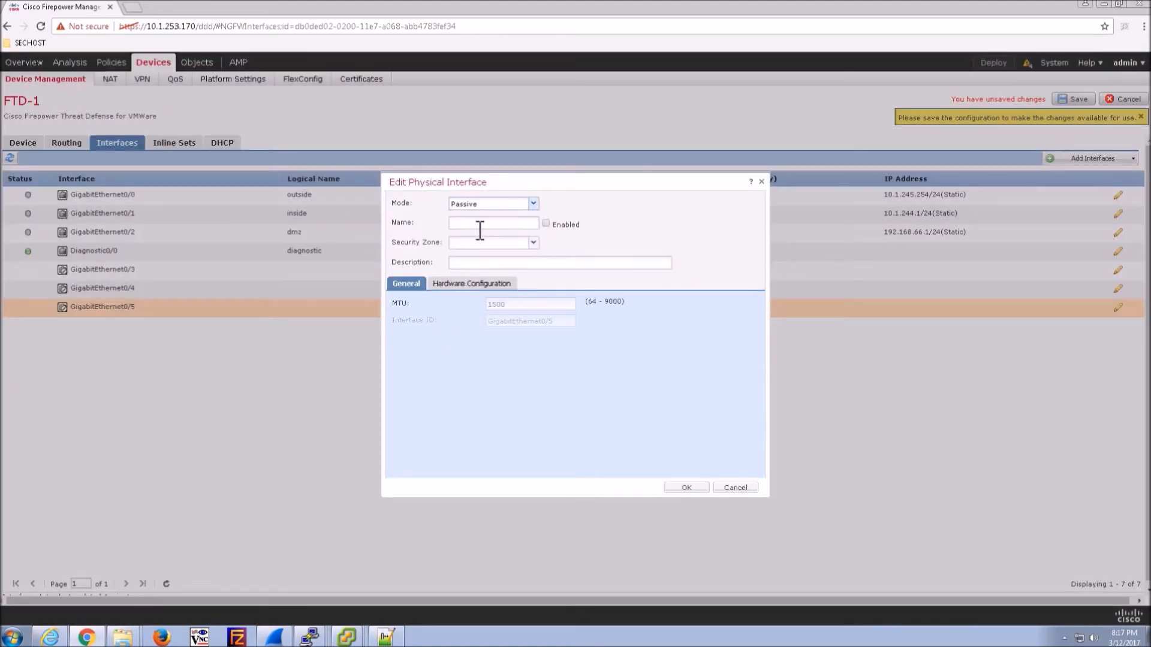
click(475, 227)
text(passive-zone)
click(533, 242)
click(527, 224)
key(BackSpace)
key(BackSpace)
key(BackSpace)
key(BackSpace)
key(BackSpace)
- Assign the passive interface to new security zone passive-zone and save it
click(534, 242)
click(473, 265)
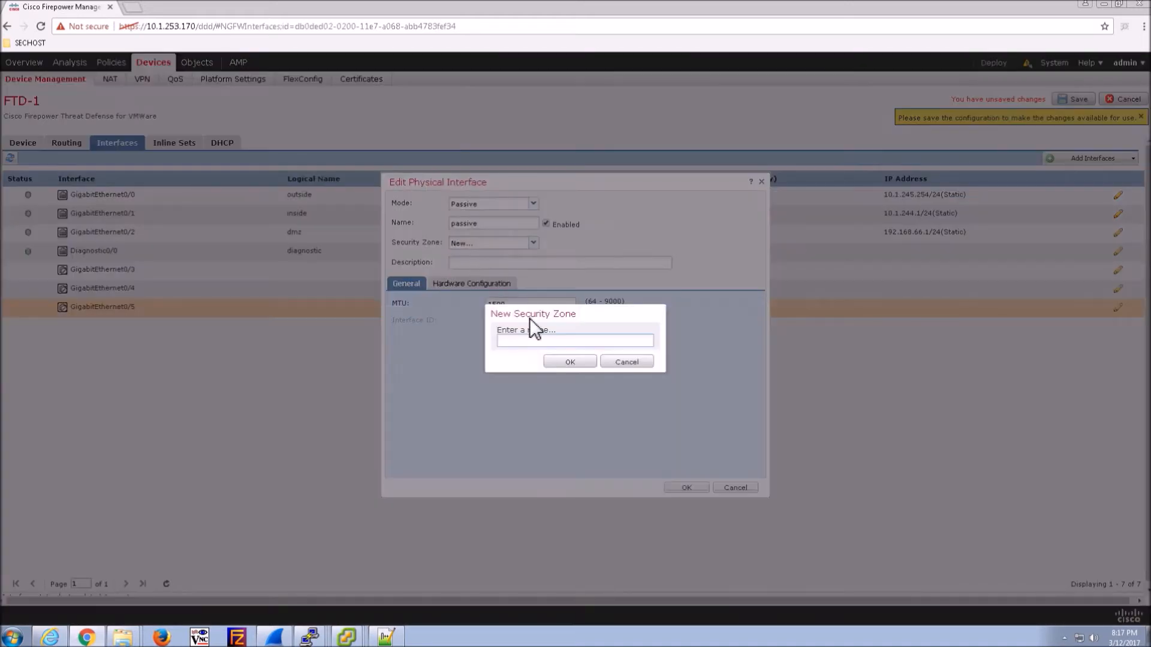
text(passive-zone)
click(571, 363)
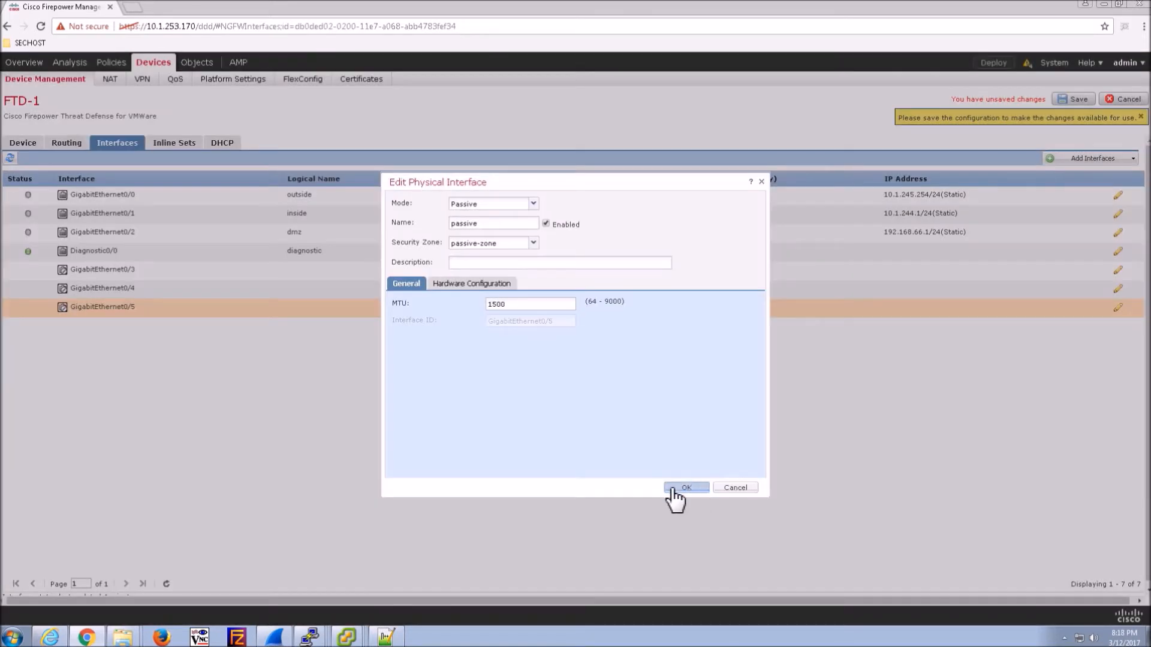
click(683, 489)
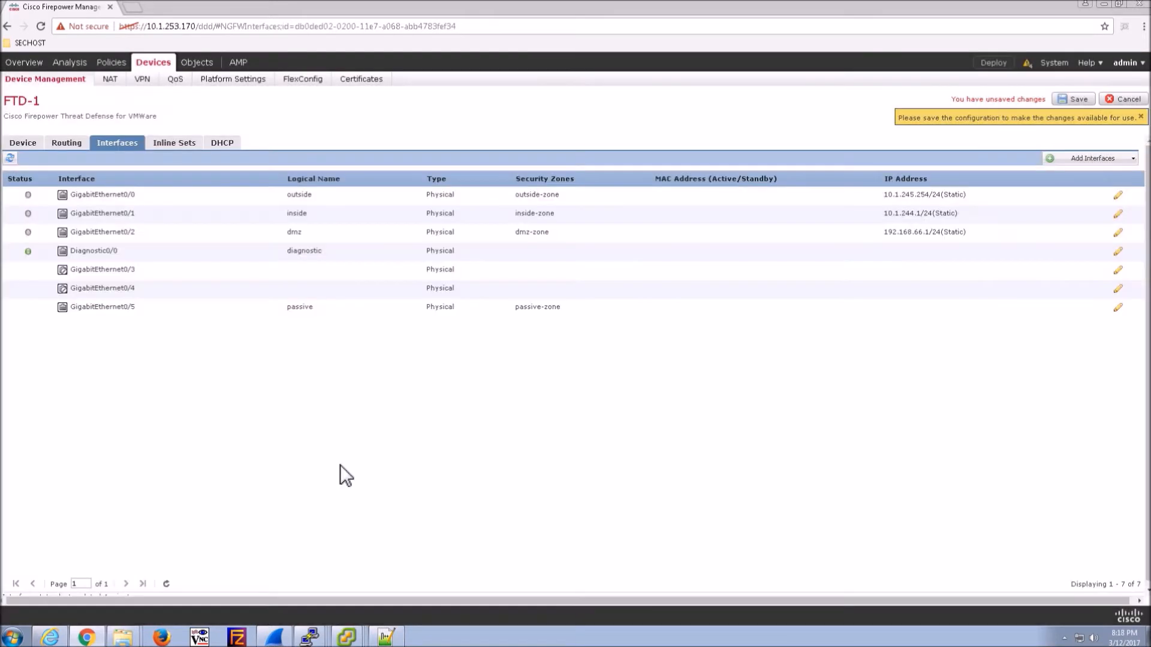
click(1118, 270)
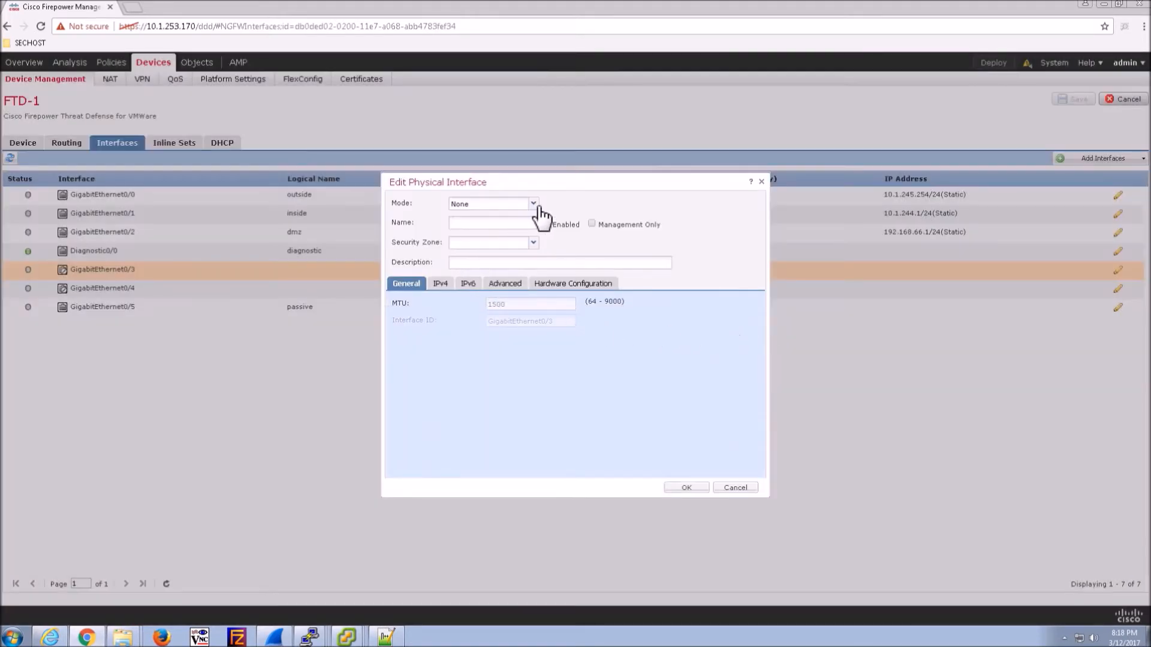
- Name GigabitEthernet0/3 inline-vl15 with mode None and enable it
click(533, 205)
click(462, 229)
click(478, 229)
text(inline-vl15)
click(547, 222)
click(695, 486)
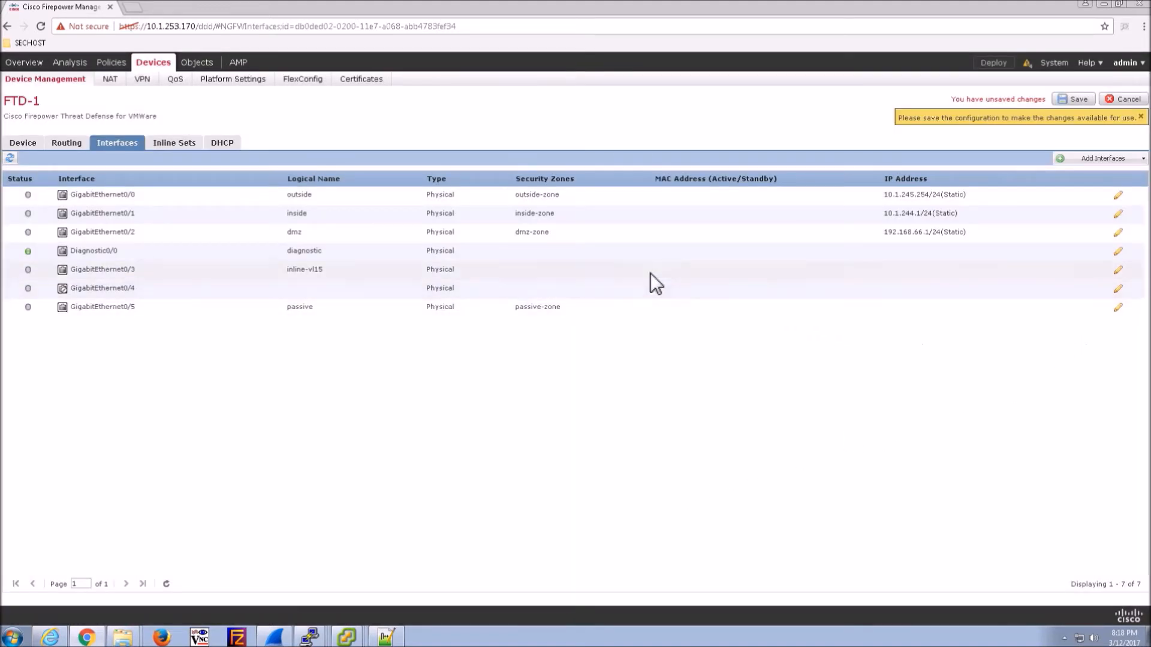
- Name GigabitEthernet0/4 inline-vl16 and save the device's interface configuration
click(1118, 290)
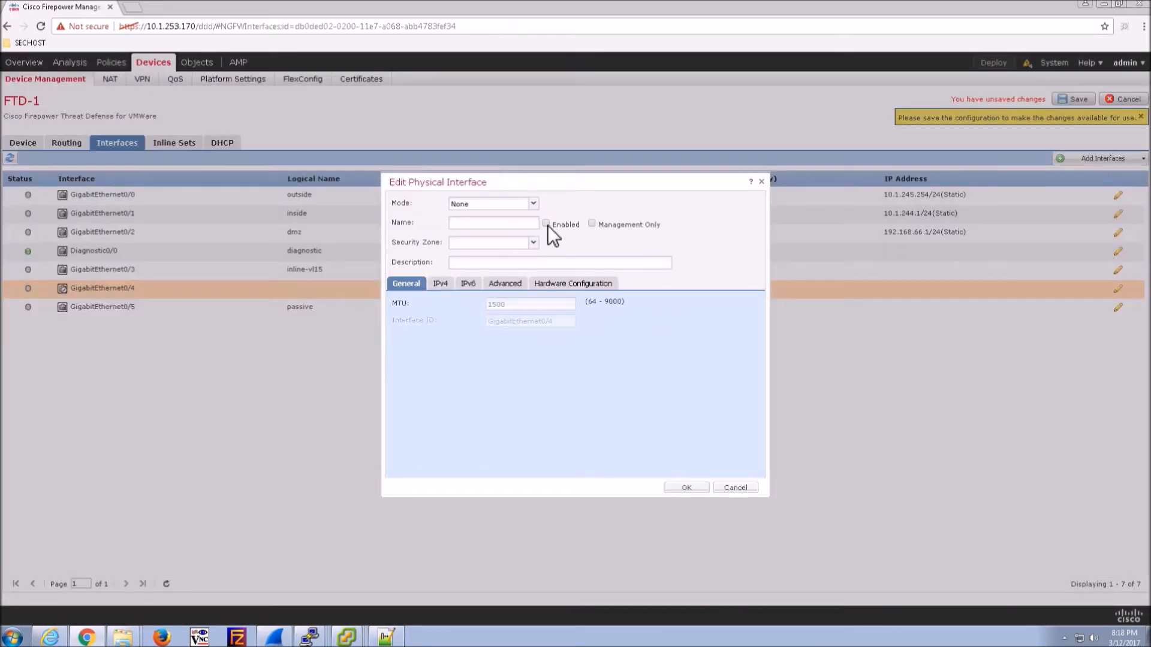
click(485, 228)
text(inline-vl16)
click(532, 203)
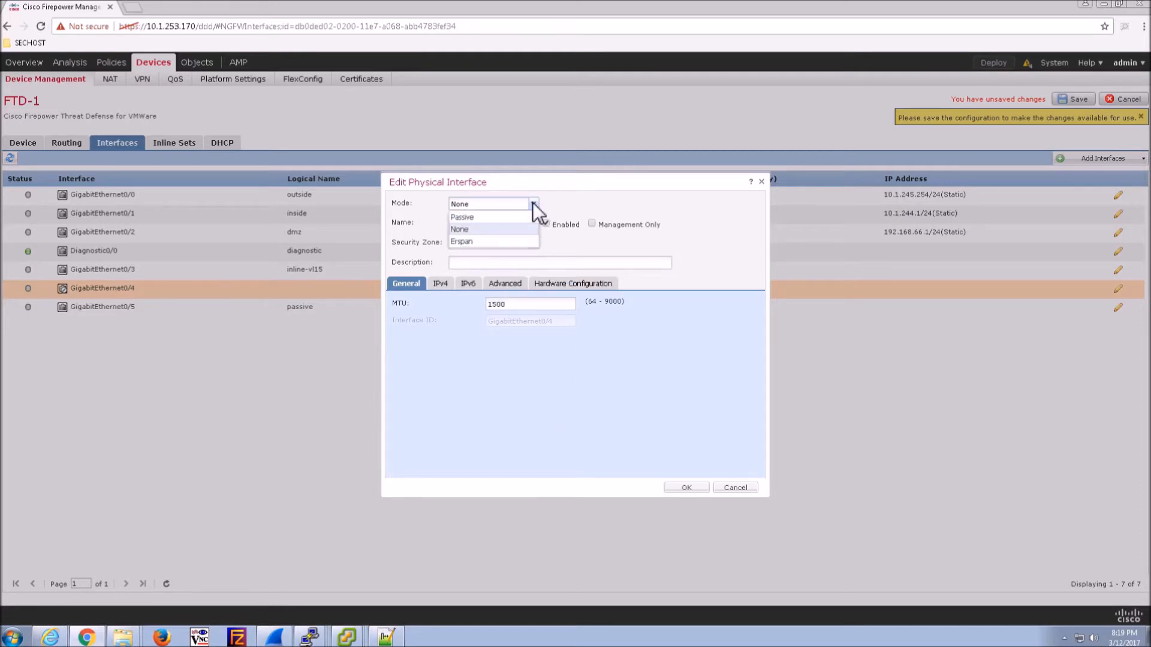
click(532, 203)
click(682, 486)
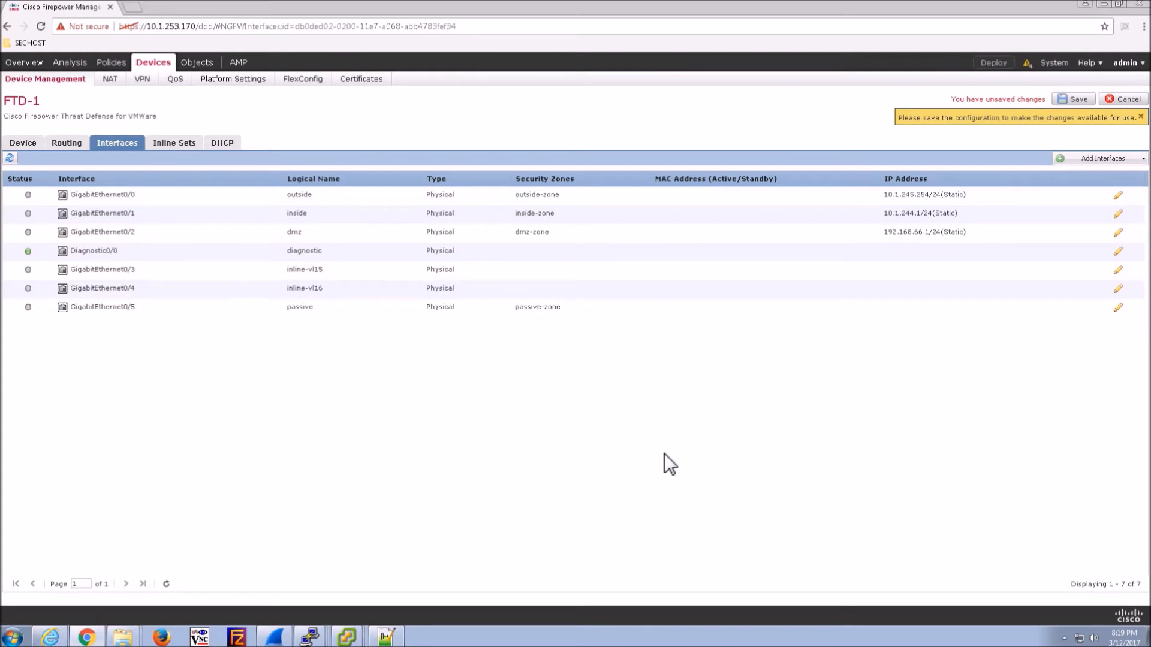
click(1071, 99)
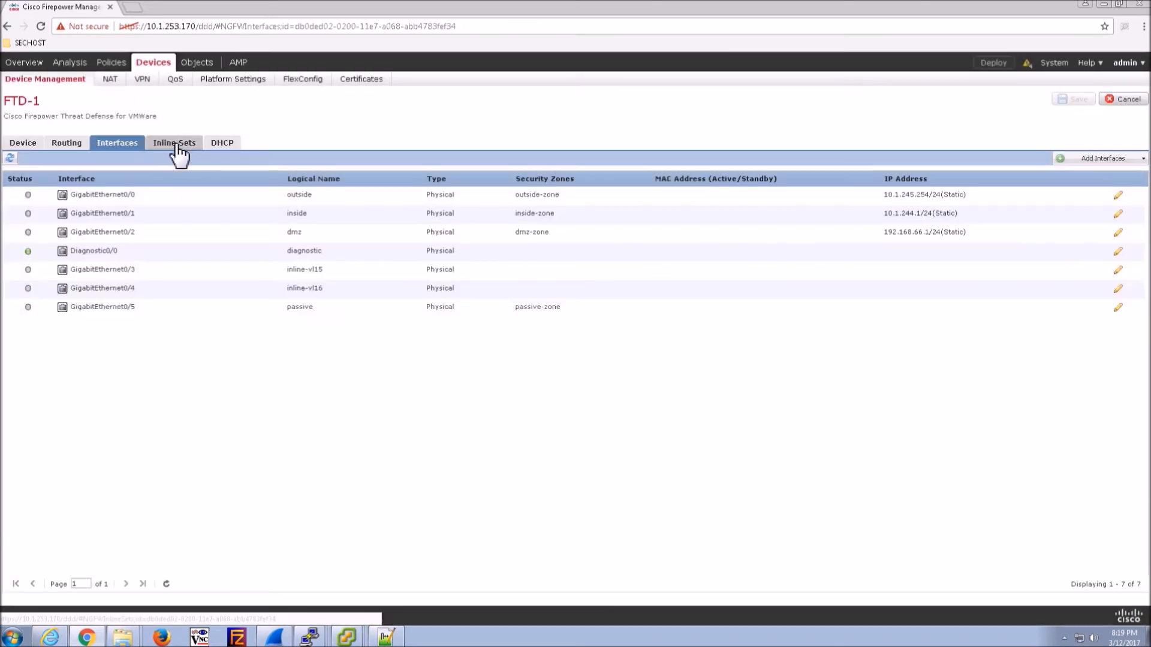
- Create inline set 'inlinevl15-vl16' pairing inline-vl15 with inline-vl16
click(177, 146)
click(1086, 172)
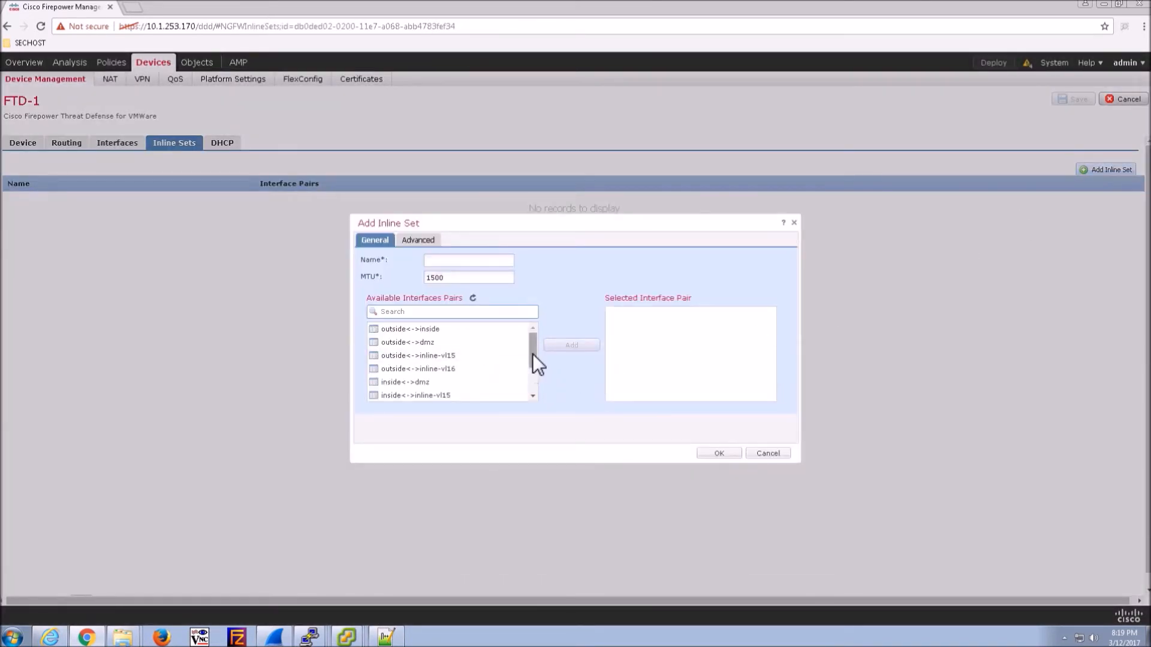
drag(532, 354, 534, 390)
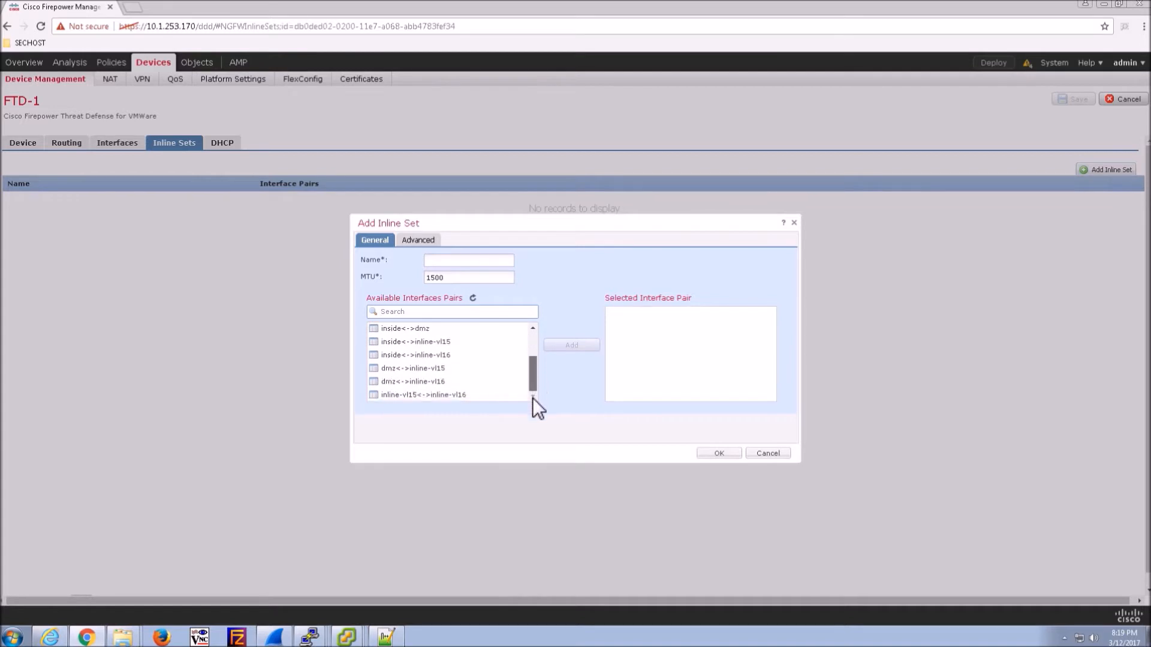
drag(429, 395, 580, 355)
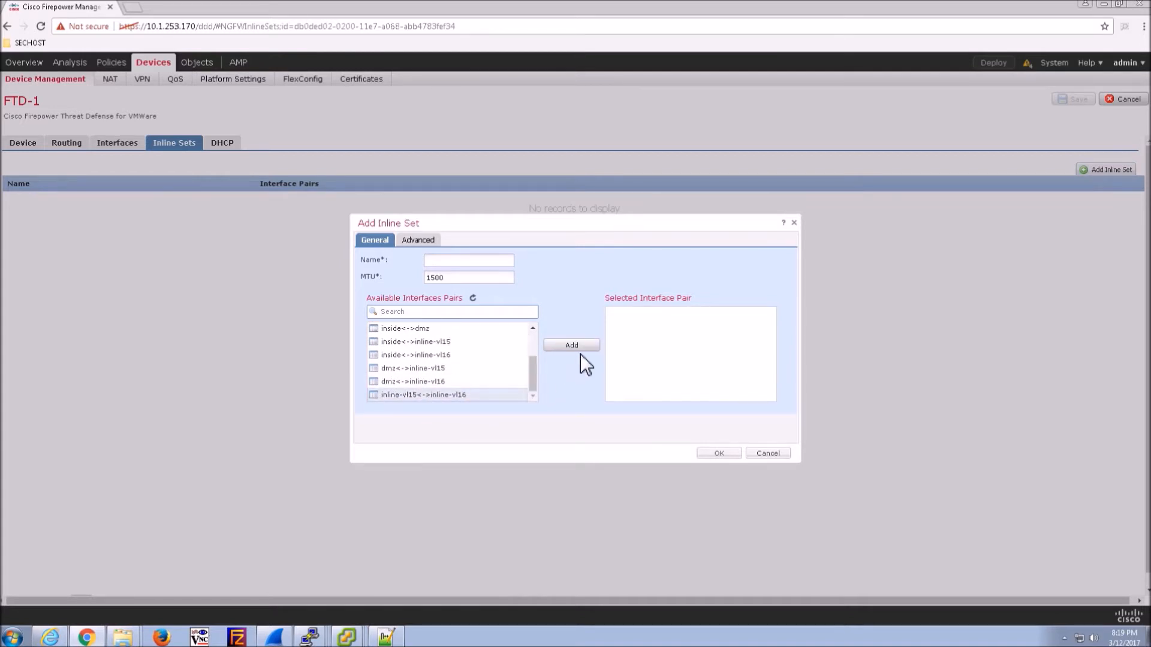
mouse_move(531, 379)
mouse_down()
mouse_move(538, 345)
mouse_move(541, 398)
mouse_up()
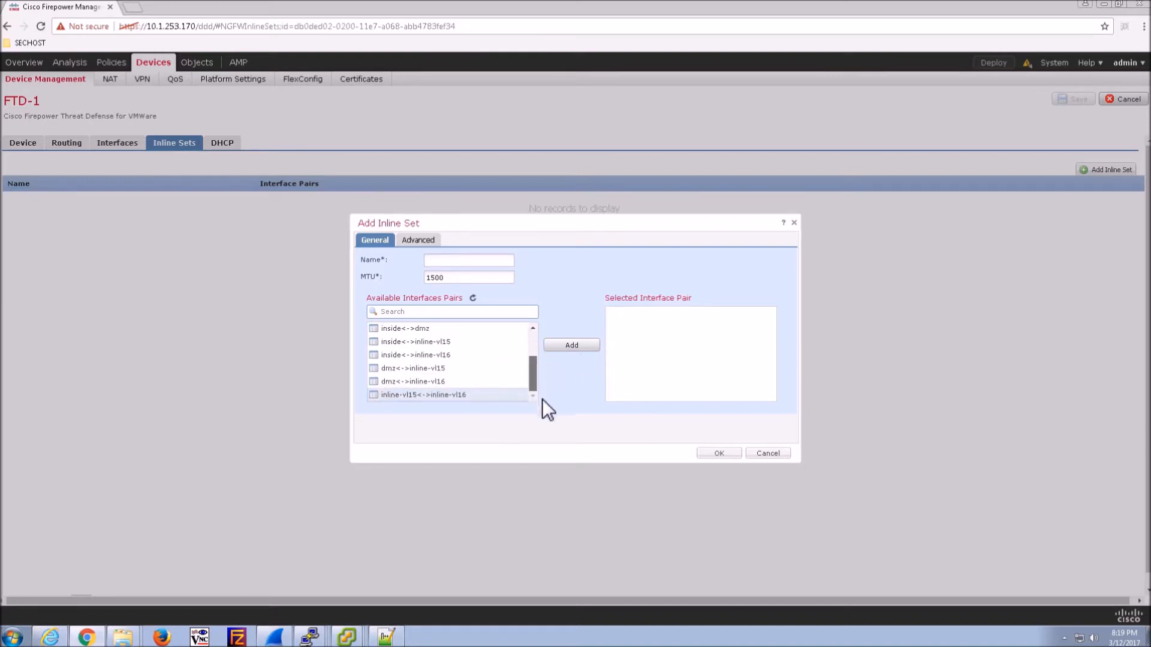
click(568, 346)
click(453, 261)
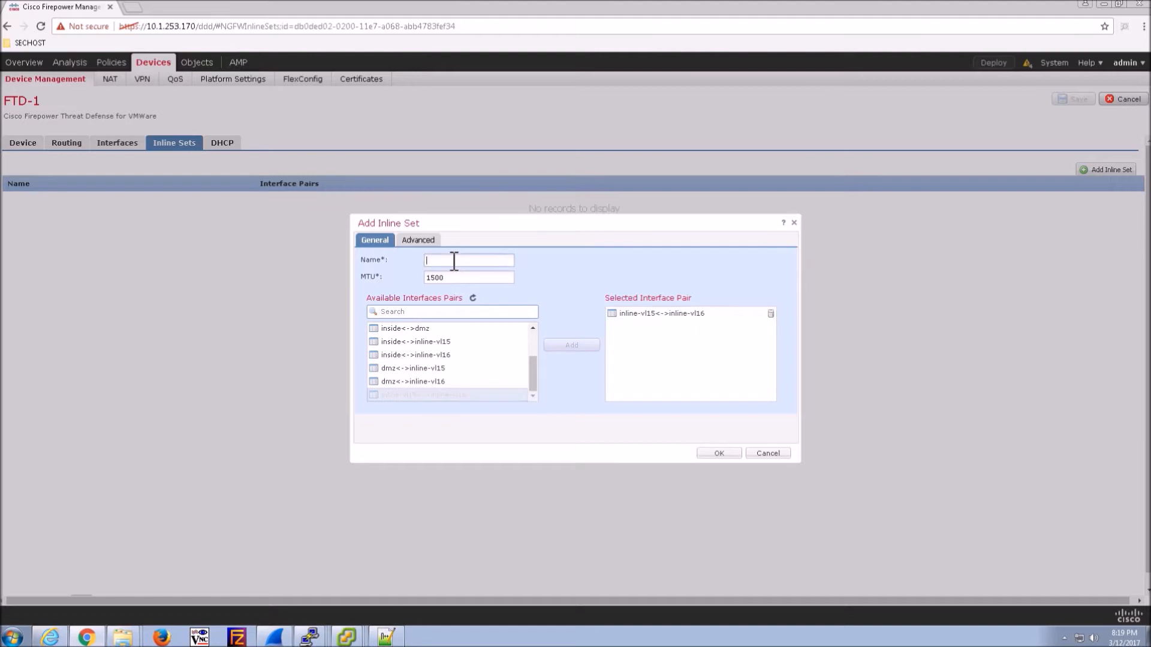
text(inlinevl15-vl16)
click(717, 450)
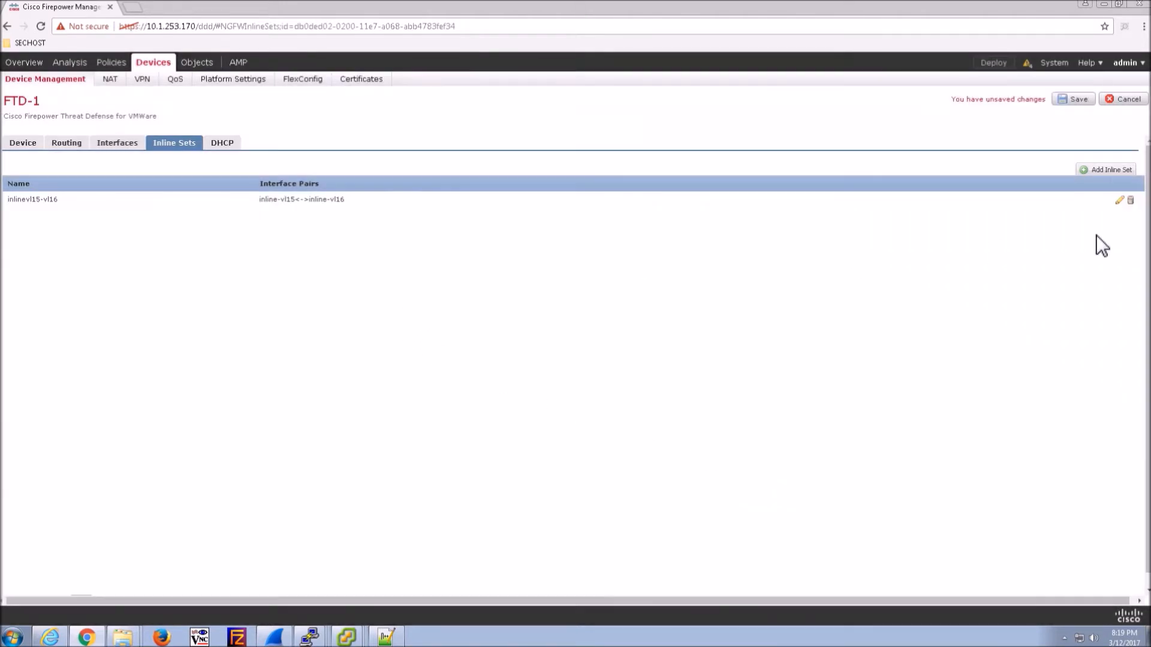
- Review the inline set's advanced options, save FTD-1, and return to its interfaces list
click(1119, 200)
click(419, 240)
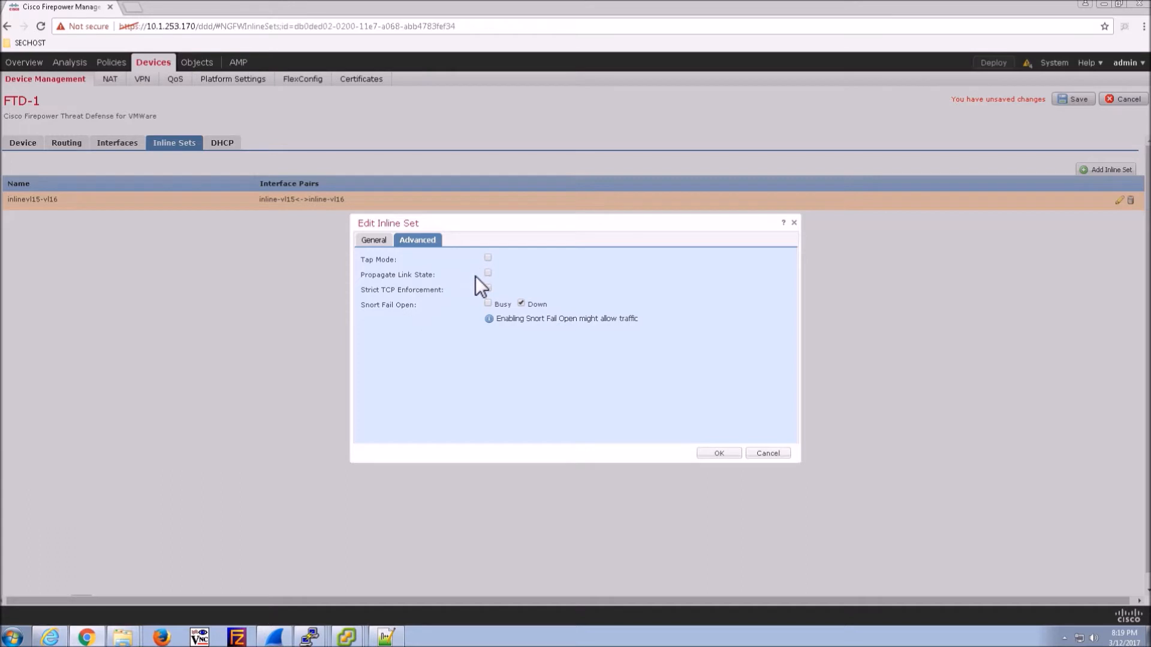
click(718, 453)
click(1082, 102)
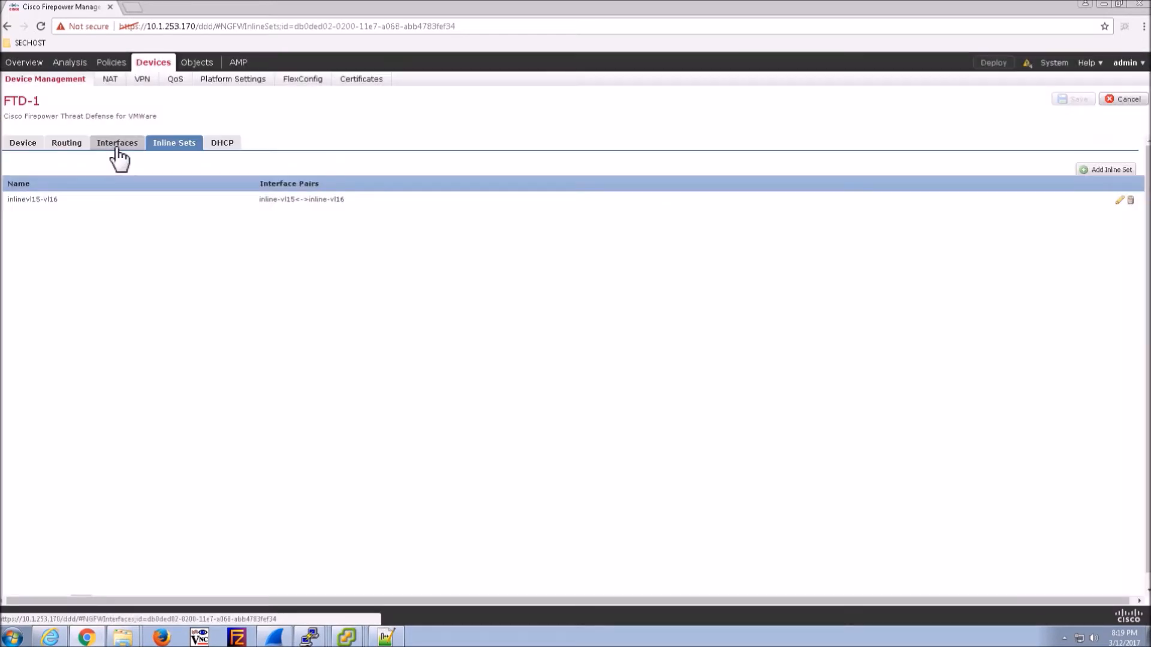
click(115, 147)
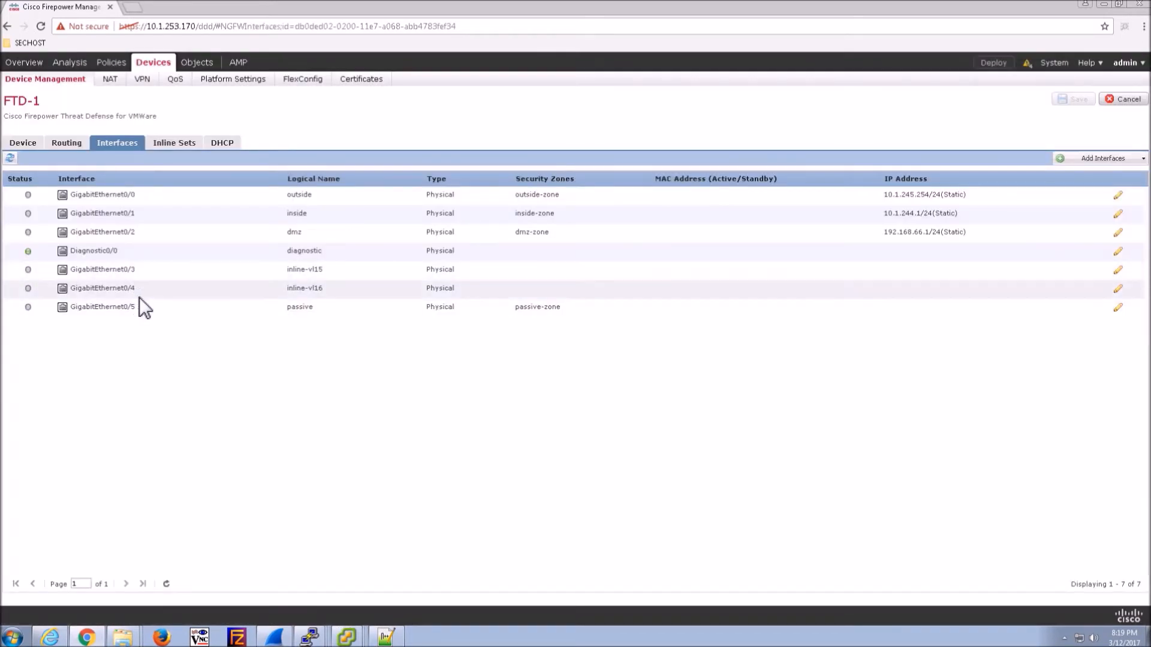
- Assign GigabitEthernet0/3 (inline-vl15) to a new security zone named vl15-zone
click(1118, 271)
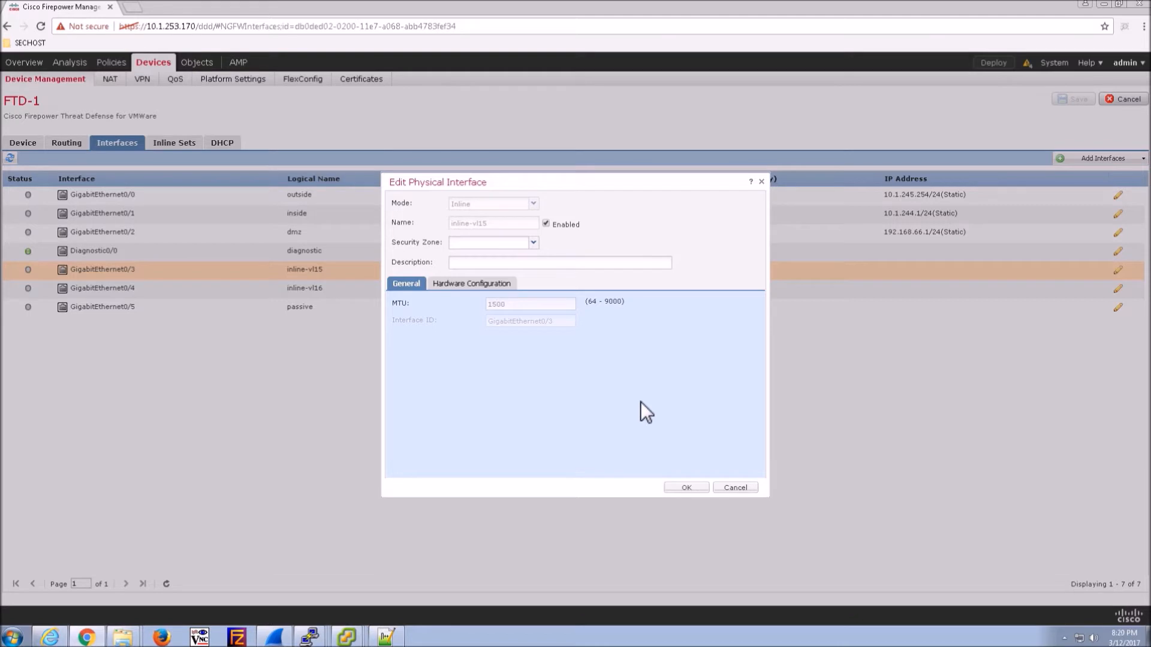
click(531, 244)
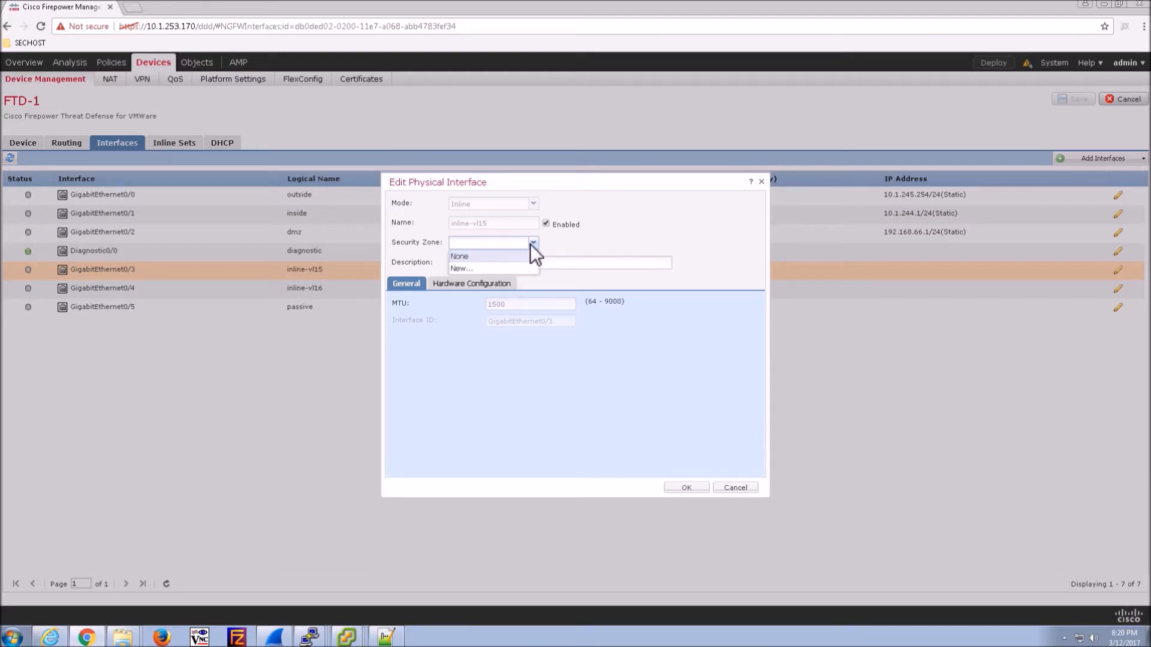
click(476, 266)
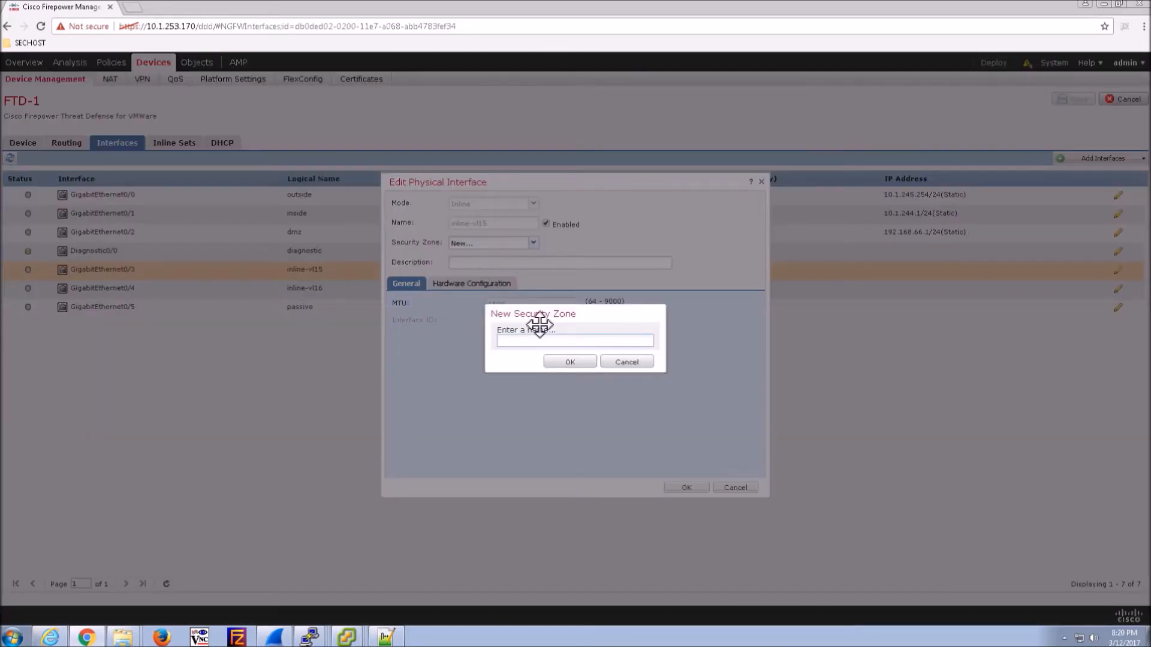
text(inline-vl15-zone)
key(BackSpace)
key(BackSpace)
key(BackSpace)
key(BackSpace)
key(BackSpace)
key(BackSpace)
key(BackSpace)
click(566, 362)
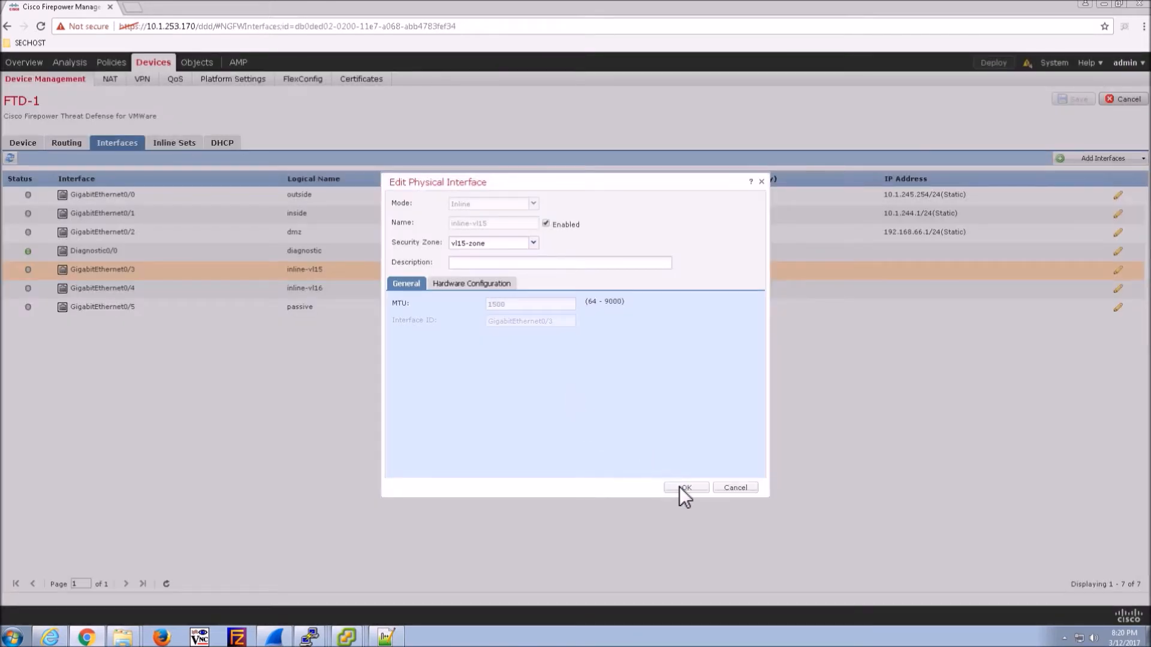
click(683, 487)
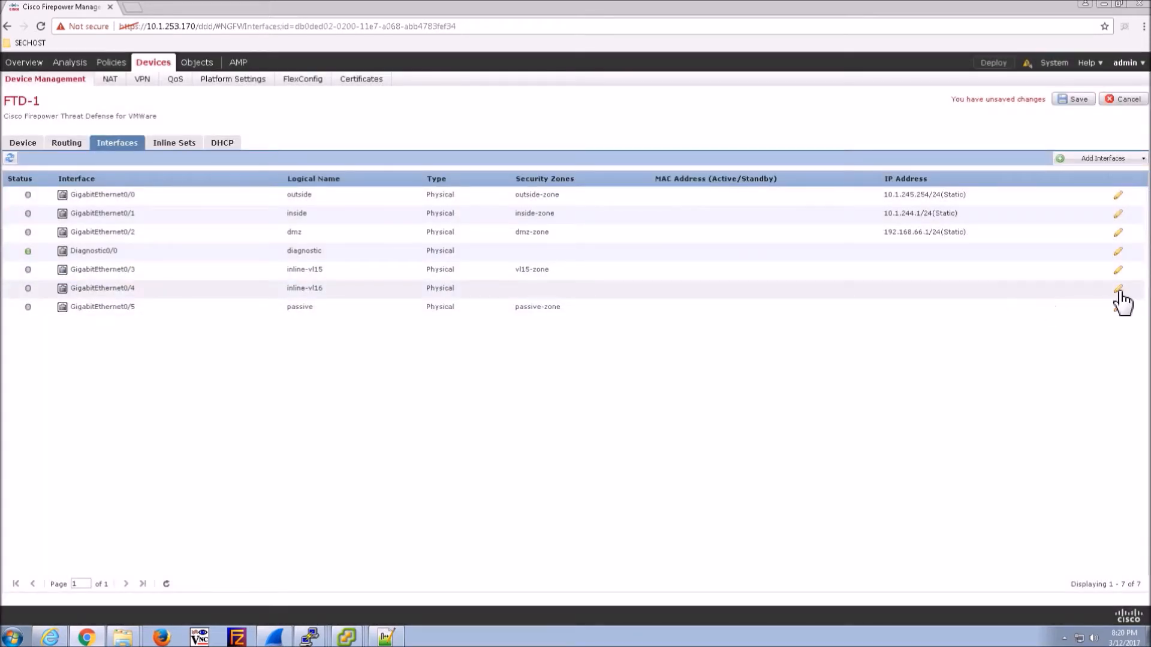
- Assign GigabitEthernet0/4 (inline-vl16) to a new vl16-zone and save FTD-1
click(1118, 290)
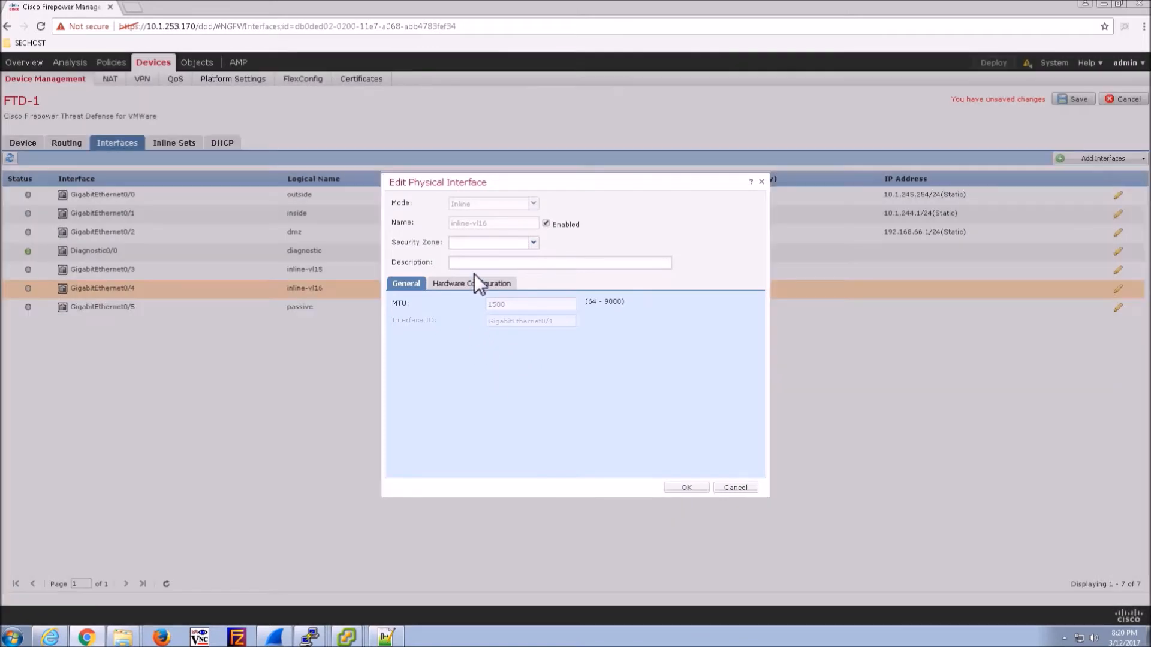
click(532, 243)
click(460, 281)
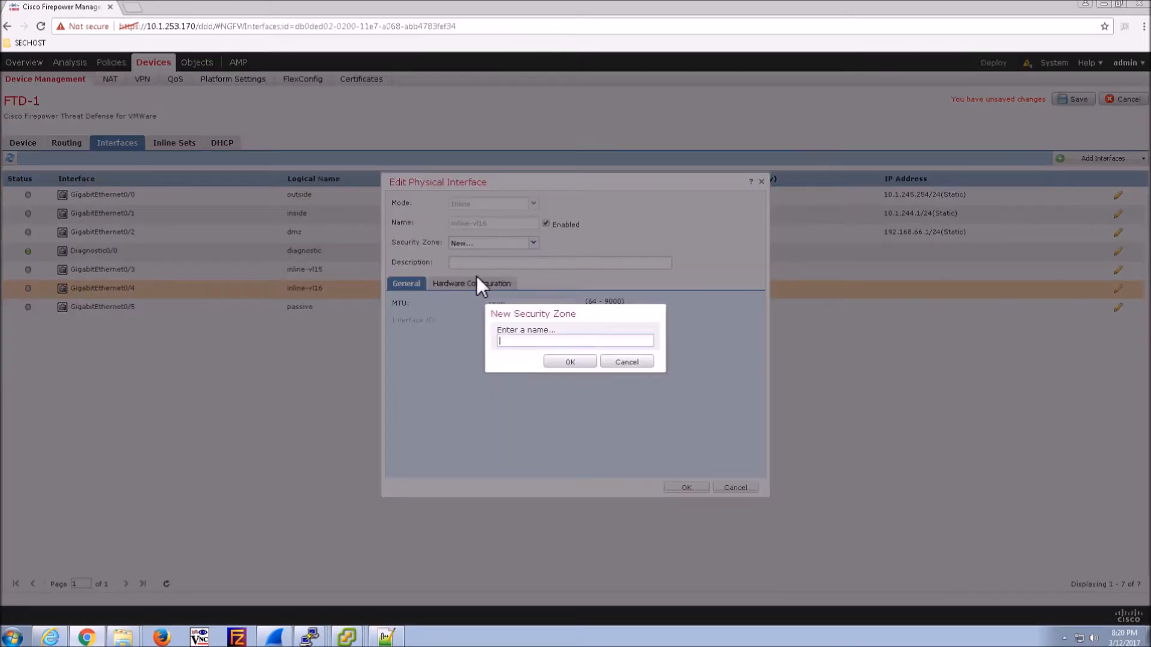
click(527, 341)
text(vl16-zone)
click(570, 362)
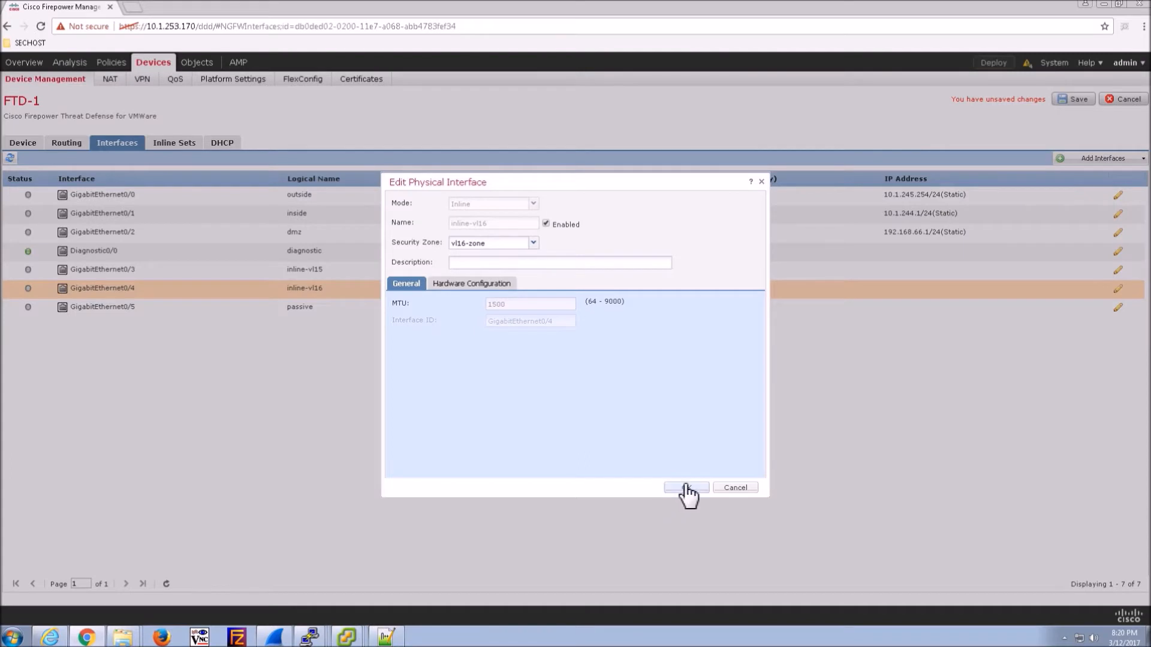
click(686, 488)
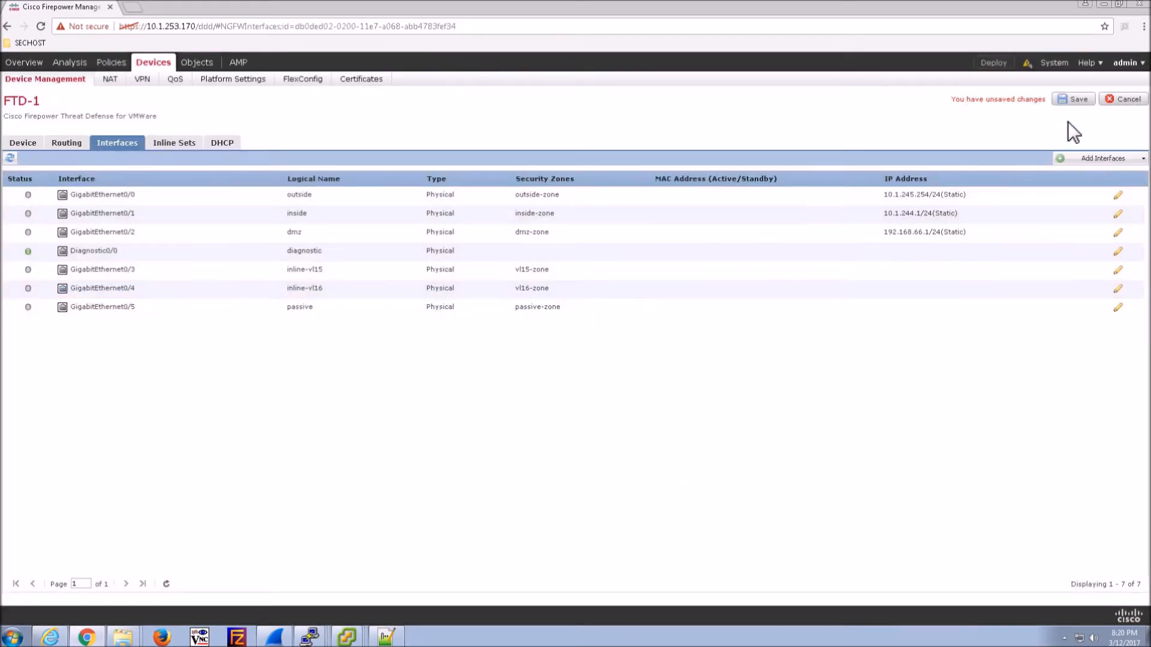
click(1075, 99)
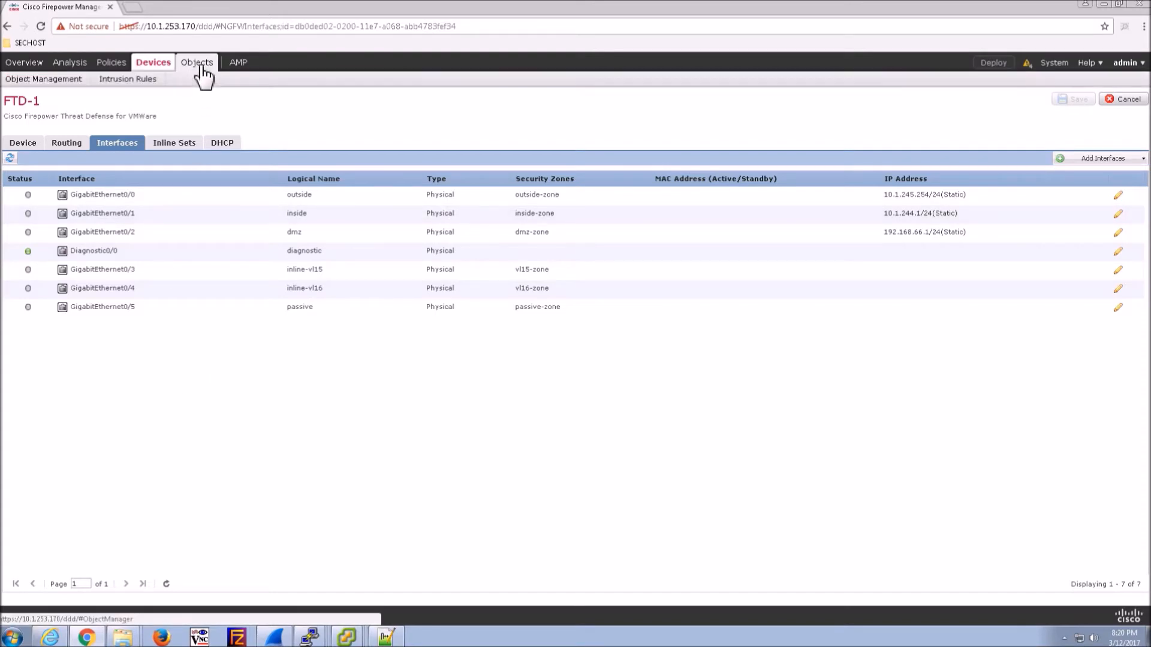
- Open the Interface objects page and expand vl16-zone and vl15-zone to their FTD-1 interfaces
click(52, 79)
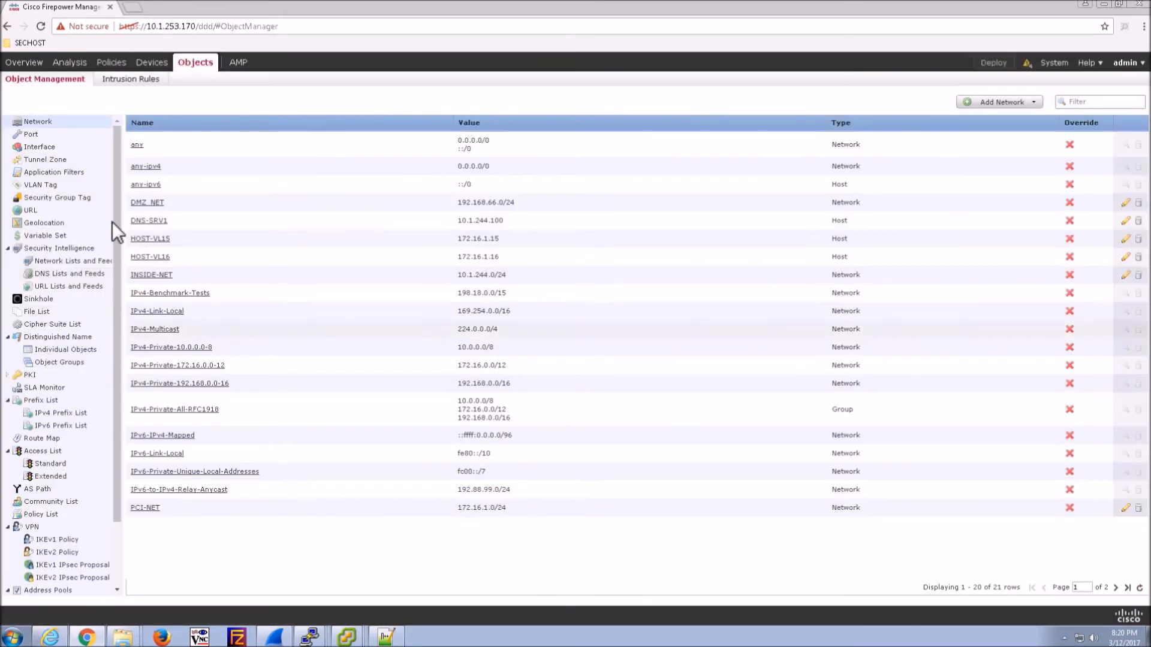
click(42, 149)
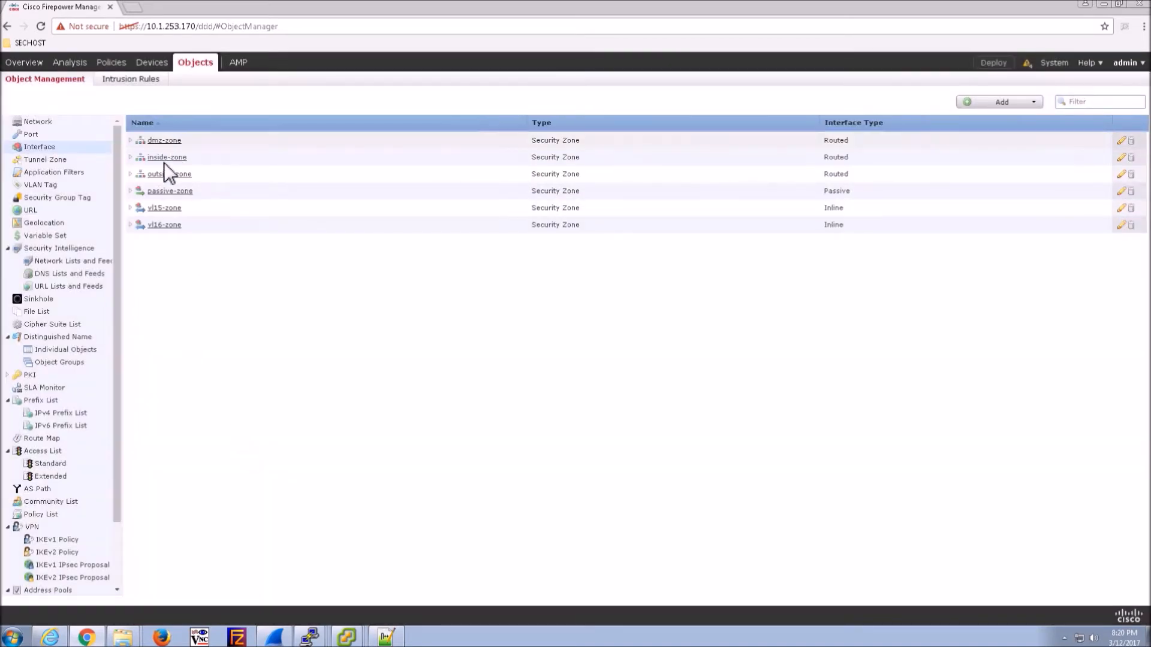
click(130, 225)
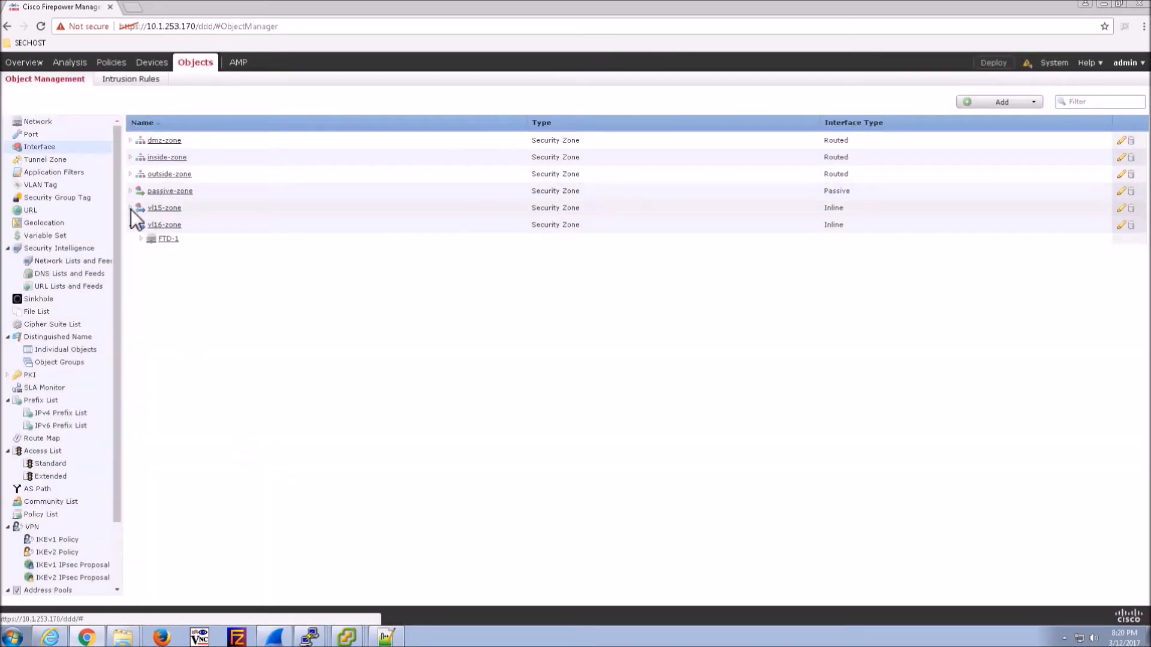
click(131, 208)
click(142, 250)
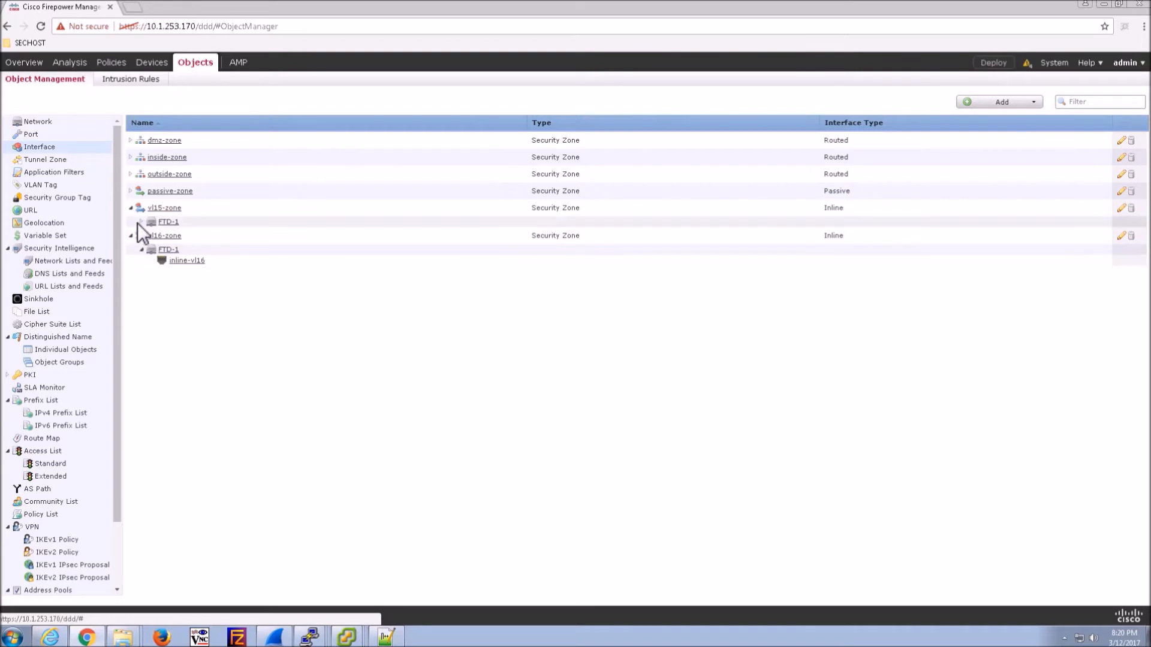
click(142, 222)
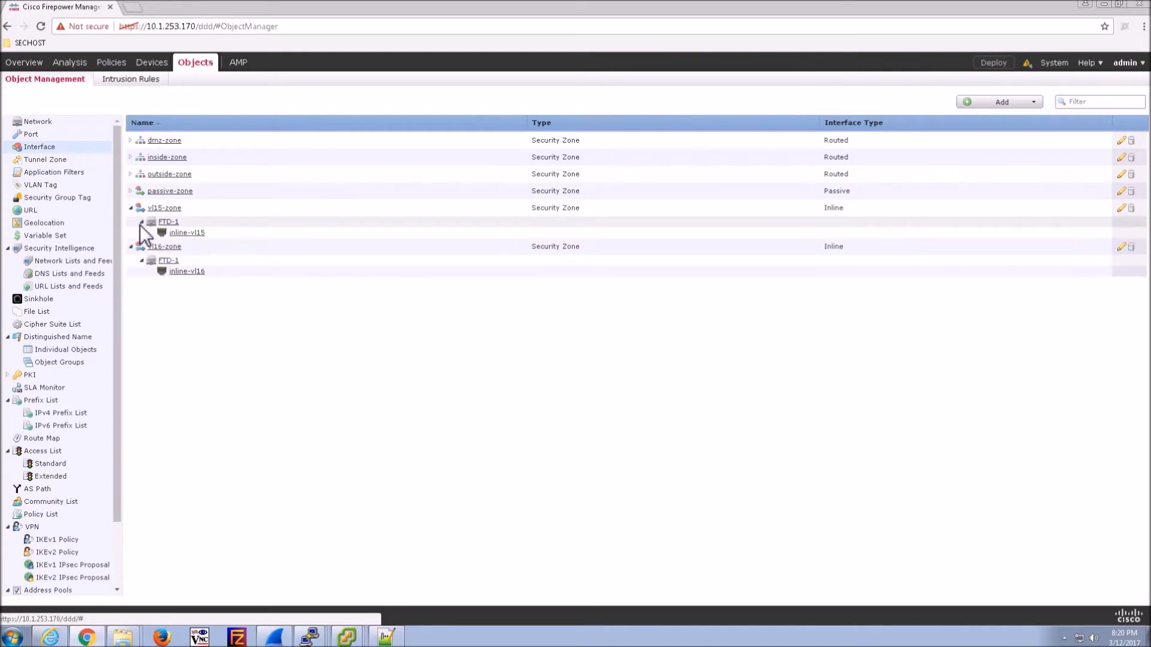
- Expand passive-zone, outside-zone, inside-zone and dmz-zone to show each FTD-1 member interface
click(130, 190)
click(131, 175)
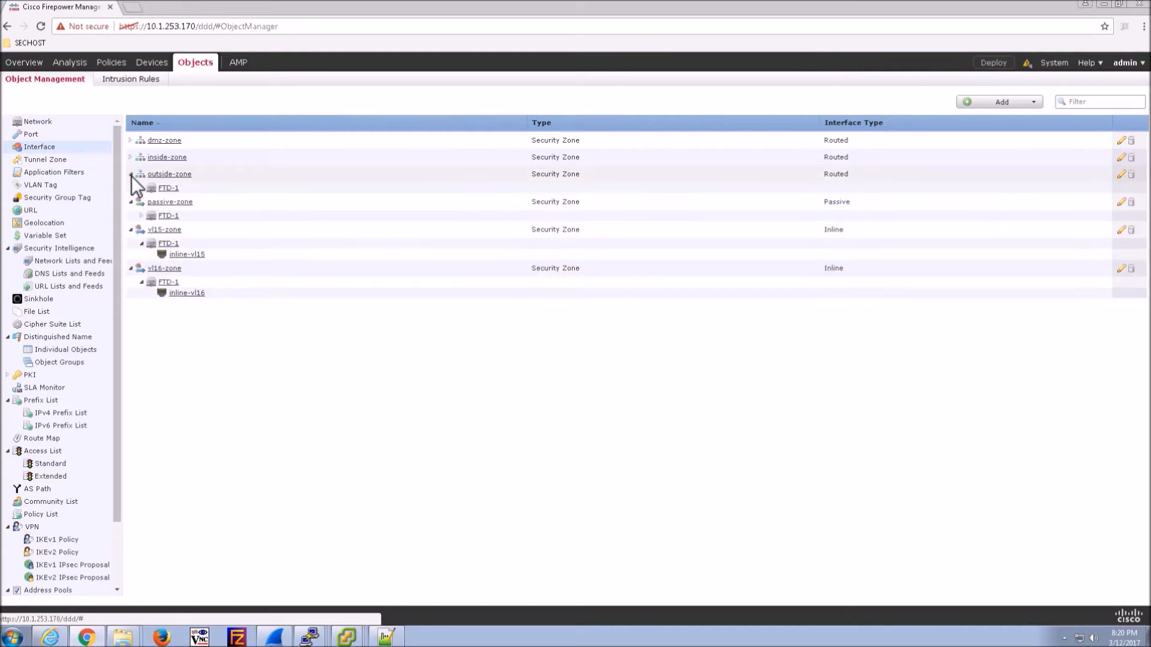
click(142, 216)
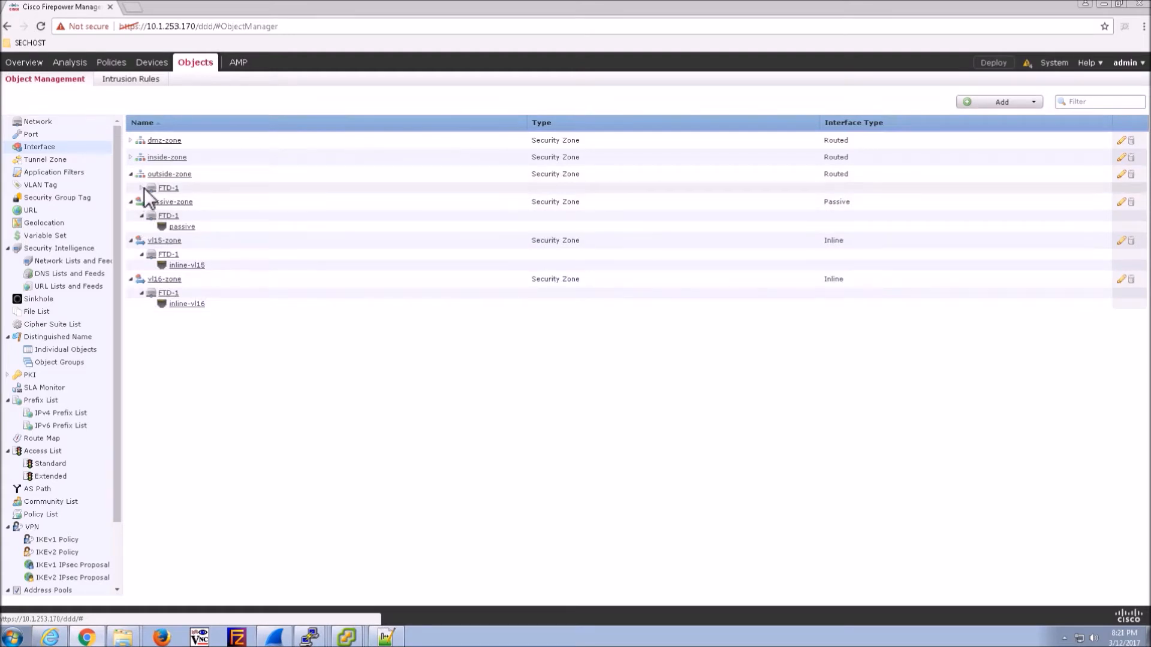
click(142, 188)
click(131, 158)
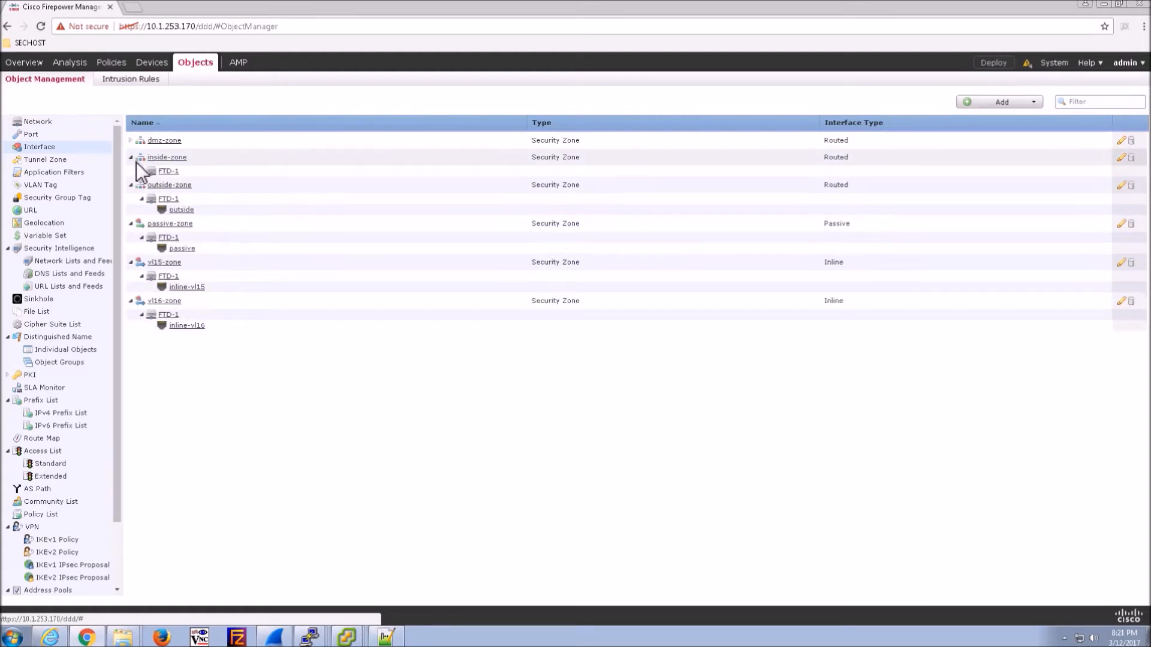
click(142, 171)
click(131, 140)
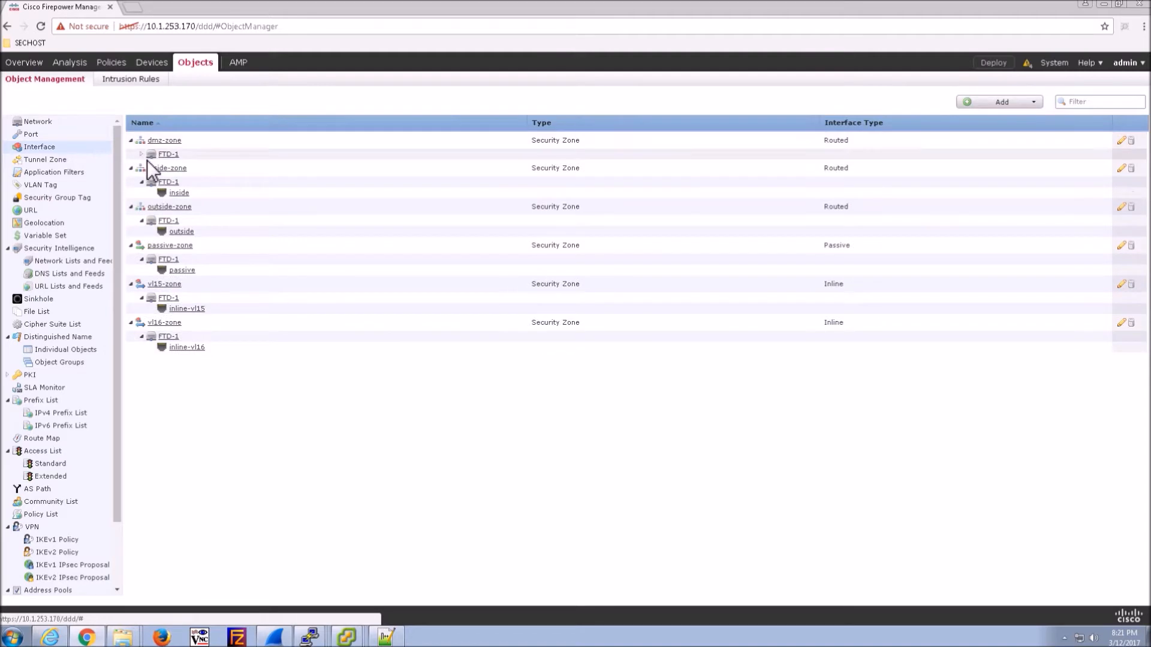
click(142, 154)
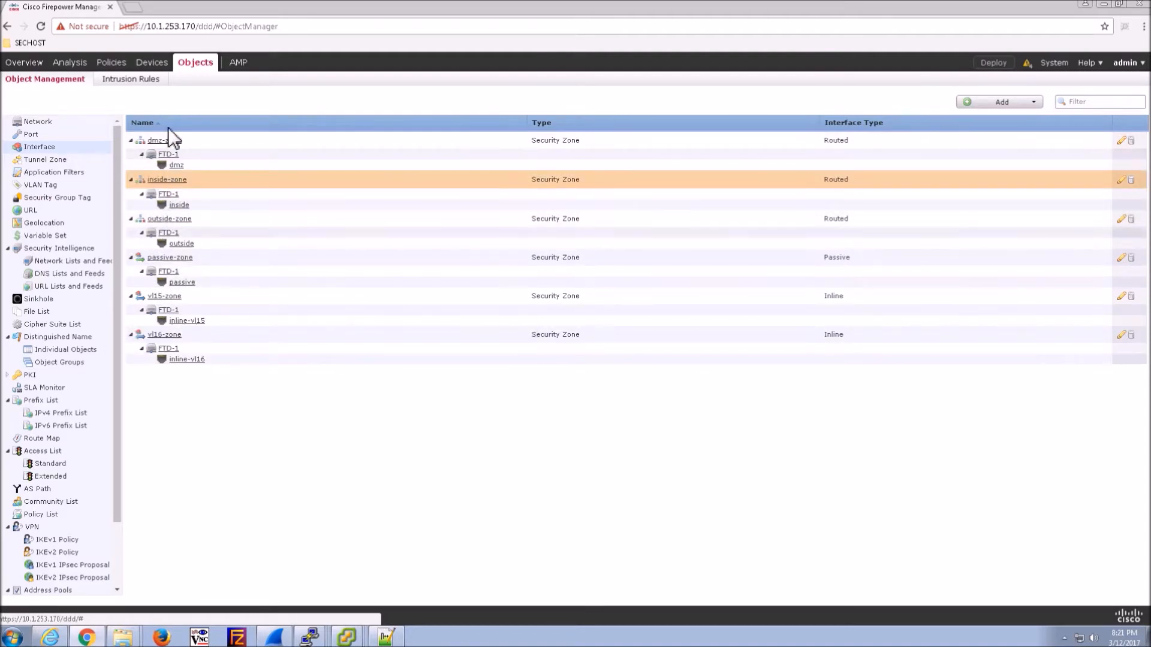
- Deploy FTD-1's pending policy changes and check the deployment progress in Tasks
mouse_move(143, 69)
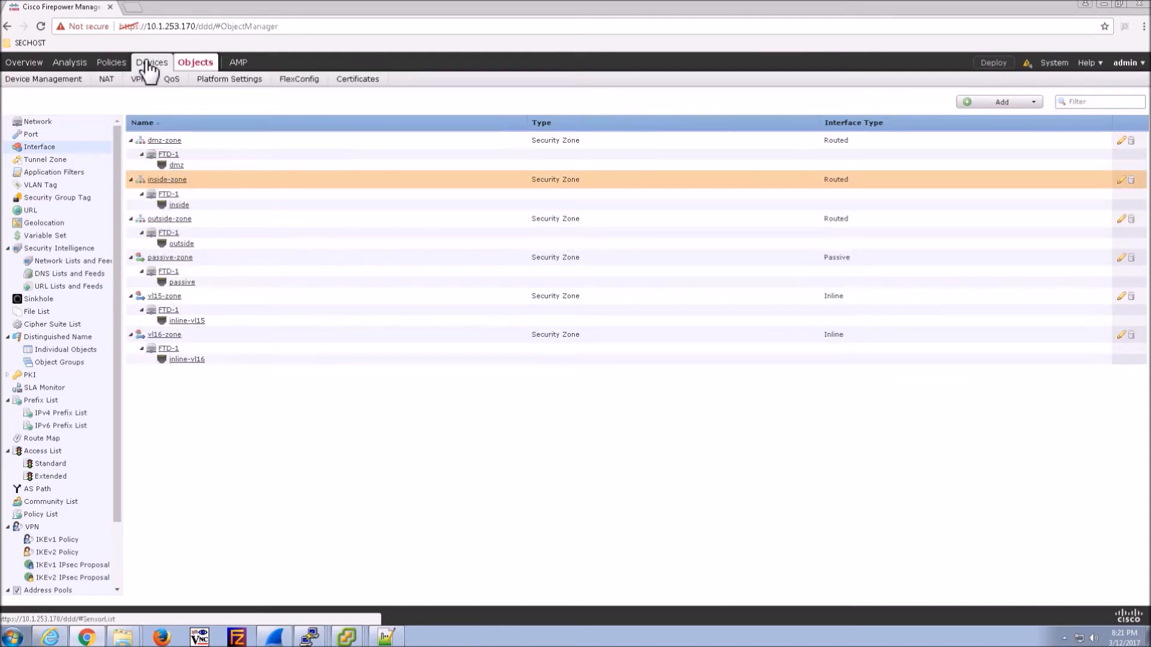
click(994, 63)
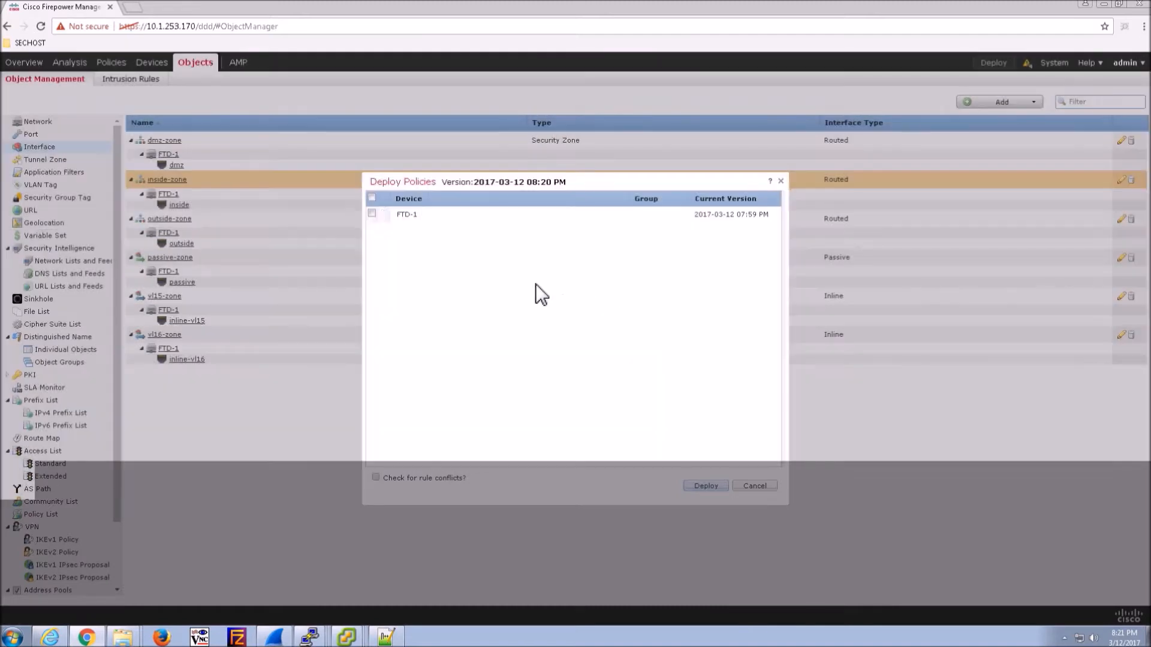
click(383, 213)
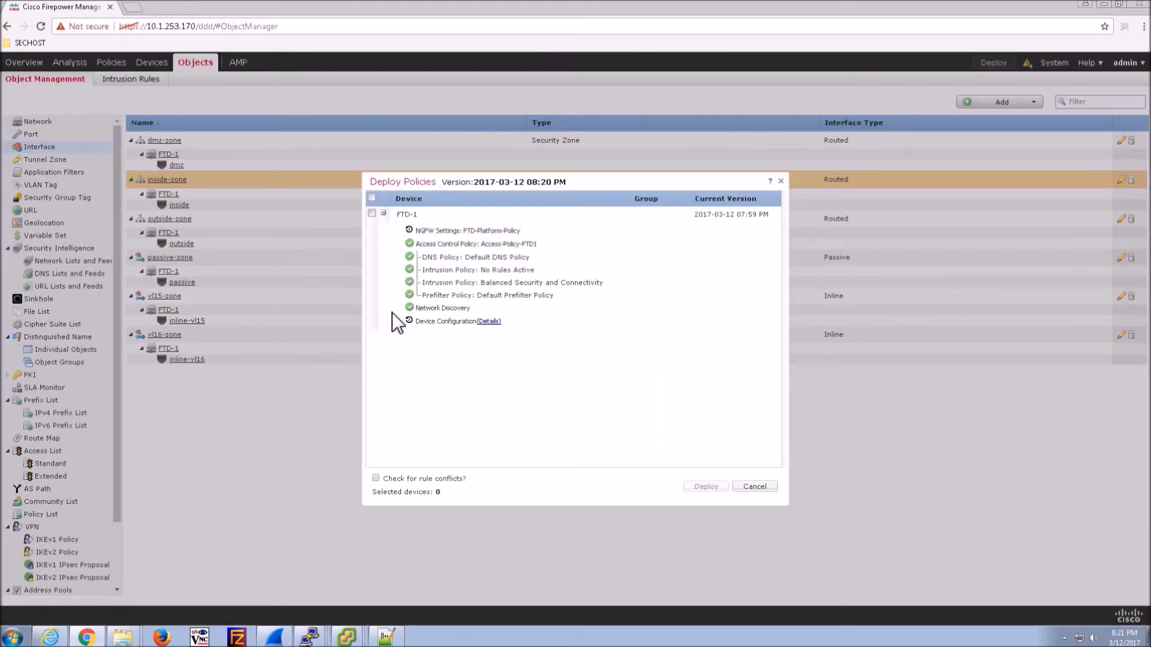
click(371, 198)
click(691, 485)
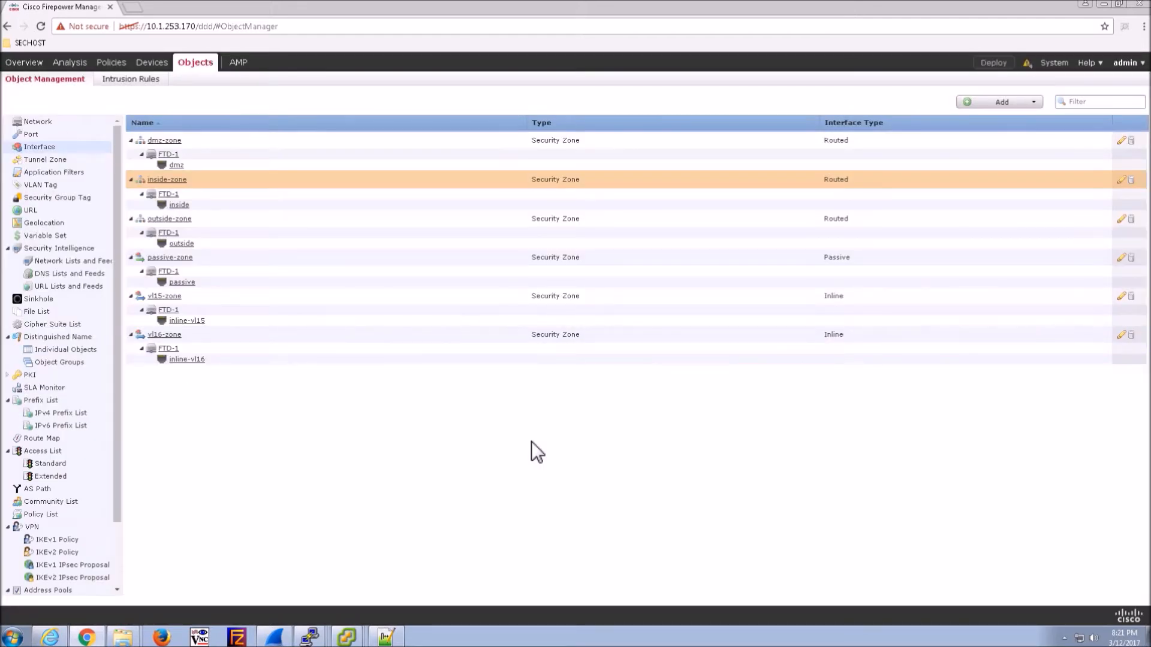
click(1026, 62)
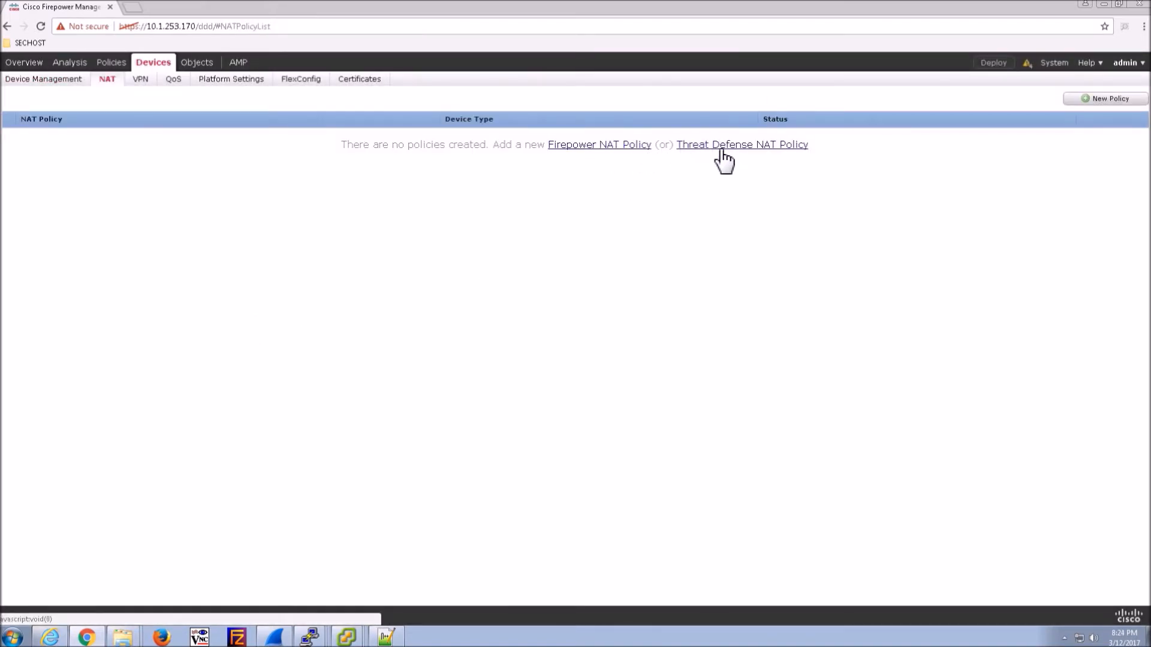
- Create Threat Defense NAT policy 'FTD-NAT' with FTD-1 as its targeted device
click(732, 149)
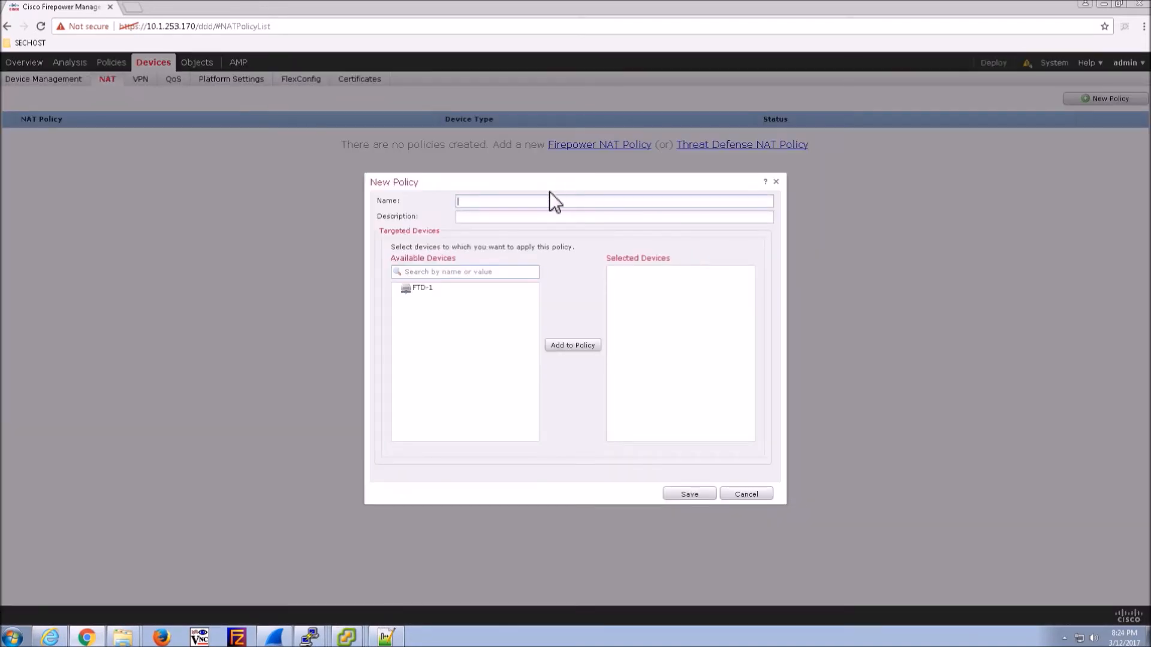
text(FTD-NAT)
click(444, 290)
click(572, 345)
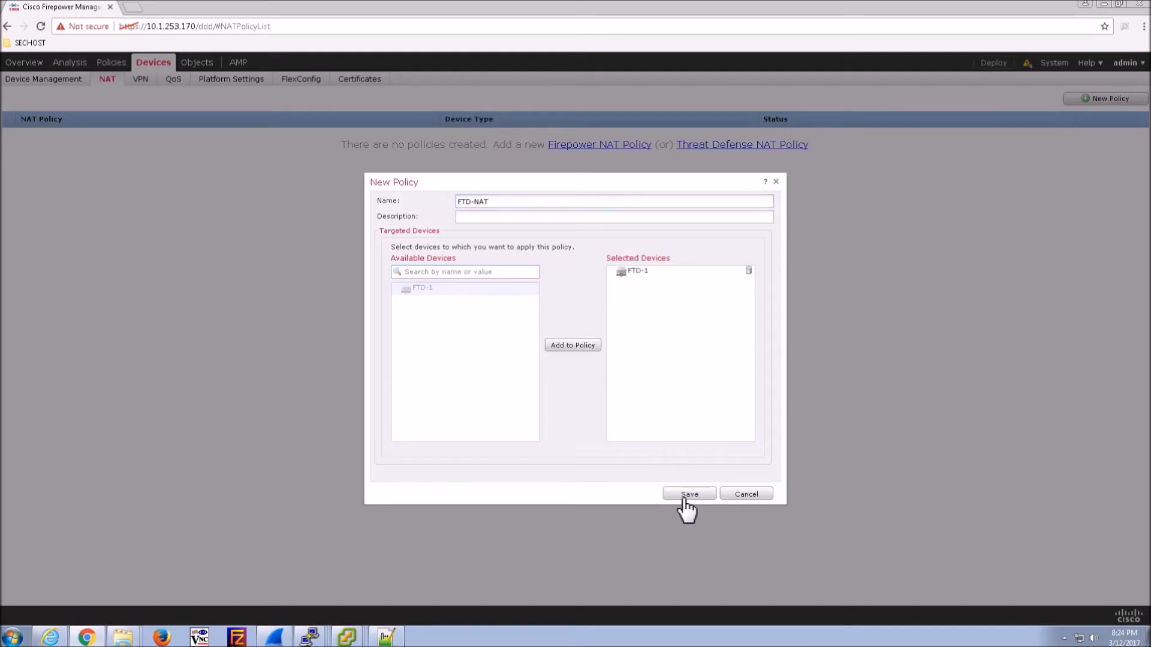
click(683, 495)
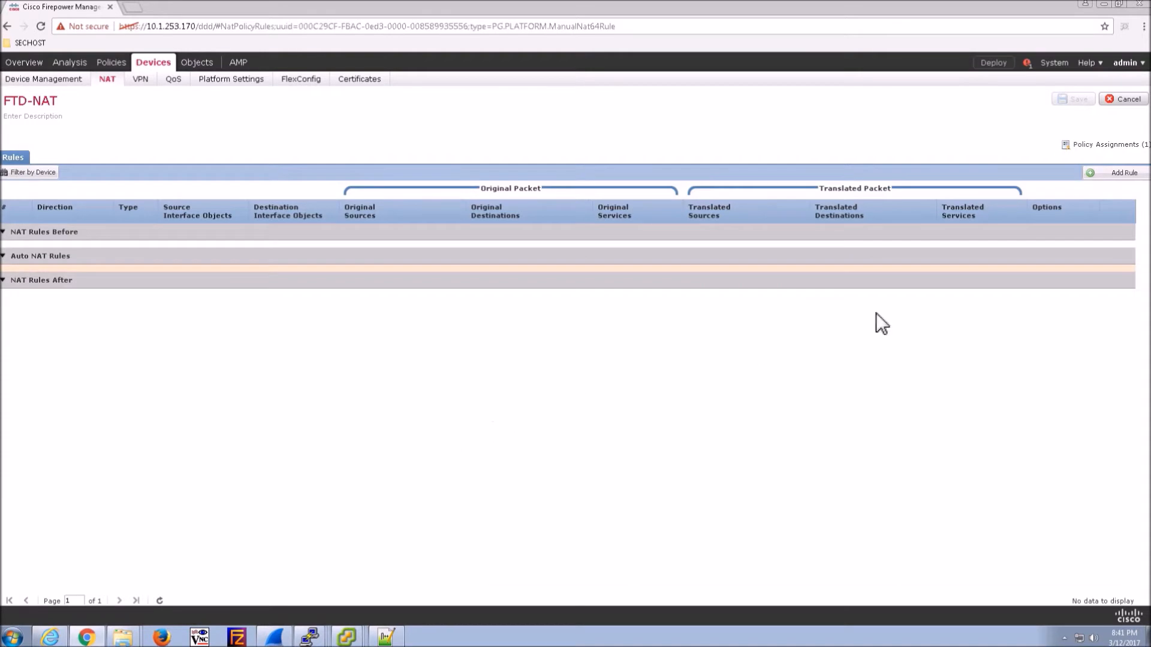
- Start a dynamic Auto NAT rule with source zone inside-zone and destination zone outside-zone
click(1122, 175)
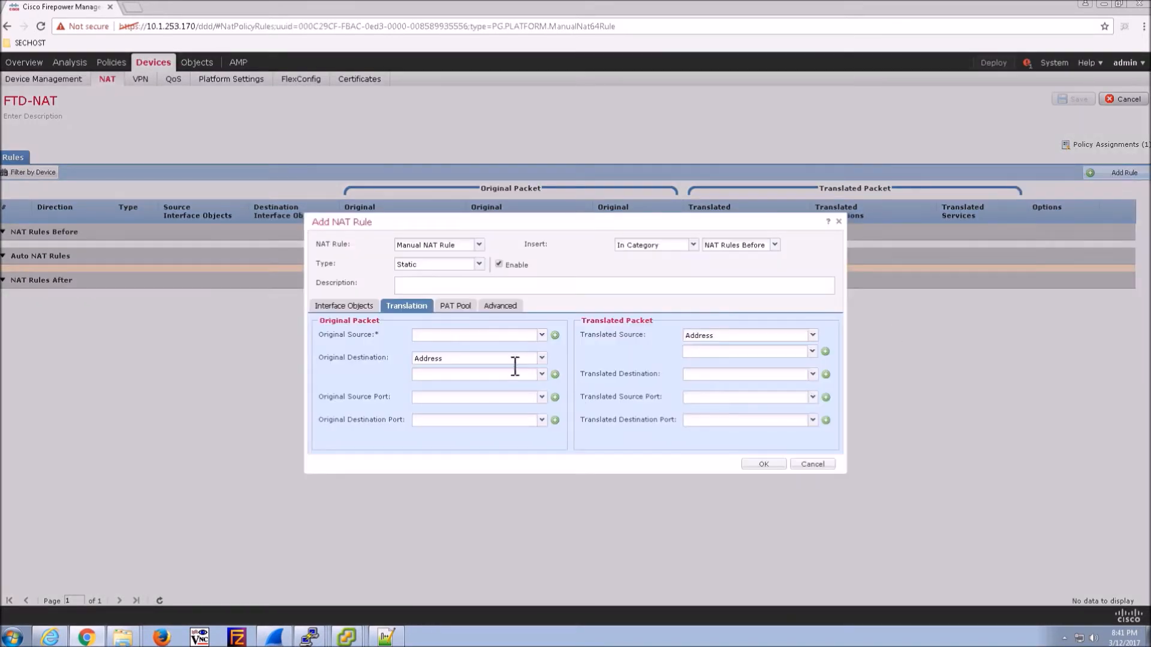
click(478, 246)
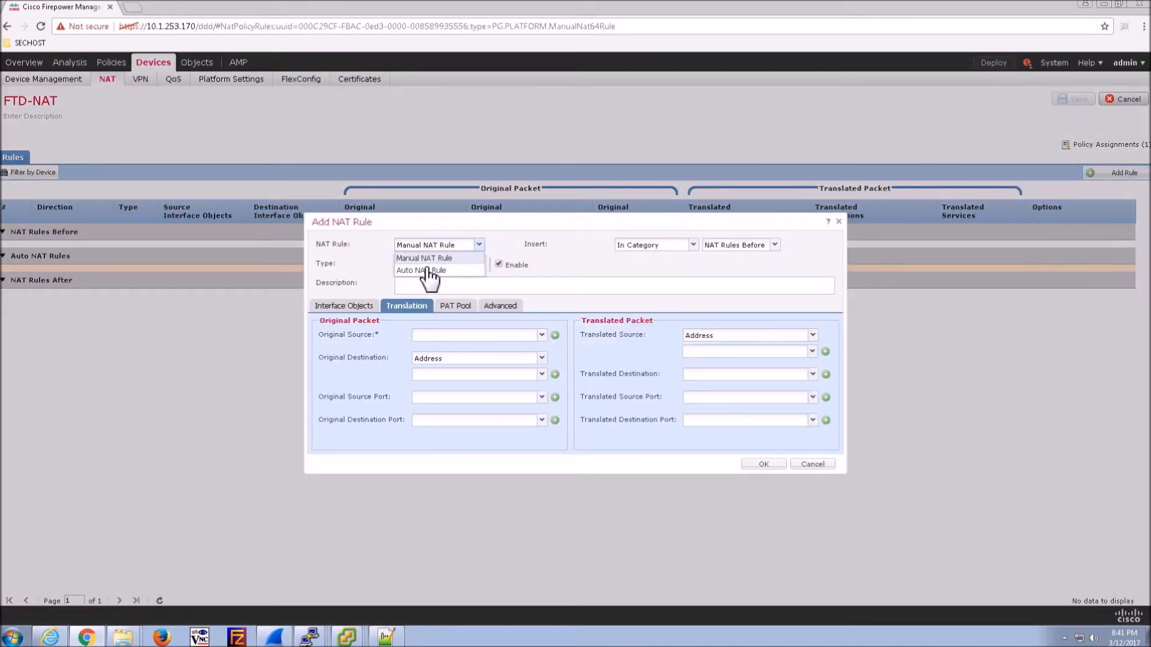
click(426, 267)
click(479, 265)
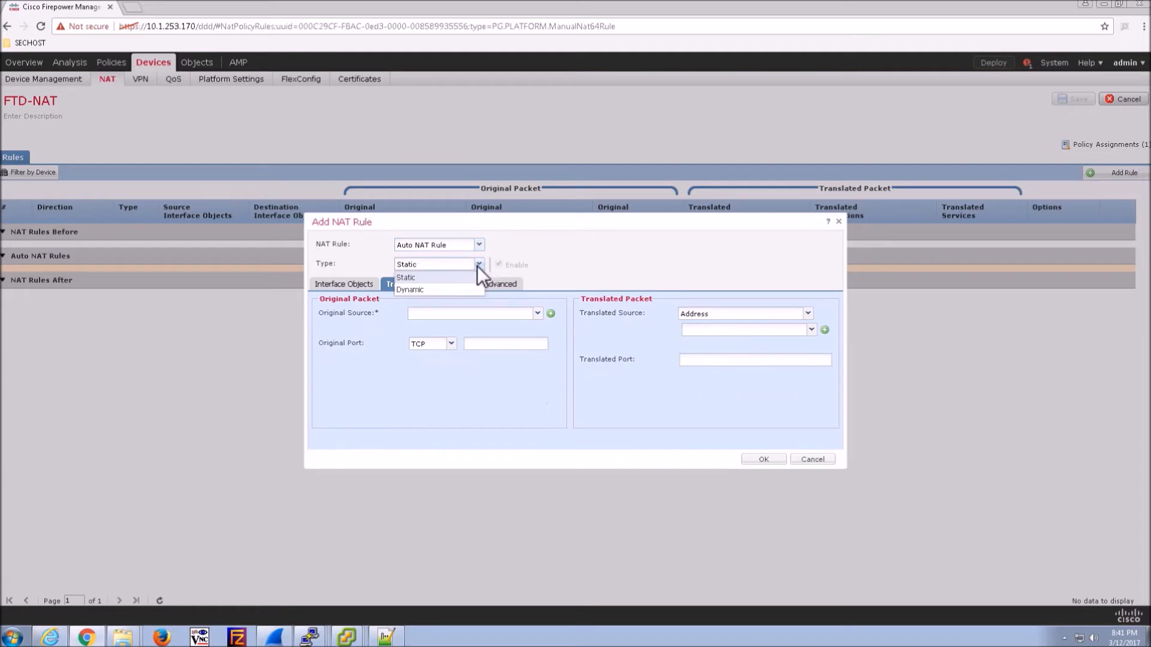
click(416, 290)
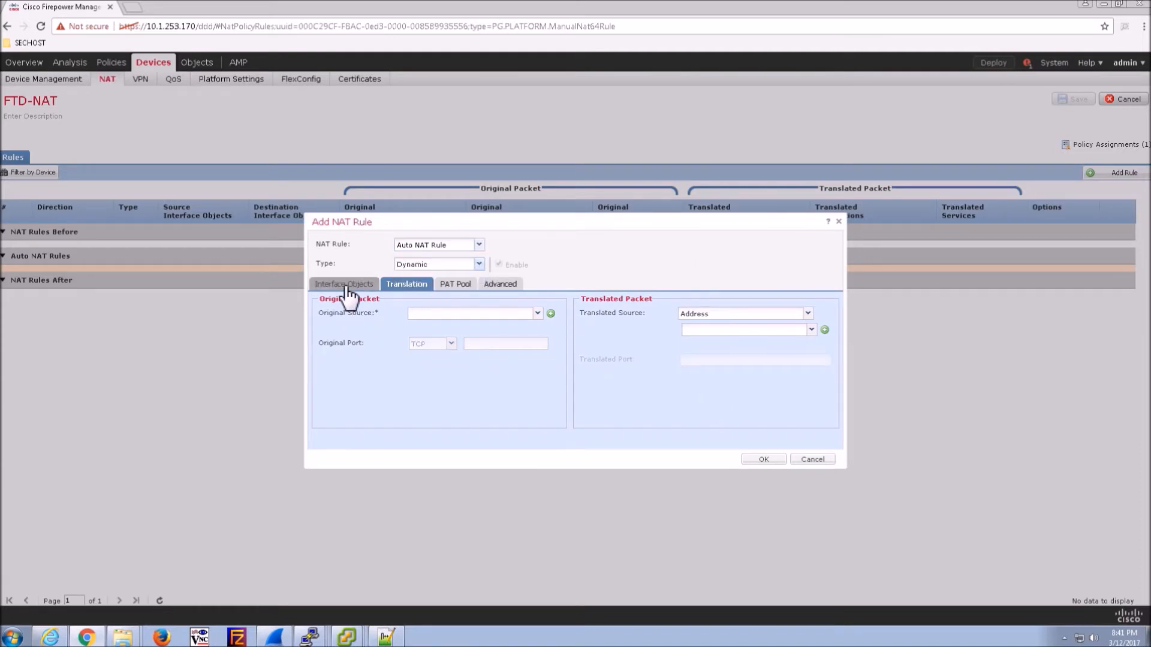
click(347, 286)
click(348, 343)
click(495, 346)
click(382, 358)
click(495, 370)
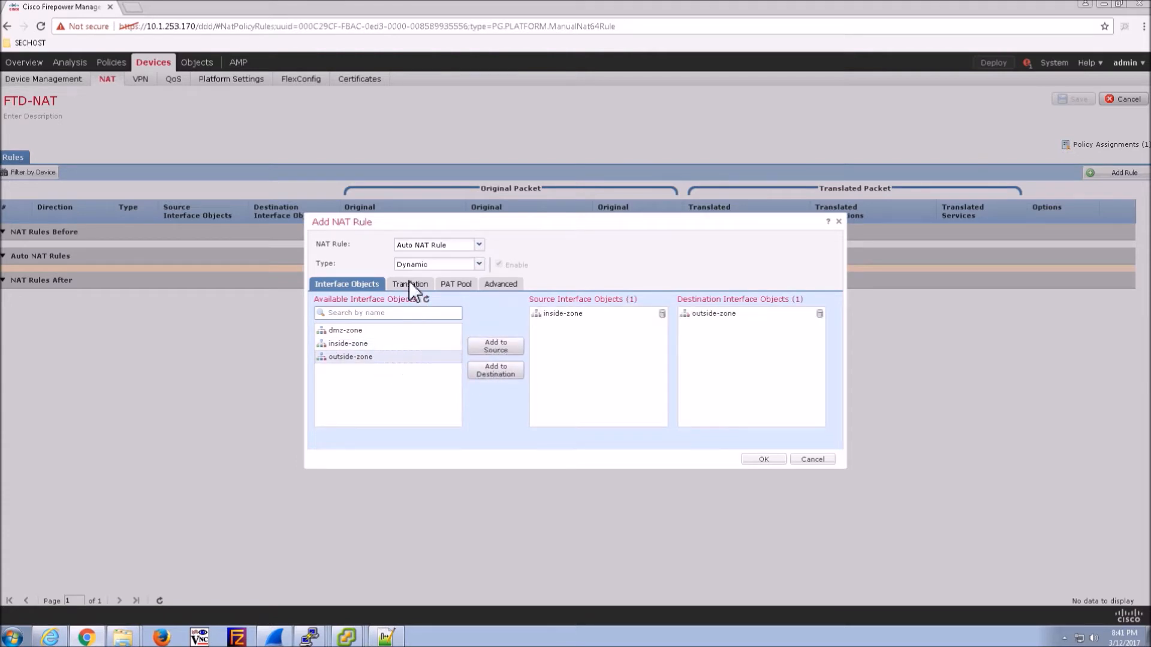
- Translate original source INSIDE-NET to the Destination Interface IP, add the rule, and save FTD-NAT
click(410, 285)
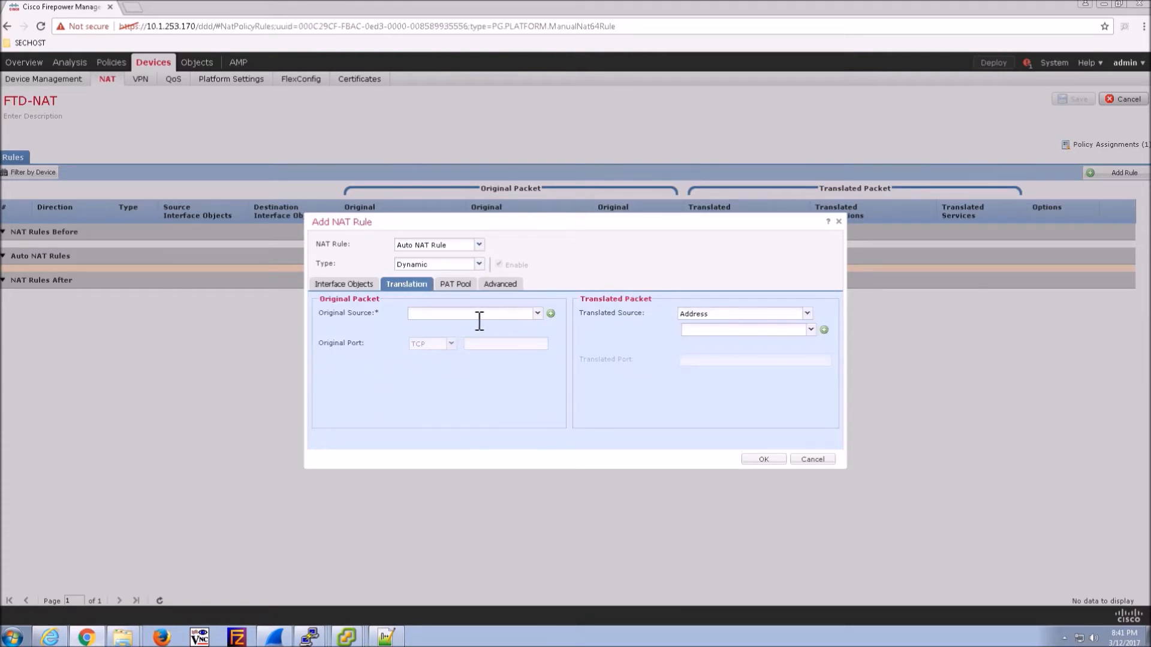
click(537, 314)
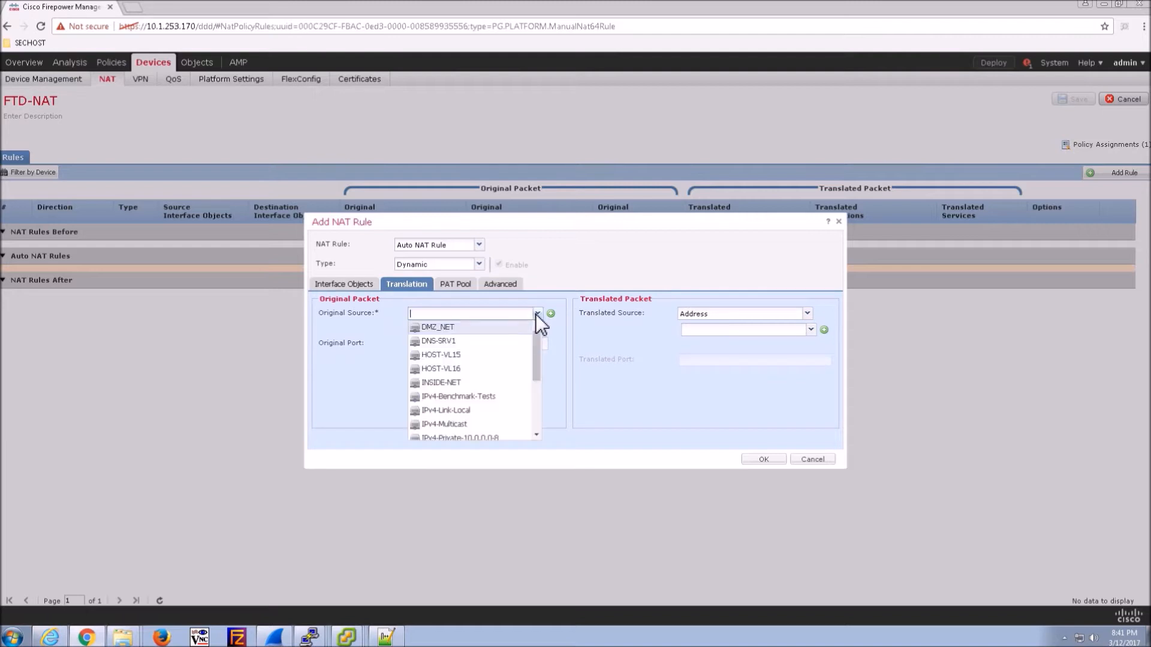
click(443, 384)
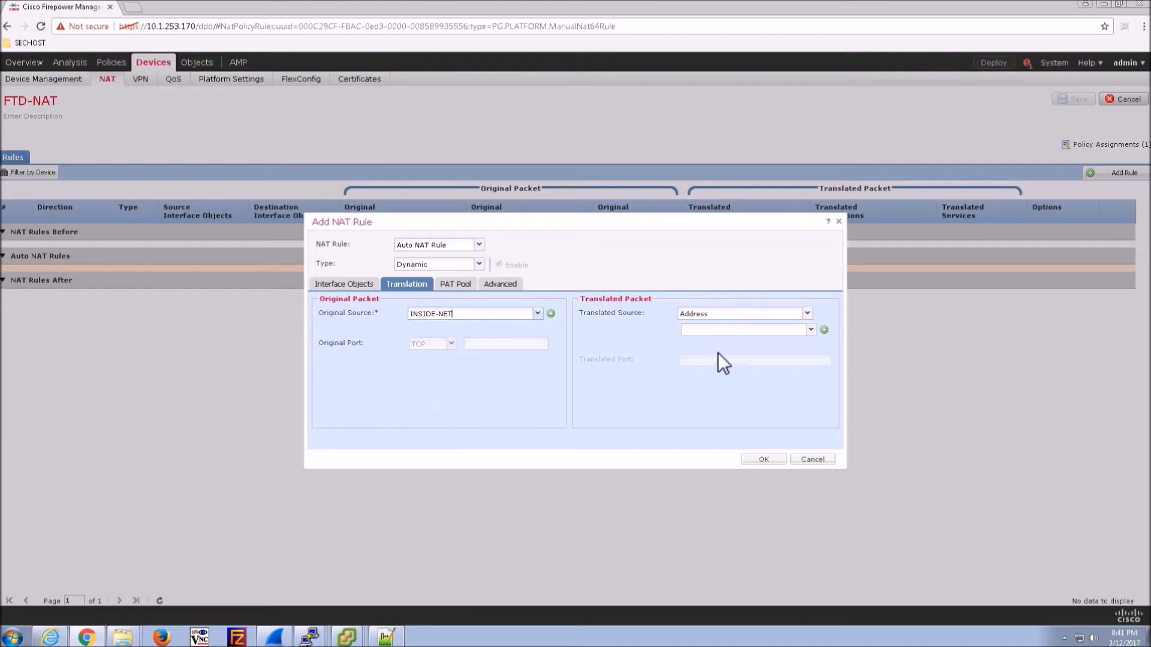
click(806, 314)
click(716, 327)
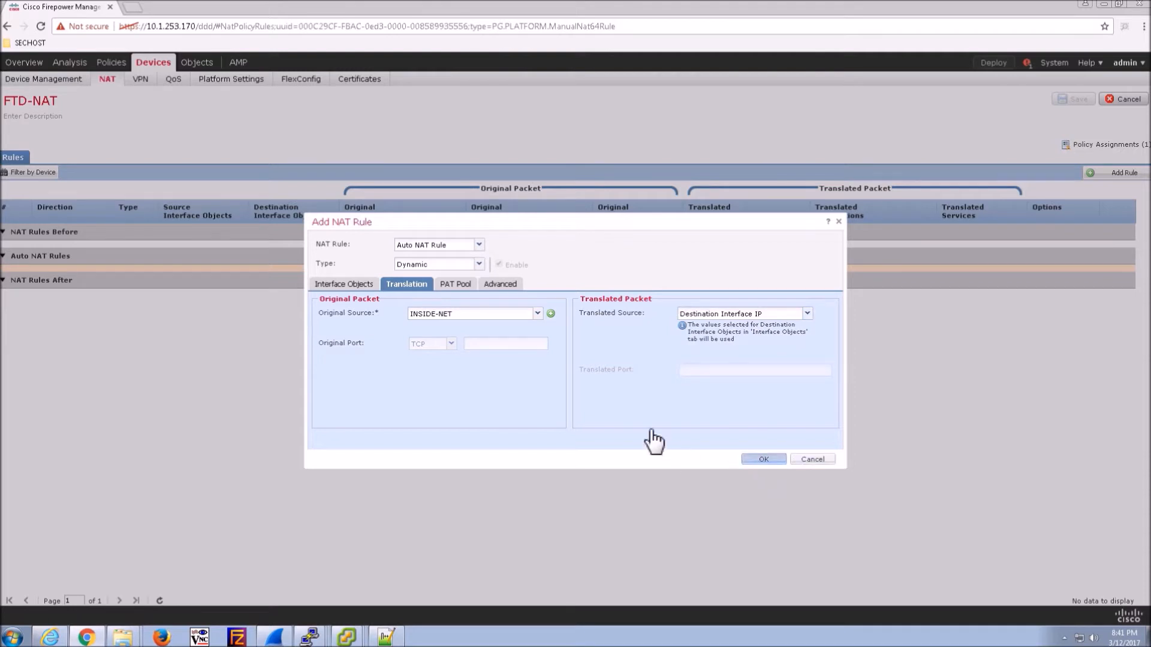
click(463, 286)
click(501, 294)
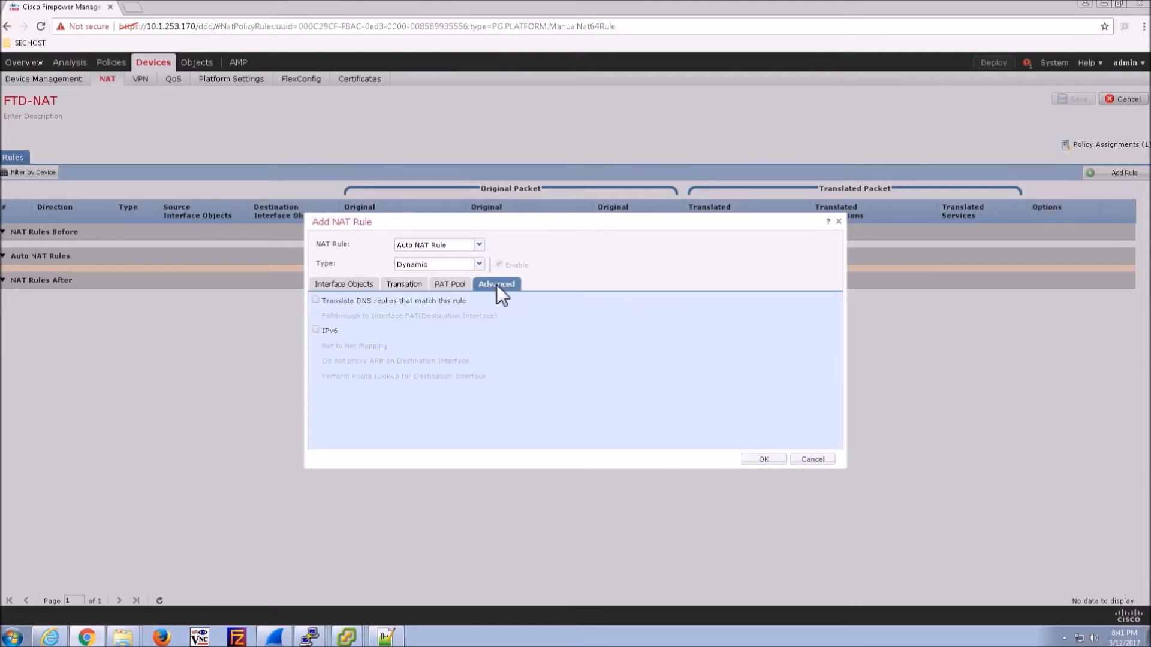
click(763, 460)
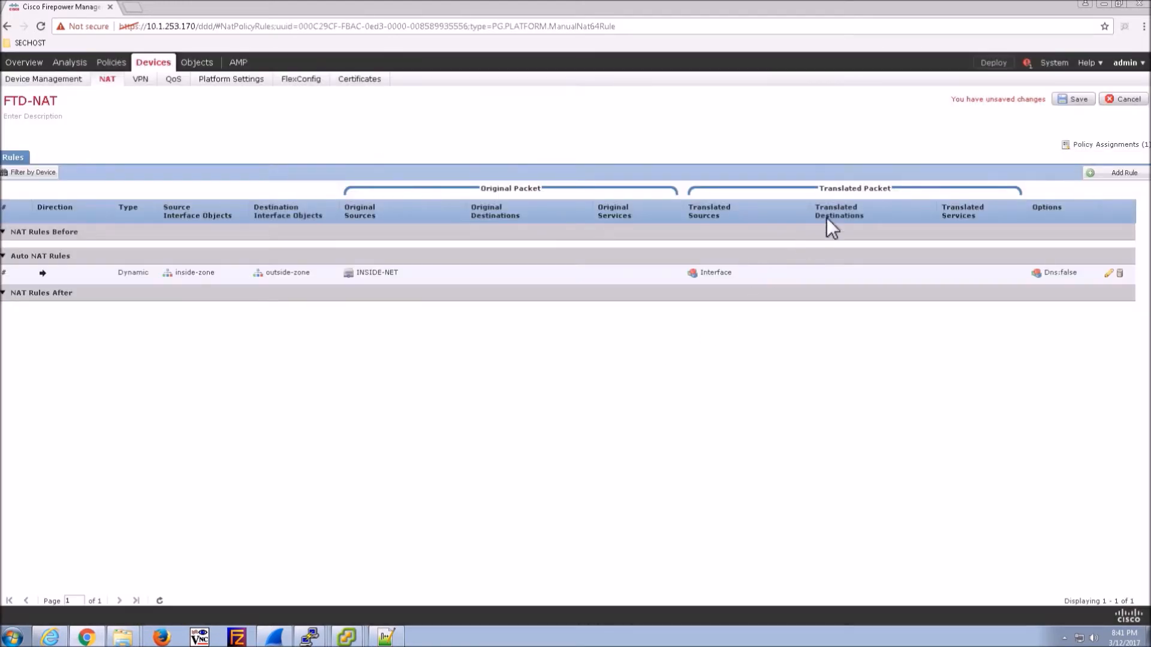
click(1077, 101)
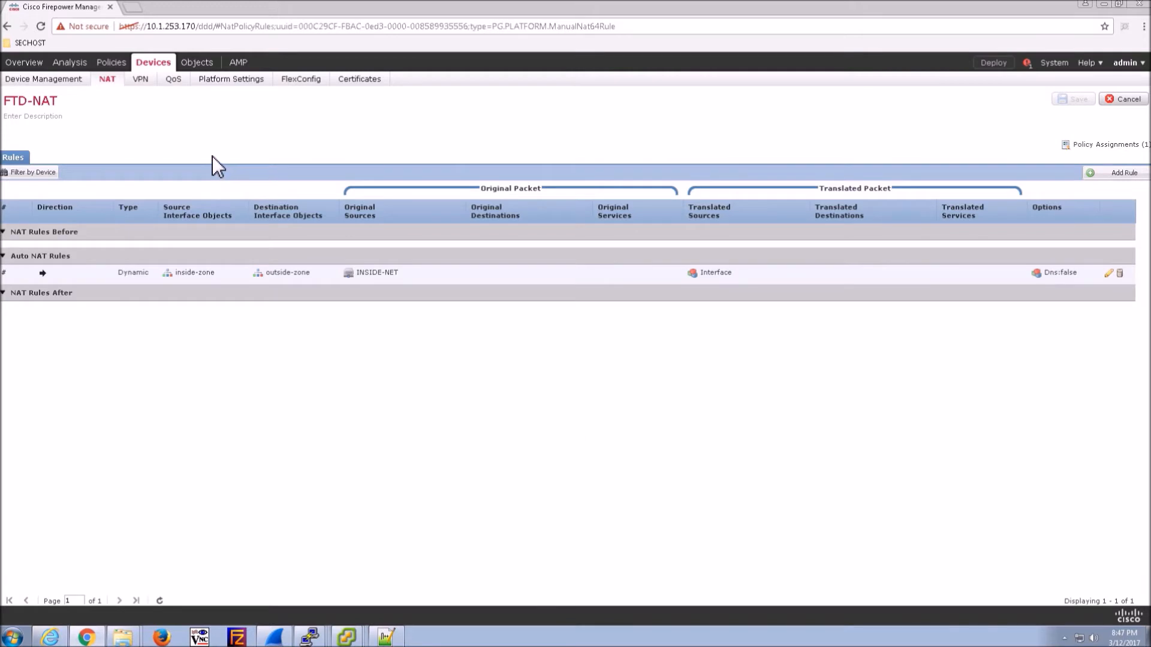
- Open FTD-1 from Device Management and show its Routing > Static Route settings
mouse_move(67, 63)
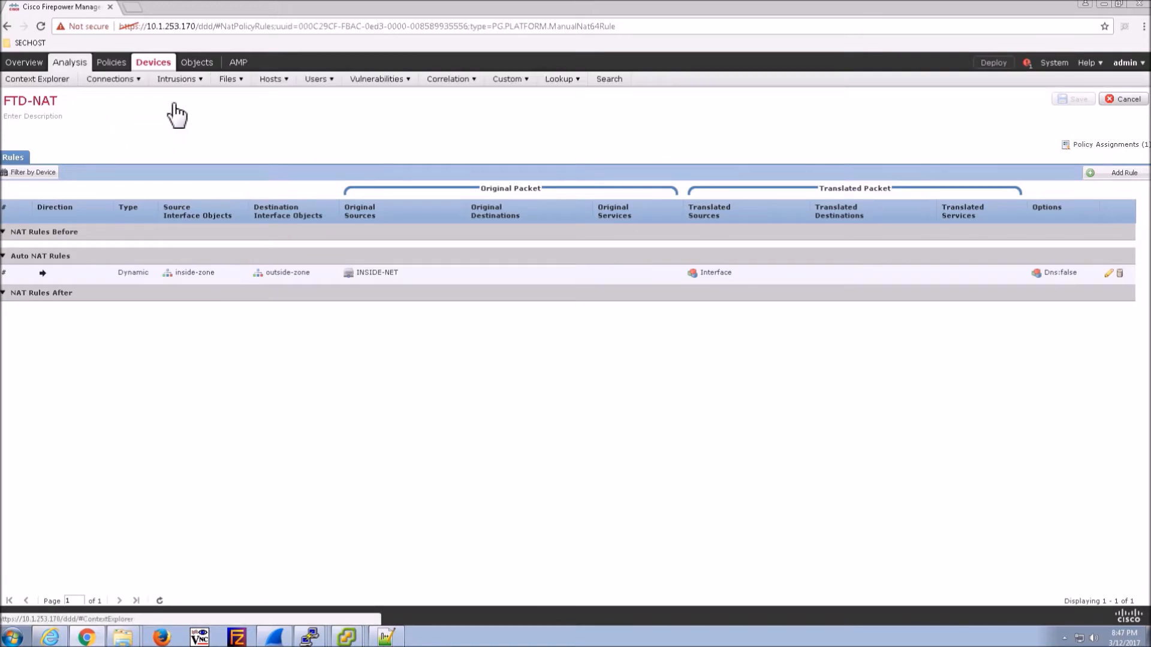
click(60, 79)
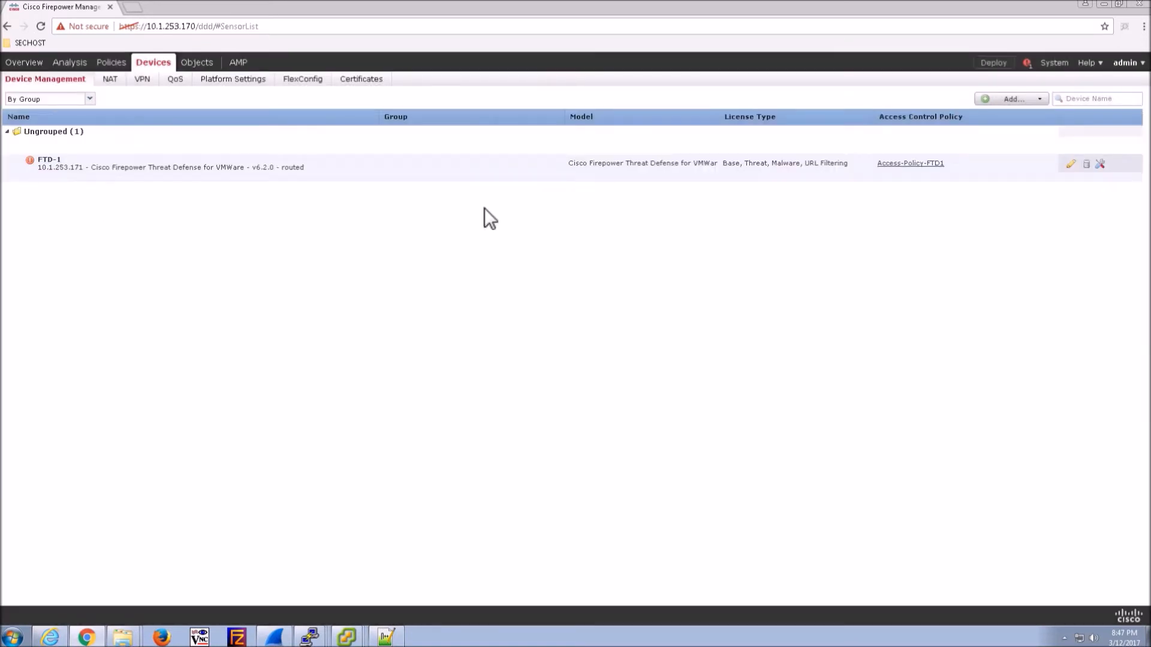
click(1070, 163)
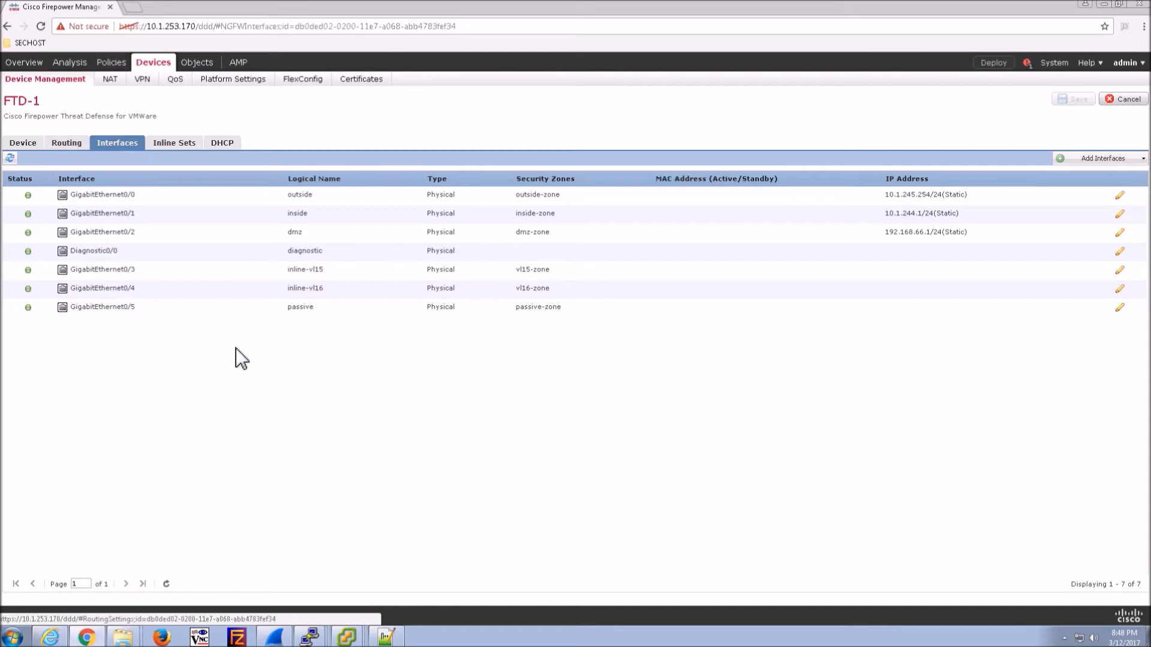
click(59, 145)
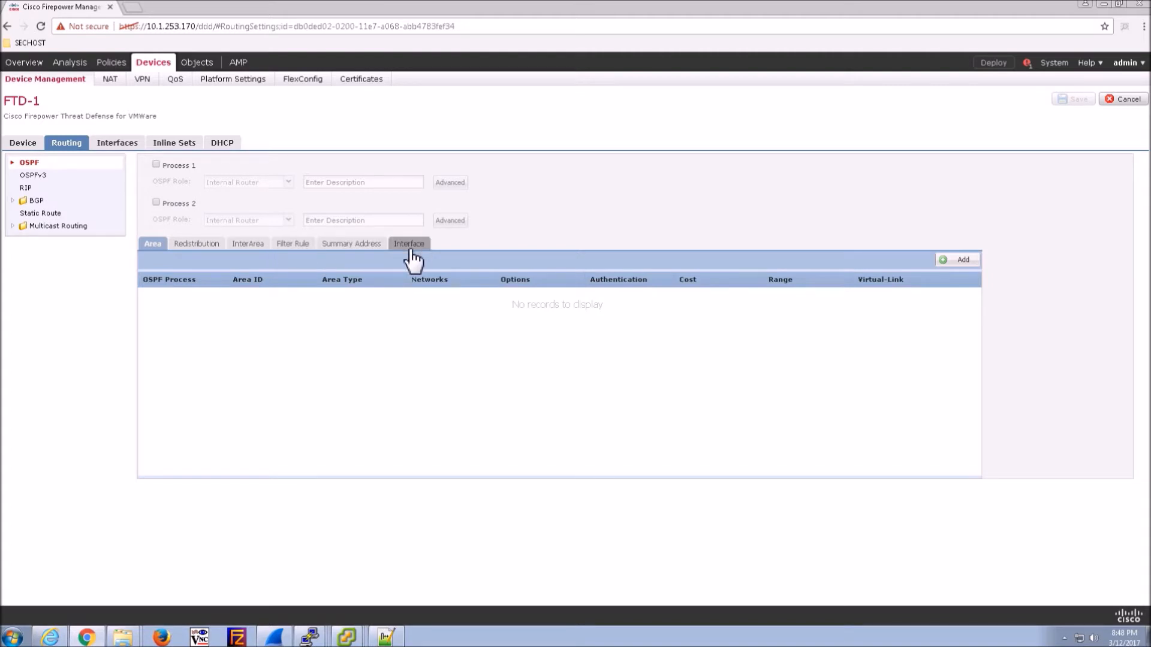
click(31, 214)
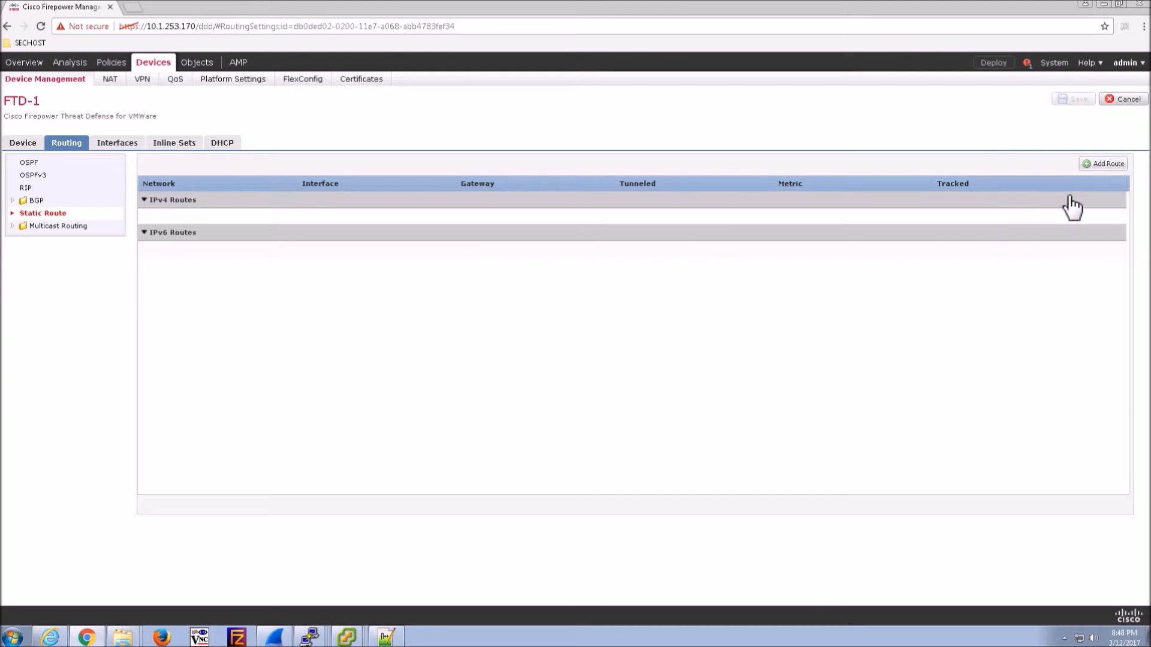
- Add a static route for any-ipv4 via the outside interface, gateway 10.1.245.1, and save
click(1110, 164)
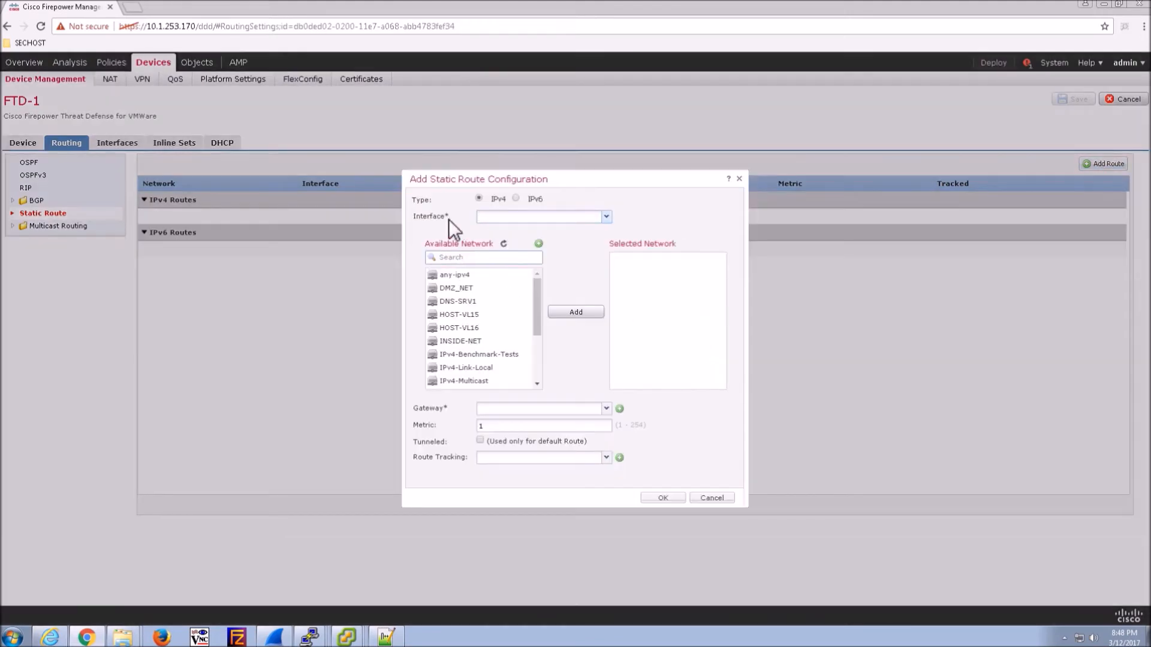
click(605, 219)
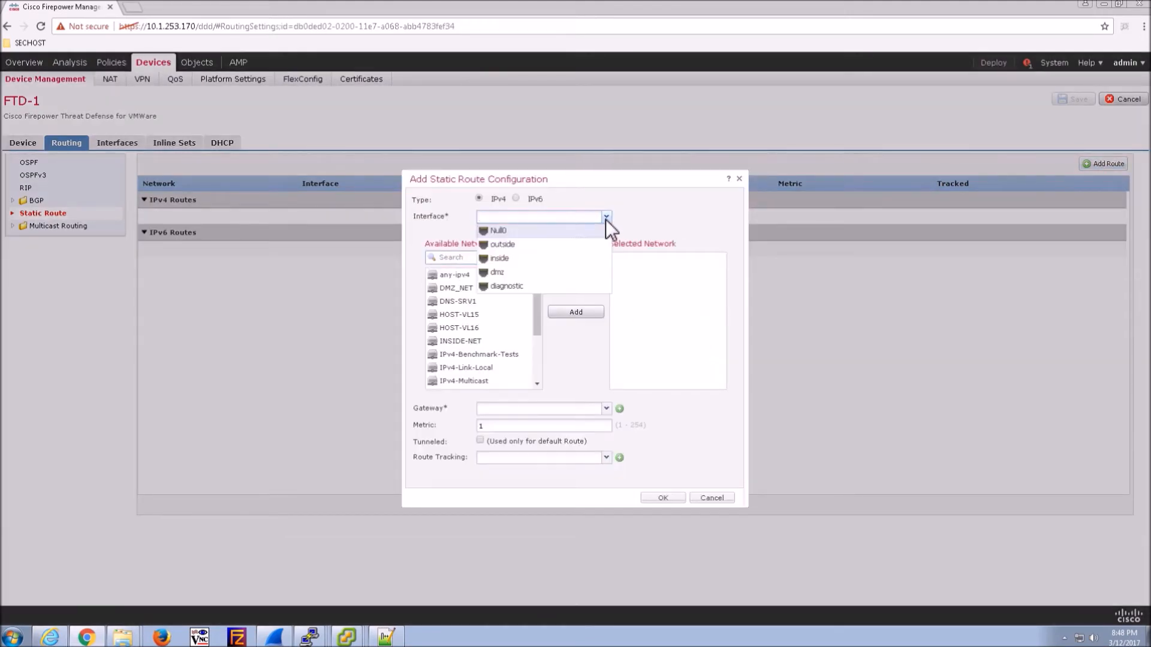
click(502, 245)
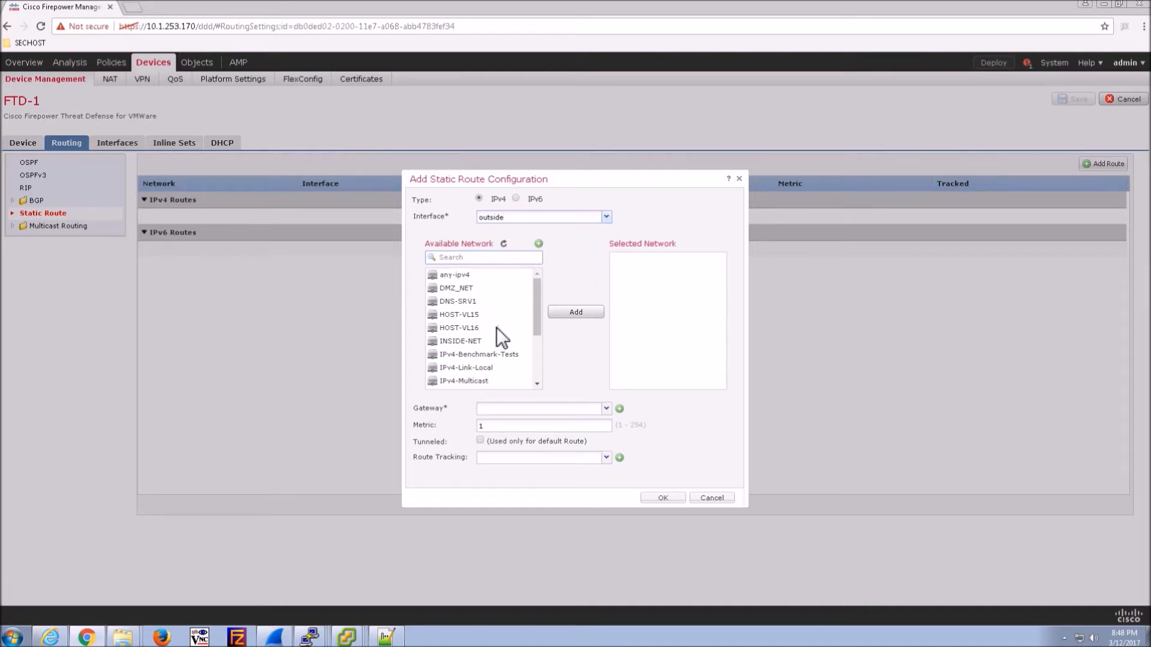
click(483, 341)
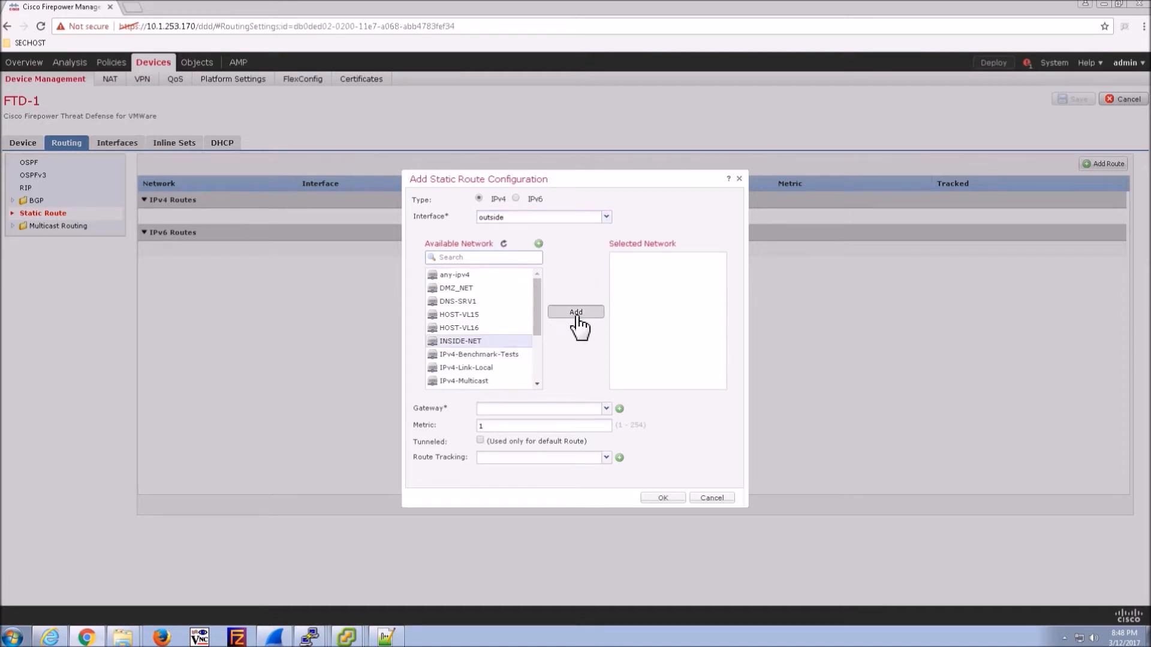
click(457, 275)
click(580, 311)
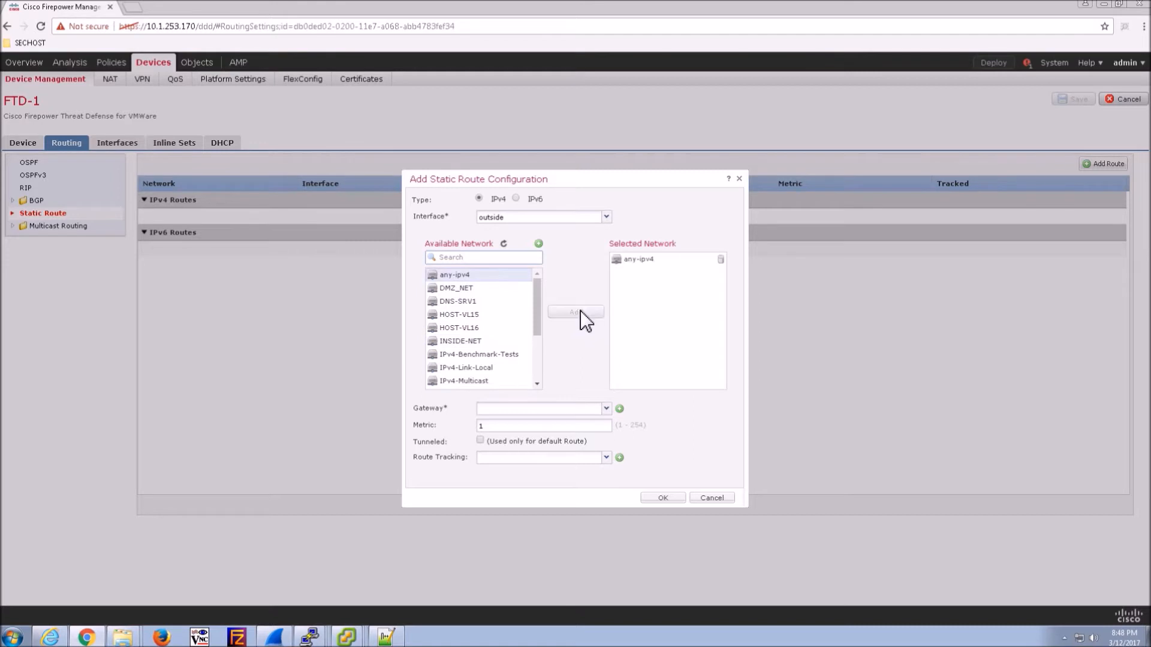
click(500, 411)
text(10.1.245.1)
click(663, 499)
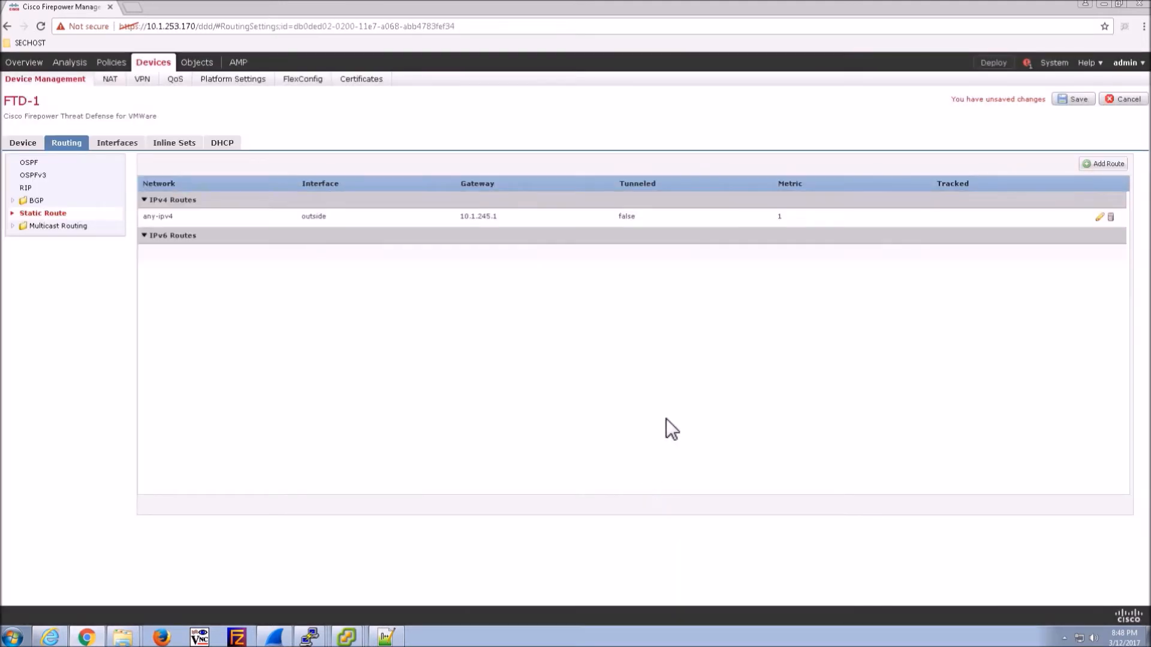
click(1079, 108)
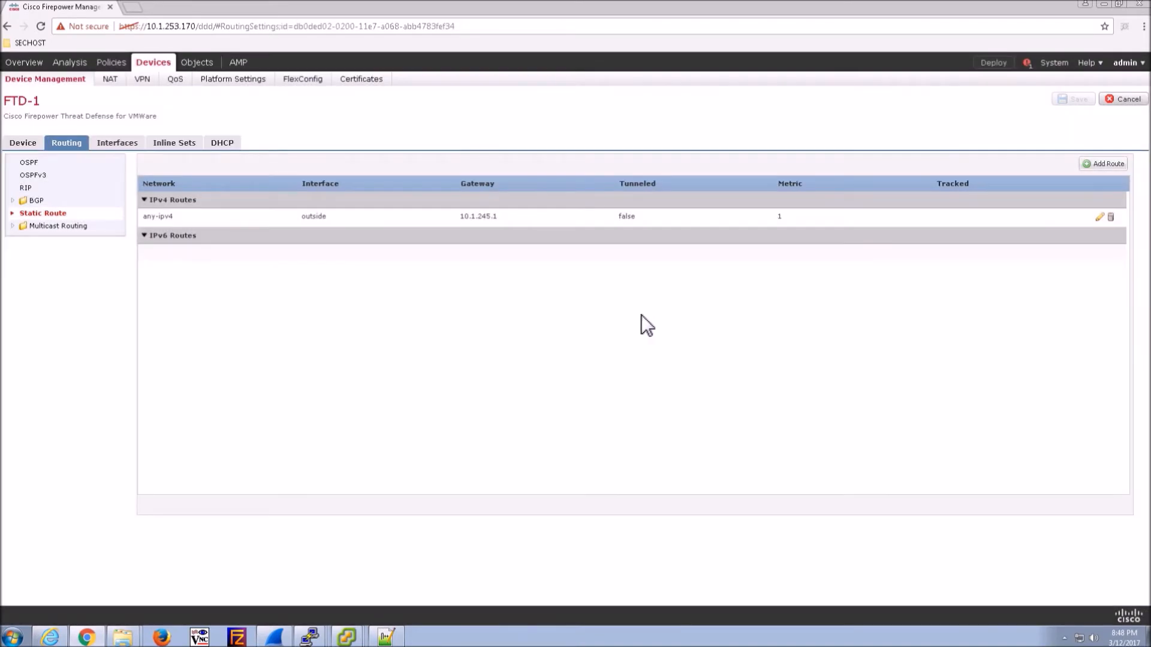
- Select FTD-1 in Deploy Policies and start deploying its saved changes
click(994, 64)
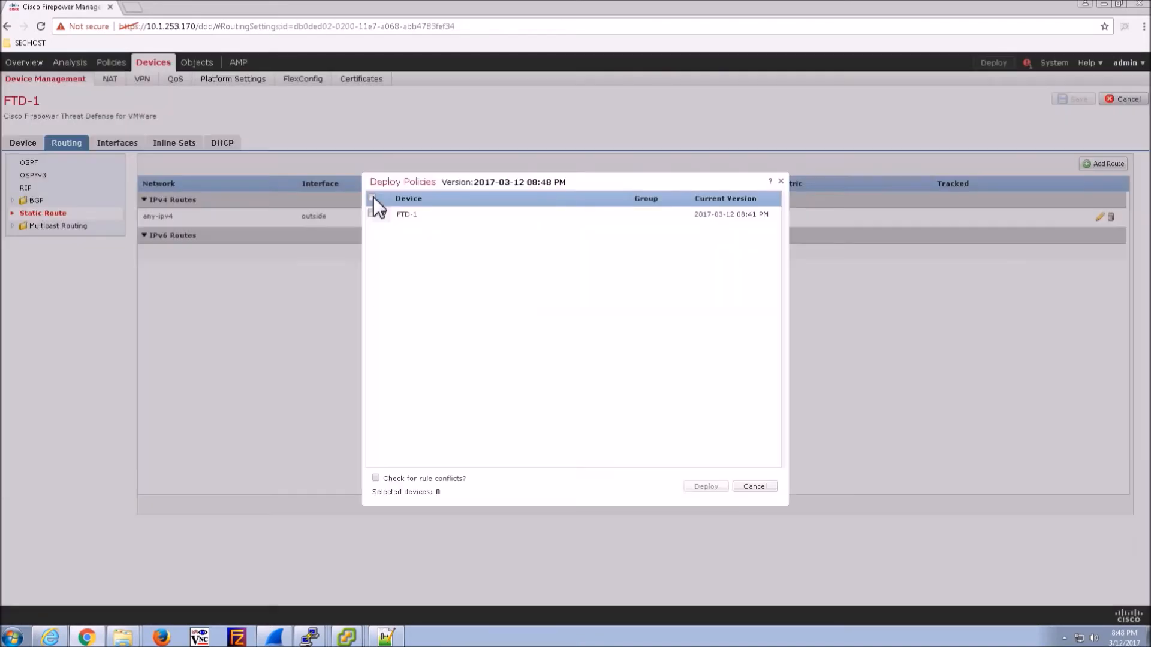
click(372, 196)
click(706, 485)
mouse_move(346, 636)
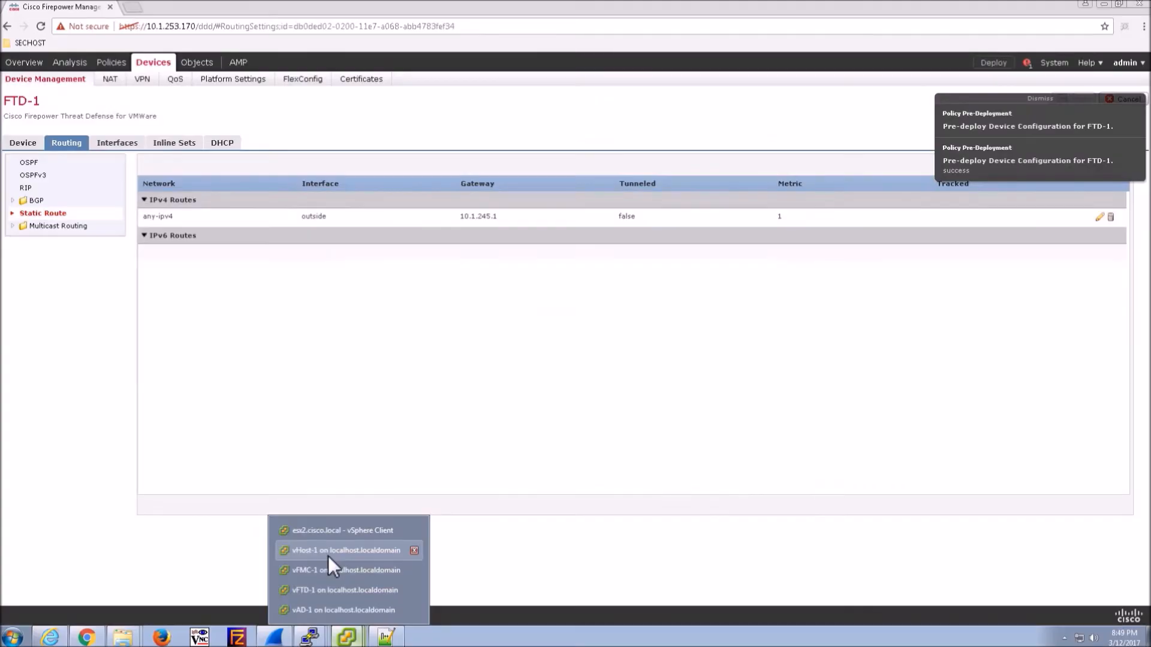
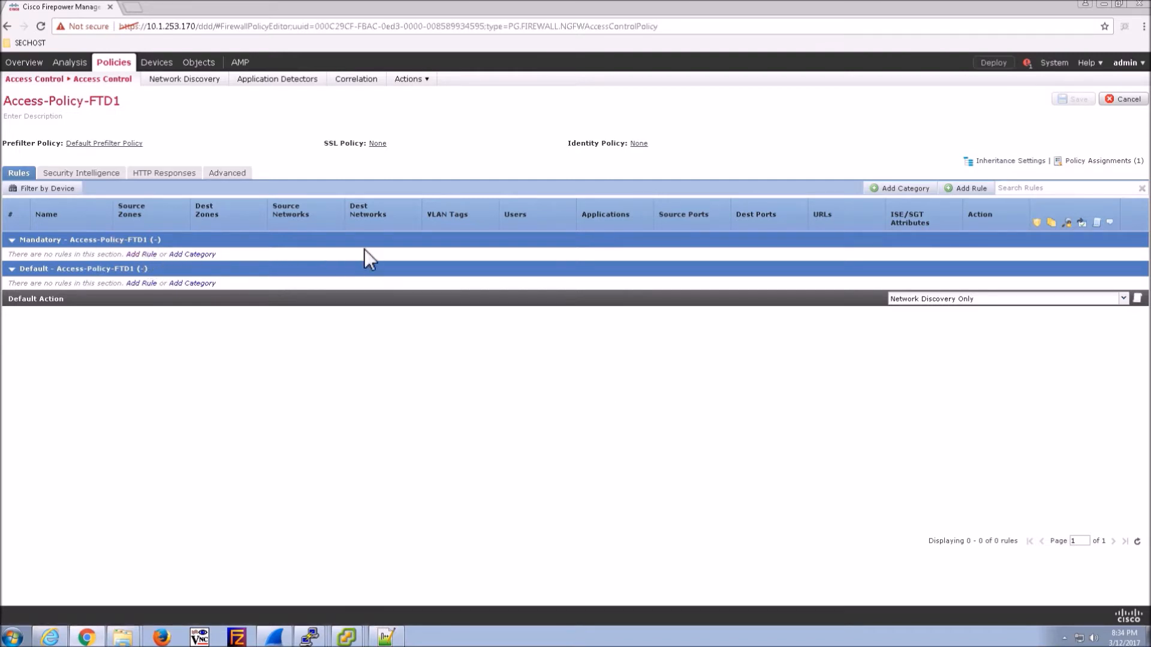
- Start a Monitor-action rule named Monitor-URL from inside-zone to outside-zone with source network INSIDE-NET
click(966, 192)
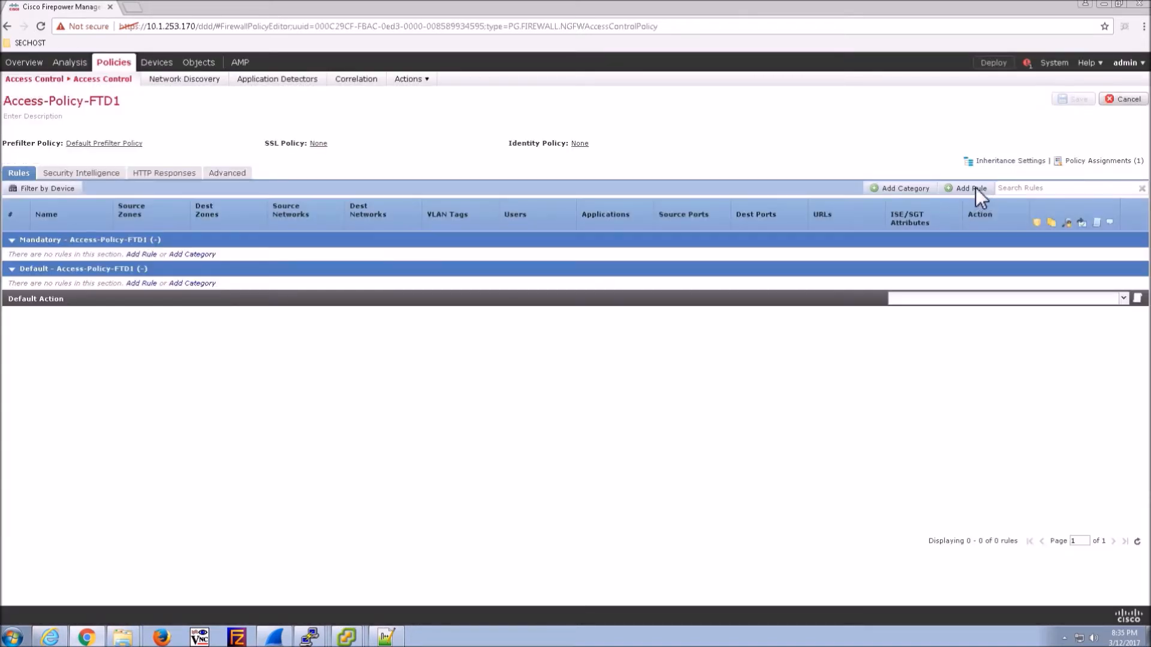
click(976, 187)
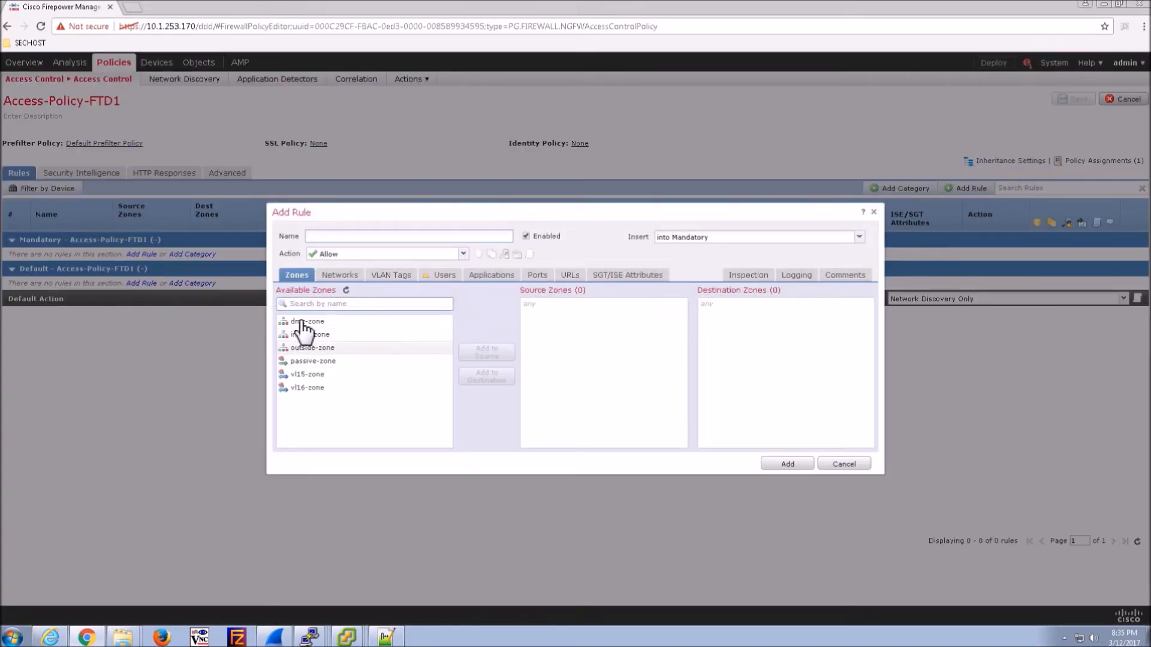
click(317, 335)
click(487, 351)
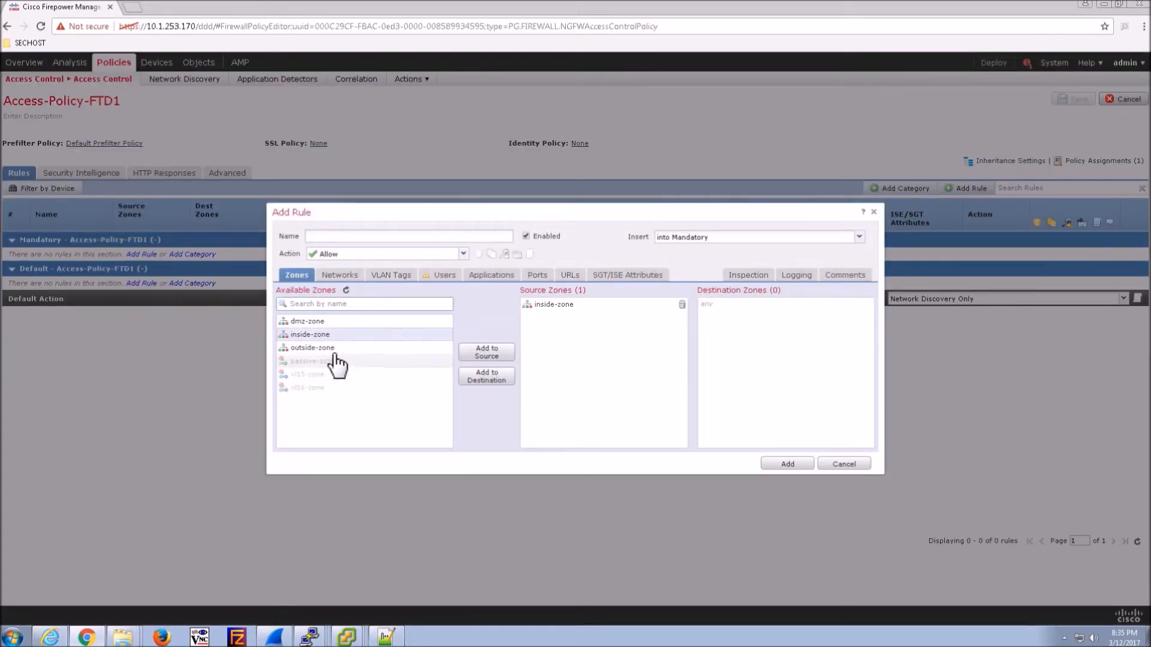
click(347, 349)
click(487, 376)
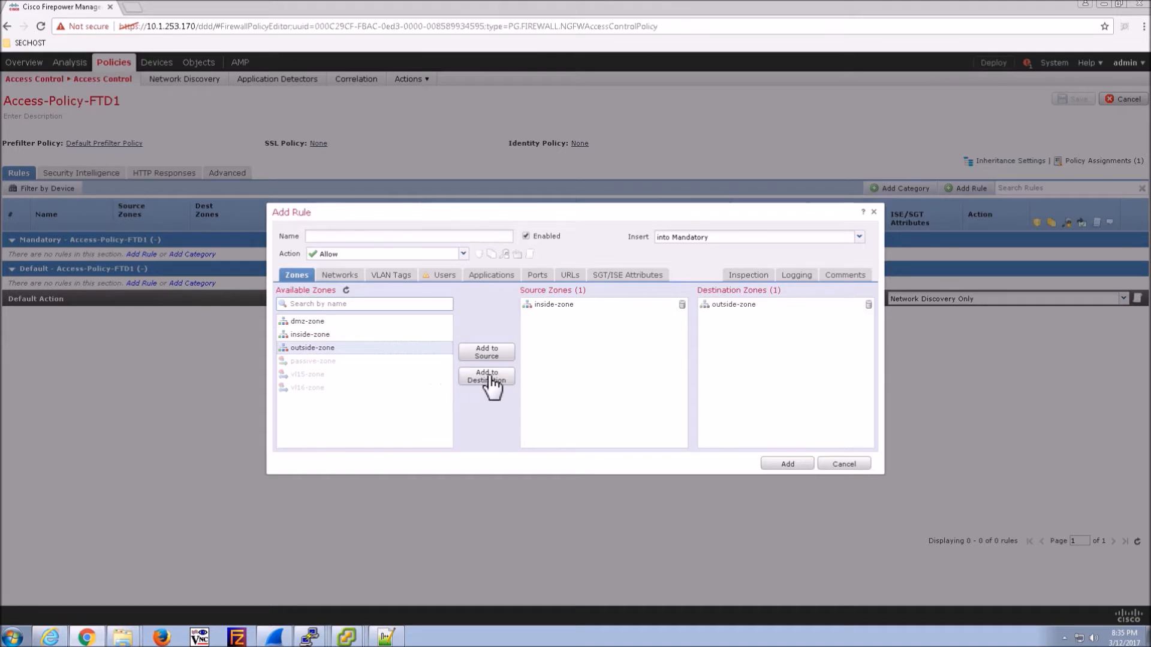
click(347, 277)
click(318, 428)
click(493, 352)
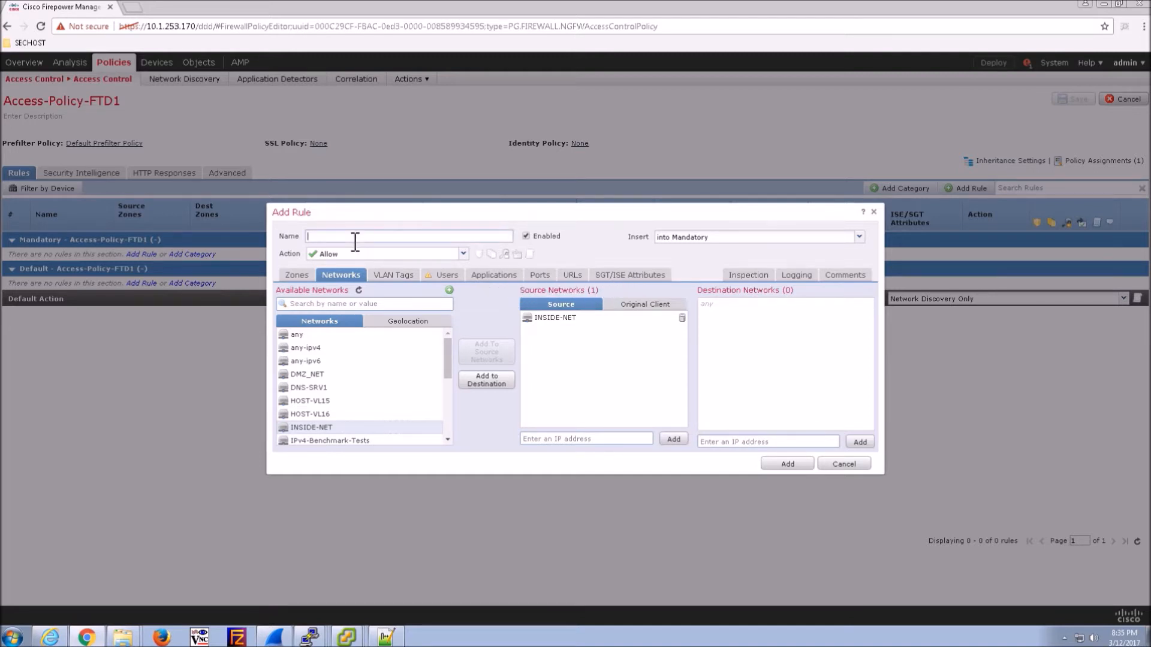
text(Monitor-URL)
click(409, 254)
click(343, 294)
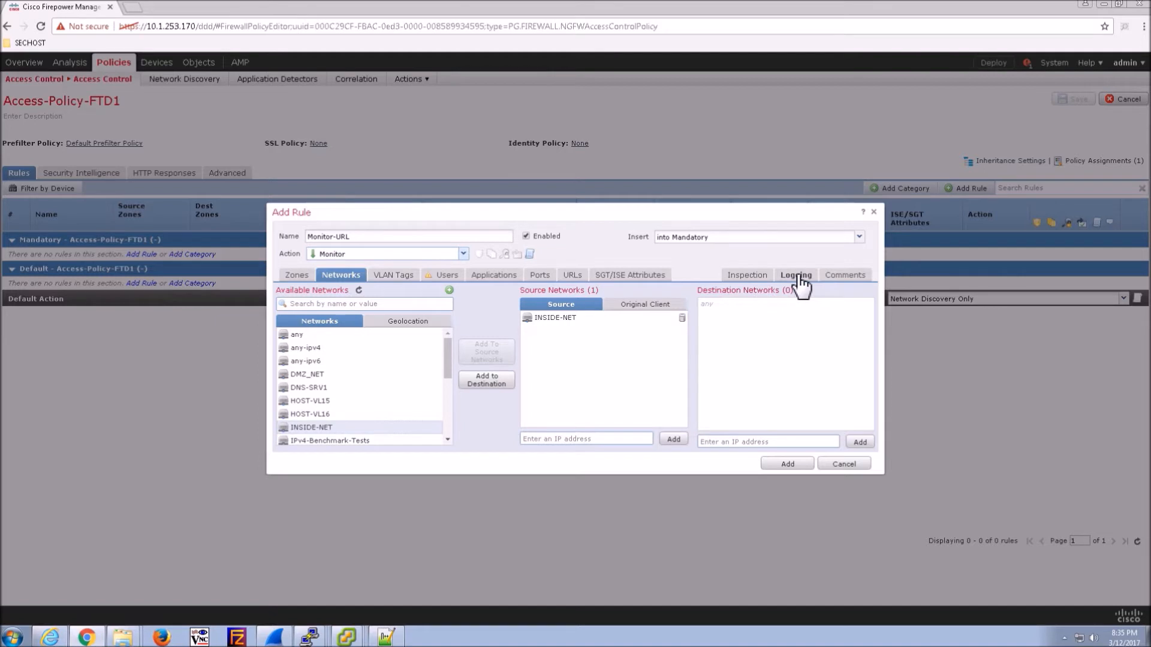
- Match Any URLs with reputations 1-5 plus Uncategorized, then add the rule
click(574, 284)
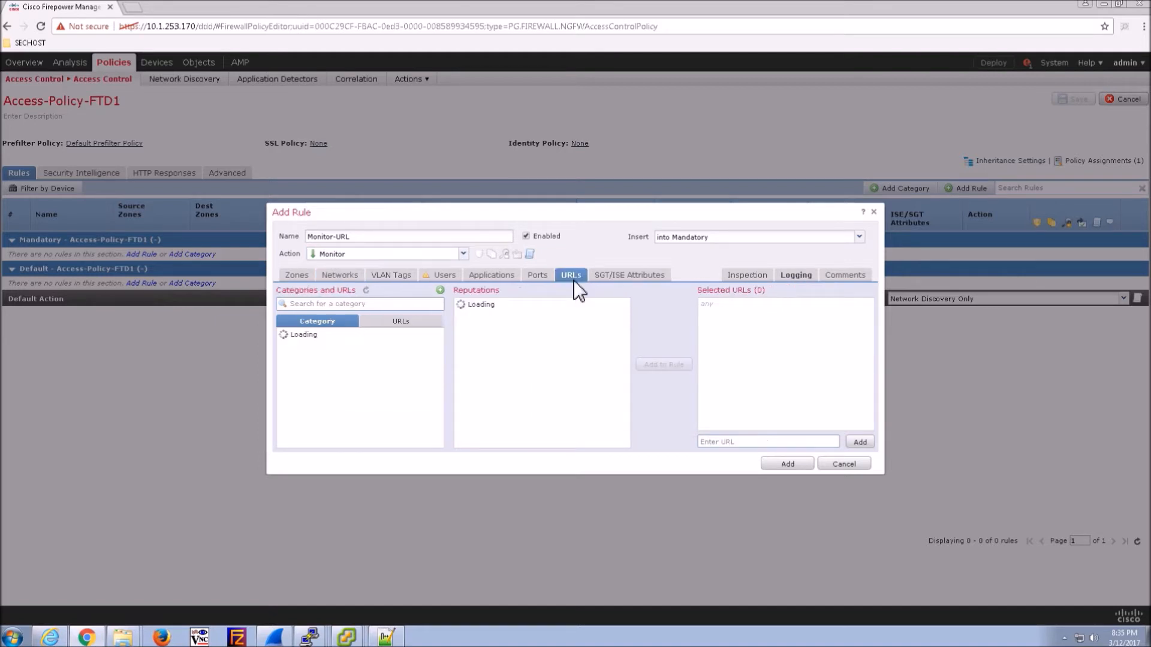
click(385, 349)
click(383, 335)
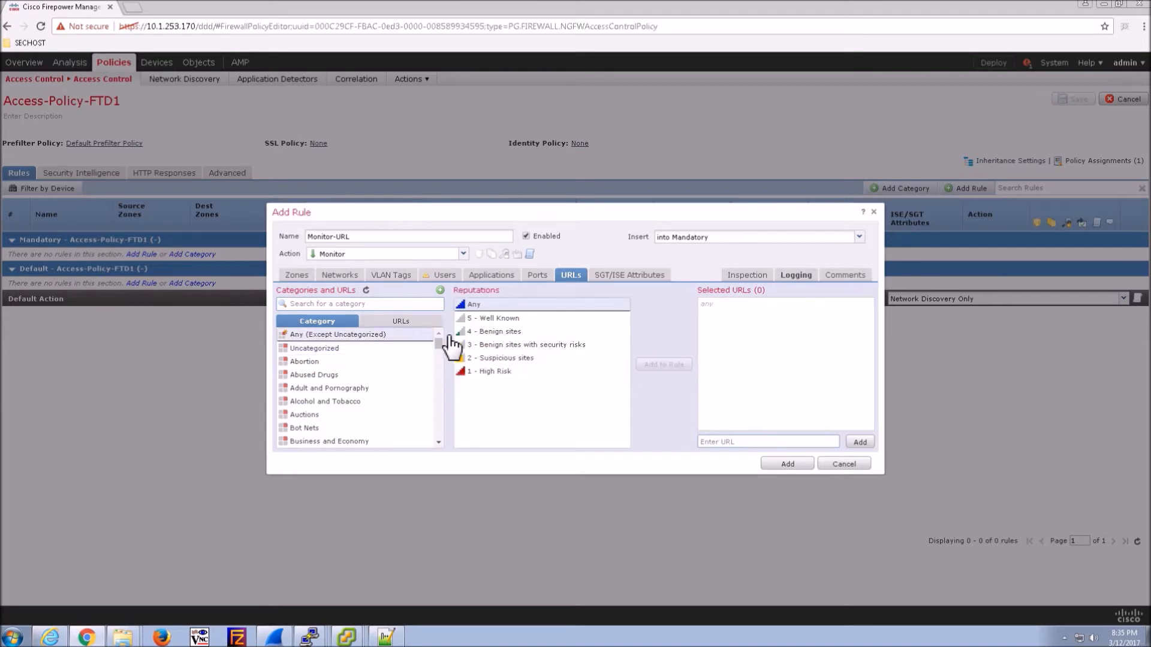
click(499, 320)
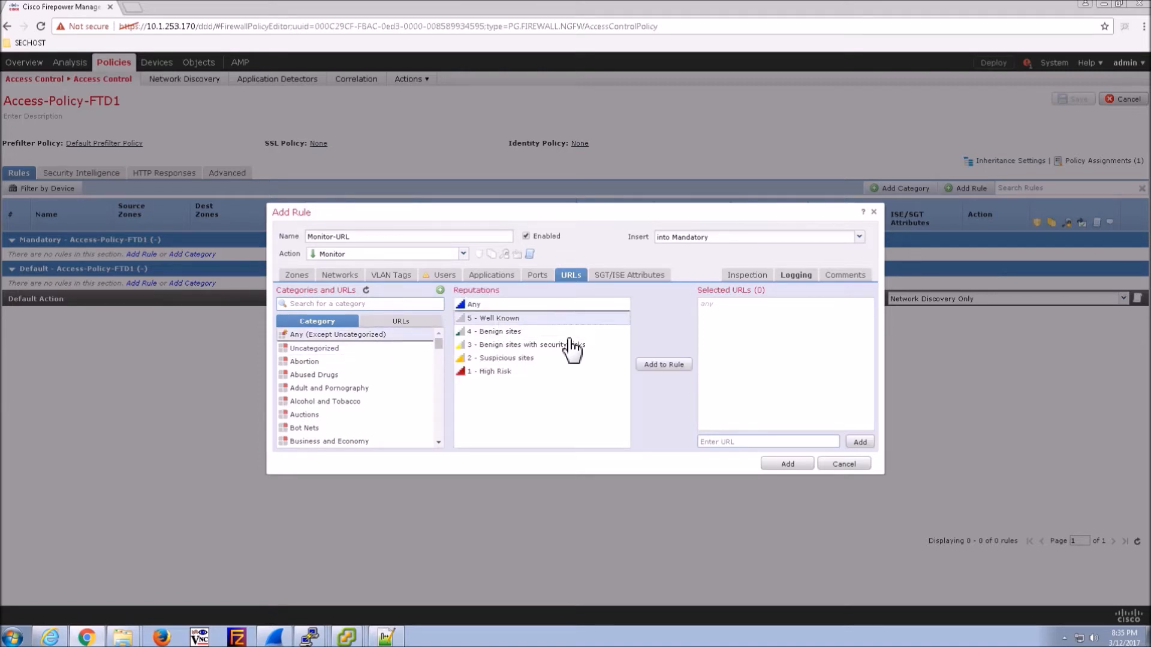
click(649, 364)
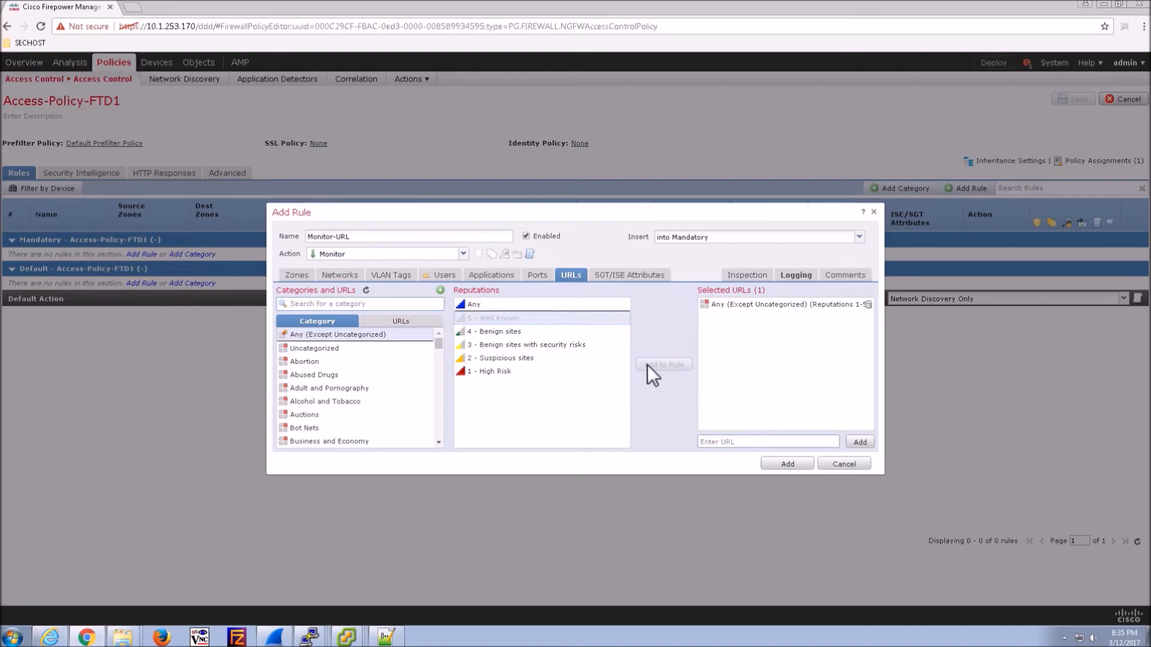
click(339, 350)
click(651, 365)
click(798, 277)
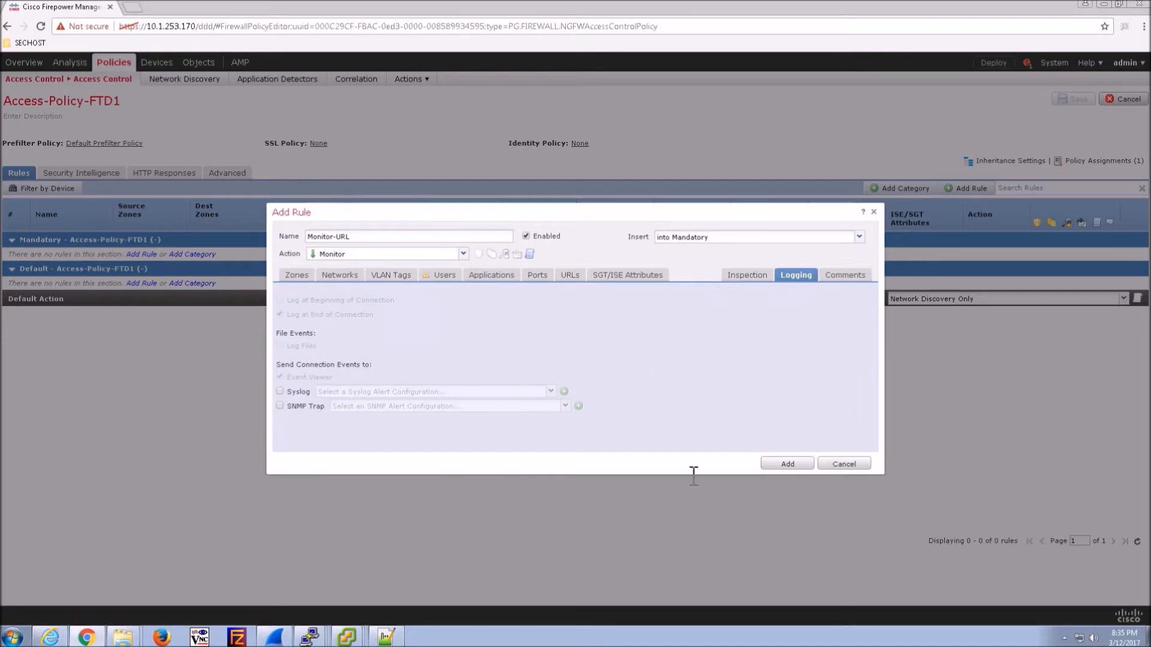
click(785, 465)
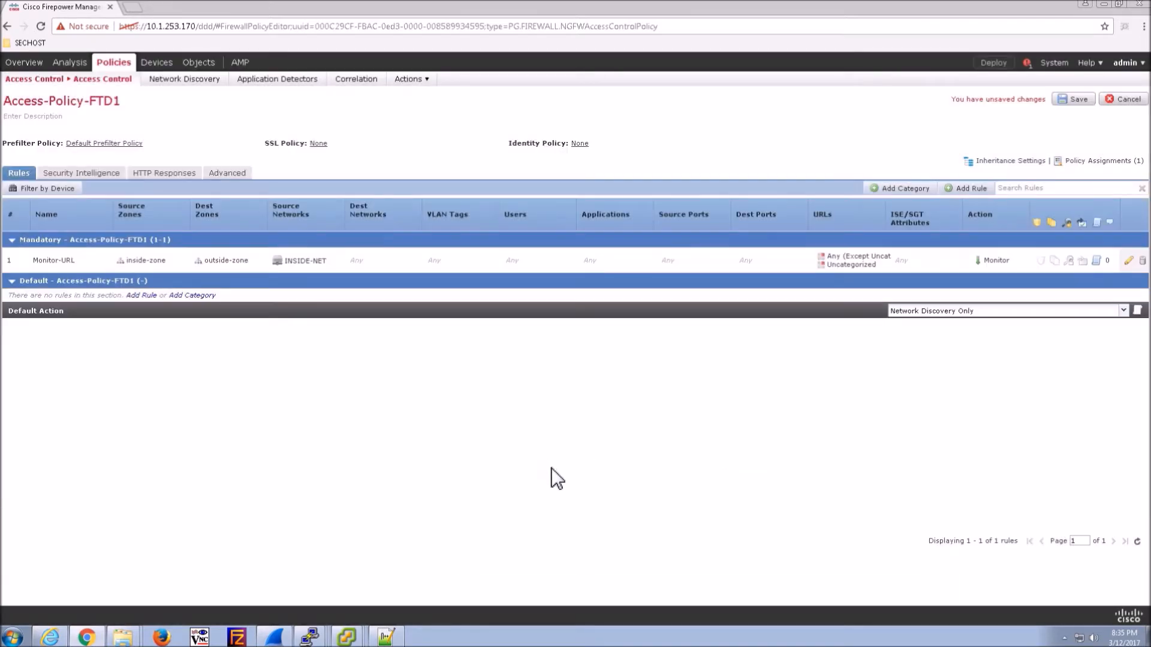
- Start a rule named Threat-Inspection from inside-zone to outside-zone with source network INSIDE-NET
click(970, 189)
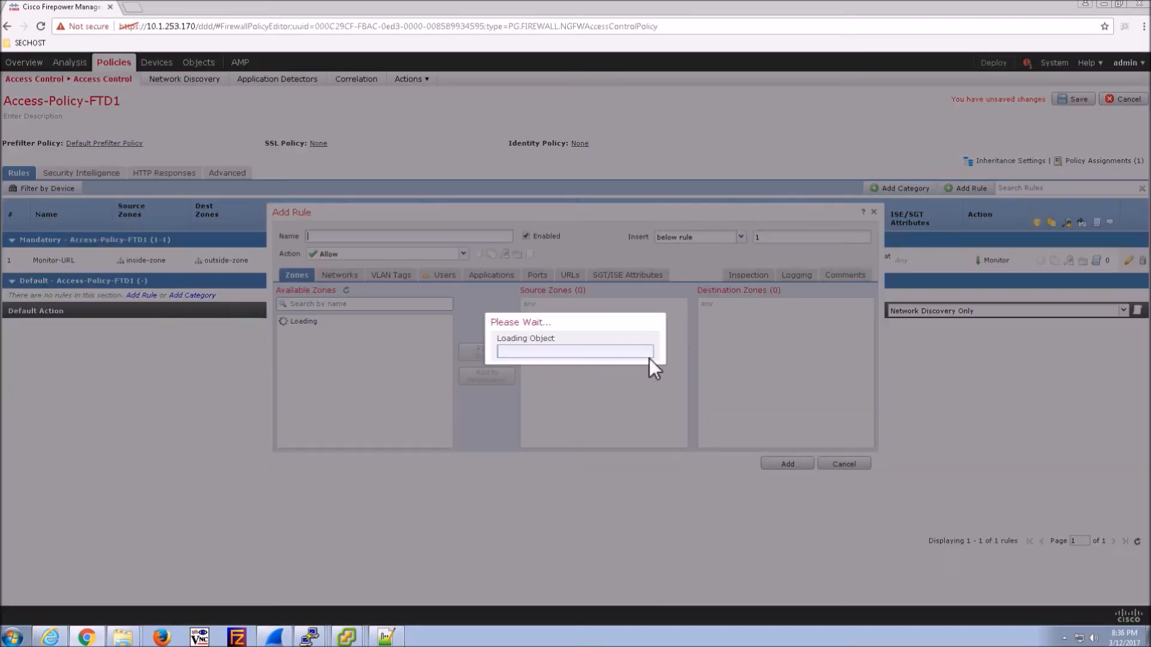
text(Threat-Inspection)
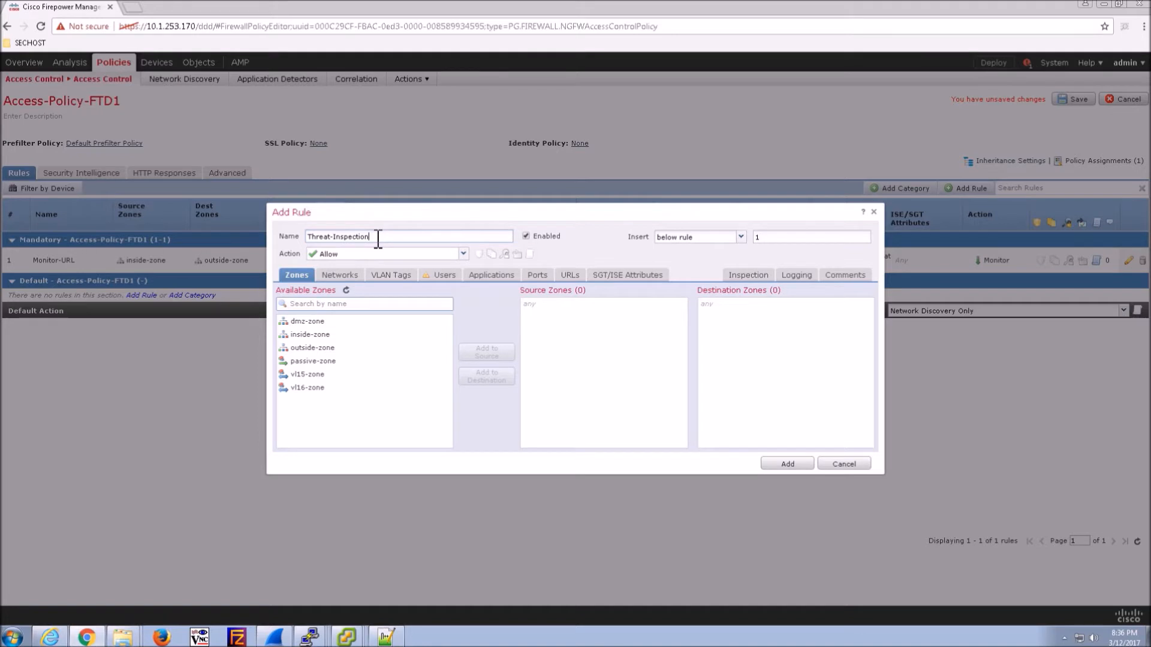
click(310, 335)
click(473, 354)
click(317, 349)
click(483, 378)
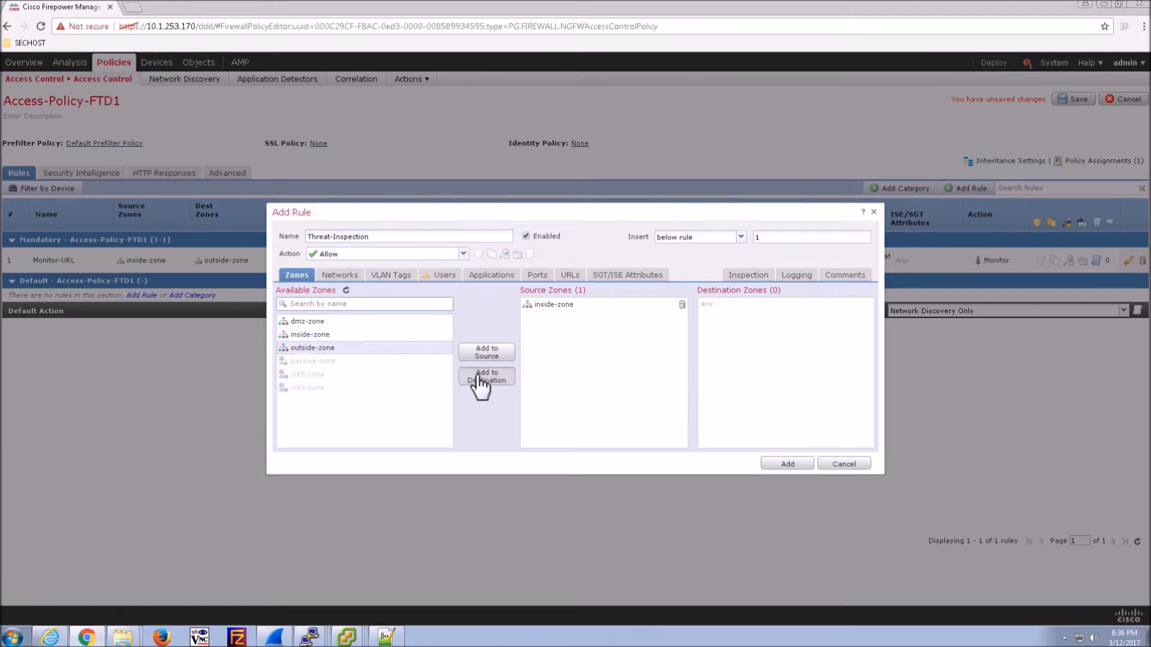
click(340, 276)
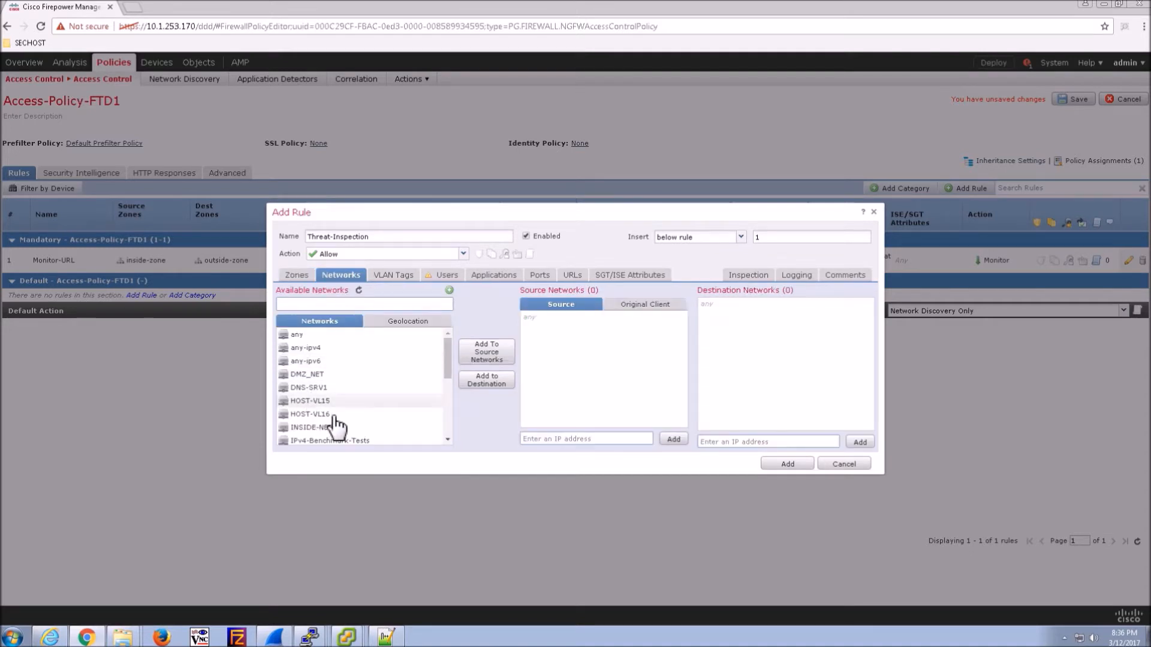
click(323, 427)
click(495, 357)
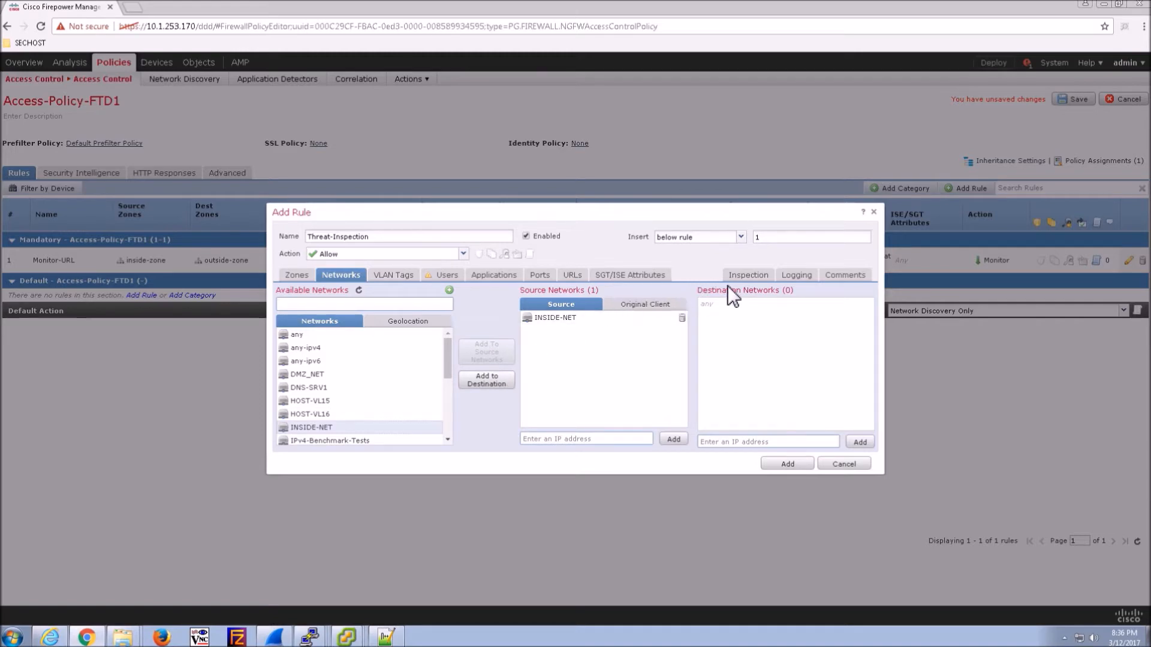
- Apply the Balanced Security and Connectivity intrusion policy and open the Default-Set variables for editing
click(748, 277)
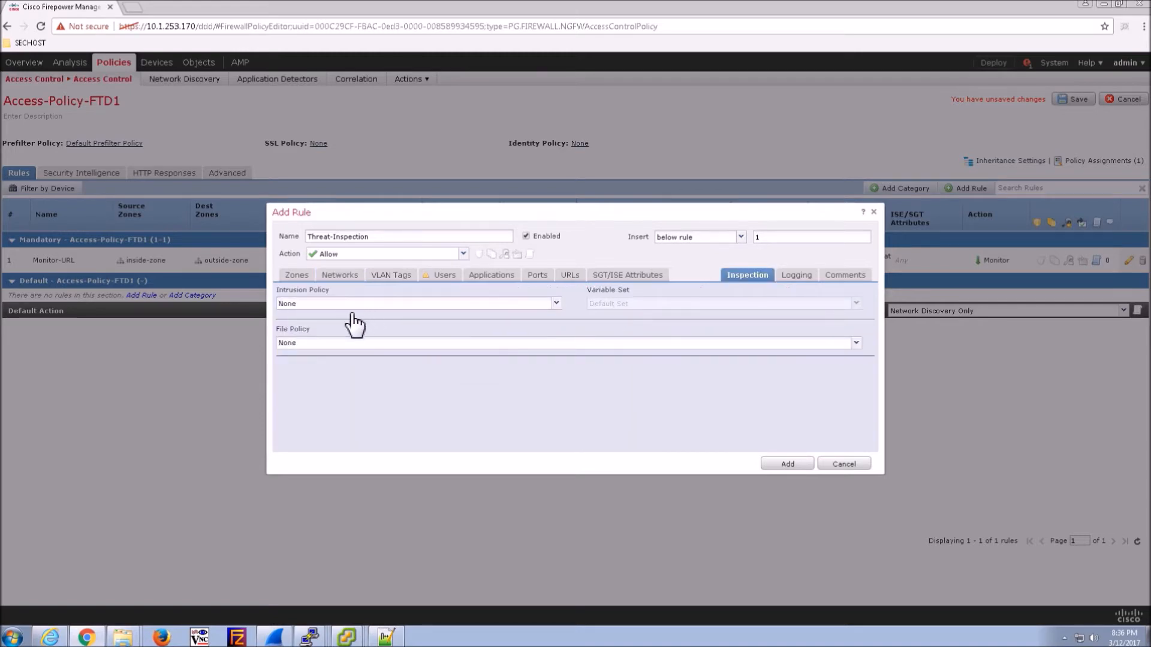
click(340, 303)
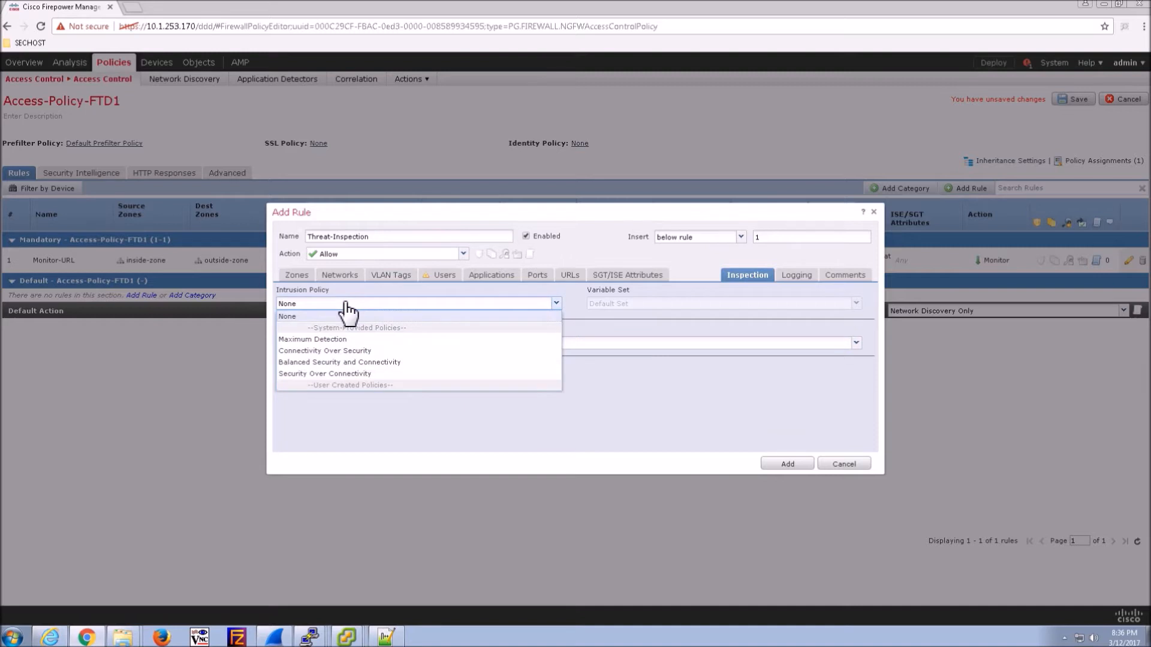
click(311, 363)
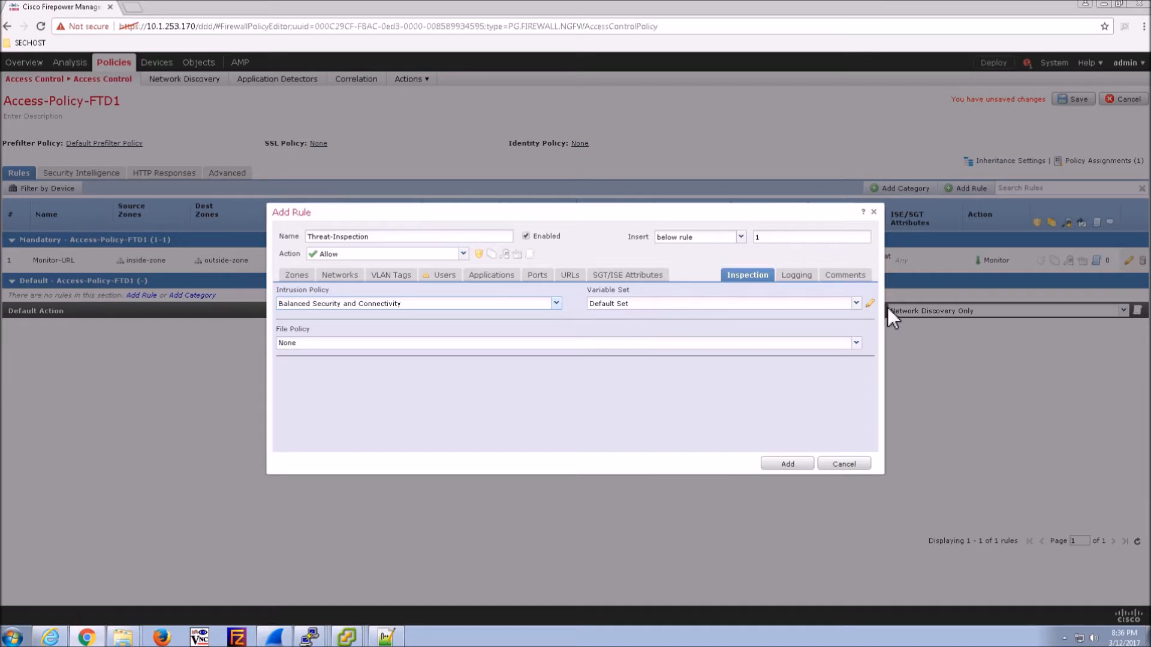
click(870, 304)
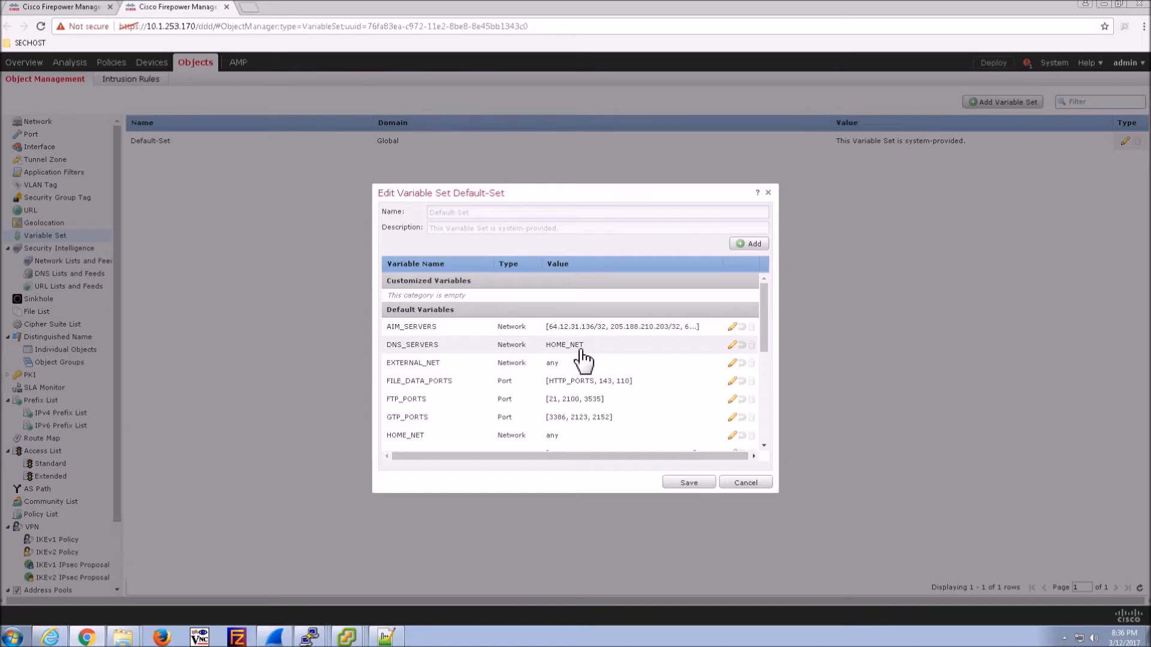
- Change DNS_SERVERS from HOME_NET to DNS-SRV1
click(732, 345)
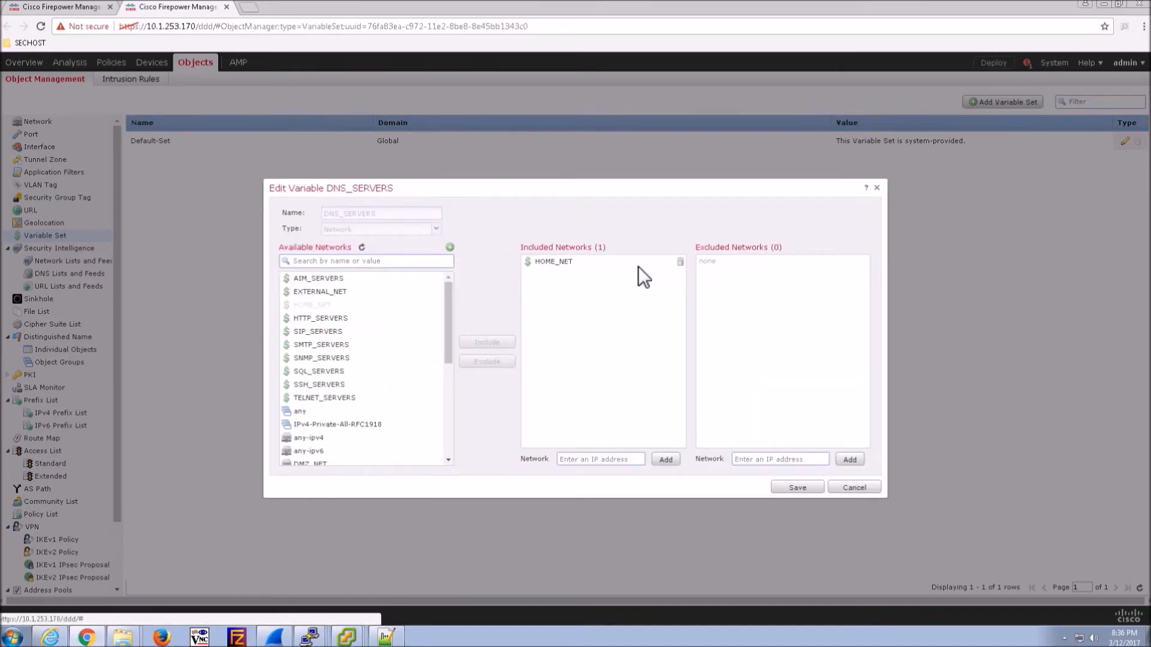
click(681, 263)
drag(451, 339, 455, 379)
click(322, 383)
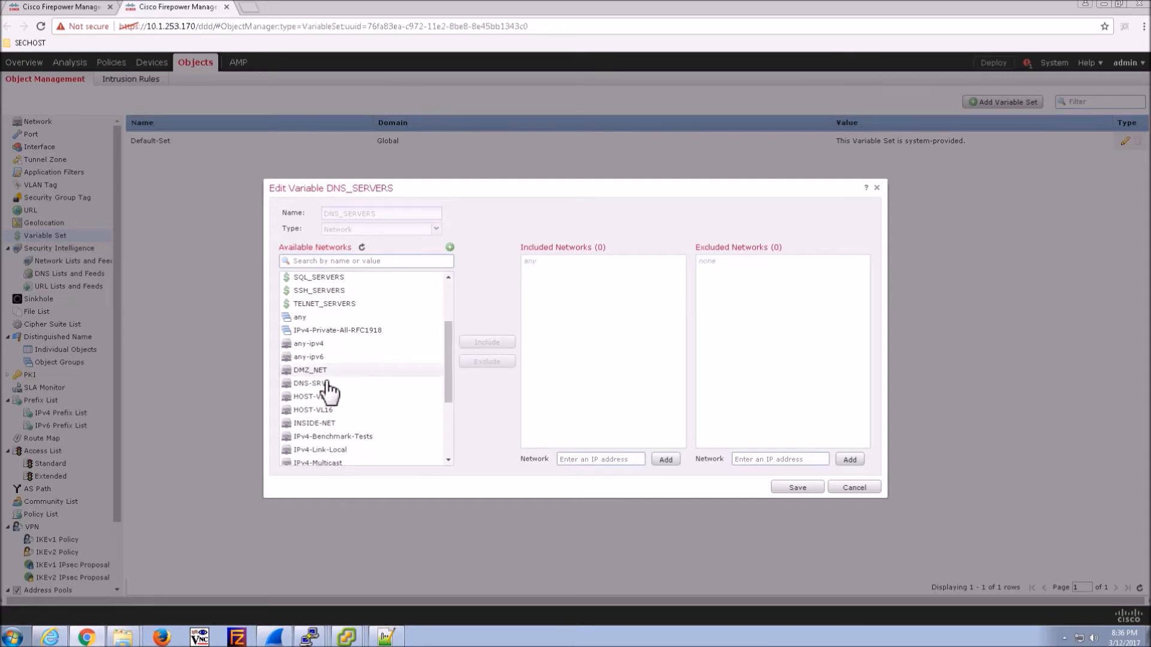
click(487, 344)
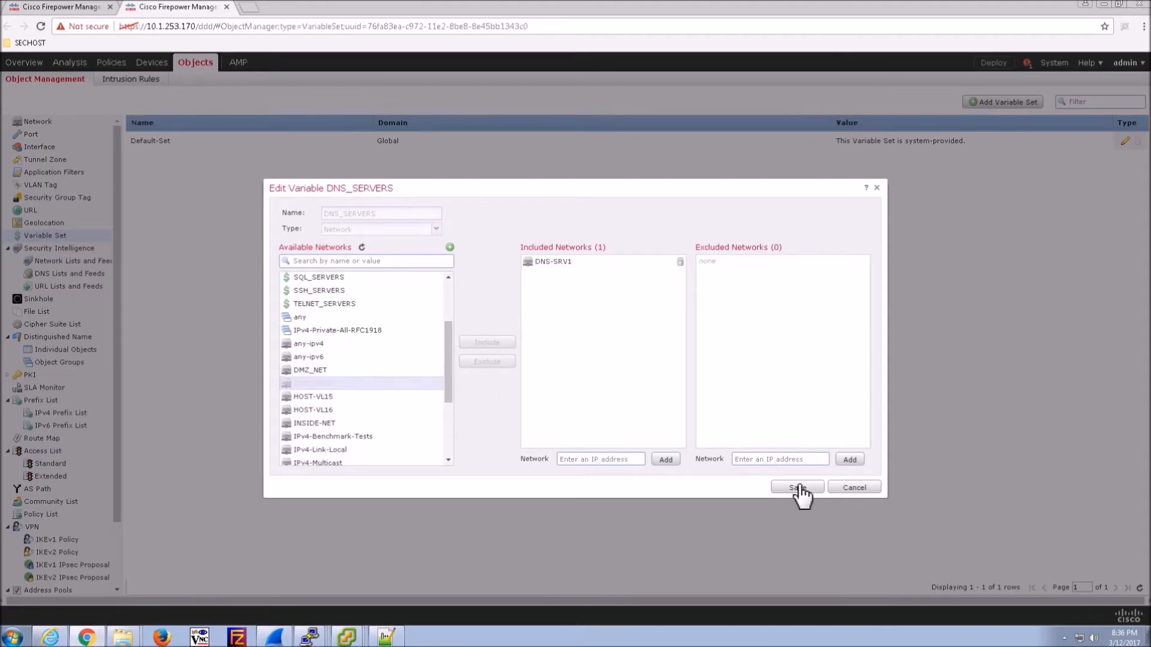
click(797, 488)
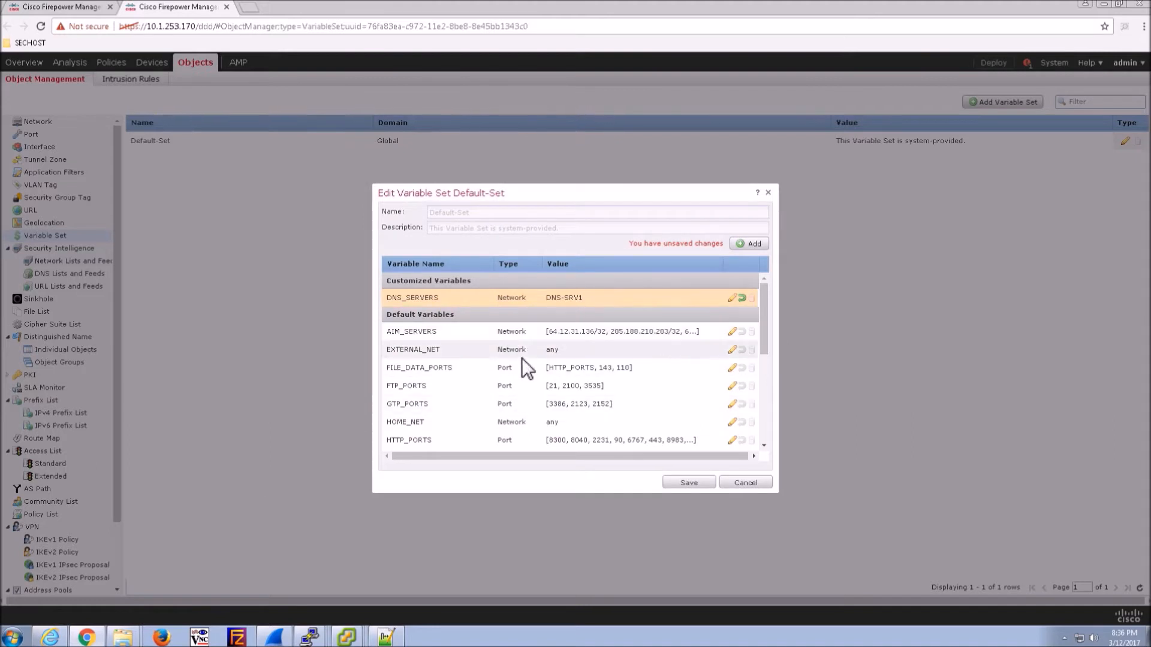
- Set HOME_NET to INSIDE-NET and DMZ_NET
double_click(541, 422)
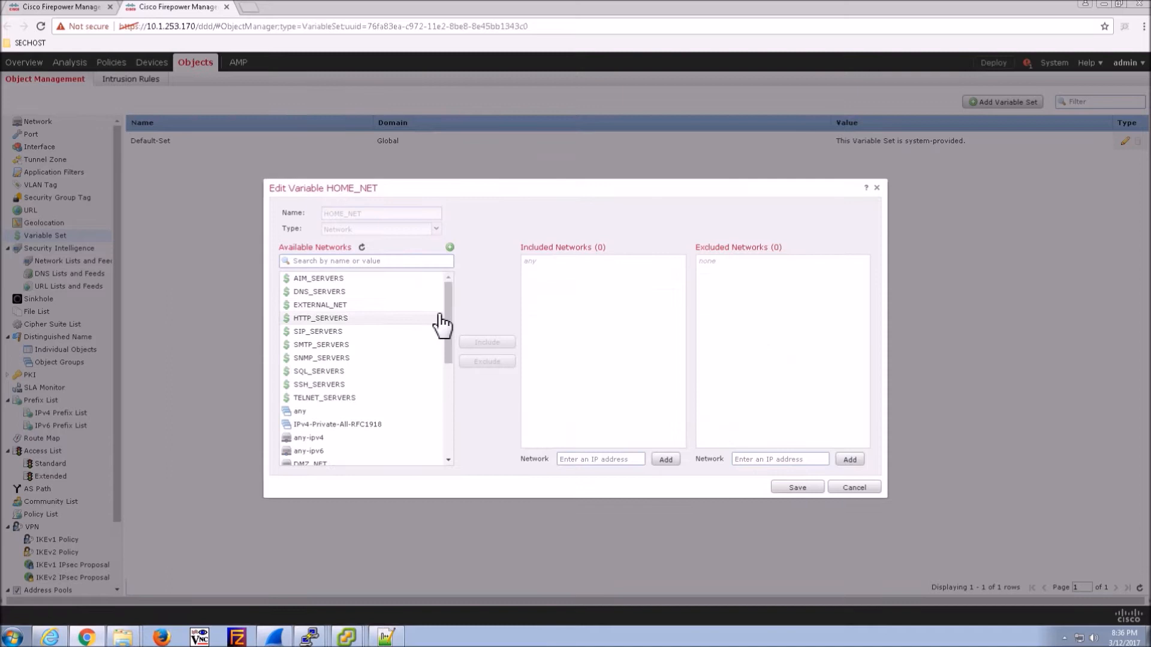
drag(448, 325, 458, 377)
click(331, 402)
click(484, 345)
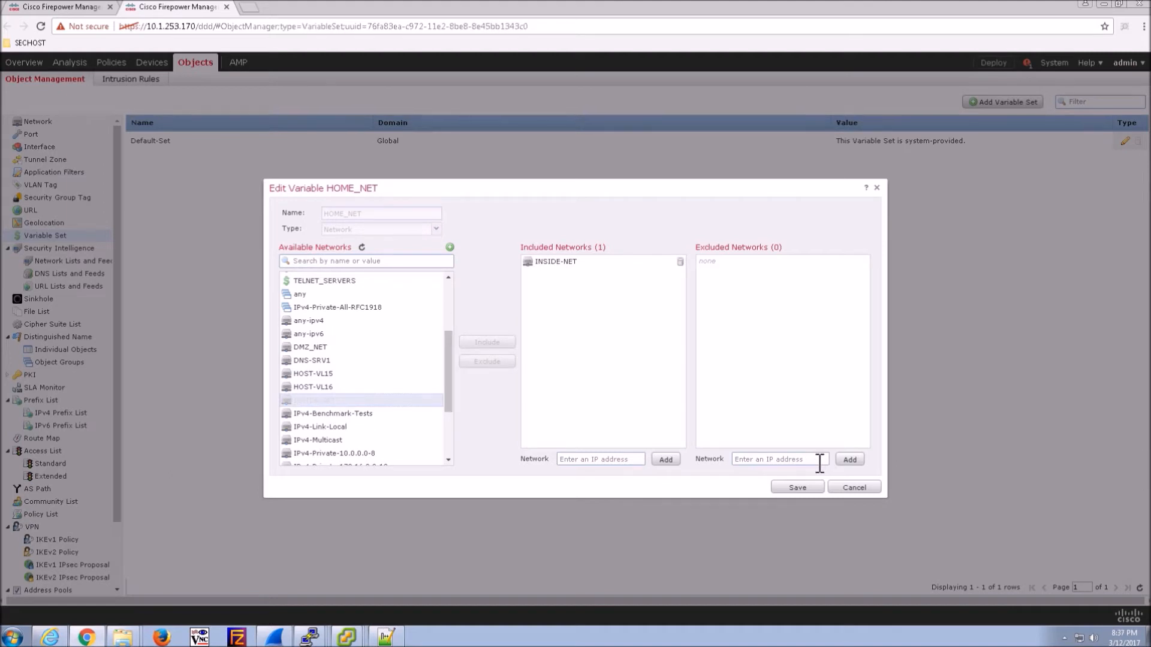
click(322, 350)
click(488, 343)
click(797, 487)
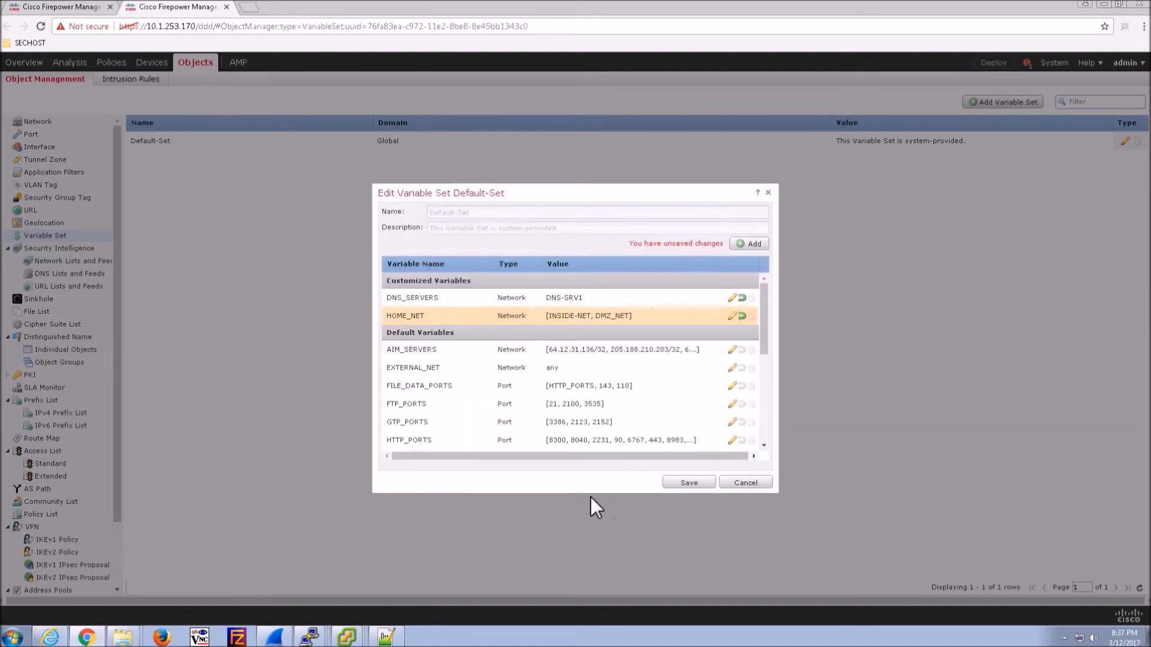
- Save the Default-Set variable set and accept the policy reapply warning
drag(763, 336, 767, 393)
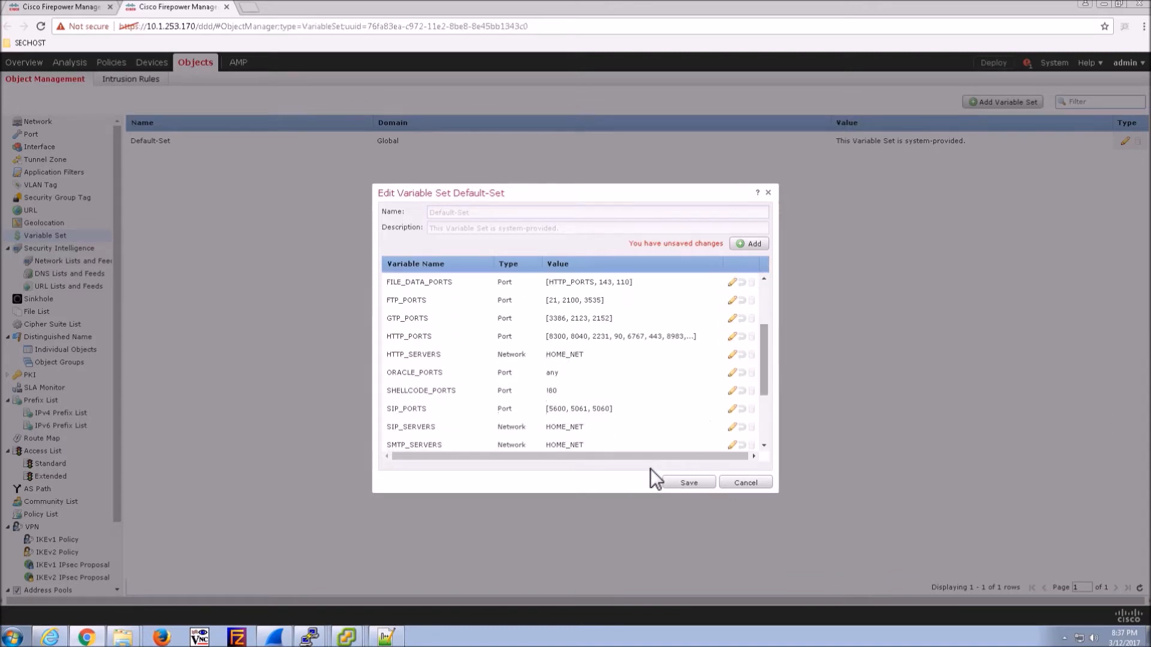
click(680, 483)
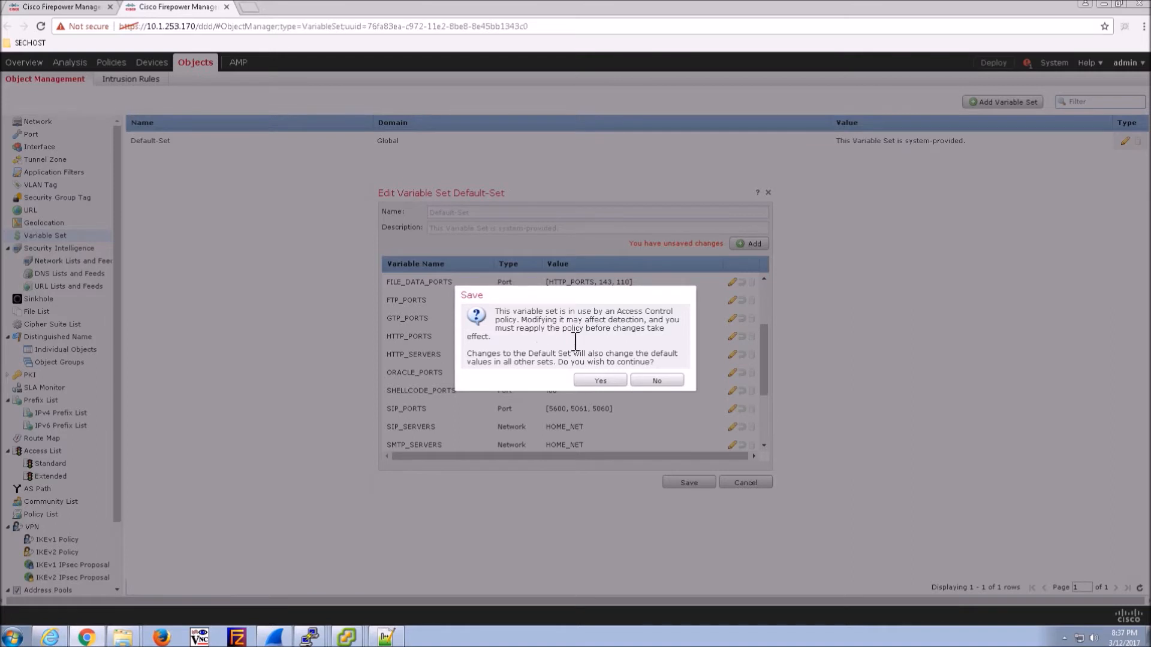
click(615, 384)
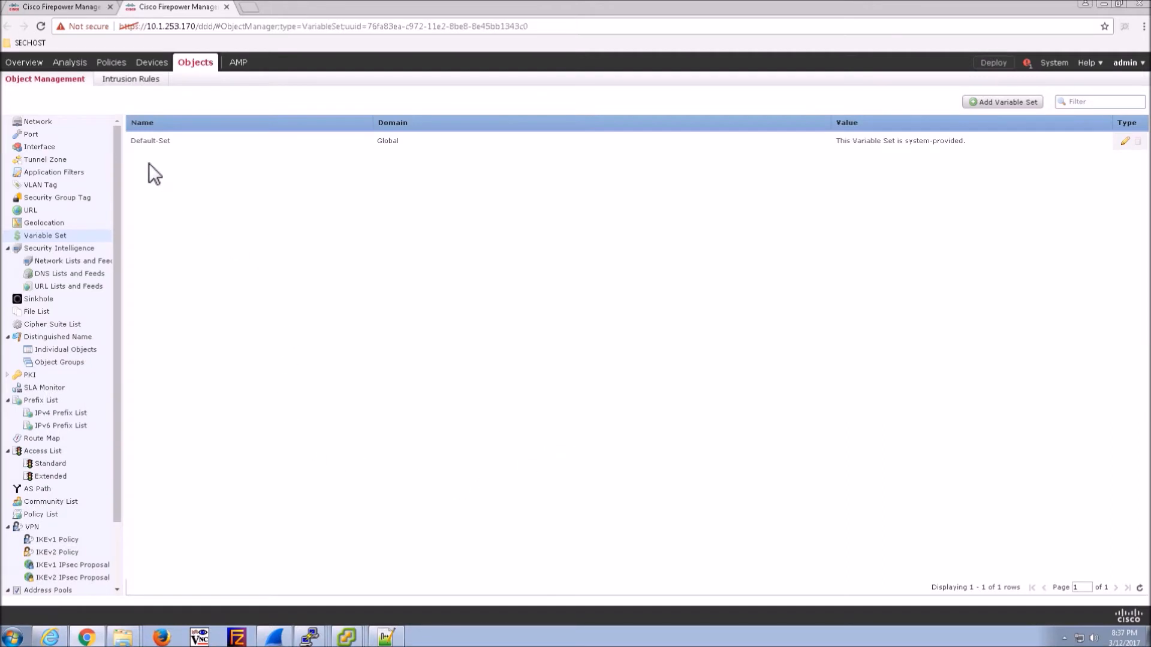
- Add the Threat-Inspection rule with logging at the beginning of the connection
click(227, 7)
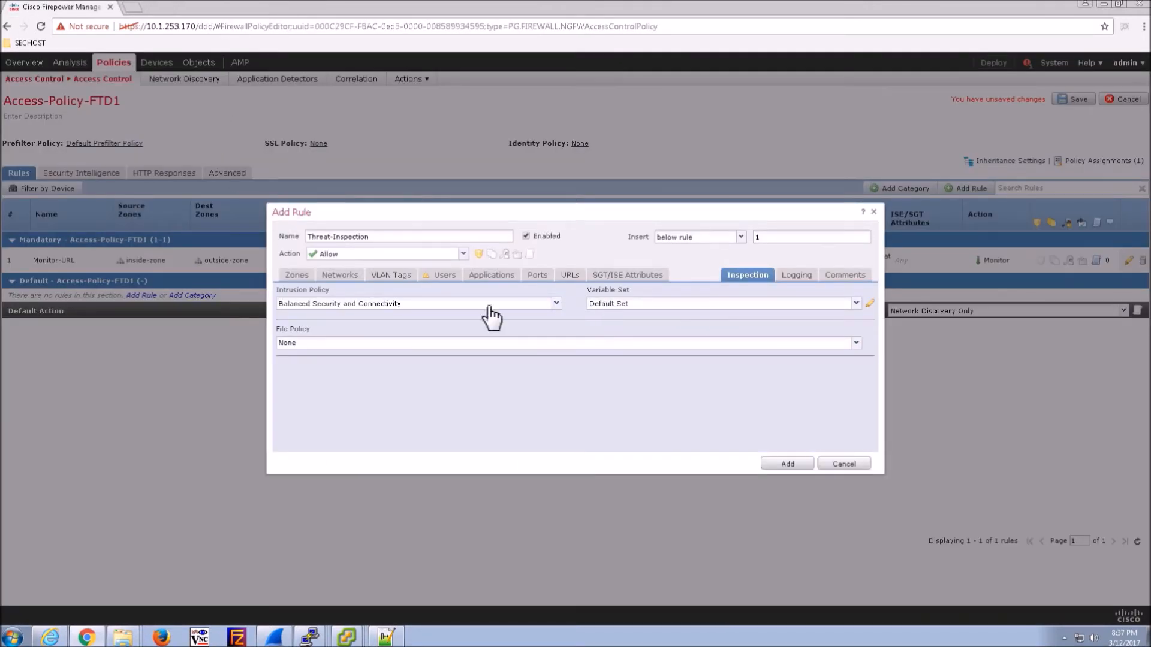
click(795, 276)
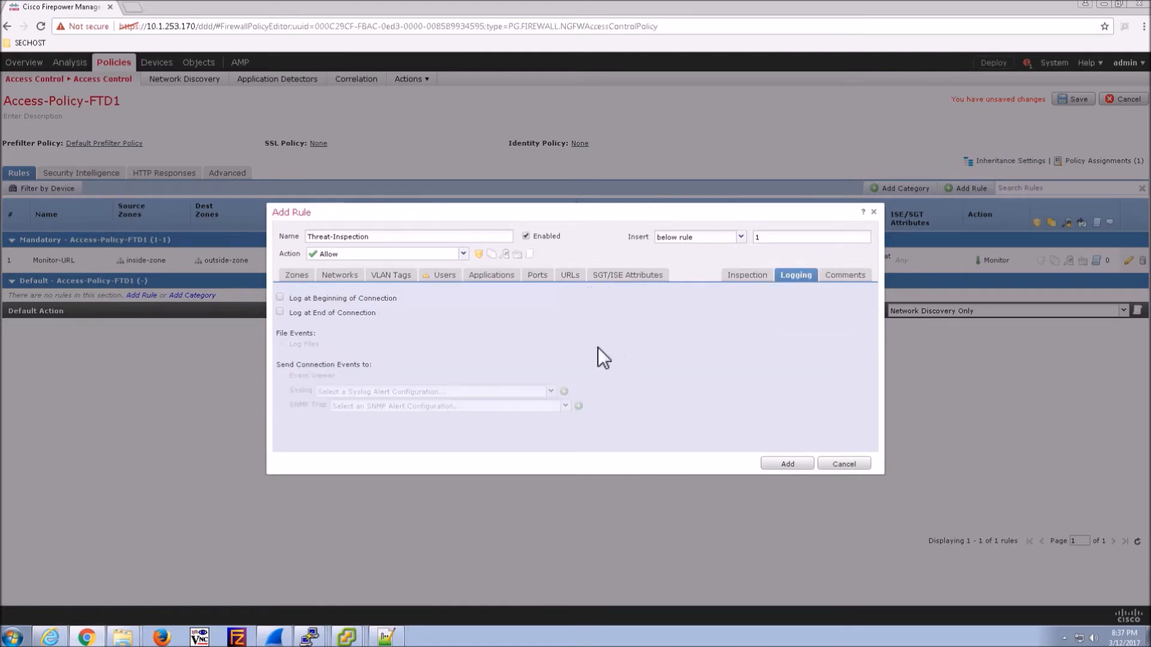
click(281, 298)
click(787, 464)
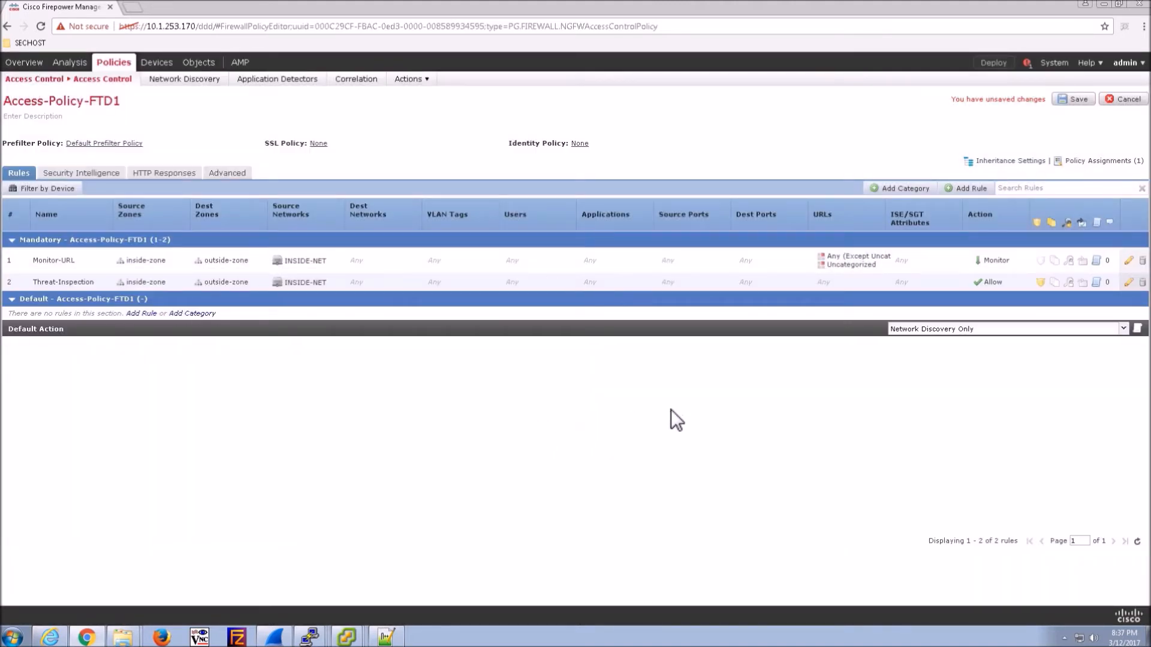
- Set the default action to Block All Traffic with beginning-of-connection logging, and save the policy
click(1072, 329)
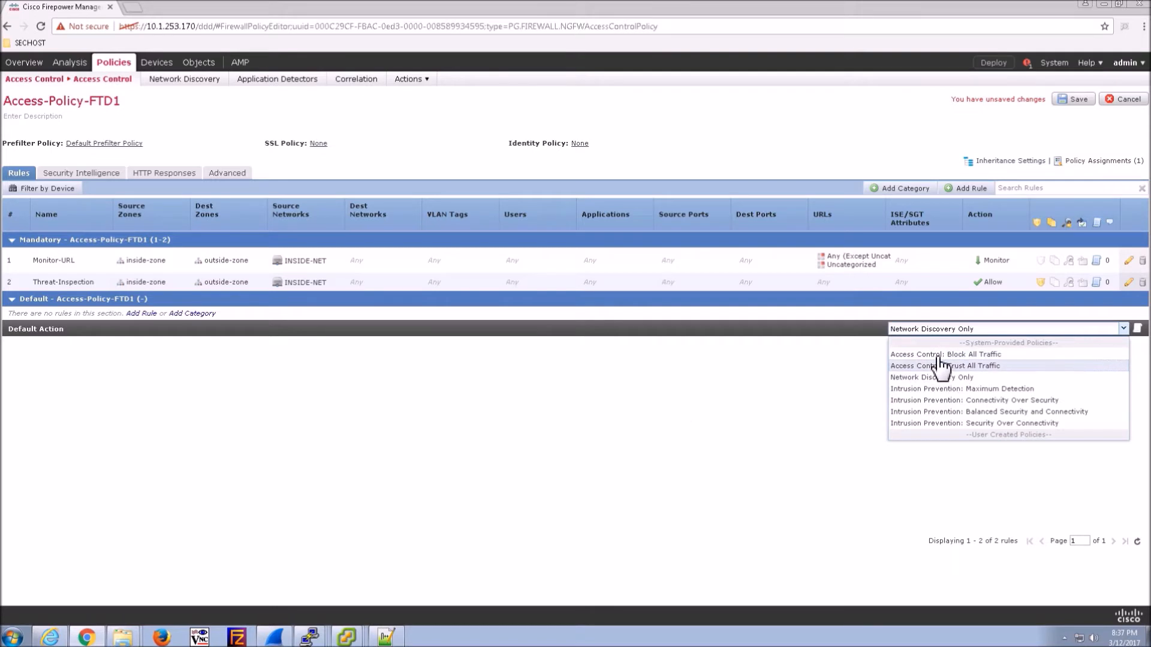
click(976, 354)
click(1137, 329)
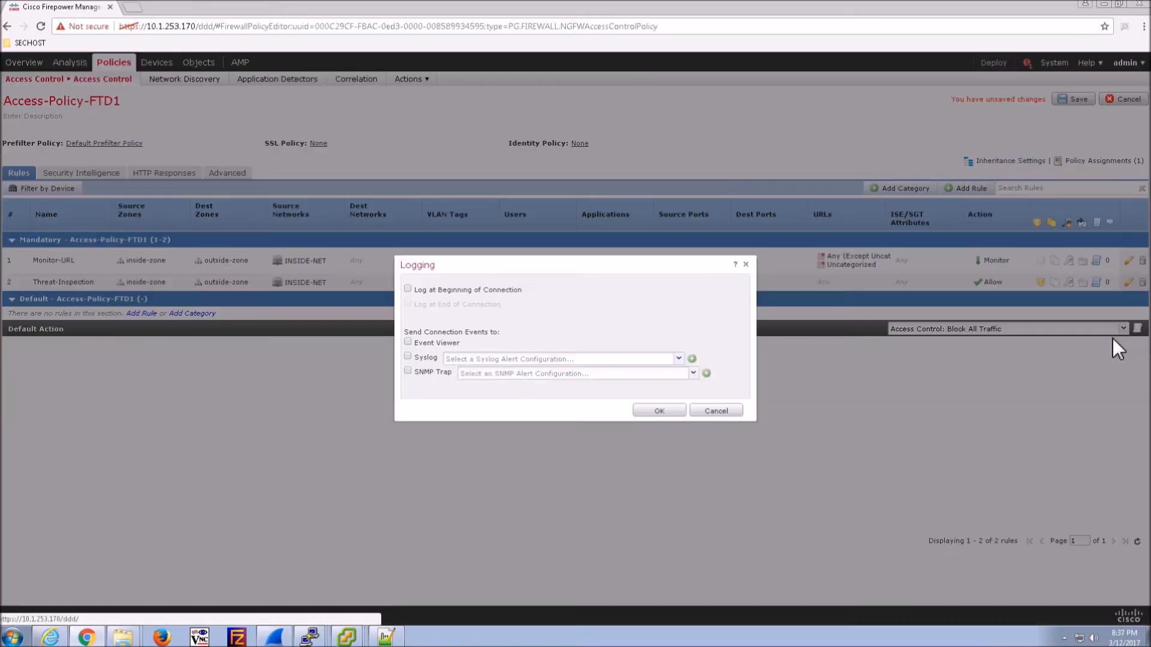
click(419, 292)
click(650, 411)
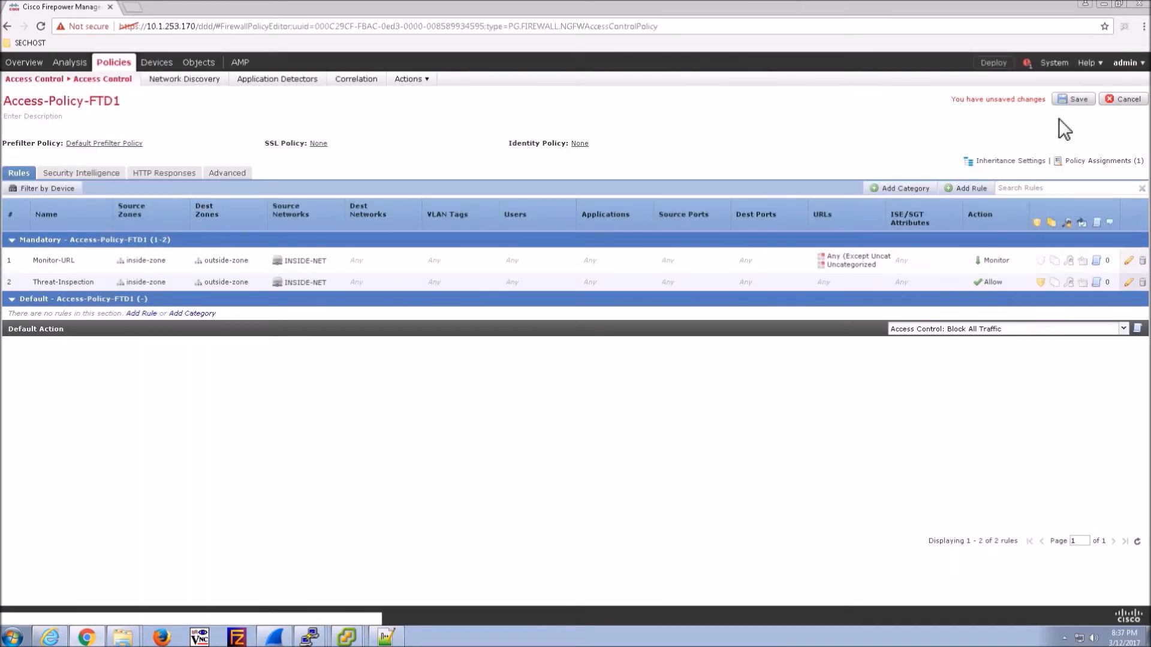
click(1074, 99)
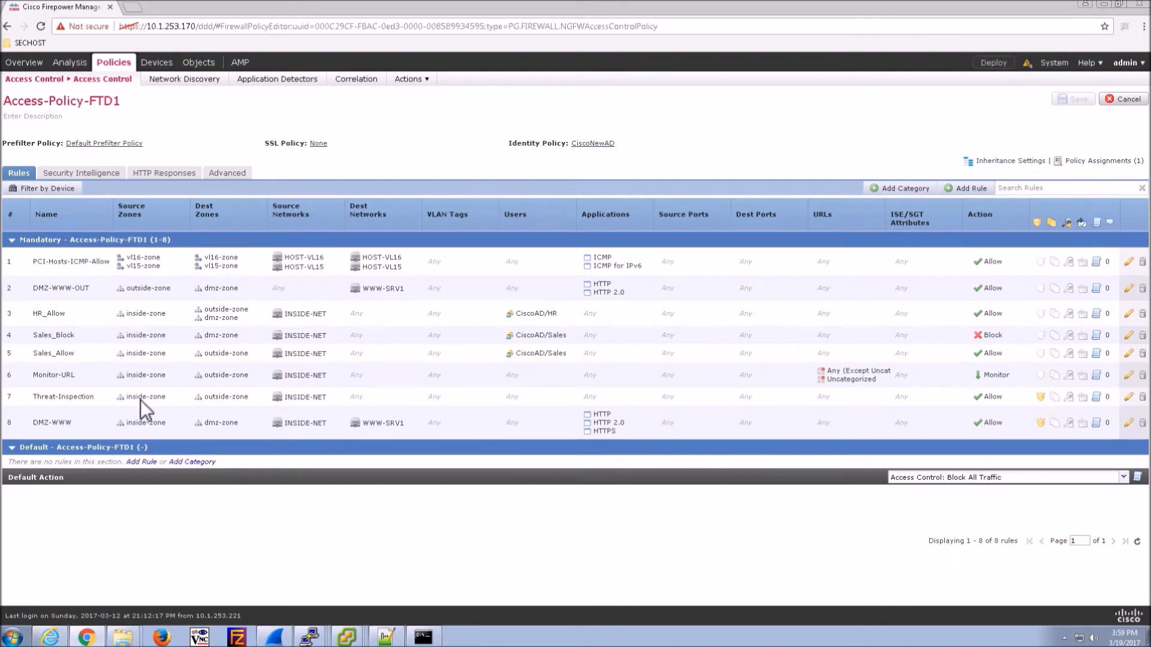
- Blacklist the Security Intelligence network feeds from Attackers through Tor_exit_node
click(83, 174)
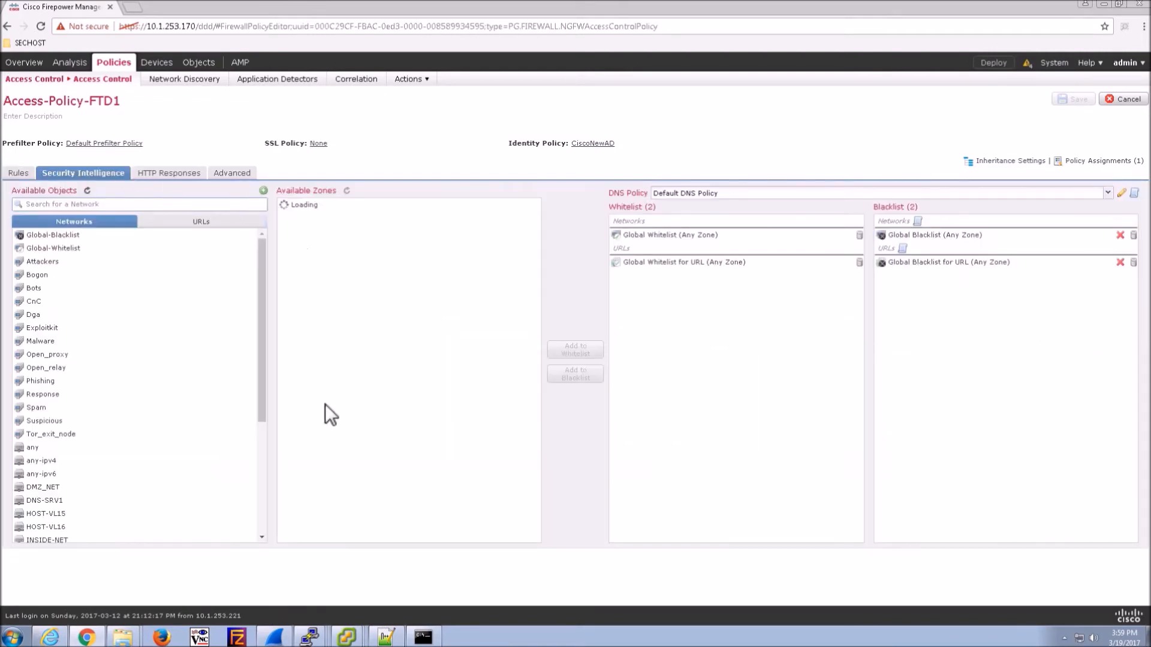
click(64, 262)
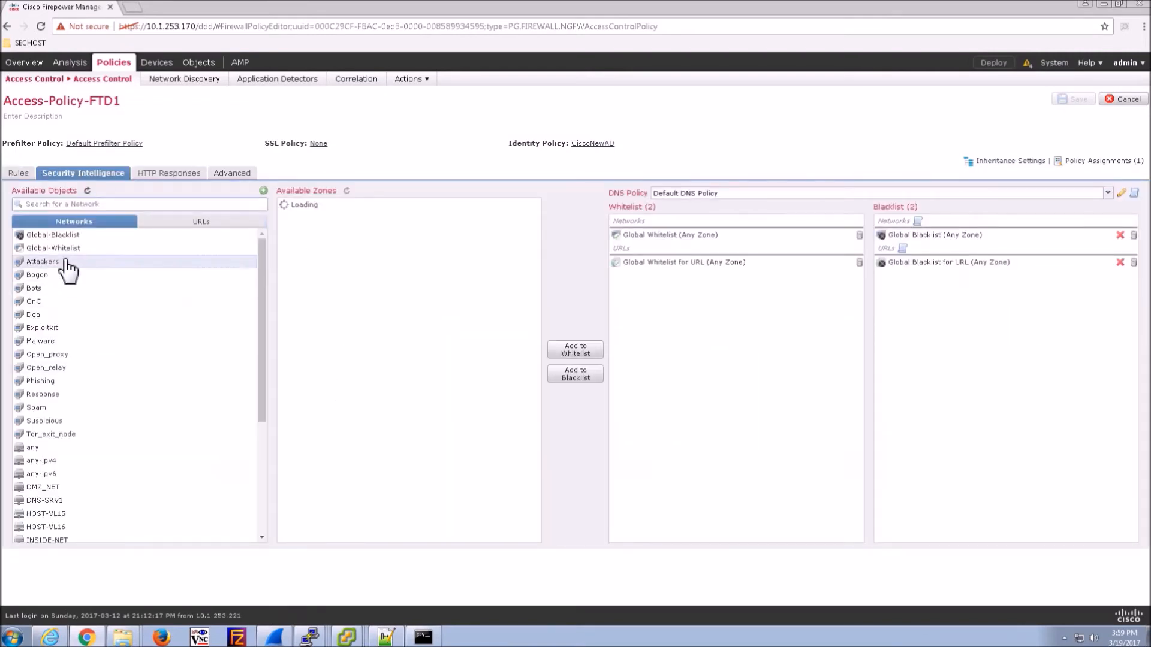
key(shift+Down)
key(shift+Down)
key(shift+Down)
key(shift+Down)
key(shift+Down)
key(shift+Down)
key(shift+Down)
key(shift+Down)
key(shift+Down)
key(shift+Down)
key(shift+Down)
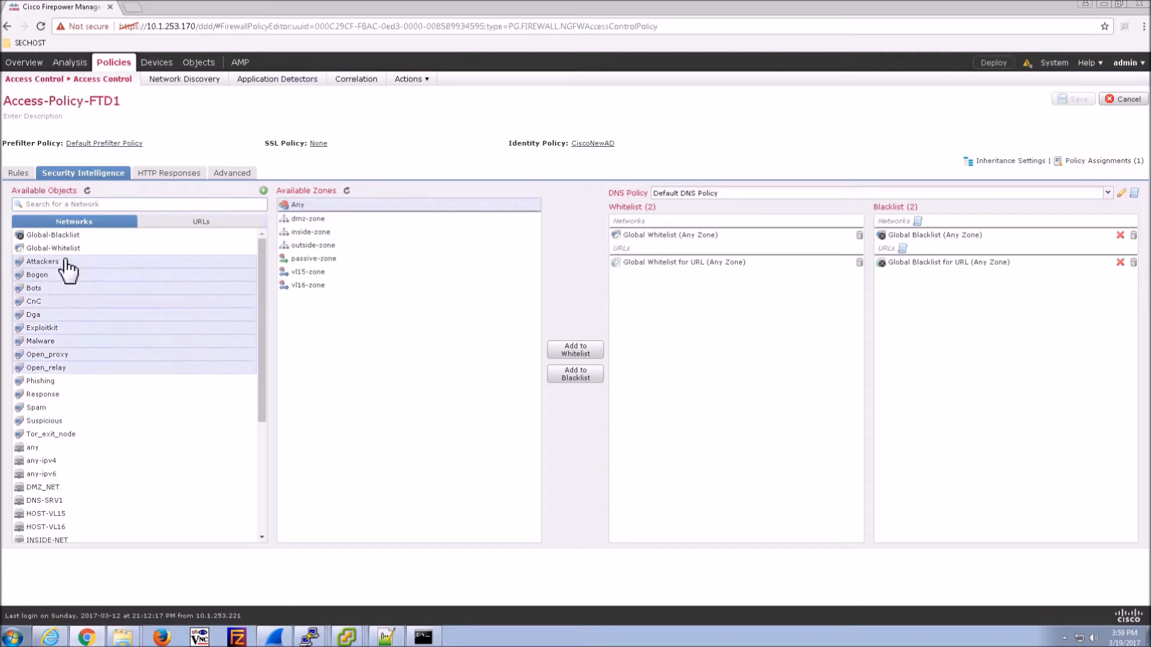
key(shift+Down)
key(shift+Down)
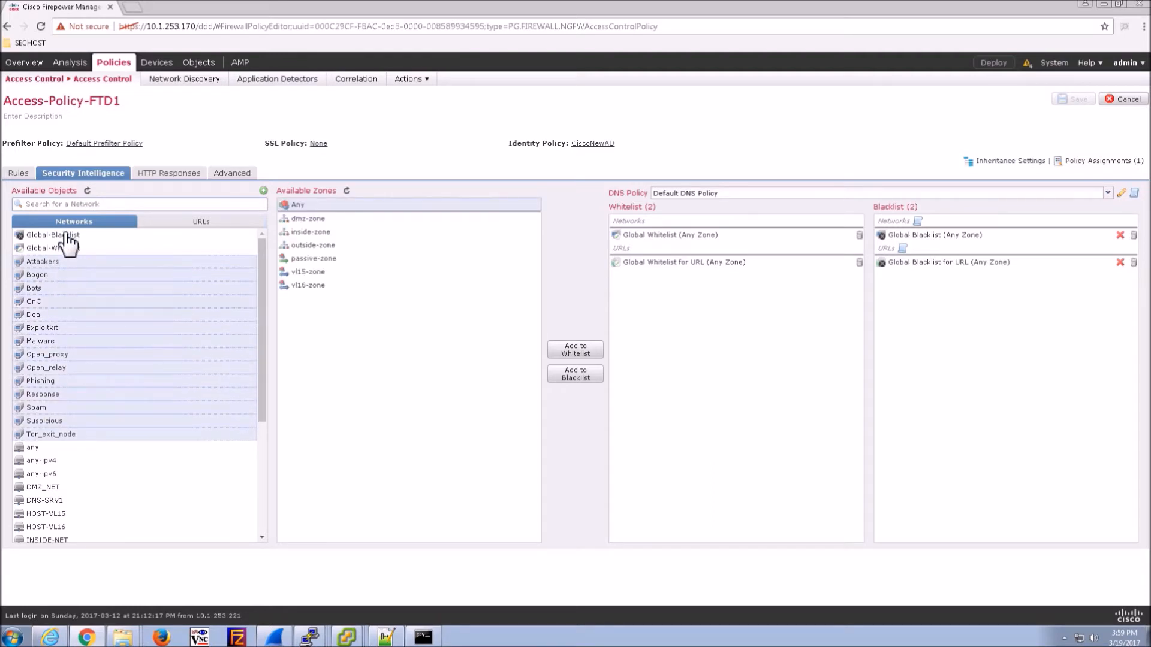
click(577, 375)
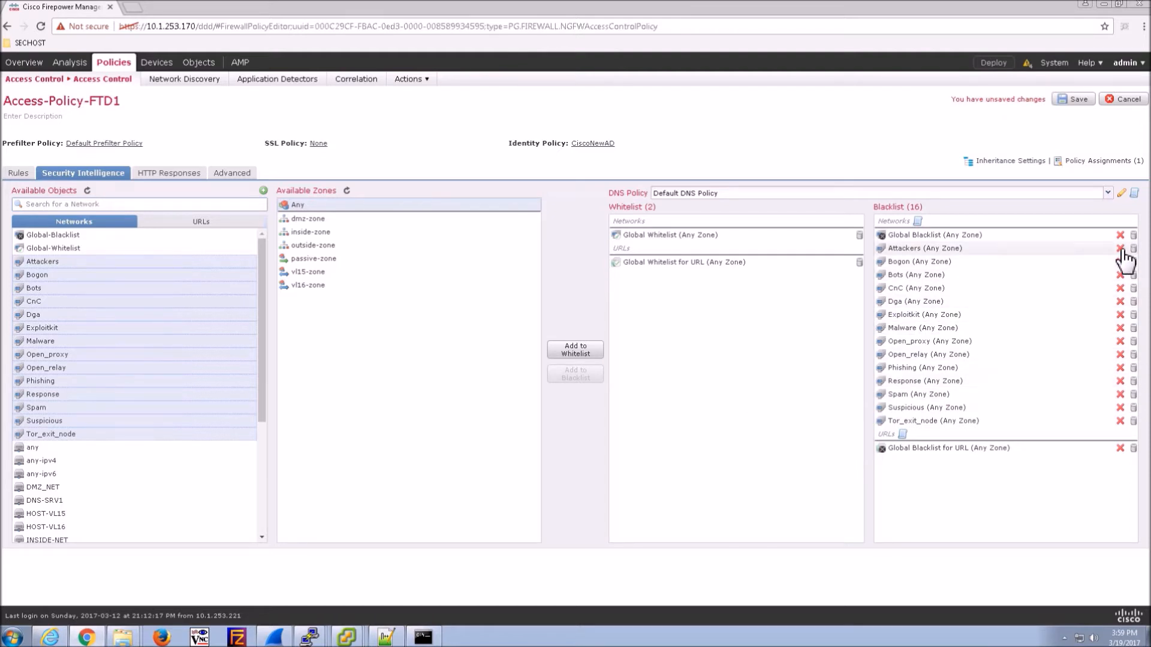
- Blacklist all URL intelligence feeds set to Block, and save the policy
click(211, 222)
click(51, 265)
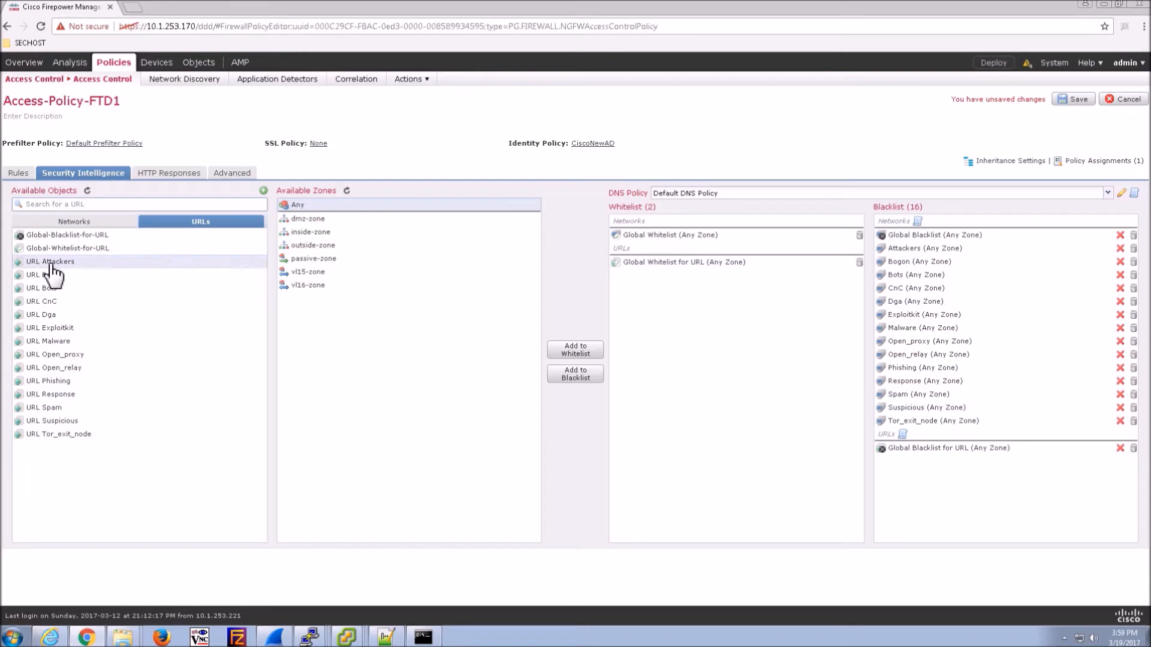
key(shift+Down)
key(shift+Down)
key(shift+Down)
key(shift+Down)
key(shift+Down)
key(shift+Down)
key(shift+Down)
key(shift+Down)
key(shift+Down)
key(shift+Down)
key(shift+Down)
key(shift+Down)
key(shift+Down)
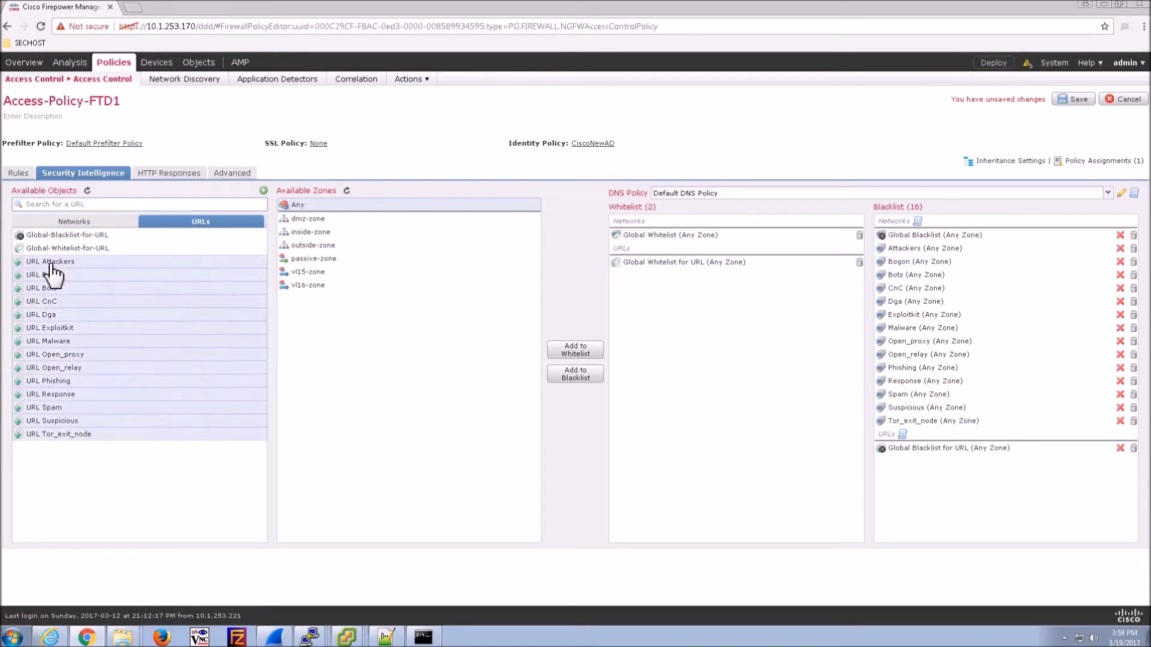
click(579, 377)
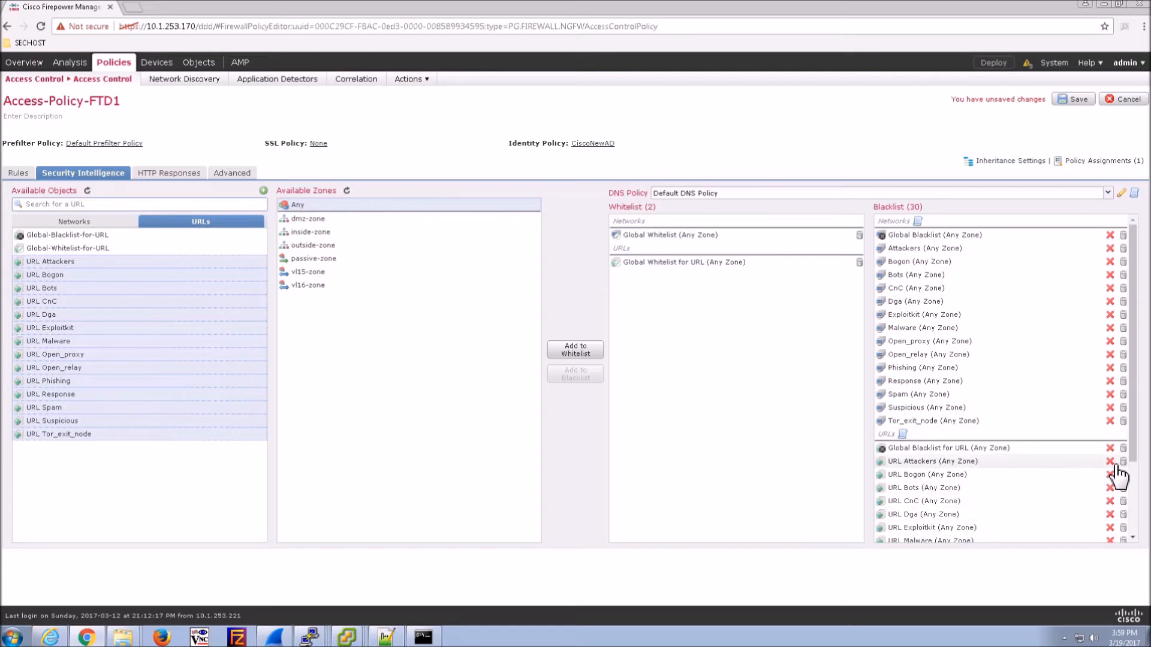
right_click(1110, 468)
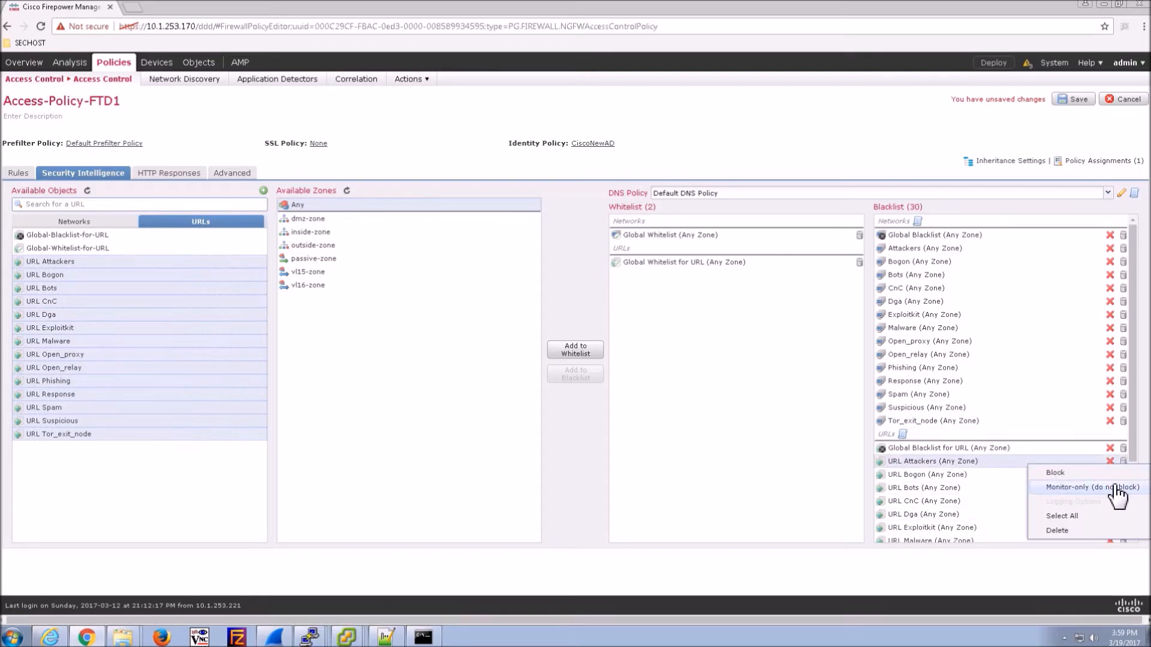
click(1055, 474)
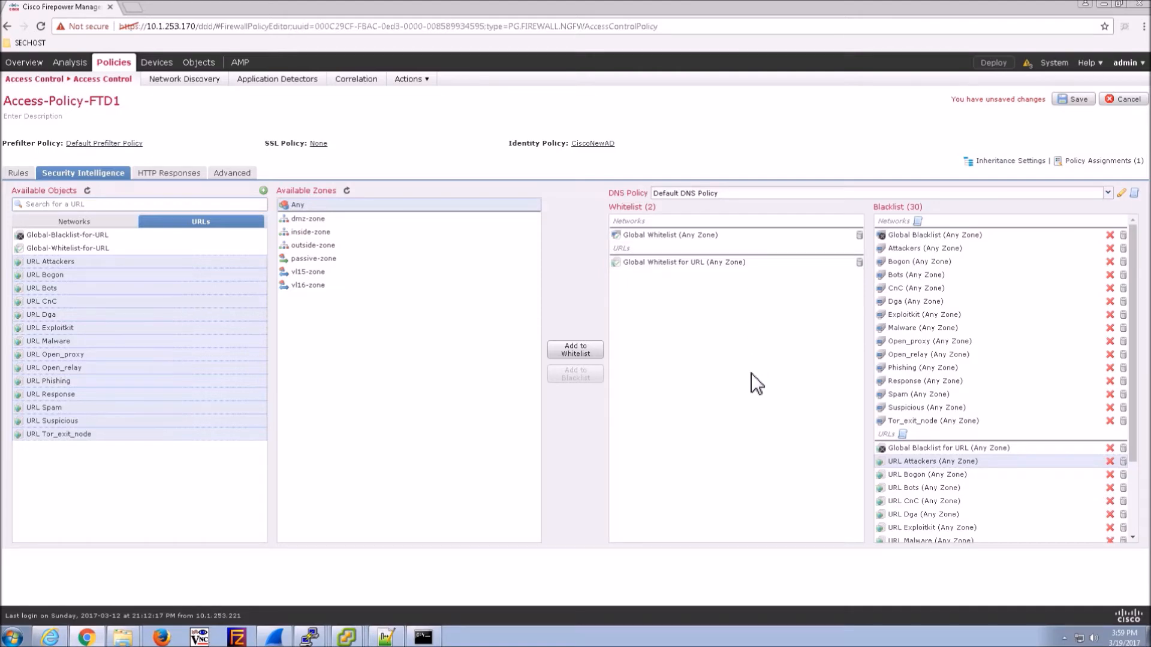
click(1078, 100)
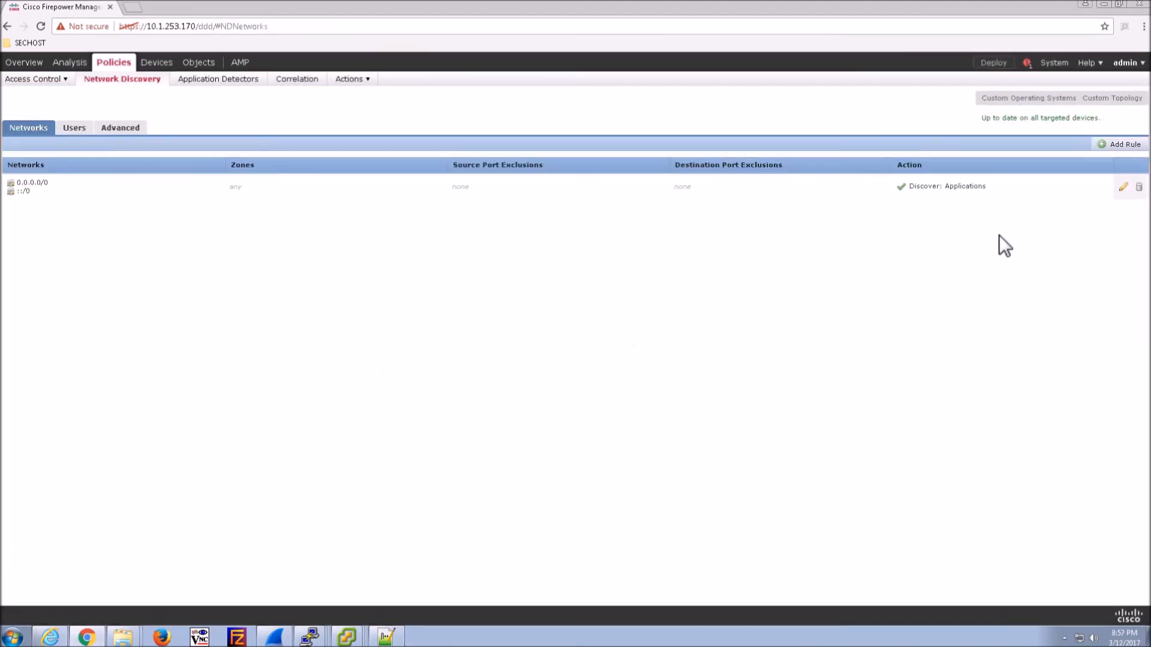
- Replace the discovery rule's 0.0.0.0/0 and ::/0 networks with INSIDE-NET and DMZ_NET
click(1123, 187)
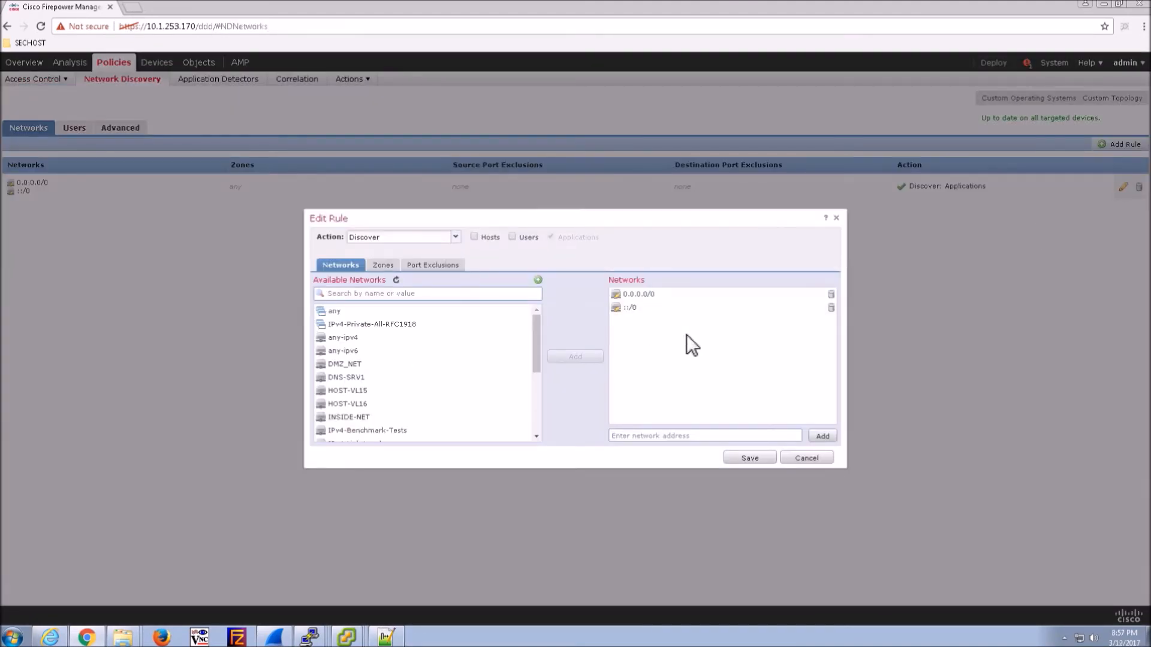
click(831, 295)
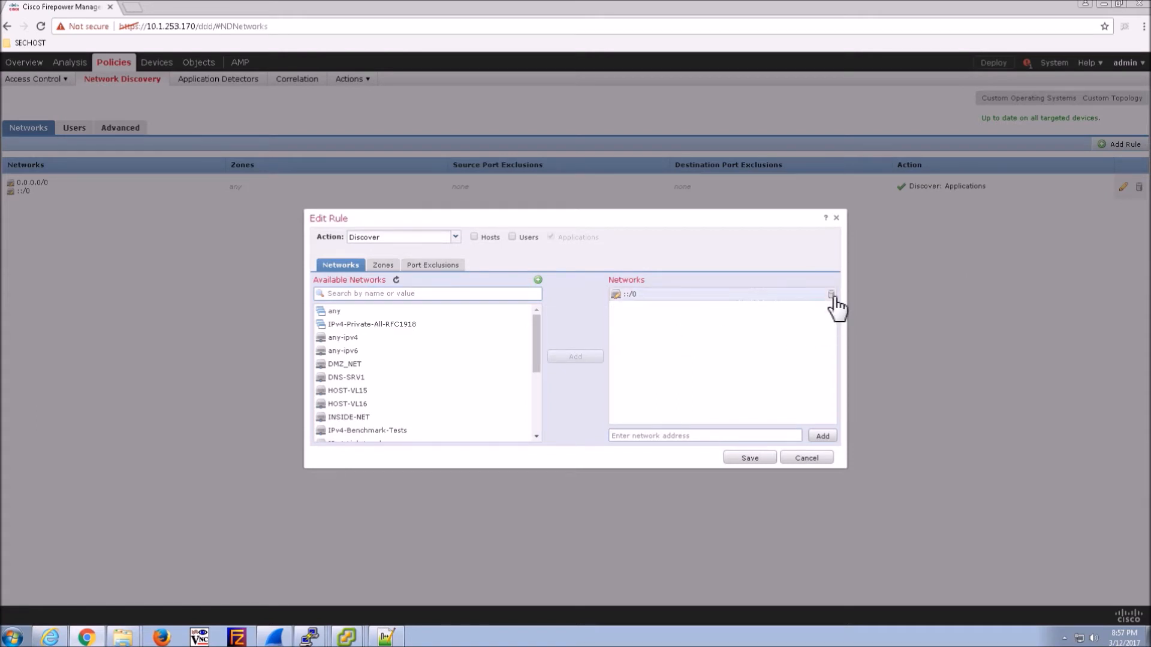
click(832, 295)
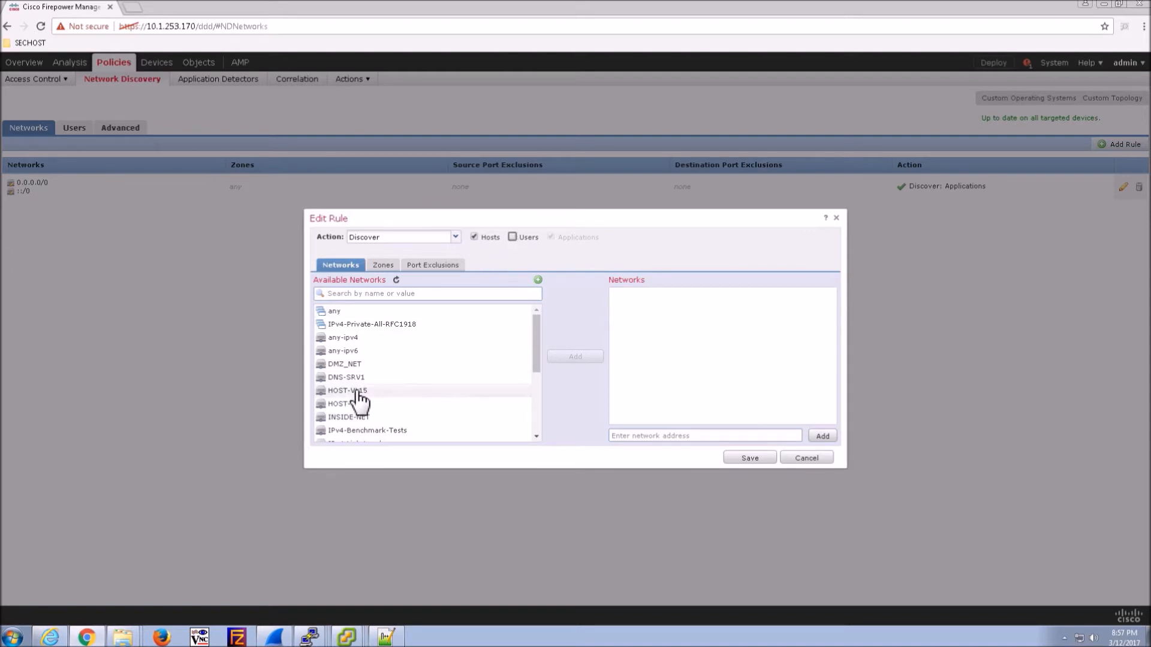
scroll(535, 366, down, 1)
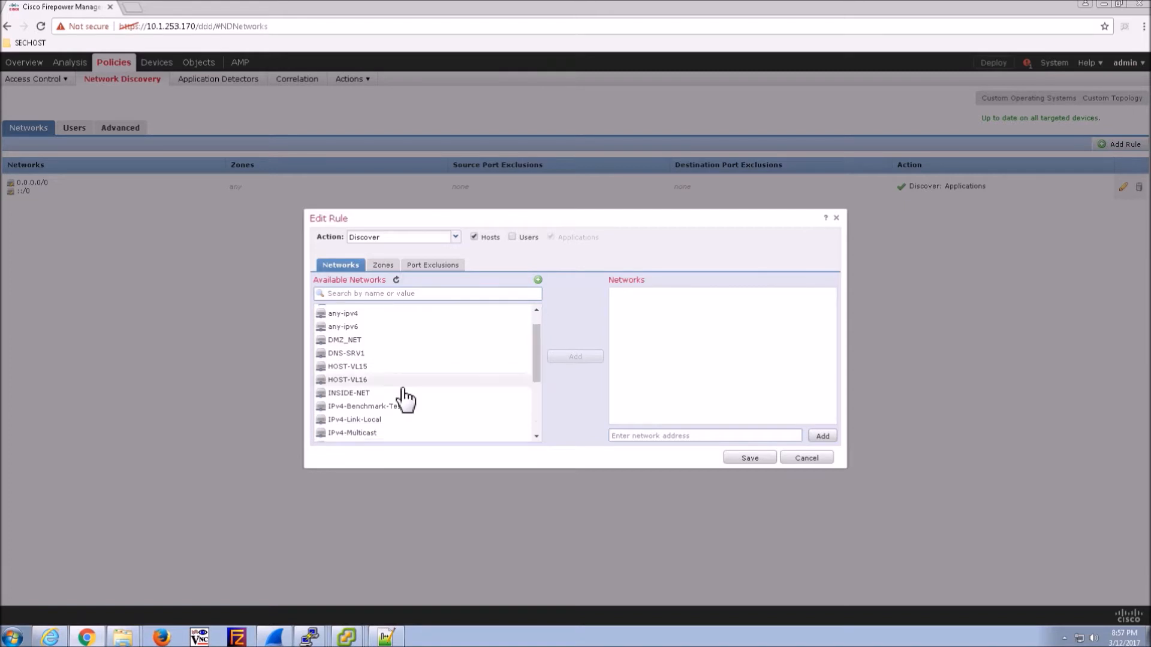
click(403, 393)
click(574, 357)
drag(538, 367, 538, 338)
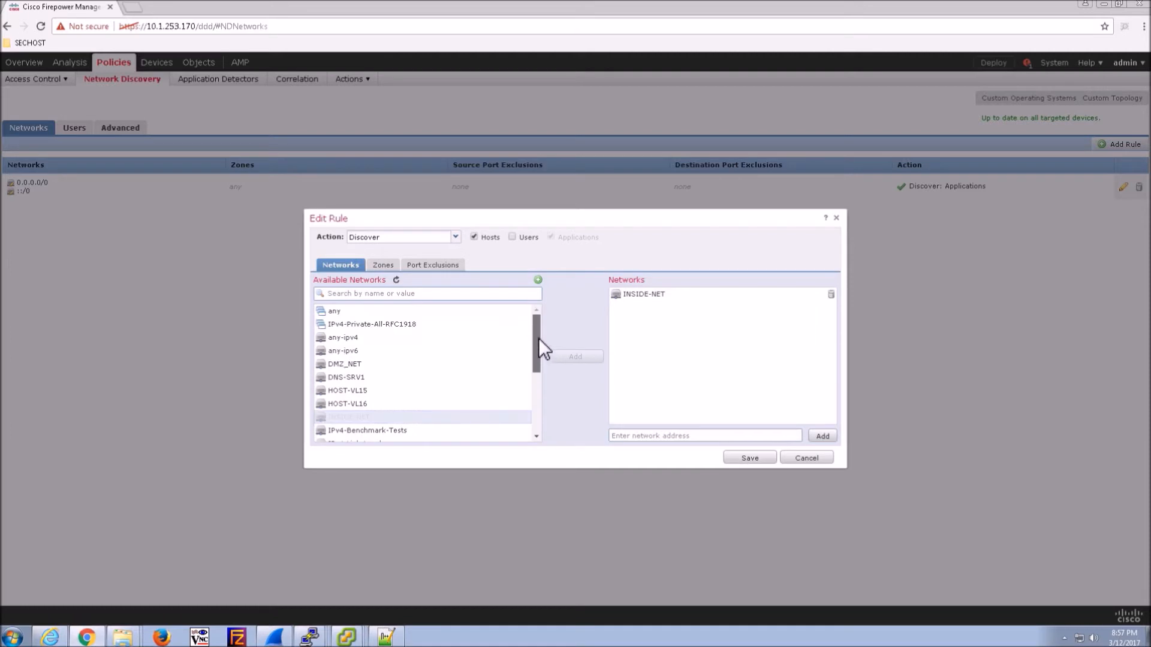
click(351, 365)
click(565, 361)
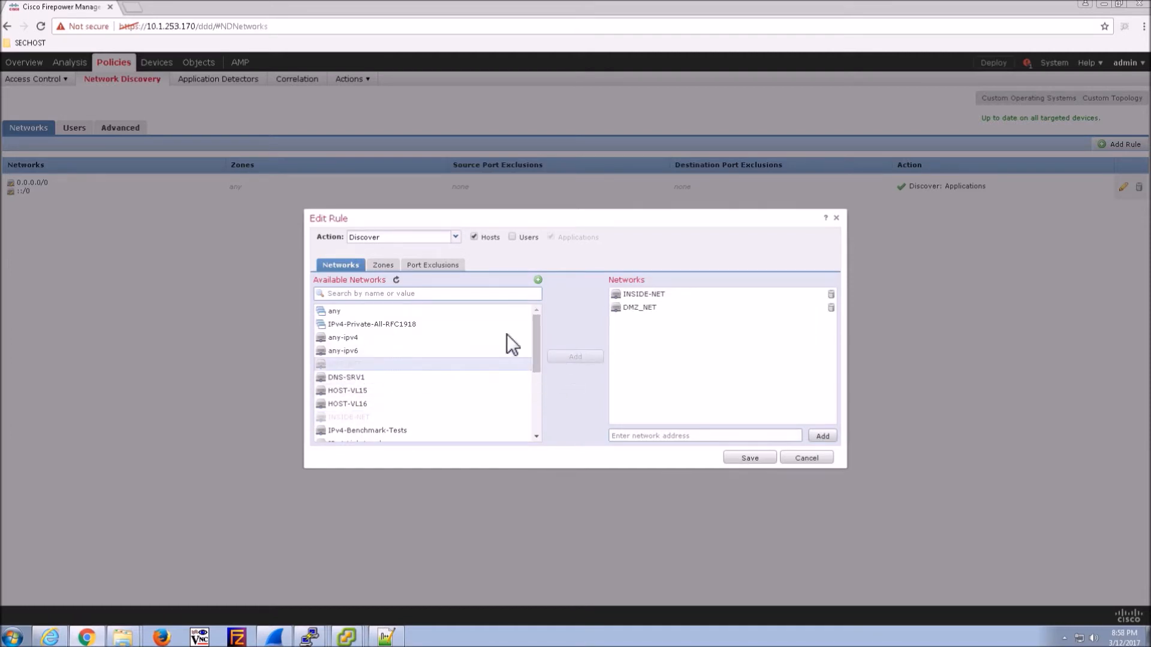
- Add HOST-VL15 and HOST-VL16 to the rule, enable user discovery, and save it
click(384, 265)
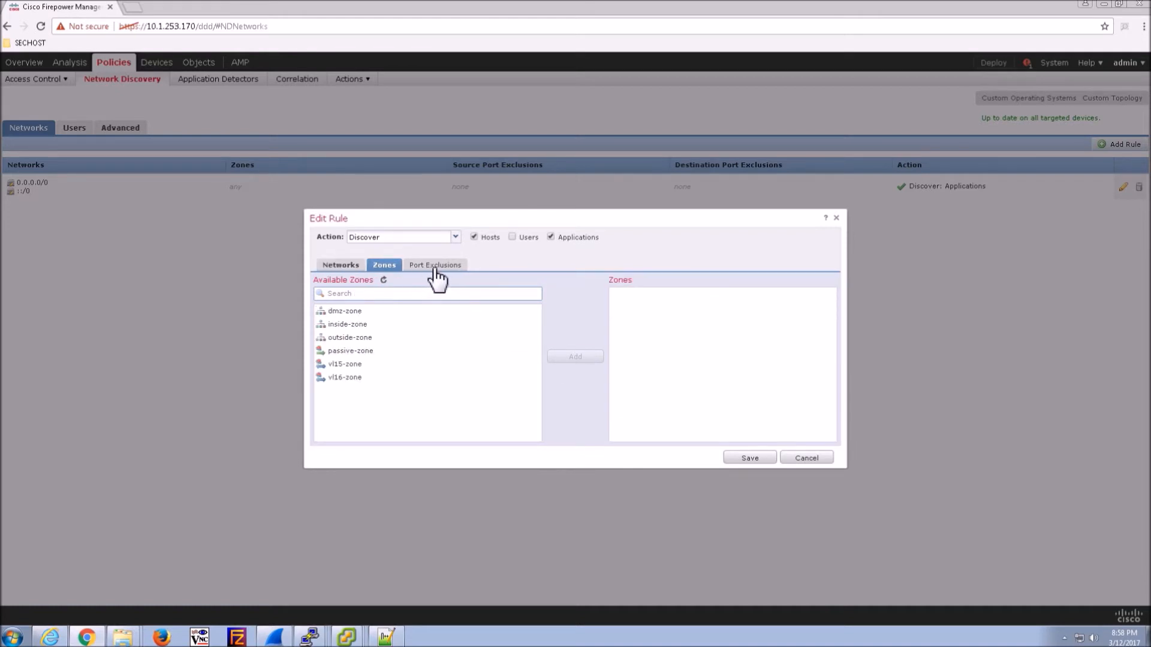
click(437, 266)
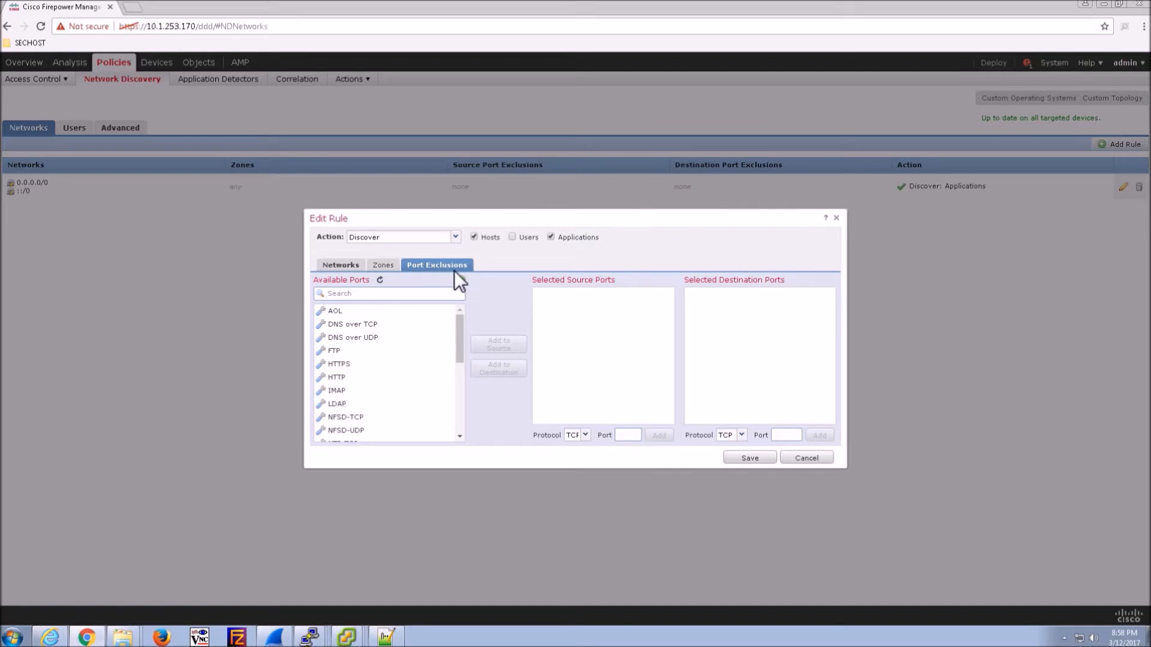
click(339, 266)
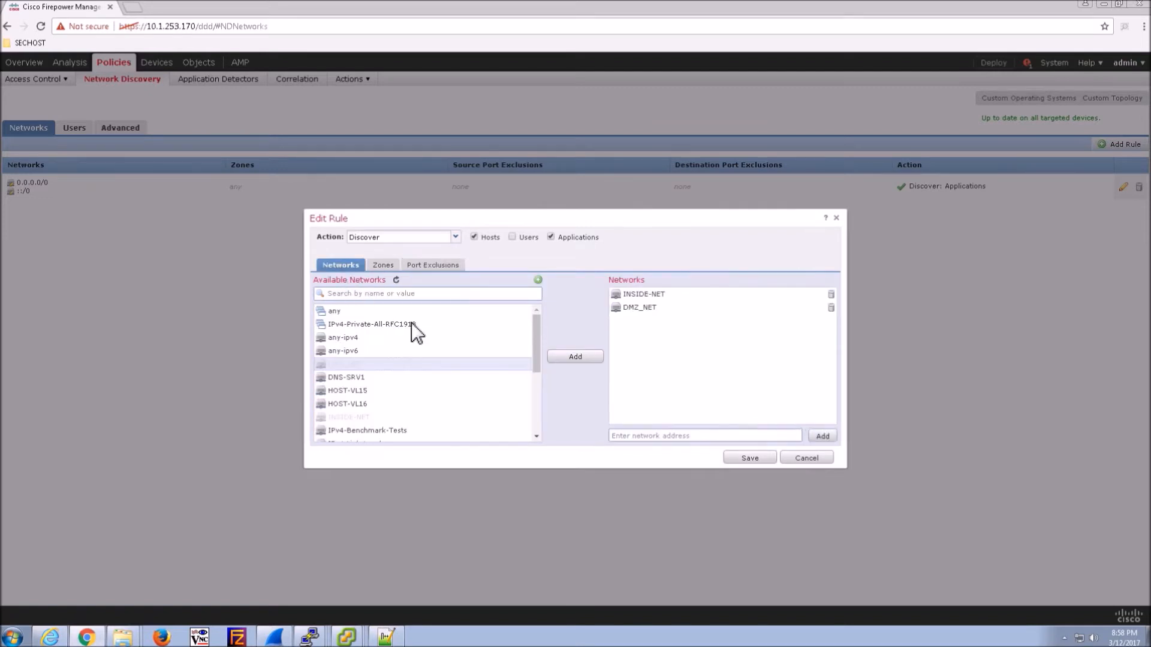
click(363, 394)
ctrl+click(360, 404)
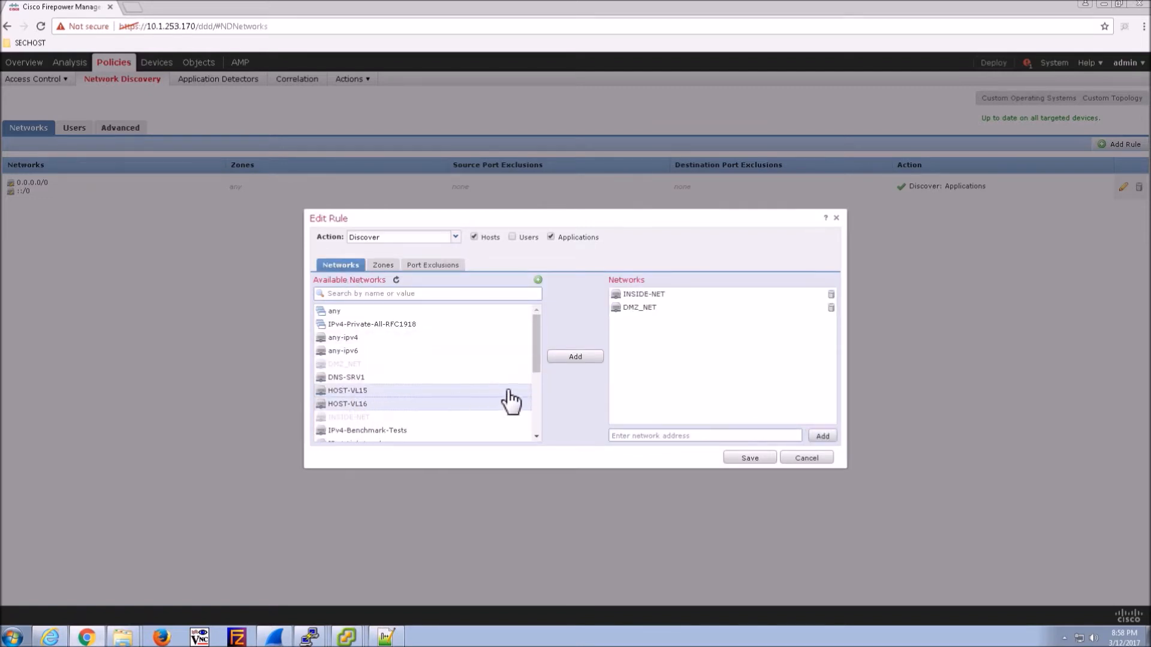
click(577, 357)
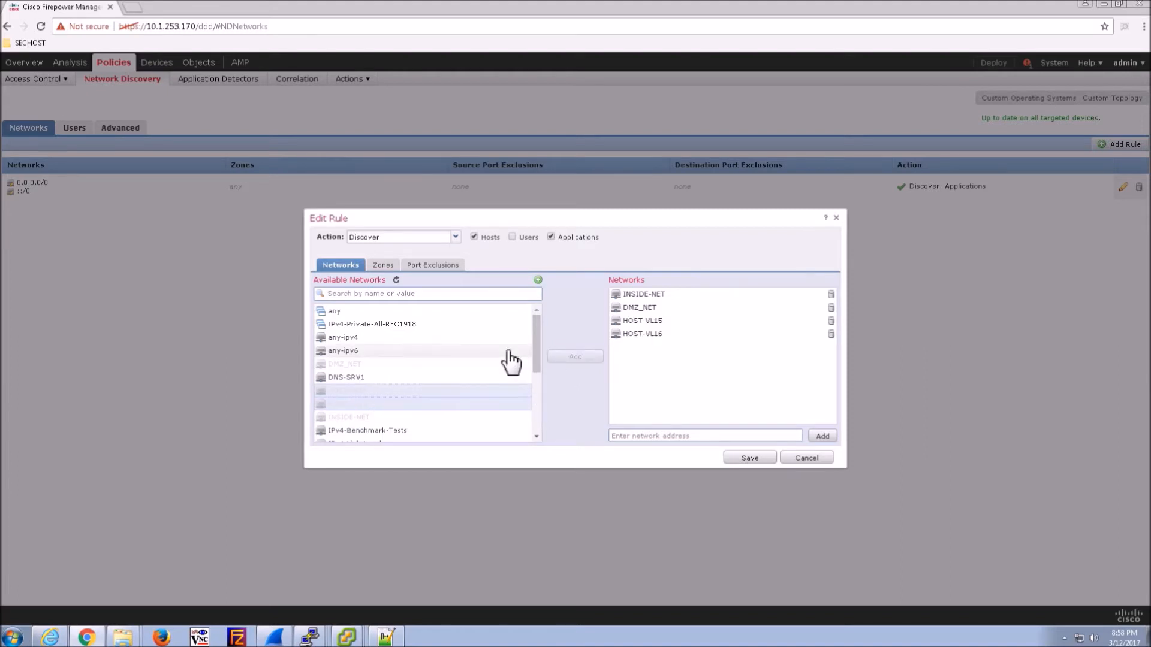
click(511, 238)
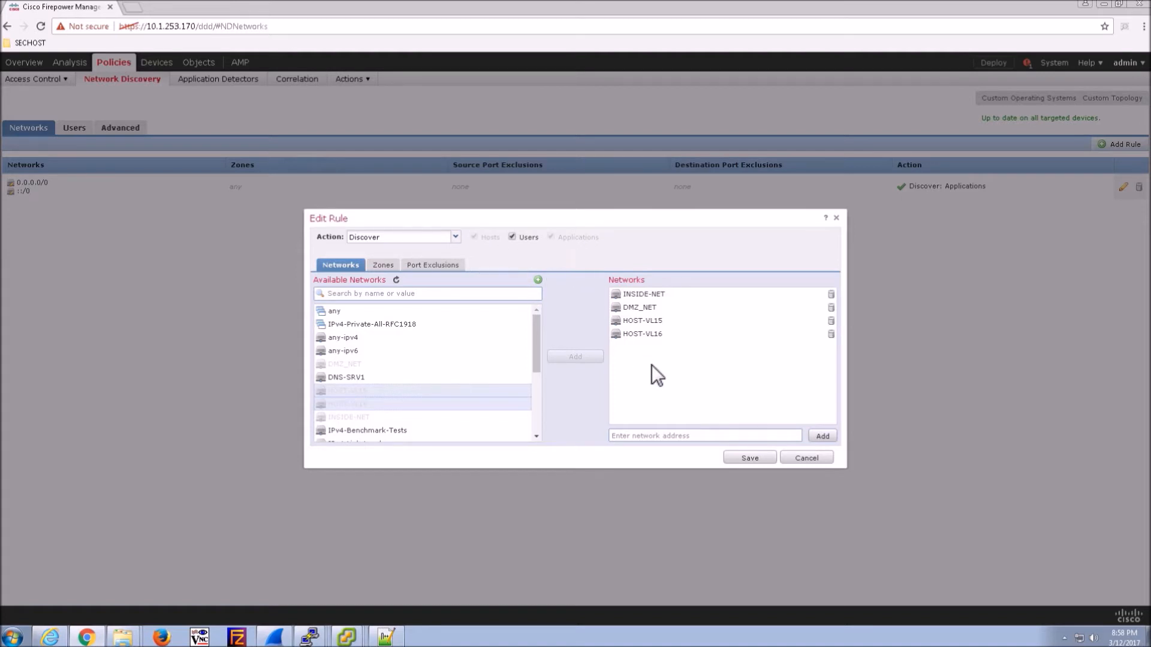
click(753, 460)
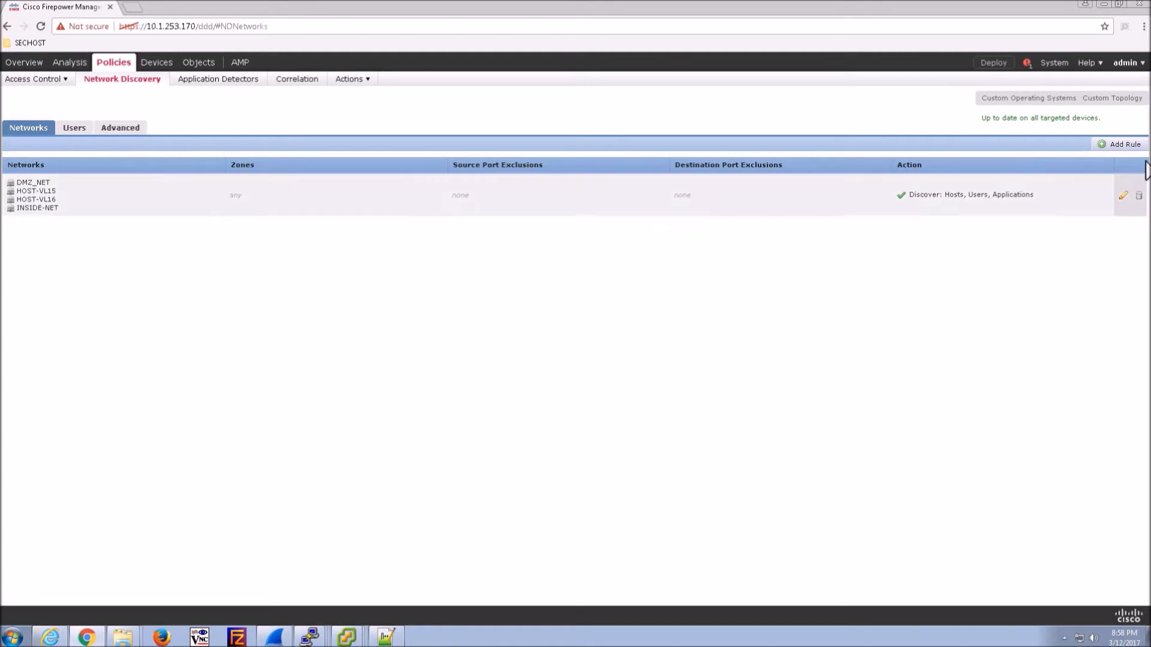
- Add an applications-only discovery rule for any-ipv6 with host discovery off
click(1123, 144)
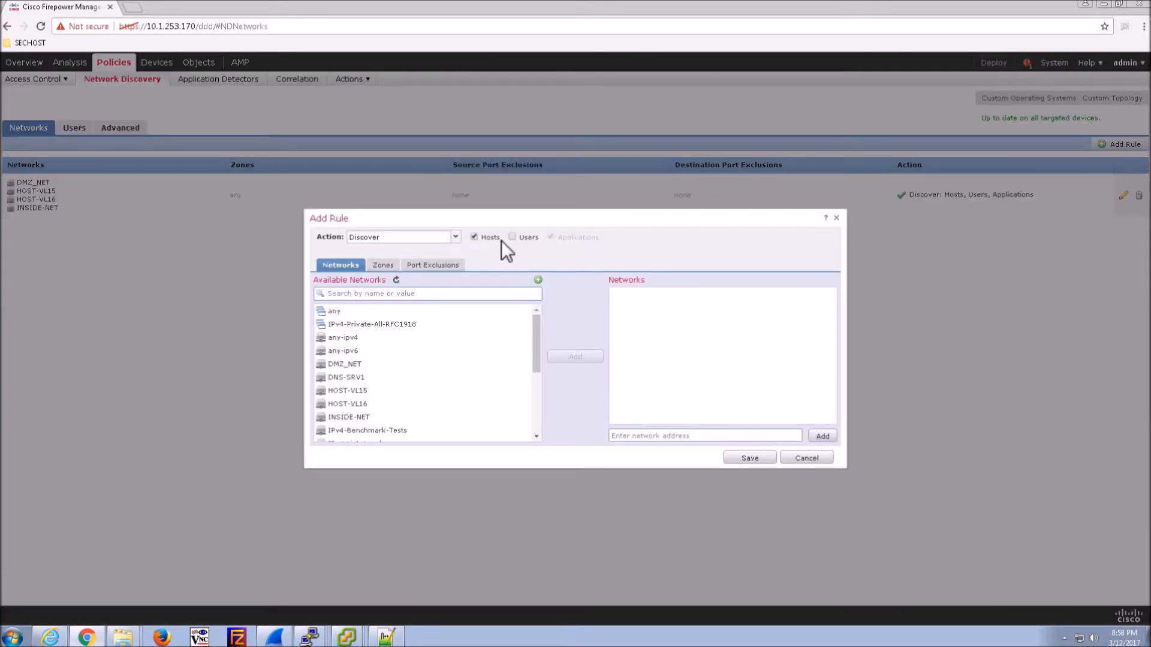
click(474, 237)
click(506, 352)
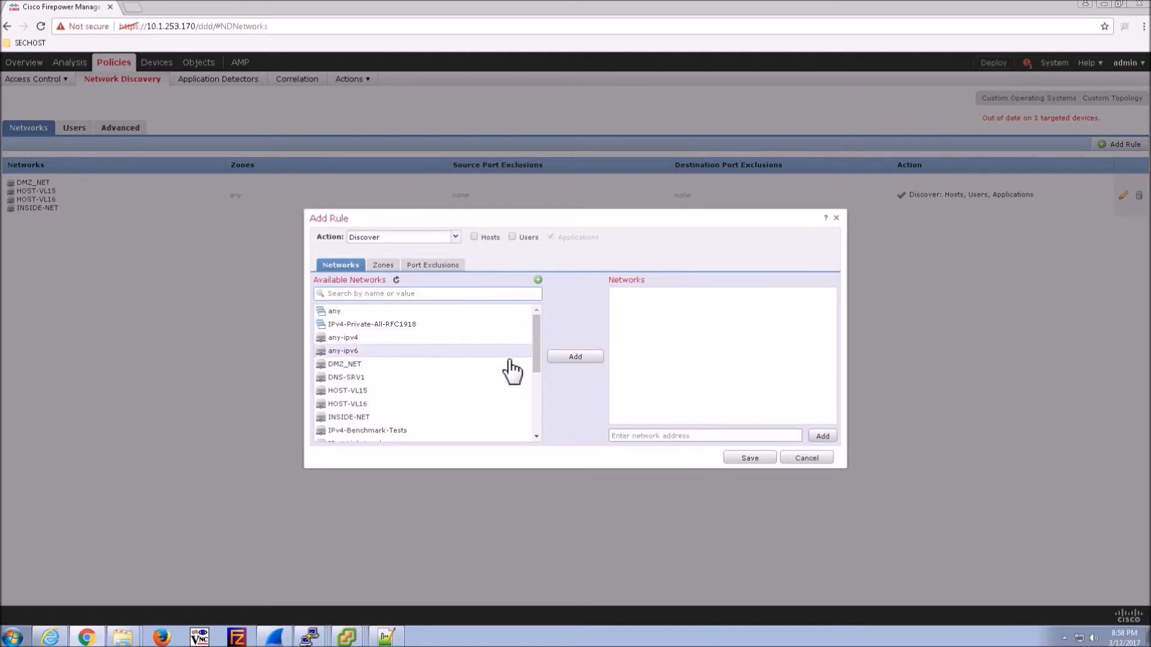
click(566, 358)
click(749, 459)
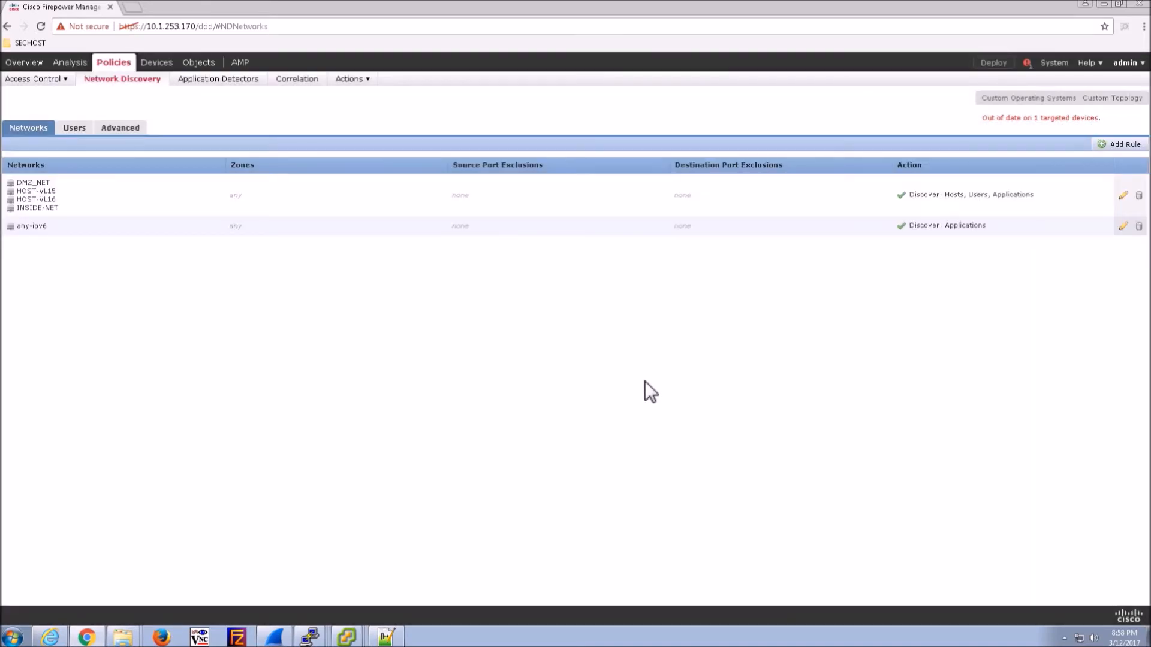
- Enable Capture Banners in the Network Discovery advanced general settings, keeping the 3600-second update interval
click(66, 130)
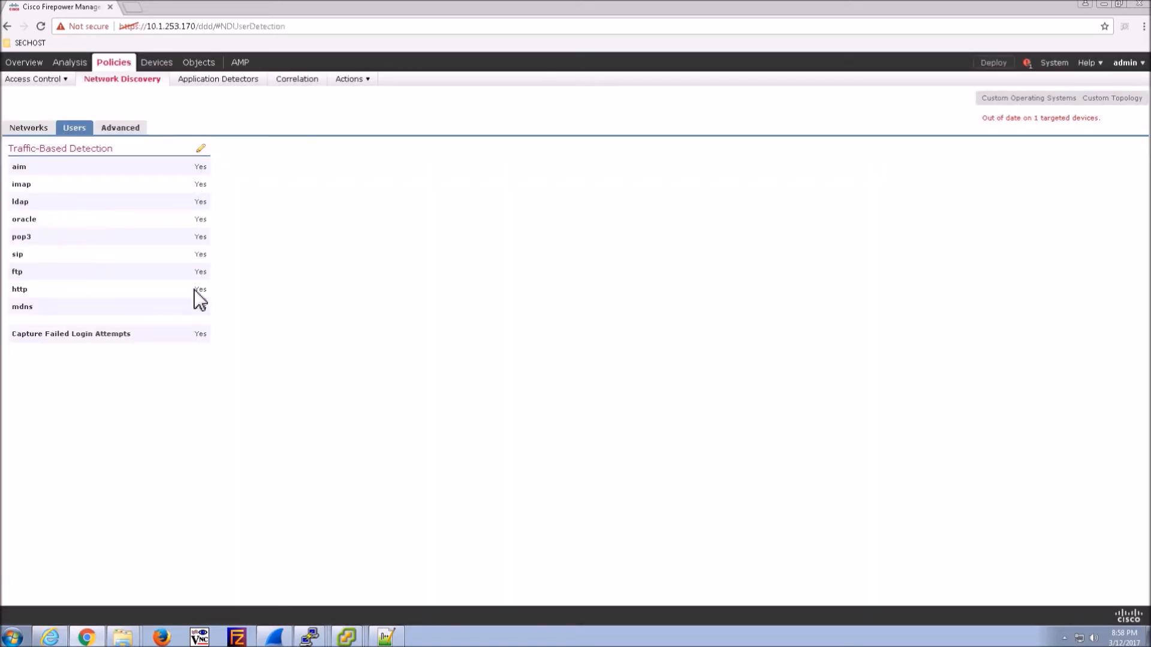
click(118, 129)
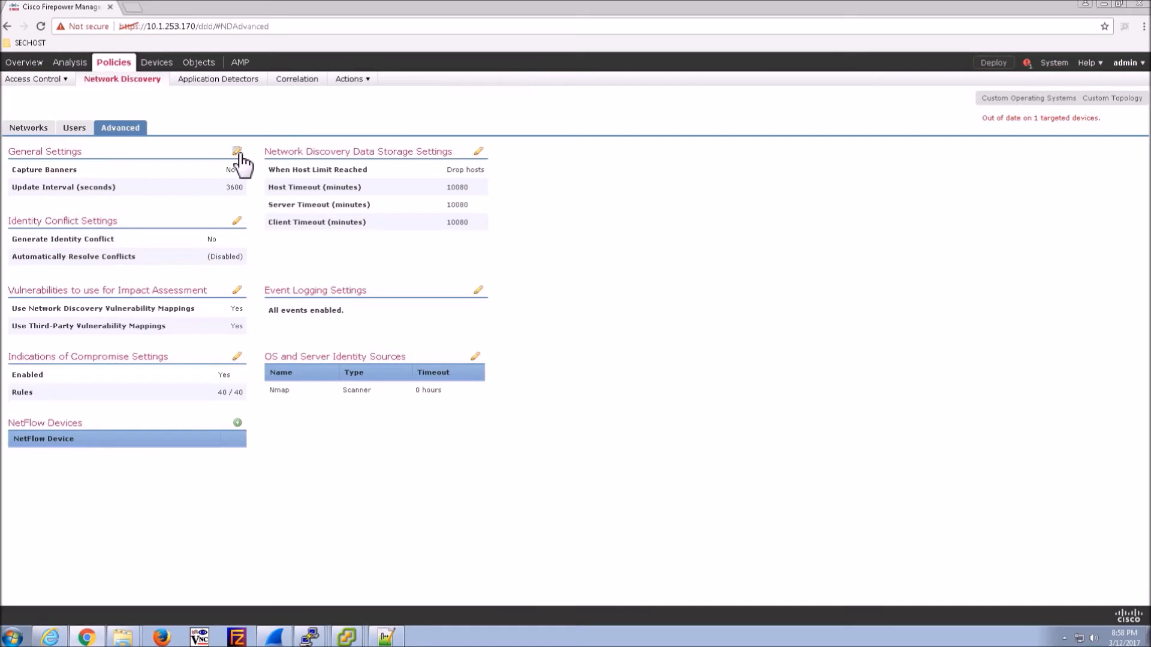
click(237, 152)
click(605, 326)
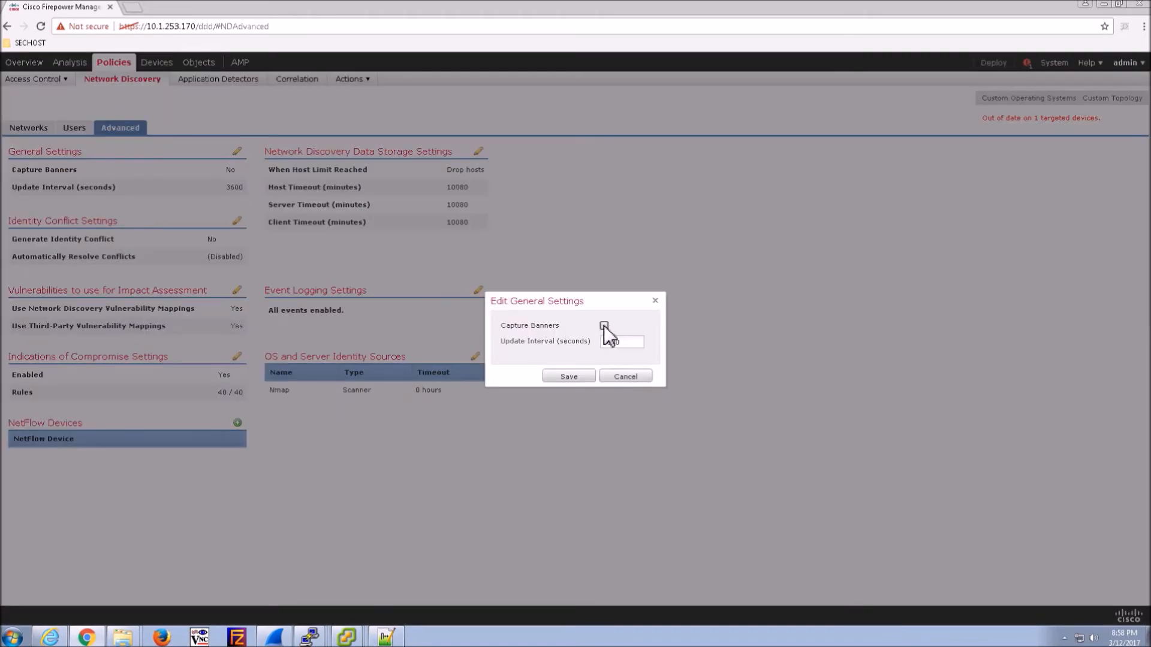
click(579, 375)
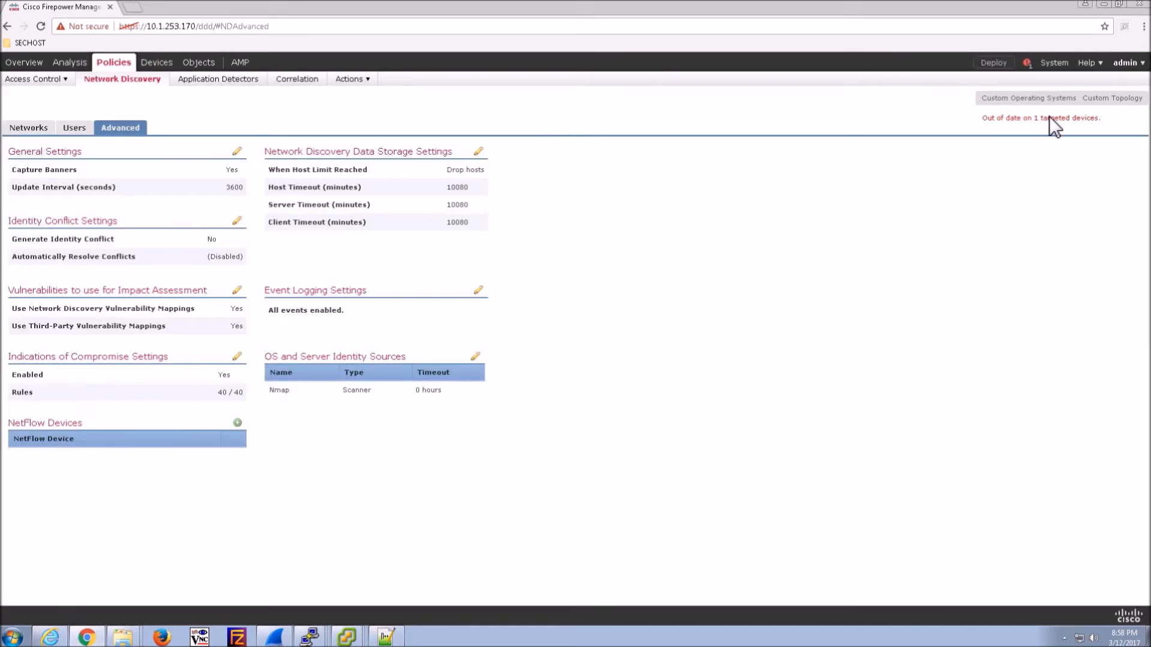
click(29, 129)
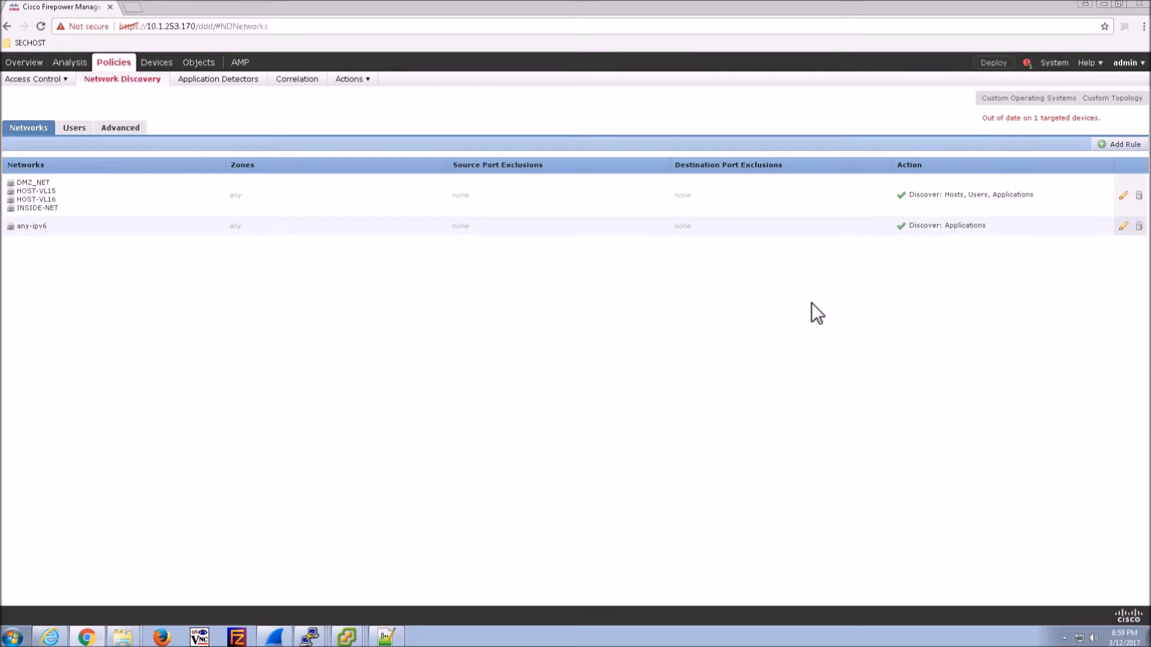
- Deploy the pending policies to FTD-1 and confirm success in the Deployments panel
click(994, 63)
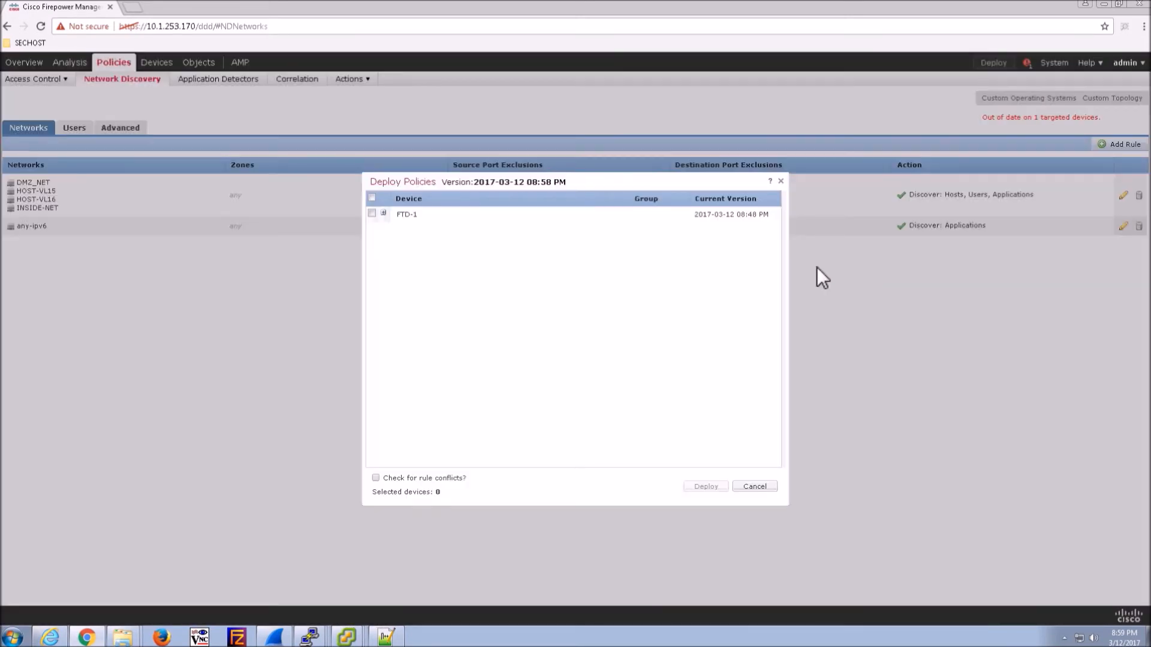
click(384, 214)
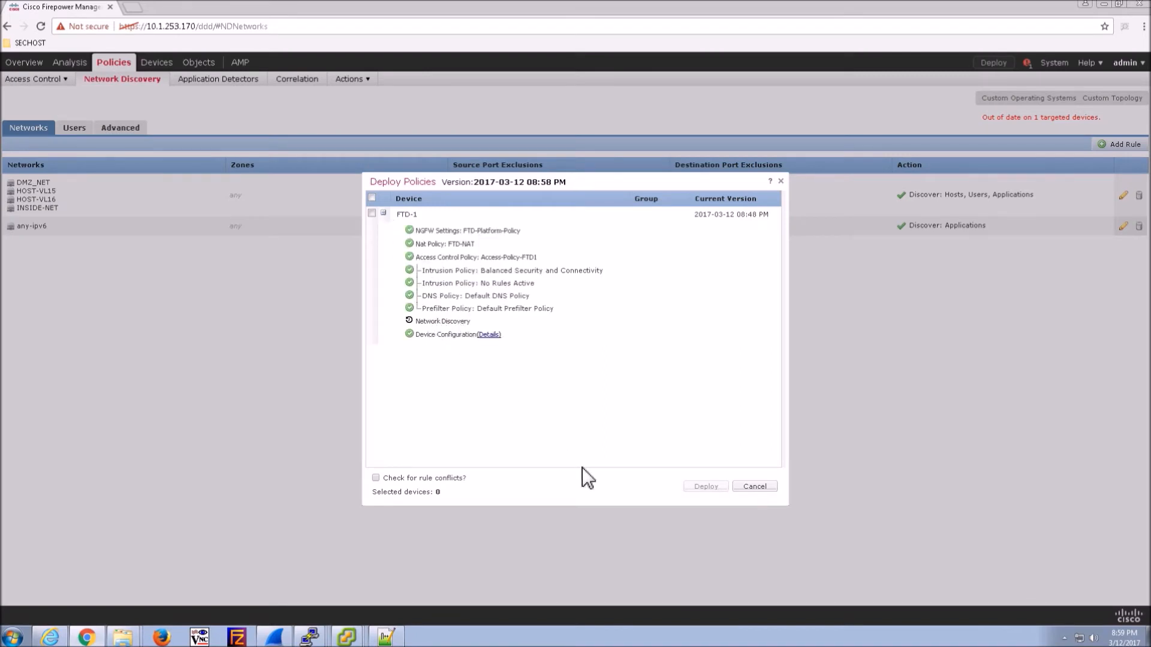
click(372, 214)
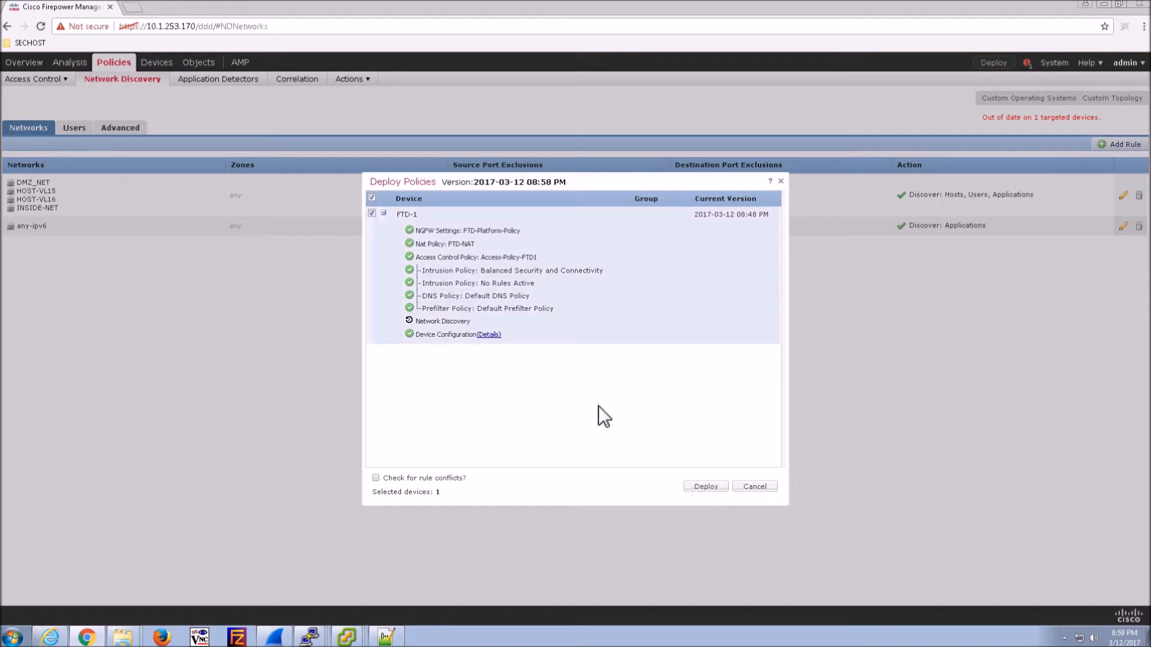
click(697, 486)
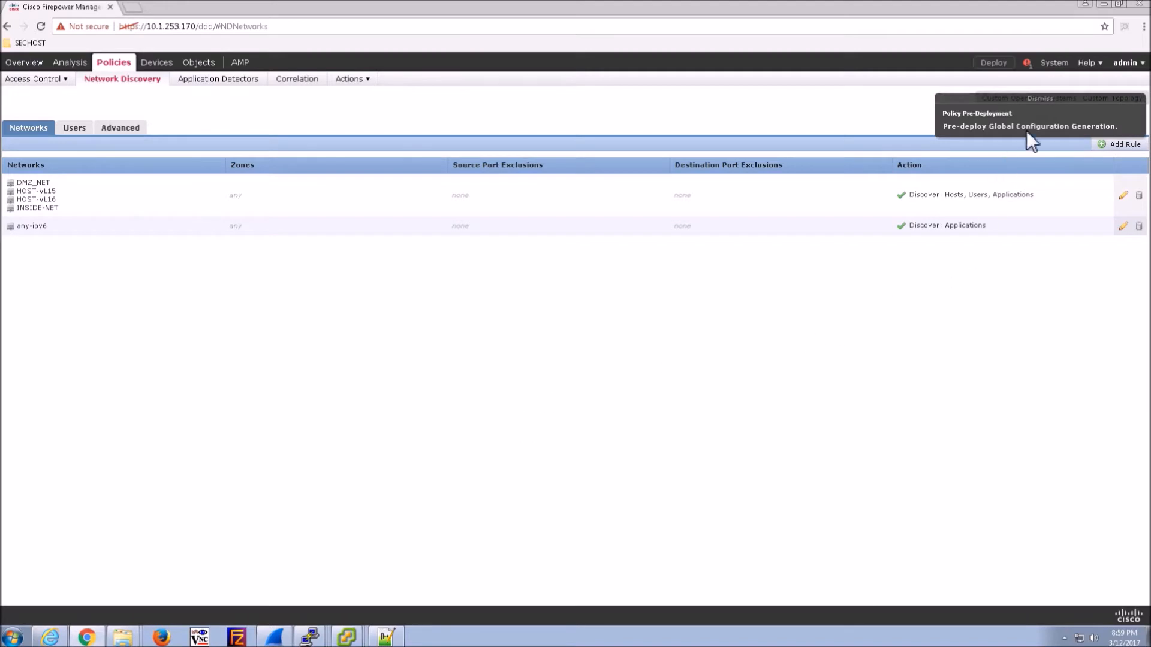
click(1051, 99)
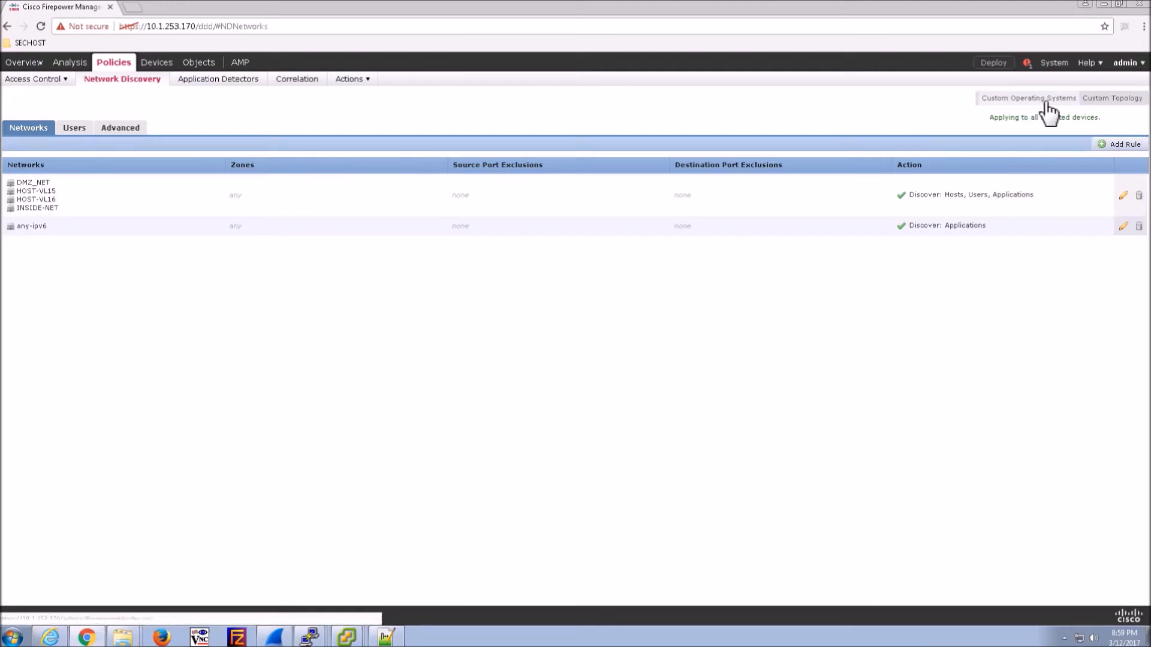
click(1027, 63)
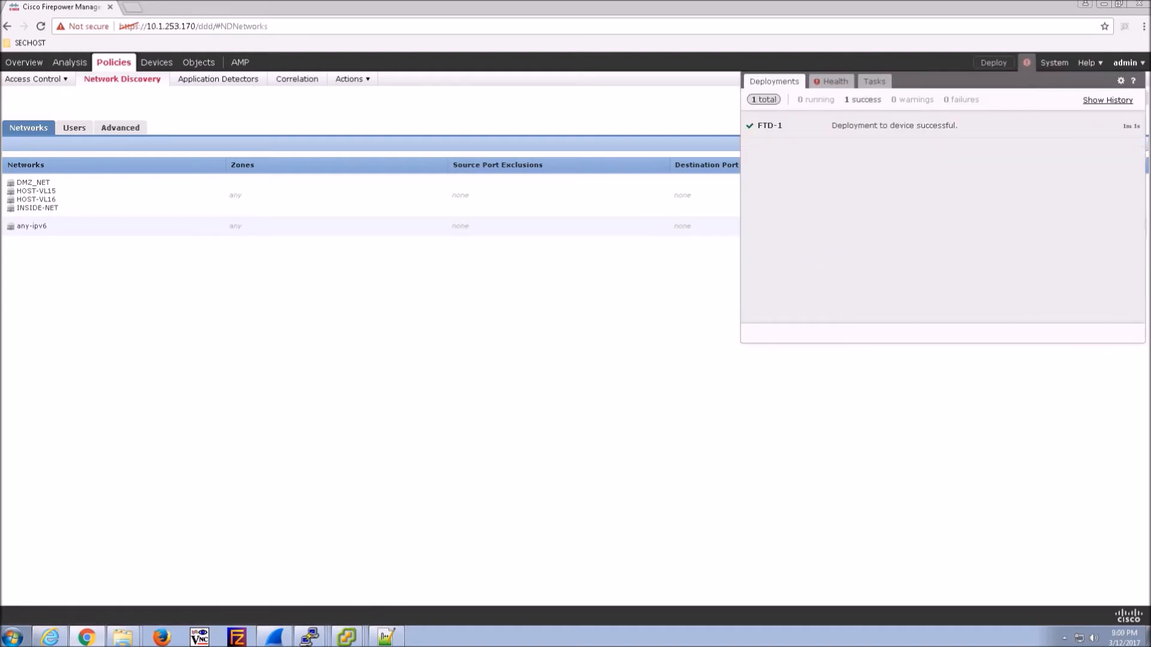
mouse_move(347, 637)
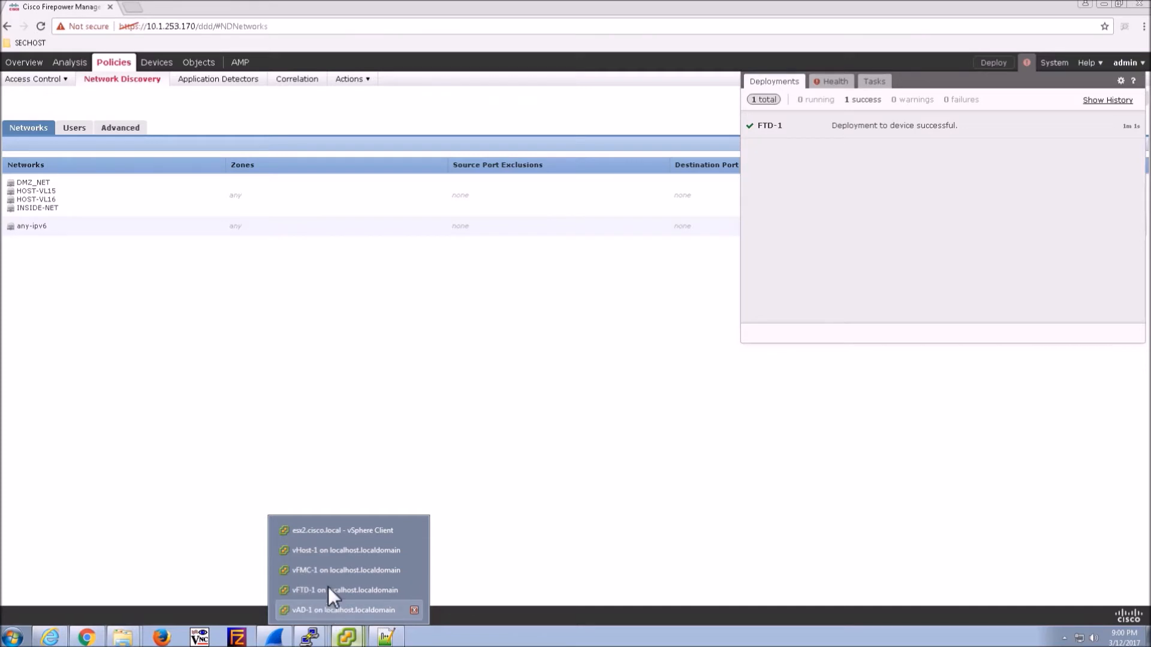
- Open Internet Explorer maximized on the vHost-1 console to load MSN, then return to Firepower
click(338, 551)
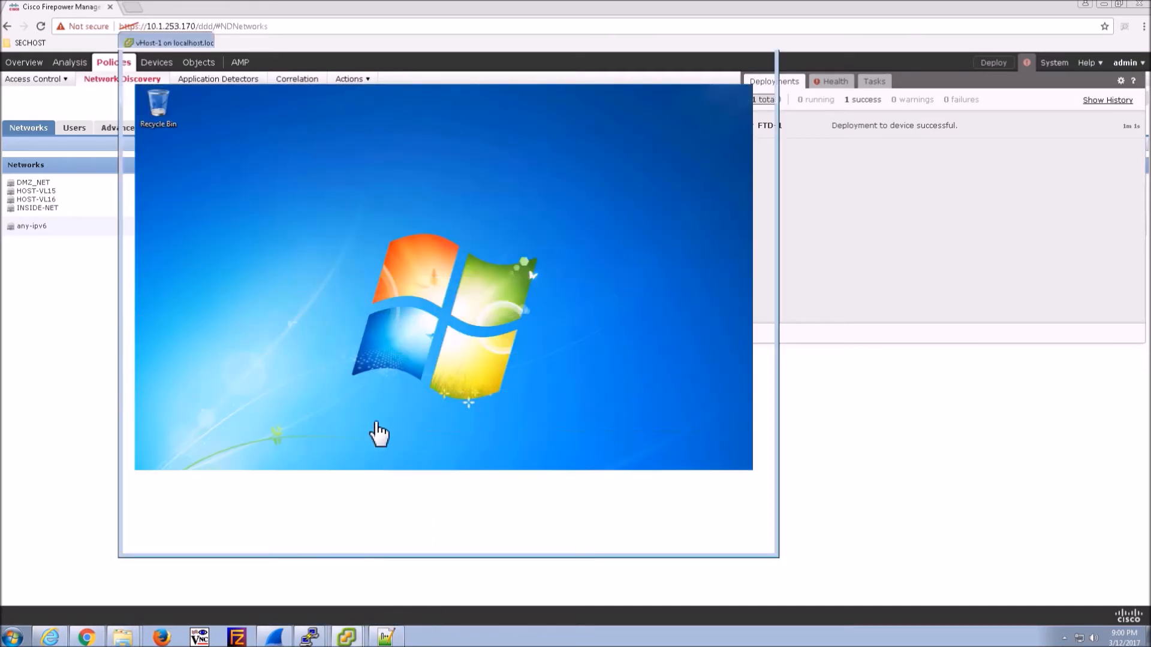
click(149, 529)
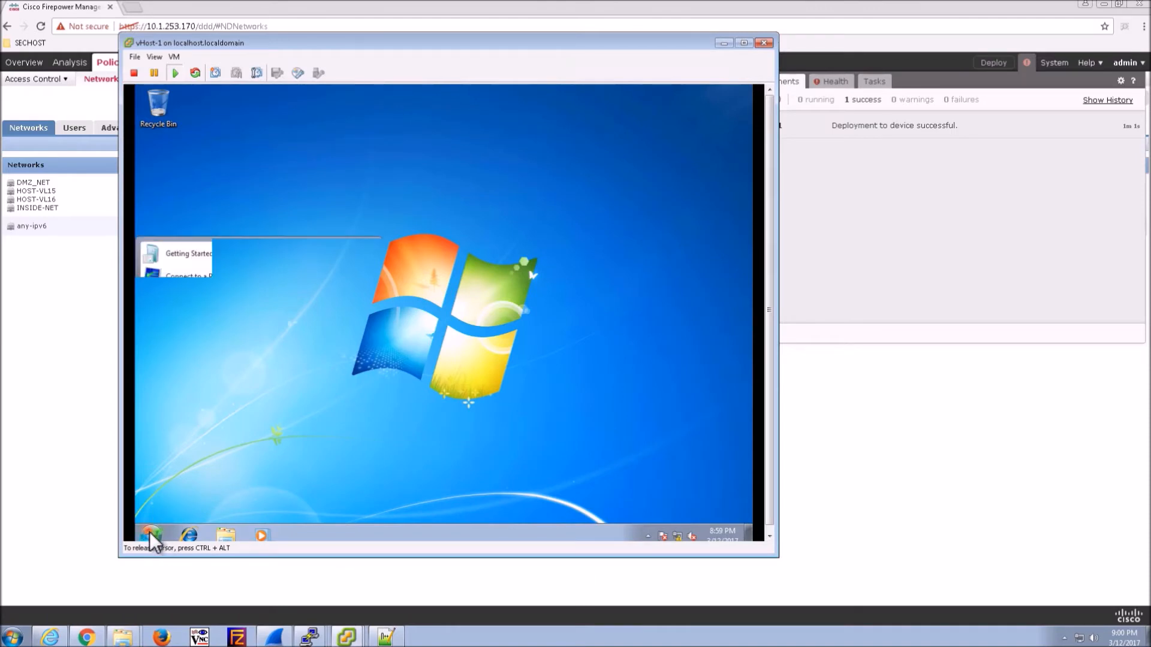
click(188, 535)
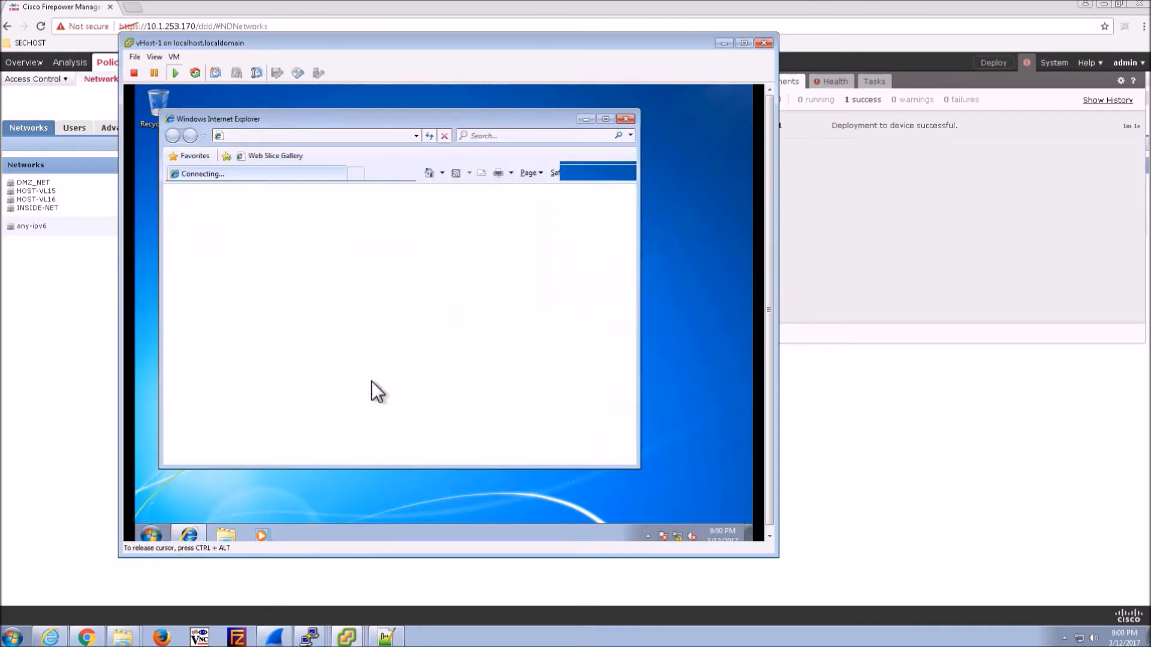
click(606, 118)
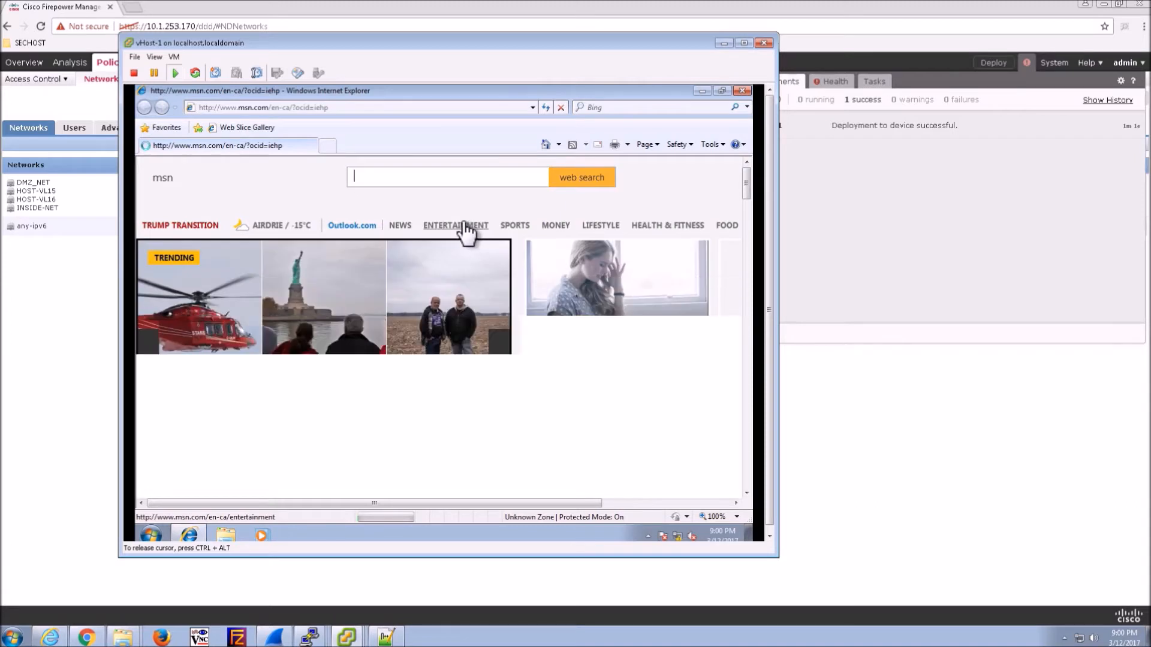
key(ctrl+alt)
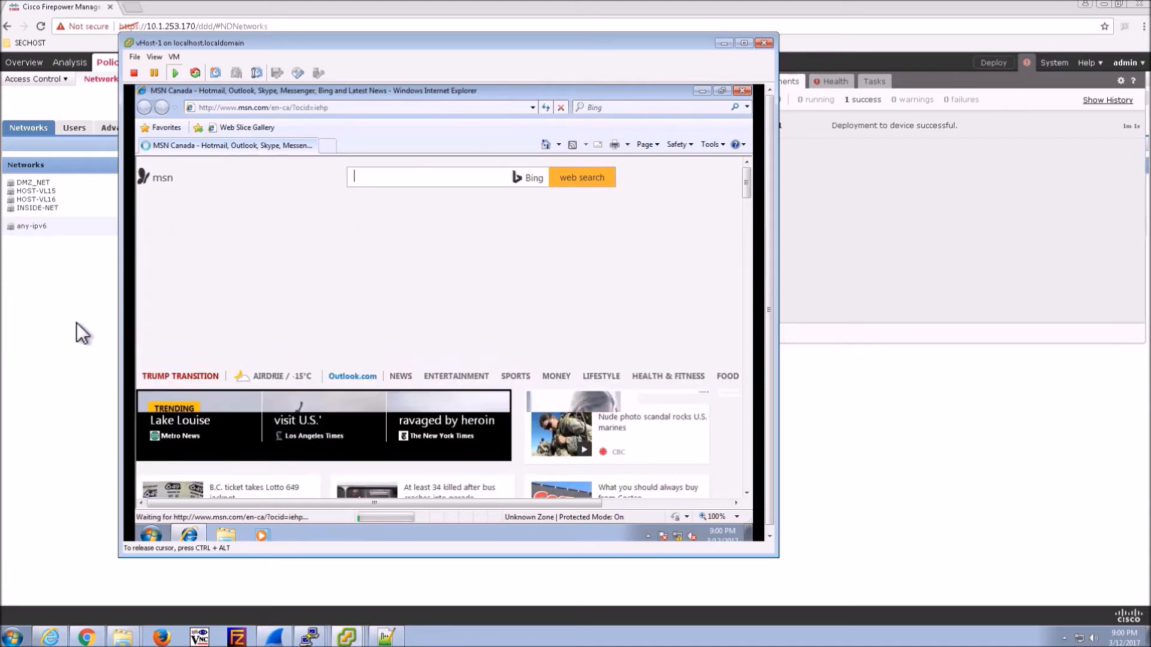
click(80, 279)
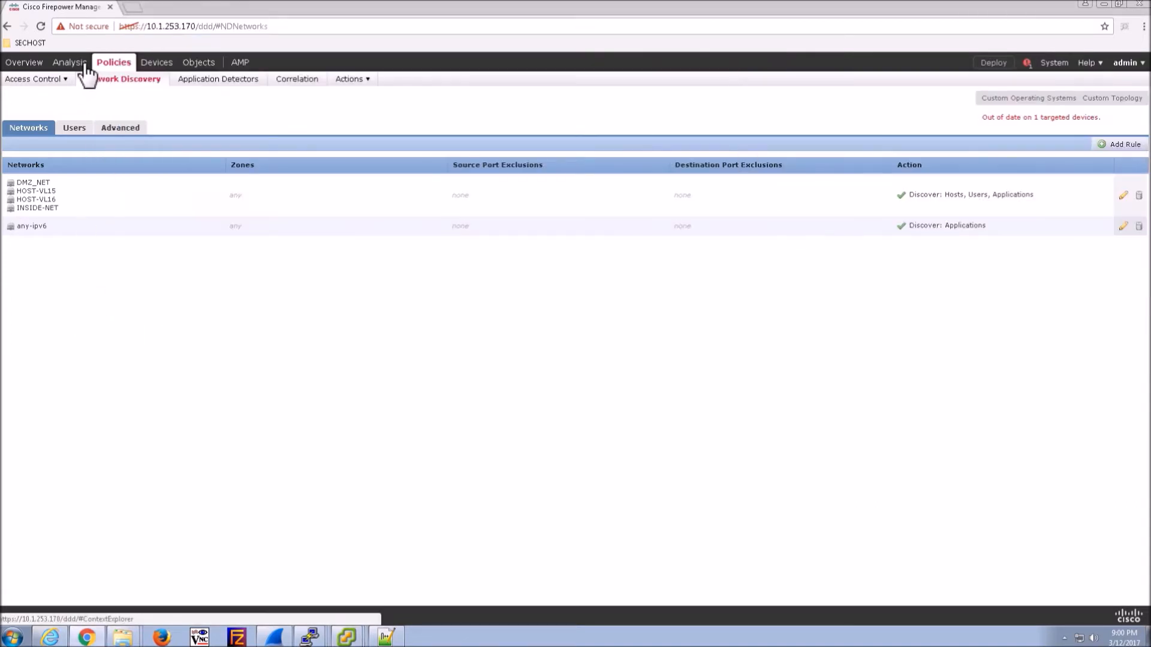
- Open Analysis > Connections > Events and inspect the host profile for 10.1.244.10
mouse_move(84, 66)
click(102, 97)
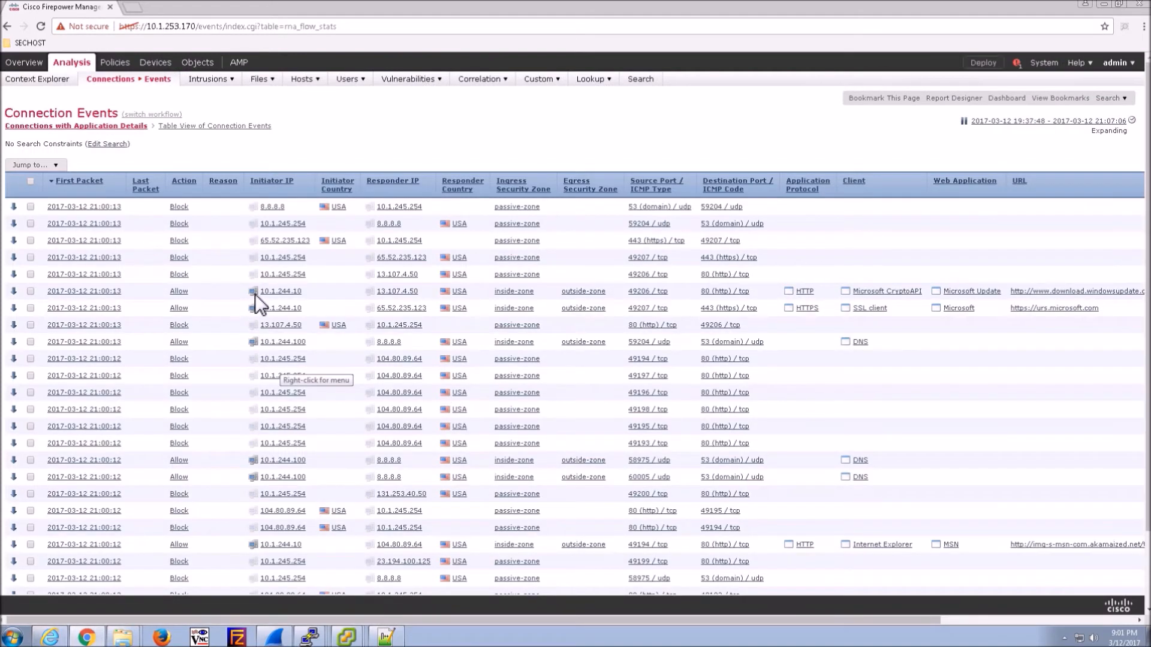
click(252, 292)
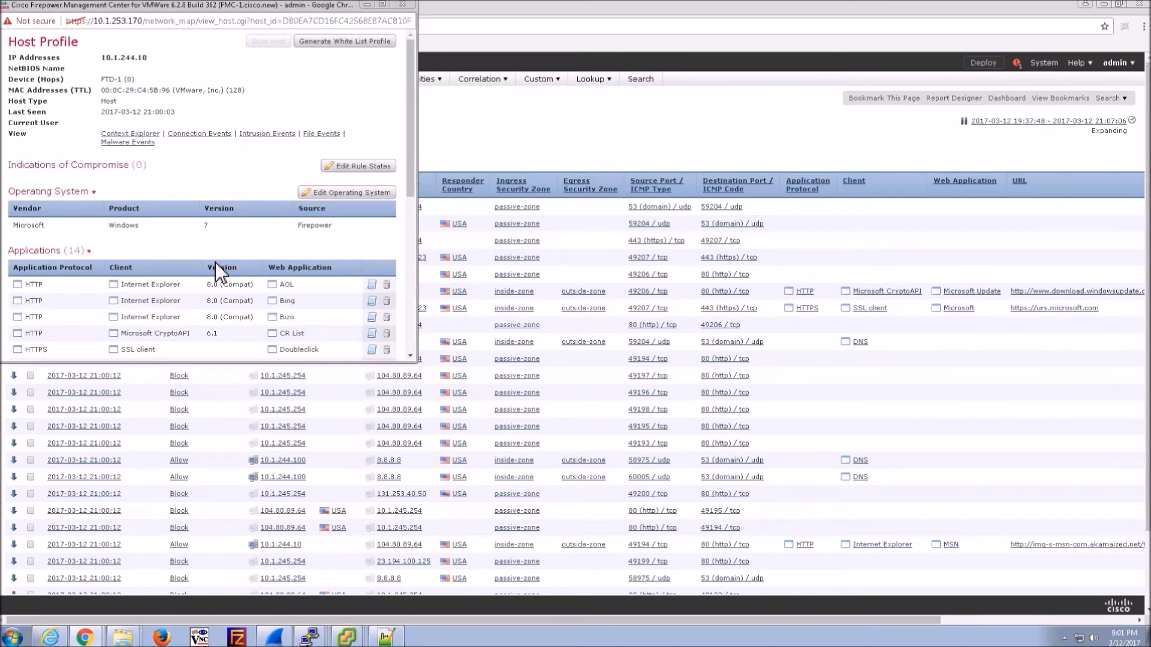
scroll(217, 261, down, 4)
scroll(226, 258, up, 4)
drag(278, 5, 321, 66)
click(443, 64)
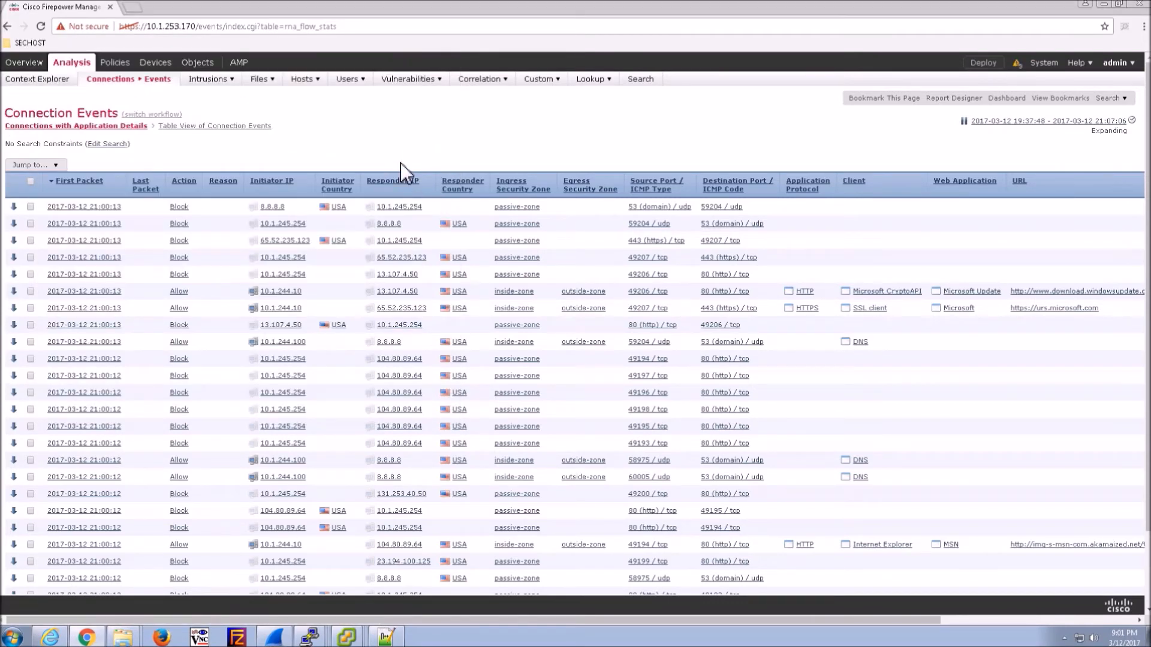
mouse_move(120, 68)
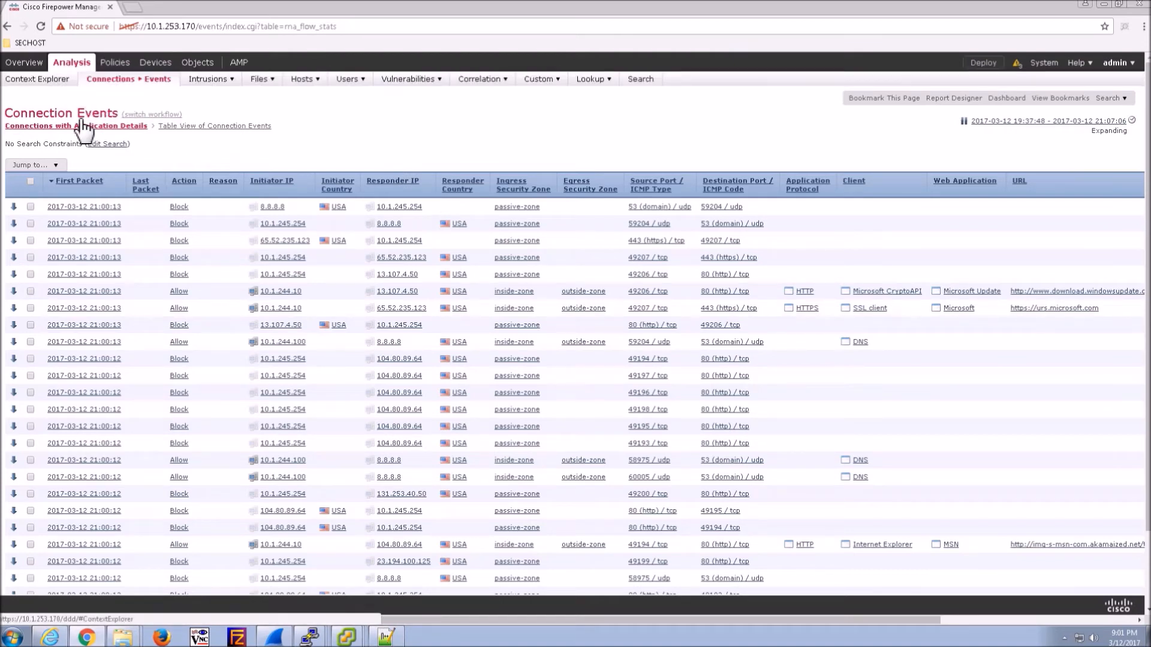
mouse_move(343, 639)
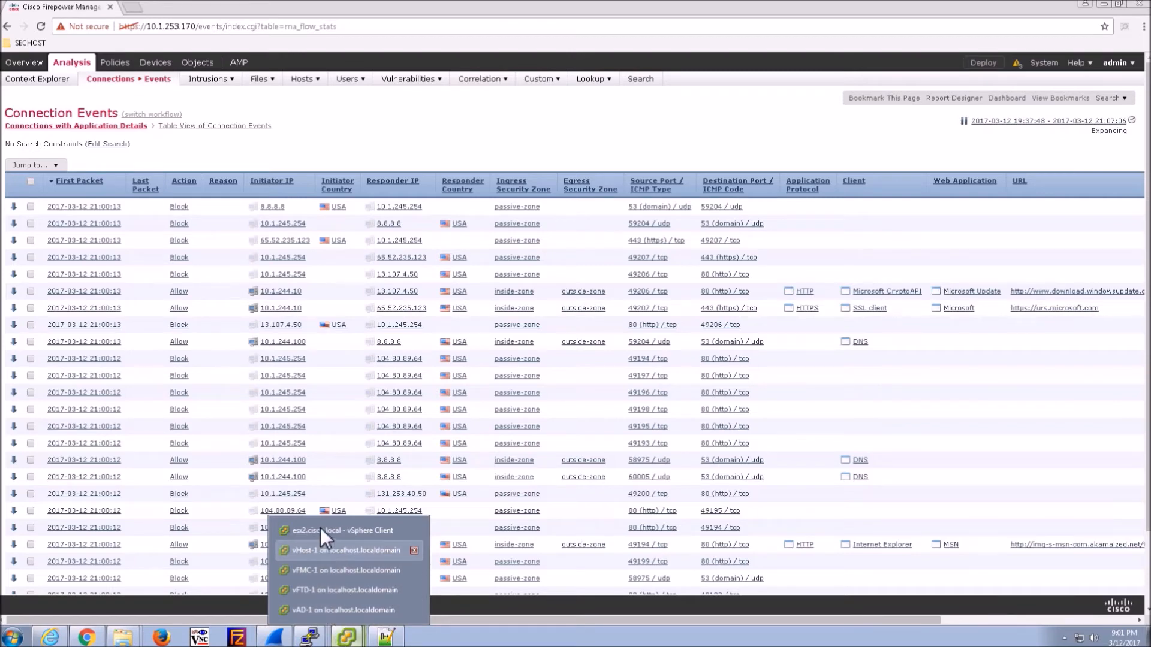
click(318, 550)
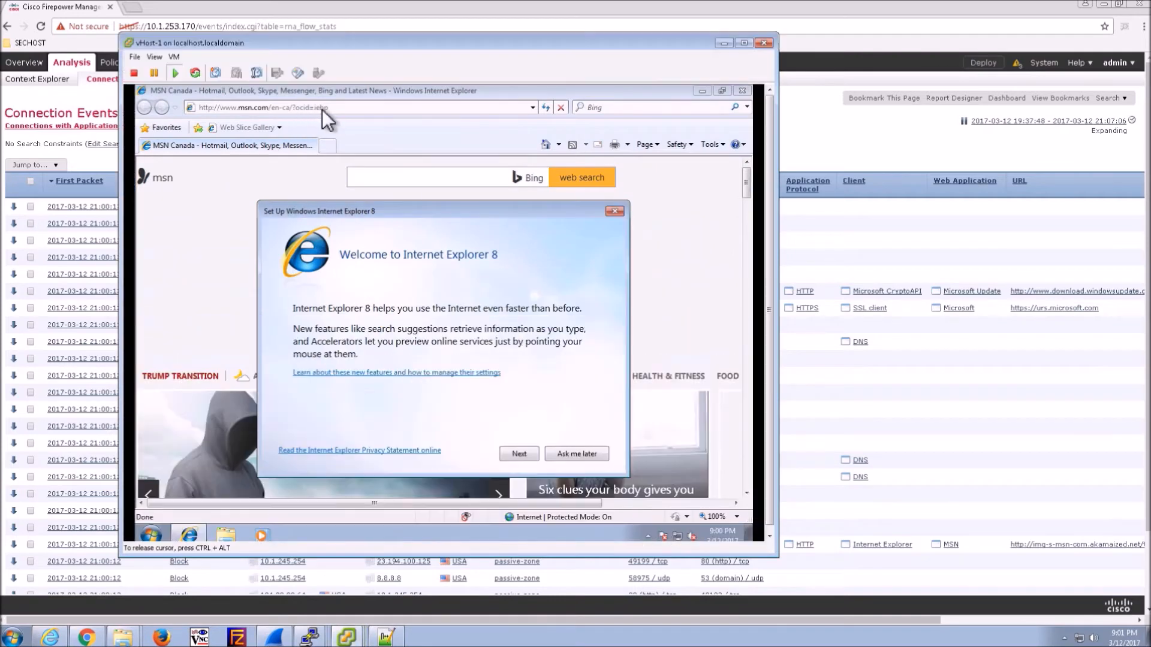
click(617, 211)
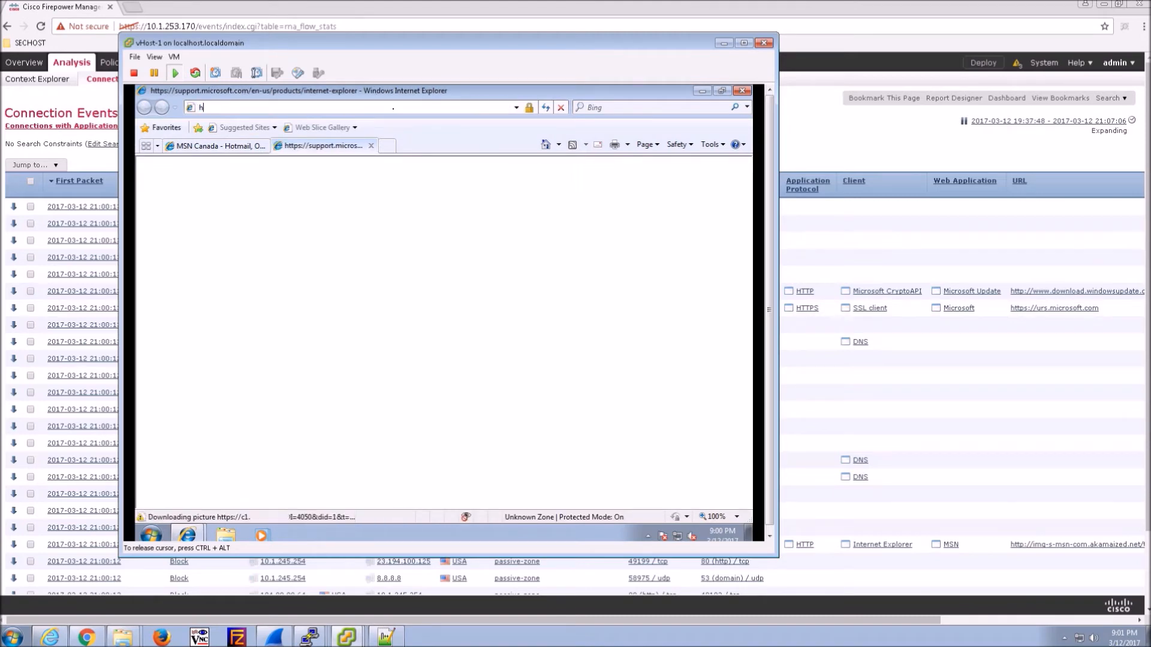
text(http://192.168.66.100)
key(Return)
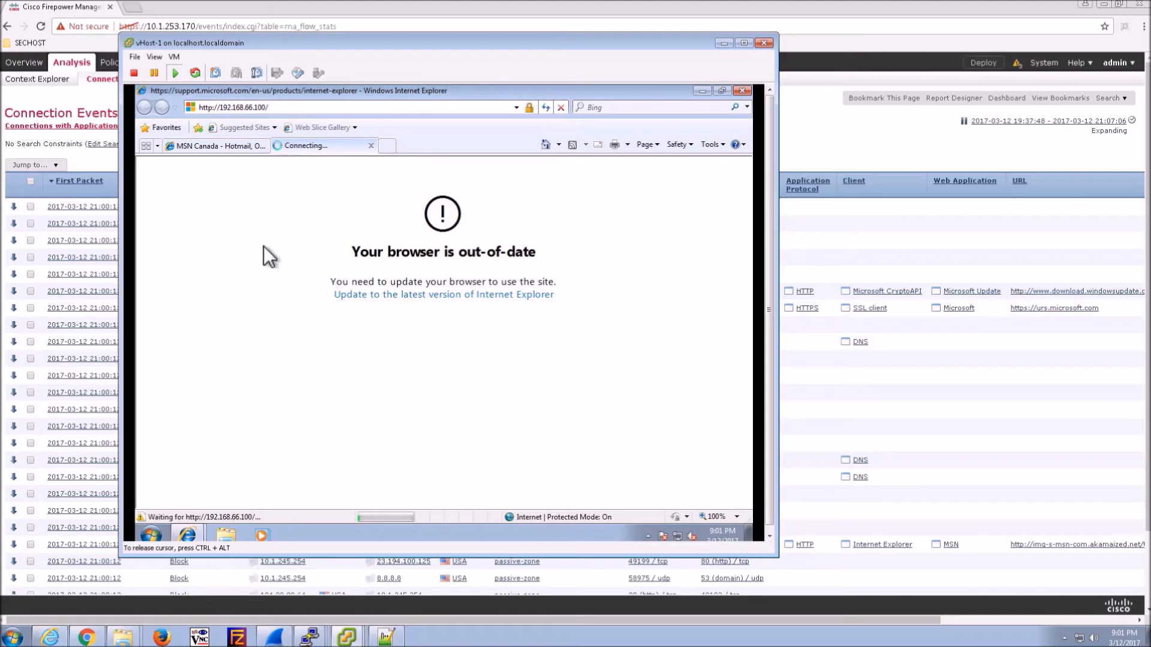
click(223, 146)
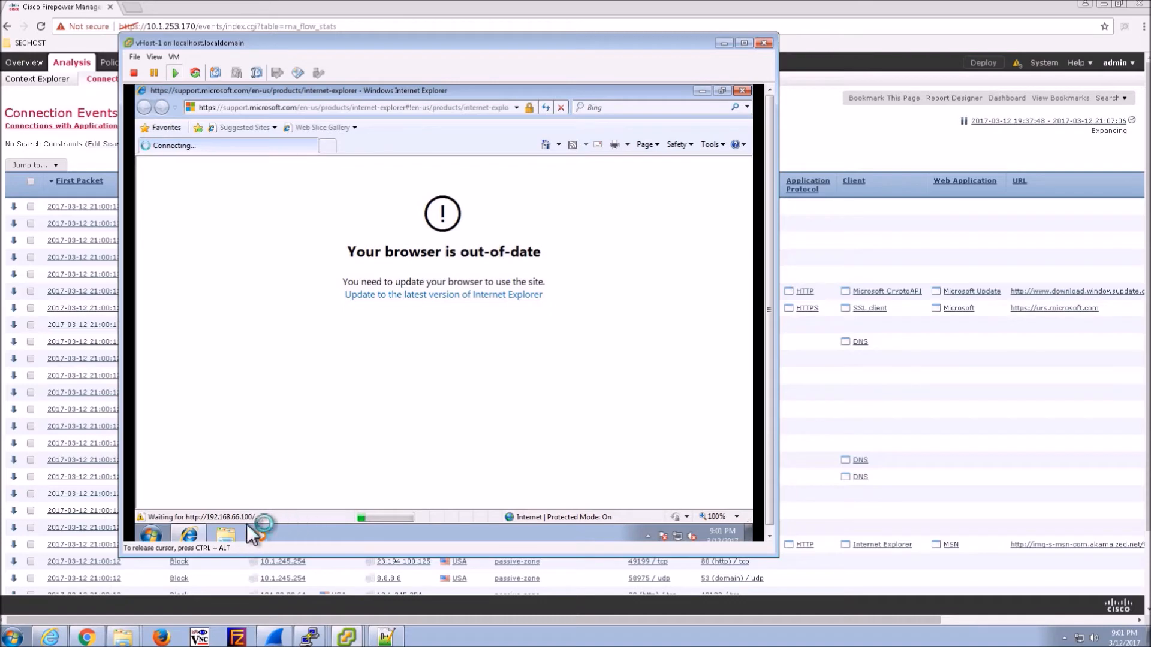
click(88, 161)
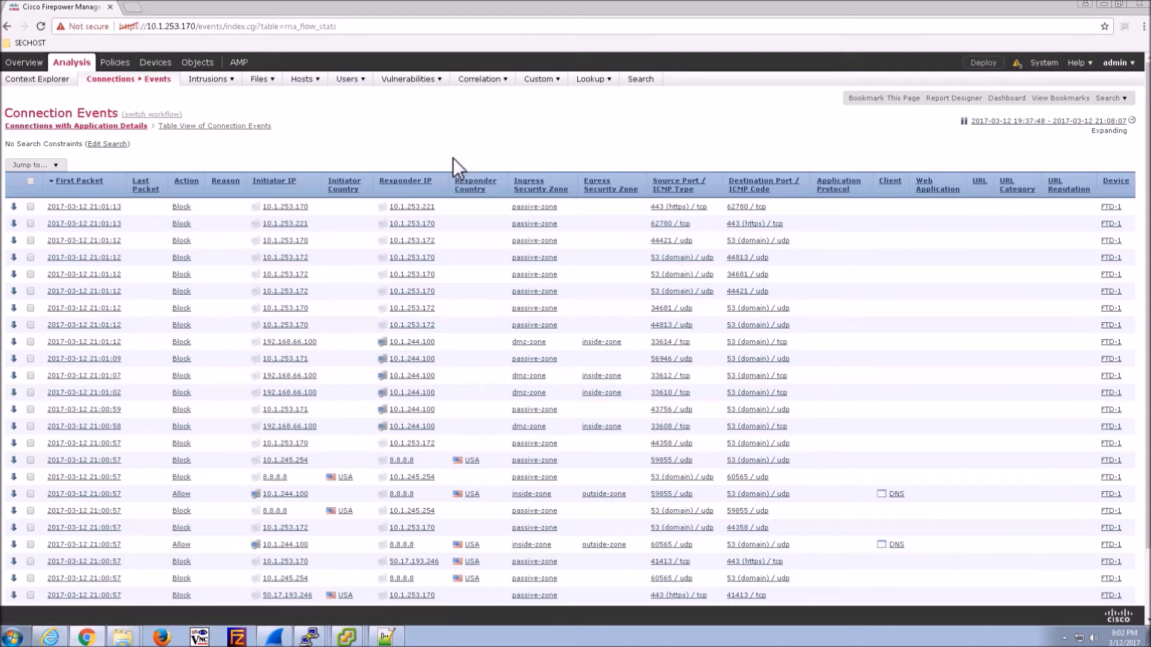
mouse_move(115, 62)
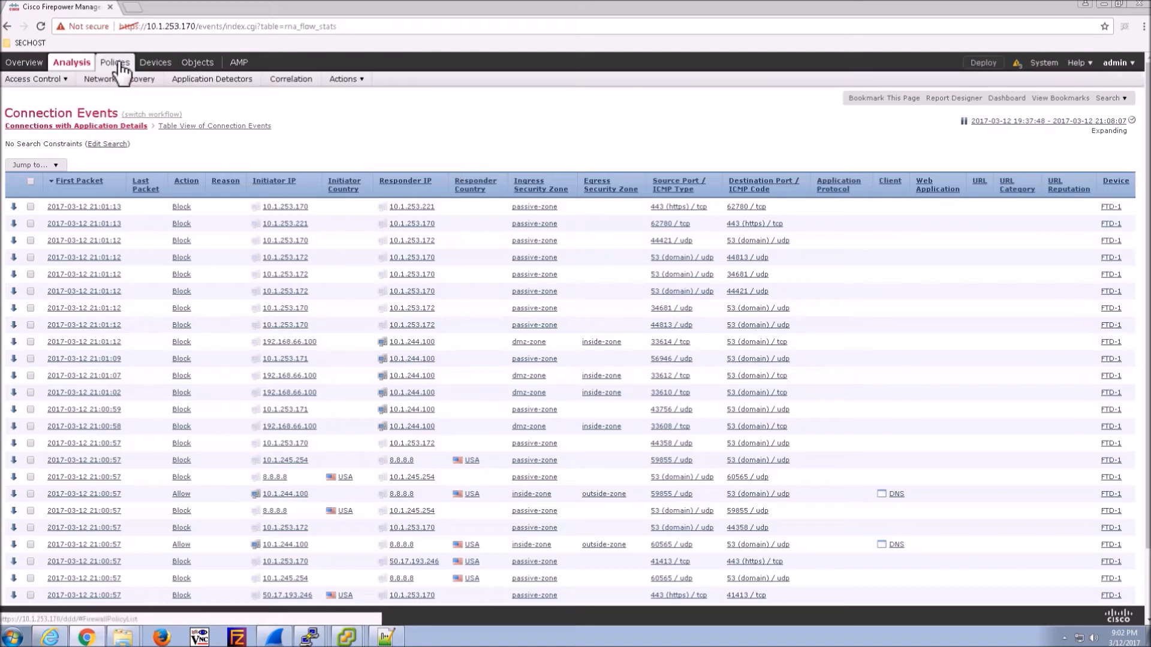
- Add access rule DMZ-WWW with source zone inside-zone and destination zone dmz-zone
click(36, 95)
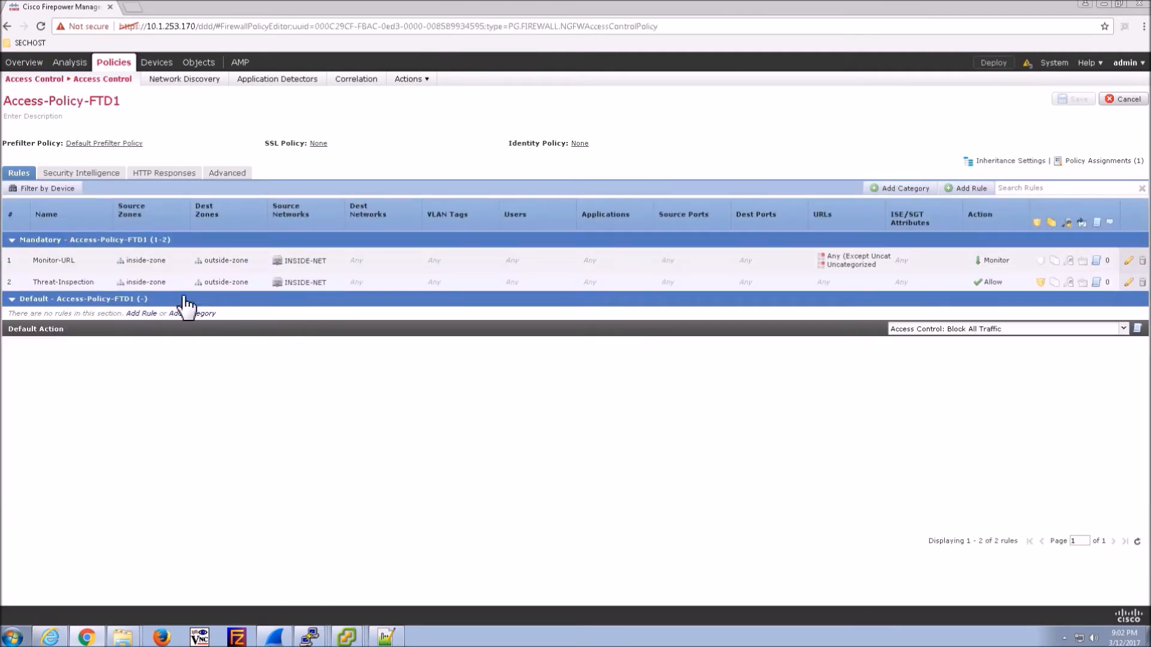
click(971, 189)
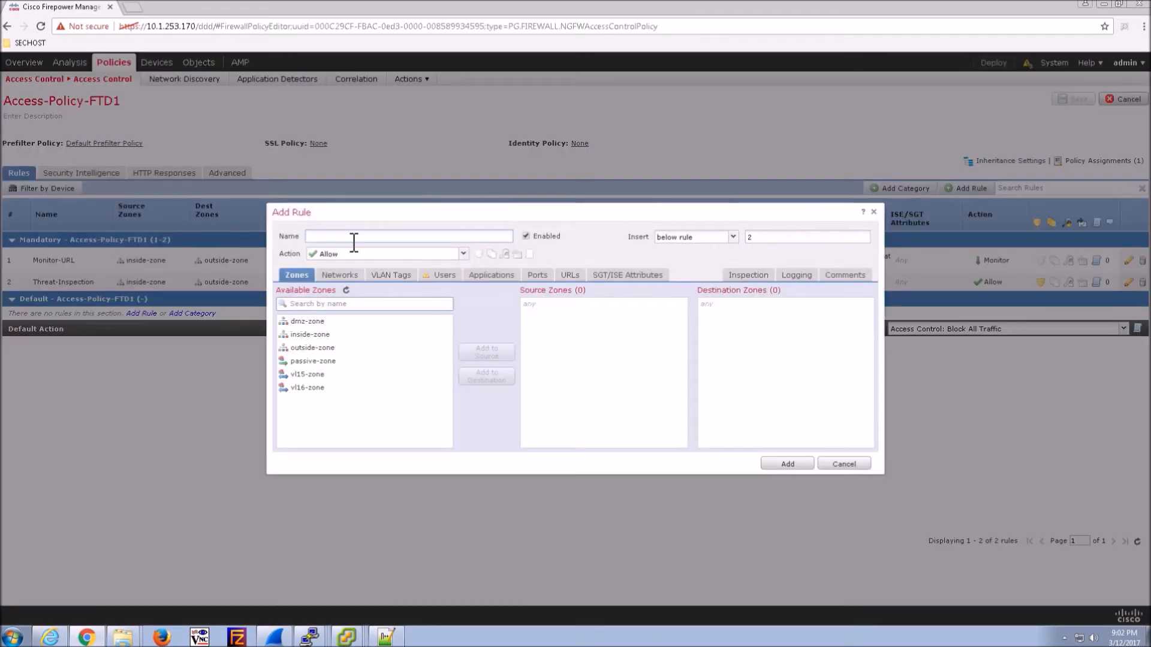
text(DMZ-WWW)
click(314, 335)
click(486, 352)
click(327, 348)
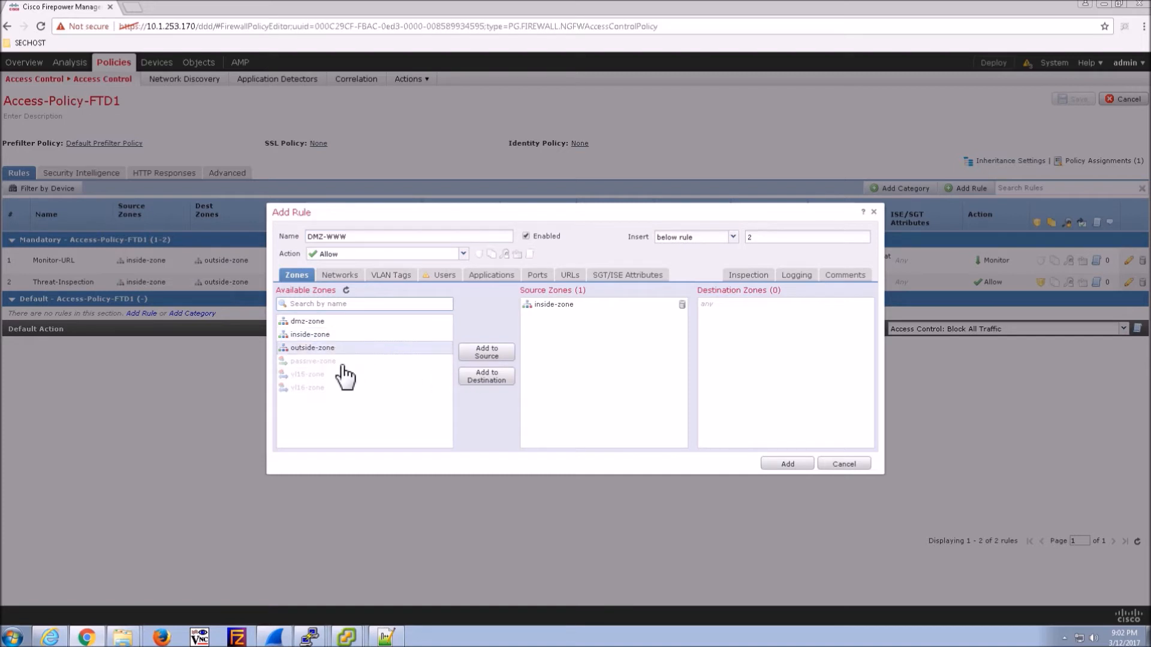
click(312, 322)
click(472, 378)
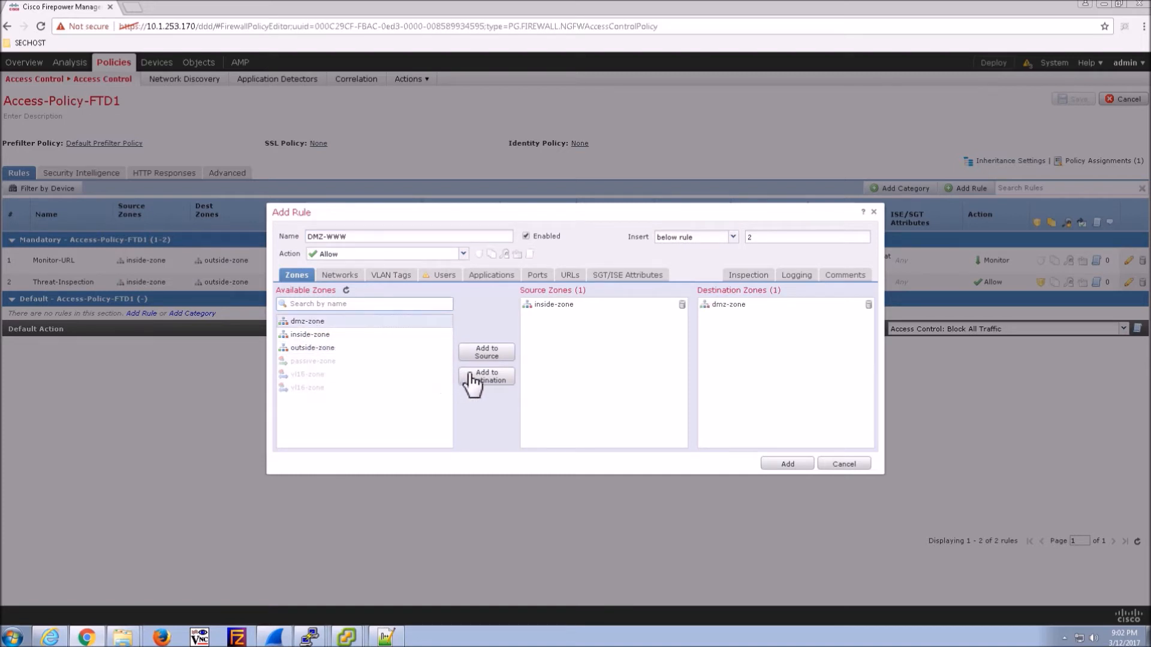
- Set the rule's source network to INSIDE-NET and destination network to WWW-SRV1
click(339, 274)
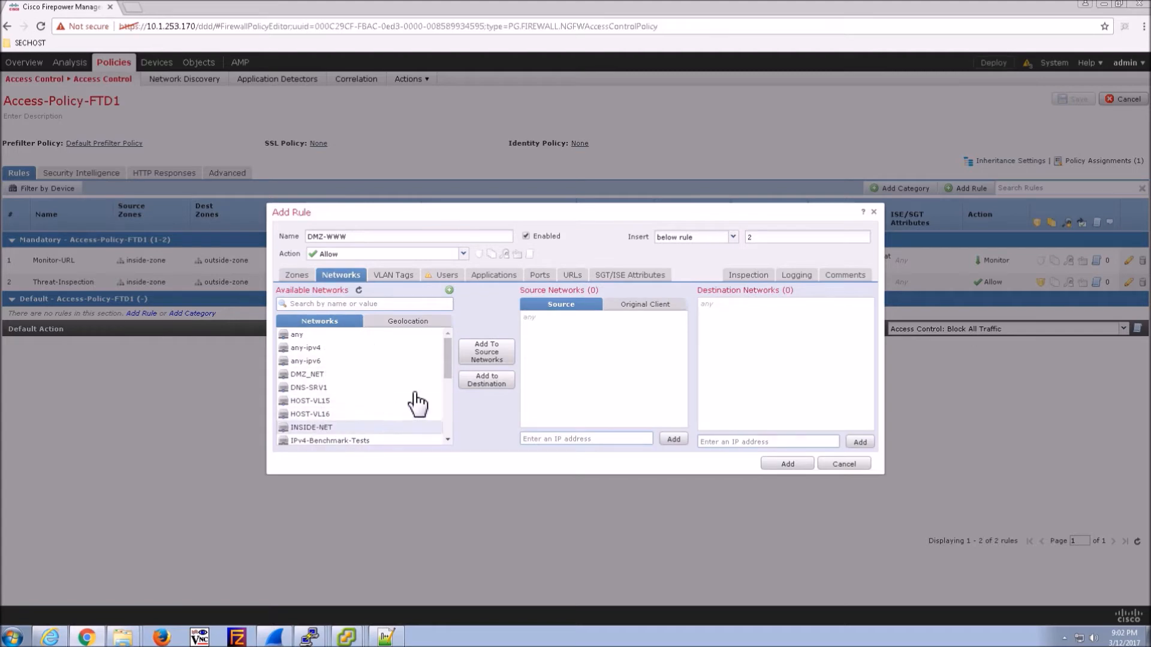
click(486, 352)
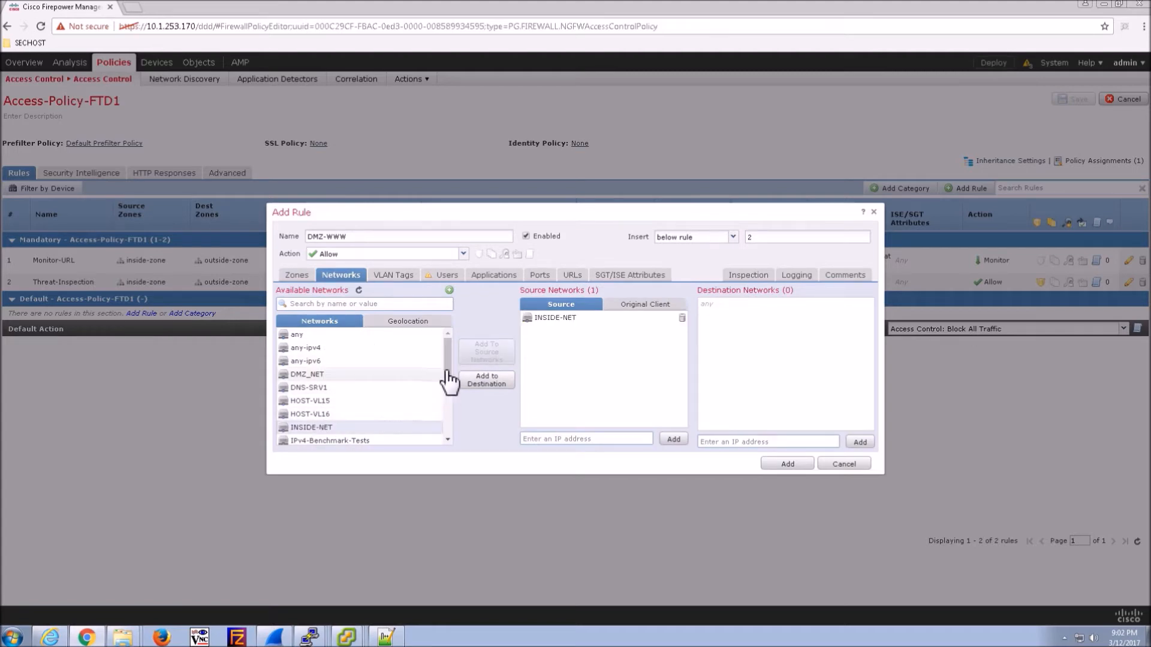
drag(444, 372, 447, 441)
click(337, 439)
click(489, 379)
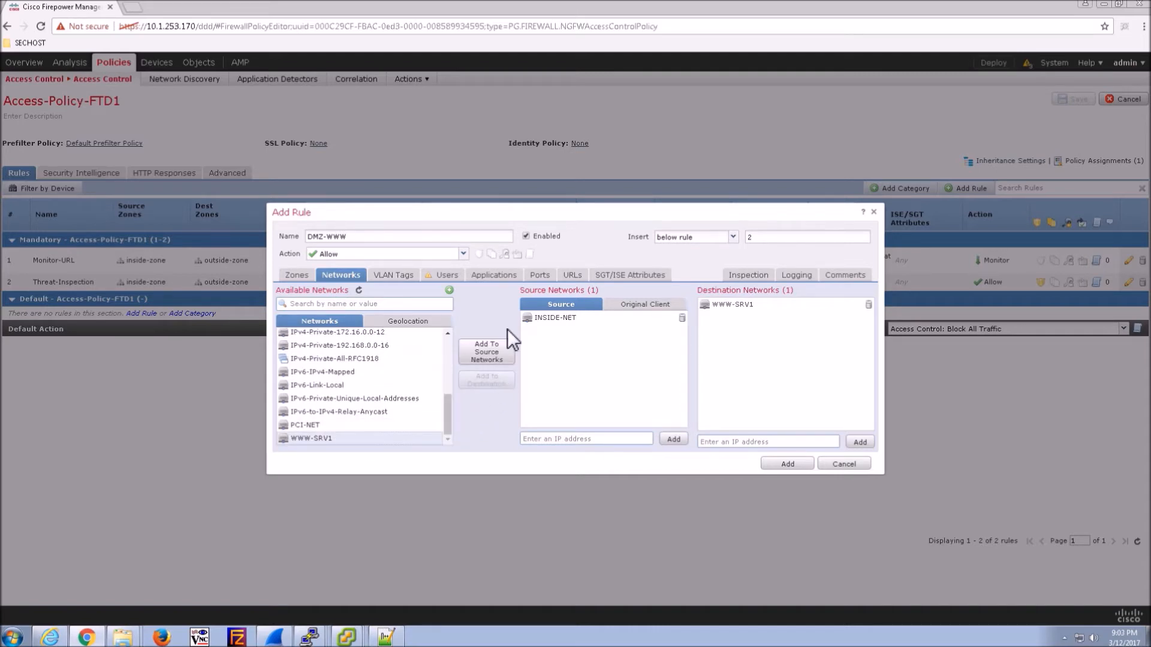
click(490, 275)
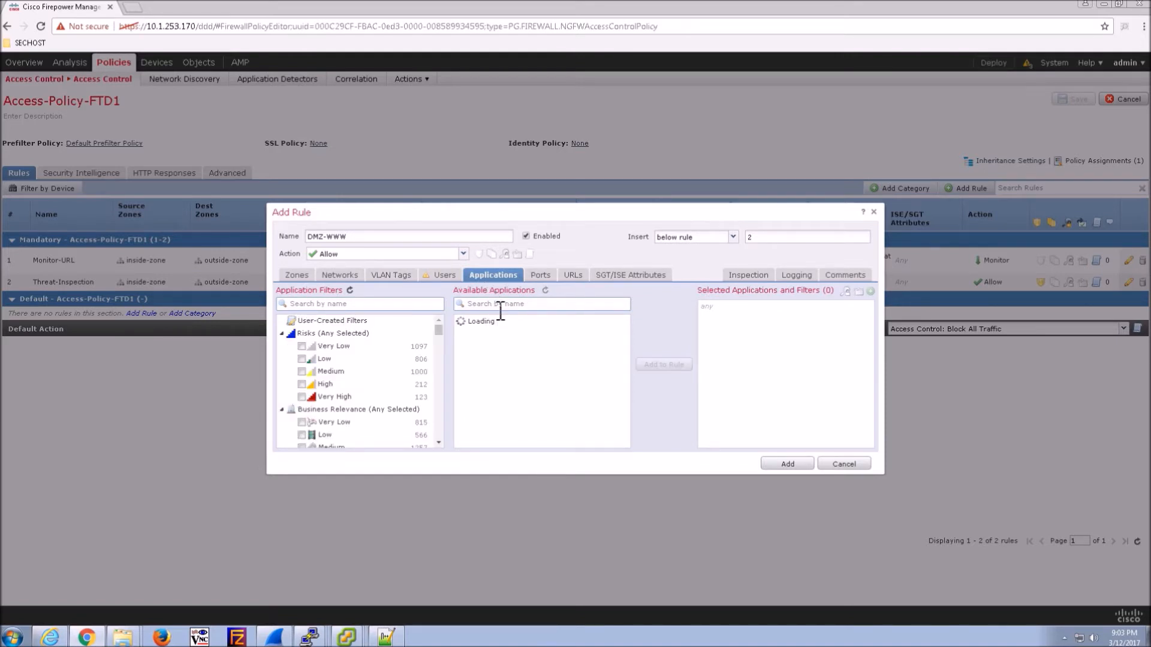
- Add the HTTP, HTTP 2.0 and HTTPS applications to the DMZ-WWW rule
click(500, 306)
text(http)
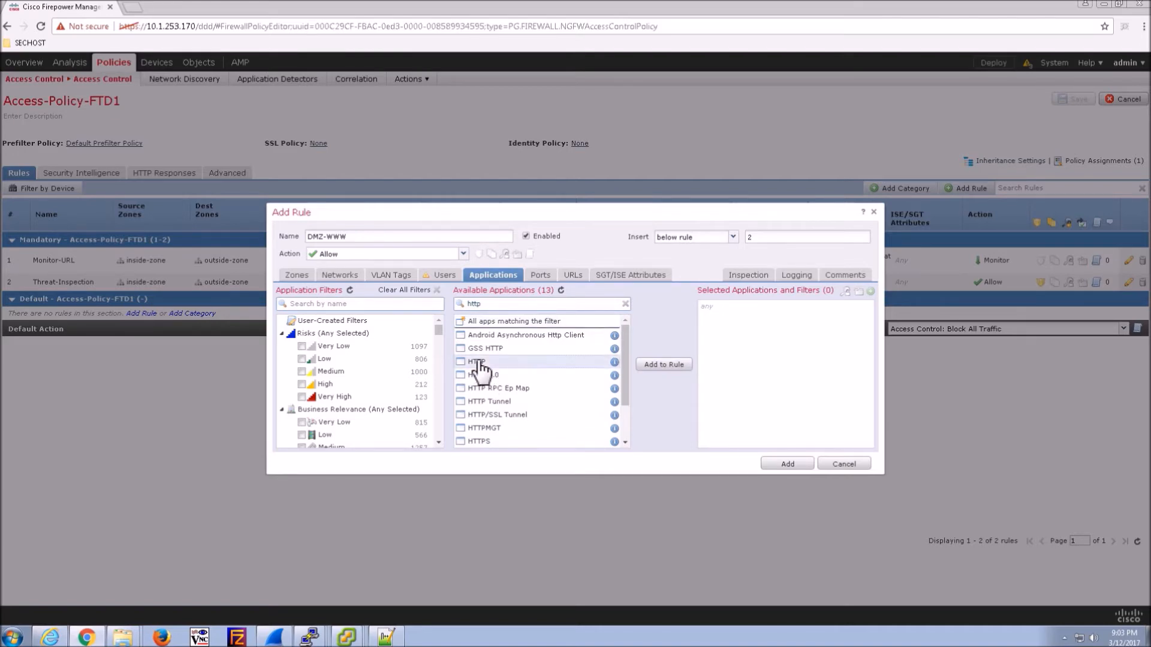
key(shift+Down)
key(shift+Down)
key(shift+Down)
key(shift+Down)
key(shift+Down)
key(shift+Down)
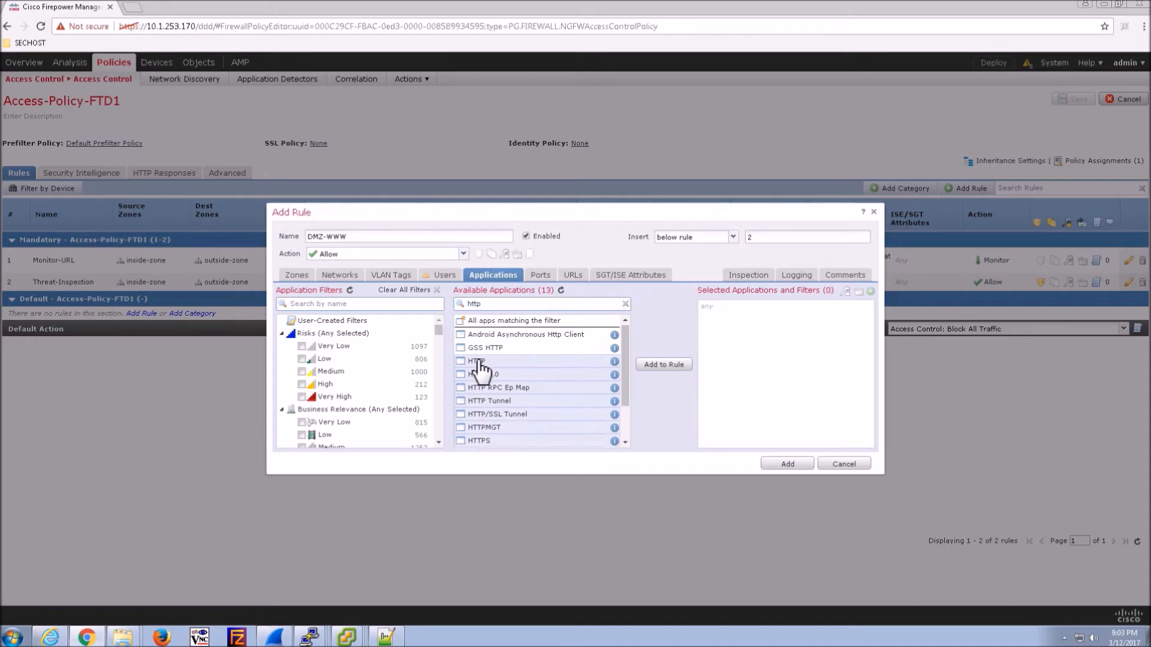
ctrl+click(492, 414)
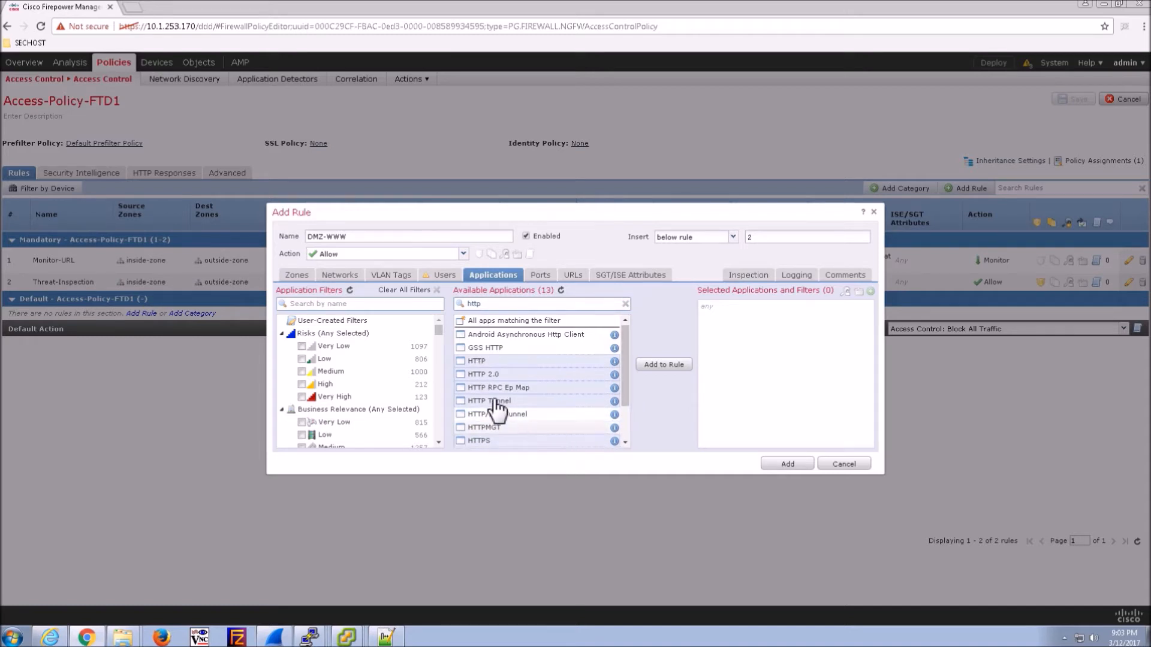
scroll(624, 408, down, 2)
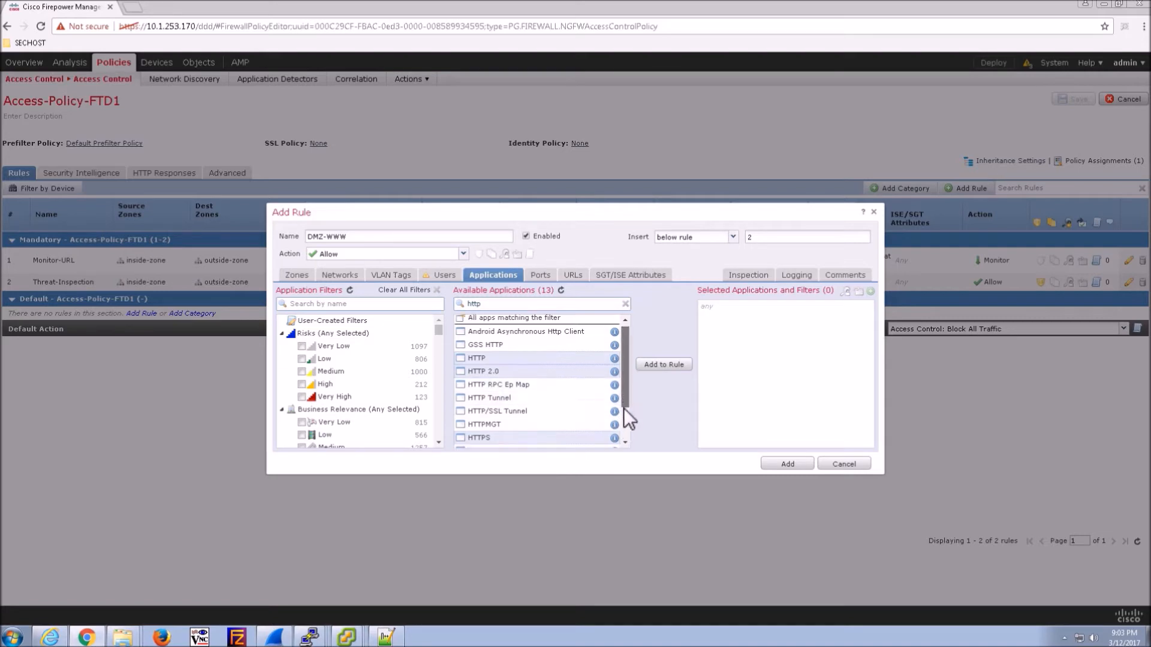
click(671, 367)
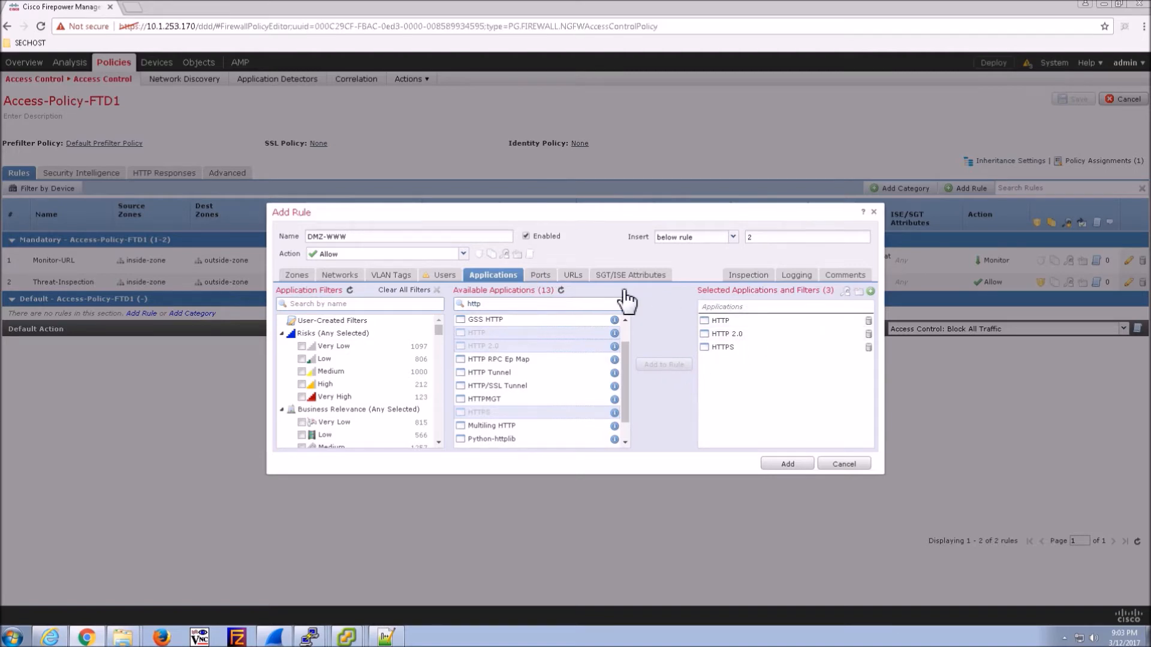
- Apply Security Over Connectivity inspection, log at connection beginning, and add the rule
click(747, 279)
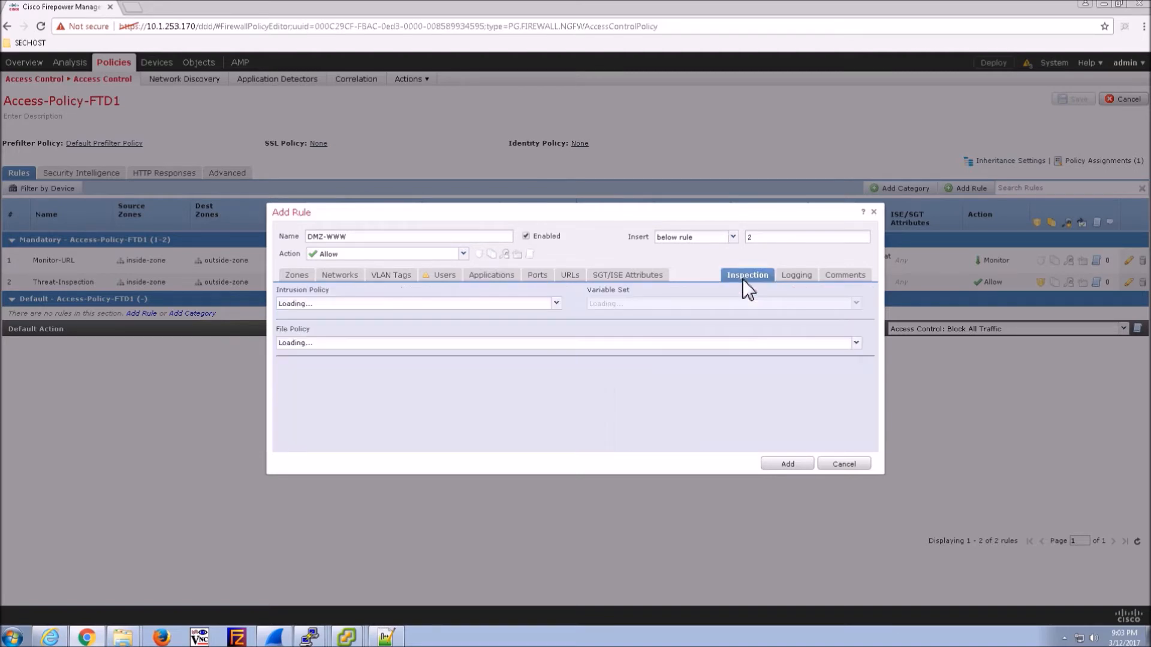
click(351, 303)
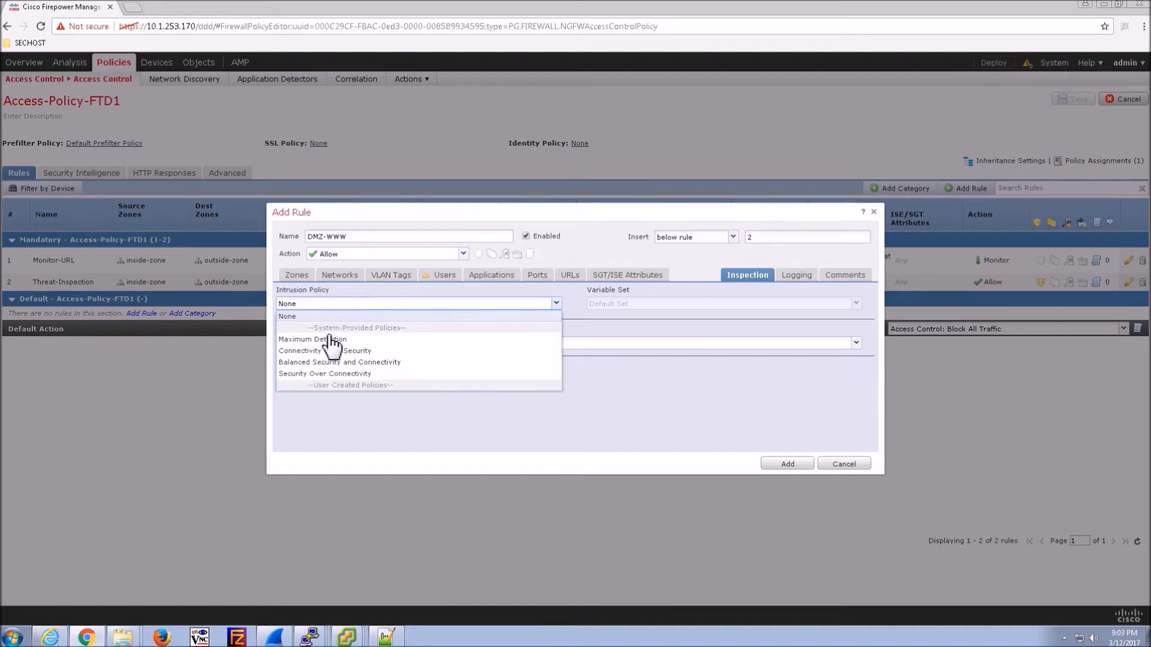
click(313, 374)
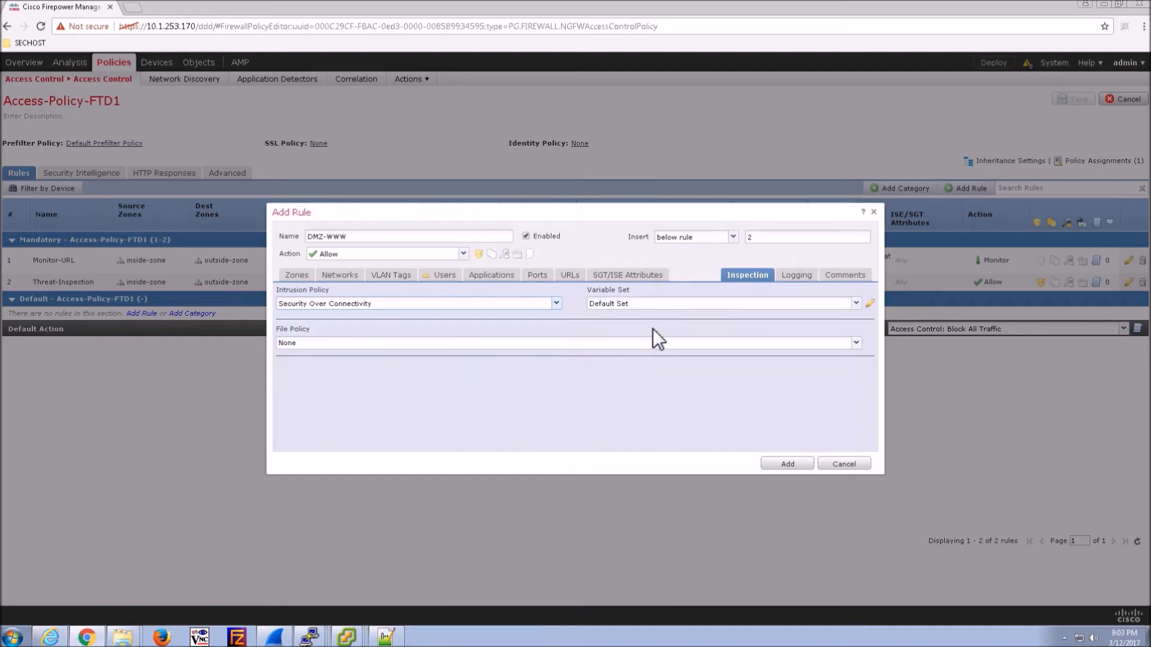
click(797, 275)
click(280, 300)
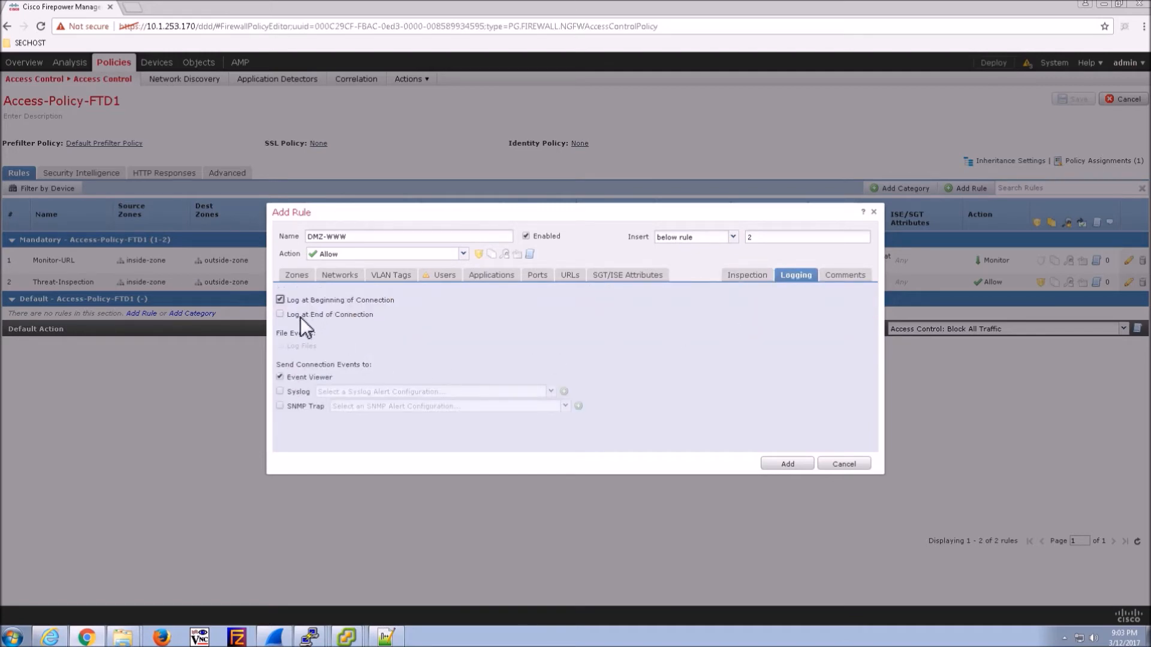
click(785, 465)
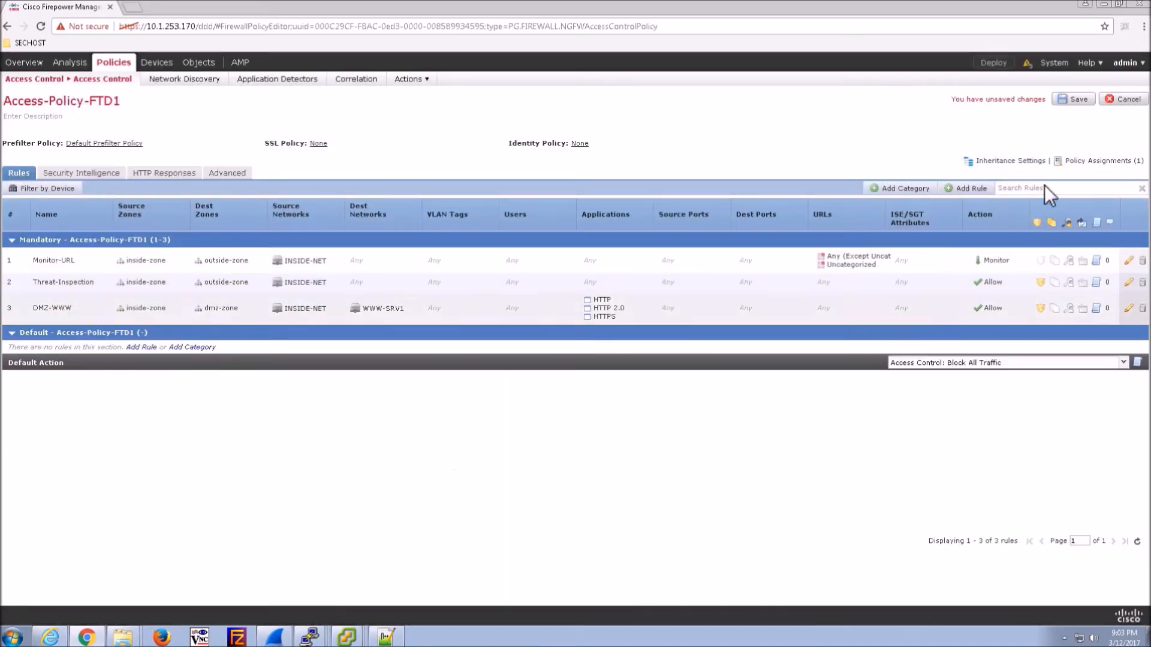
- Save Access-Policy-FTD1 and deploy the pending policies to FTD-1
click(1074, 99)
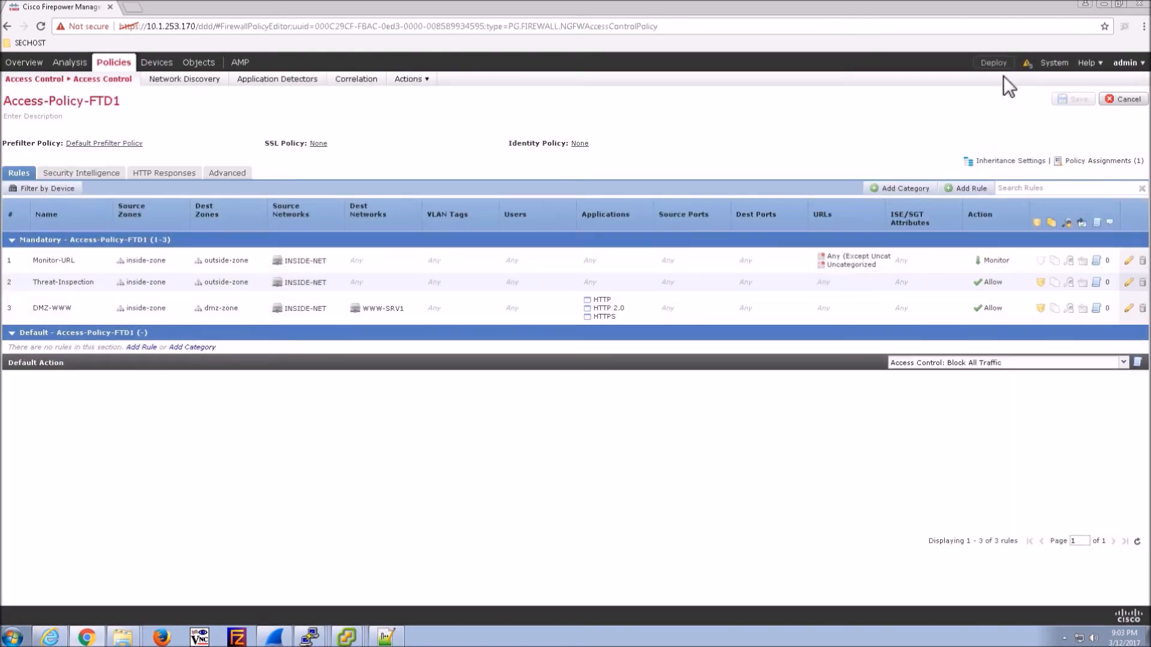
click(995, 64)
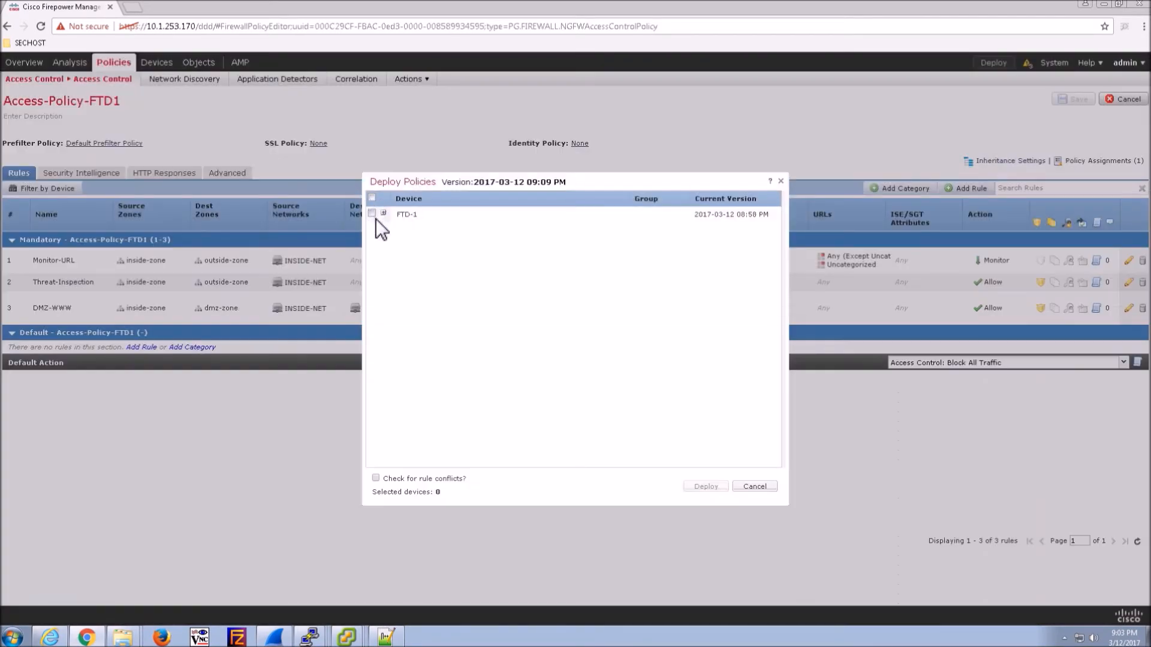
click(373, 214)
click(383, 214)
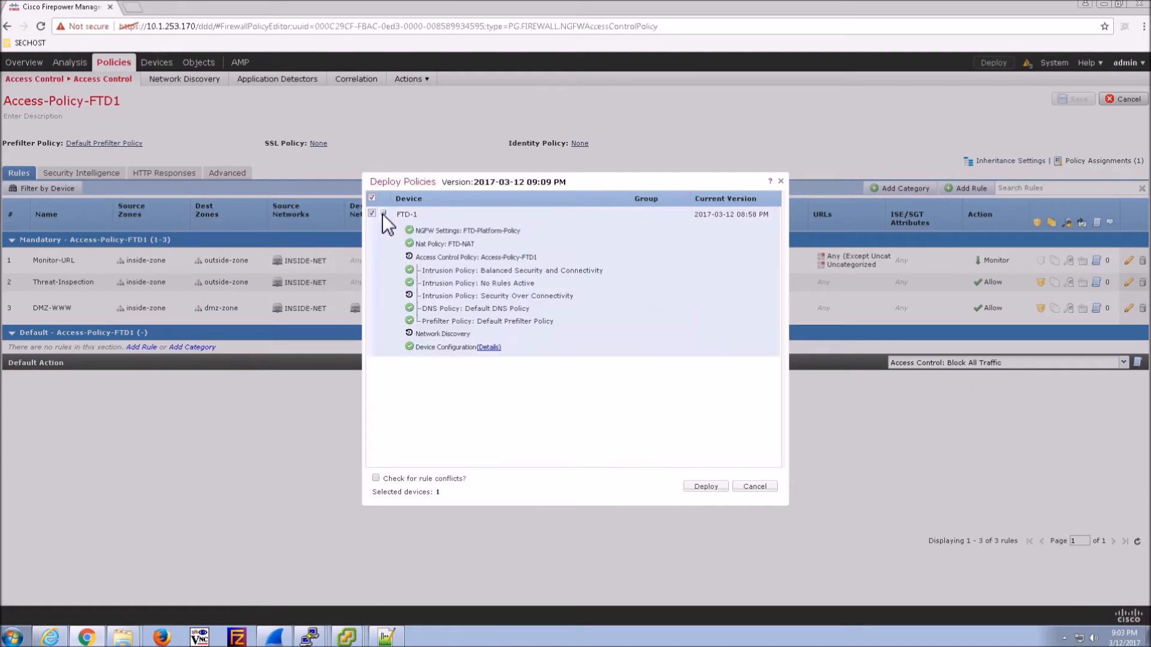
click(706, 486)
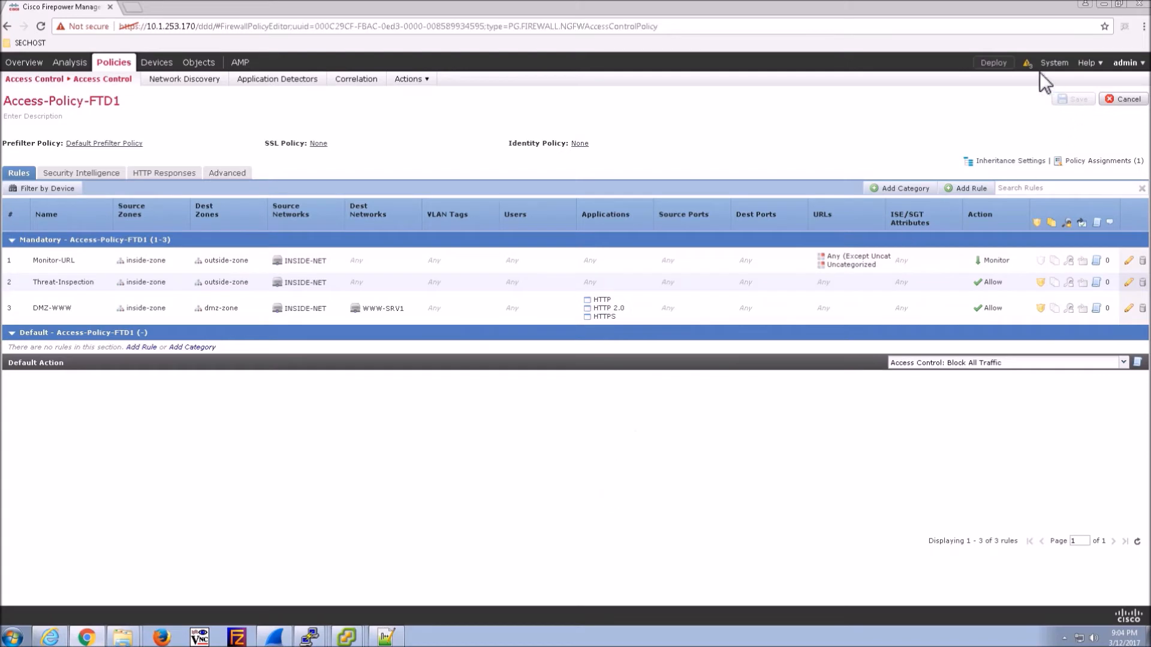
- Review FTD-1's deployment progress and its interface health warnings
click(1027, 63)
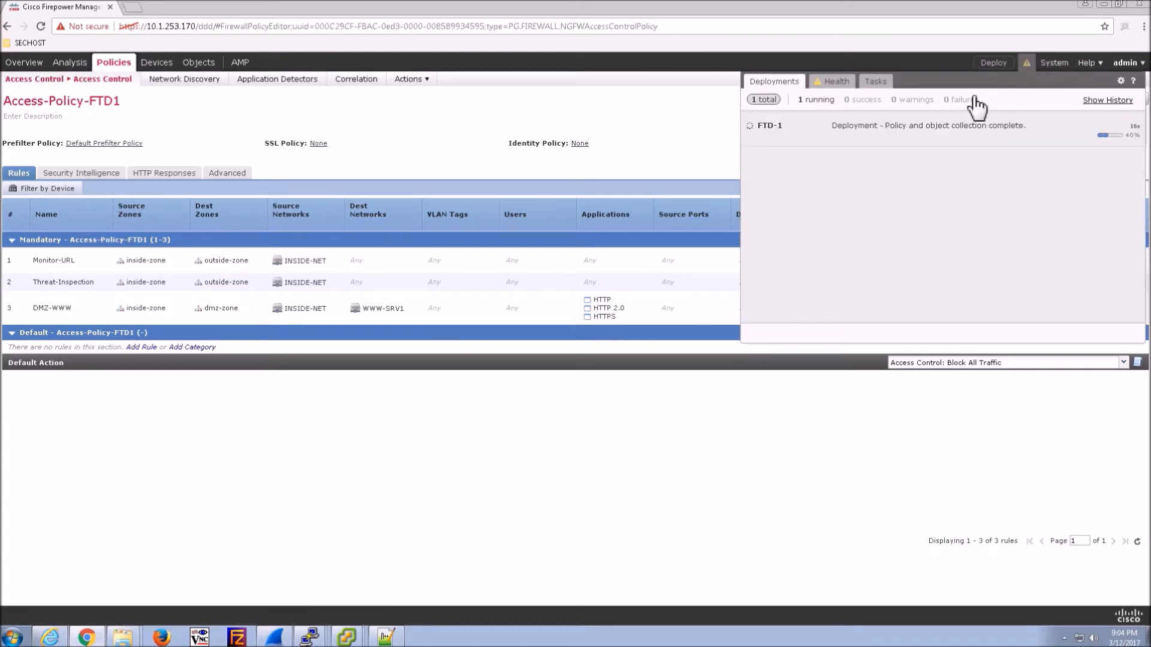
click(834, 82)
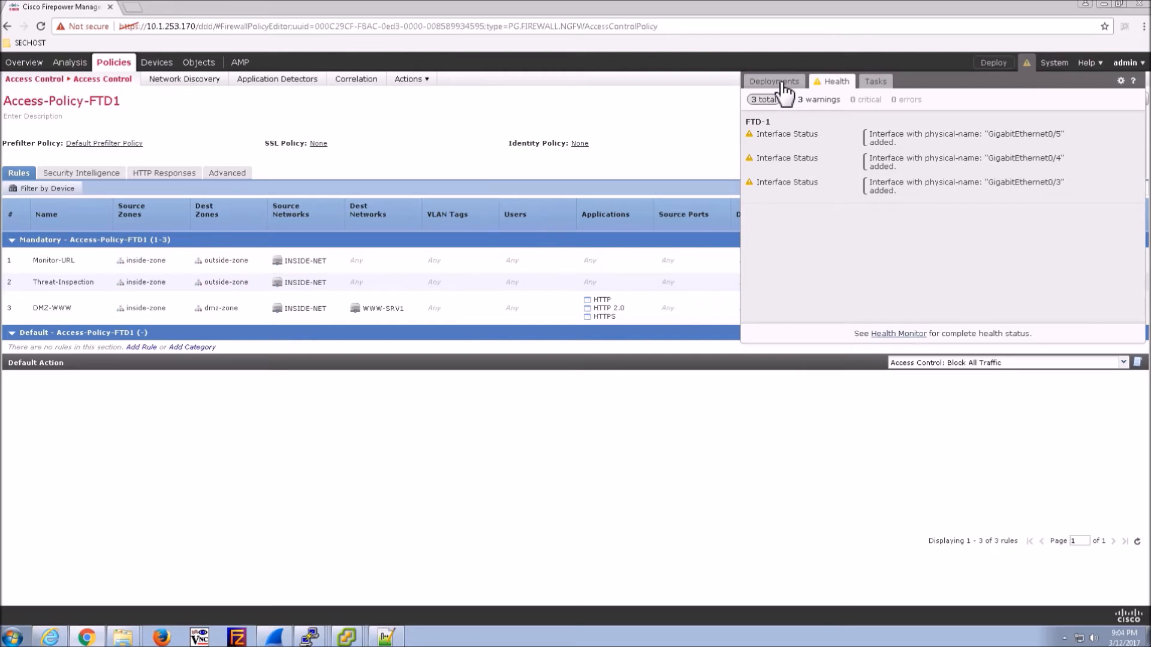
click(784, 84)
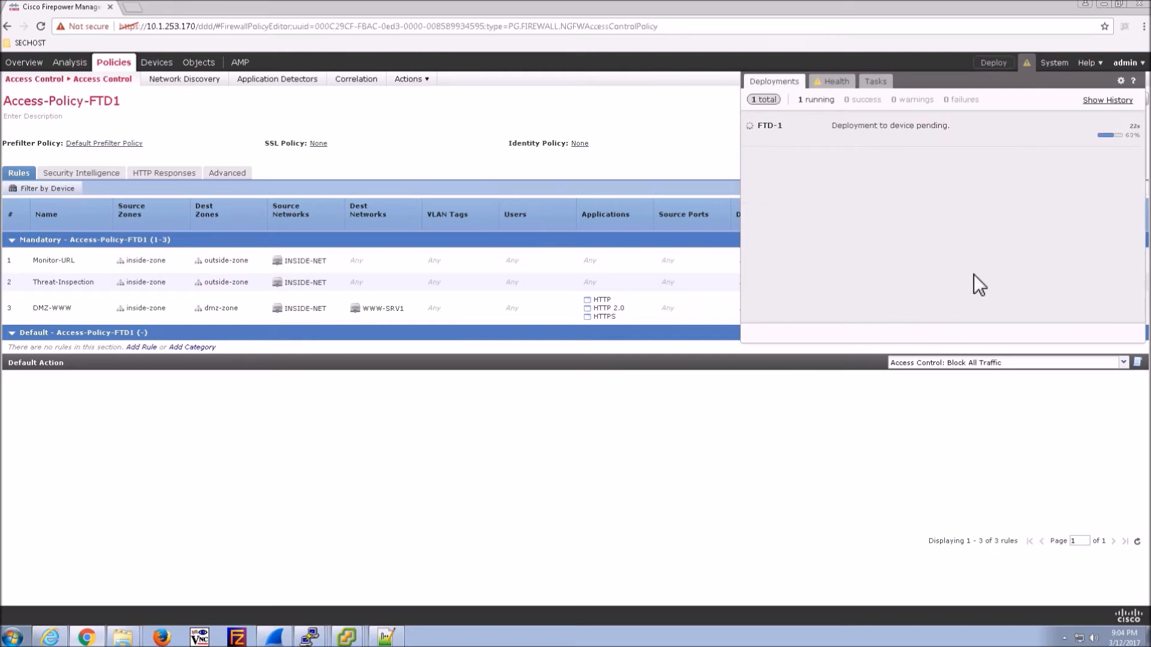
click(346, 637)
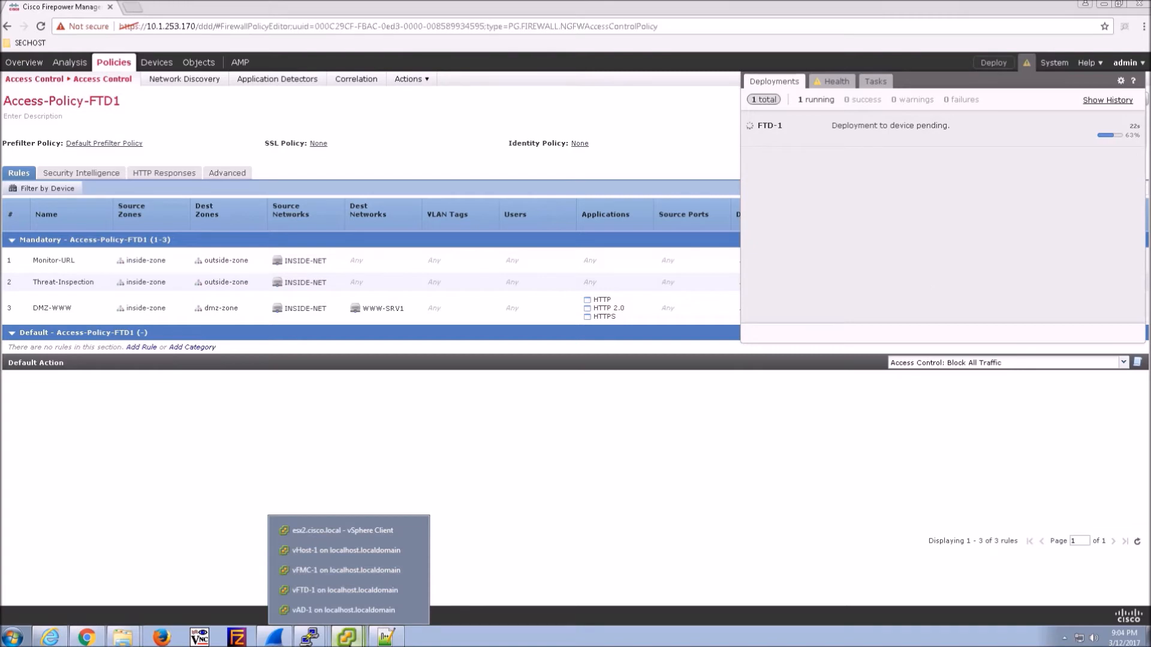
click(315, 555)
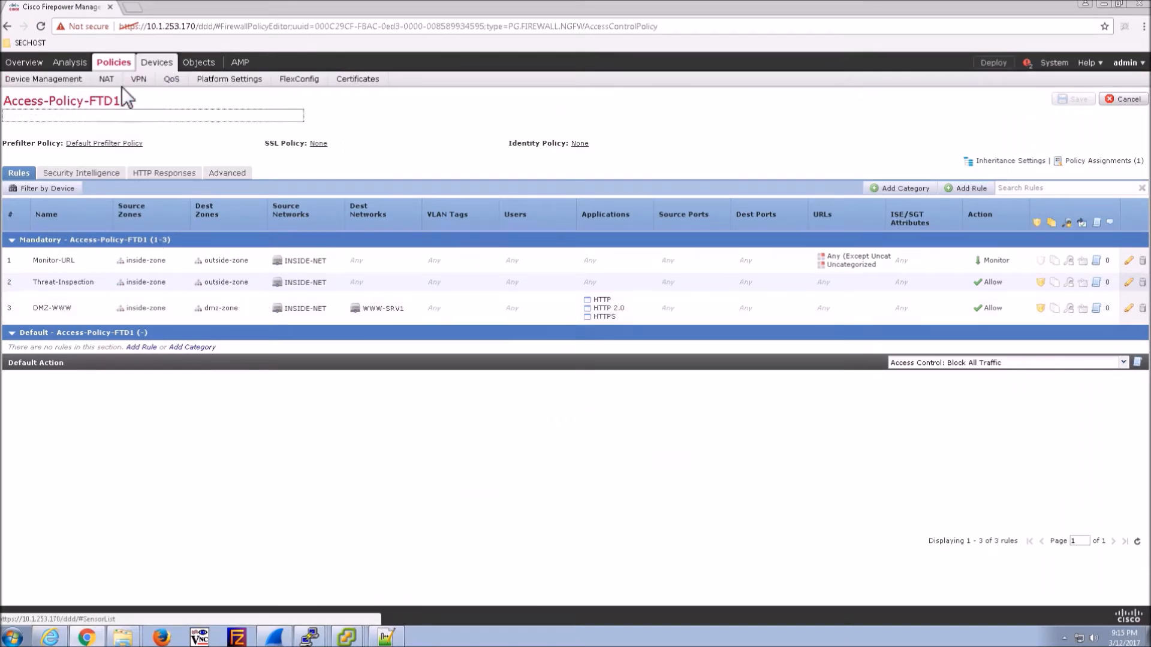
- Load bbc.com in the vHost-1 test machine's web browser
click(171, 79)
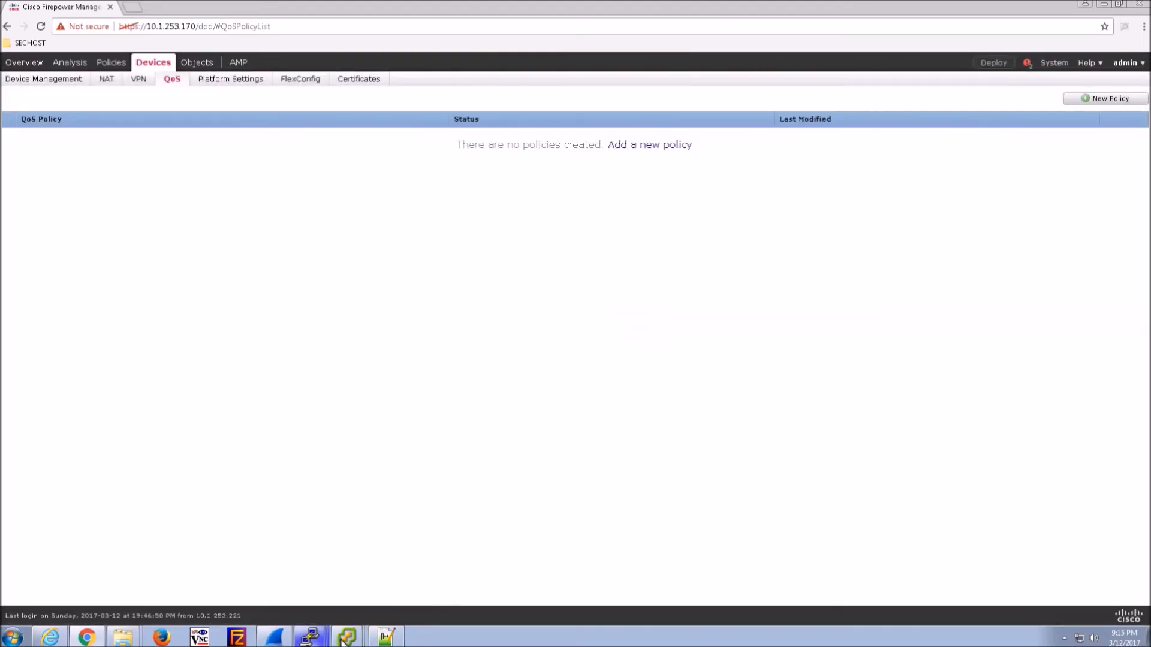
mouse_move(347, 636)
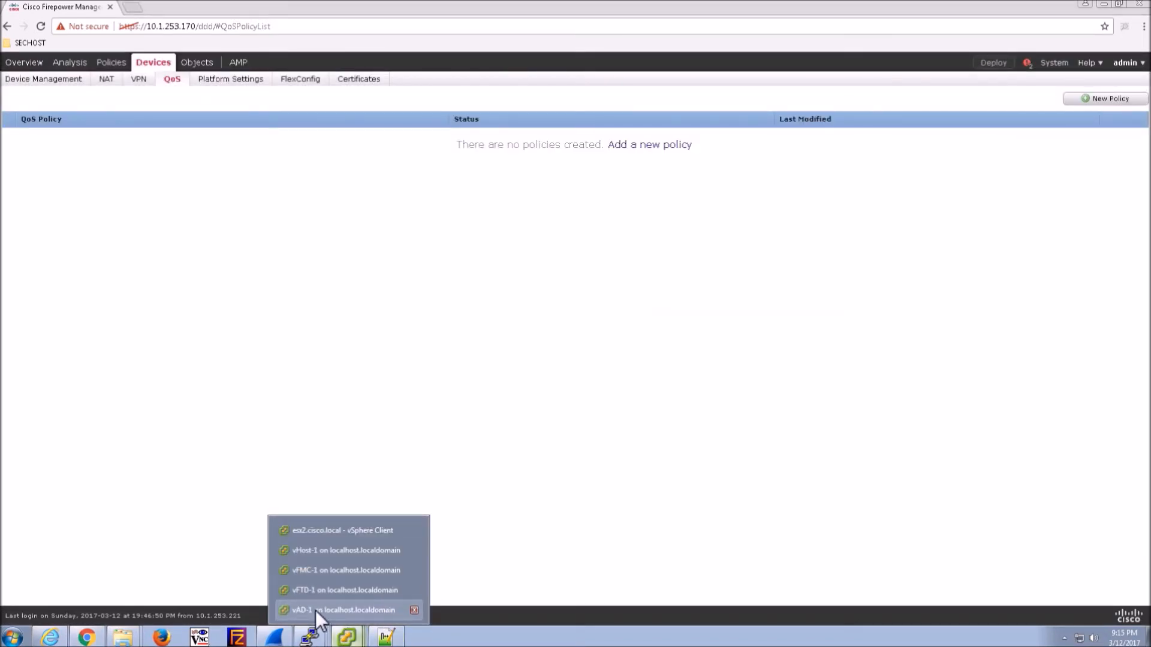
click(314, 550)
click(393, 341)
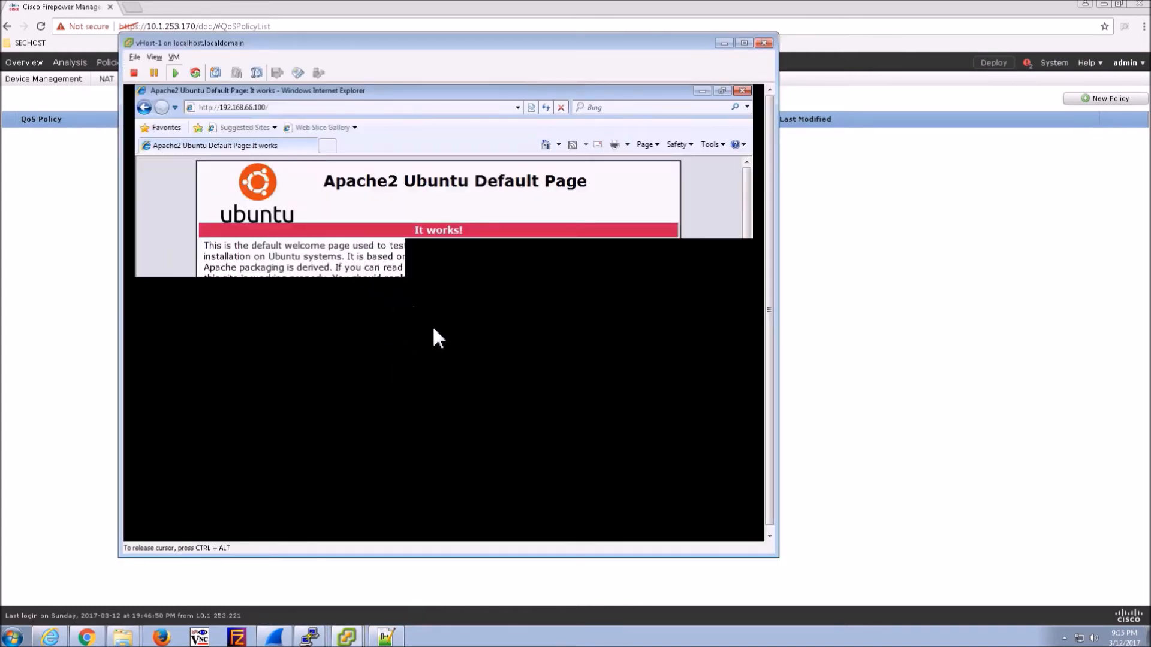
click(301, 109)
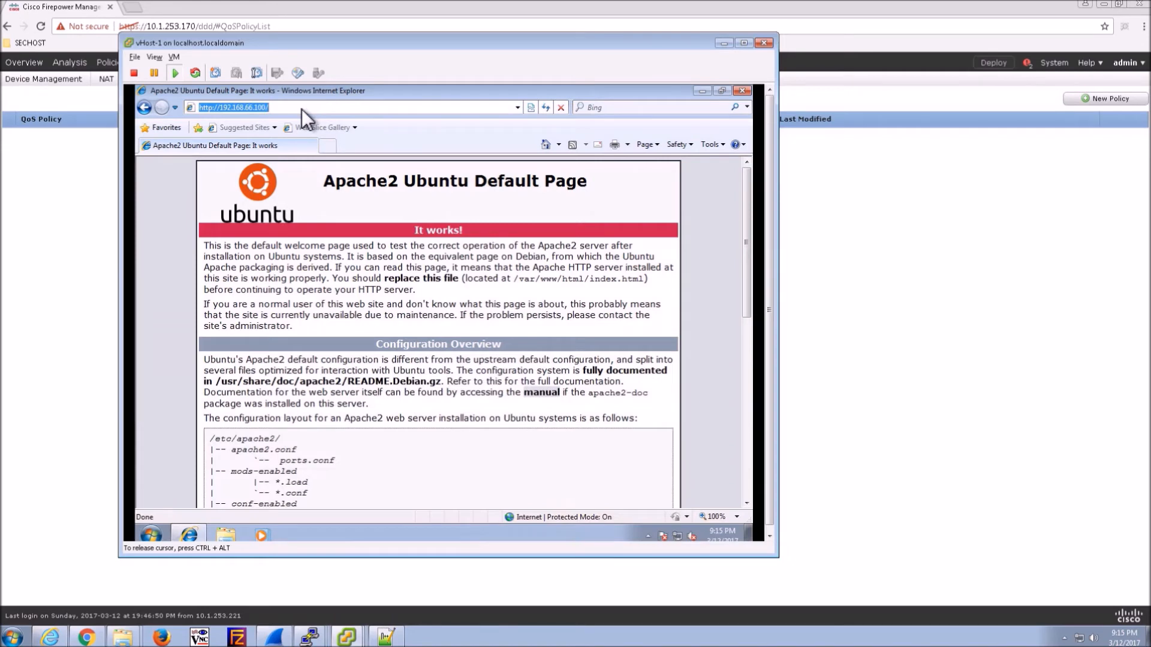
text(bbc.com)
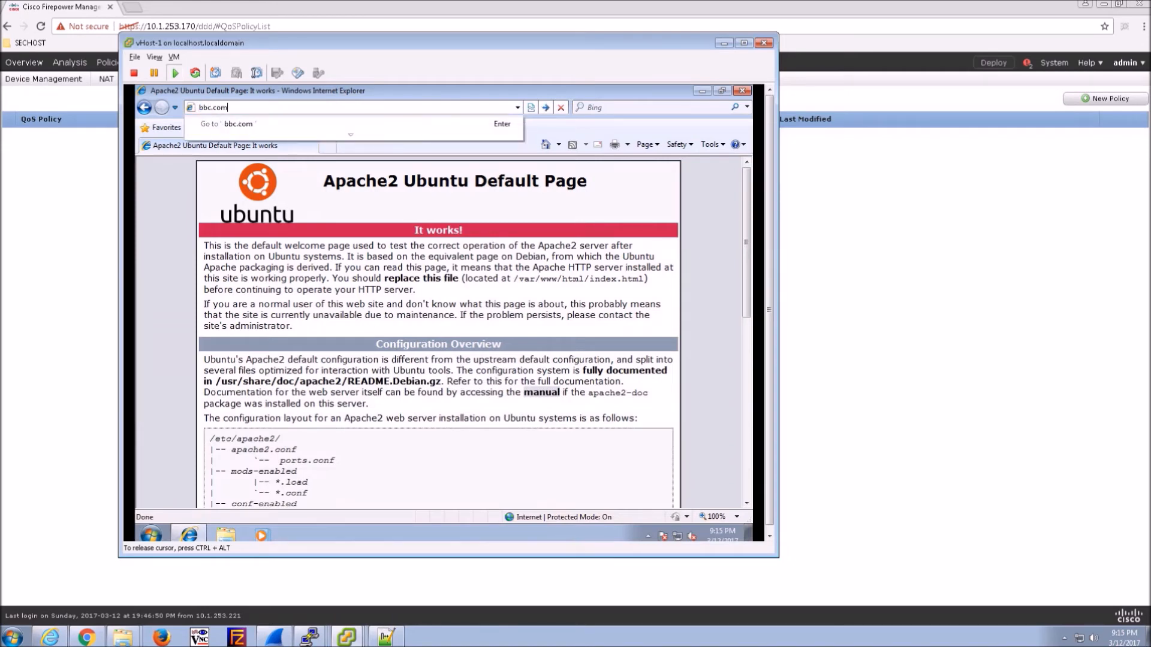
key(Return)
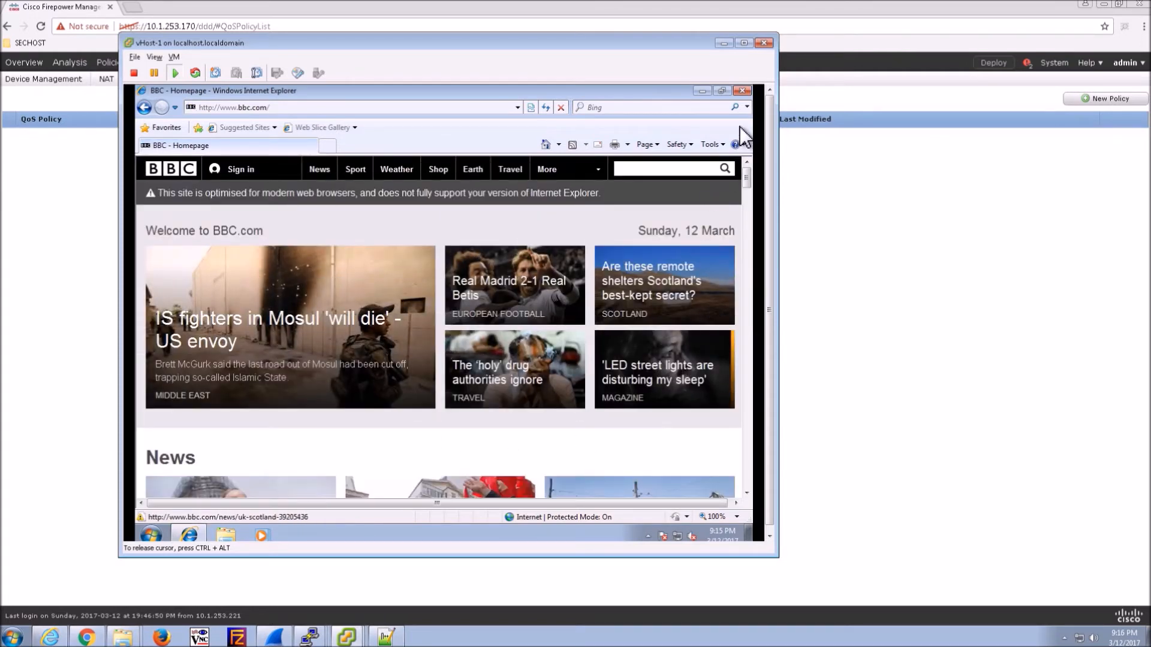
- Close the browser and run ipconfig /flushdns in a command prompt
click(742, 92)
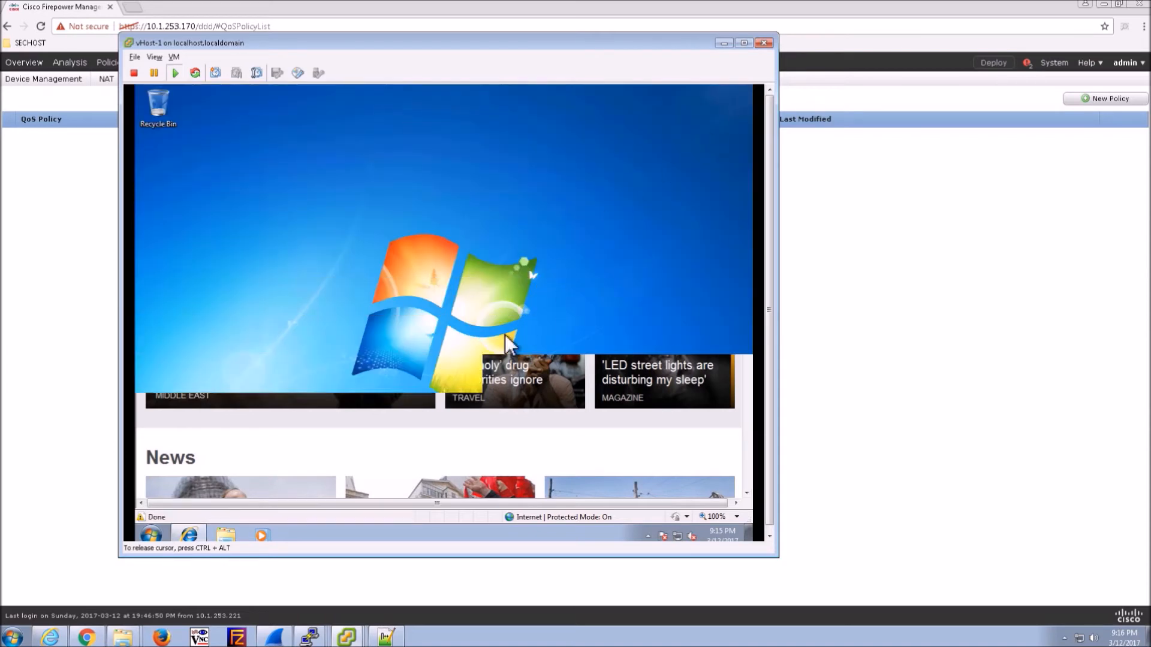
click(152, 533)
click(180, 507)
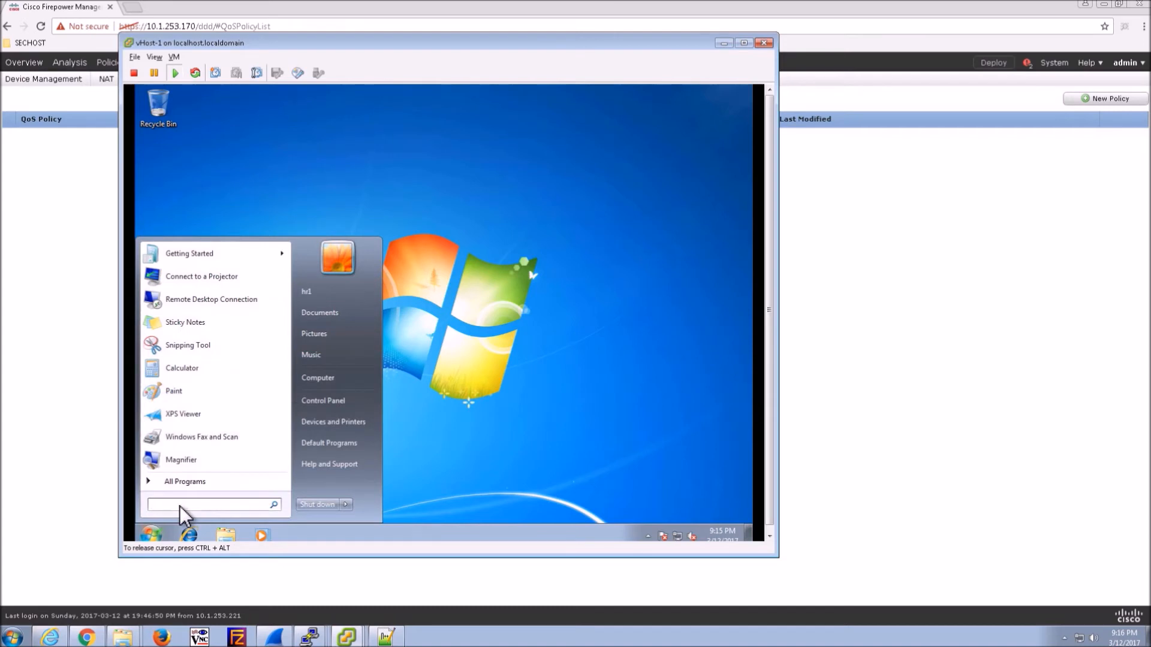
text(cmd)
key(Return)
text(ipc)
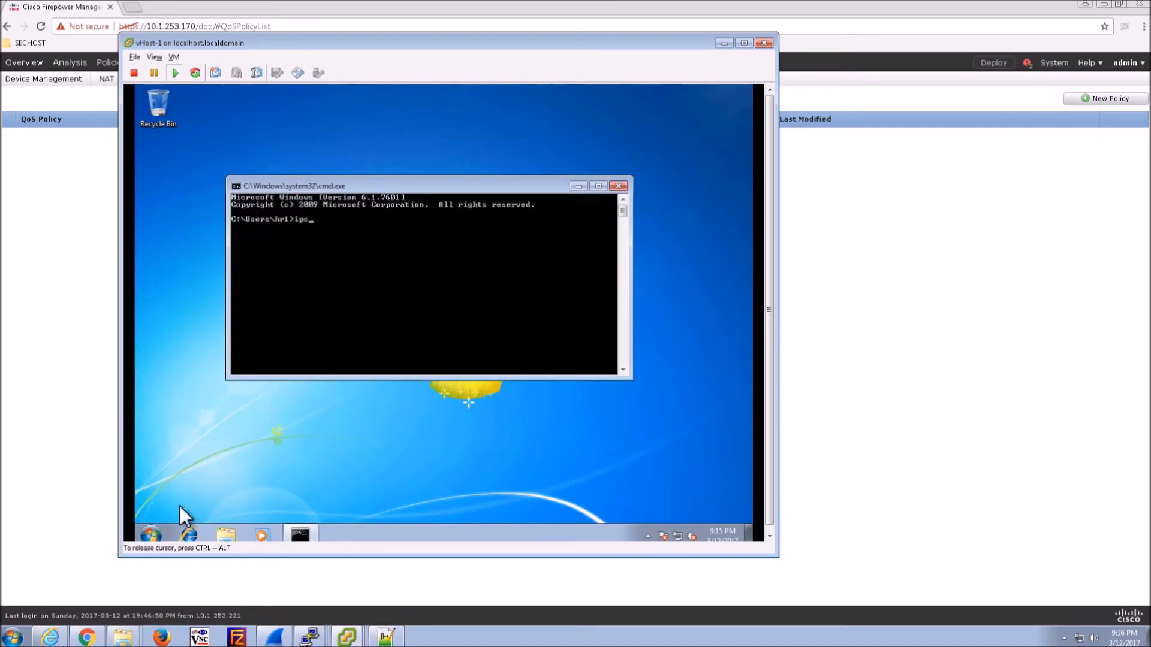
text(onfig /flushdns)
key(Return)
- Create QoS policy QOS-FTD1 targeting FTD-1 and save it
click(854, 304)
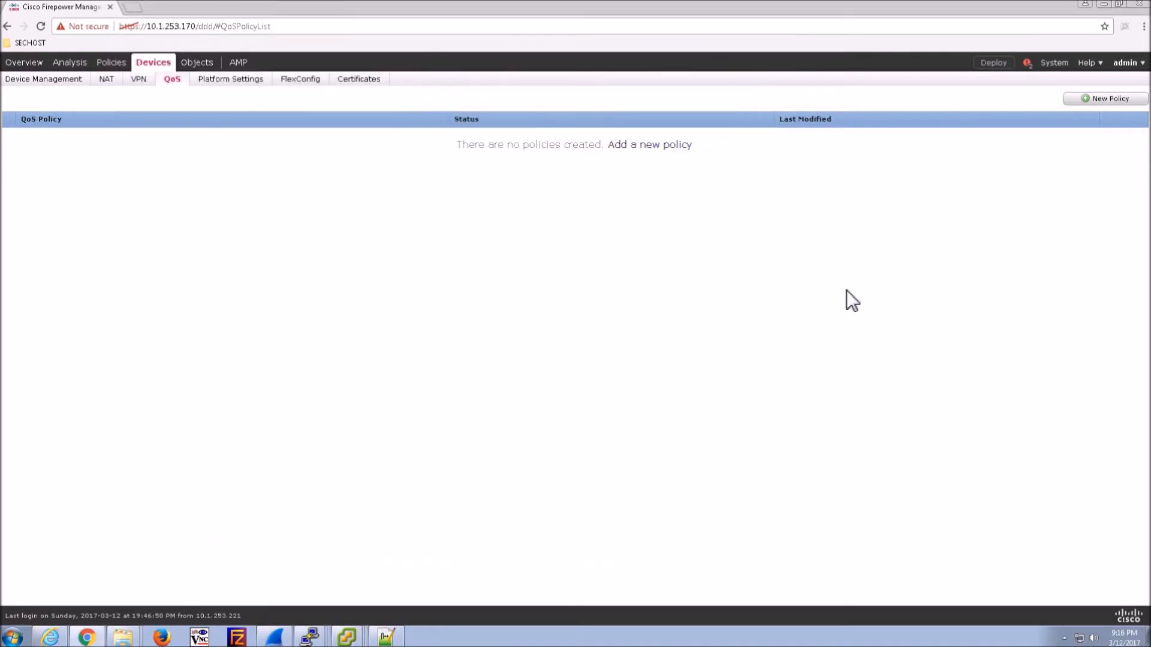
click(649, 146)
click(485, 202)
text(QOS-FTD1)
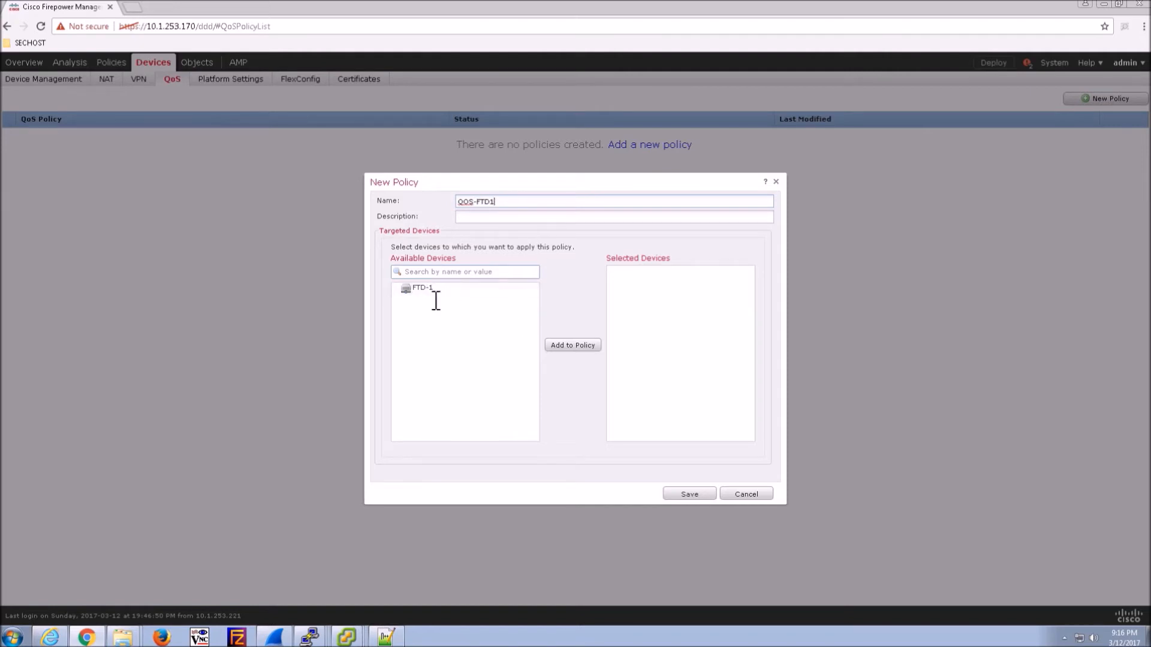
click(426, 289)
click(578, 349)
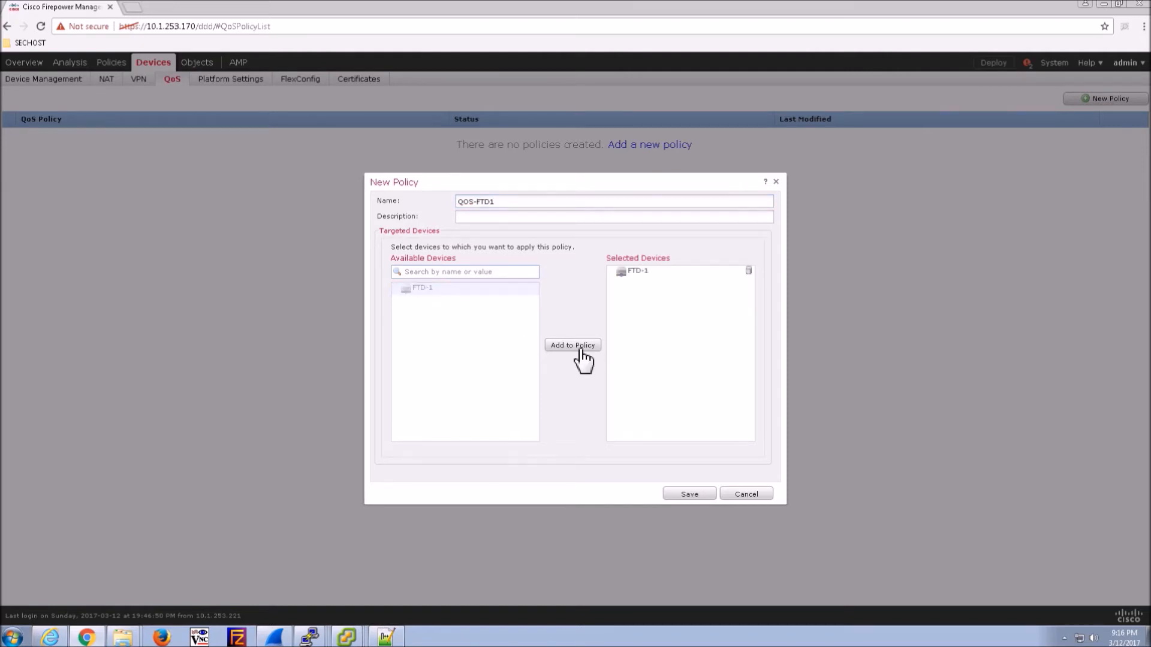
click(690, 493)
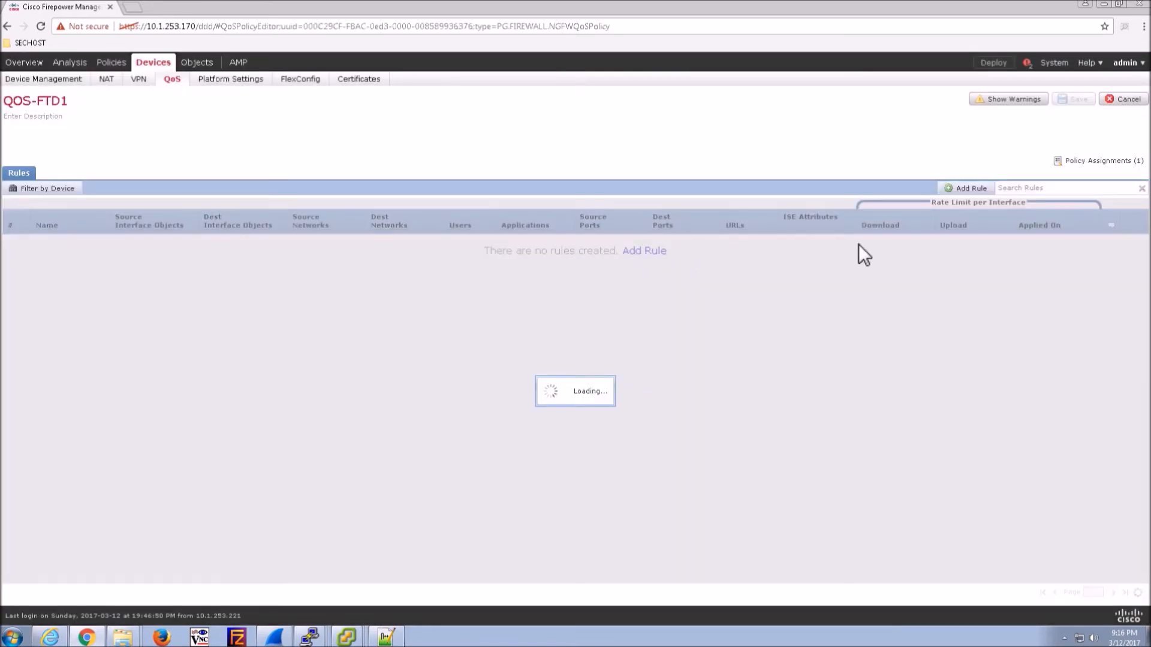
- Add rule Throttle-BBC from inside-zone to outside-zone with source network INSIDE-NET
click(654, 252)
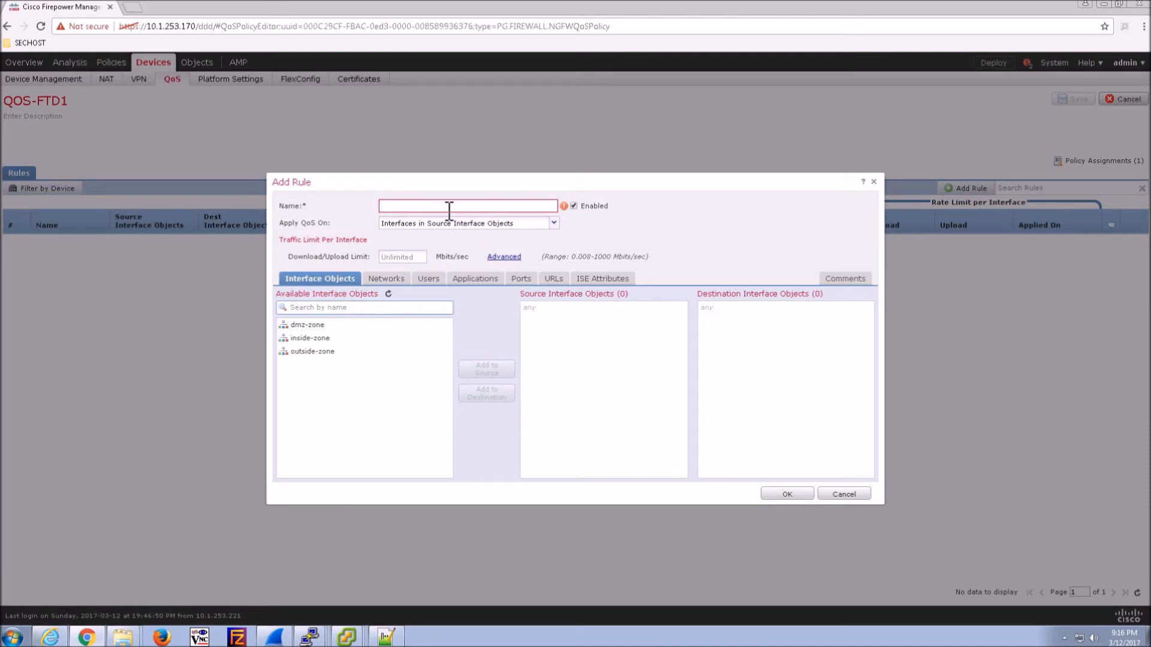
text(Throttle)
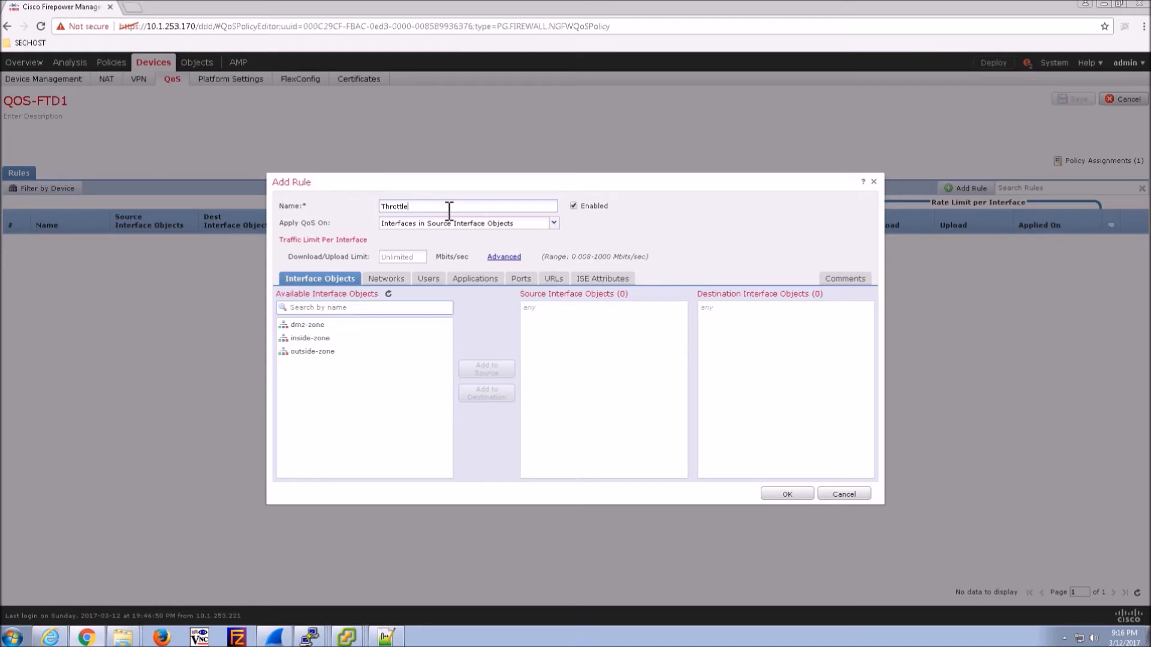
text(-BBC)
click(302, 338)
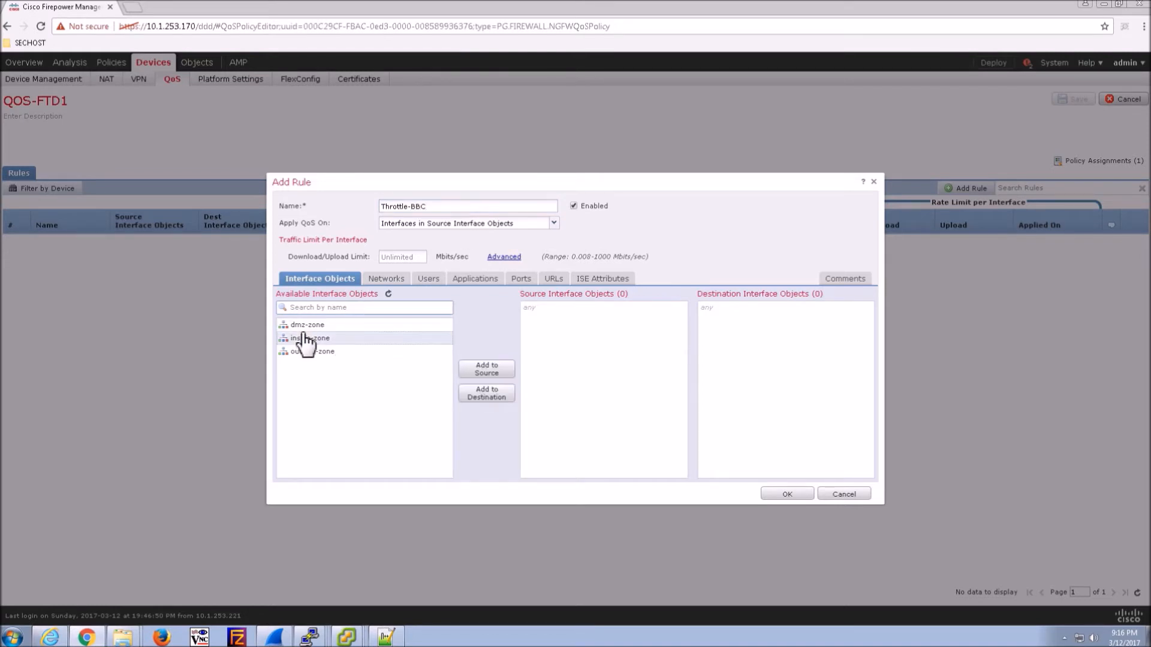
click(503, 368)
click(343, 351)
click(486, 393)
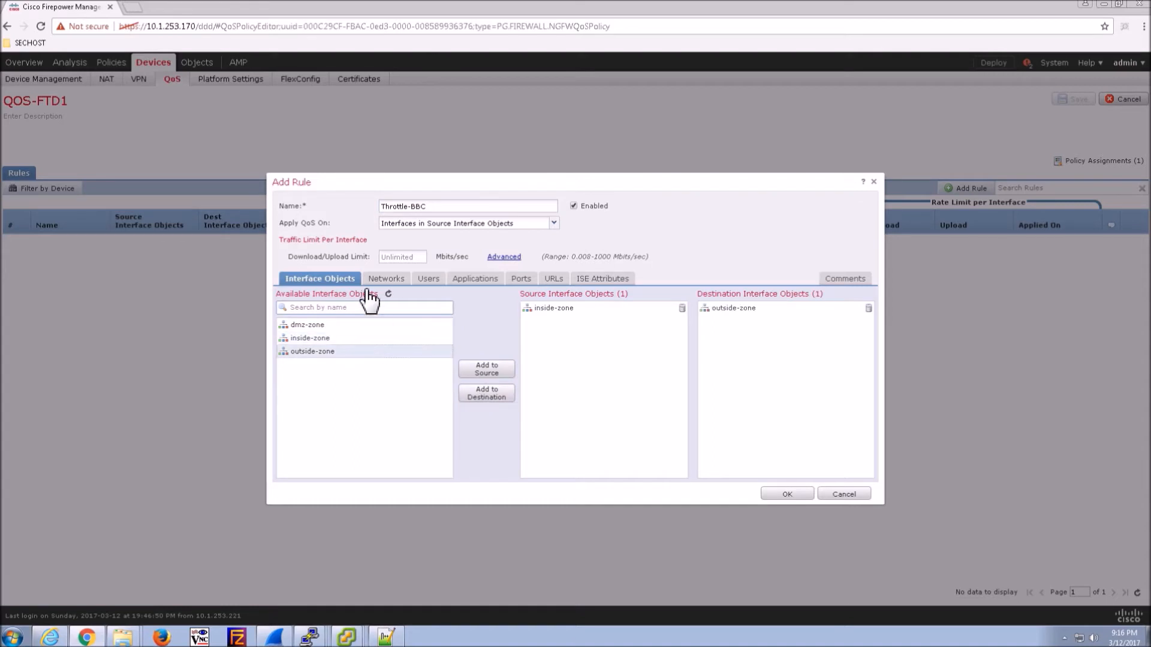
click(388, 280)
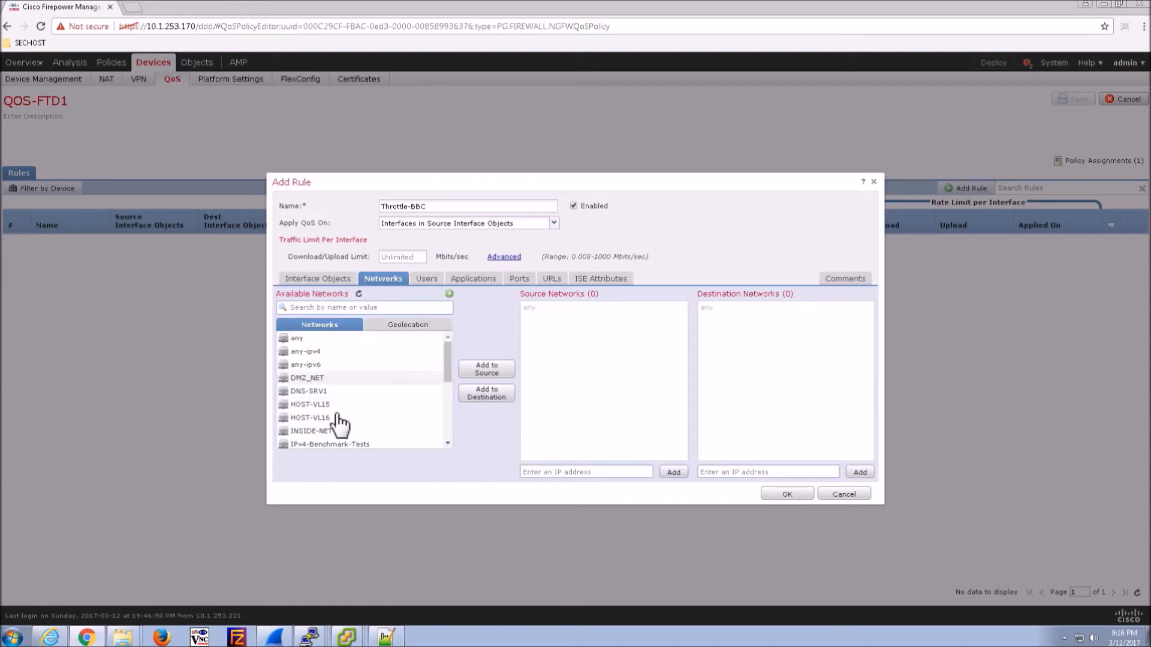
click(321, 431)
click(474, 369)
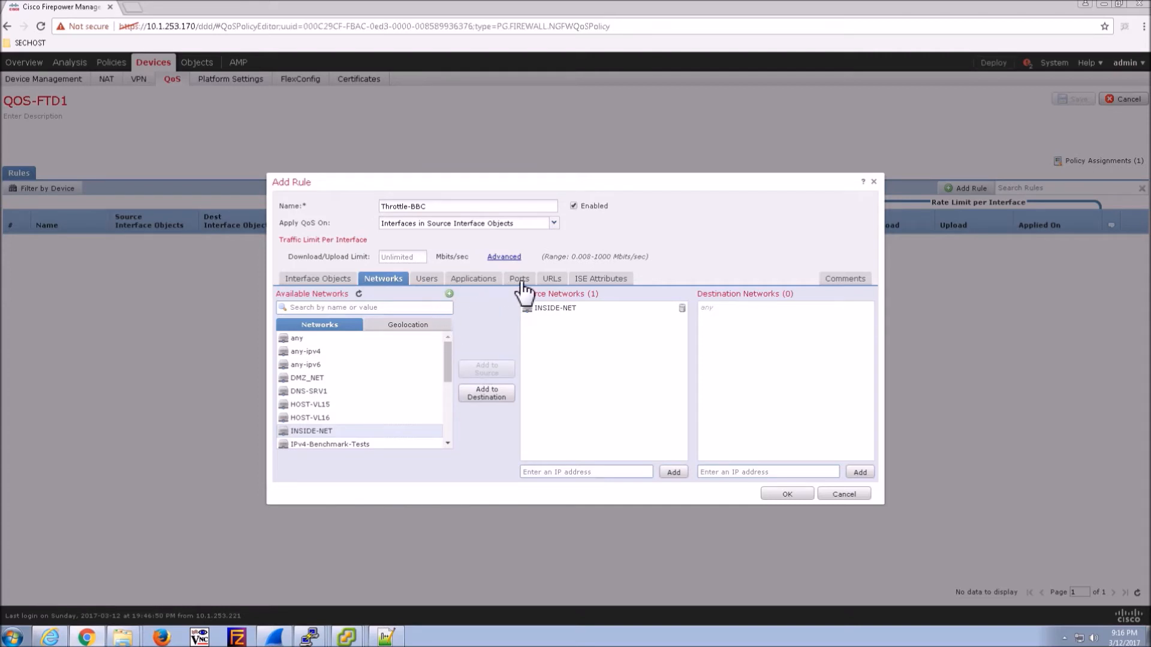
- Add the BBC application to the Throttle-BBC rule
click(486, 281)
click(507, 308)
text(BBC)
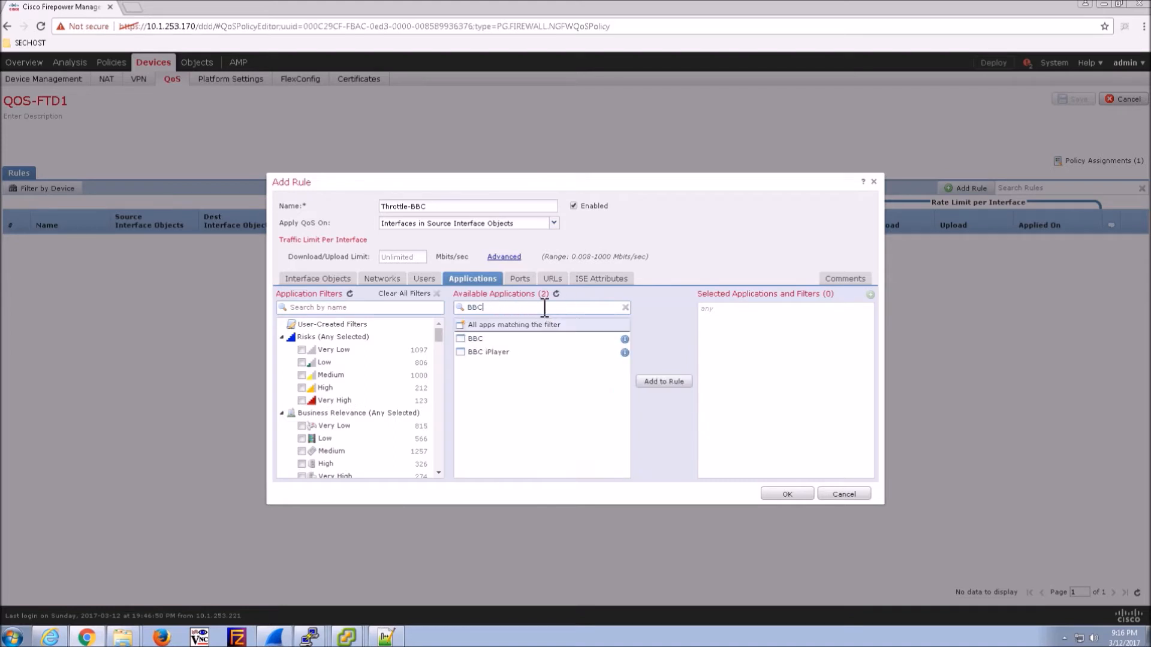
click(488, 340)
click(665, 382)
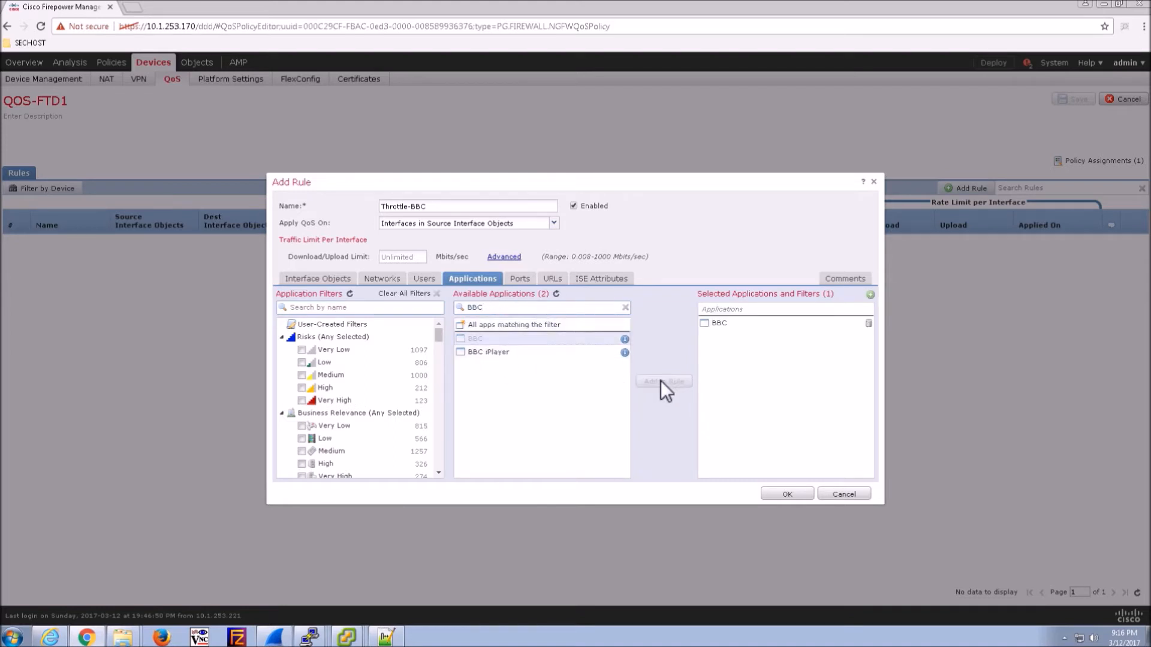
- Limit both download and upload bandwidth to 0.008 Mbits/sec
click(399, 257)
text(0)
click(503, 256)
click(405, 259)
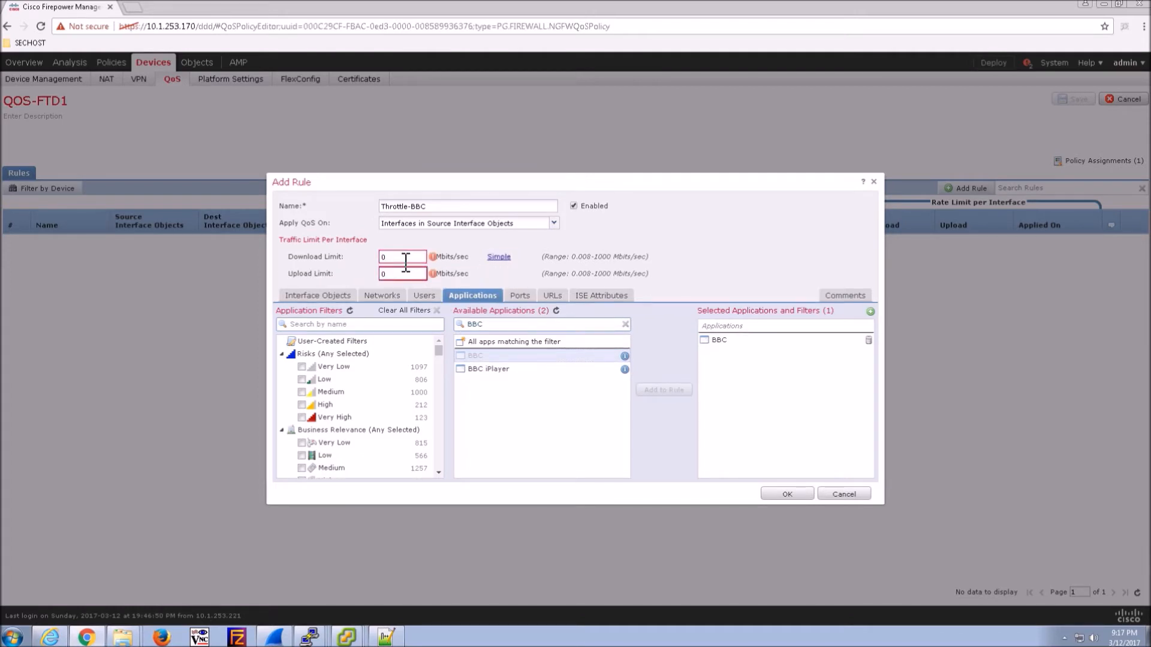
text(.008)
click(408, 277)
text(.008)
- Confirm the Throttle-BBC rule, save QOS-FTD1, and deploy the pending changes to FTD-1
click(780, 495)
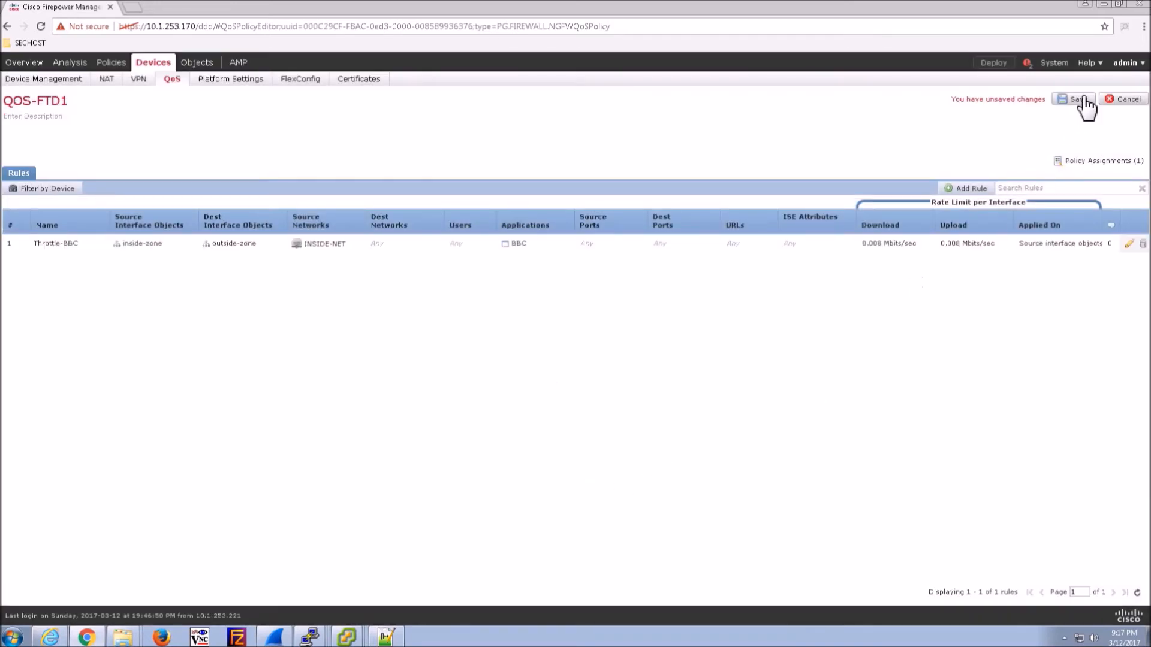
click(1073, 100)
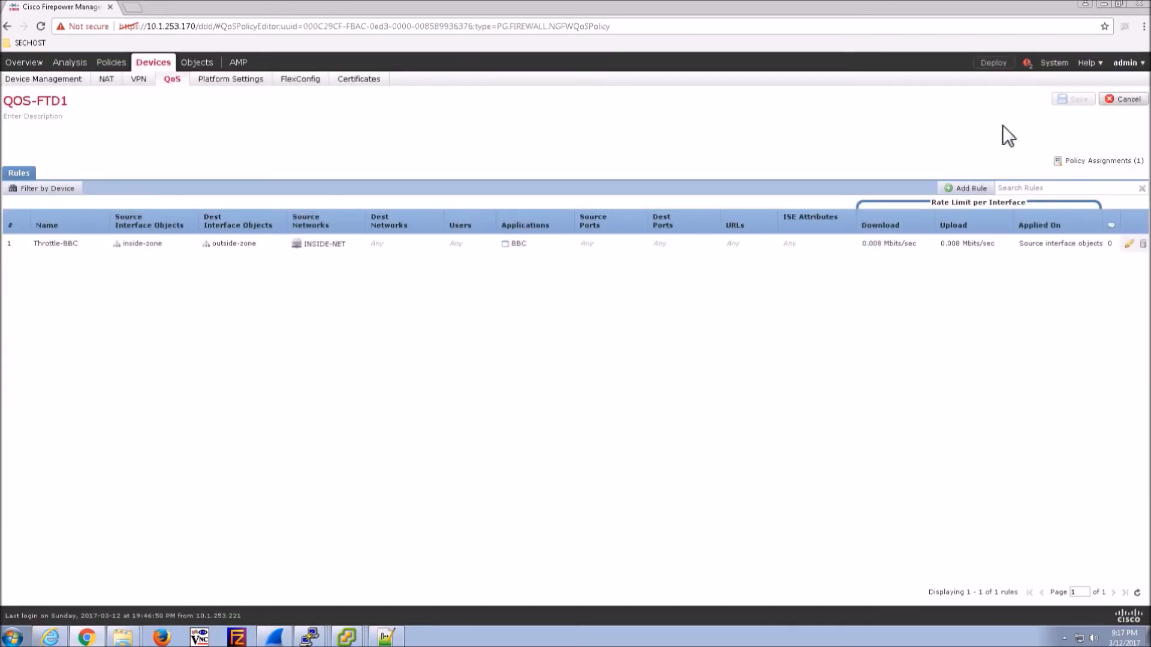
click(1002, 66)
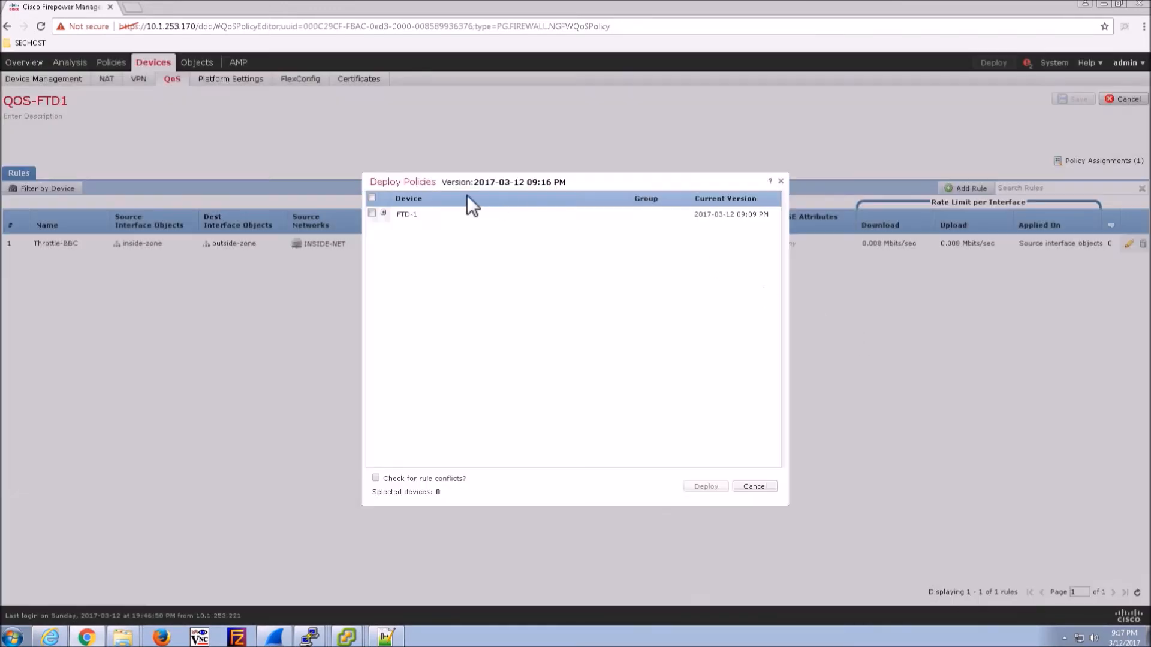
click(372, 198)
click(383, 213)
click(705, 486)
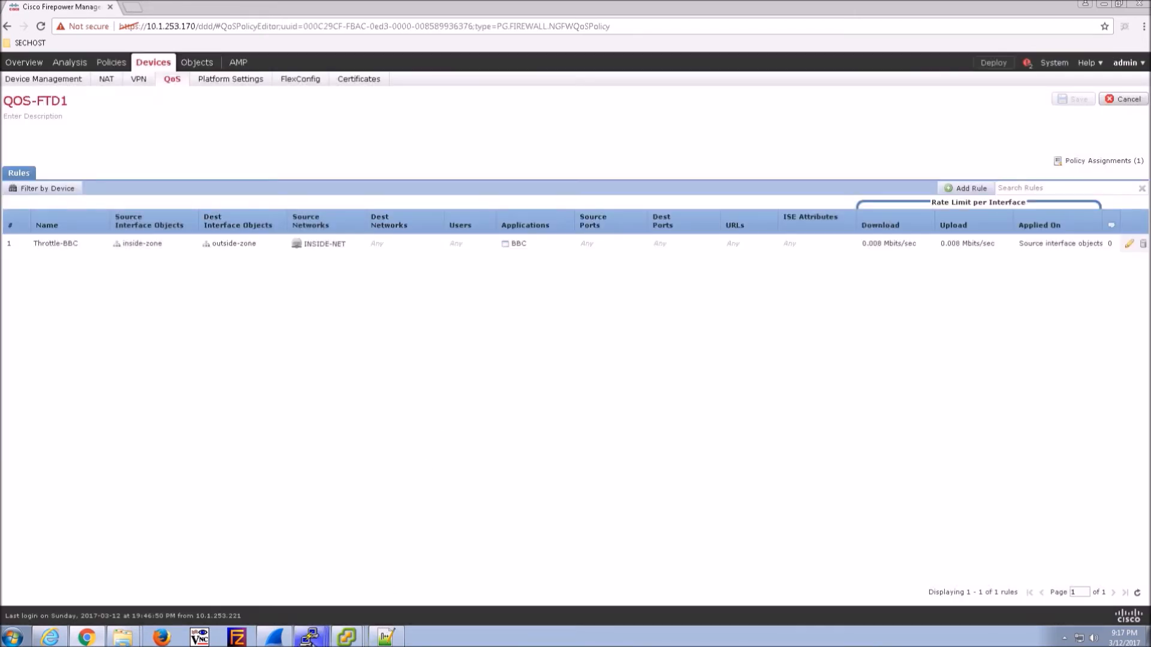
mouse_move(329, 644)
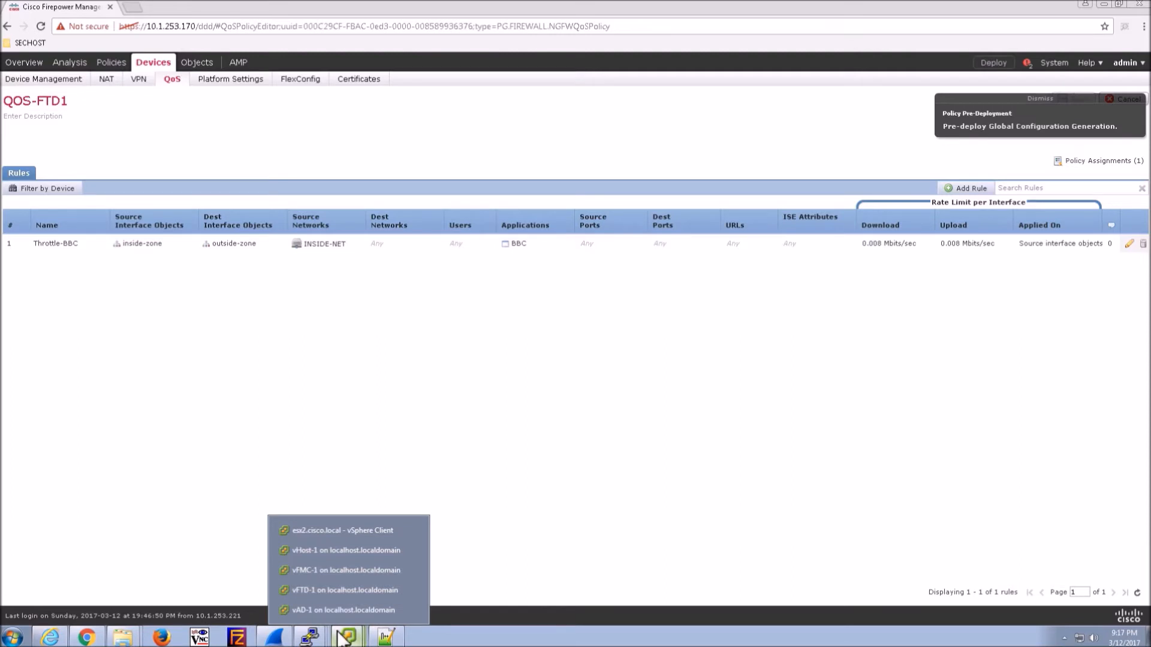
- Run clear conn on the vFTD-1 console, deleting 6 connections, then minimize it
click(323, 591)
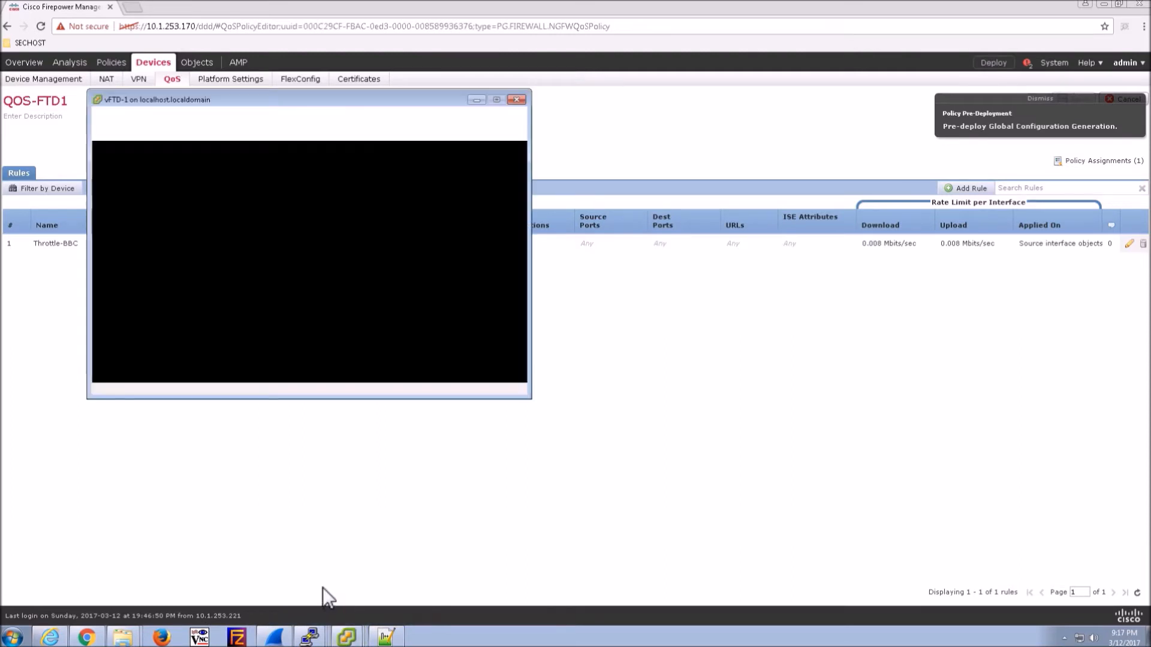
click(282, 226)
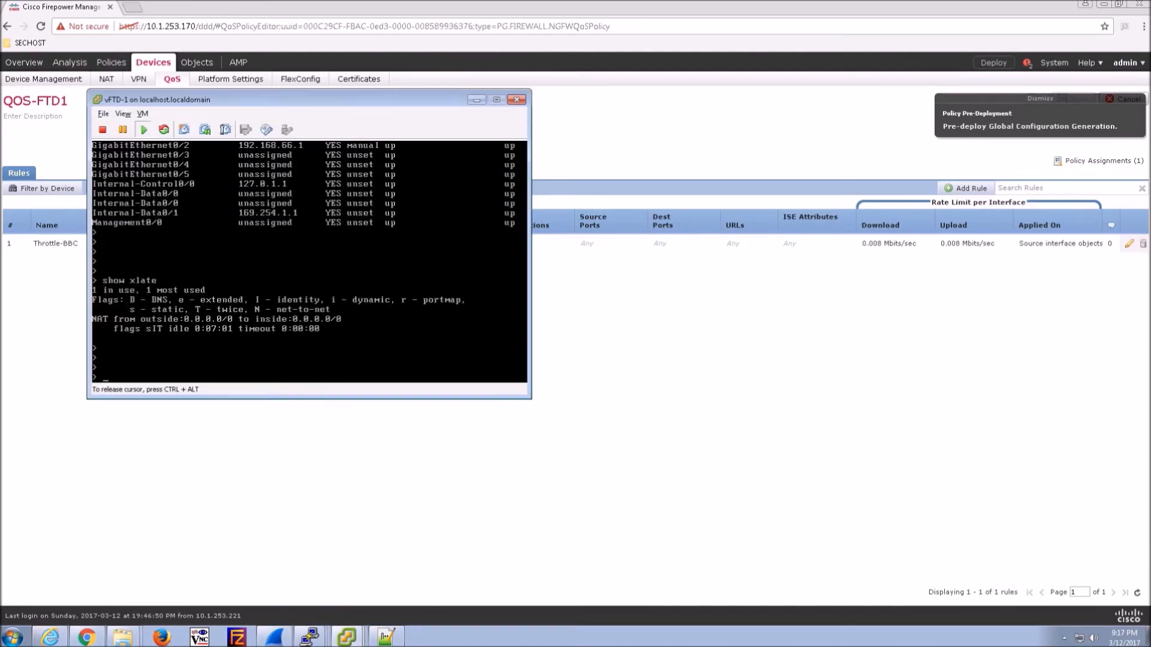
text(clear conn)
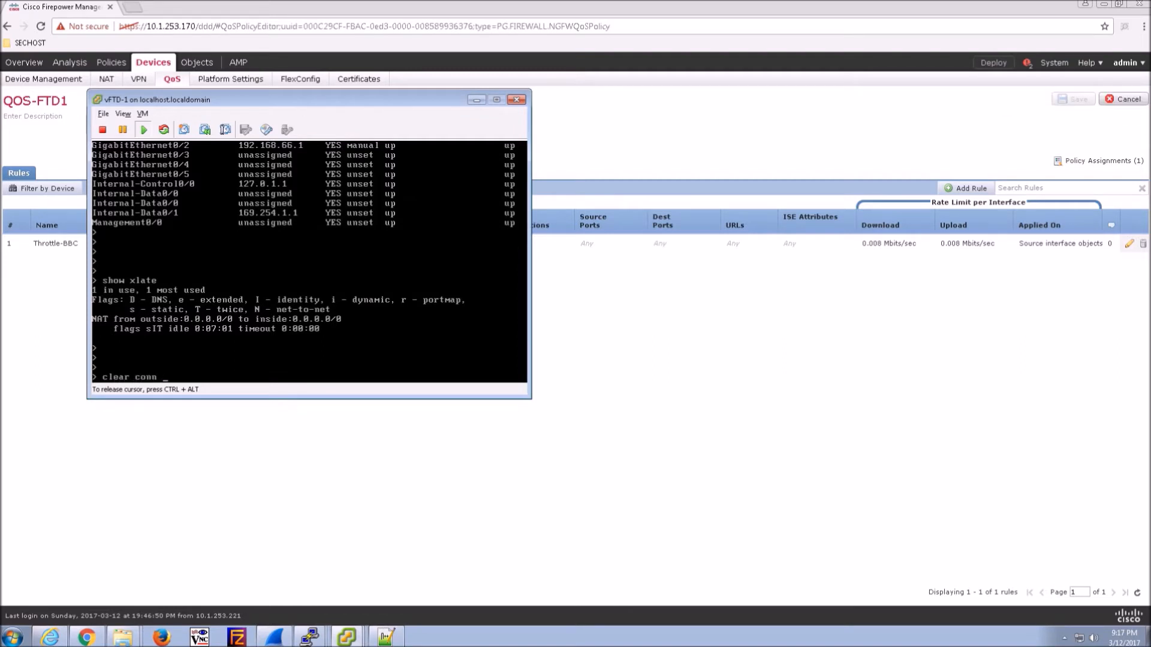
key(Return)
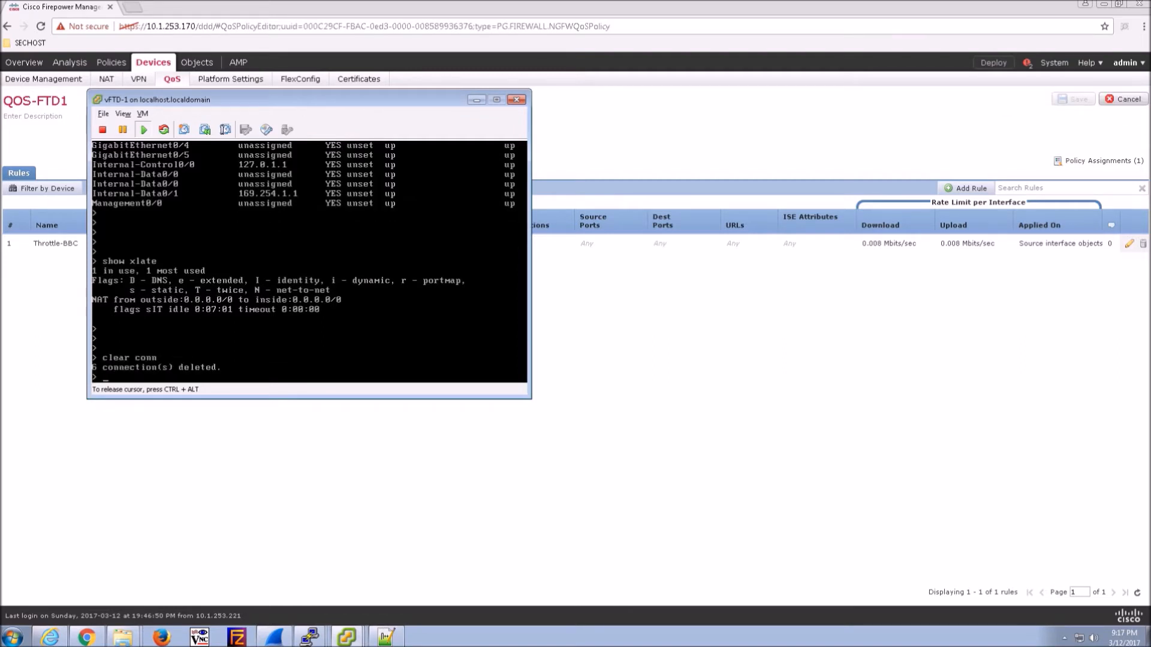
key(Return)
key(Return)
key(Return)
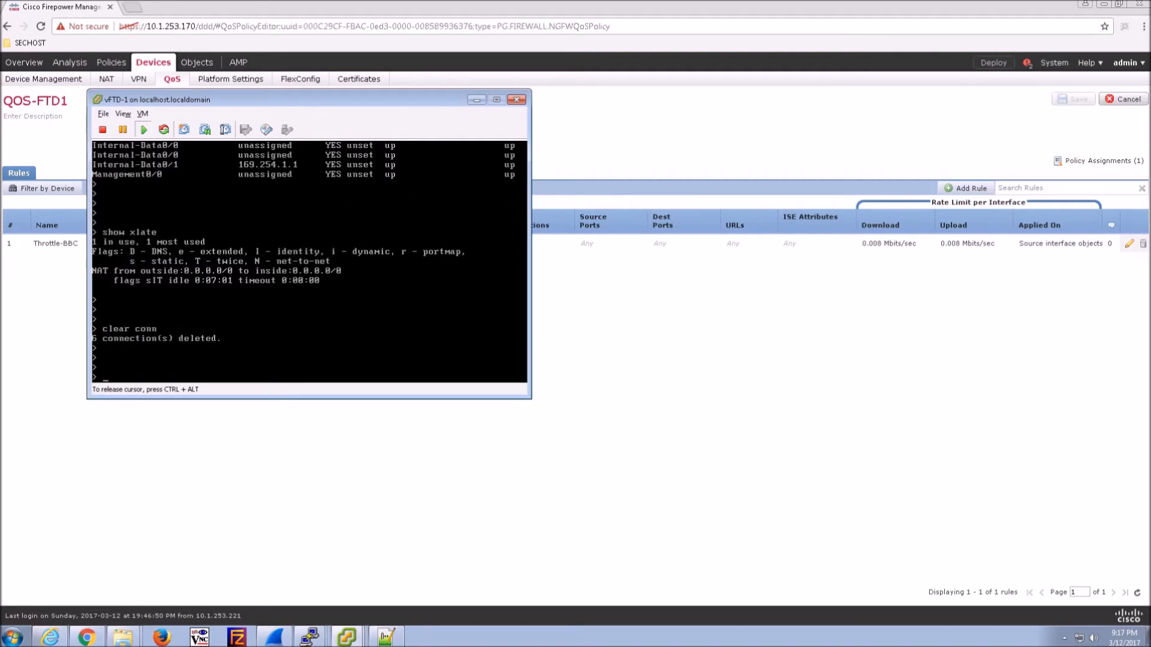
key(ctrl+alt)
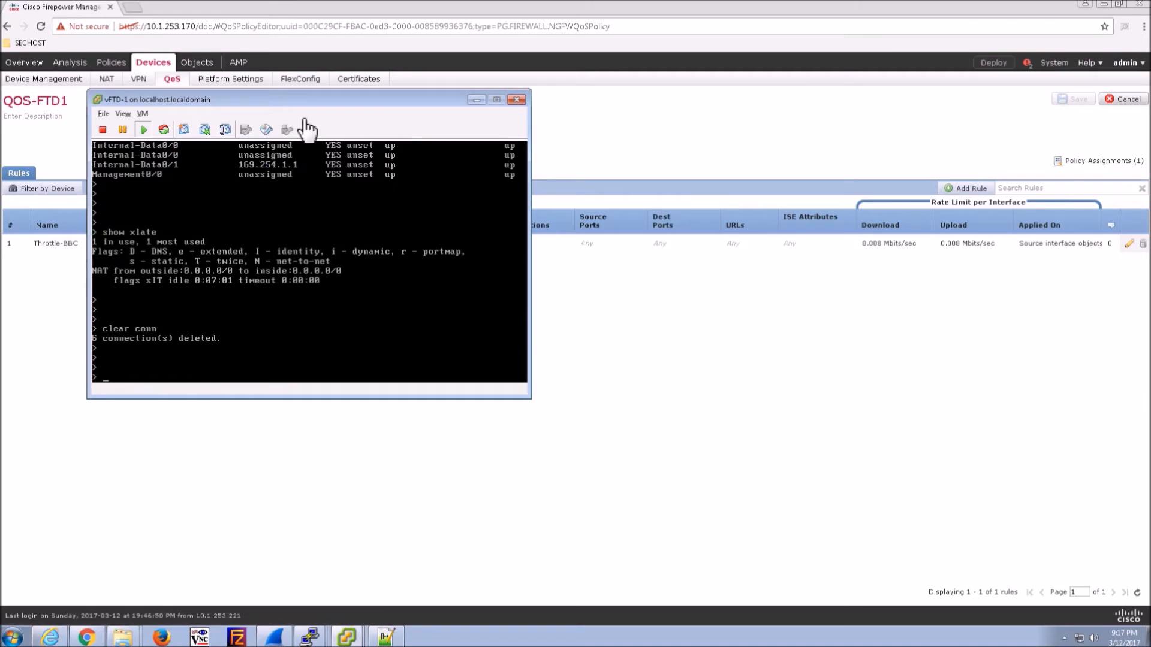
click(477, 99)
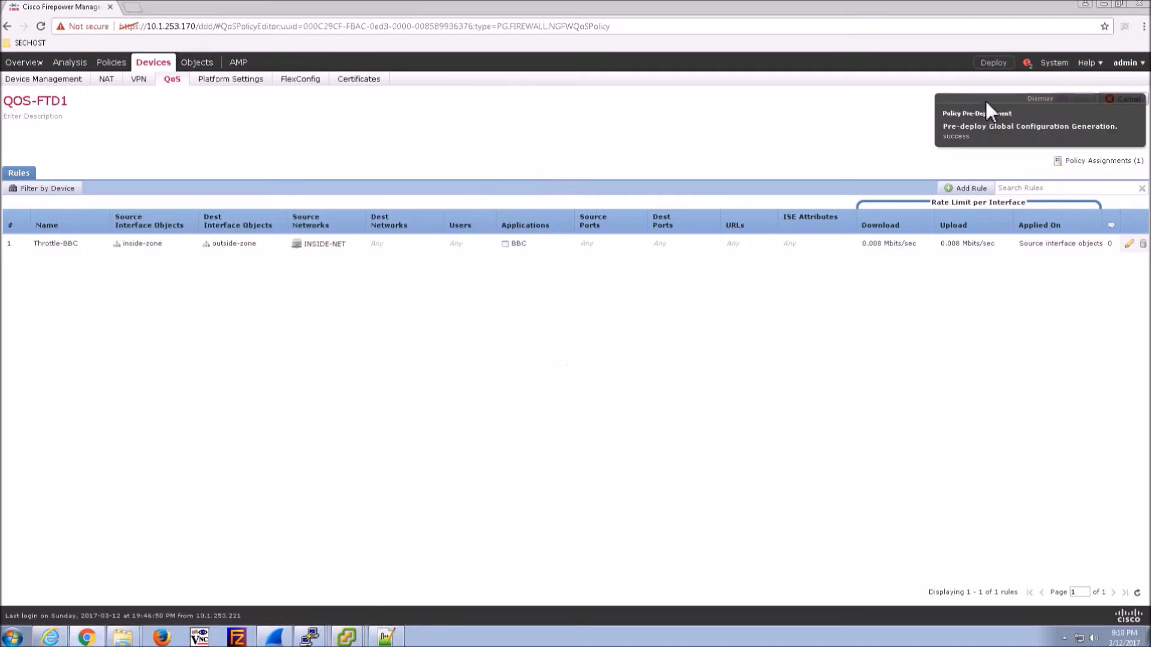
- Check FTD-1's deployment progress in the Deployments panel
click(1027, 64)
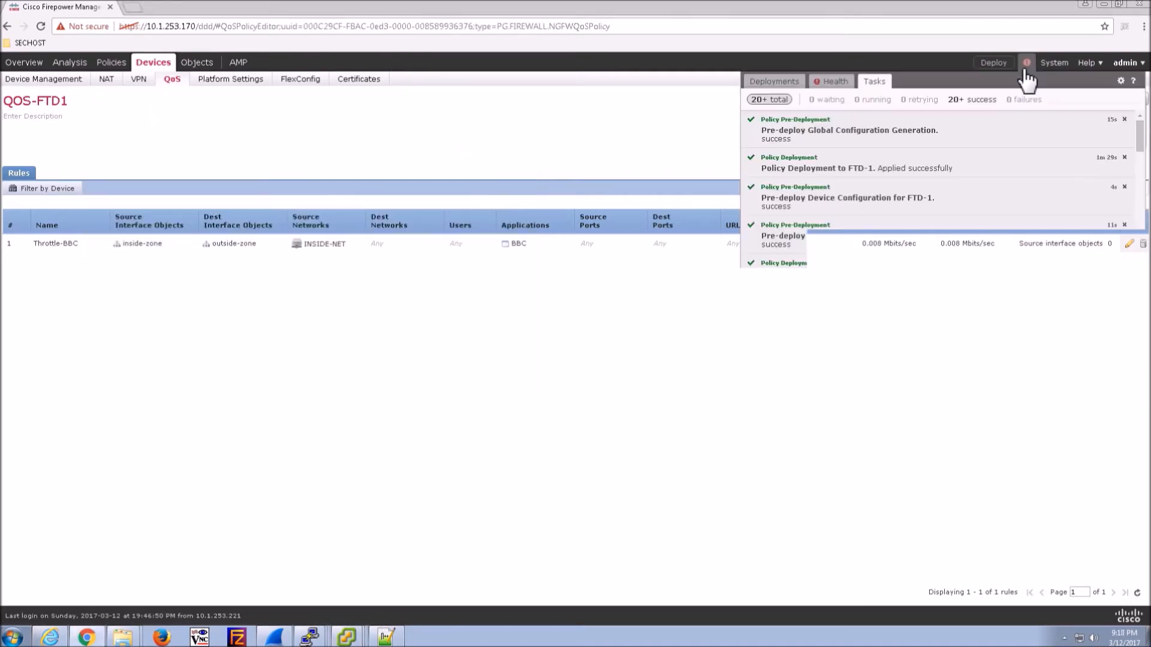
click(770, 84)
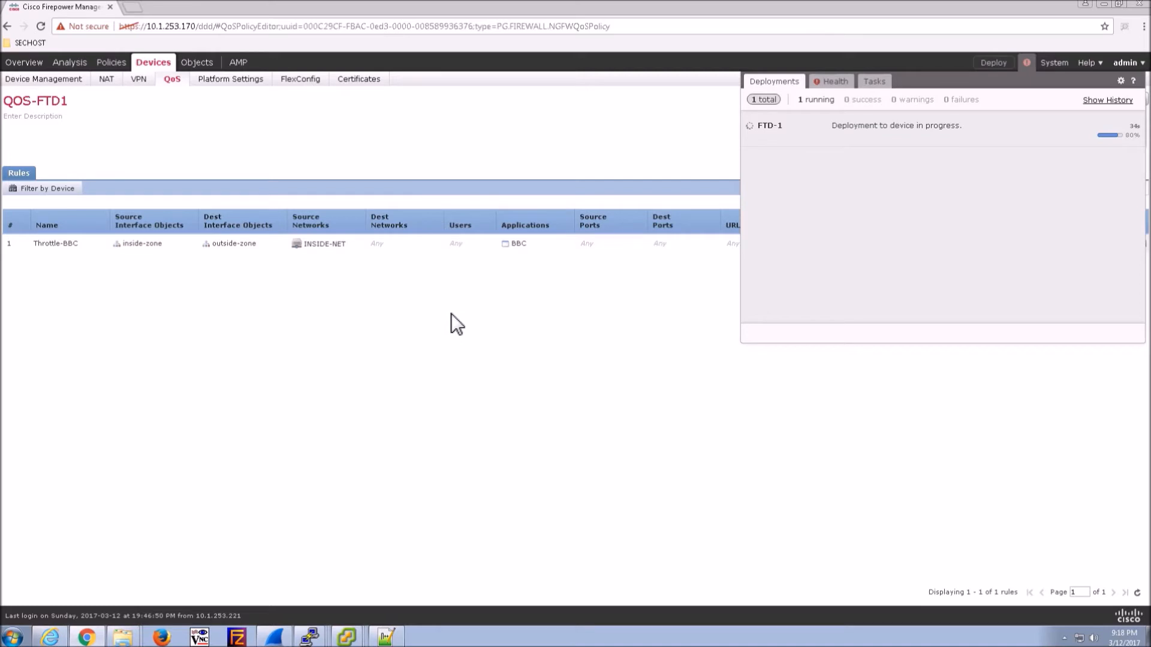
click(451, 314)
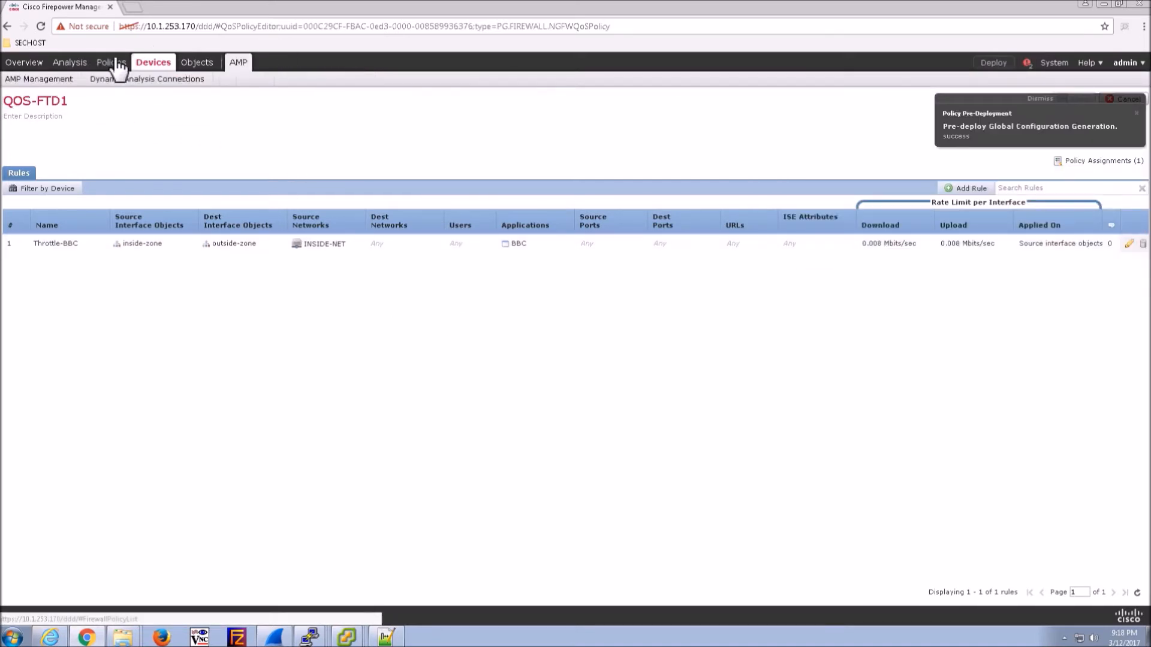
- Open Analysis > Connections > Events and recheck the deployment, now at 60%
mouse_move(74, 64)
mouse_move(120, 82)
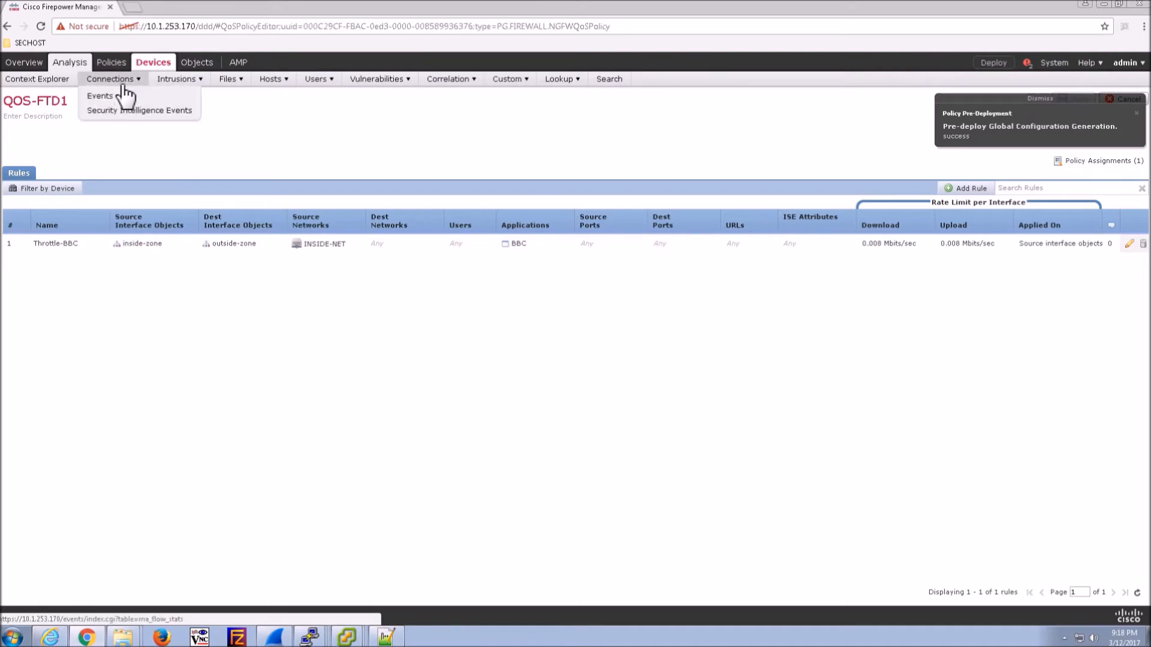
click(100, 99)
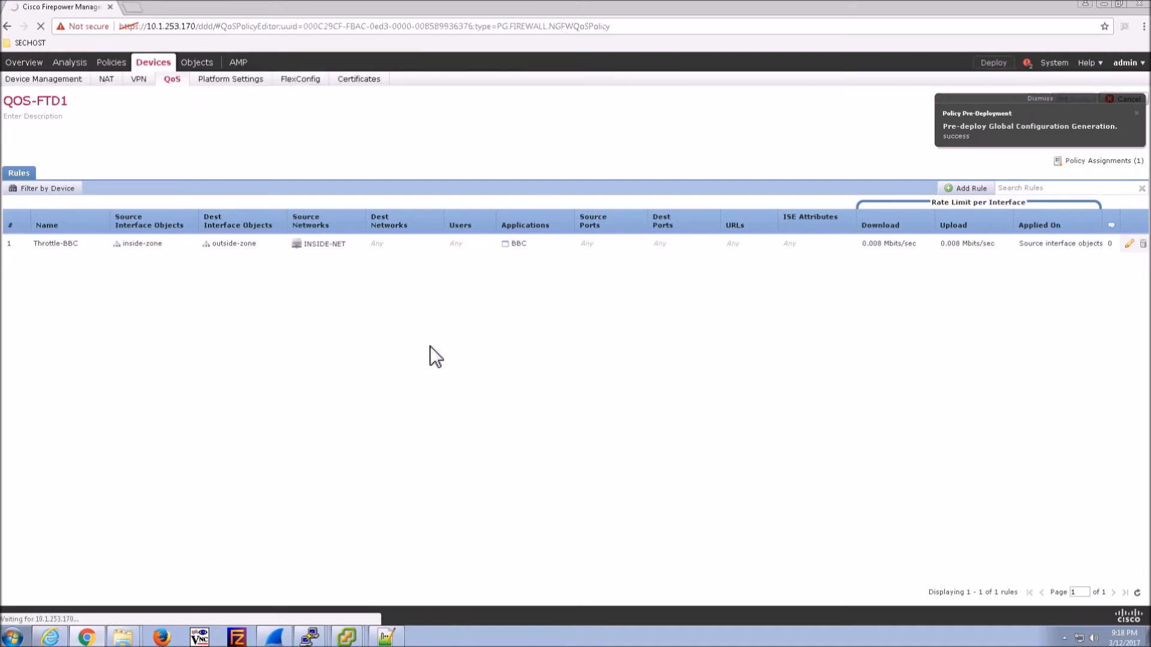
click(1030, 100)
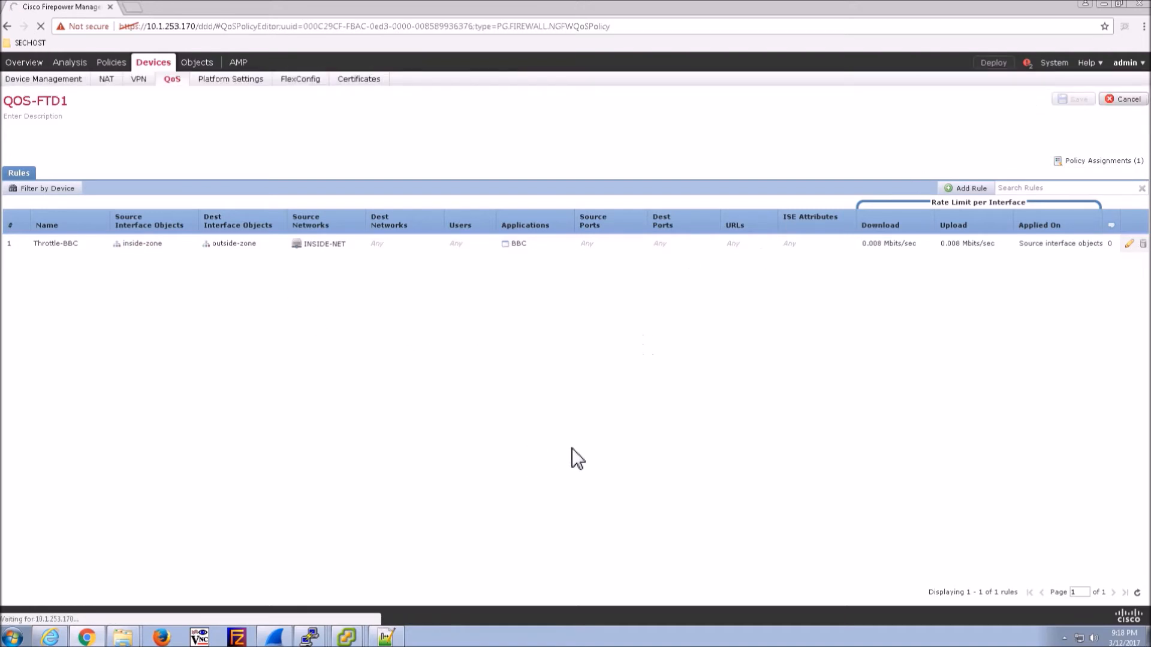
click(1032, 65)
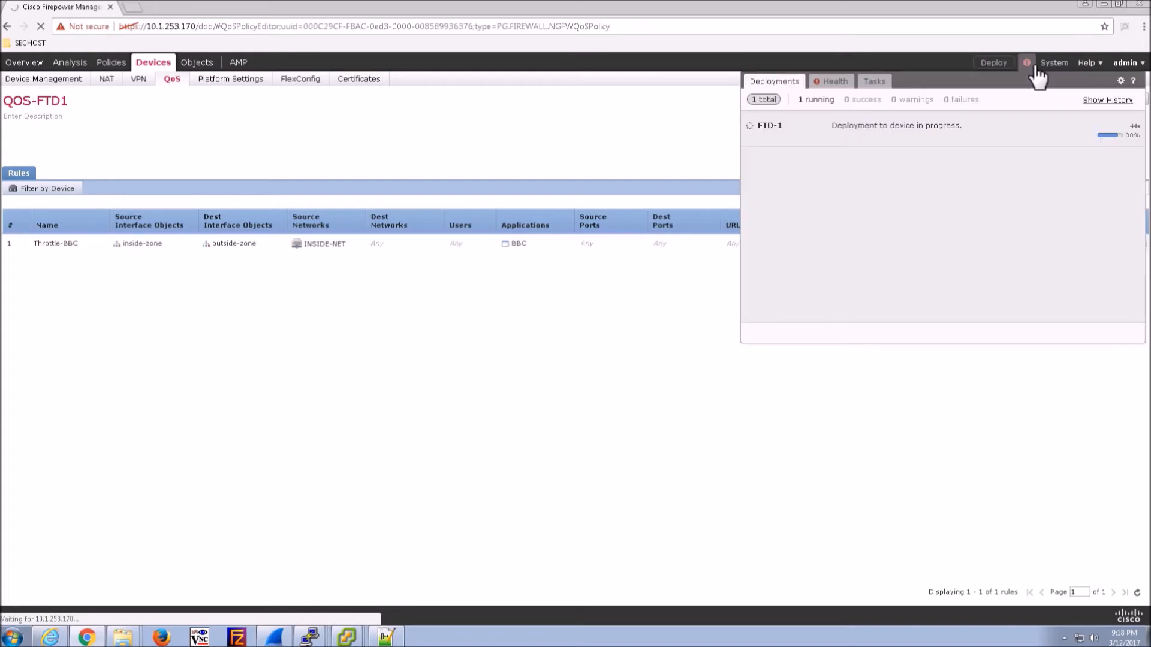
click(1035, 68)
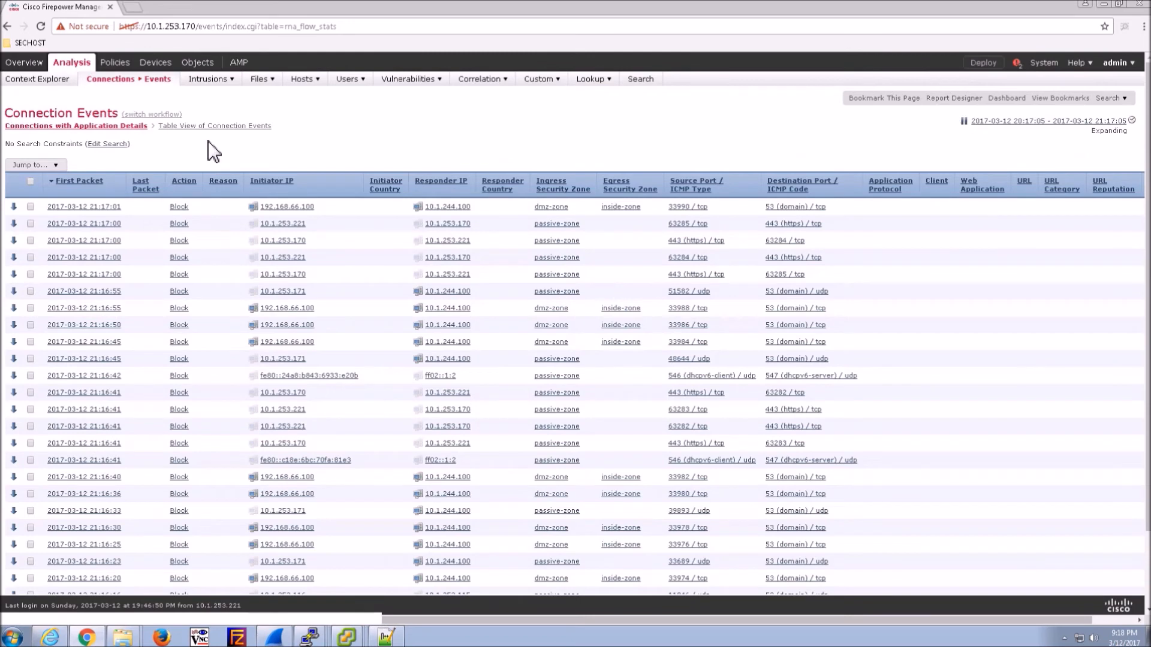
- In the connection events table view, add the QoS Policy, QoS-Dropped Initiator Bytes and QoS-Dropped Responder Packets columns
click(218, 127)
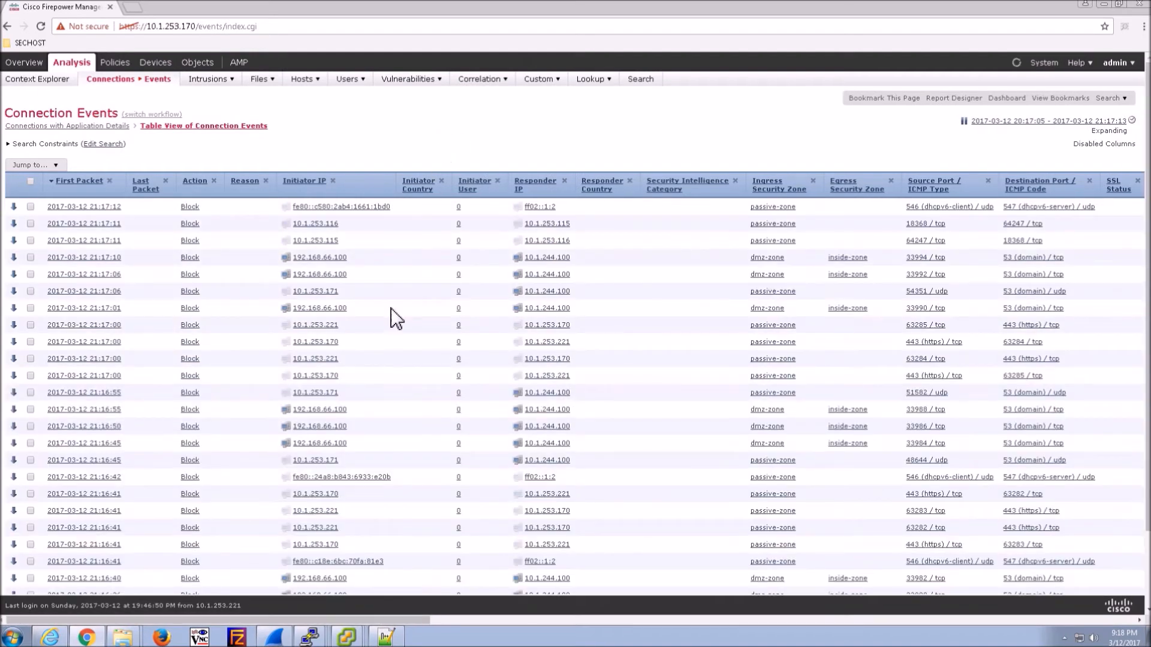
drag(398, 620, 451, 178)
click(441, 180)
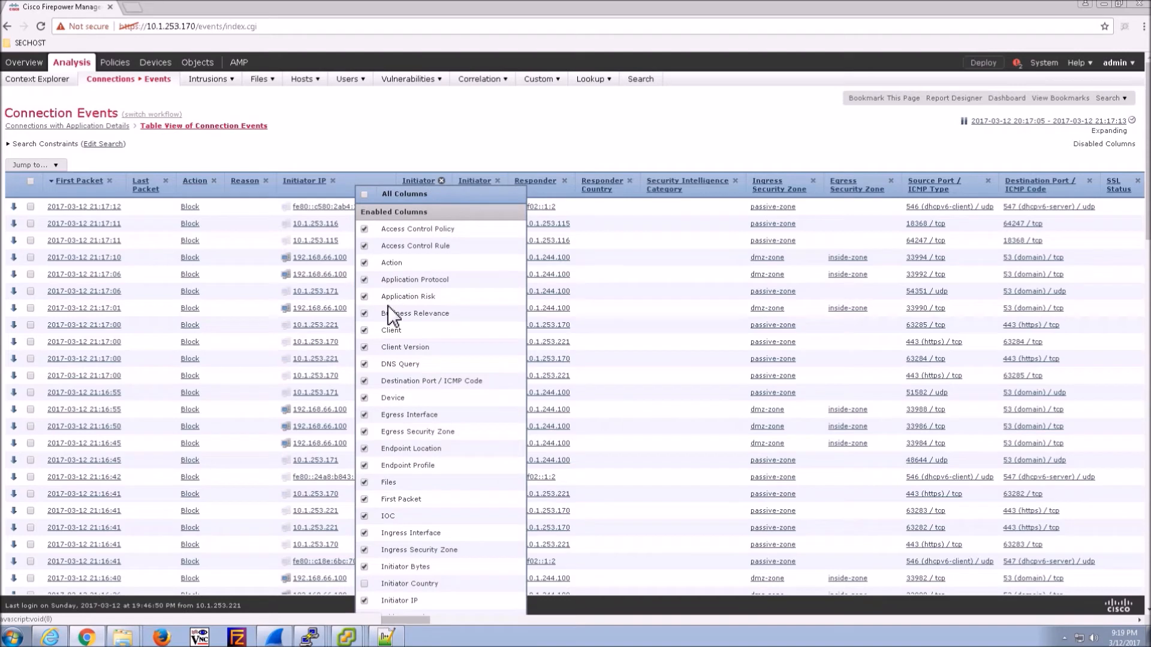
scroll(413, 397, down, 2)
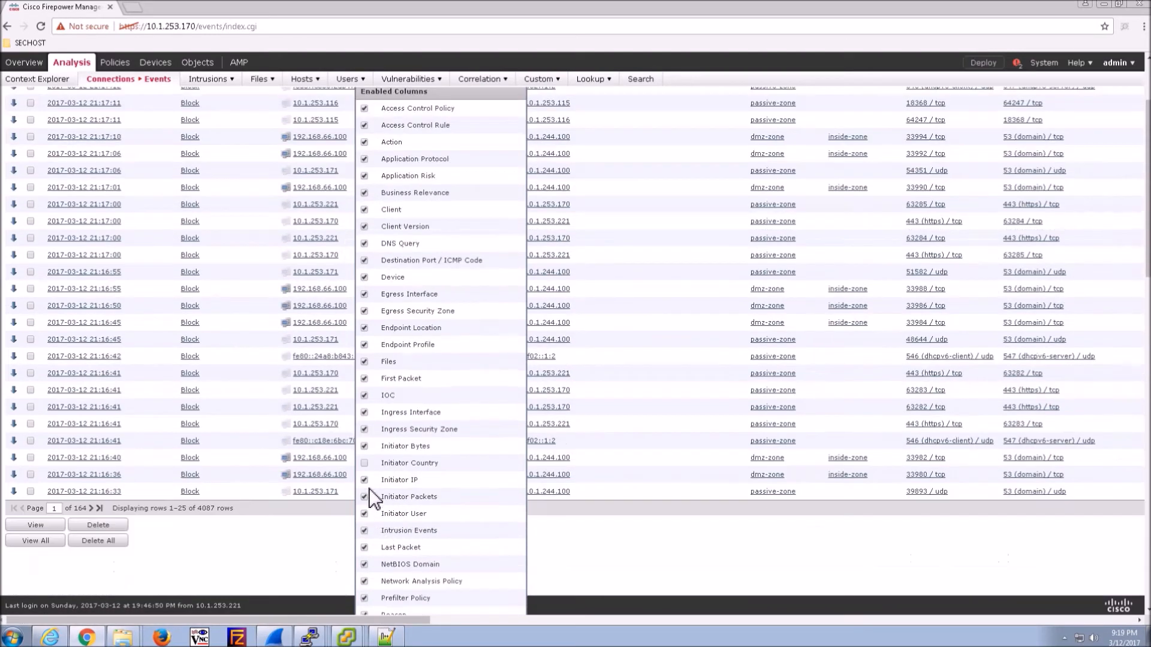
scroll(426, 498, down, 10)
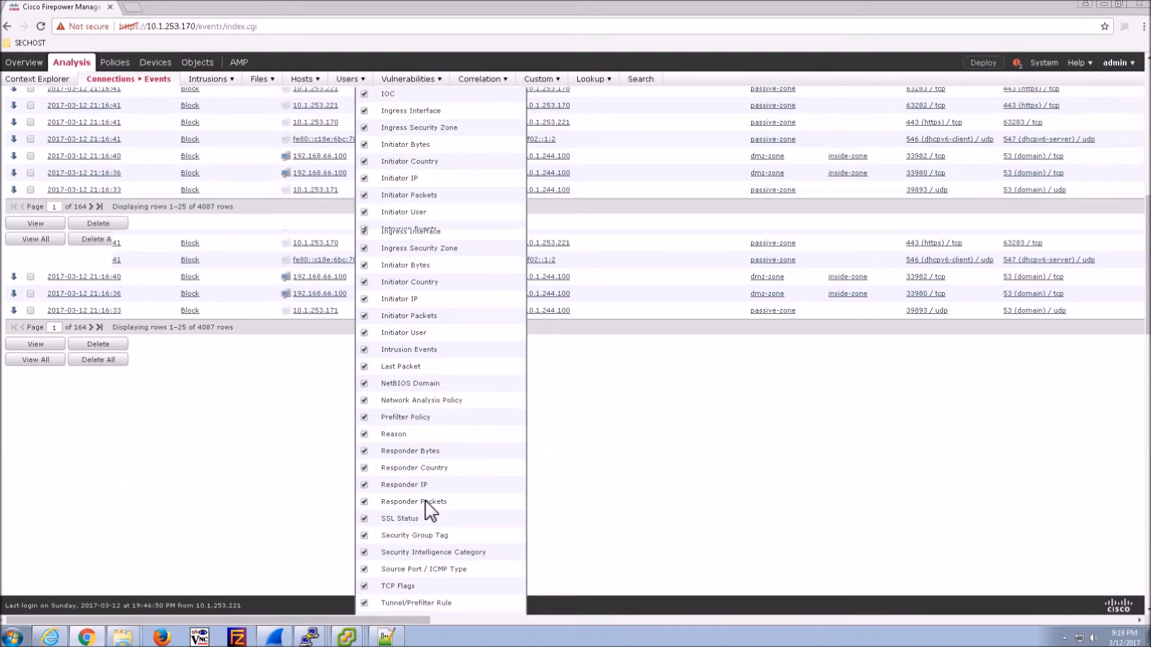
scroll(426, 503, down, 1)
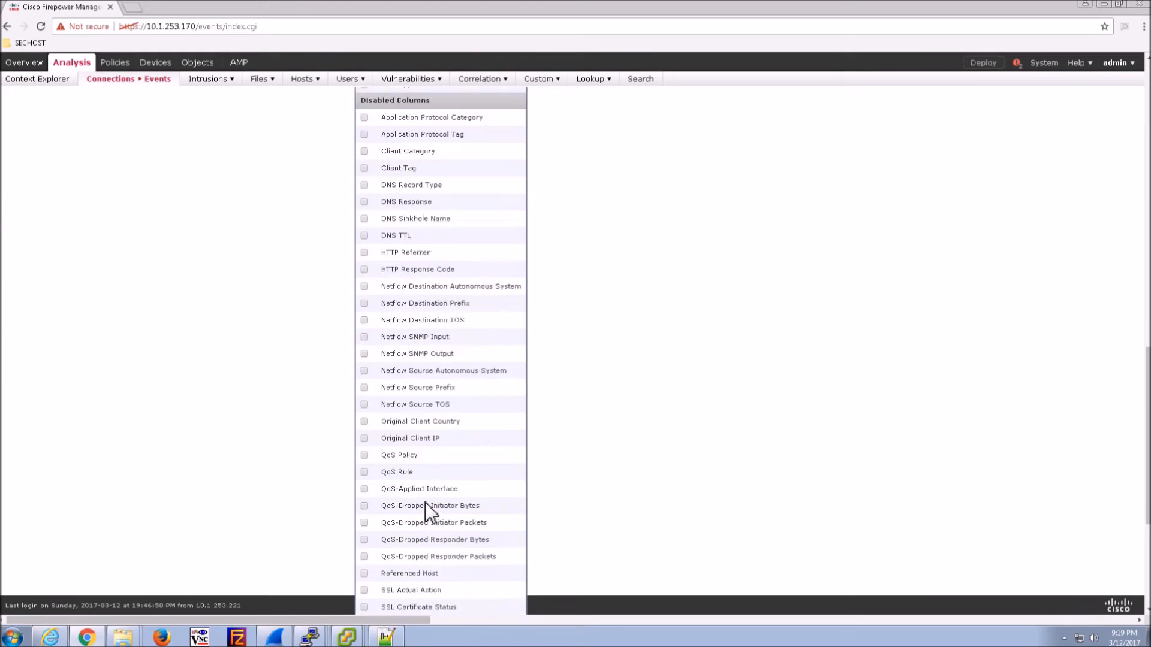
click(364, 507)
click(365, 456)
click(364, 557)
scroll(454, 513, down, 5)
click(415, 608)
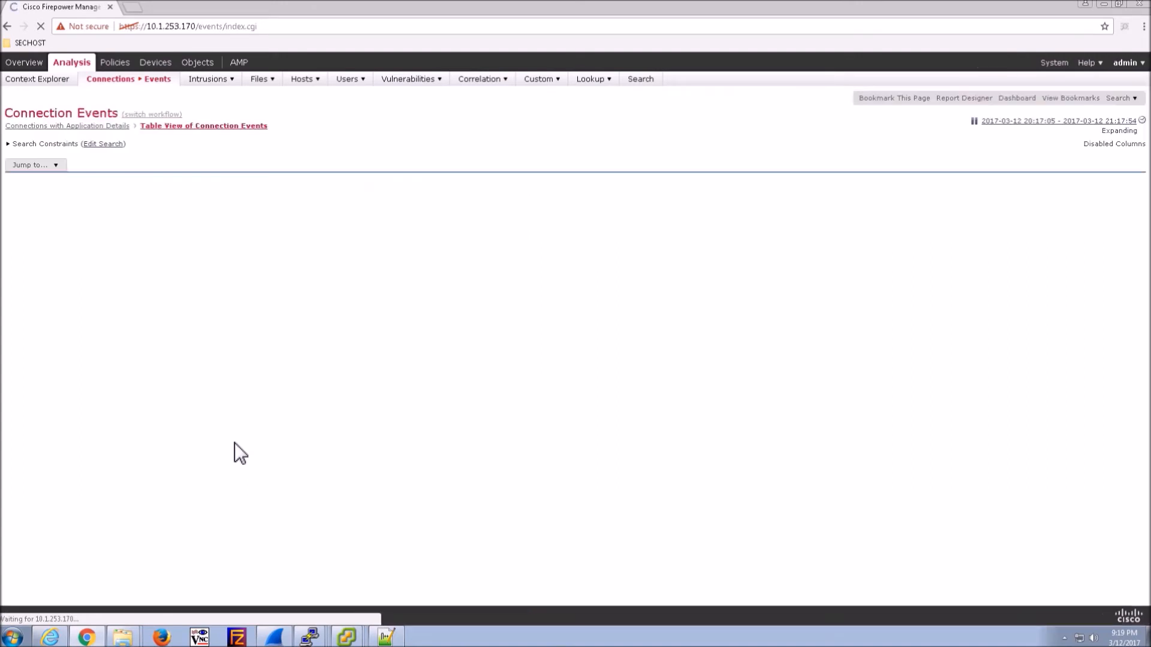
- Load bbc.com in vHost-1's browser from the vSphere console, then return to the Firepower window
click(347, 637)
click(321, 550)
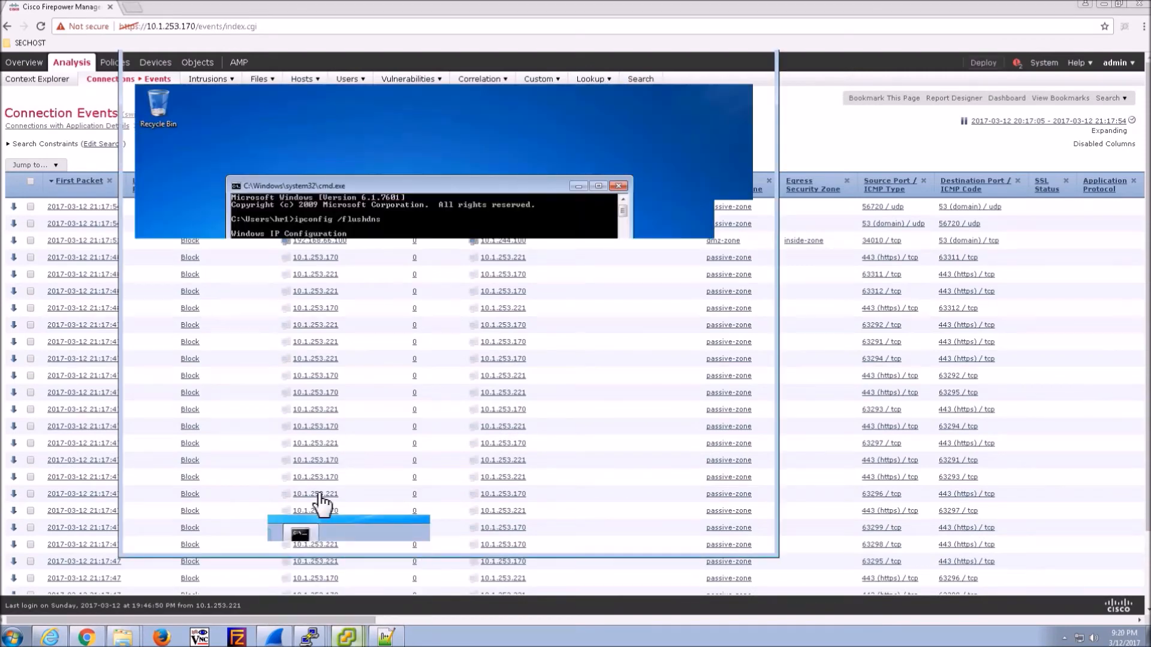
click(193, 532)
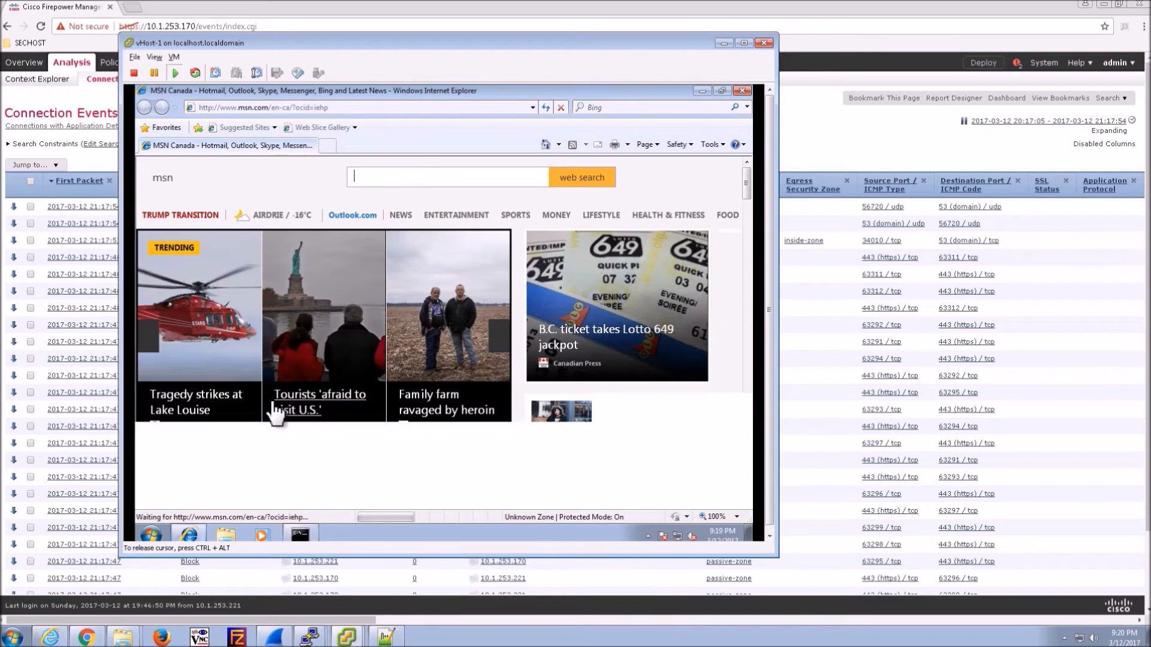
click(344, 109)
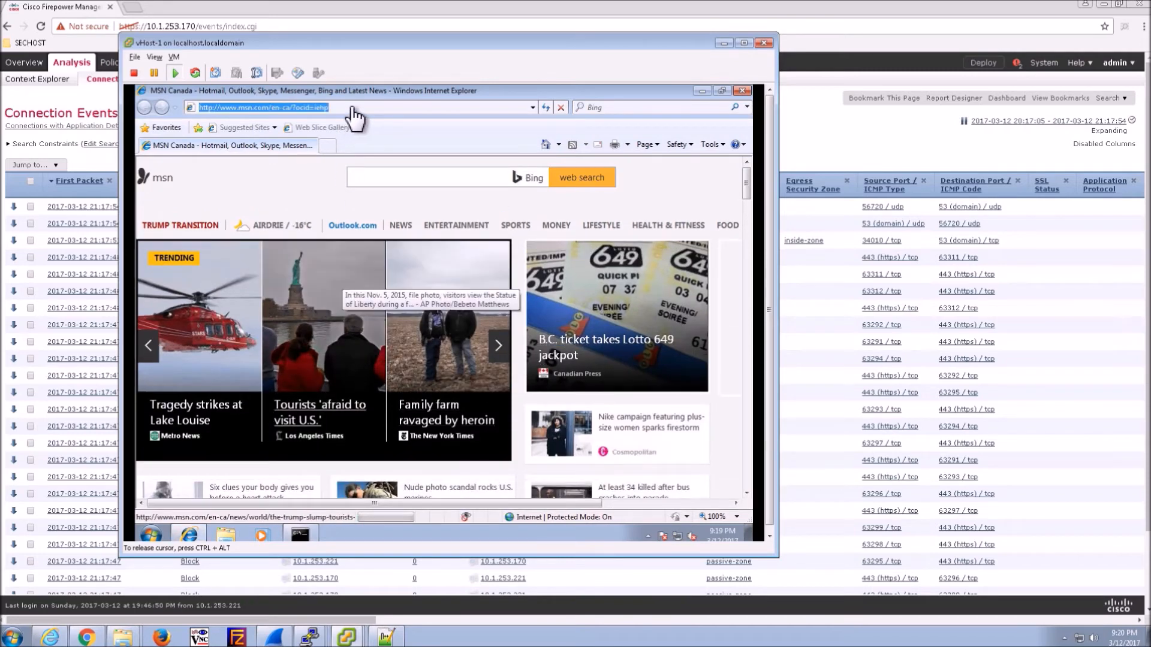
text(bbc.com)
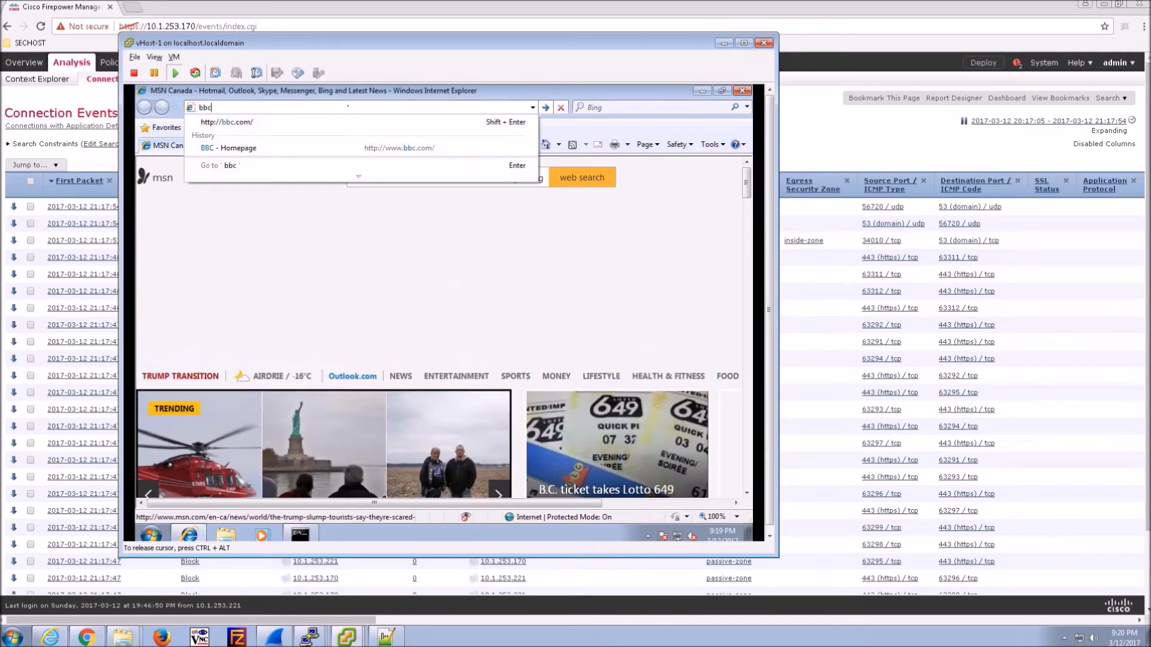
key(Return)
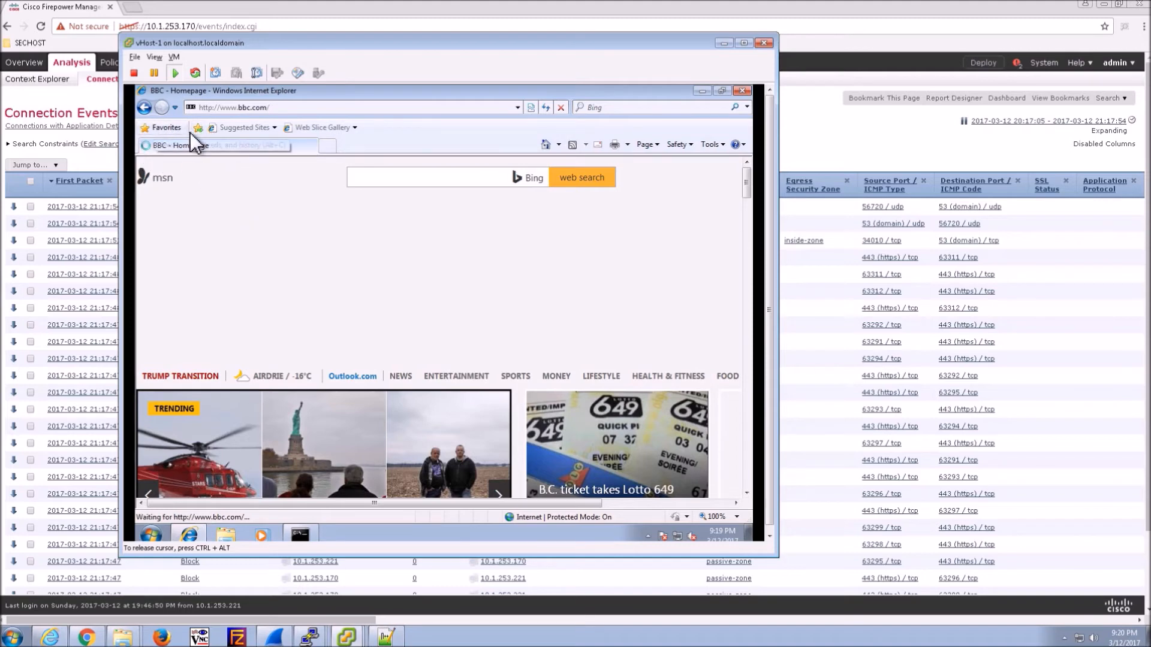
click(100, 160)
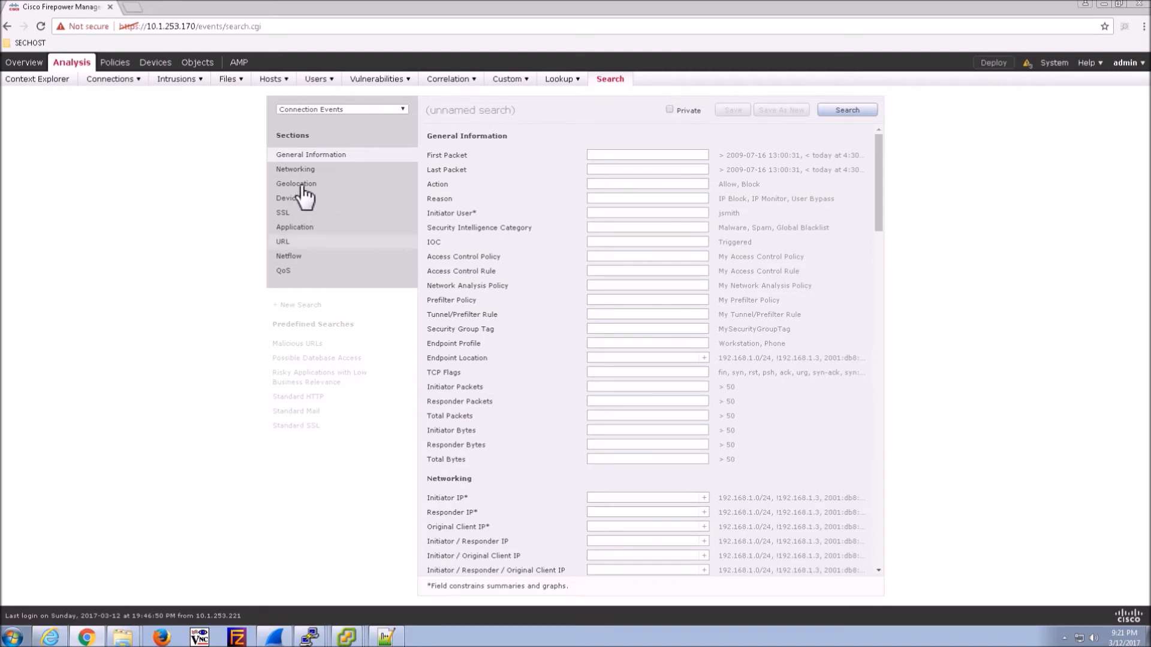
- Search connection events with the Web Application criterion set to BBC
scroll(506, 294, down, 2)
scroll(508, 294, down, 10)
click(604, 257)
text(BBC)
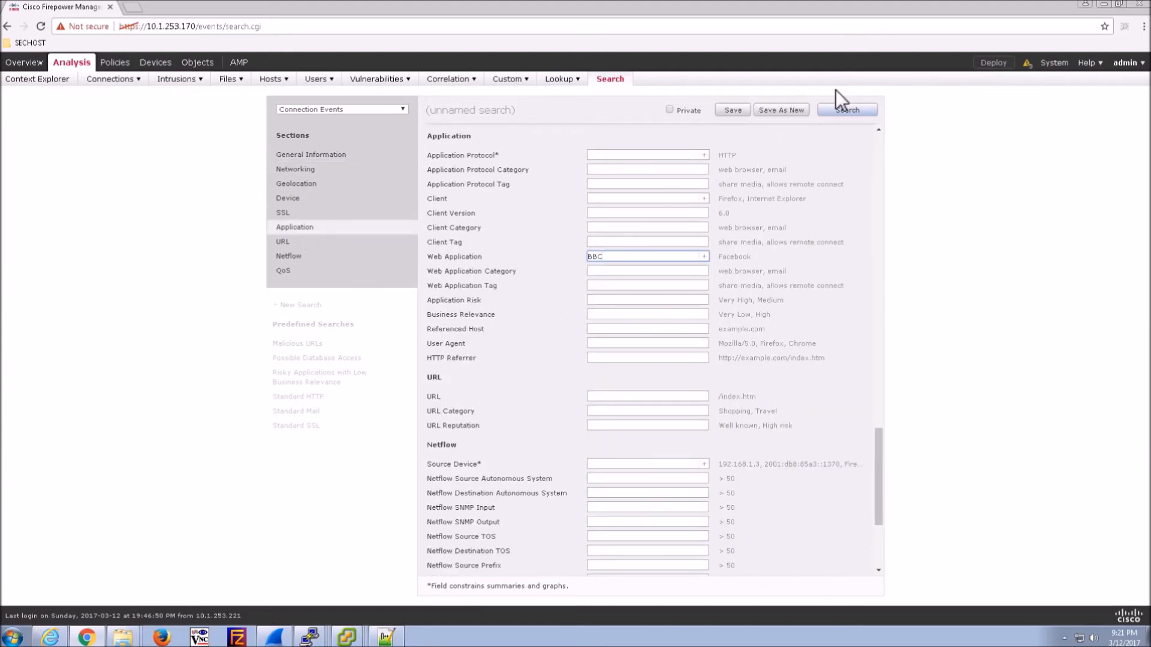
click(837, 112)
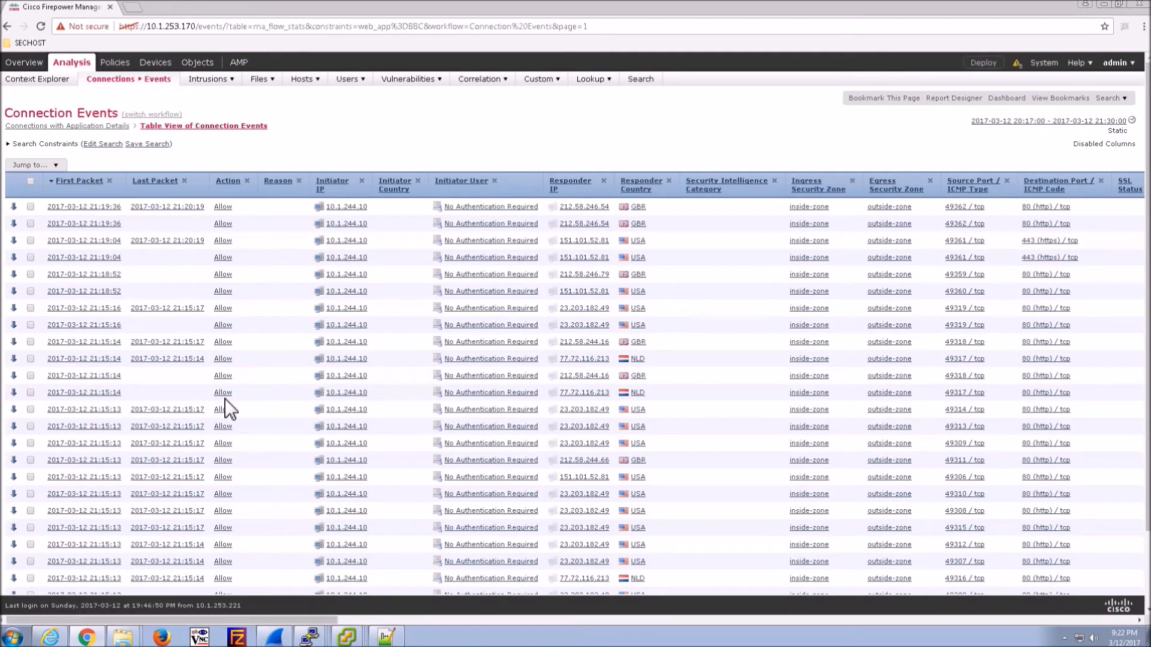
- Scroll the results right to the QoS Policy and QoS Rule columns to check Throttle-BBC hits
drag(283, 620, 422, 617)
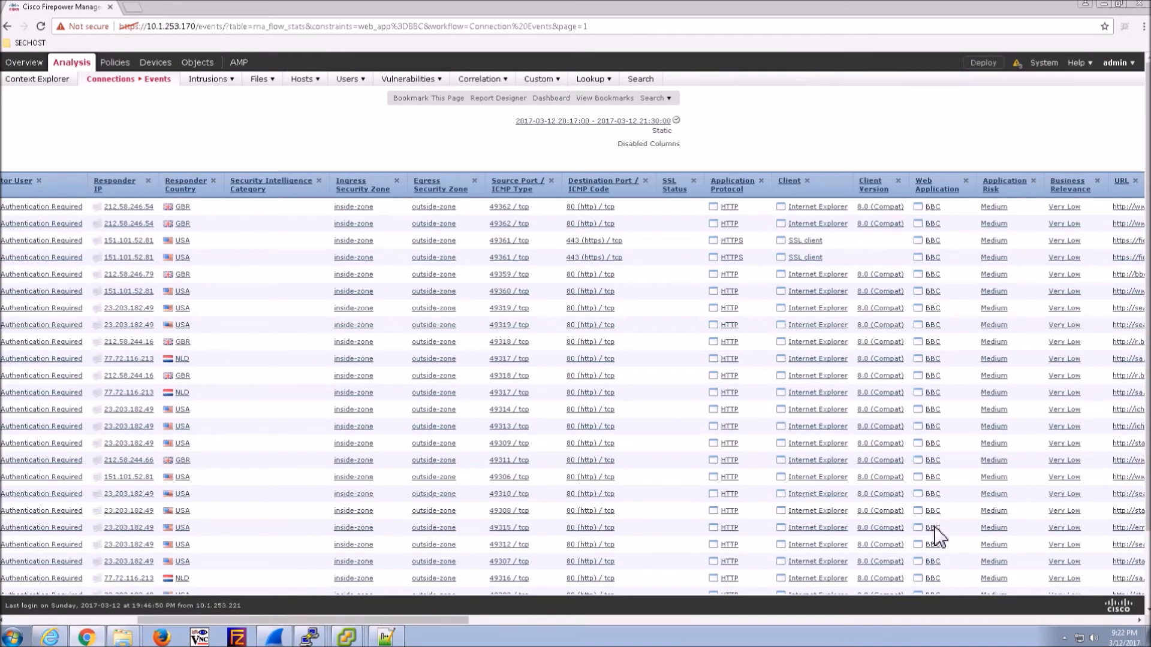
drag(444, 619, 929, 604)
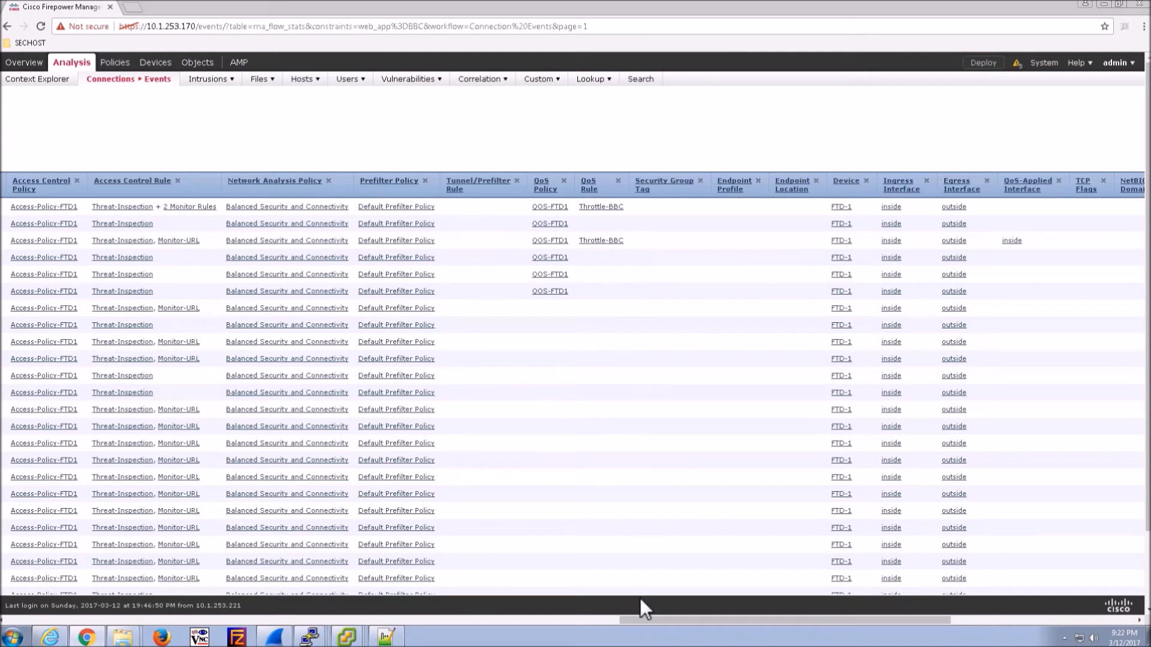
drag(673, 624, 912, 603)
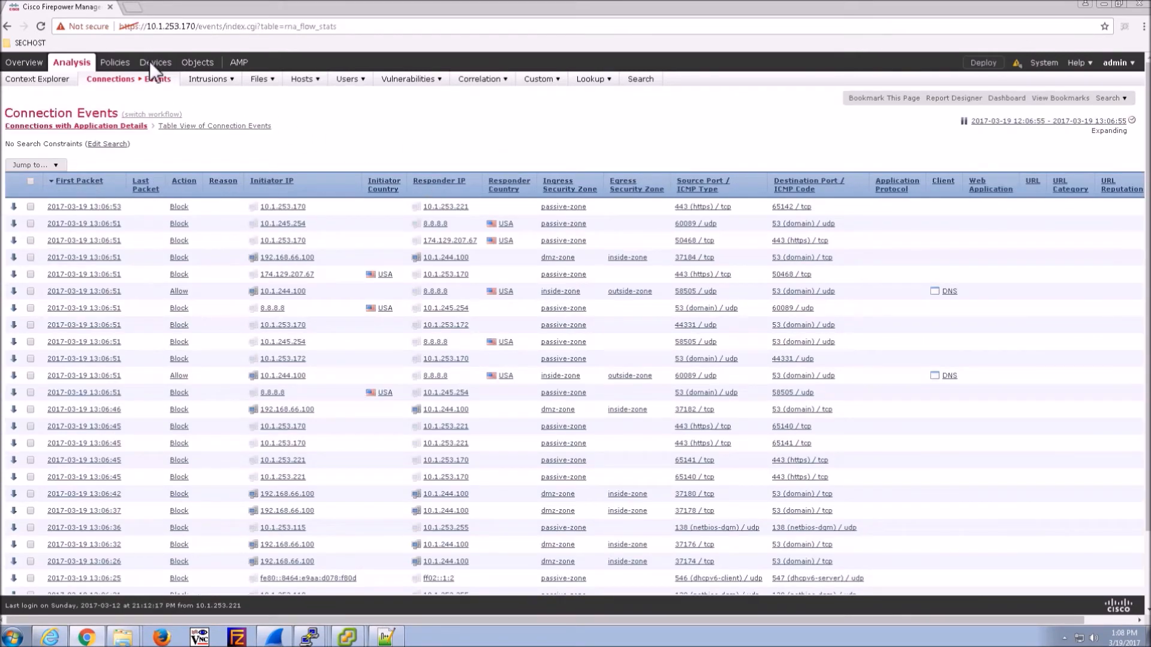
- From Device Management, open FTD-1's Health Monitor and then its Advanced Troubleshooting page
mouse_move(154, 63)
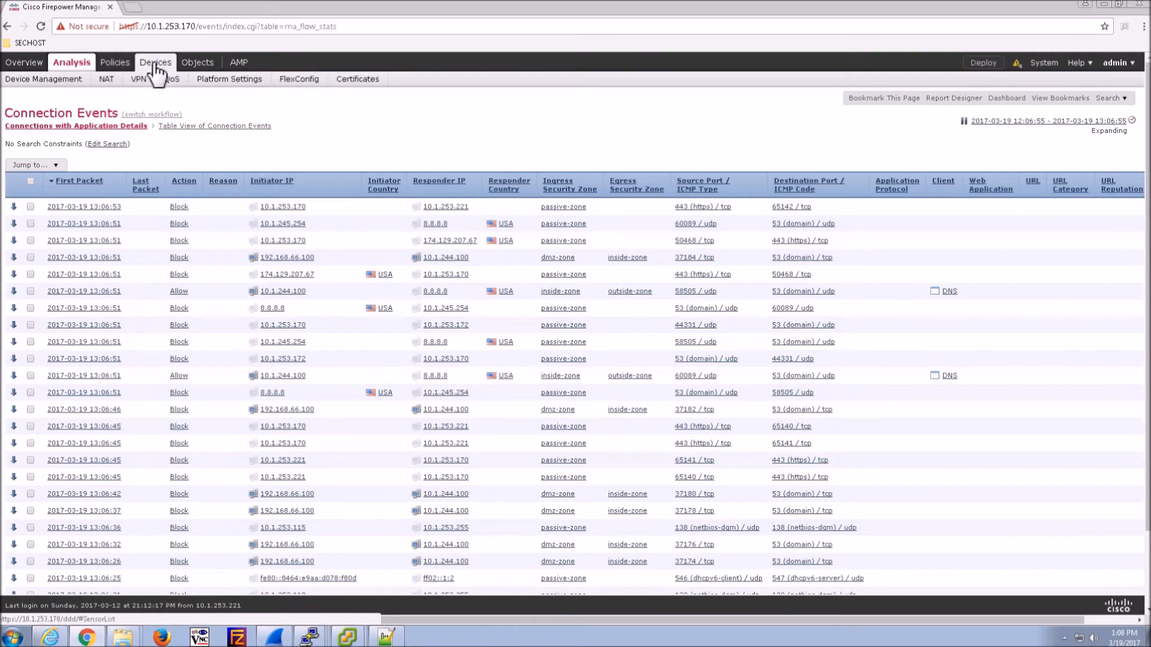
click(58, 82)
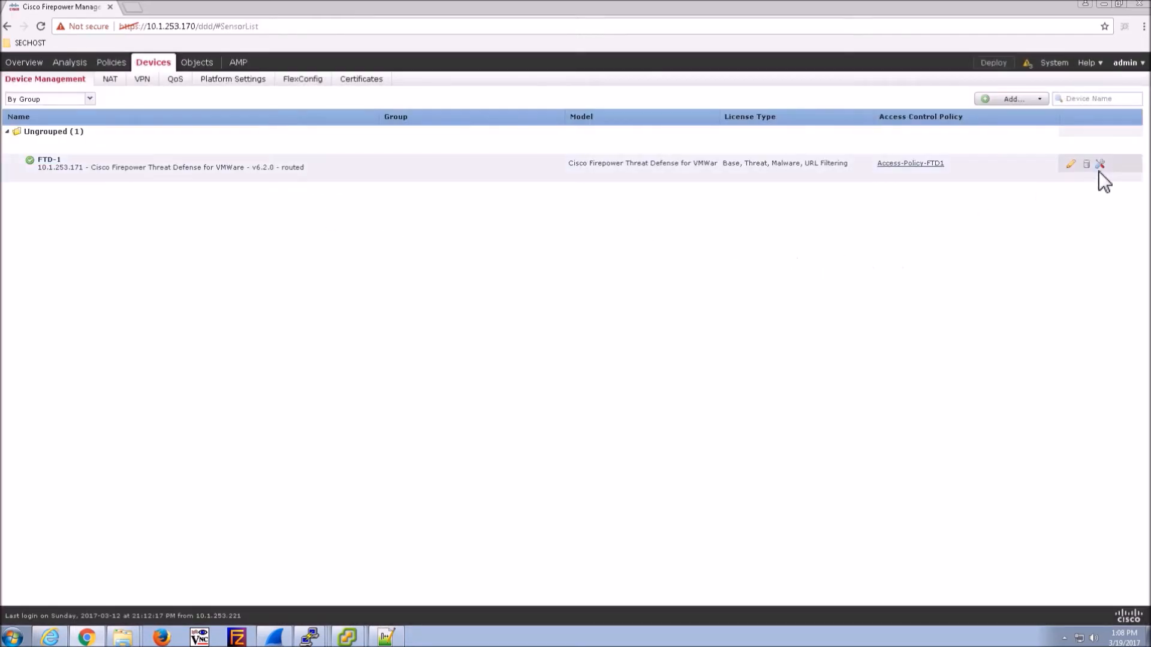
click(1100, 165)
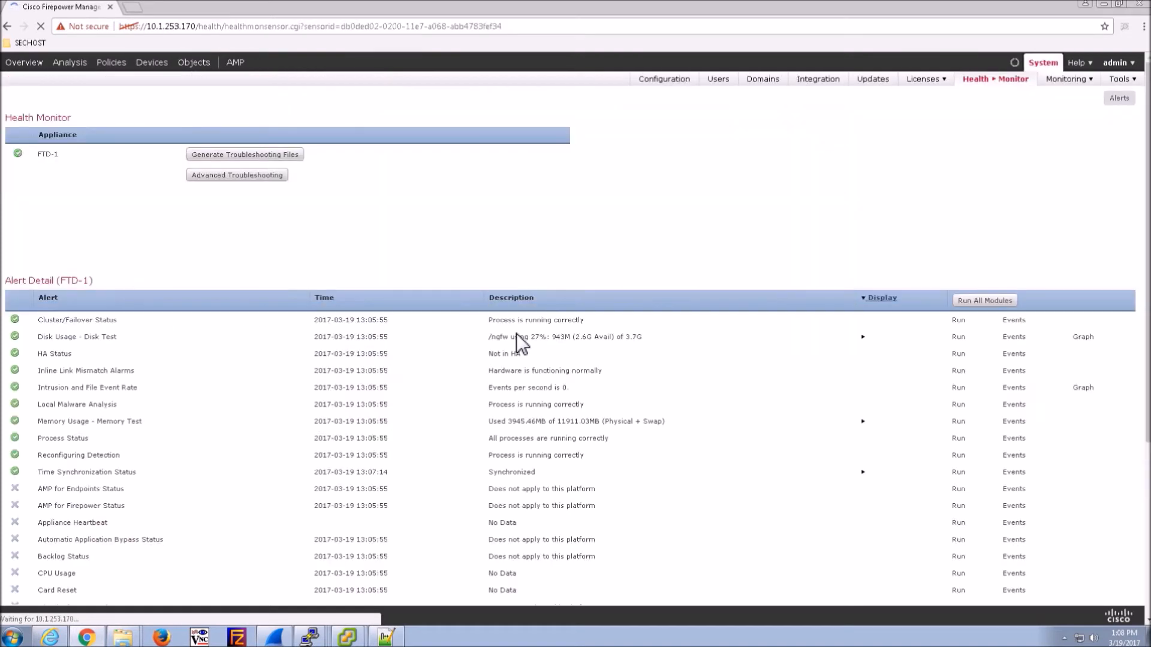
click(211, 177)
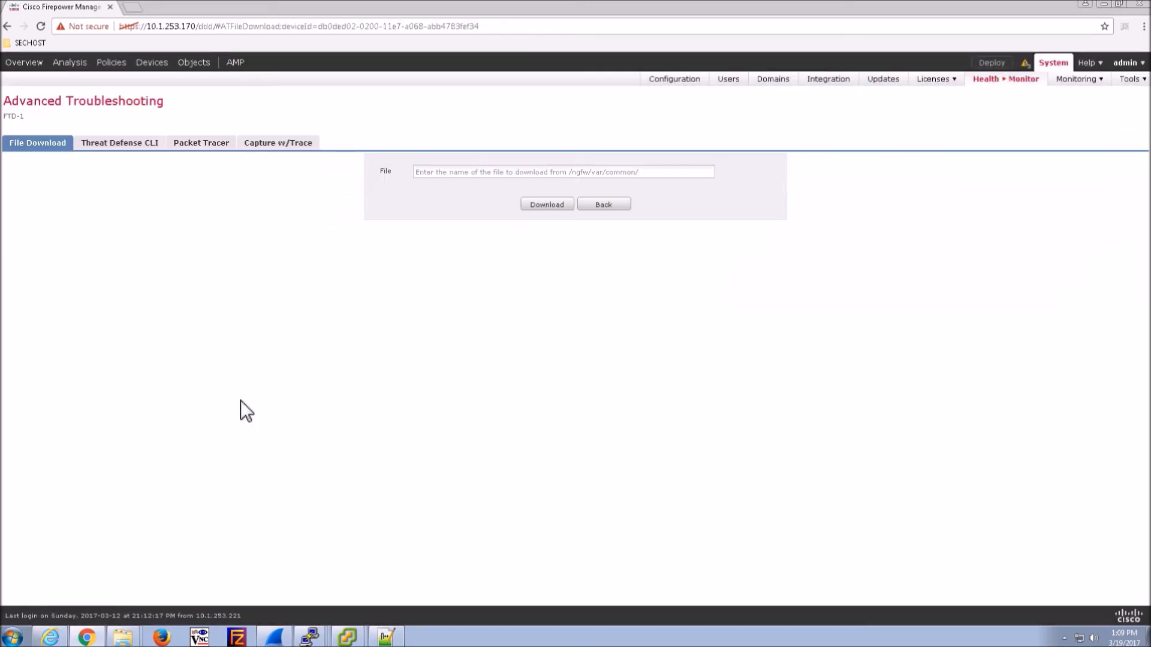
- In Packet Tracer, keep TCP and set source 8.8.8.8 and destination 10.1.245.100
click(203, 145)
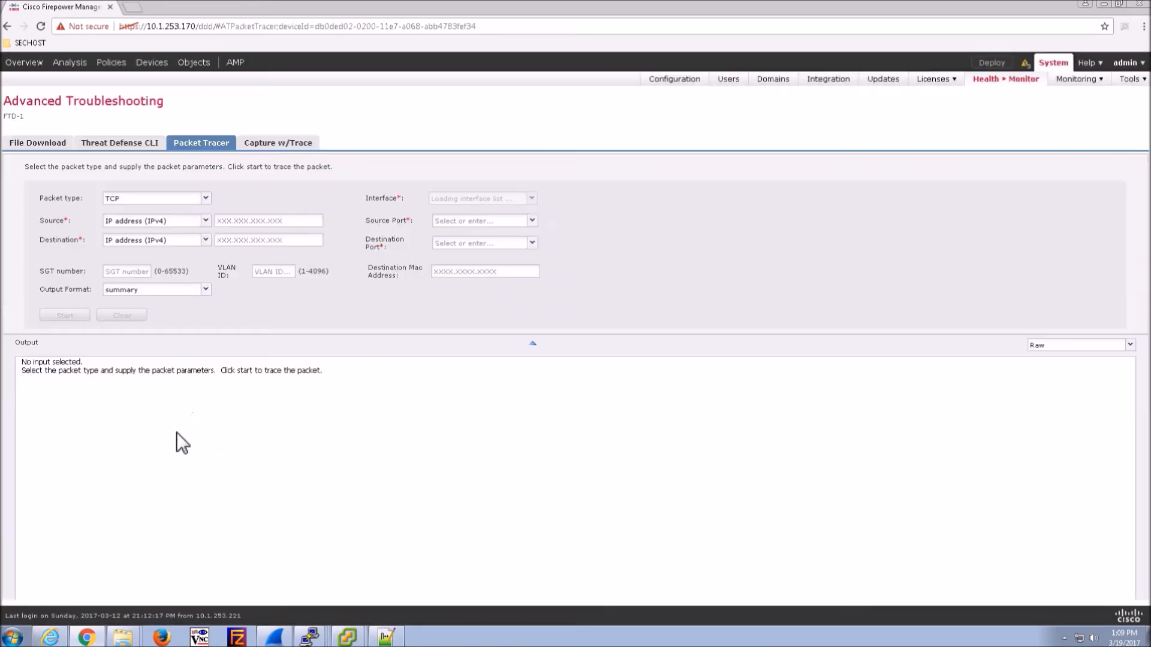
click(206, 199)
click(207, 199)
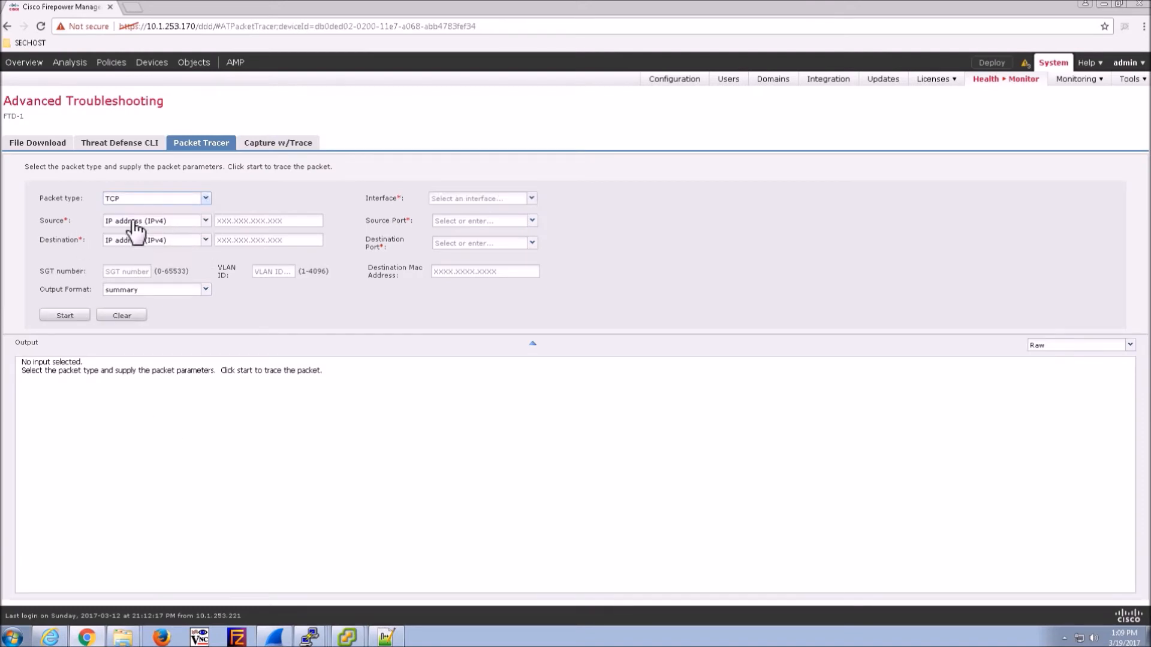
click(242, 222)
text(8.8.8.8)
click(229, 245)
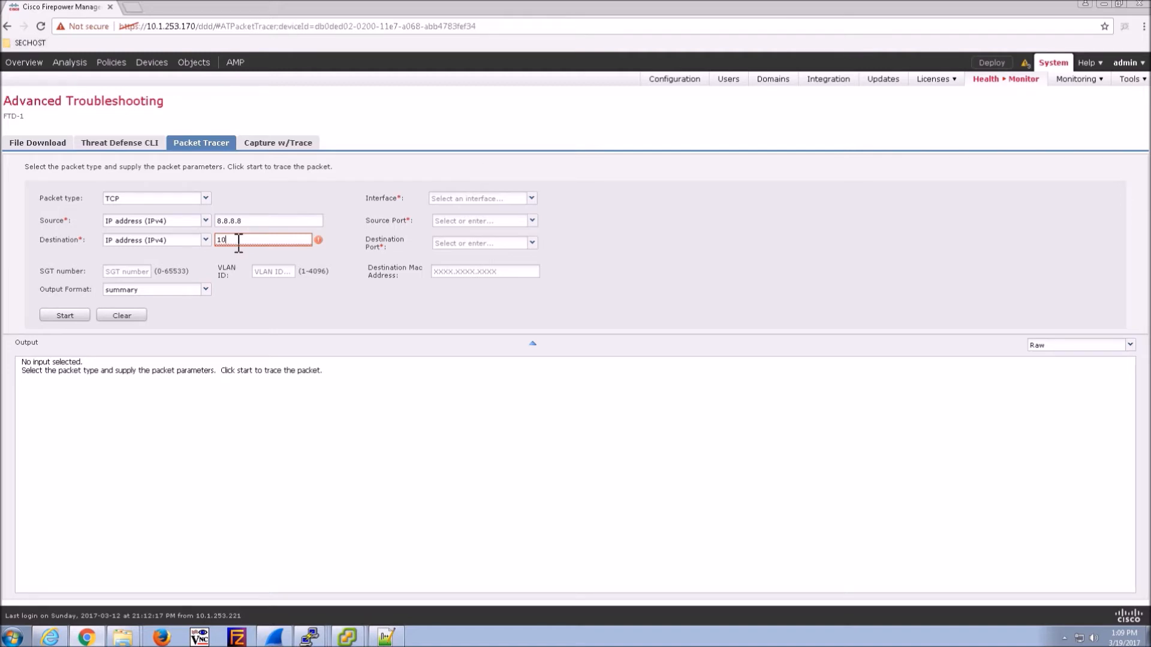
text(.25)
key(BackSpace)
text(45.100)
- Set ingress interface outside, source port 1066, destination port 80, and start the trace
click(487, 201)
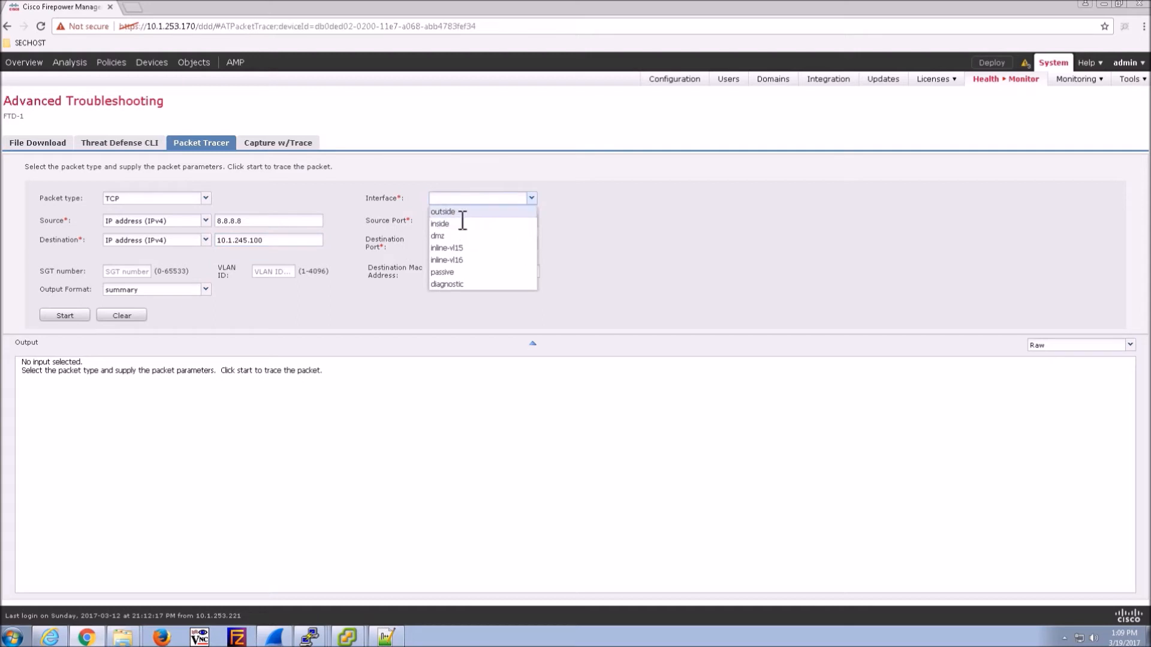
click(465, 211)
click(499, 222)
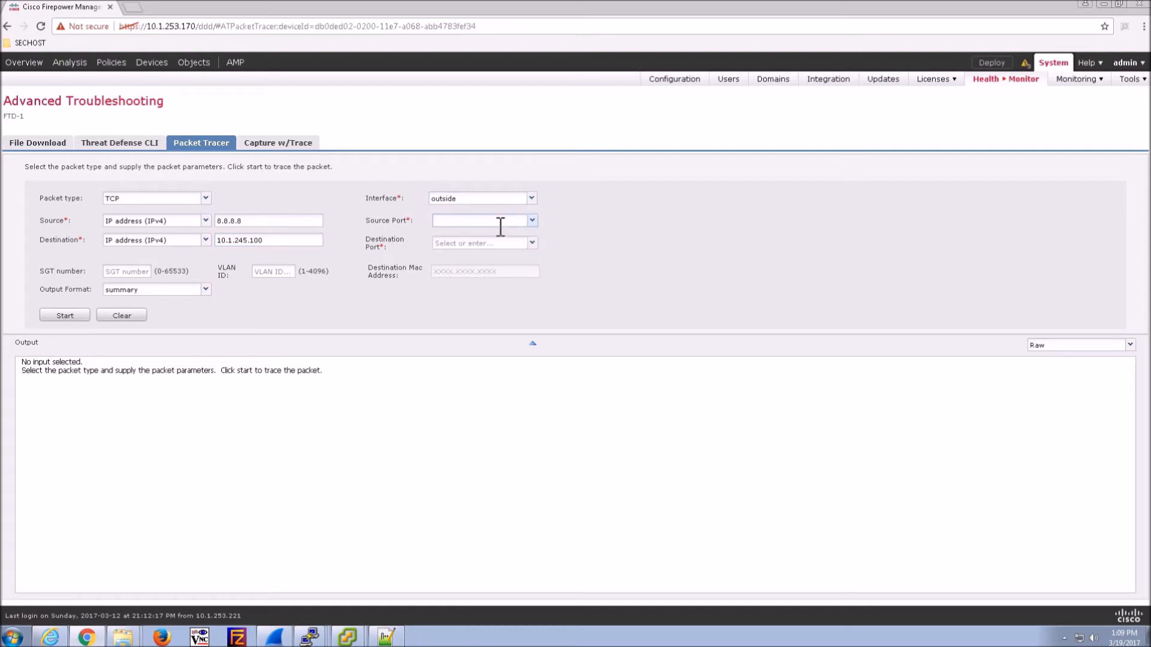
click(534, 221)
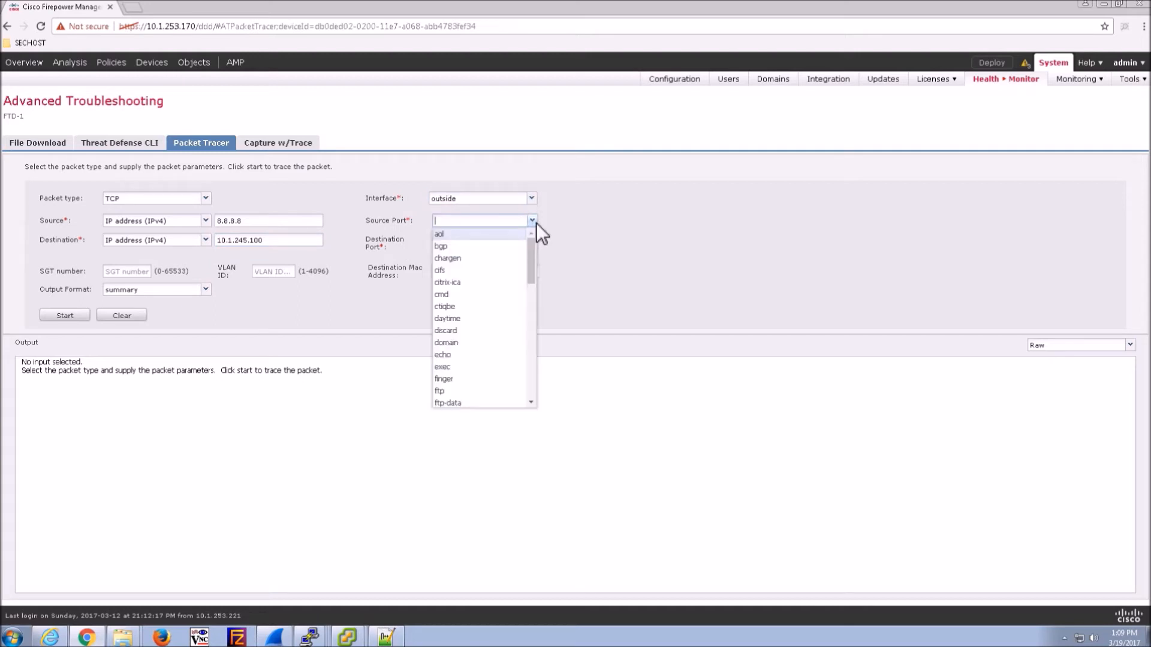
mouse_move(534, 246)
mouse_down()
mouse_move(531, 397)
mouse_move(530, 231)
mouse_up()
click(617, 228)
text(10)
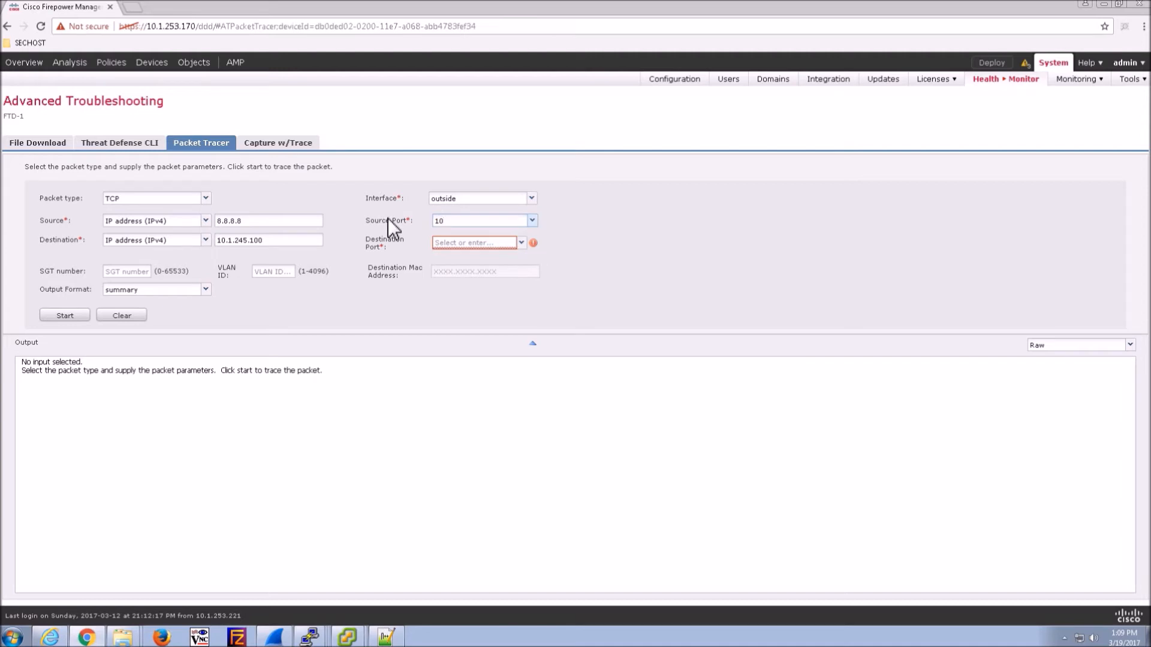
text(66)
click(452, 243)
text(80)
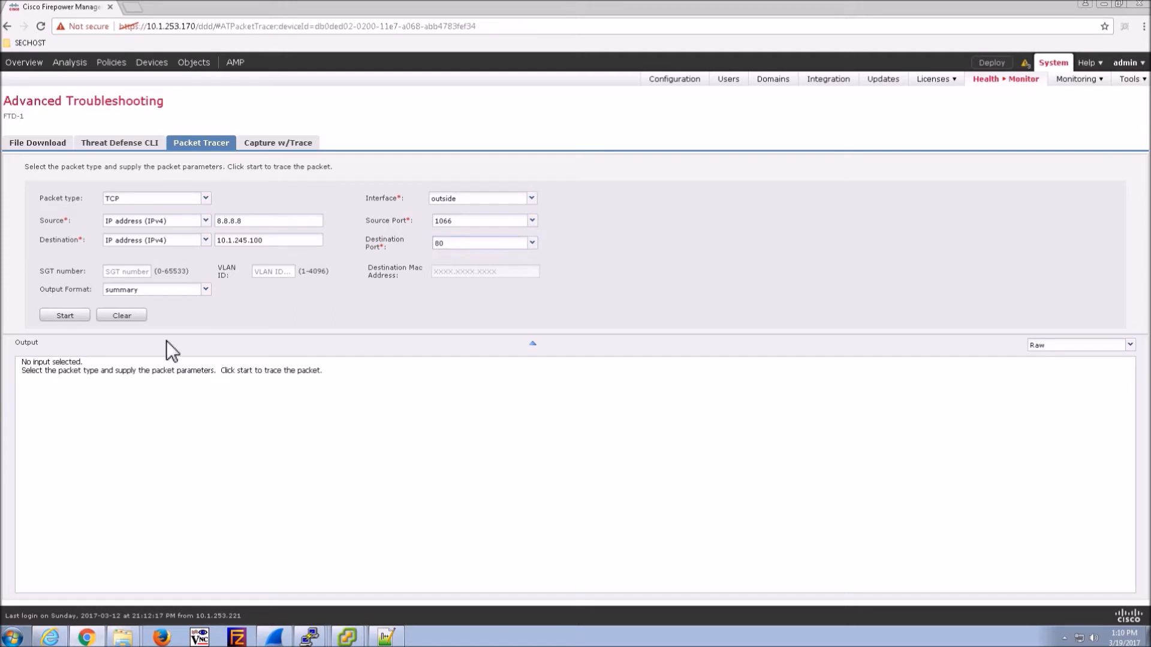
click(64, 315)
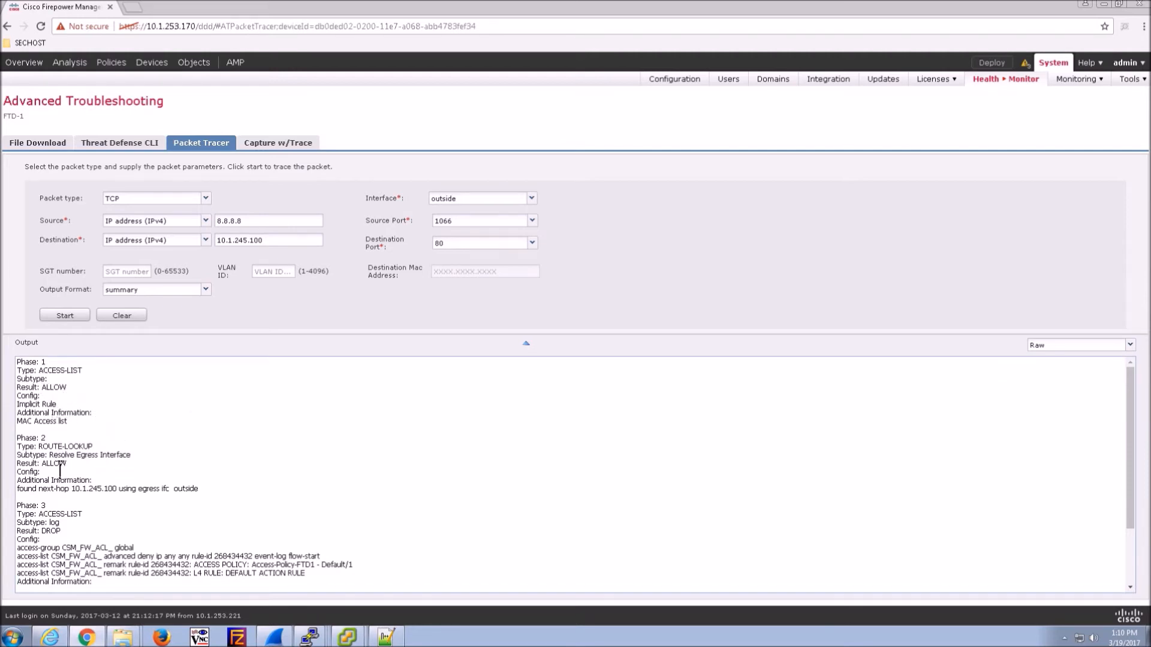
- Find the drop-reason line in the trace output, clear the trace, and switch to Capture w/Trace
scroll(174, 479, down, 2)
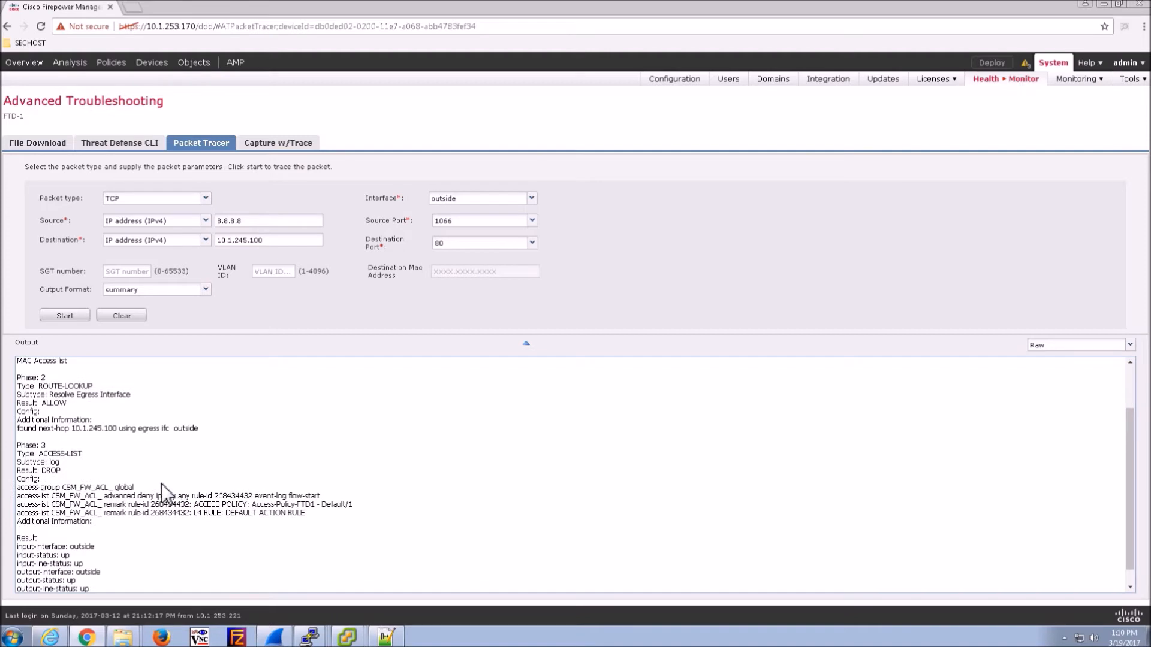
scroll(58, 498, down, 1)
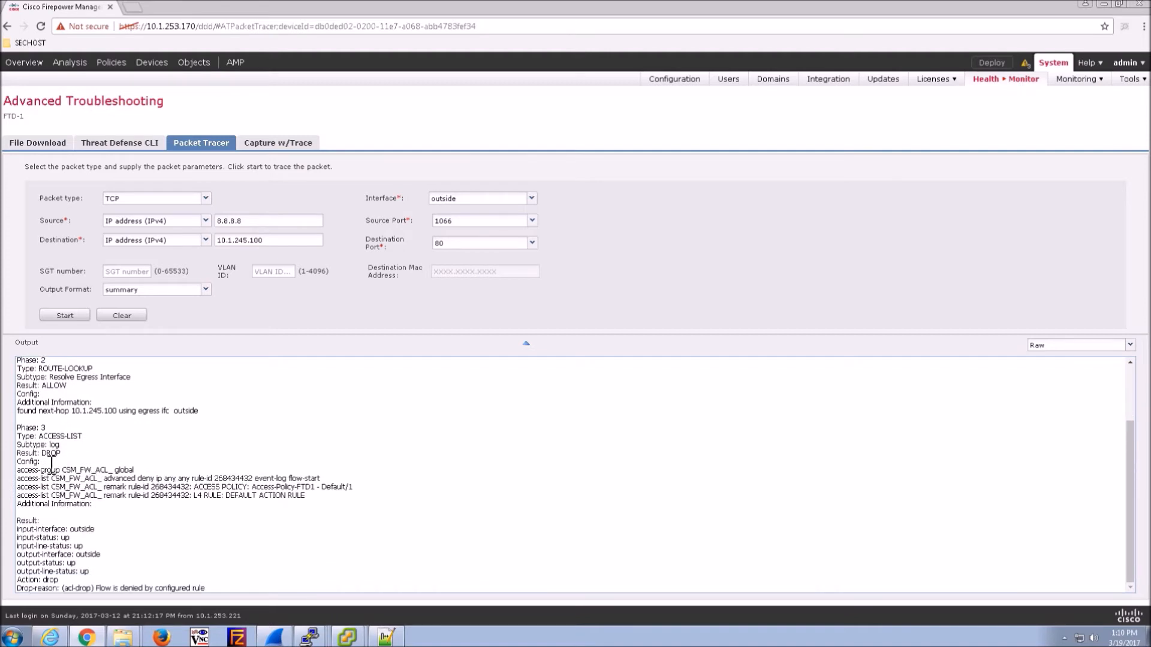
drag(18, 588, 215, 566)
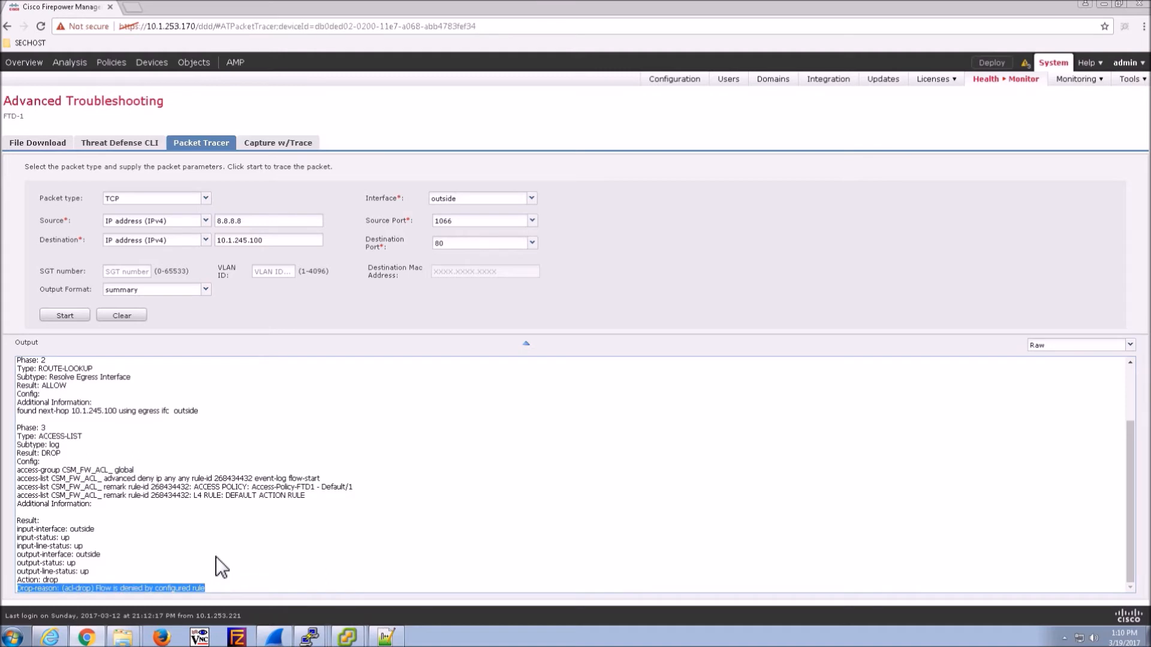
click(216, 557)
click(138, 316)
click(292, 148)
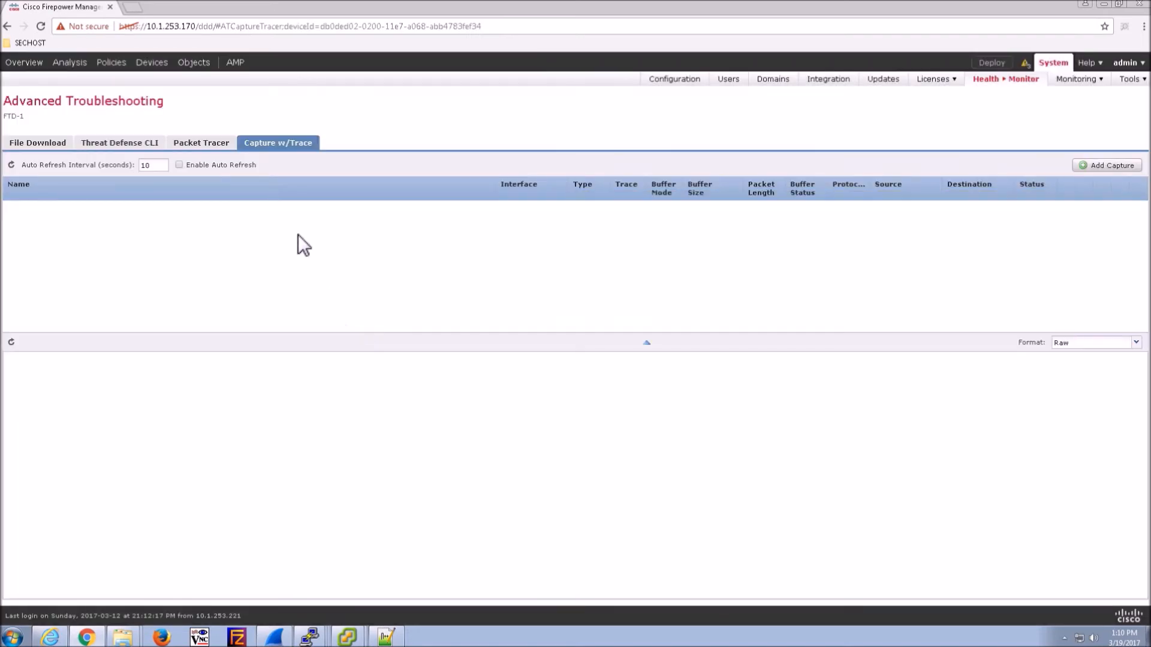
- Add and save capture Test-Capture1 on outside, matching TCP to destination host 10.1.245.100
click(1109, 168)
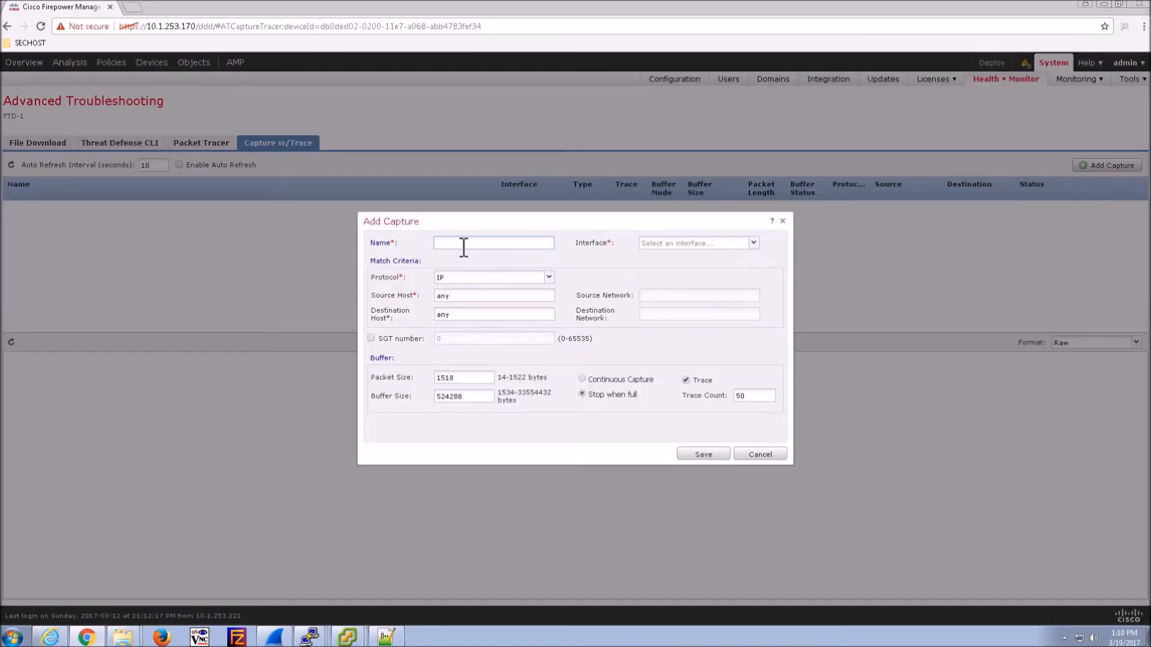
text(Test-Capture1)
click(550, 279)
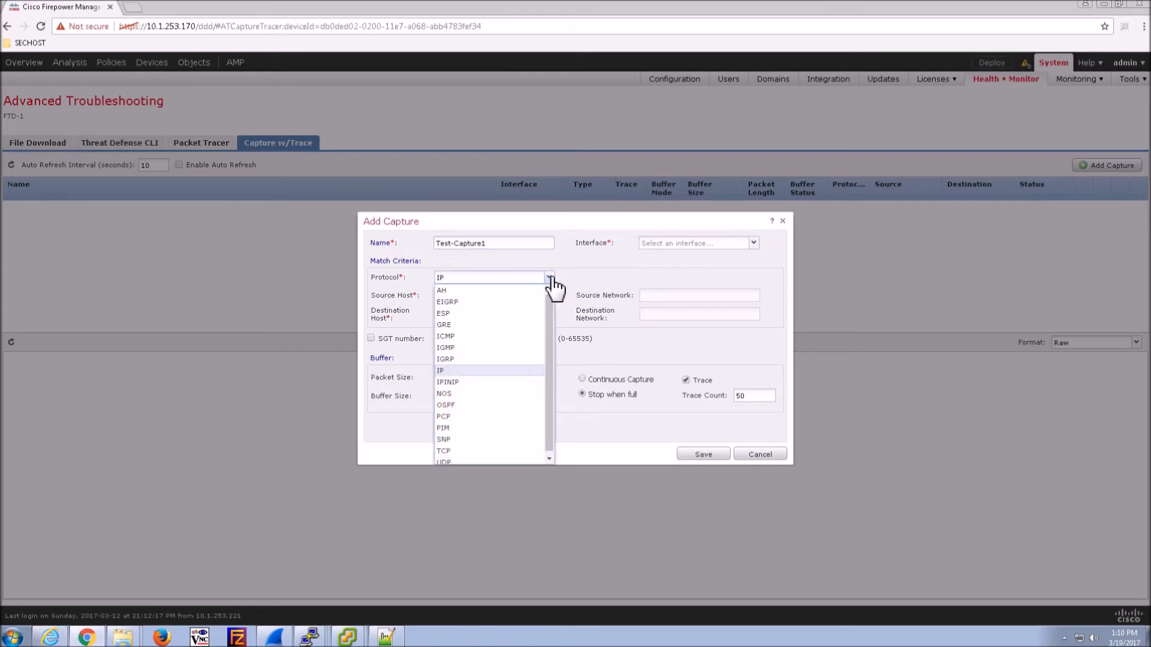
click(446, 453)
click(463, 300)
click(486, 319)
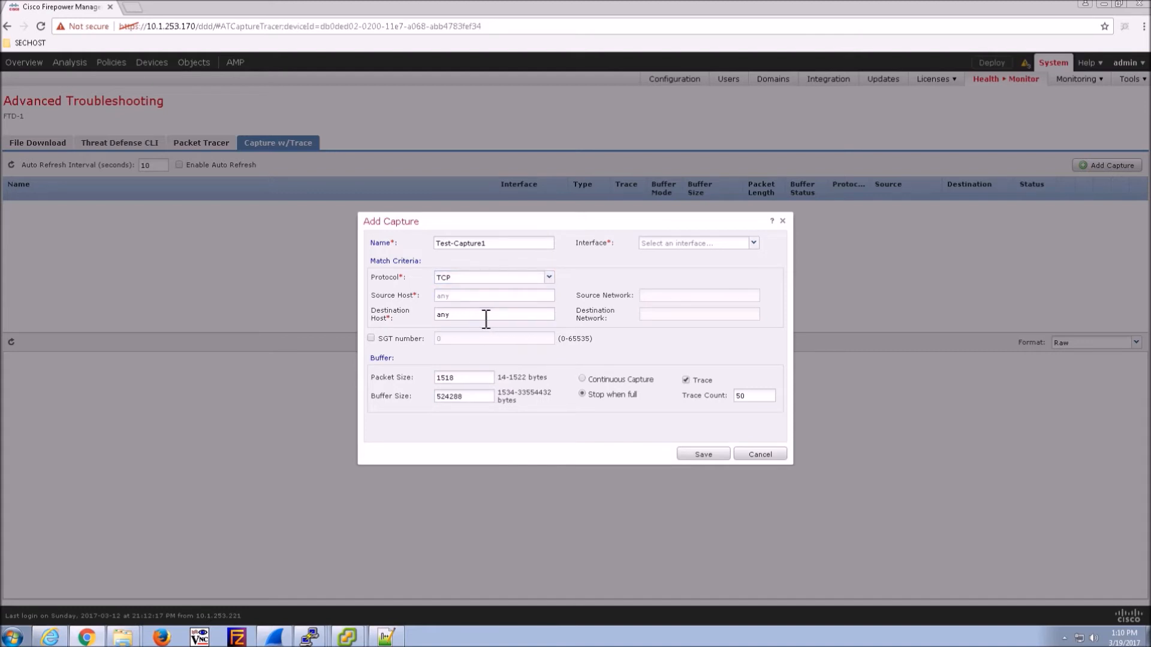
text(10.1.245.100)
click(732, 245)
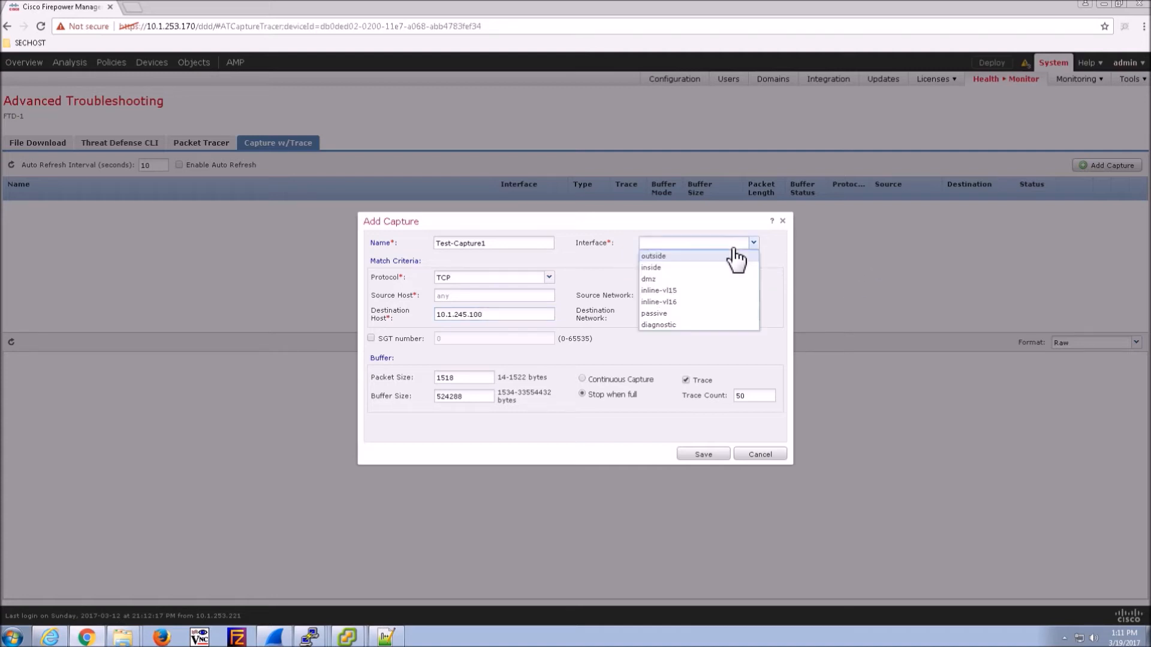
click(652, 257)
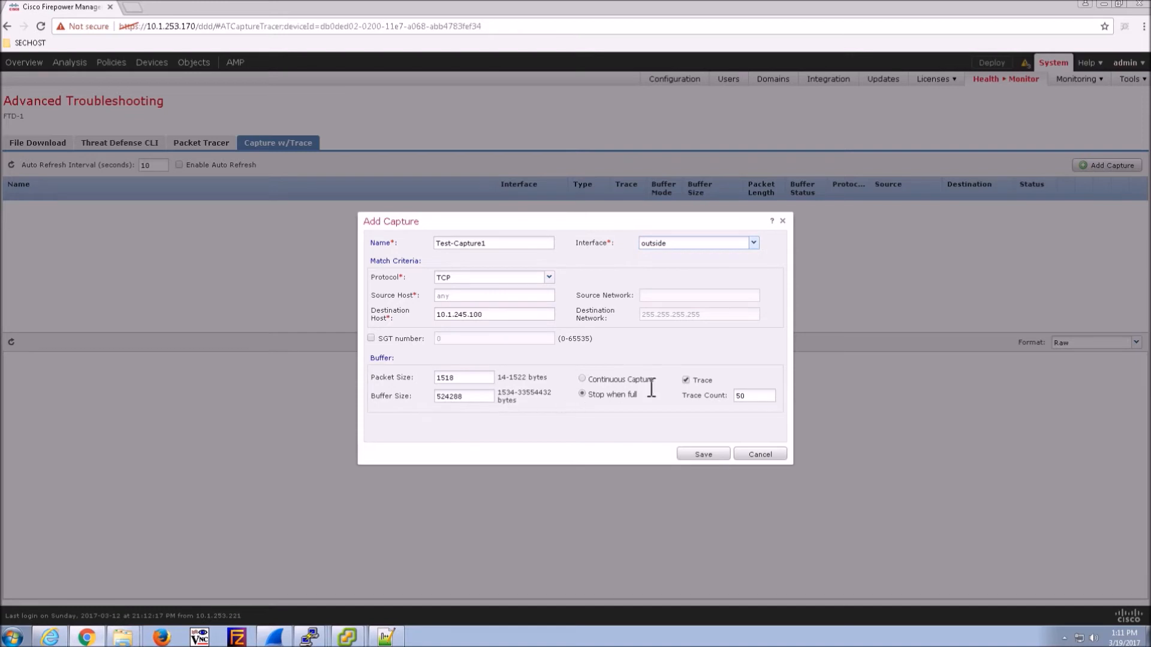
click(699, 455)
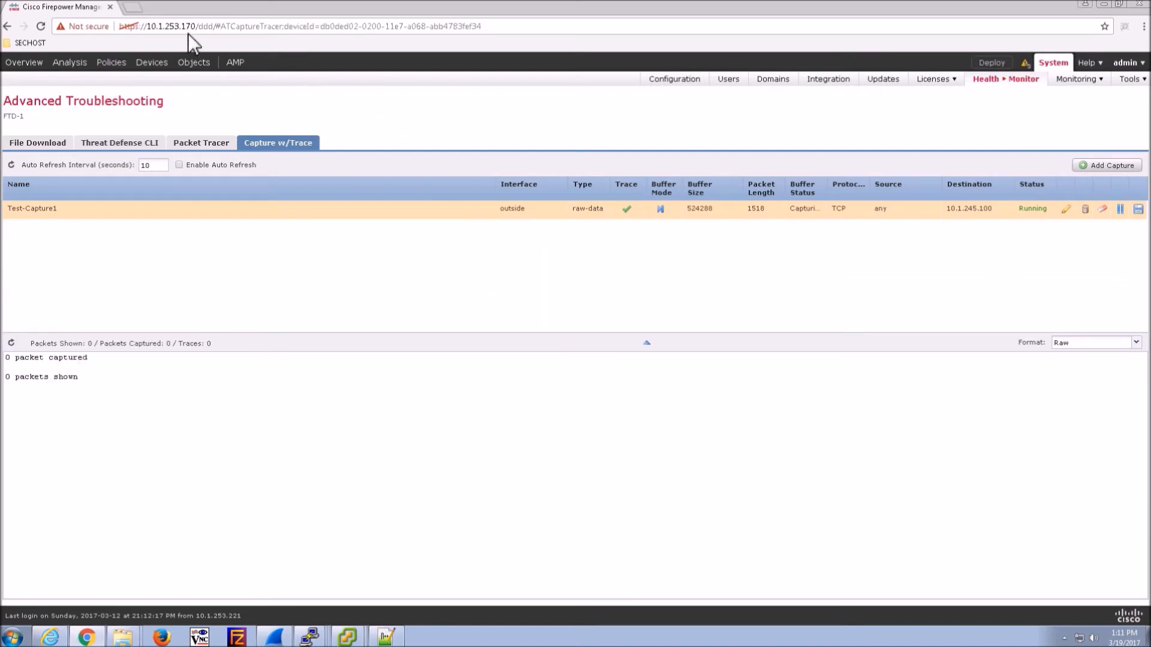
click(137, 9)
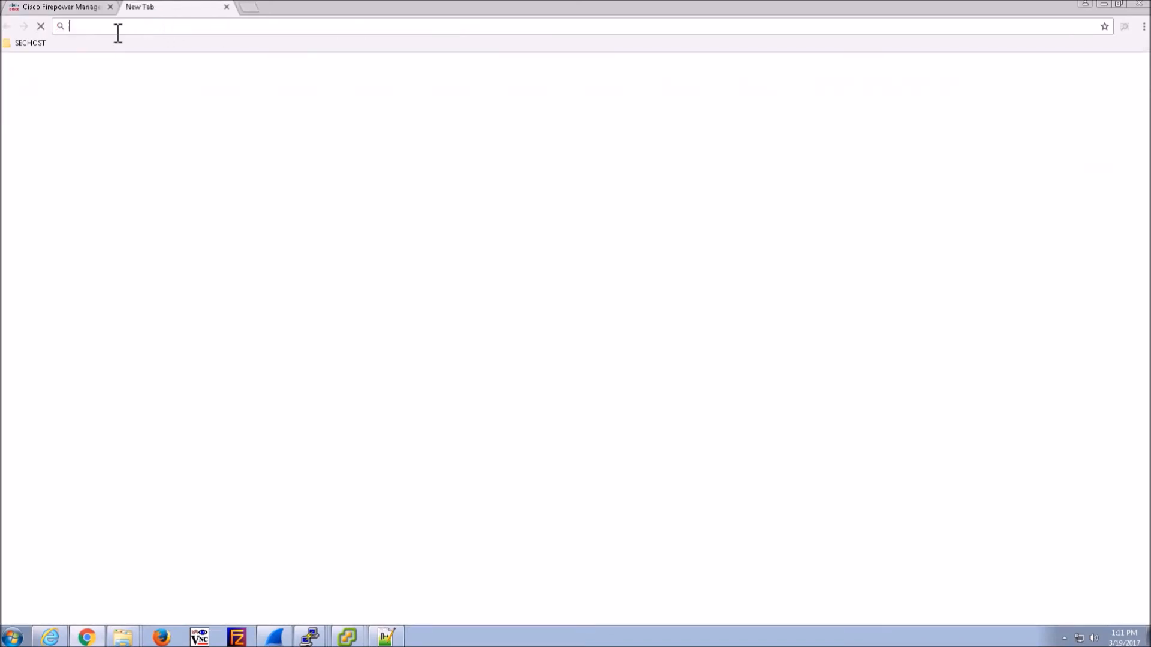
text(http://)
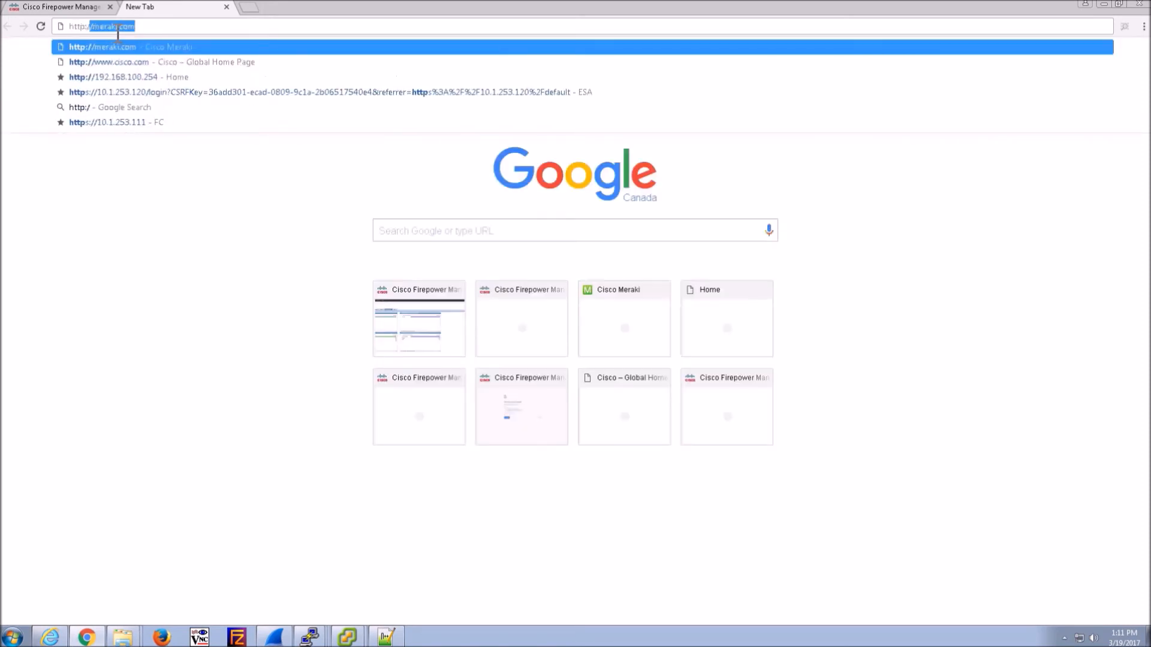
text(10.1.)
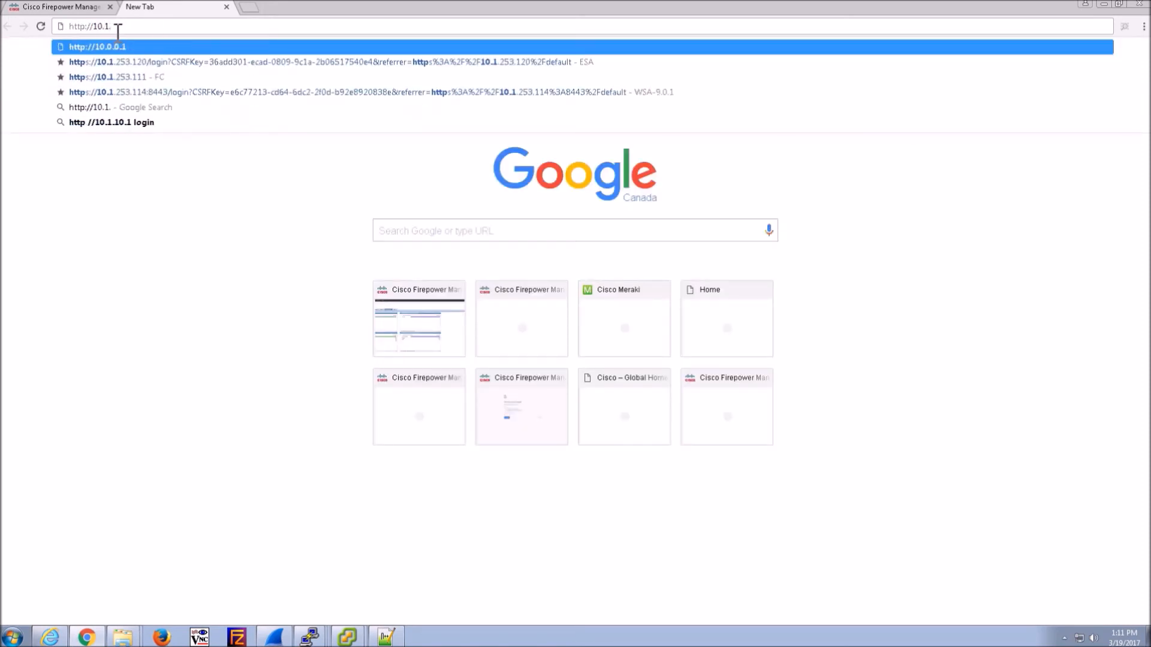
text(245.100)
key(Return)
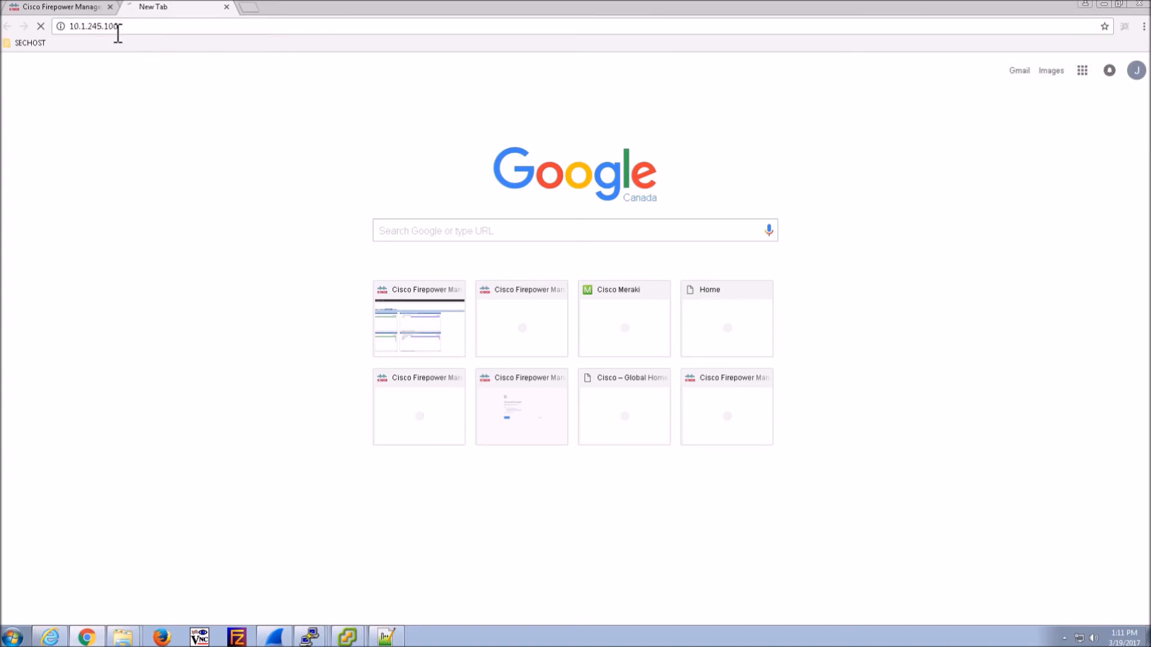
click(36, 7)
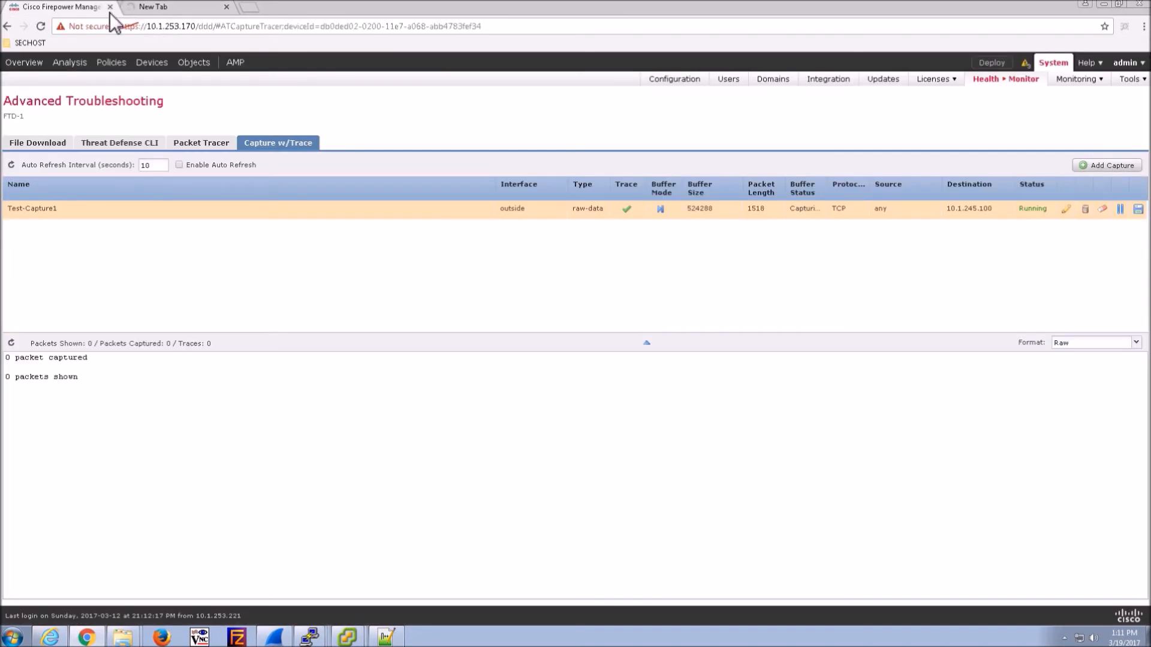
click(190, 7)
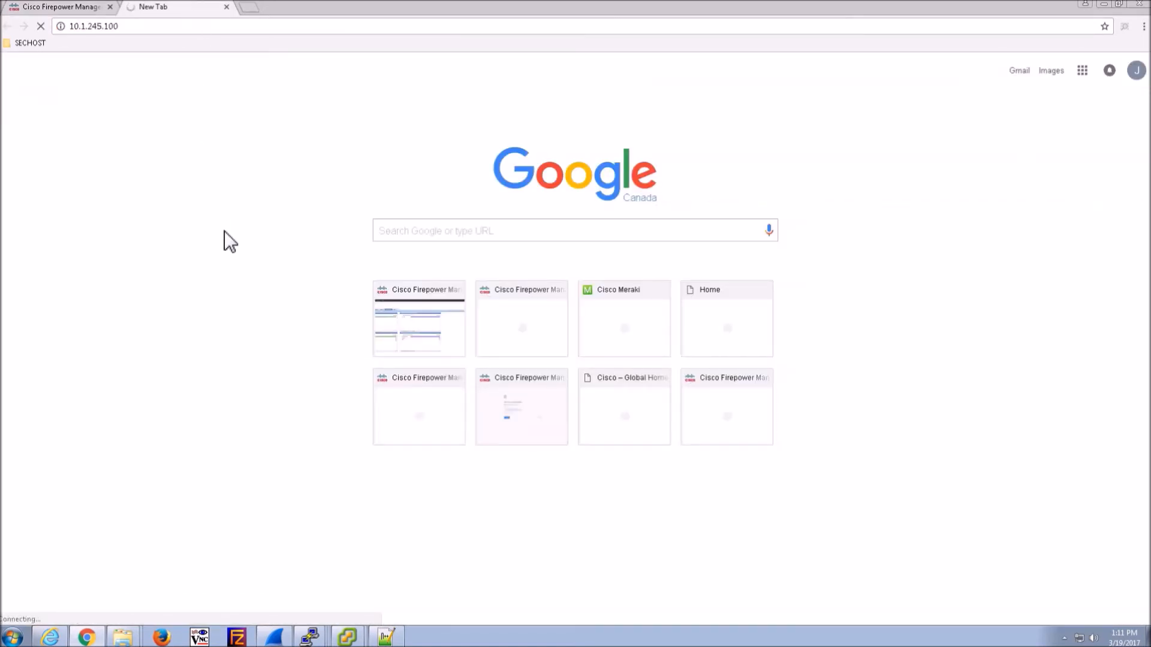
click(51, 7)
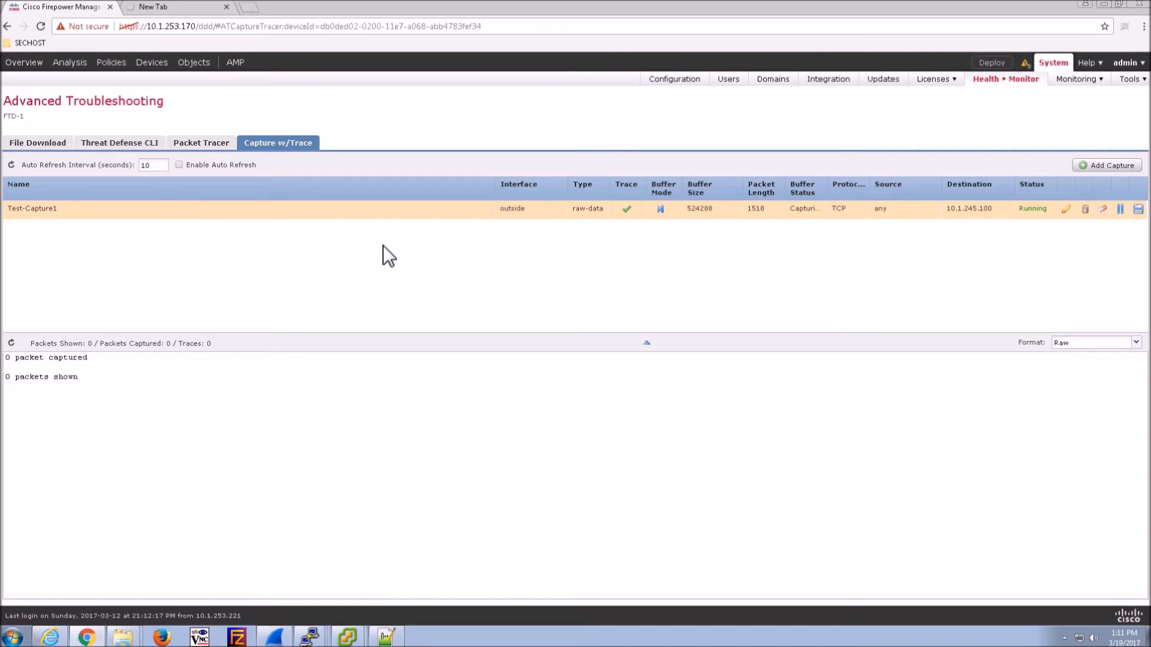
key(ctrl+Tab)
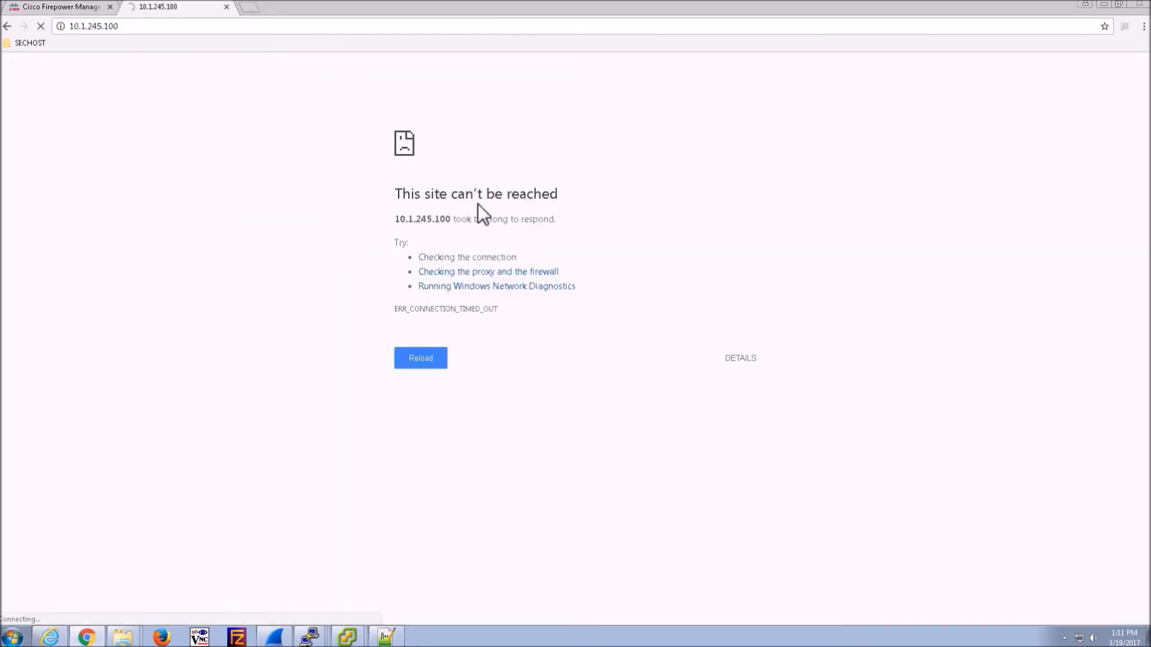
click(23, 7)
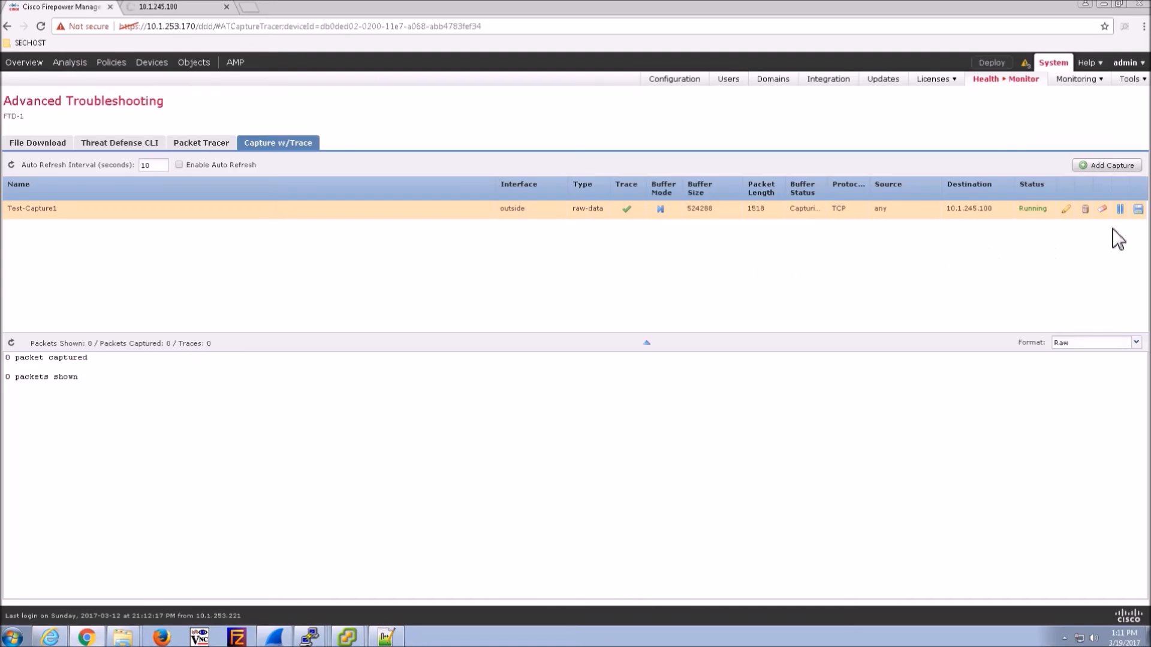
- Stop the Test-Capture1 capture
click(1119, 209)
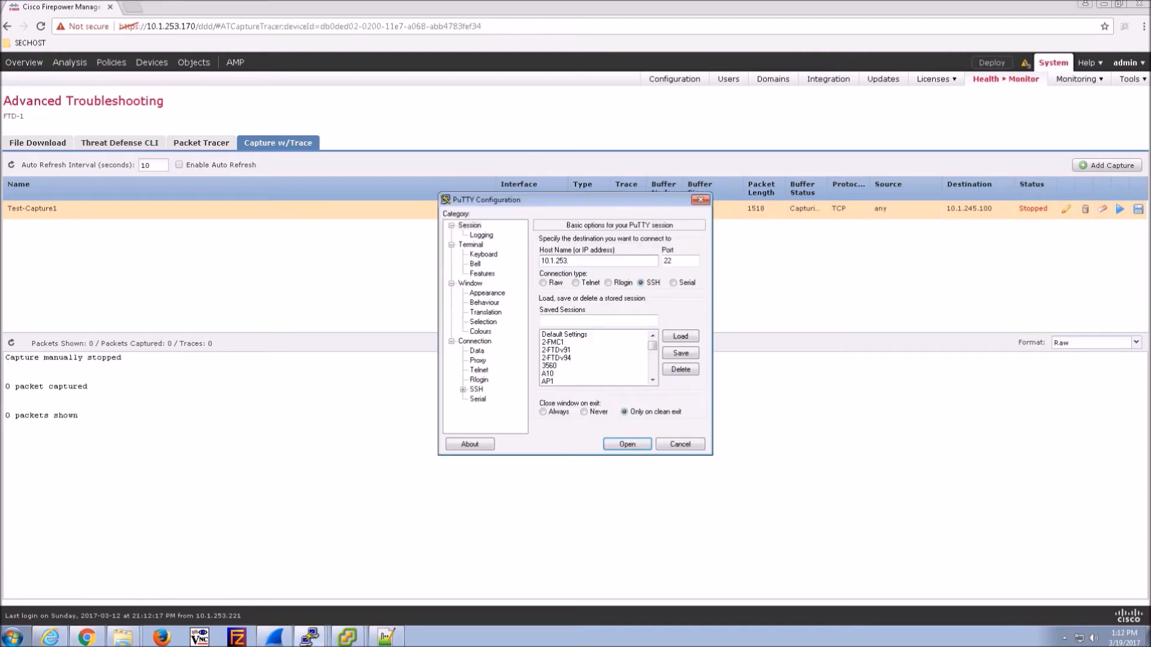
- Open the SSH session to 10.1.253.171, accept the host key, and log in
text(171)
key(Return)
click(570, 412)
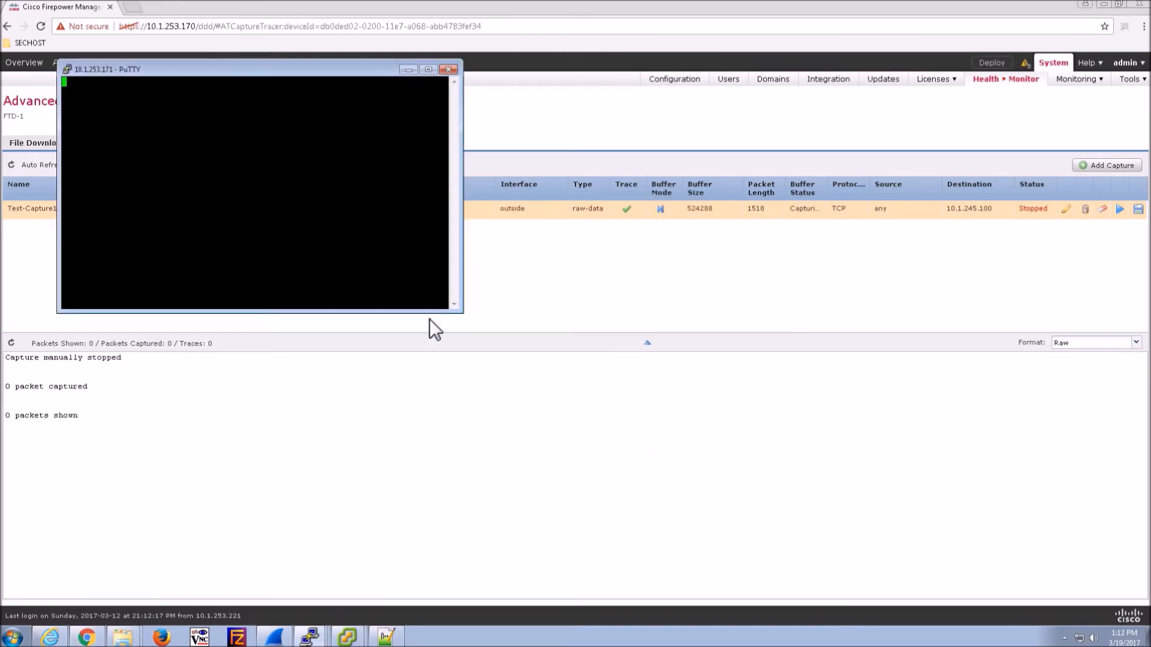
text(admin)
key(Return)
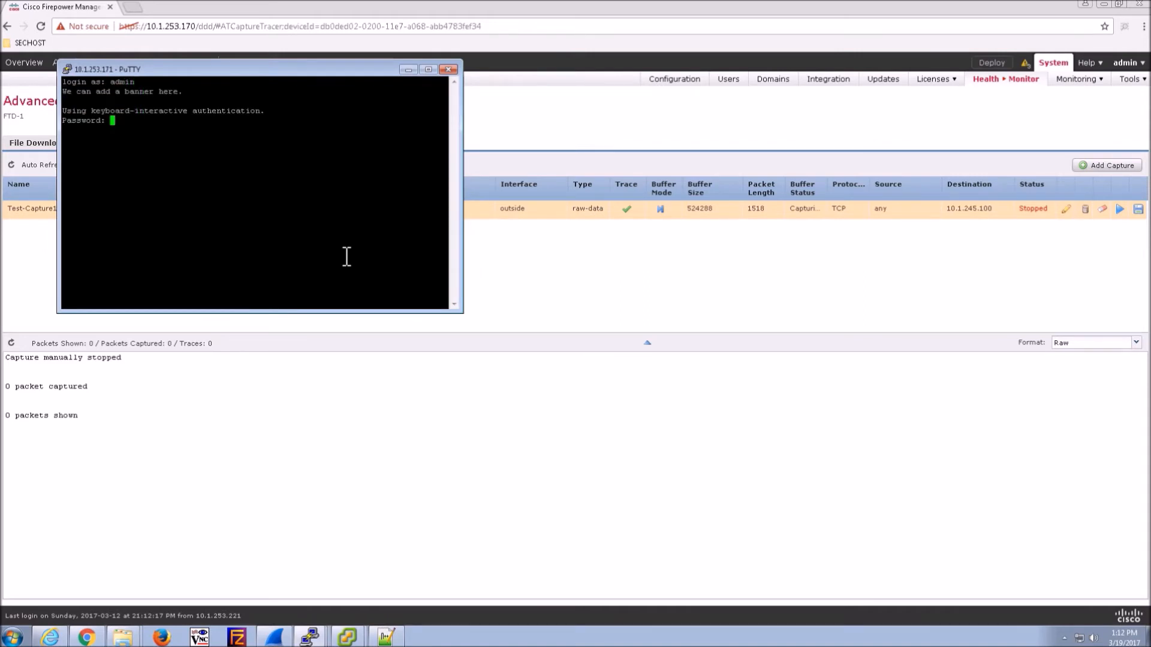
key(Return)
key(Return)
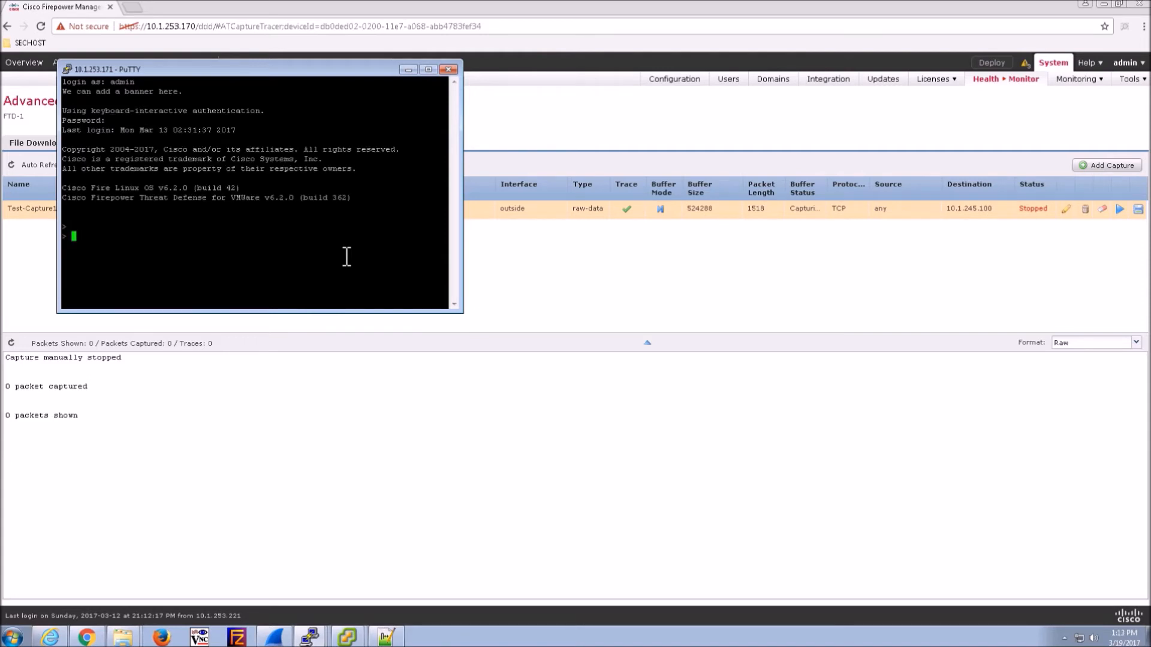
- Run capture-traffic and choose domain 3, the passive-zone
text(cap)
key(Tab)
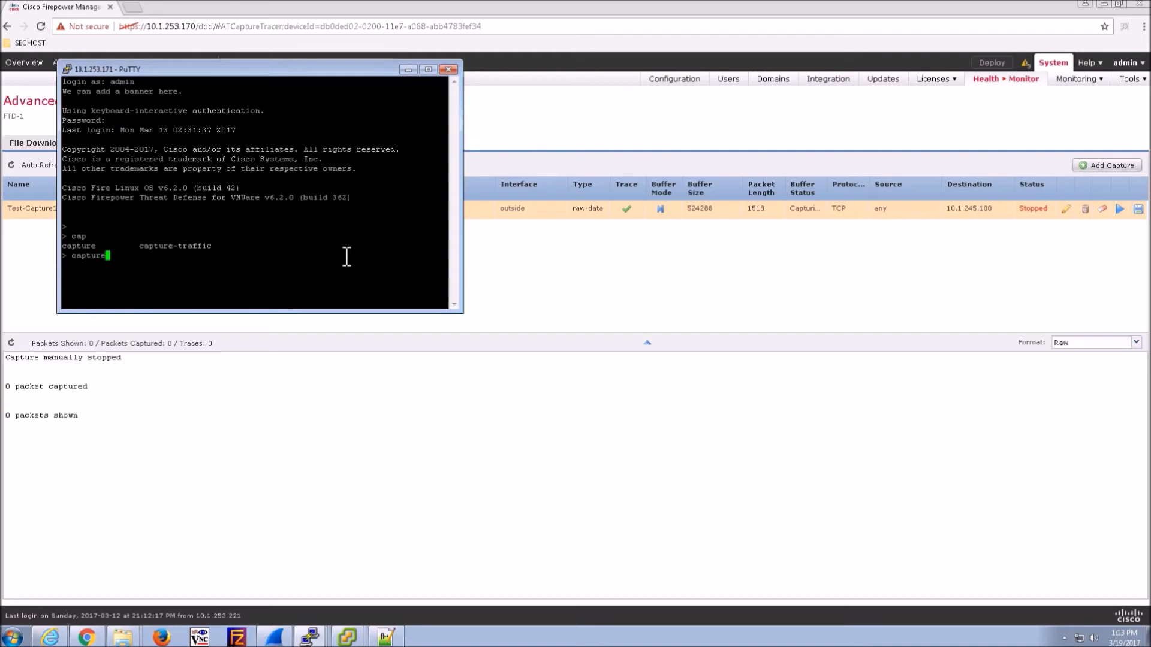
text(-t)
key(Tab)
text(?)
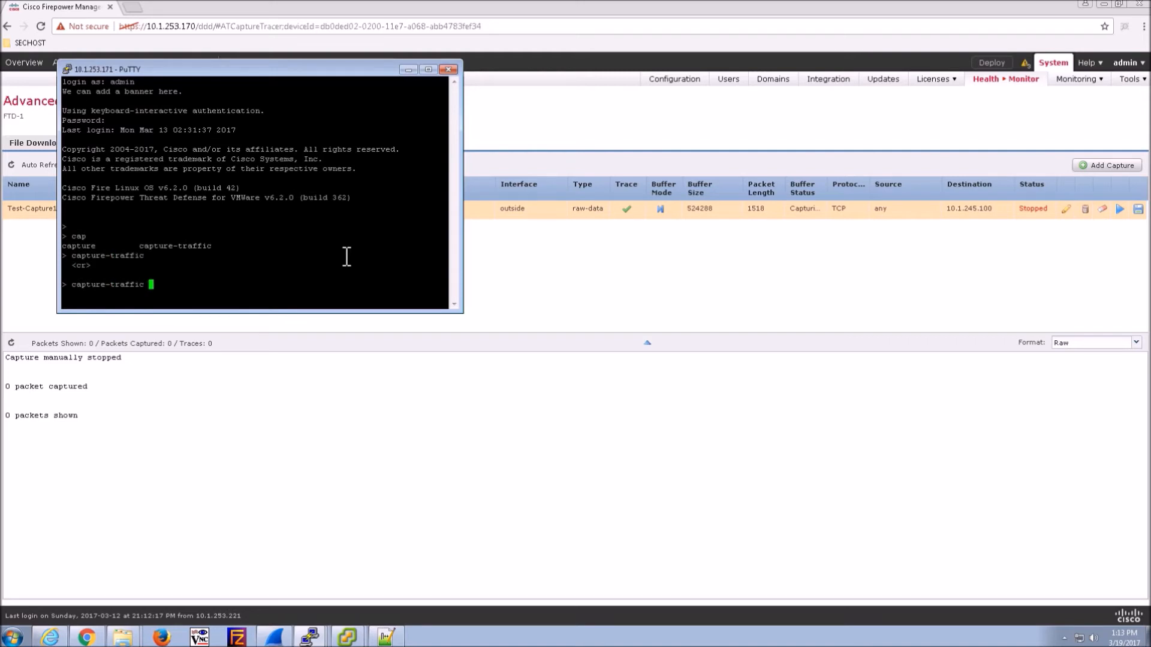
key(Return)
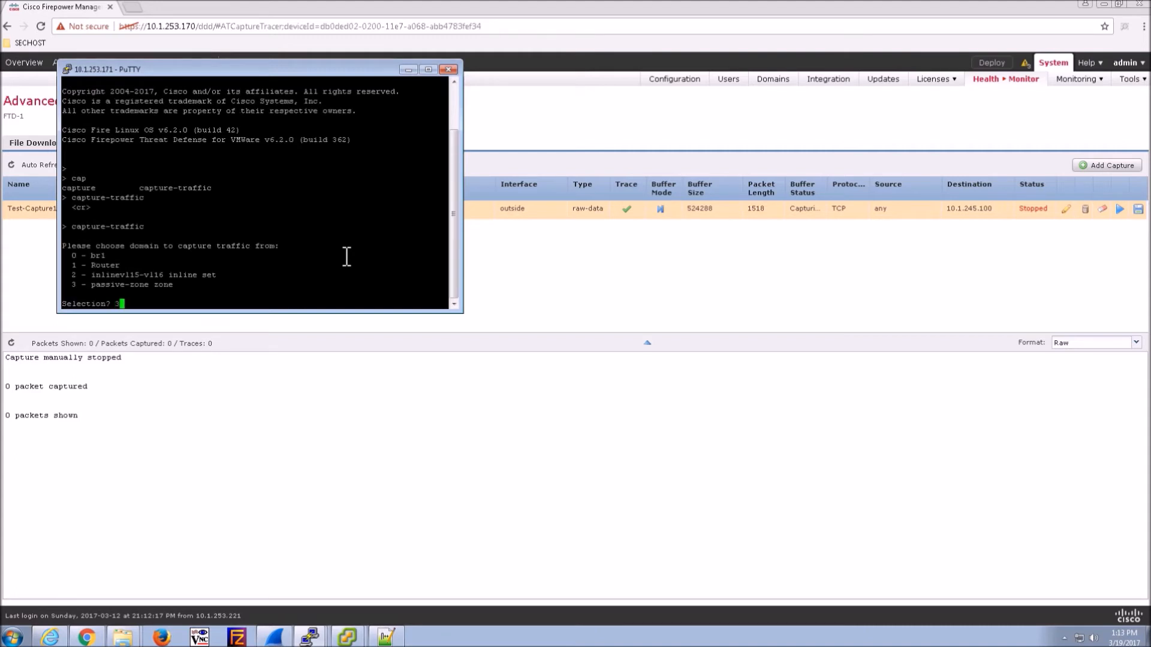
text(3)
key(Return)
key(Return)
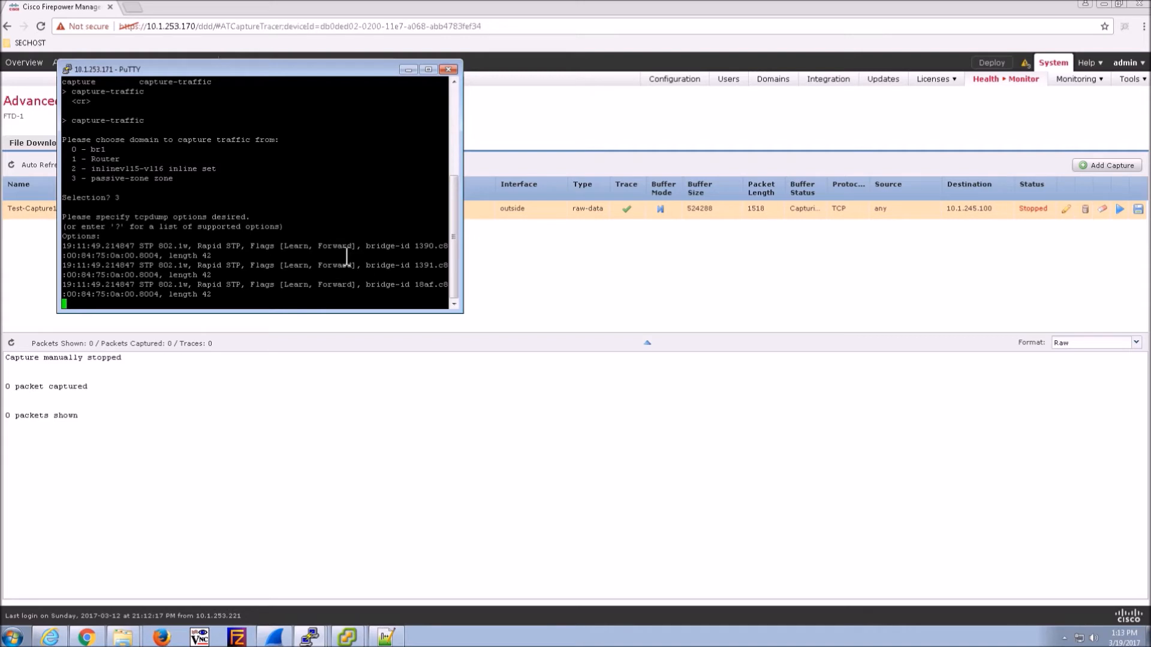
- Interrupt the capture, rerun capture-traffic on domain 1 (Router), and bring up the vHost-244 console
key(ctrl+x)
key(ctrl+c)
key(Up)
key(Up)
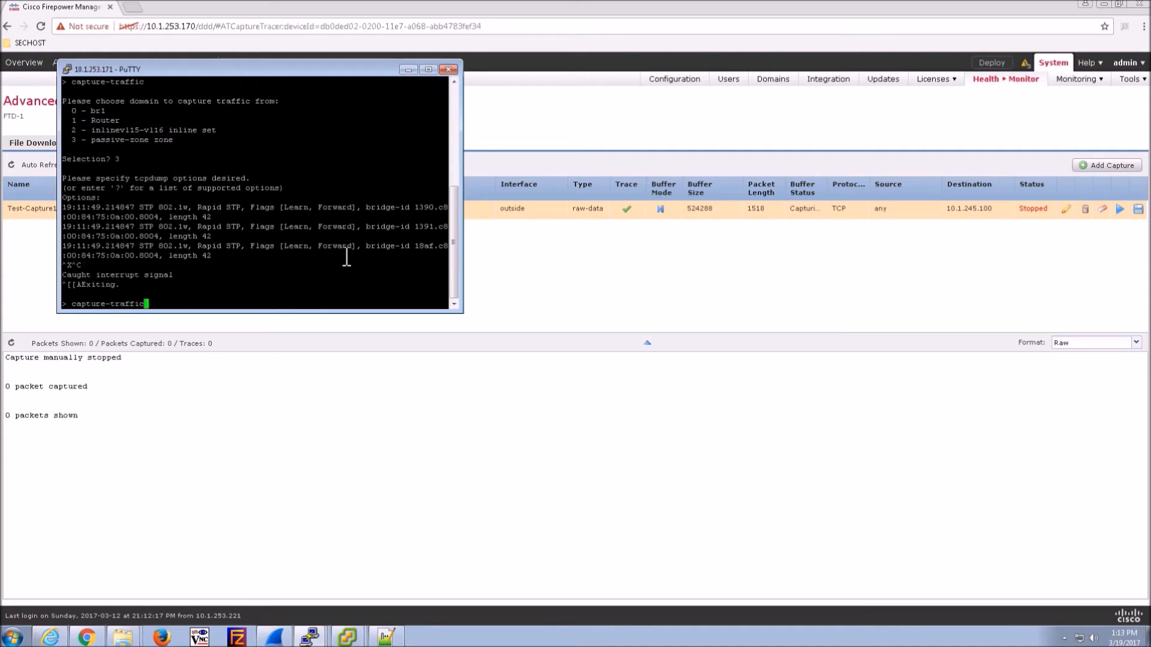
key(Return)
text(1)
key(Return)
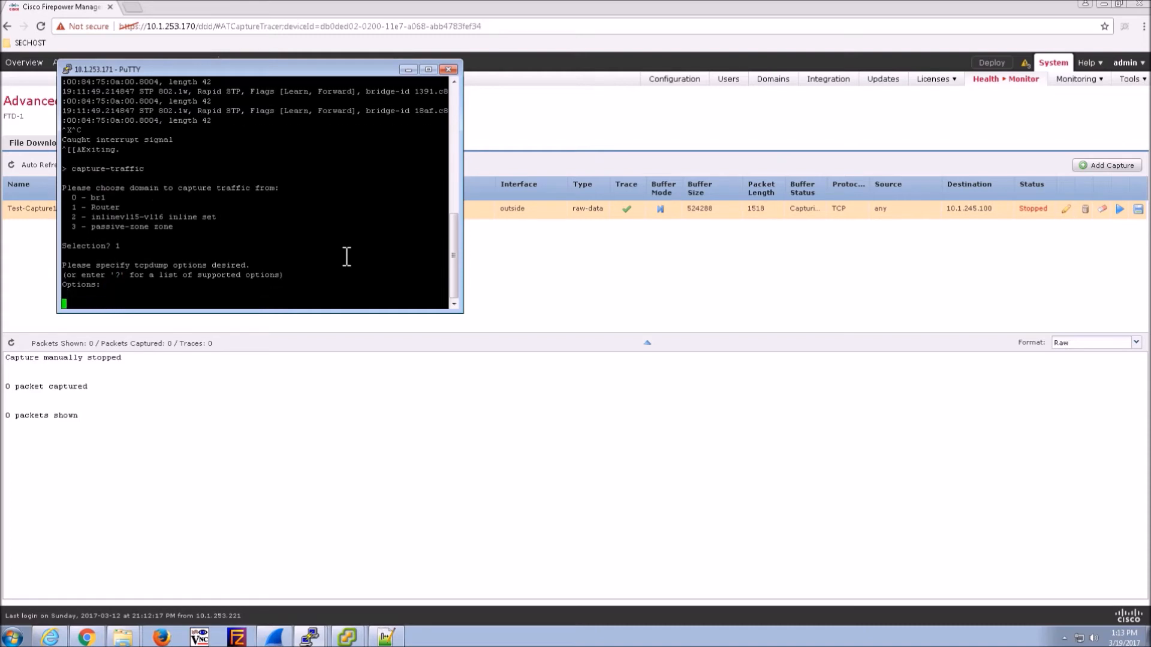
key(alt+Tab)
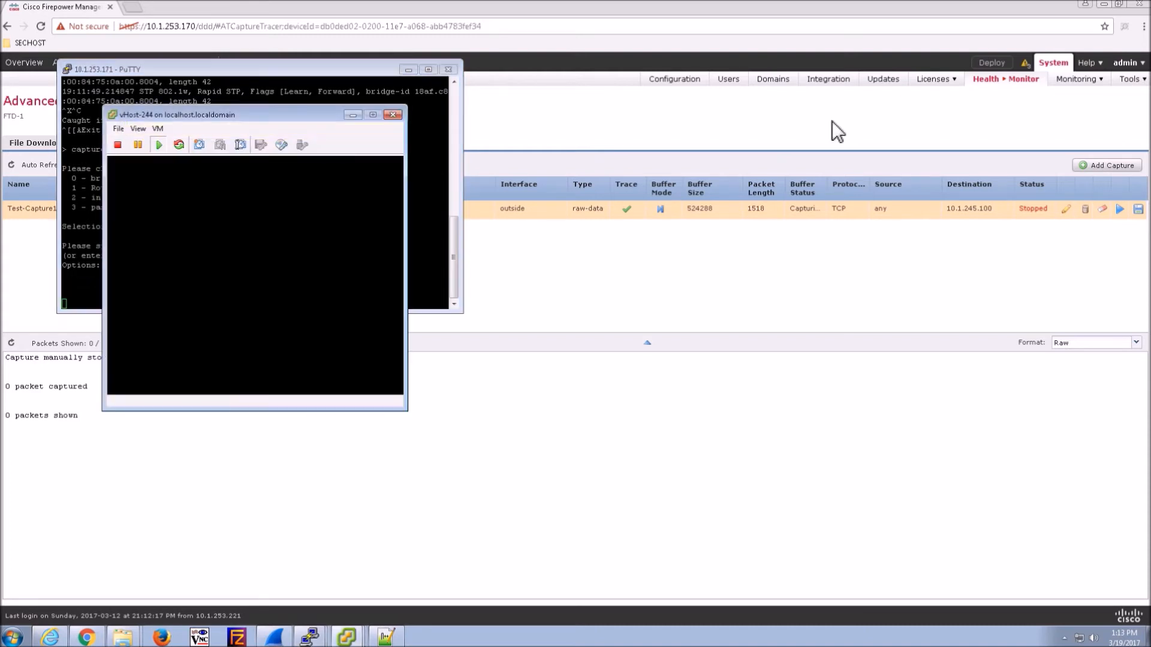
- Reposition the vHost-244 console window and unlock the VM with its password
drag(298, 118, 796, 126)
click(732, 247)
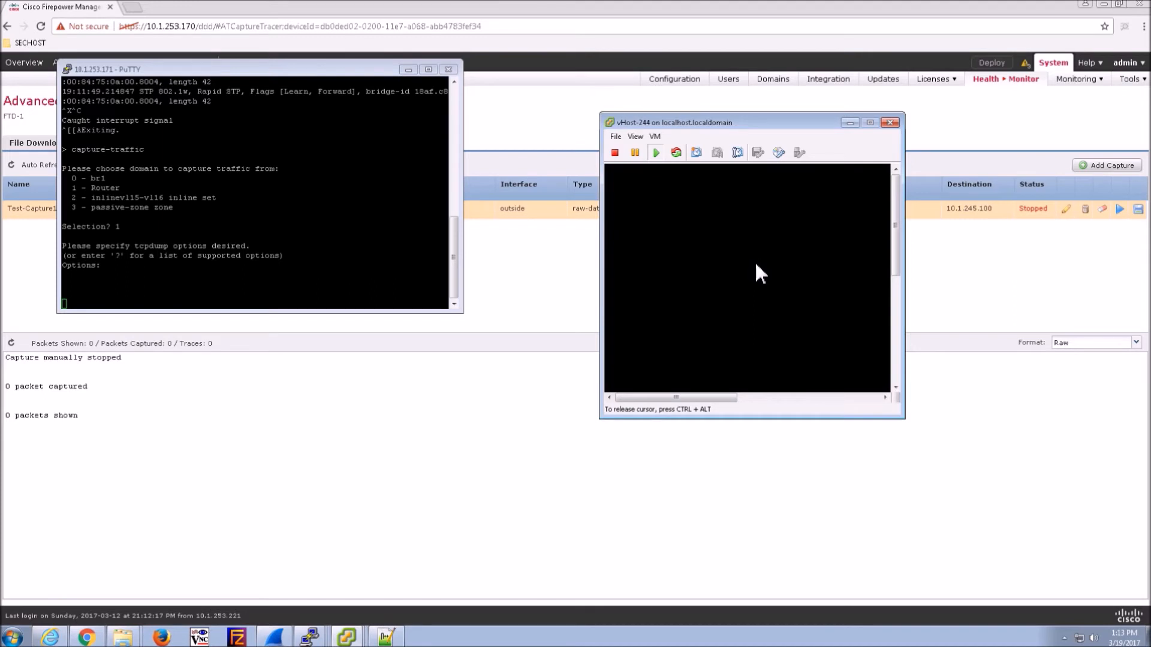
drag(905, 419, 934, 436)
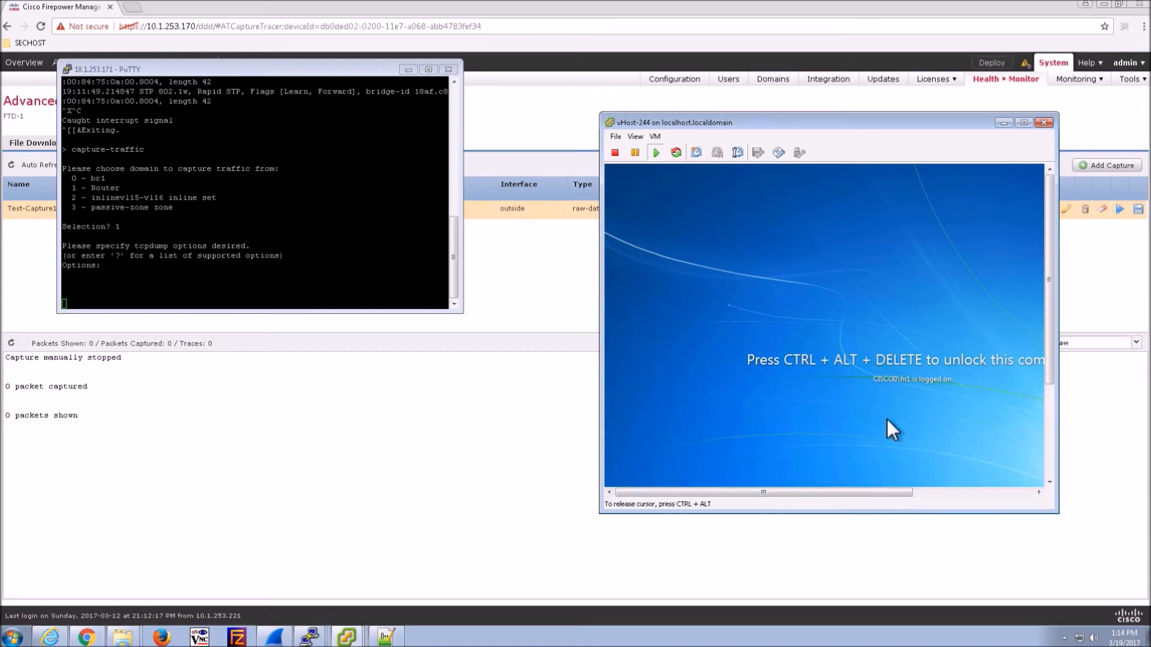
key(ctrl+alt+Insert)
text(••••••••••)
key(Return)
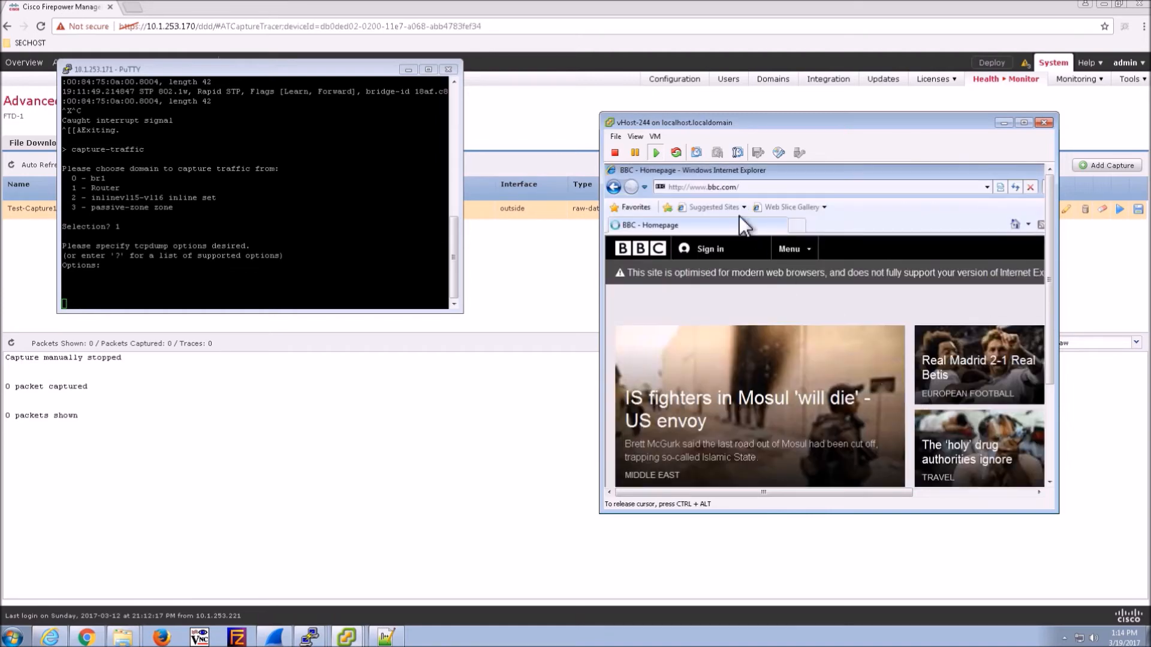
- Load google.ca in the VM's Internet Explorer, then start the PuTTY capture with no tcpdump options
click(749, 188)
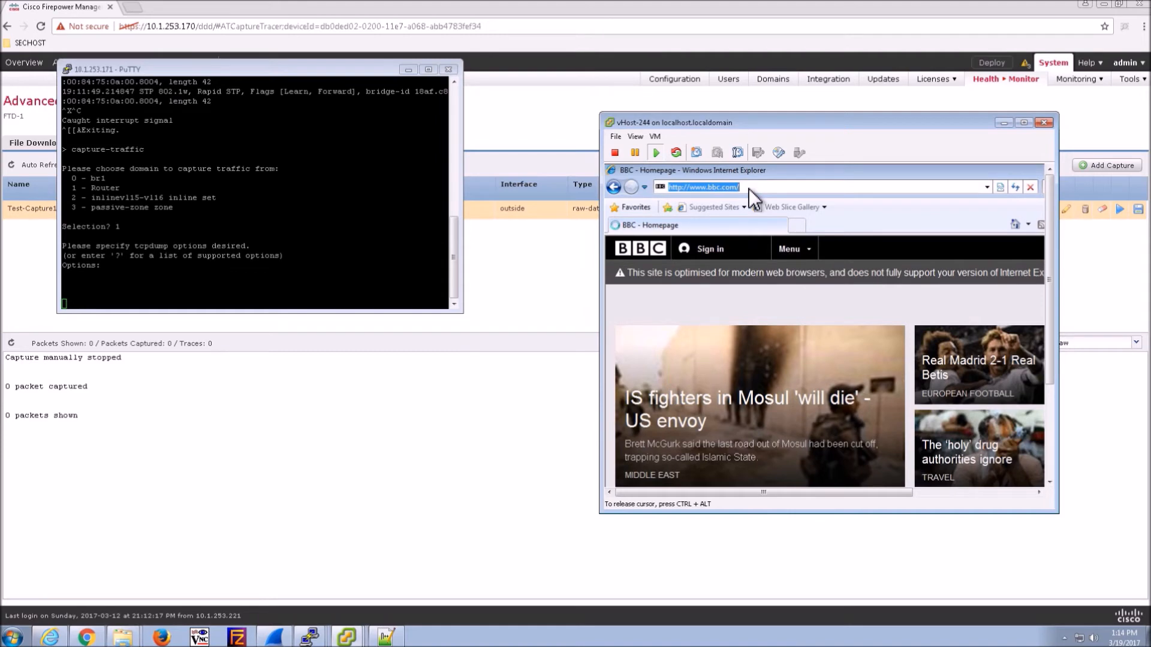
text(google.ca)
key(Return)
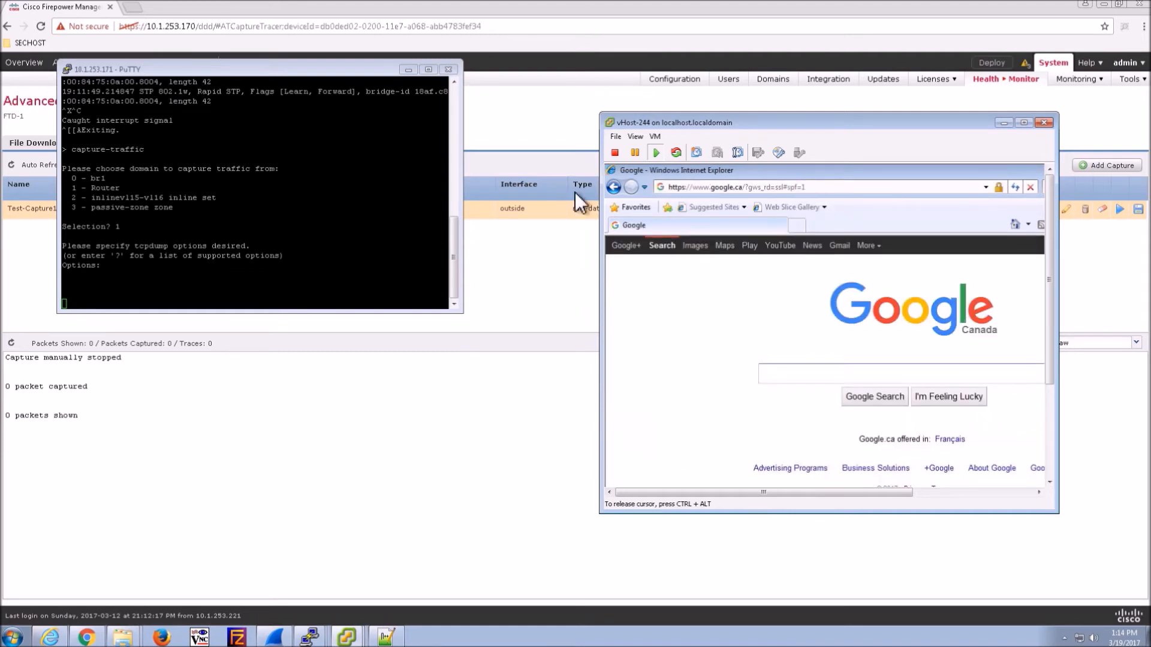
click(317, 210)
key(Return)
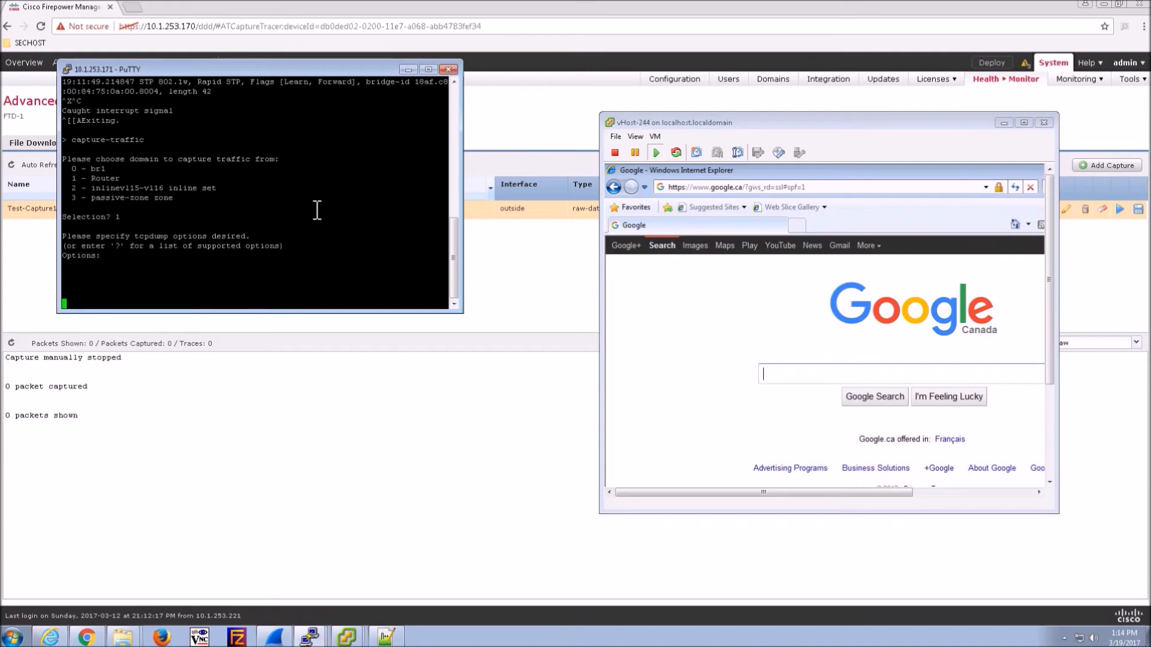
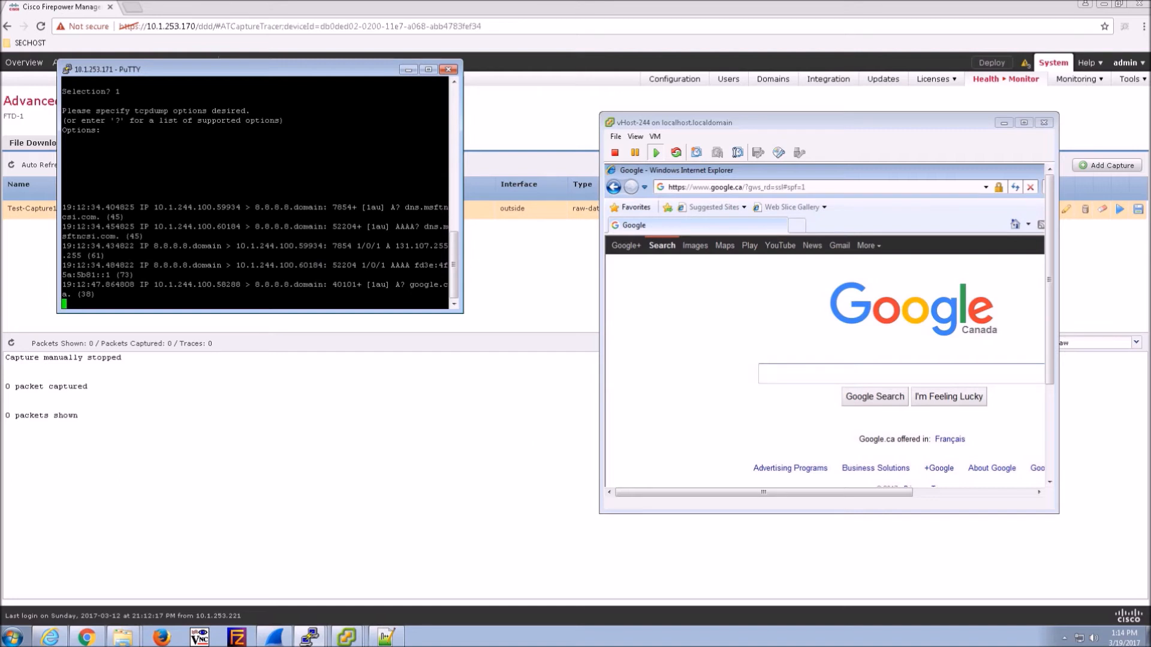
- Bring Firepower Management Center forward and open the NAT policy list showing FTD-NAT
click(295, 473)
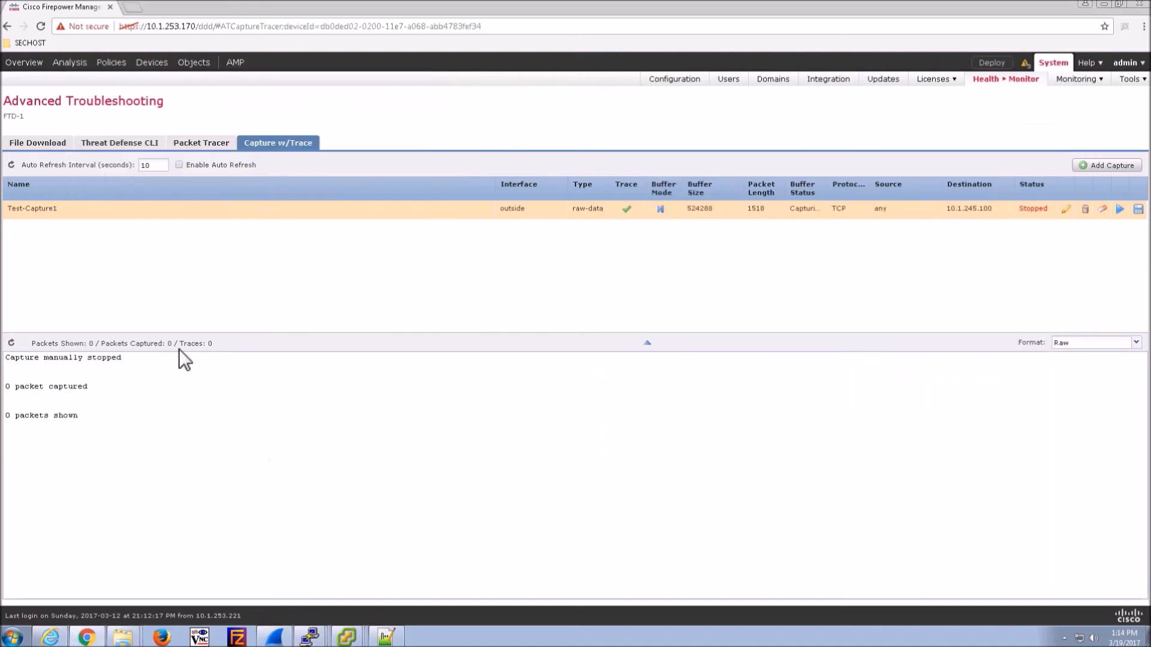
mouse_move(113, 64)
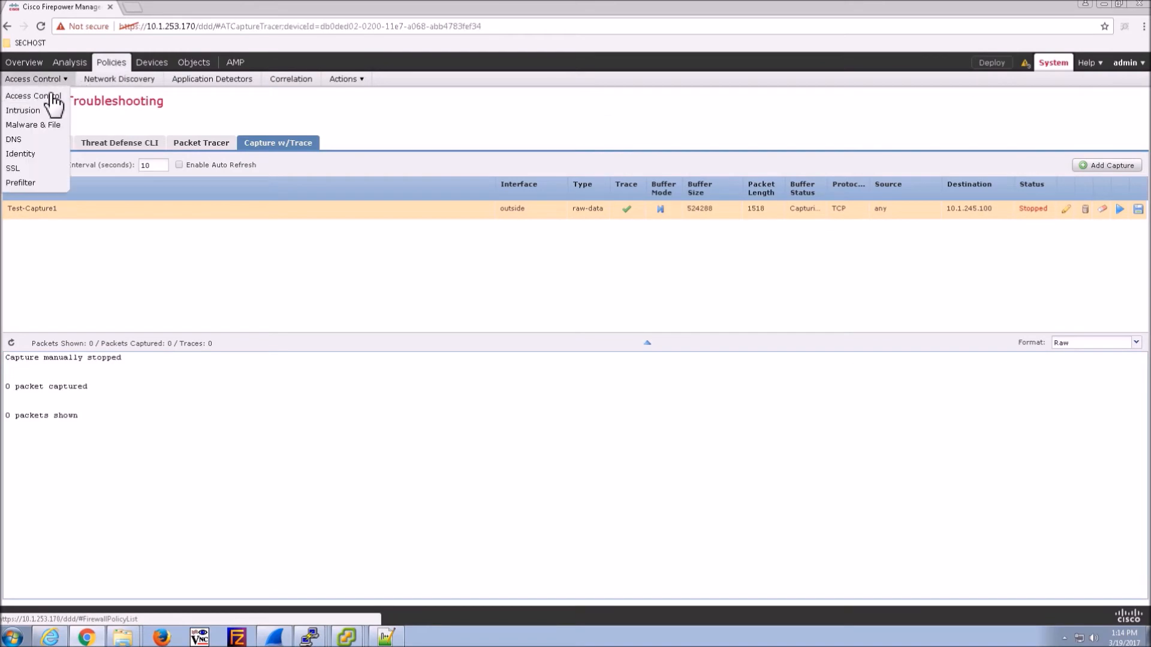
click(30, 94)
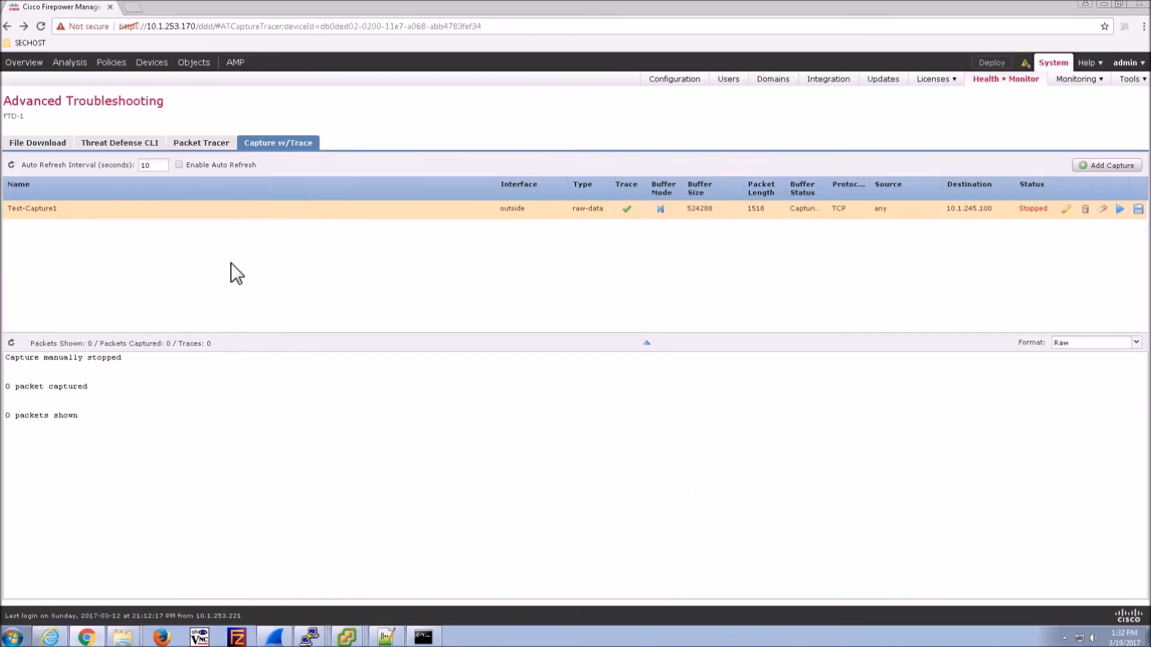
mouse_move(157, 67)
click(107, 79)
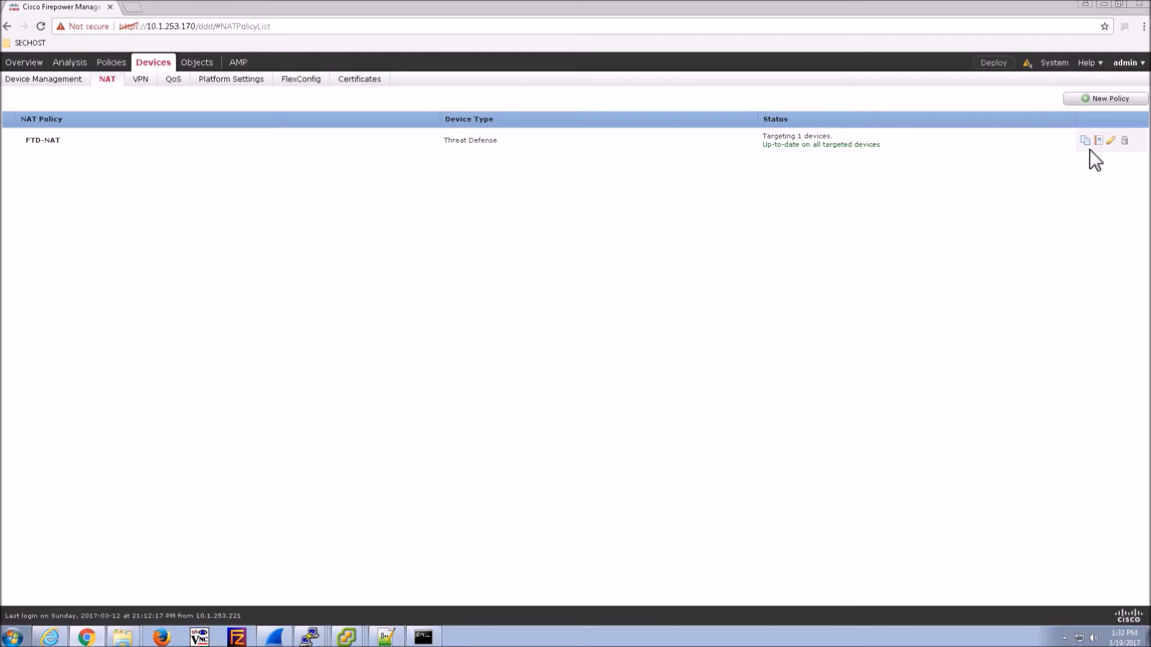
- Edit the FTD-NAT policy and start a new NAT rule
click(1111, 141)
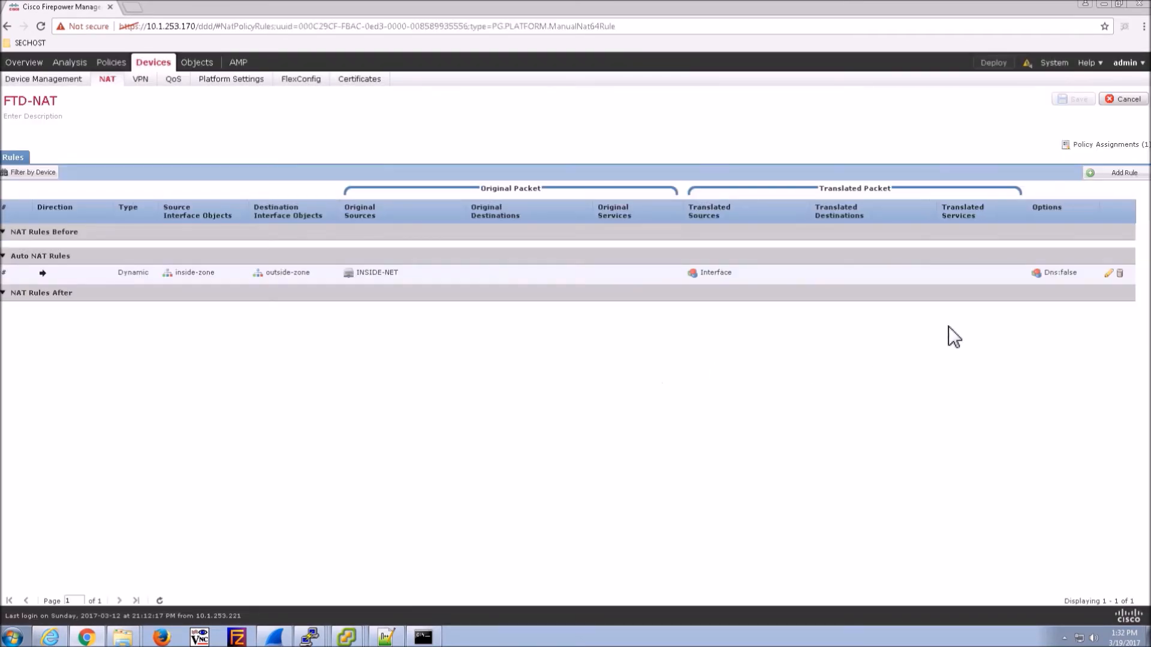
click(1112, 280)
click(1108, 175)
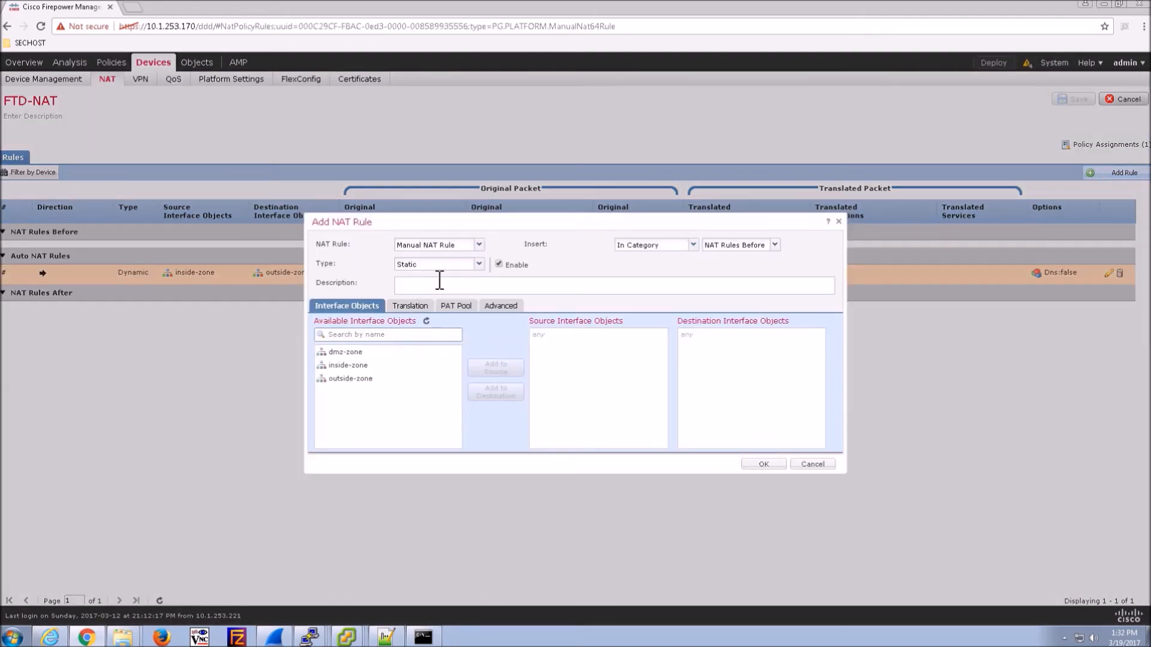
- Describe the rule 'www-outside' with dmz-zone as source and outside-zone as destination interface
click(477, 288)
text(www)
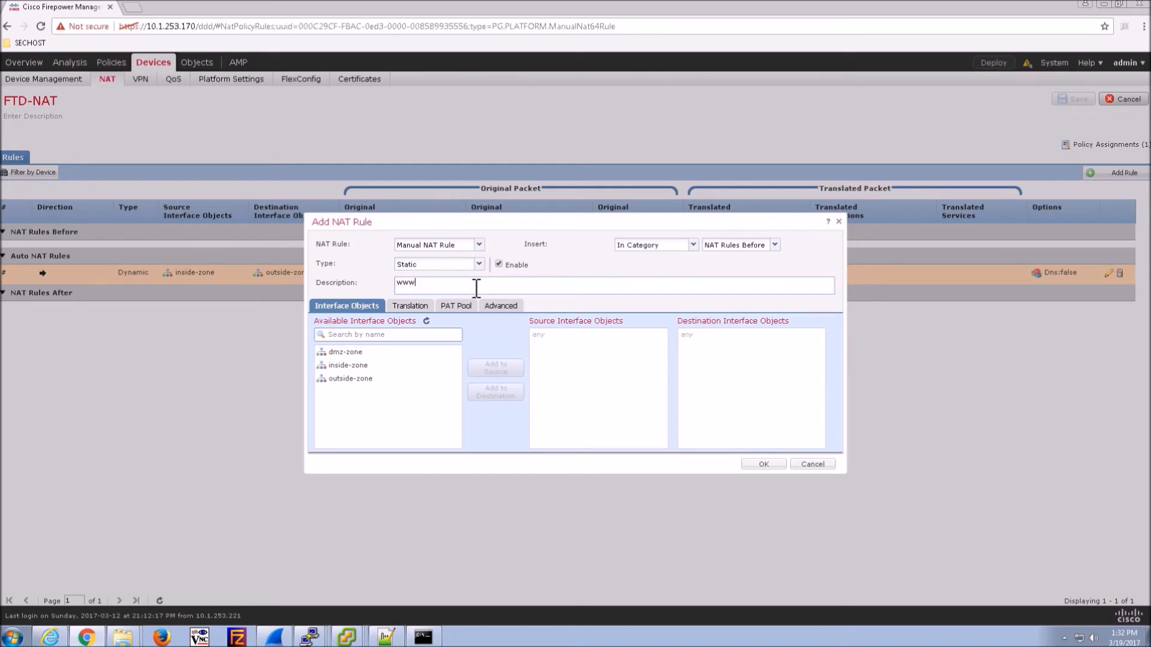
text(-)
click(348, 353)
click(493, 368)
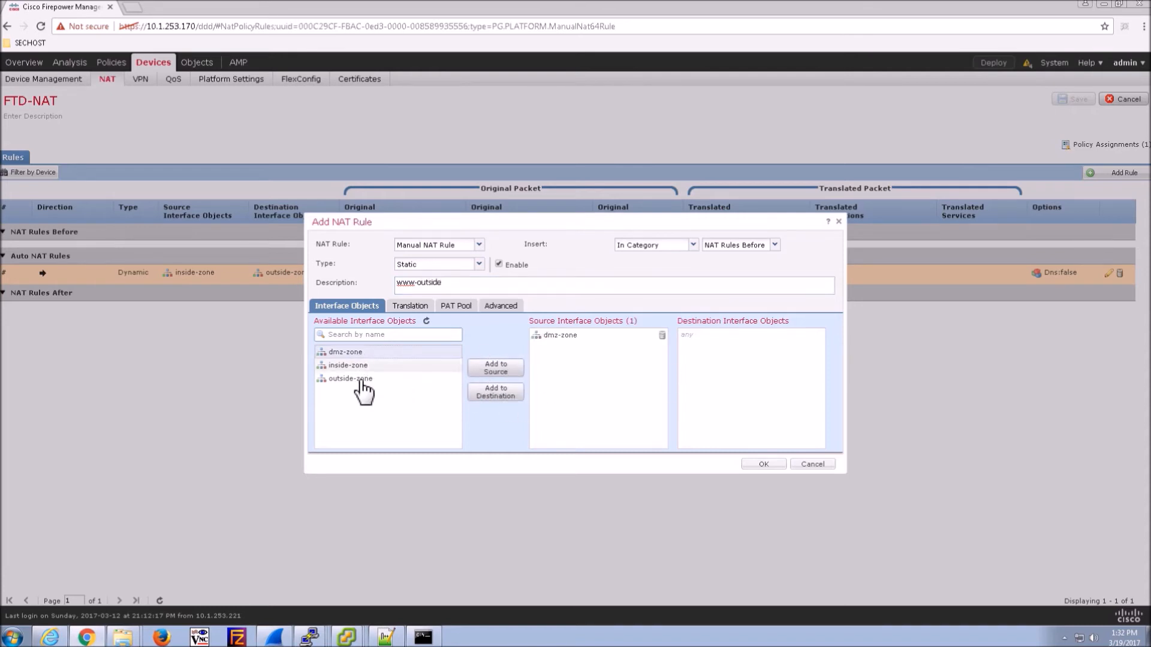
click(354, 379)
click(510, 394)
- Set the rule's original source address to WWW-SRV1
click(412, 307)
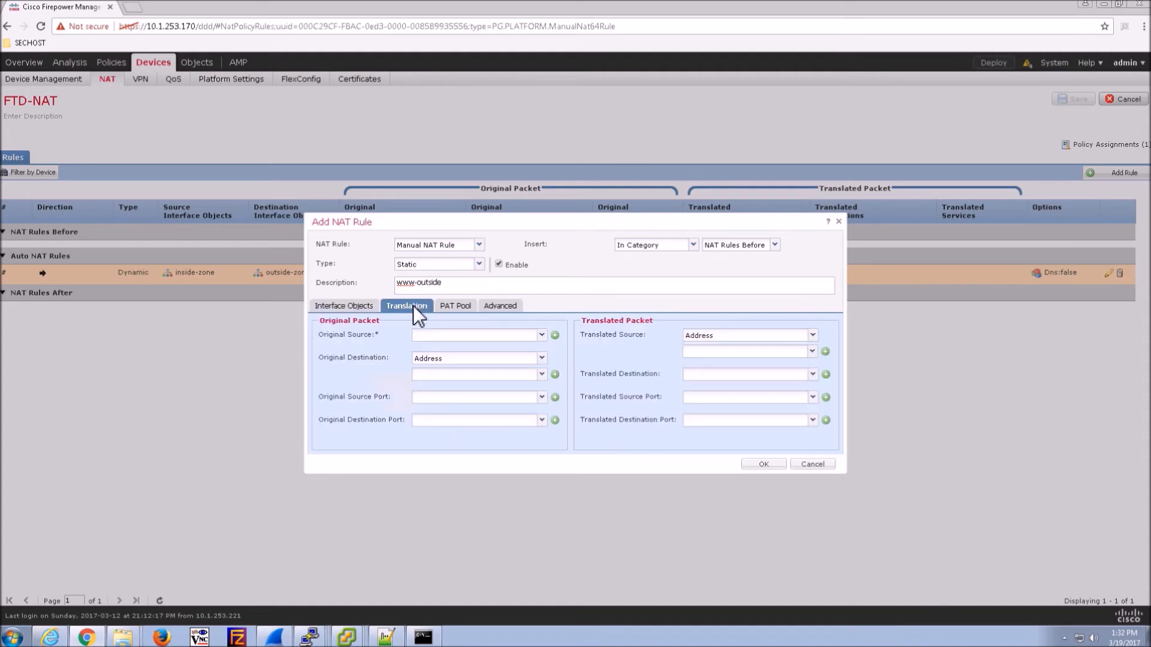
click(541, 337)
drag(541, 364, 541, 452)
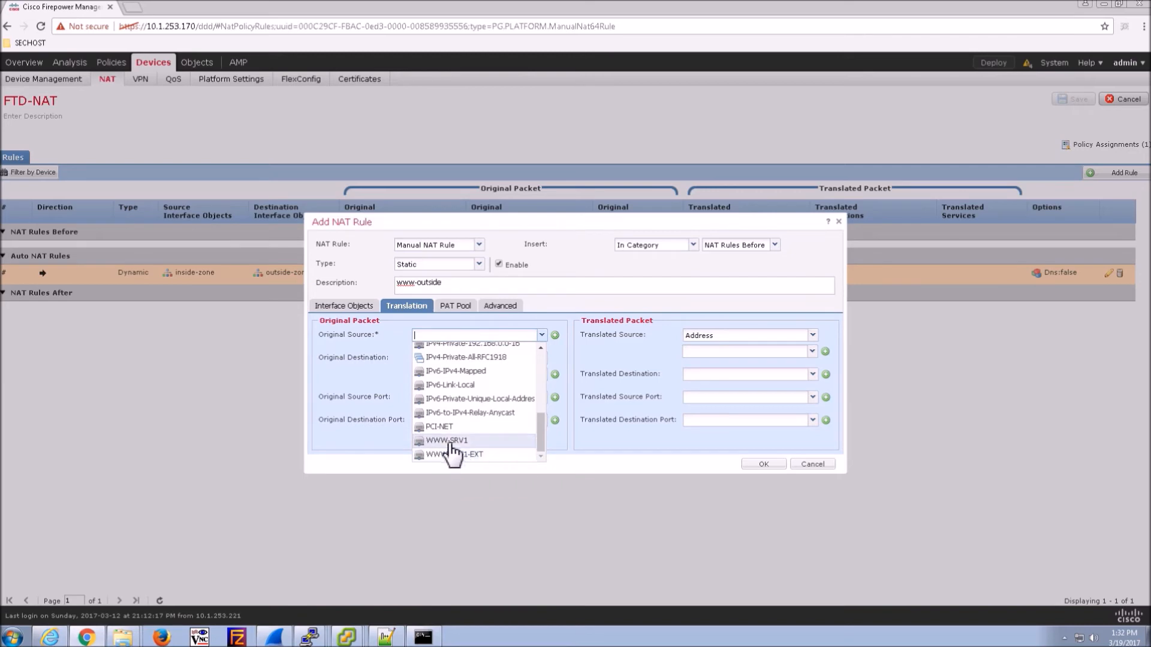
click(447, 442)
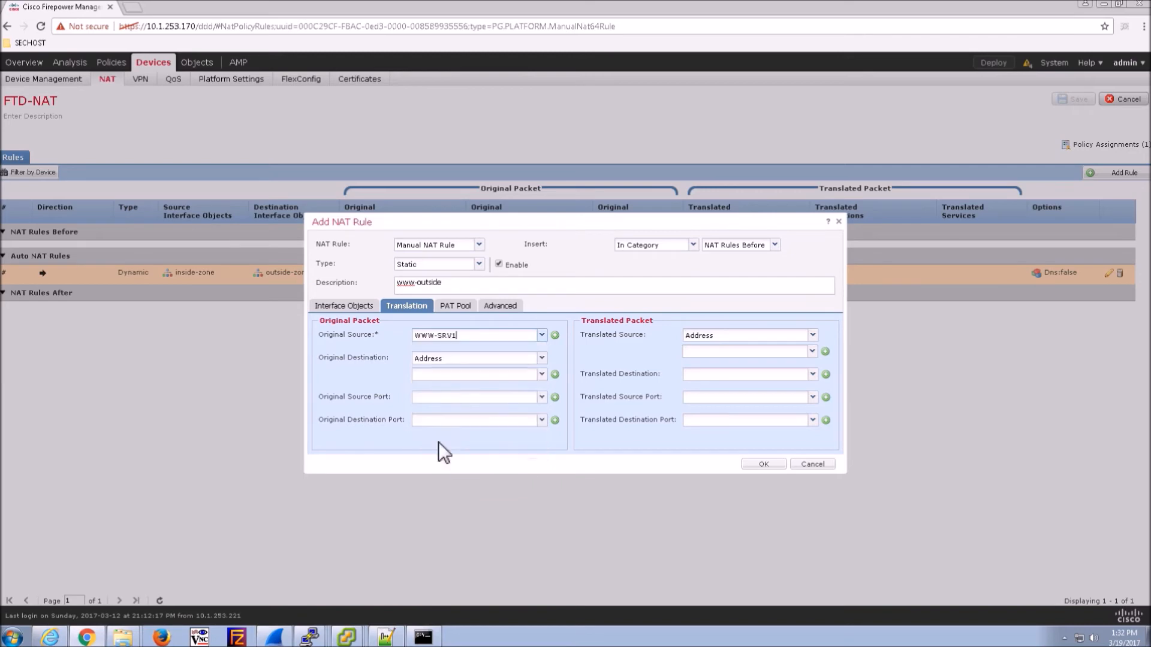
- Create network object WWW-SRV1-EXT with address 10.1.245.100 for the translated source
click(812, 335)
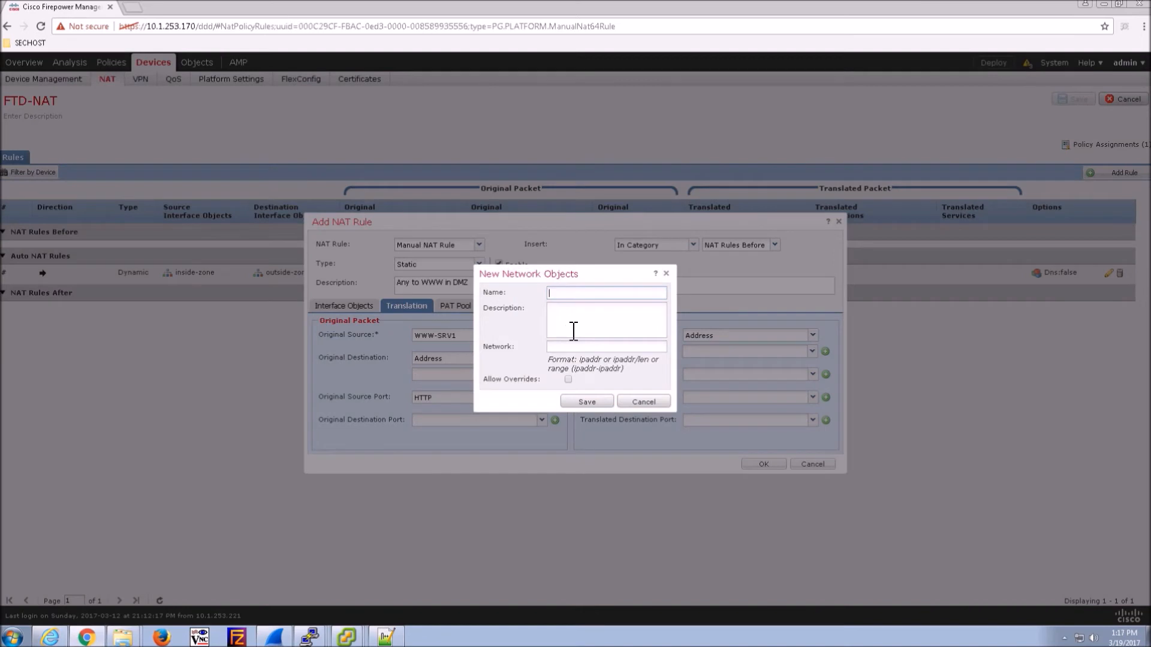
text(ww)
text(w-SRV1-EXT)
click(605, 348)
text(10.1.245.100/32)
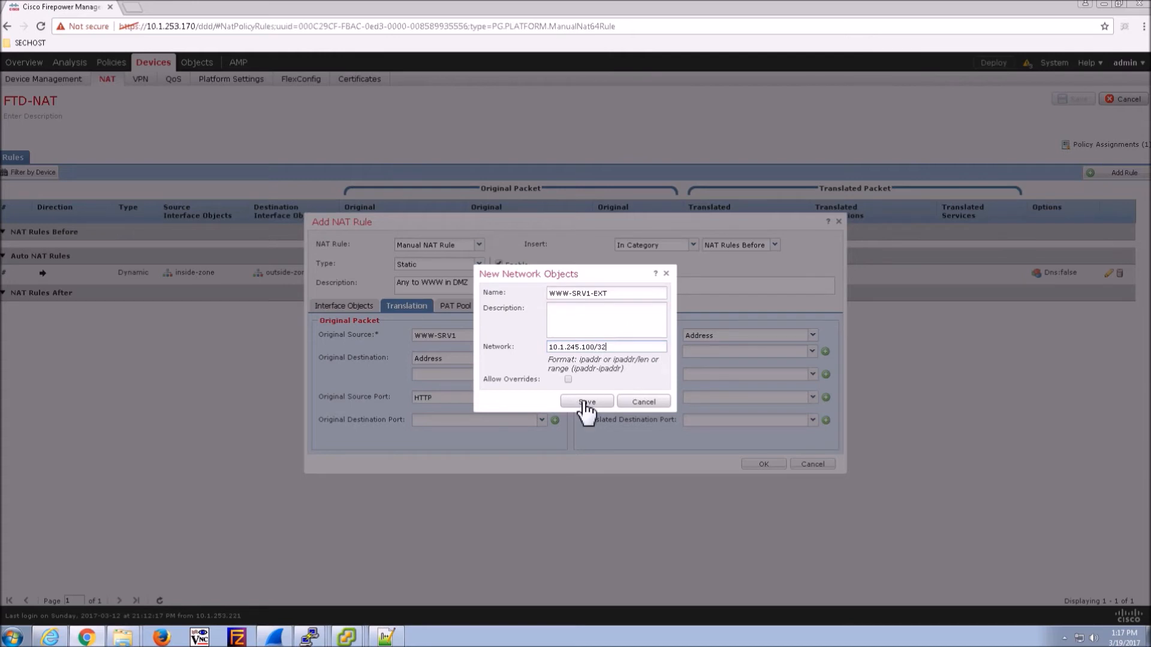
click(584, 401)
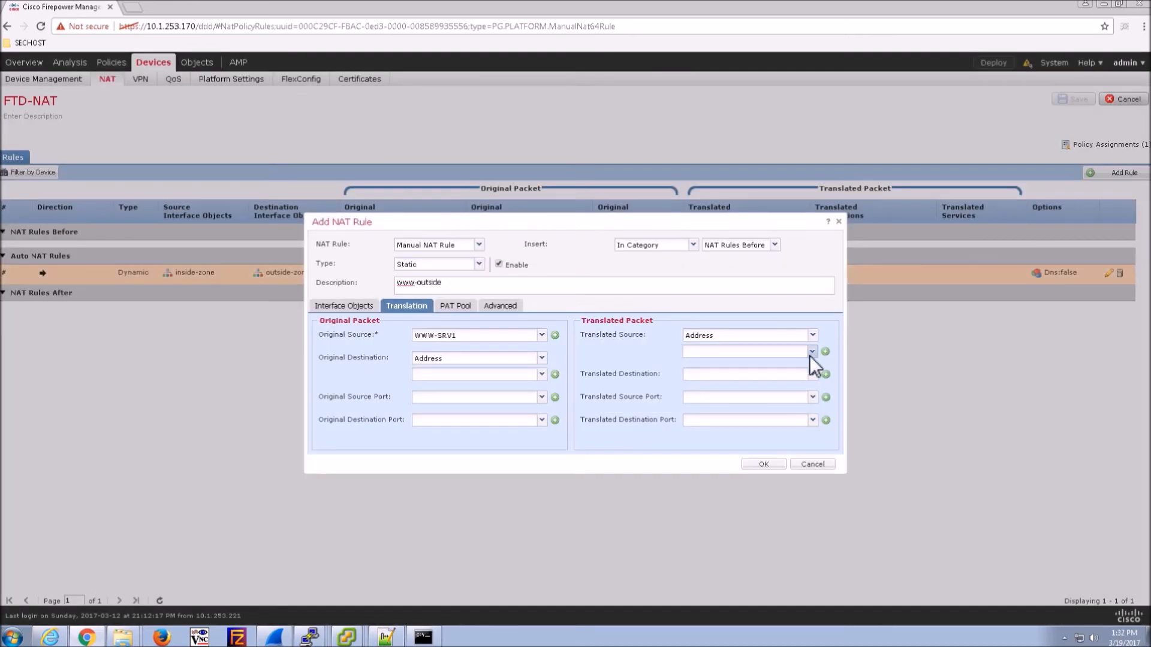
- Set translated source to WWW-SRV1-EXT and both original and translated source ports to HTTP
click(812, 352)
scroll(792, 450, down, 3)
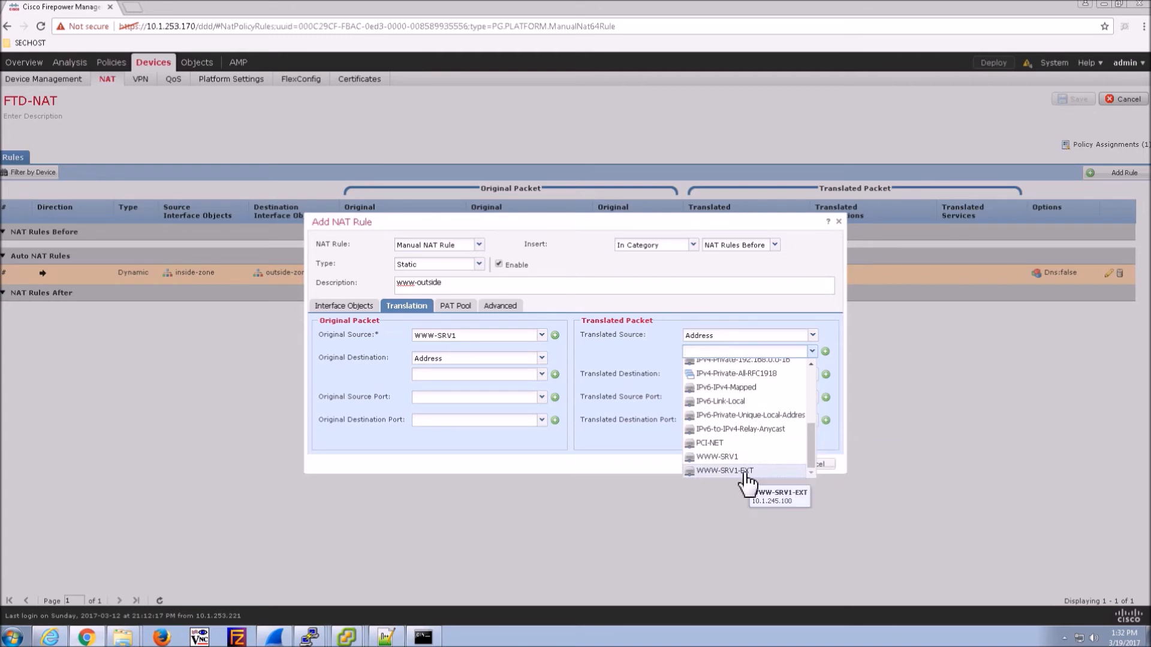
click(726, 471)
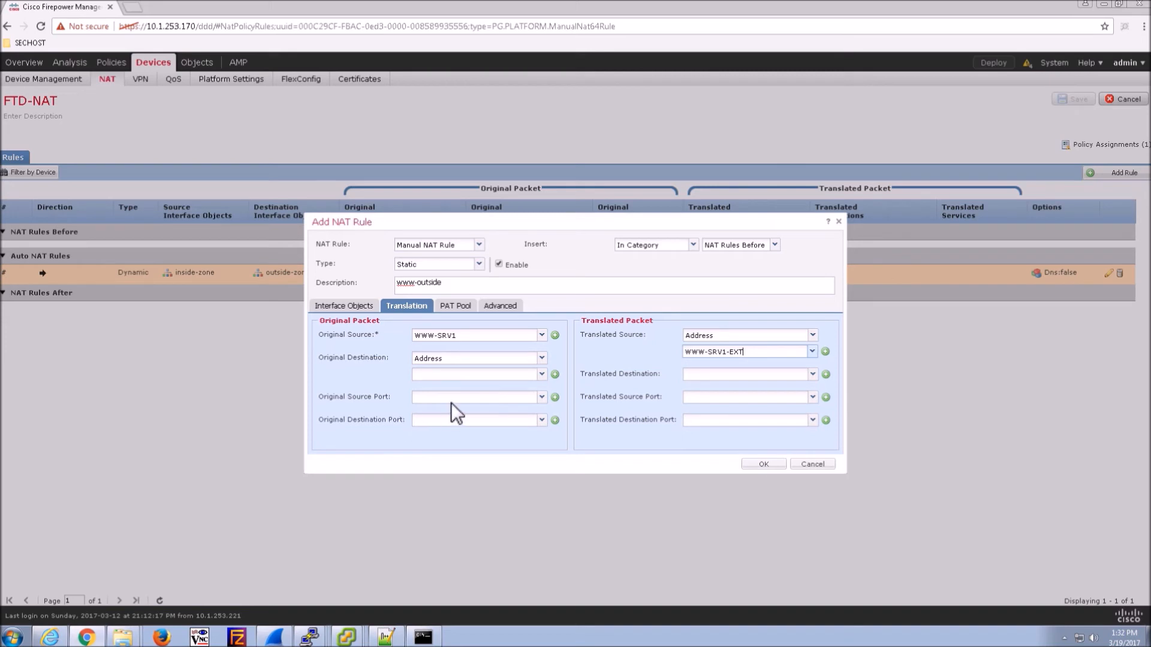
click(542, 396)
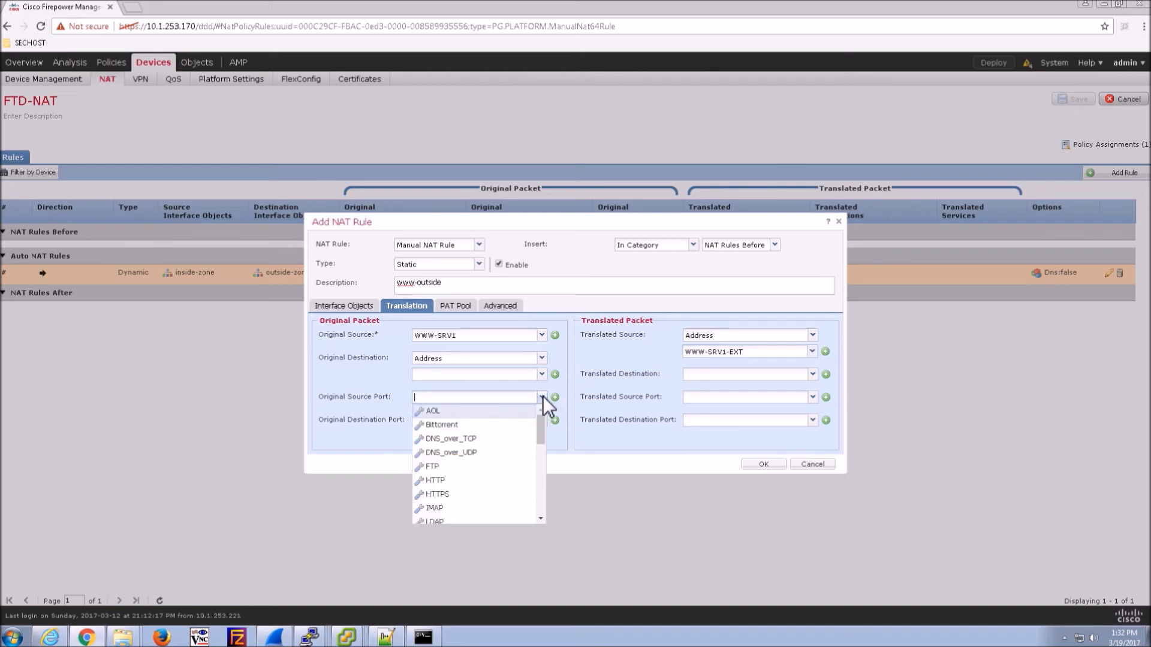
click(445, 481)
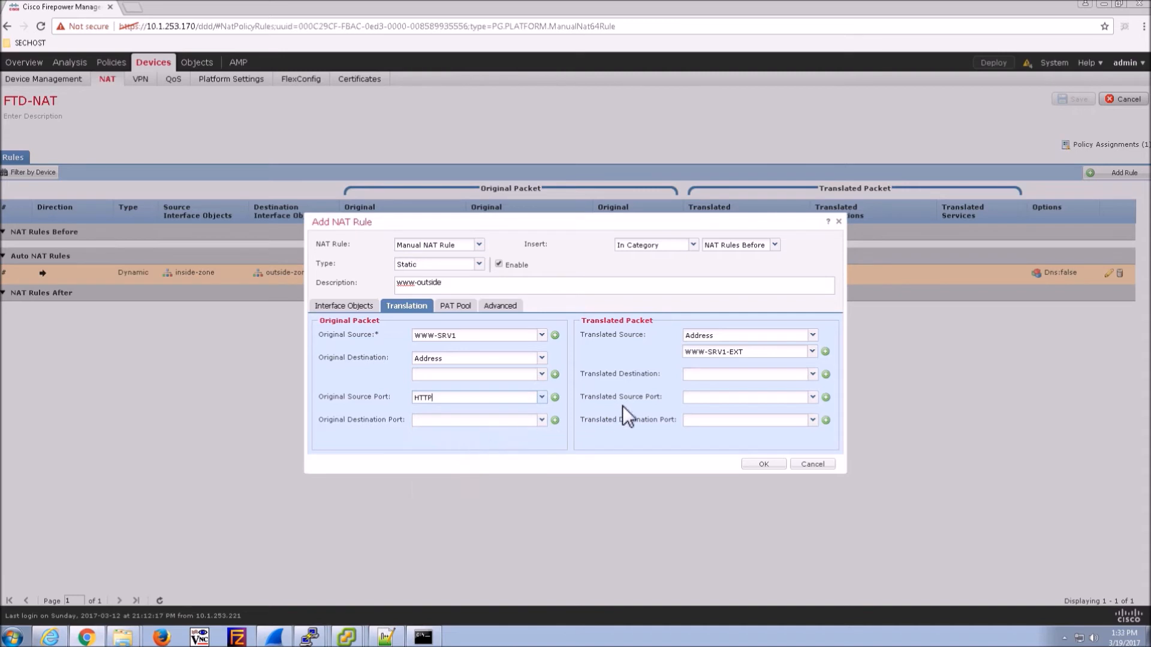
click(811, 395)
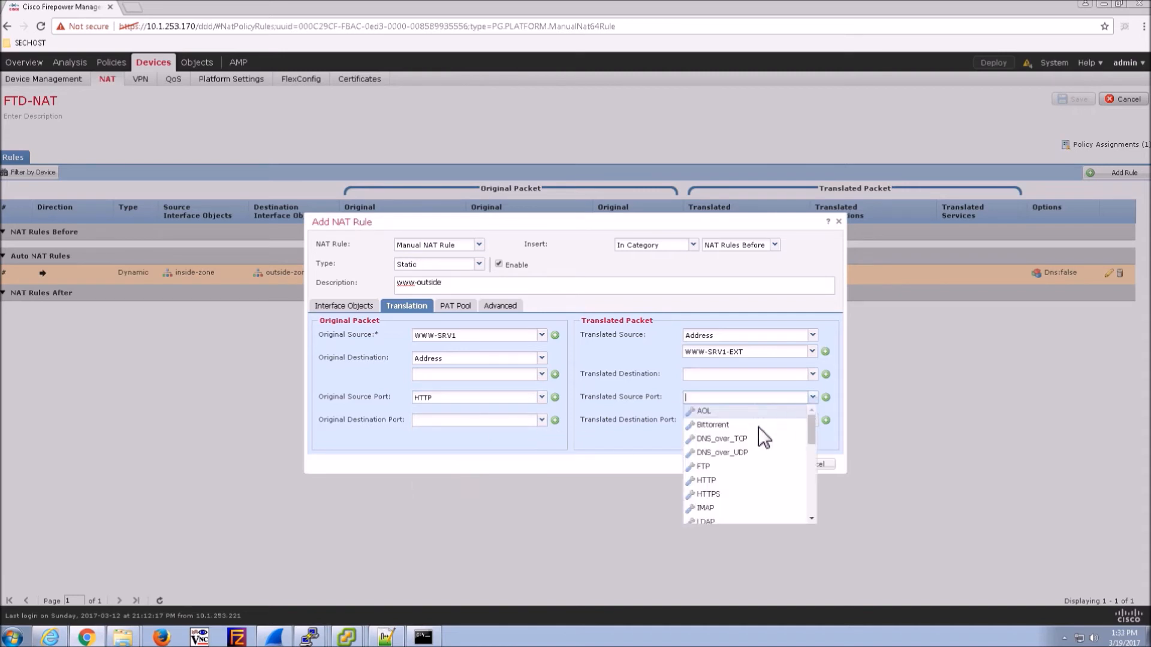
click(707, 481)
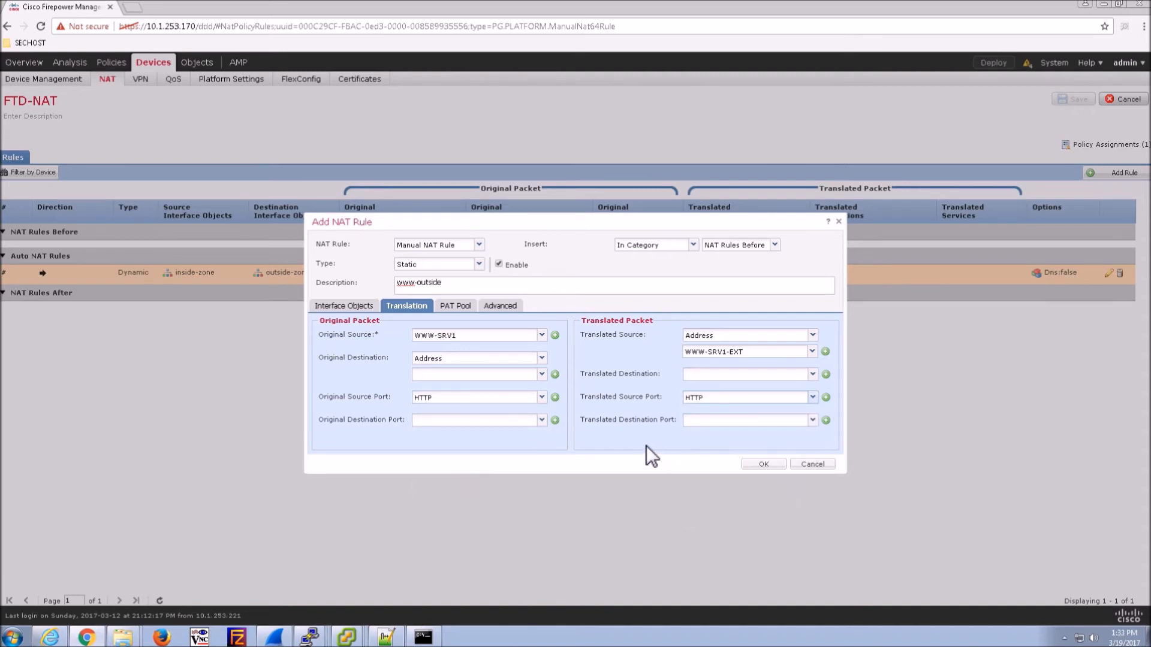
- Add the static rule to FTD-NAT and save the policy
click(765, 465)
click(763, 464)
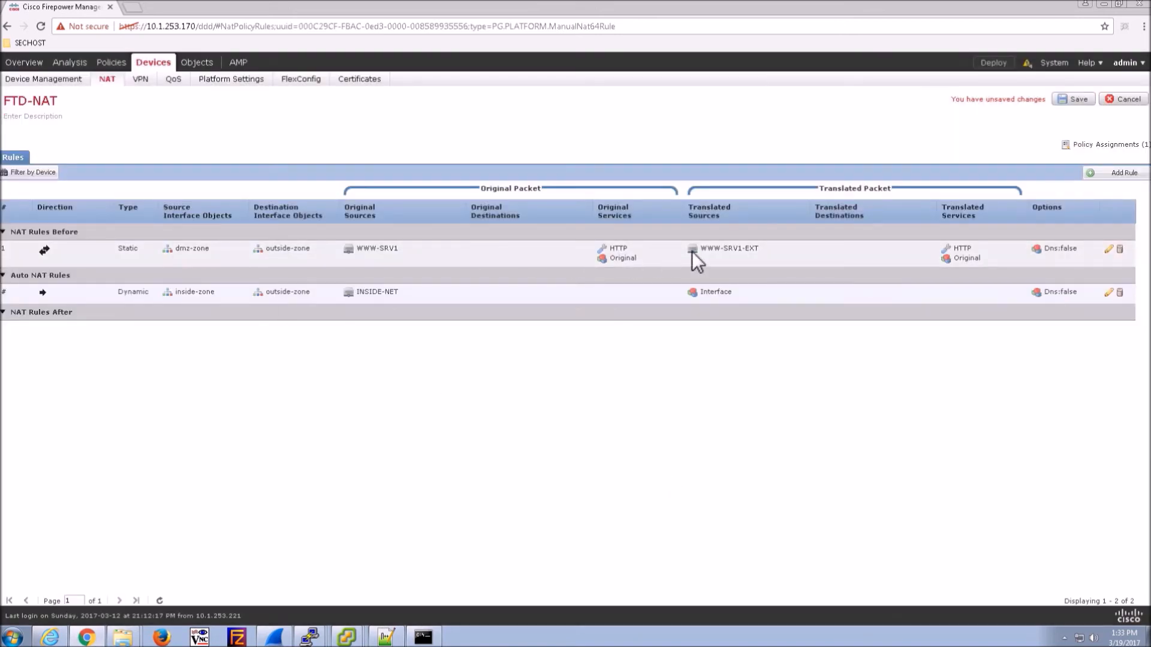
click(1069, 98)
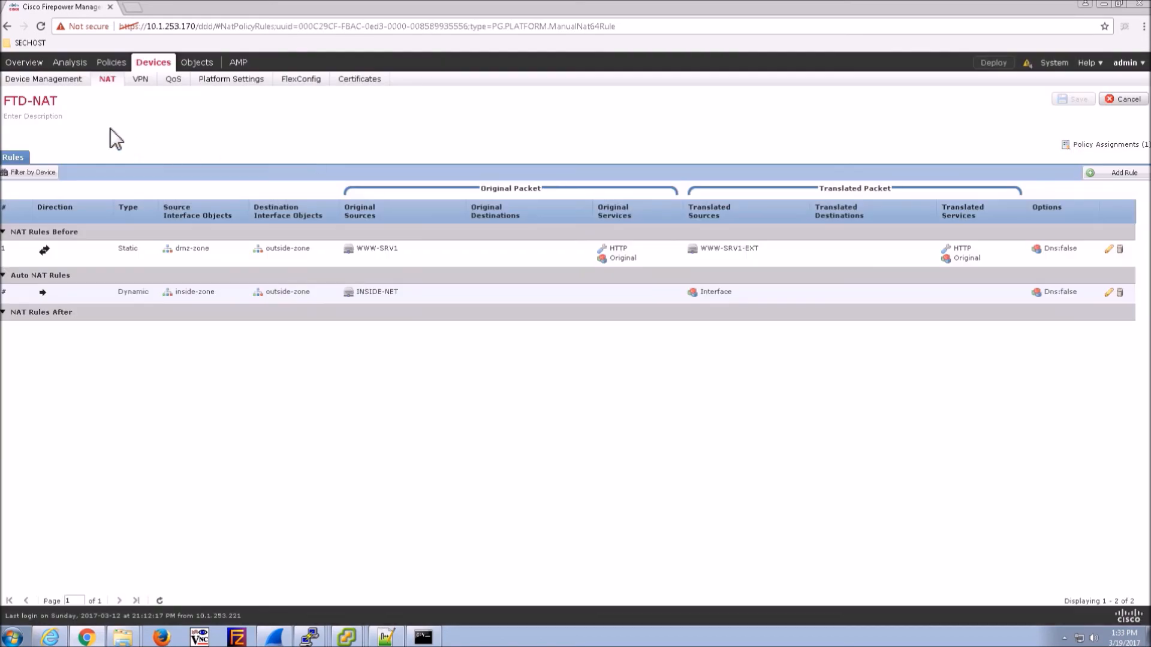
- Edit Access-Policy-FTD1 and bring up the new access rule form
mouse_move(112, 63)
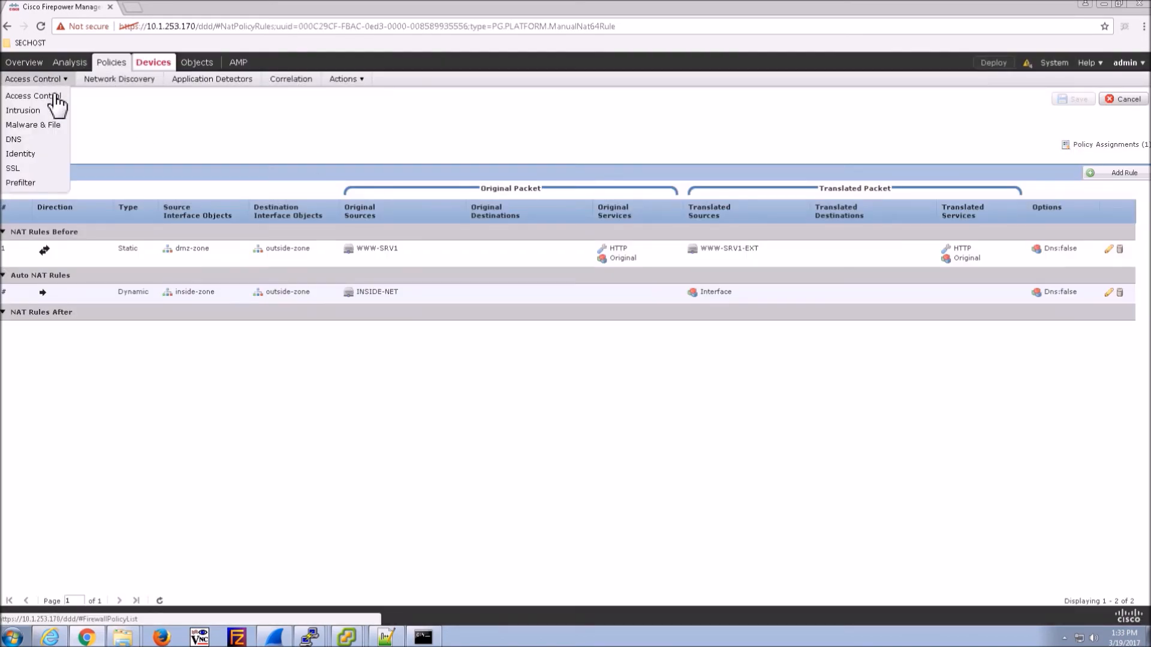
click(33, 96)
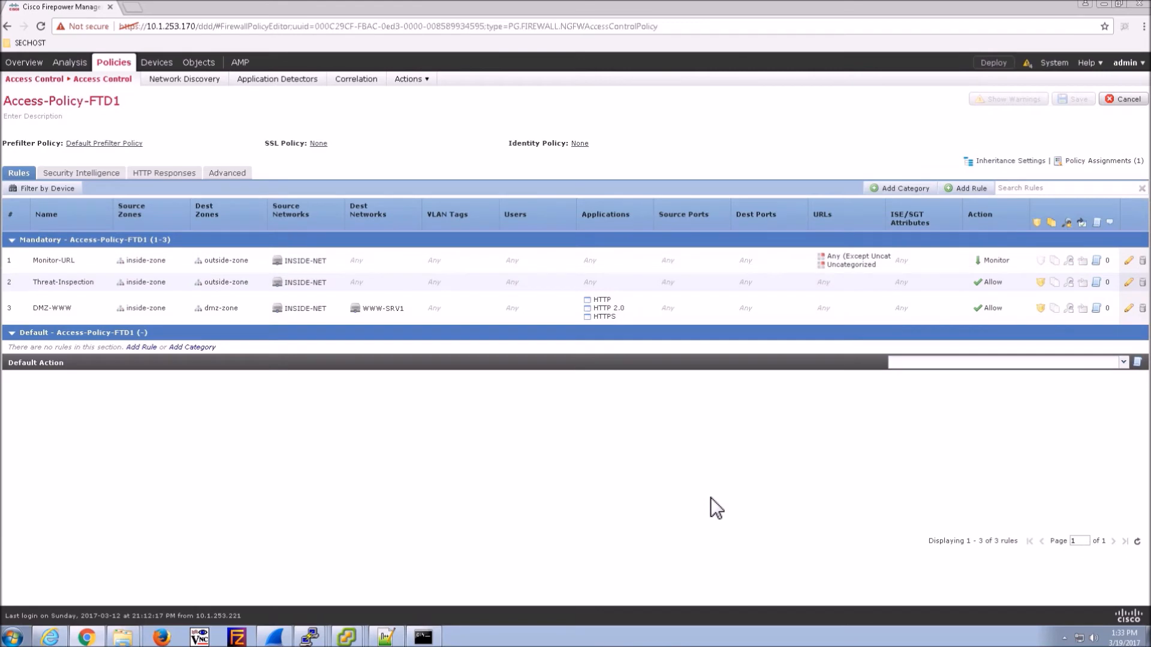
click(971, 190)
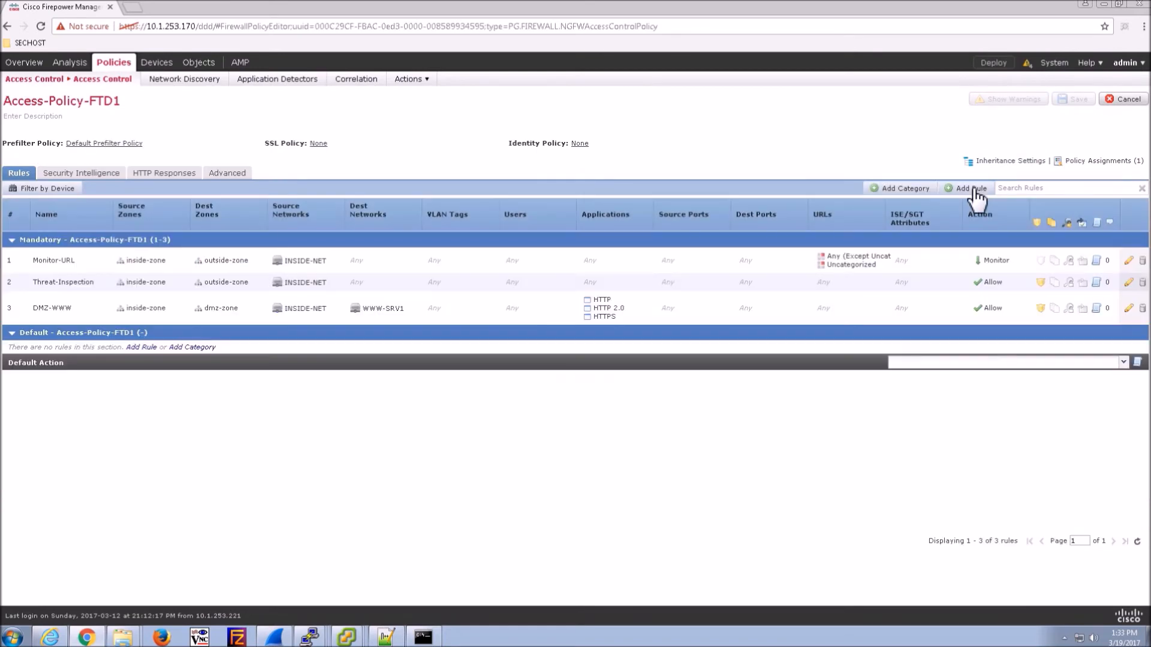
click(971, 189)
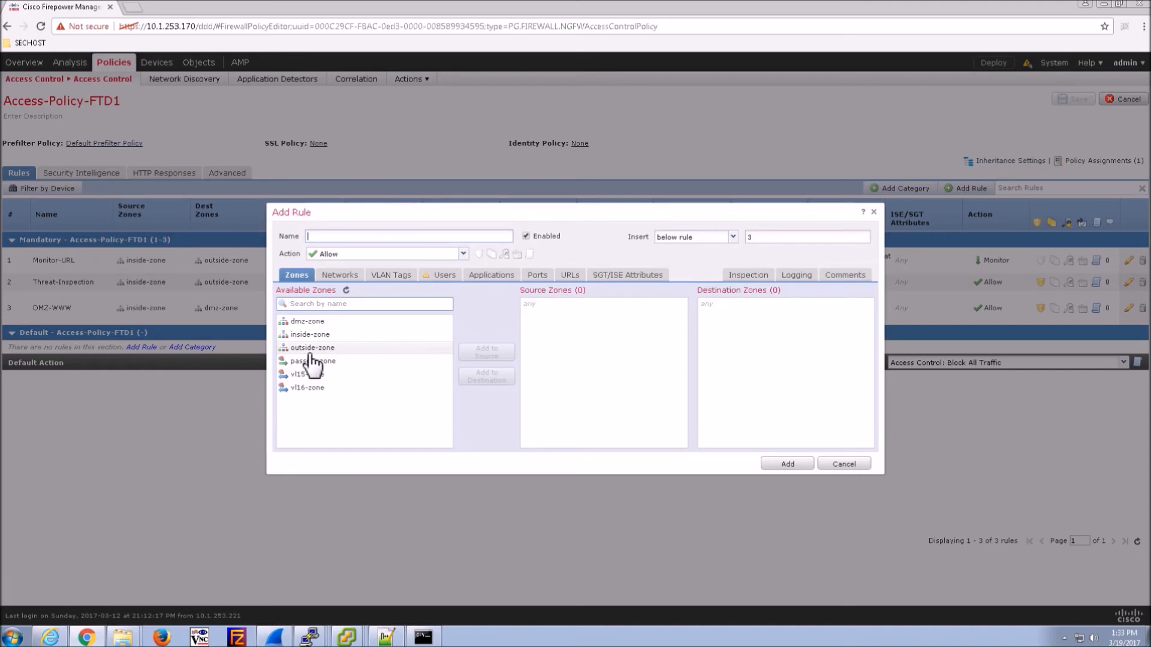
- Set the rule's source zone to outside-zone and destination zone to dmz-zone
click(312, 348)
click(486, 352)
click(307, 322)
click(486, 377)
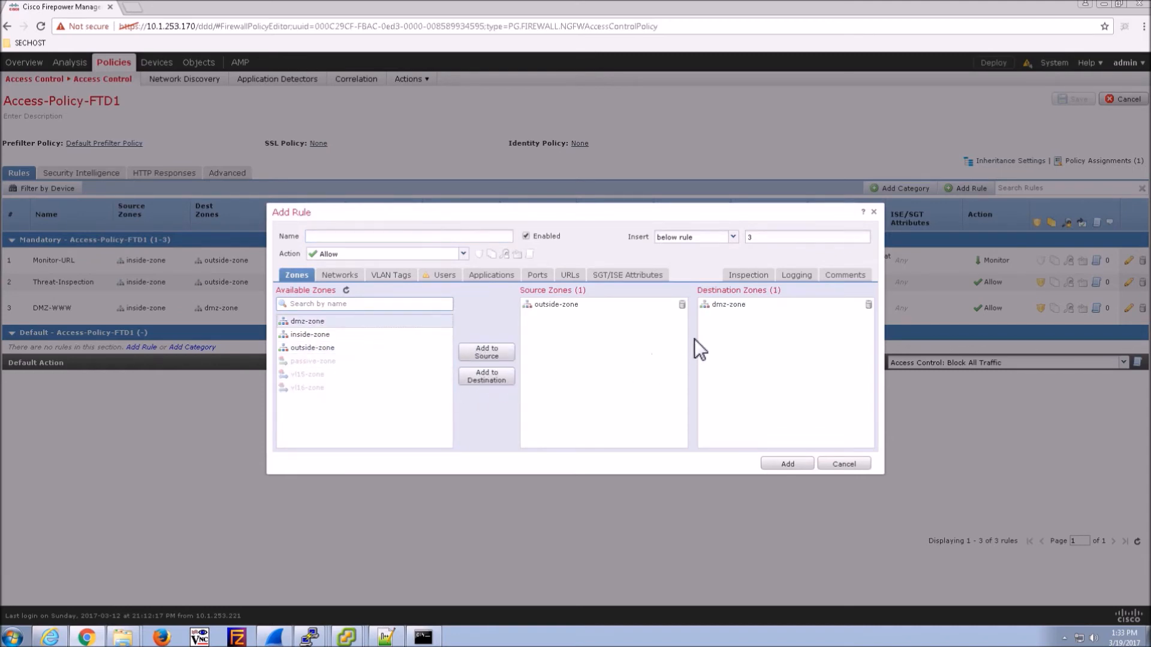
- Make WWW-SRV1 the rule's destination network
click(338, 276)
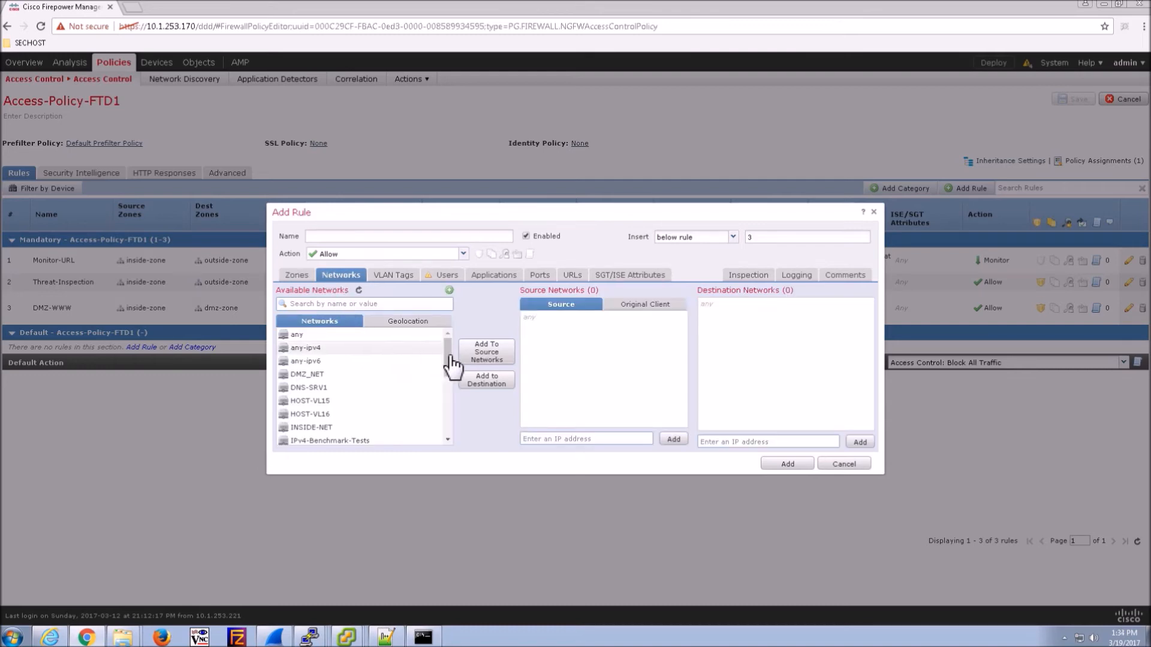
drag(447, 355, 456, 444)
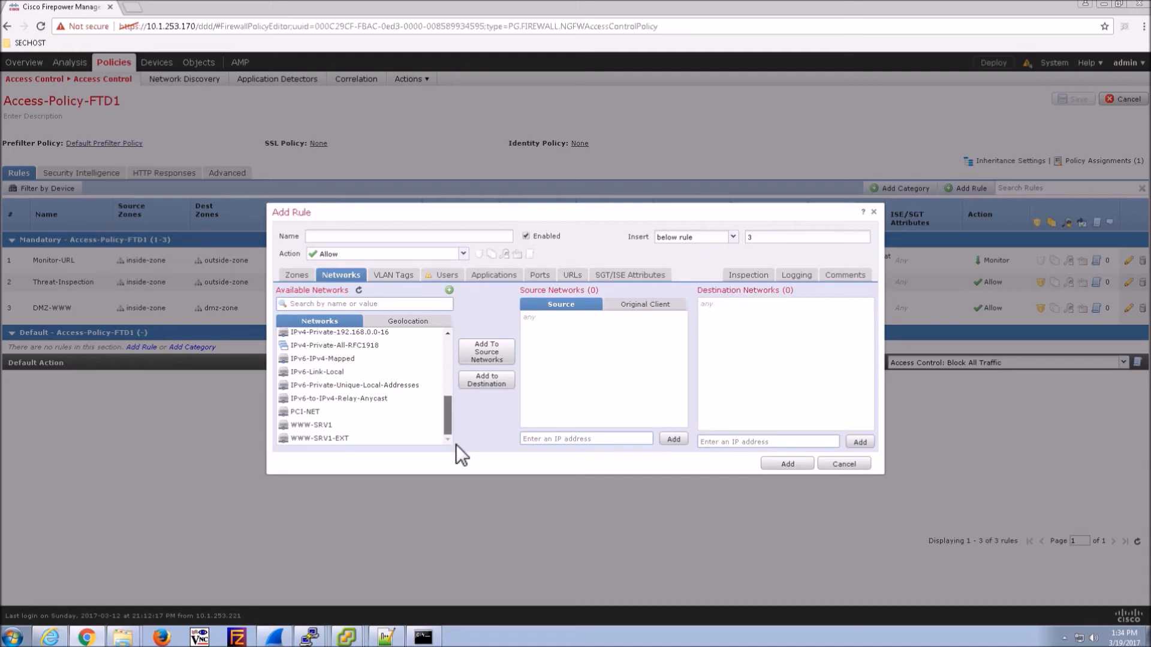
click(319, 426)
click(500, 380)
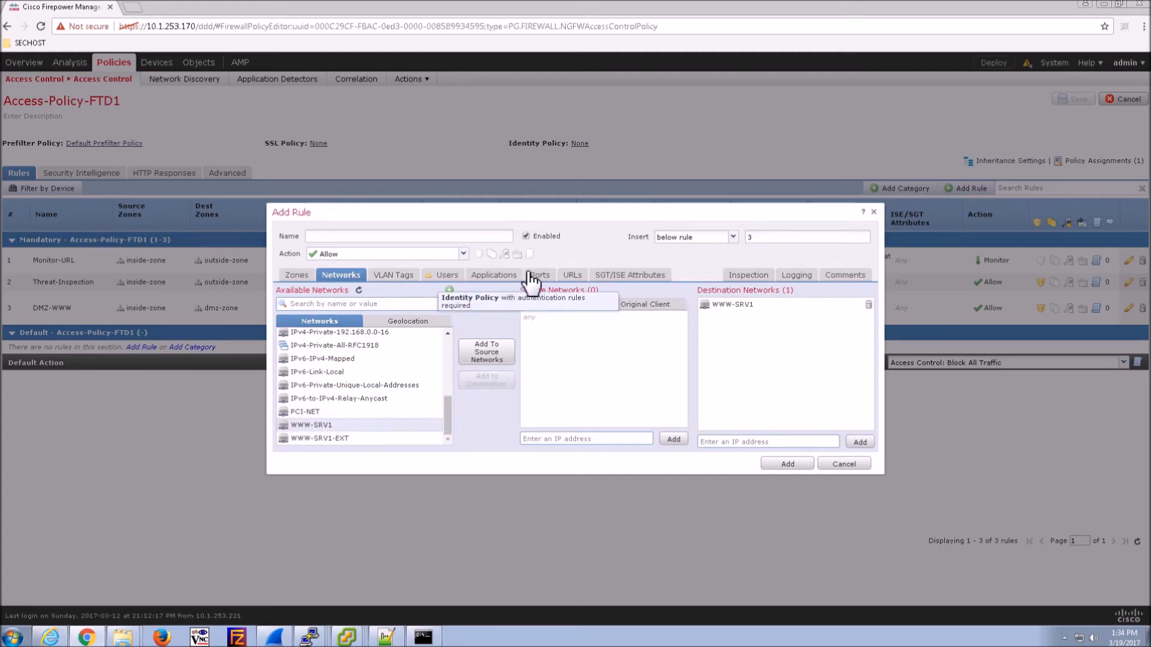
- Search for http applications and add HTTP and HTTP 2.0 to the rule
click(507, 277)
click(489, 305)
text(http)
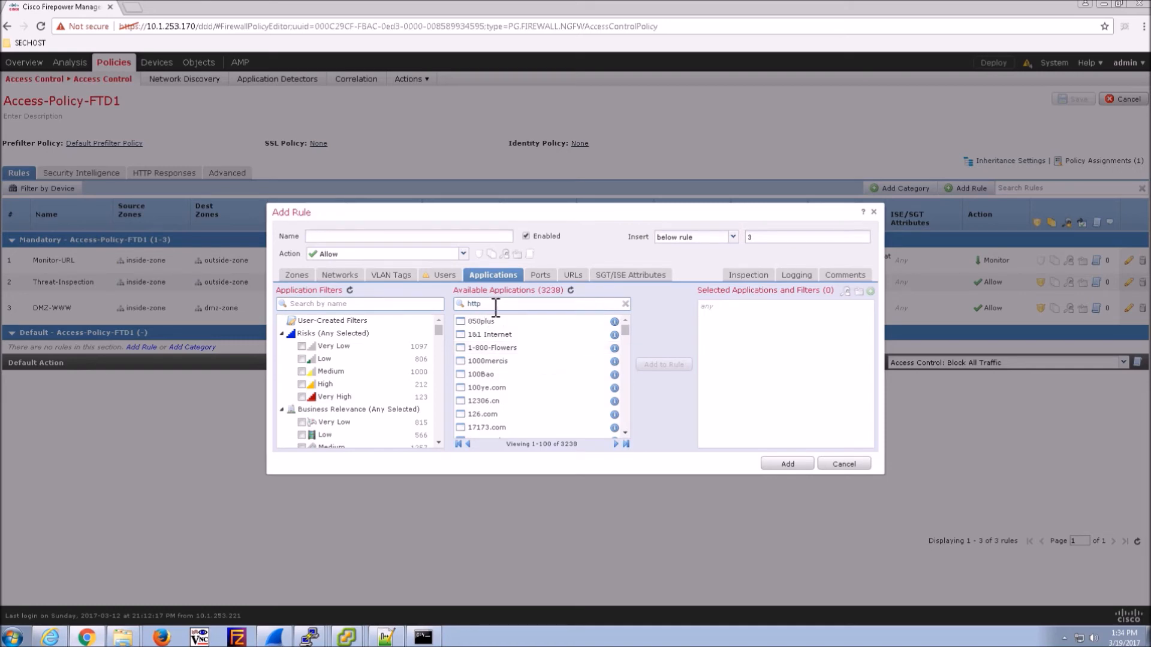
key(Return)
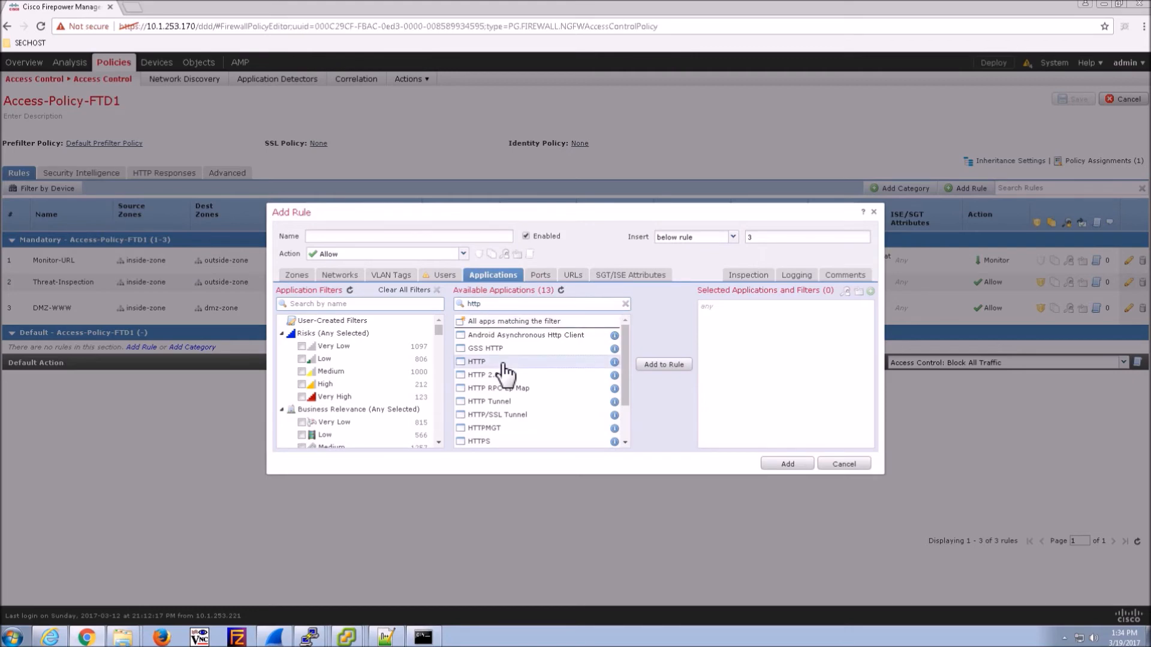
ctrl+click(497, 375)
click(664, 364)
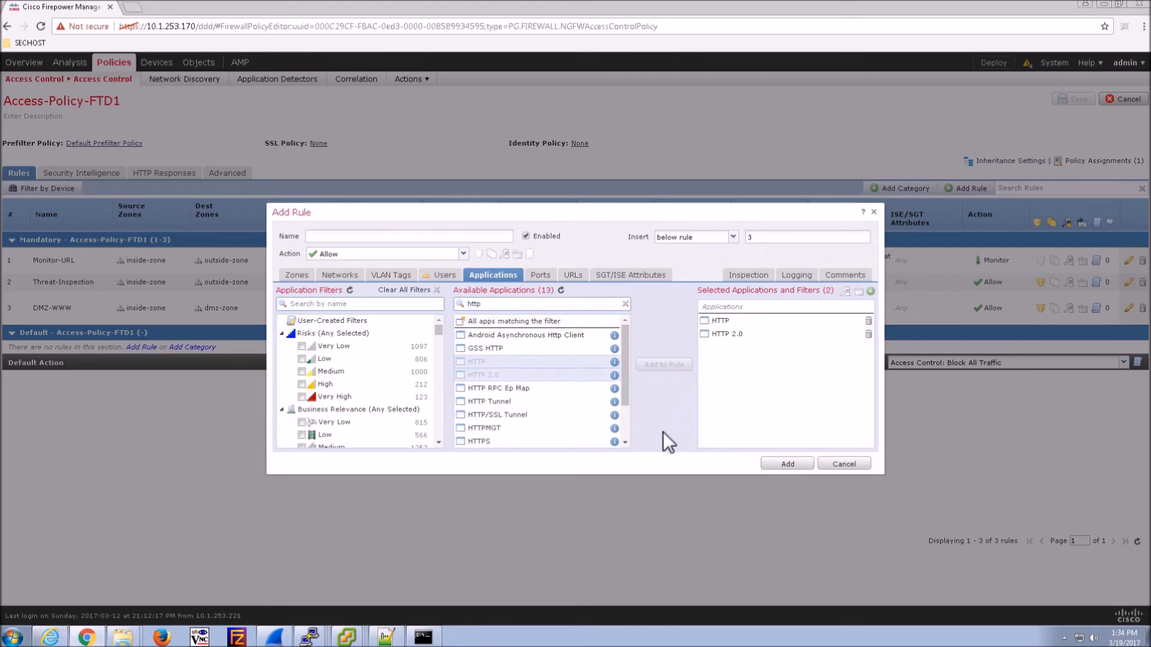
- Enable logging at both the beginning and end of connections
click(799, 277)
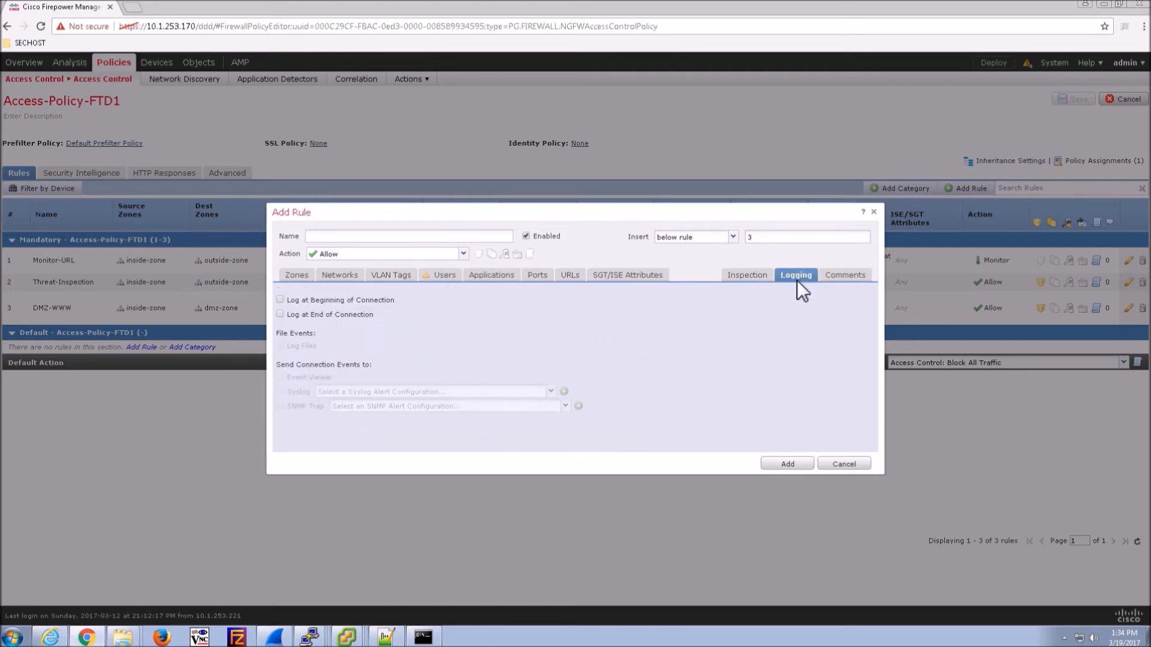
click(318, 314)
click(302, 301)
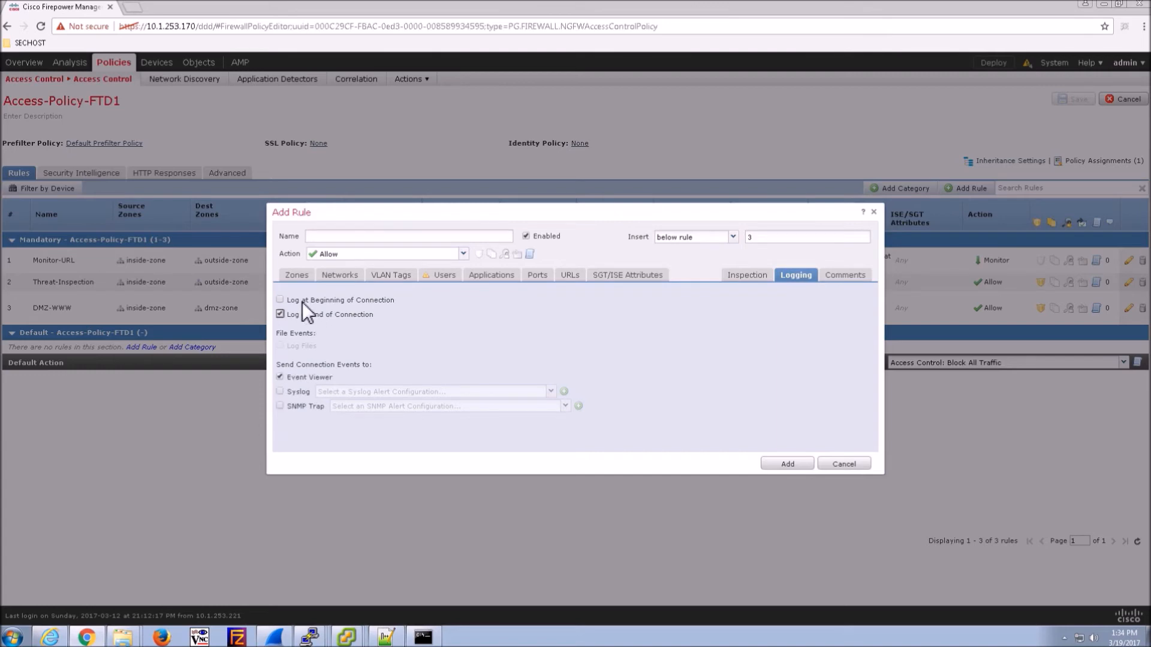
- Name the rule DMZ-WWW-OUT, insert it above rule 1, and add it
click(340, 237)
text(DMZ-WWW-OUT)
click(731, 238)
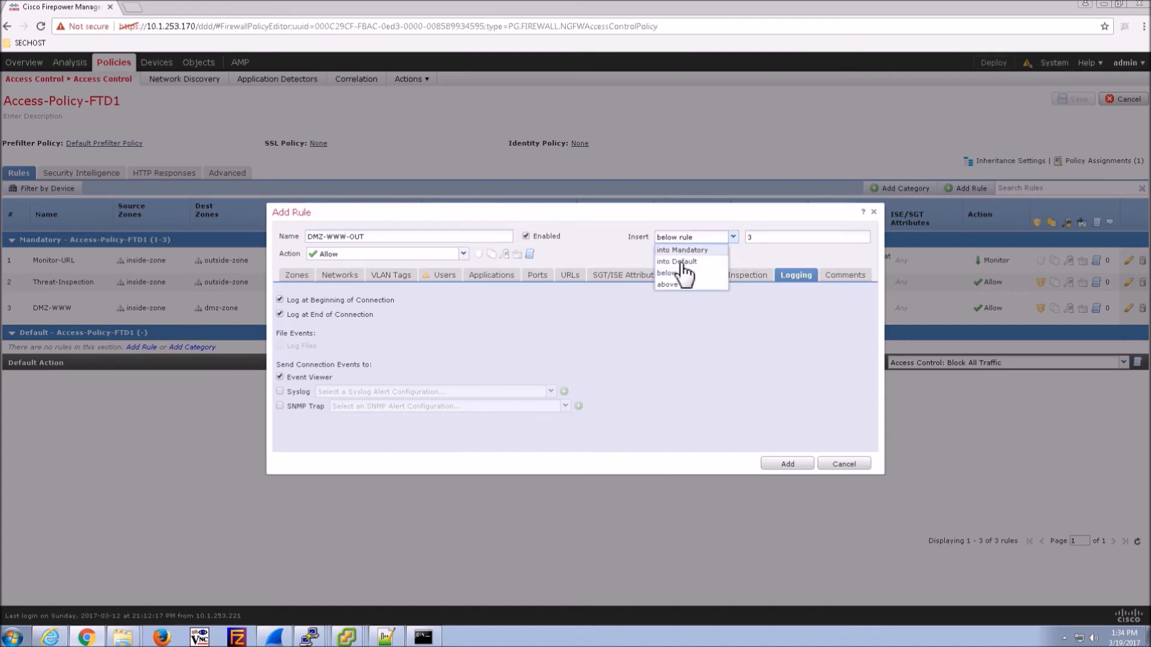
click(676, 285)
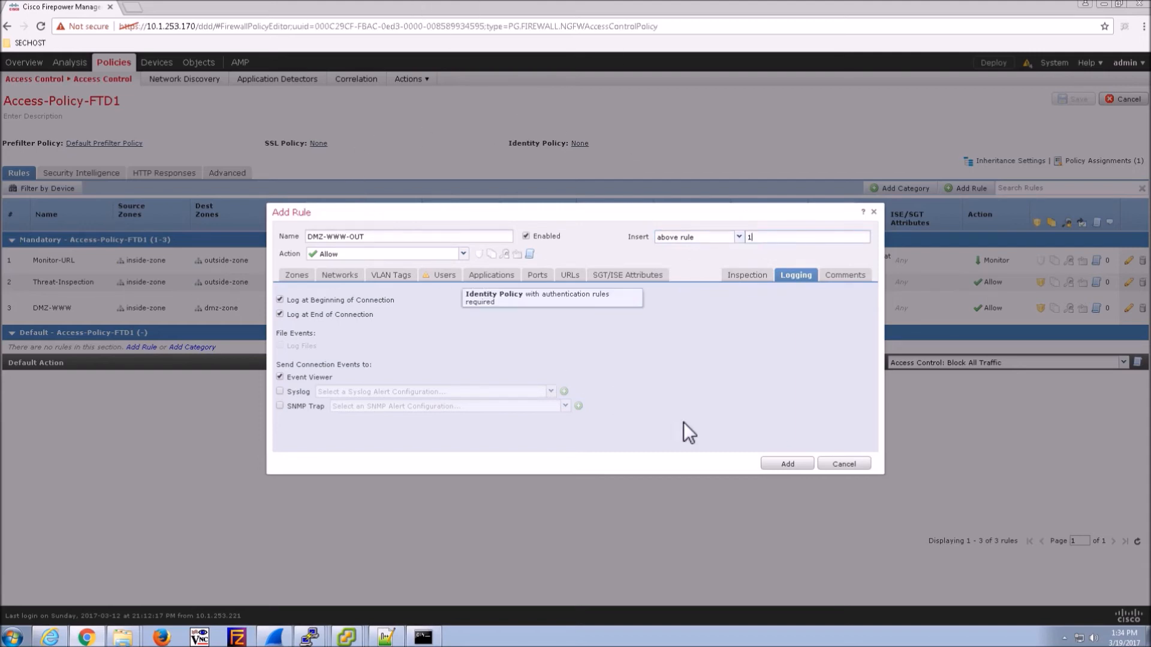
click(786, 465)
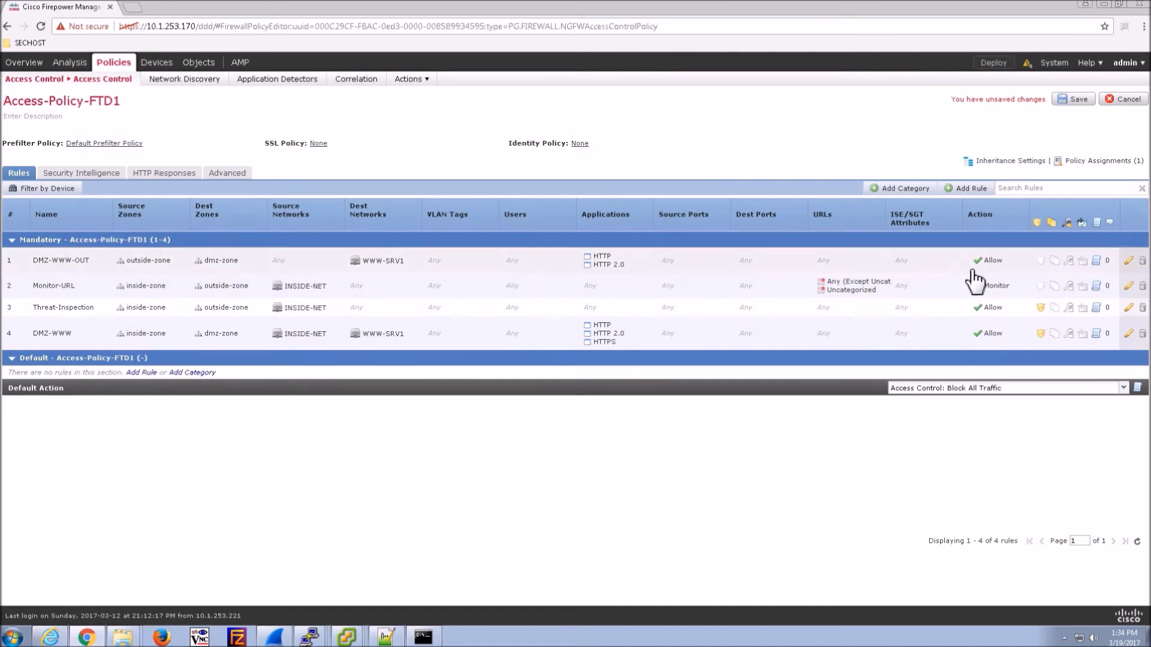
- Save Access-Policy-FTD1 and deploy it to FTD-1
click(1071, 100)
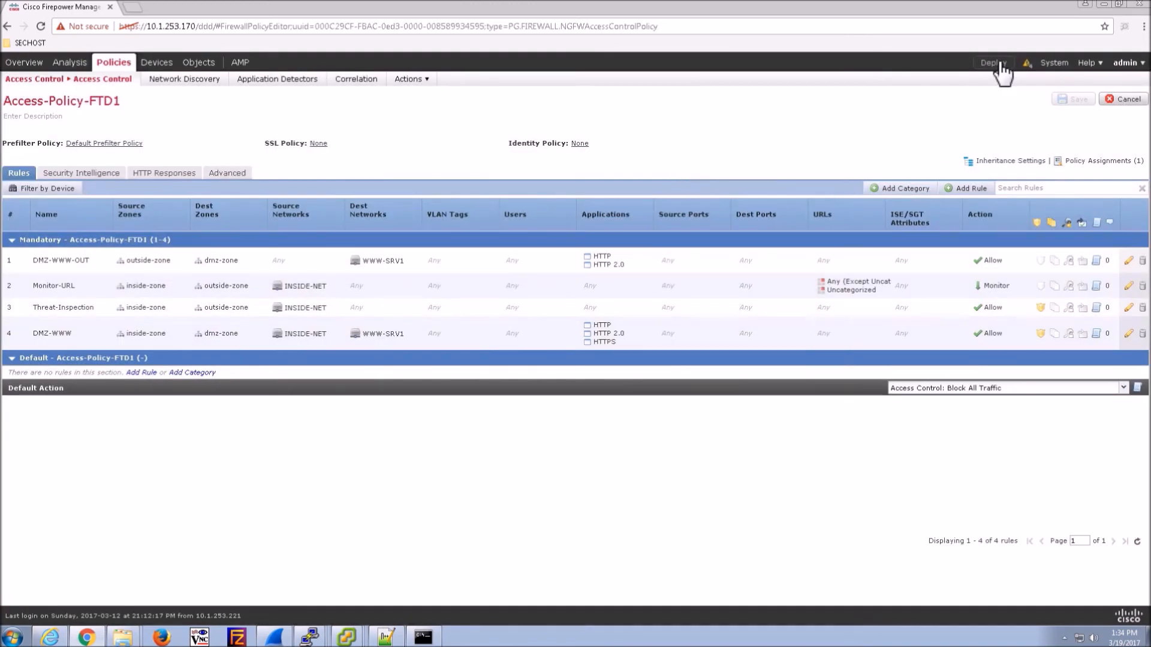
click(996, 64)
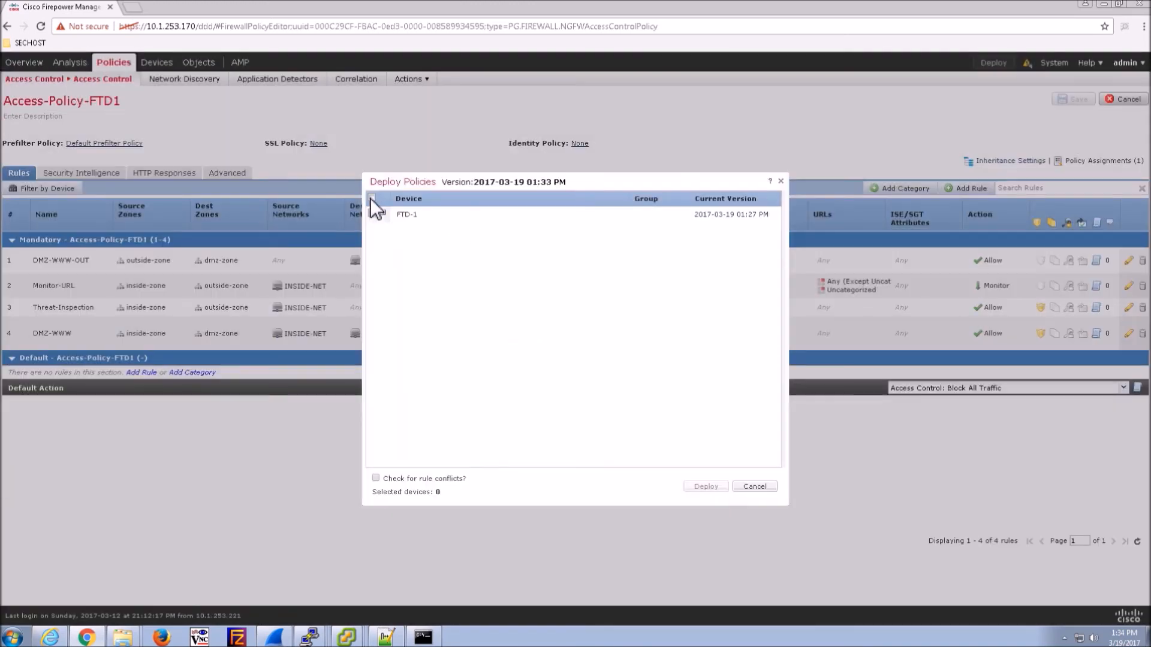
click(371, 198)
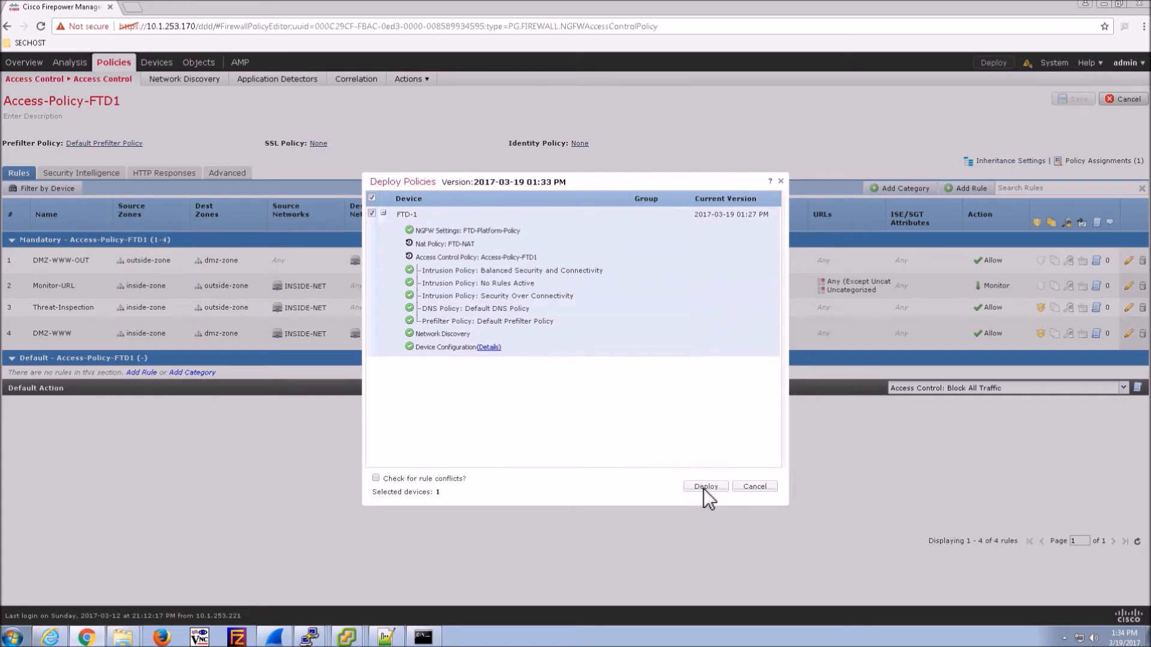
click(704, 487)
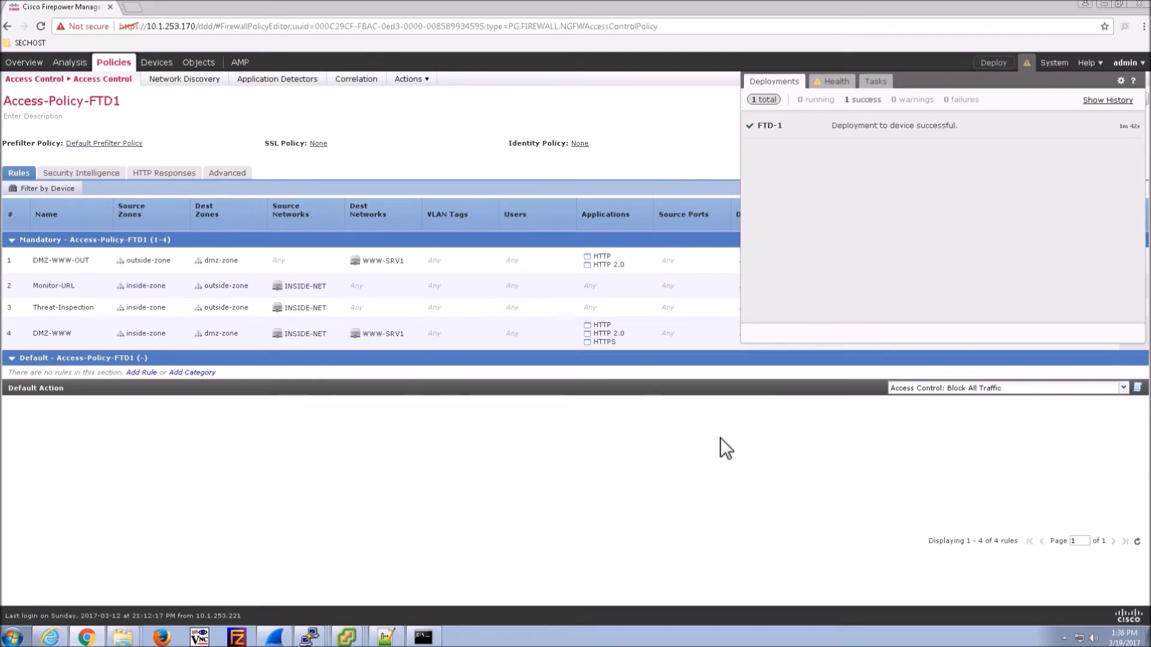
click(668, 453)
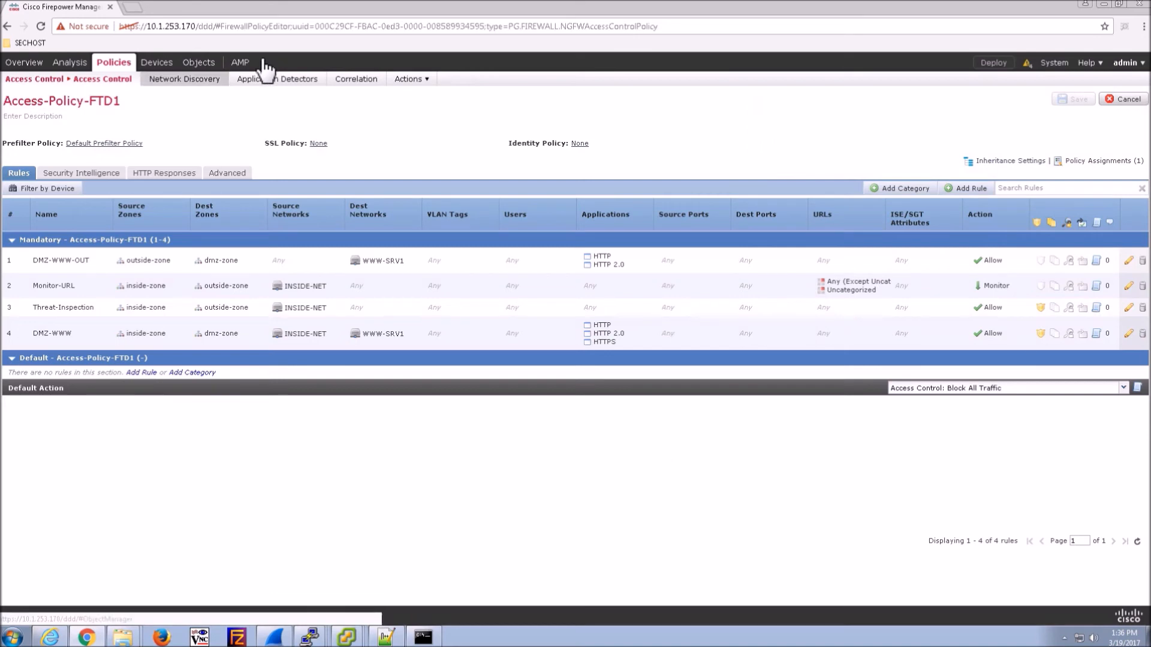
- Start Test-Capture1 from FTD-1's Advanced Troubleshooting Capture w/Trace page
mouse_move(172, 78)
click(60, 80)
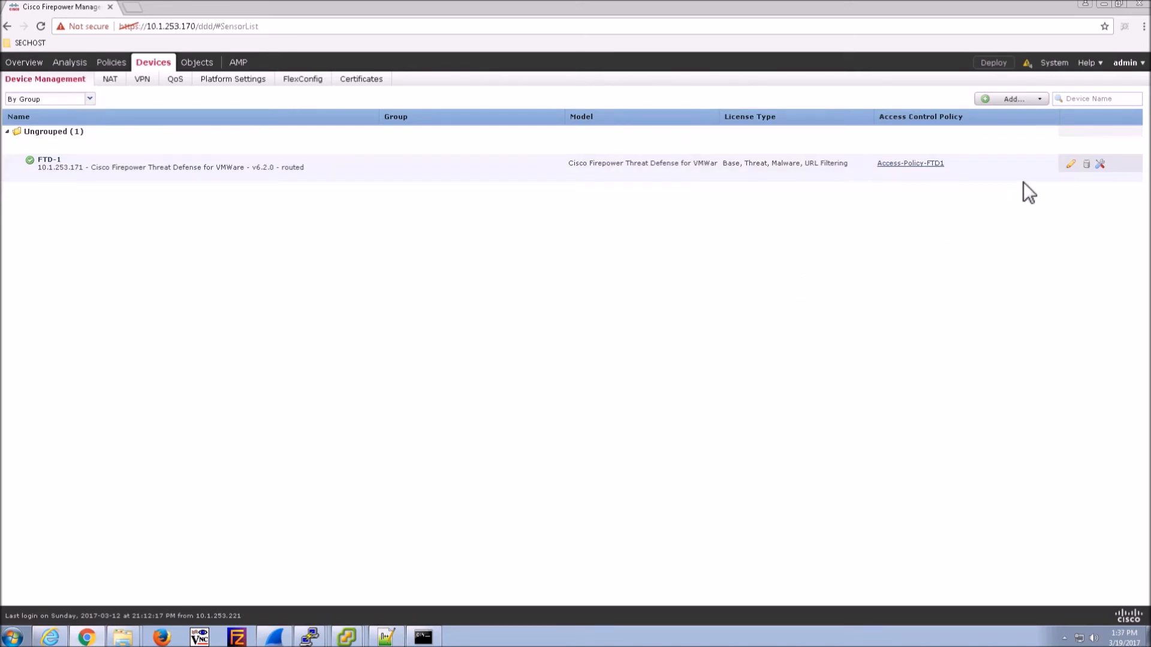
click(1102, 166)
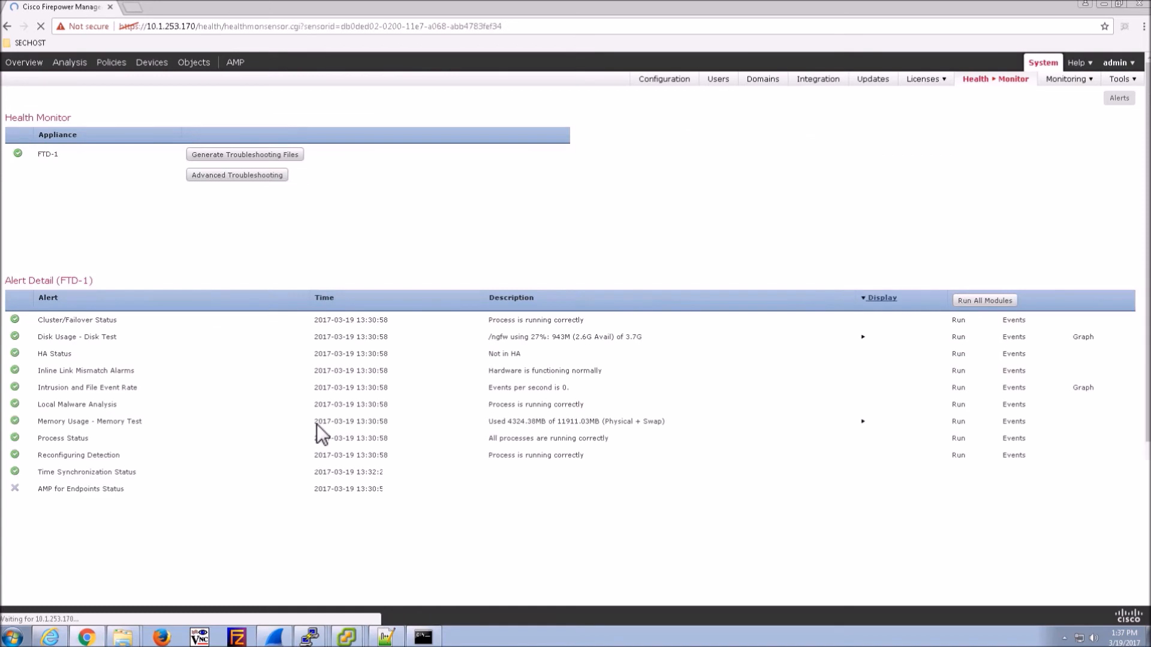
click(246, 175)
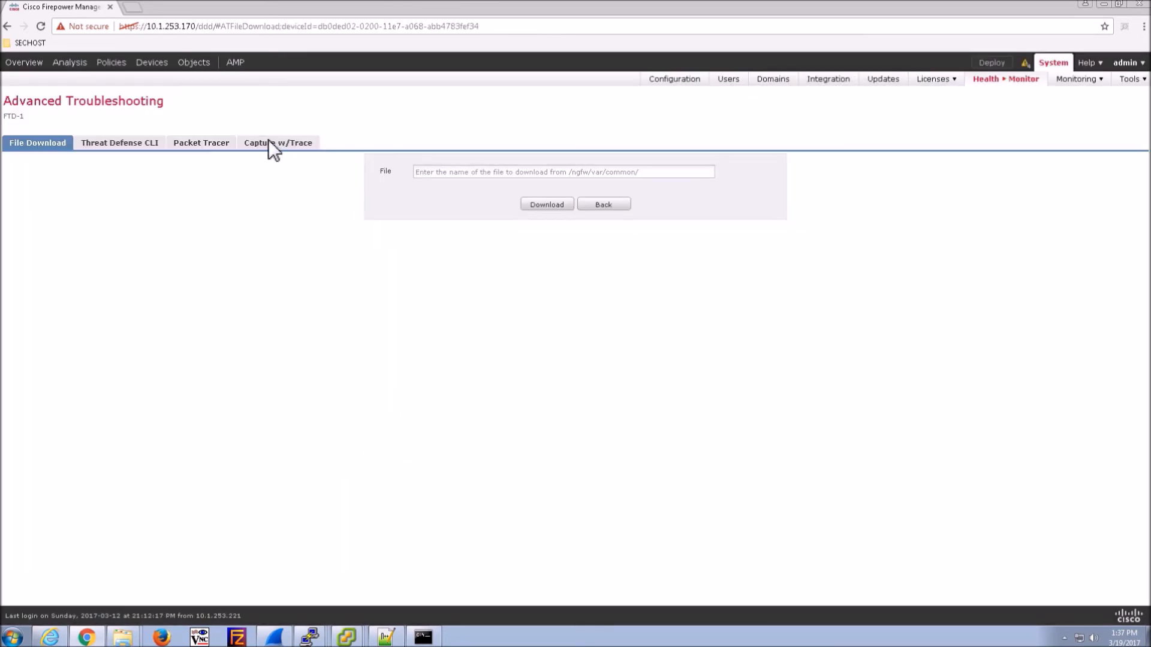
click(270, 145)
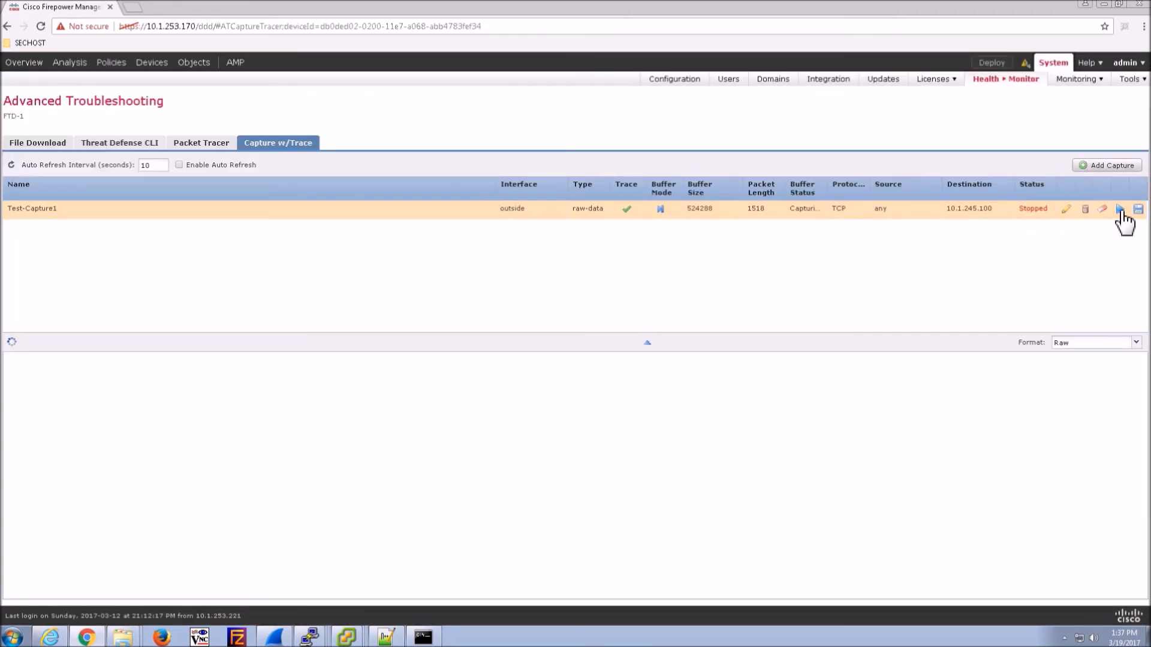
click(1119, 210)
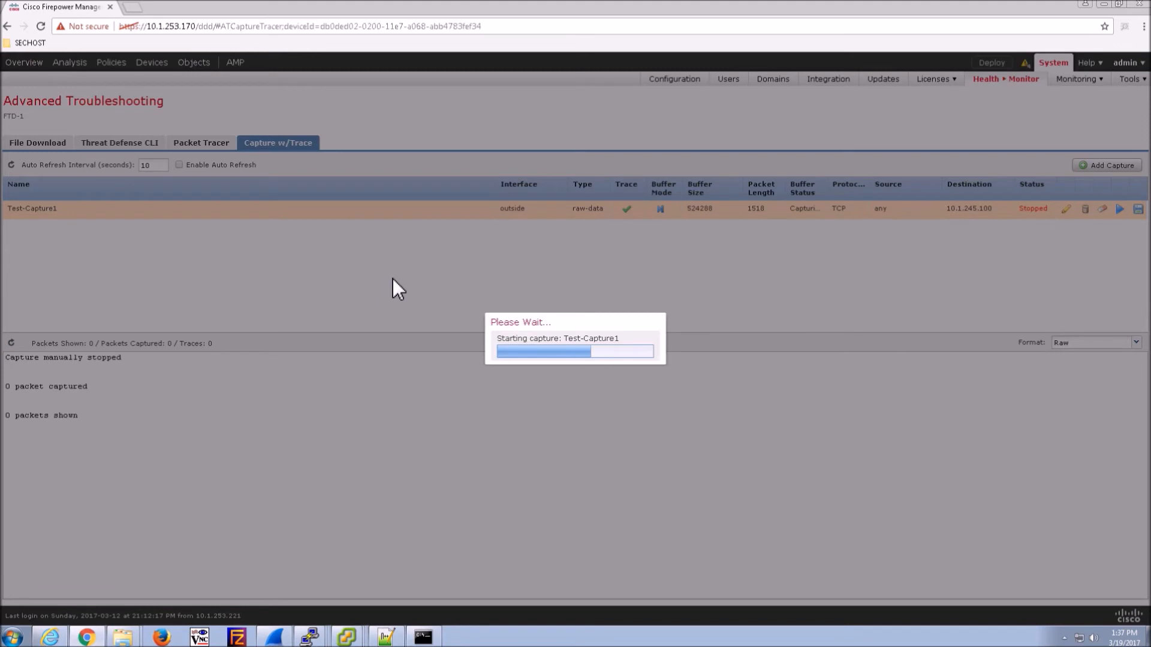
- Load 10.1.245.100 in a new Chrome tab, then return to the Firepower capture tab
key(ctrl+t)
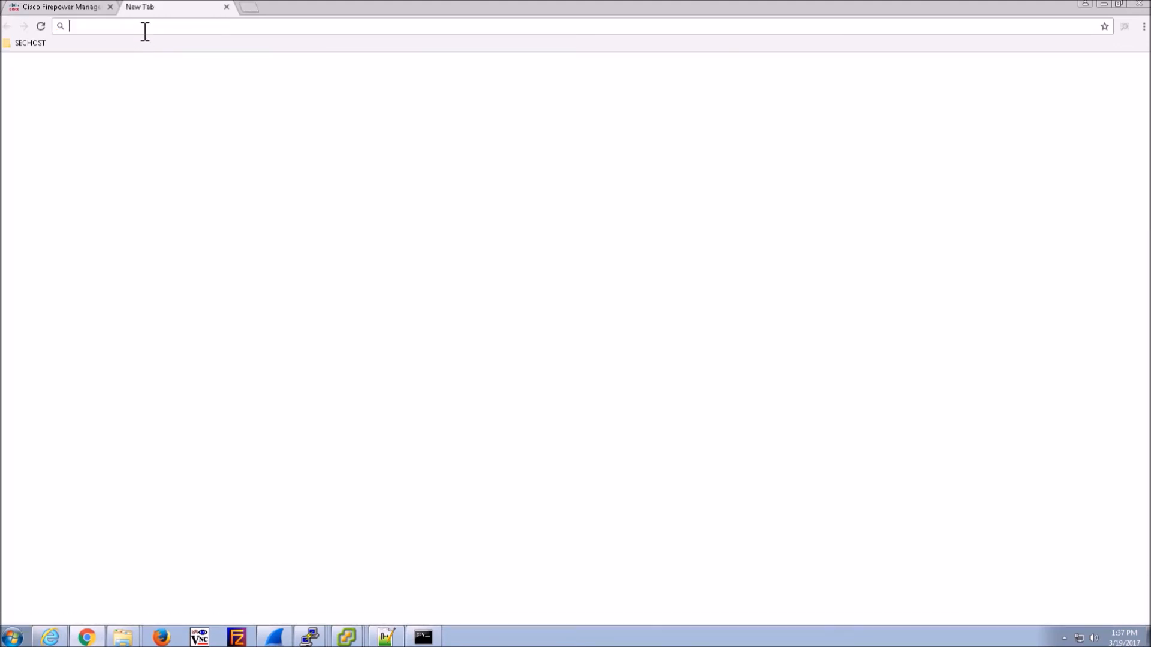
text(10.1)
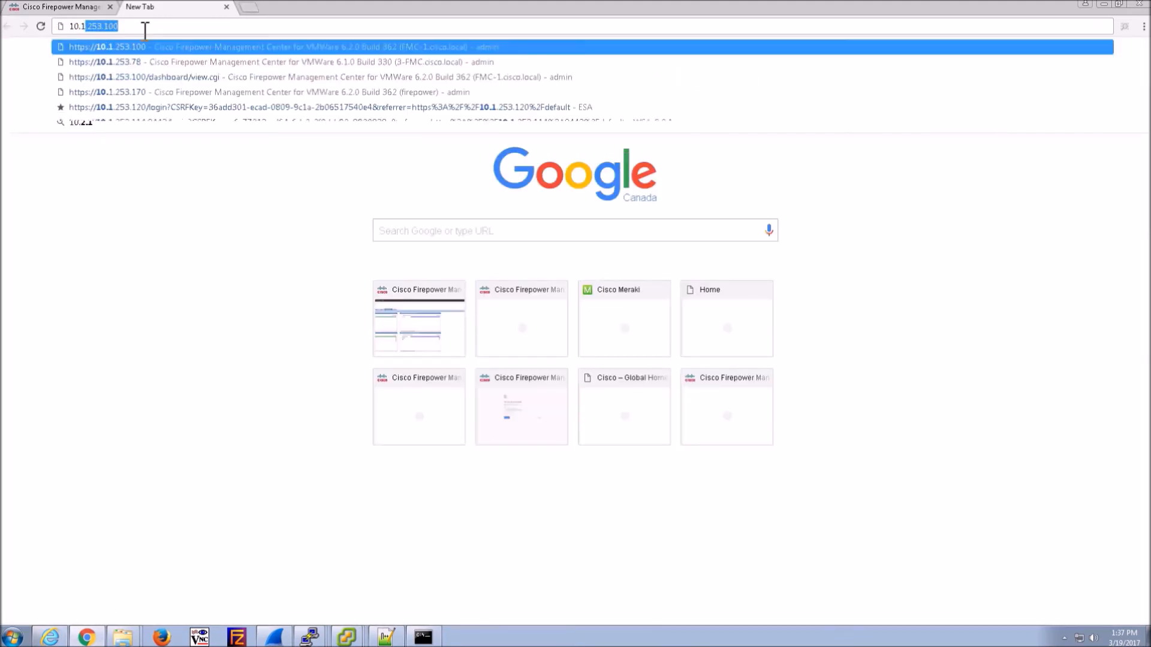
text(.245.199)
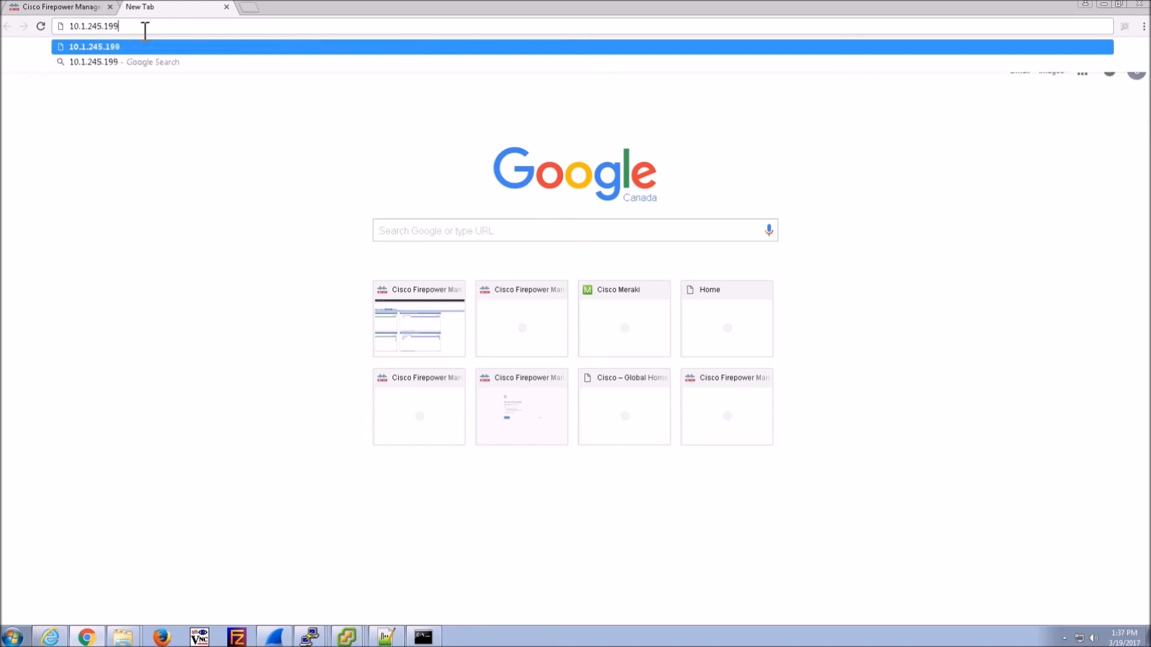
key(BackSpace)
key(BackSpace)
text(00)
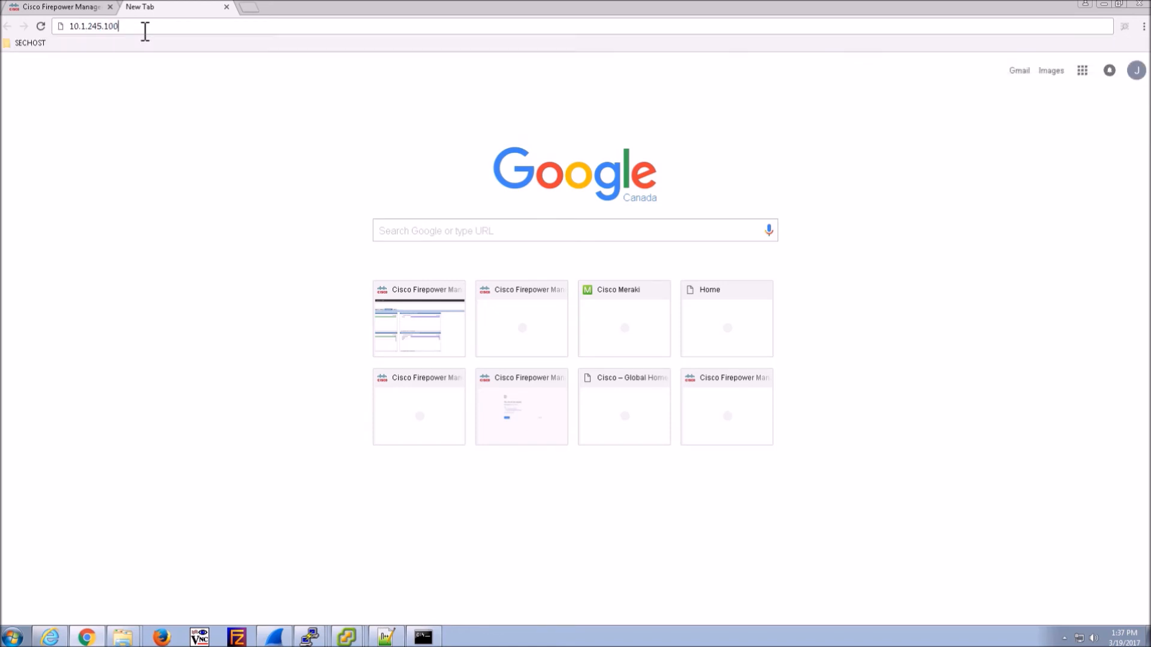
key(Return)
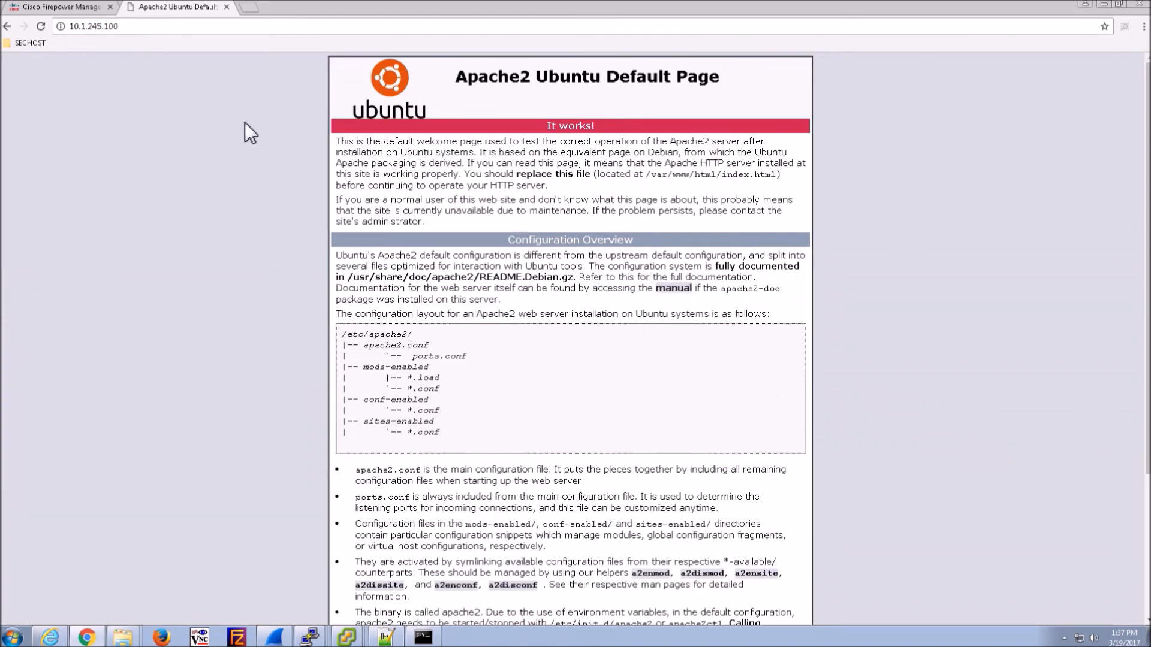
click(48, 7)
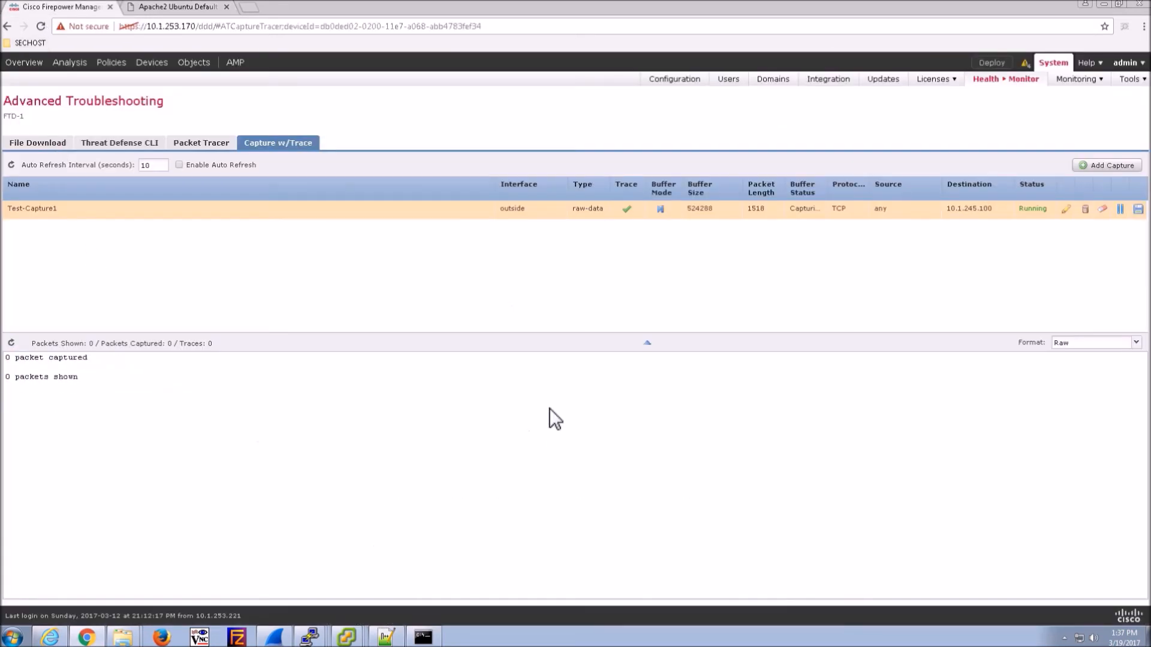
click(1119, 209)
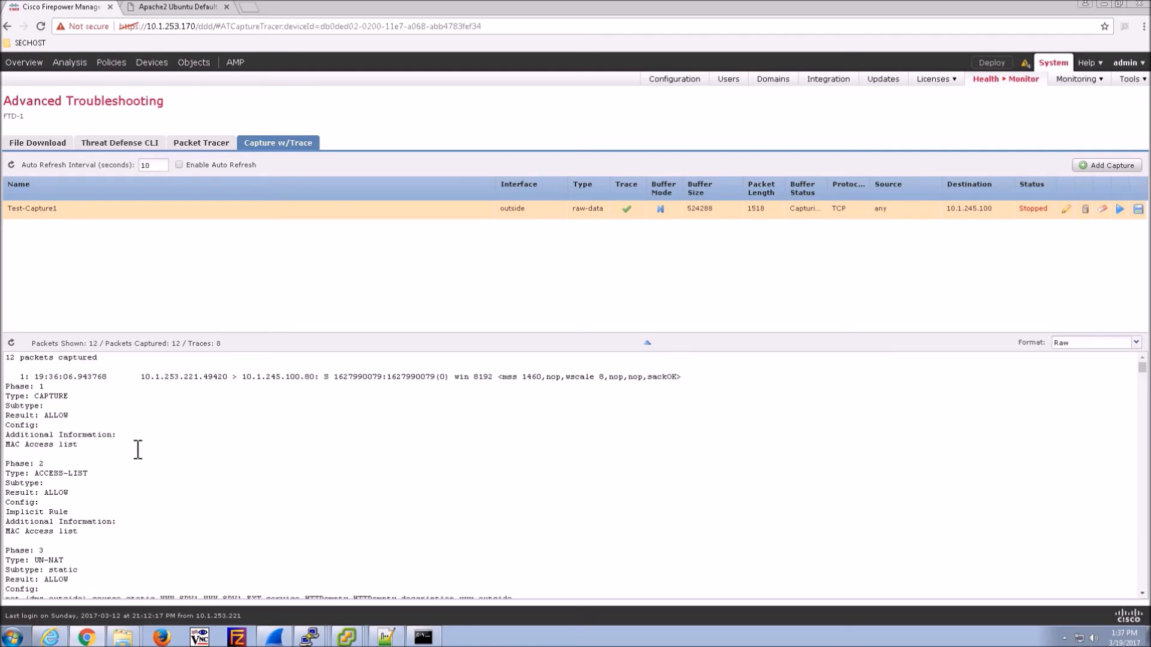
click(648, 343)
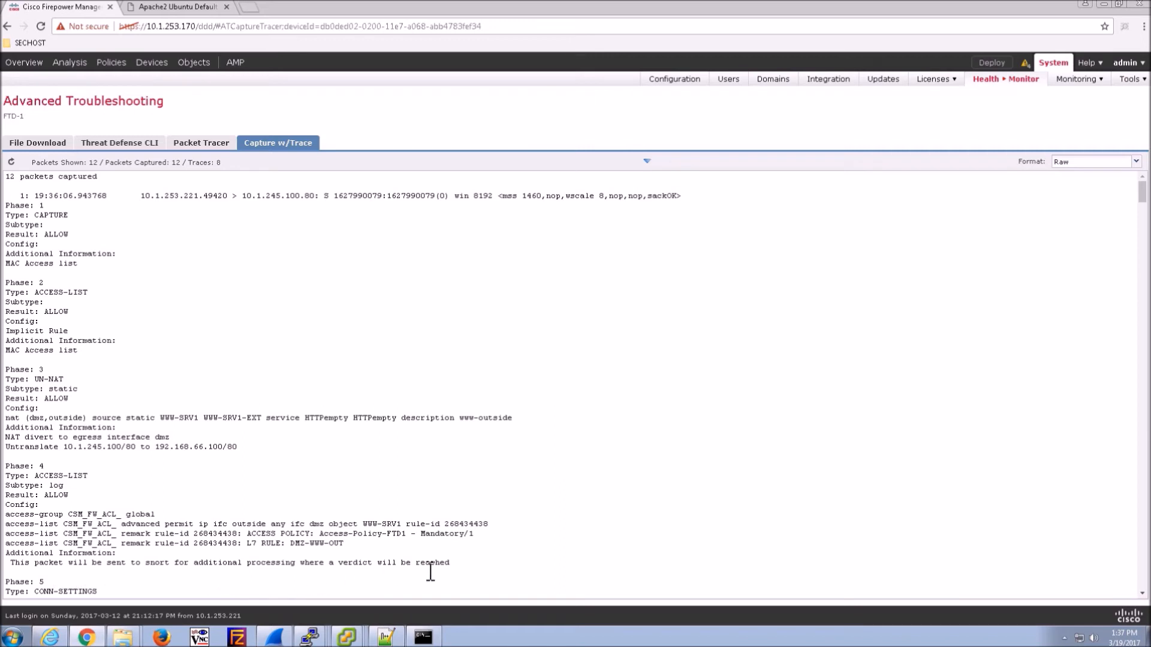
scroll(398, 526, down, 2)
scroll(397, 527, down, 1)
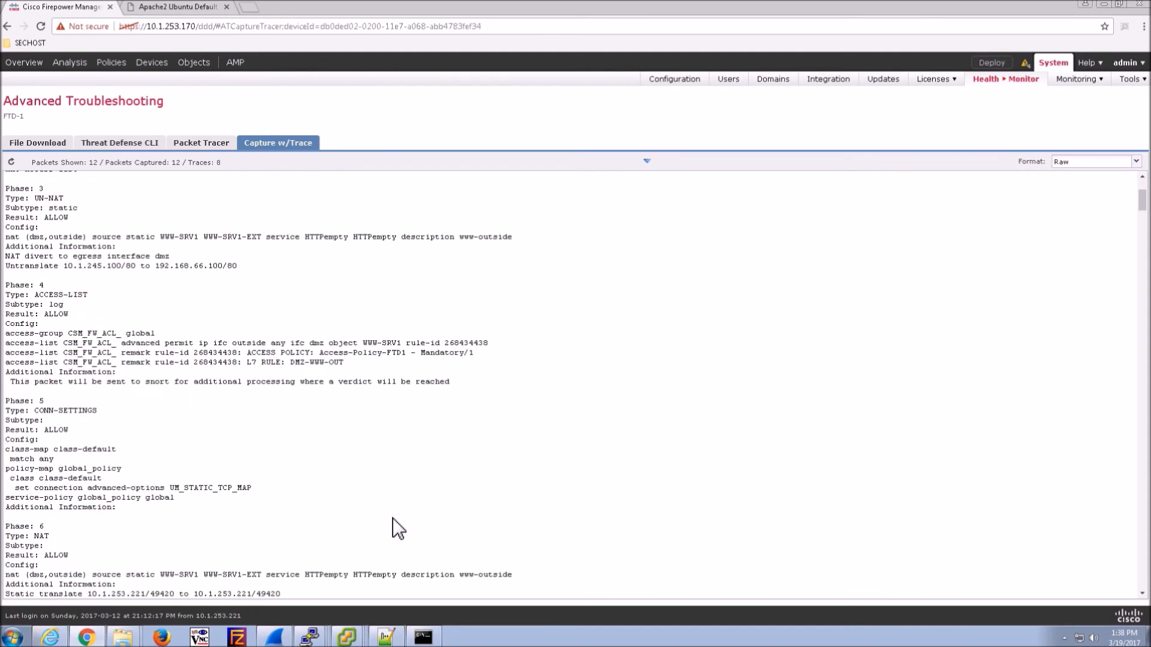
scroll(397, 528, down, 2)
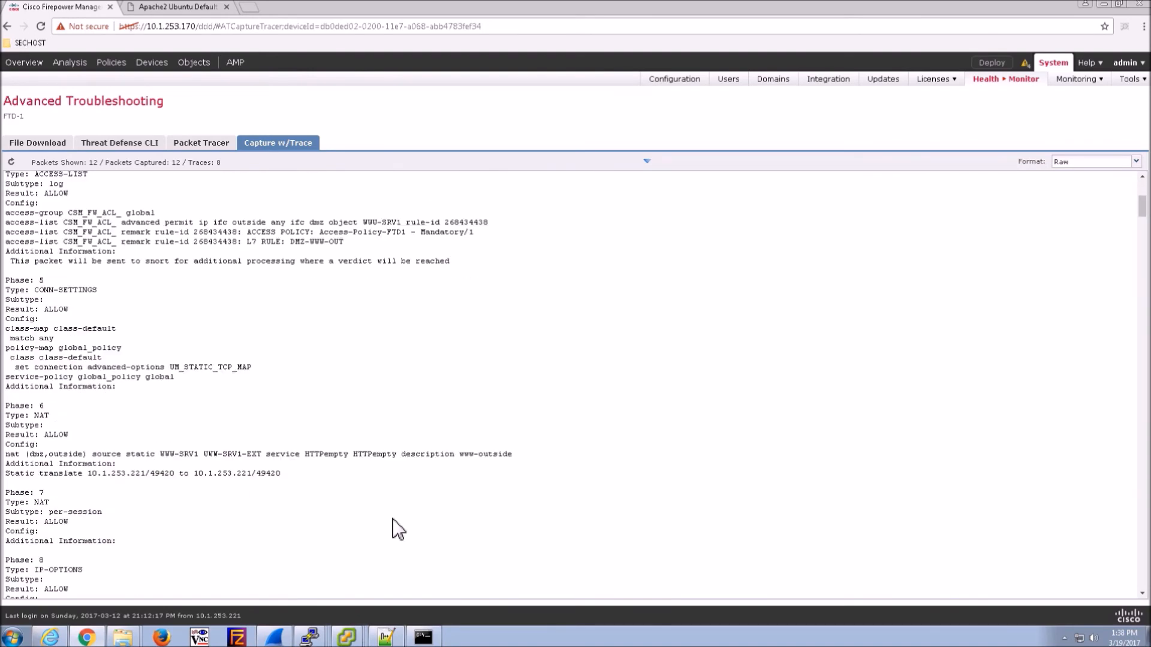
scroll(397, 528, down, 2)
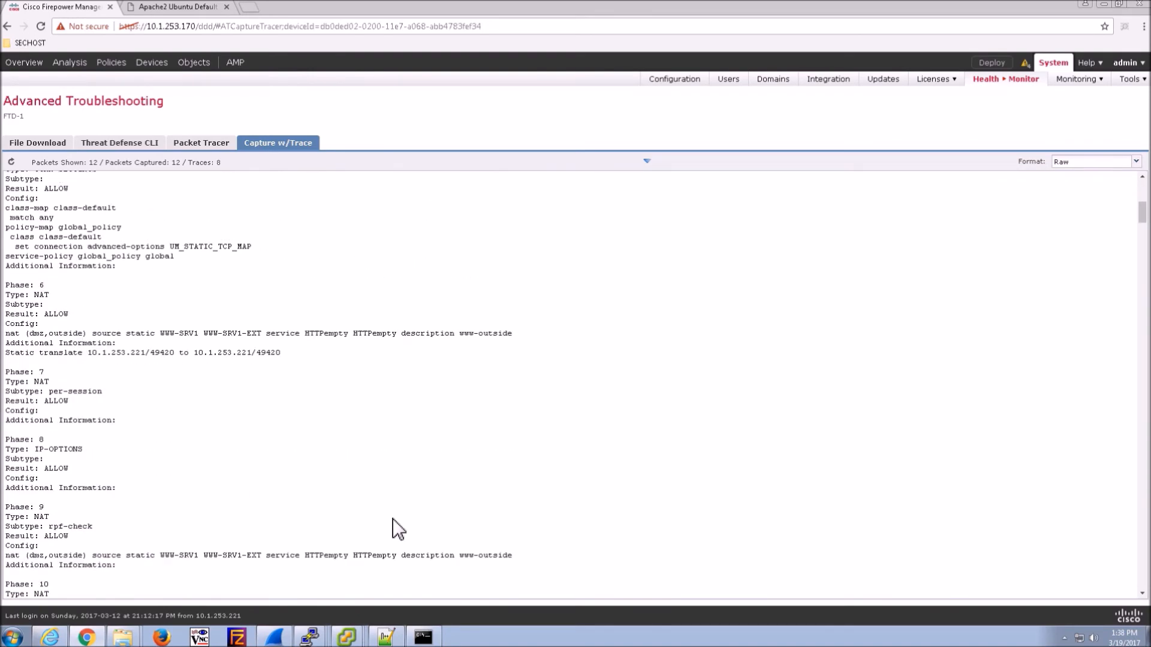
scroll(398, 528, down, 2)
scroll(397, 529, down, 2)
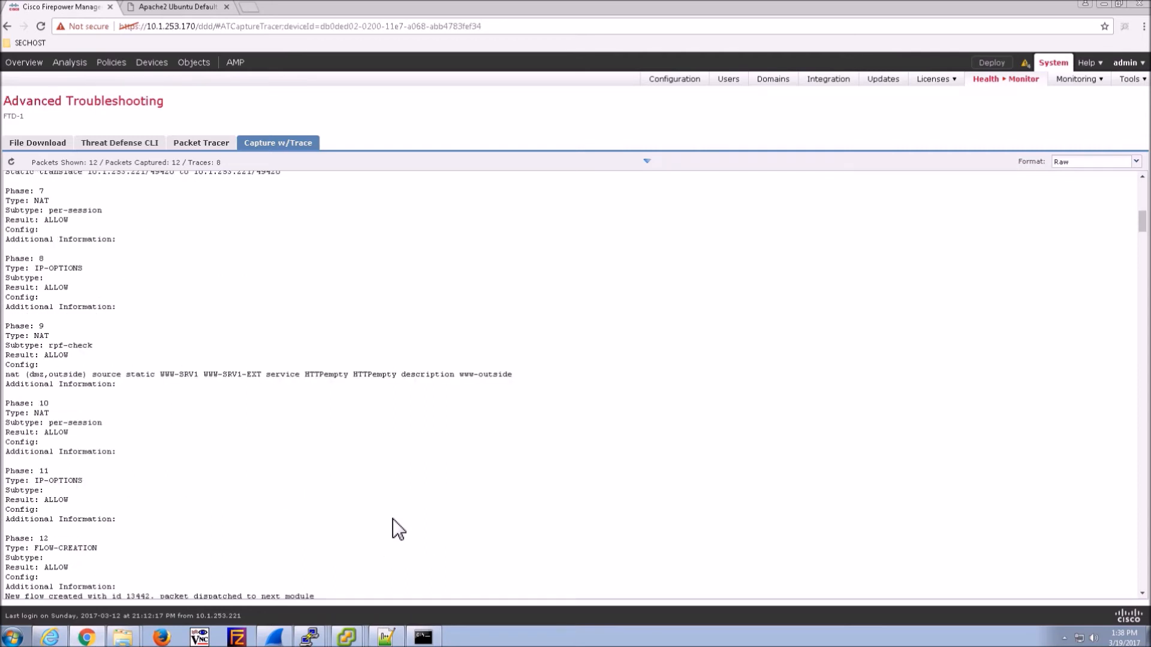
scroll(397, 529, down, 1)
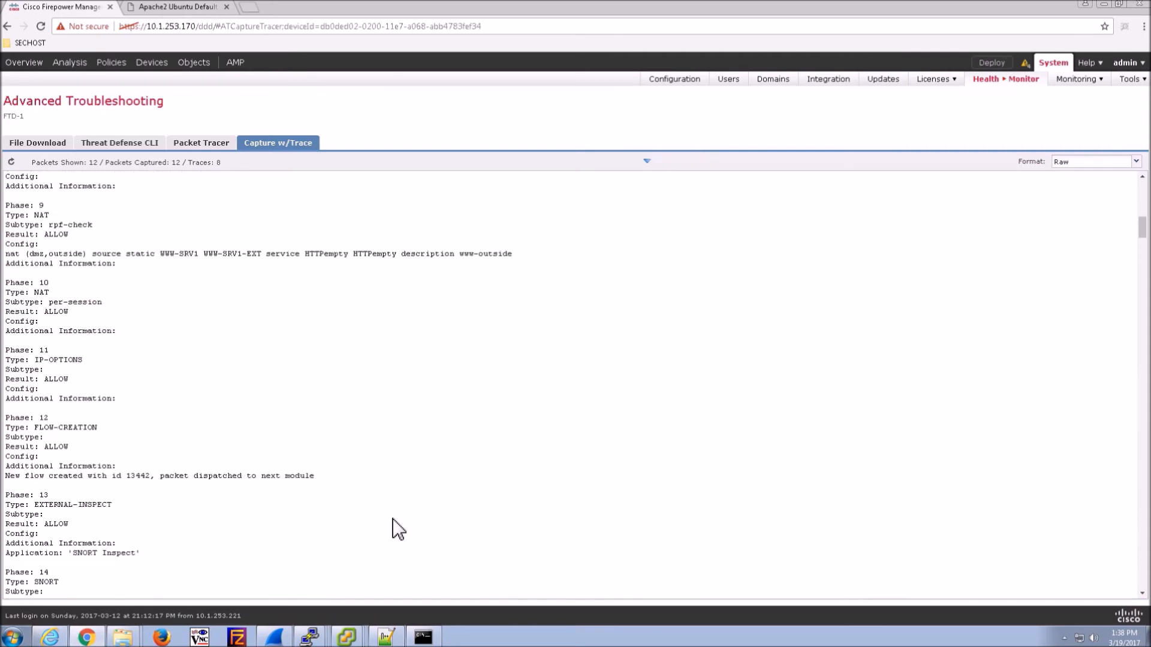
scroll(398, 528, down, 1)
scroll(397, 529, down, 1)
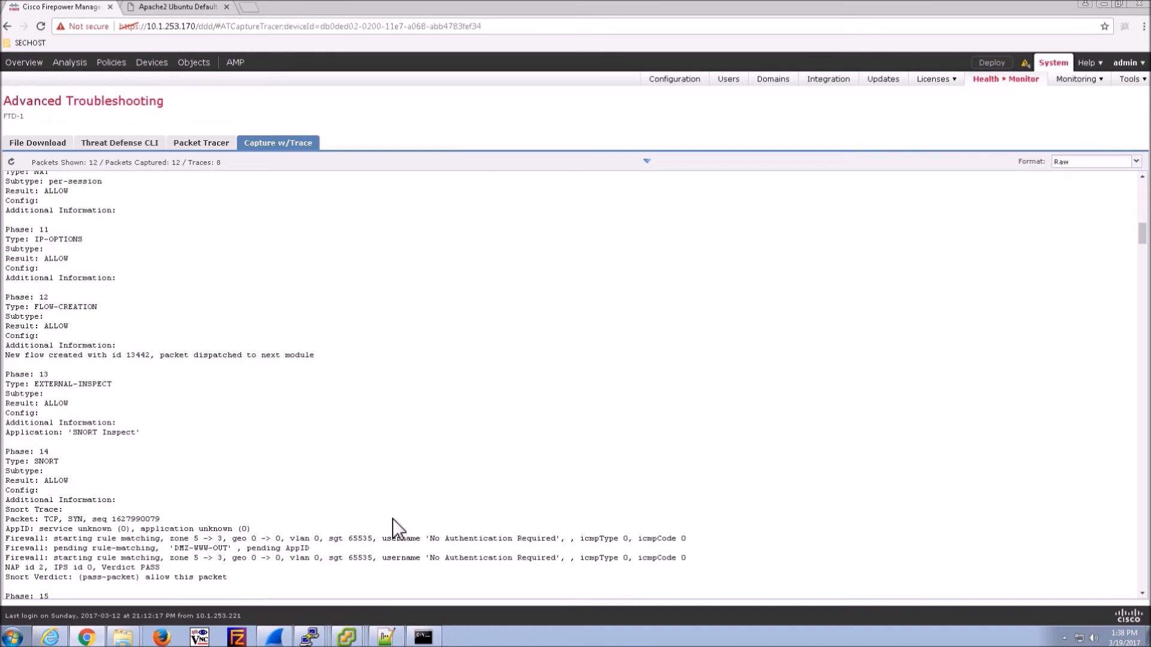
scroll(397, 529, down, 2)
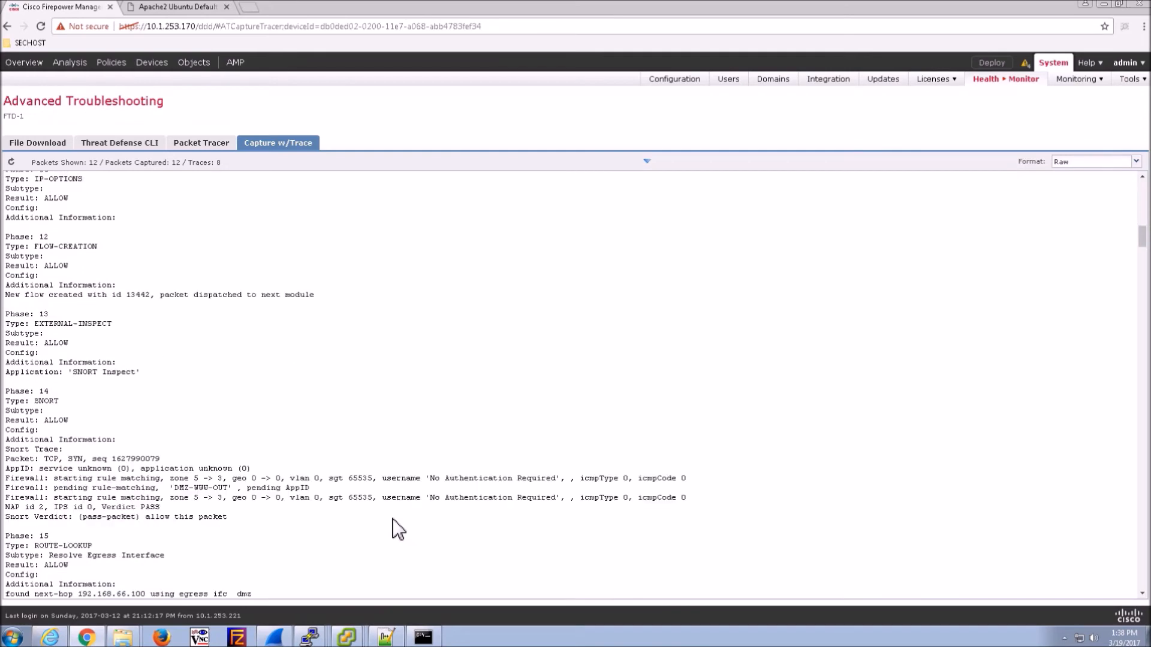
scroll(397, 529, down, 1)
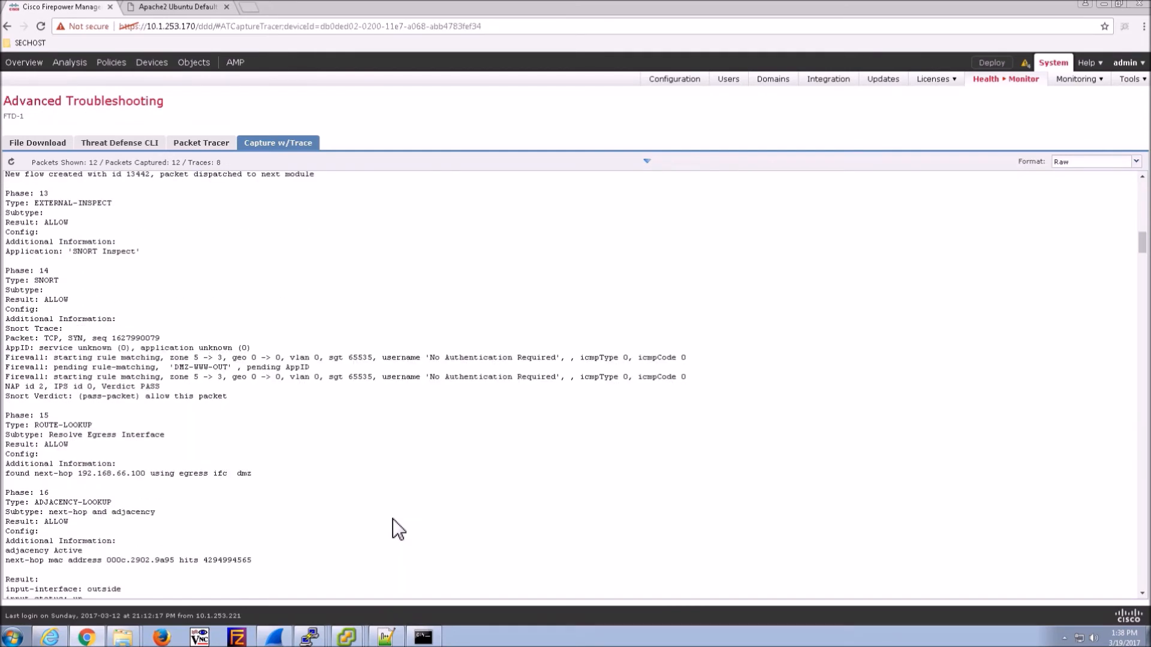
scroll(397, 529, down, 1)
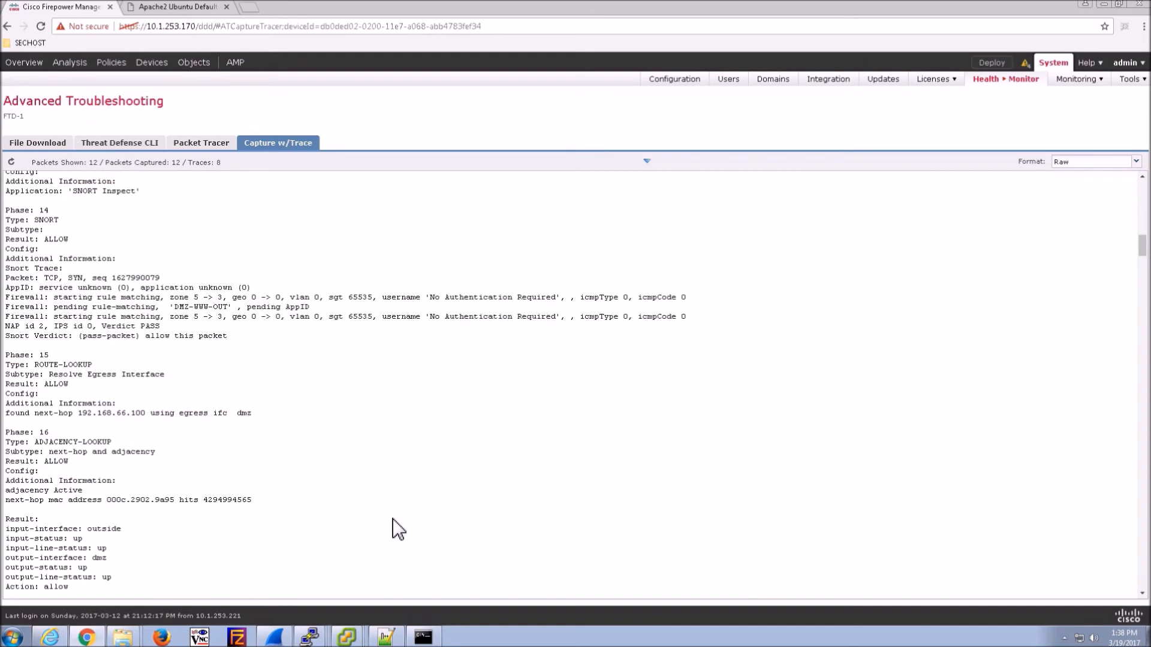
drag(80, 588, 45, 574)
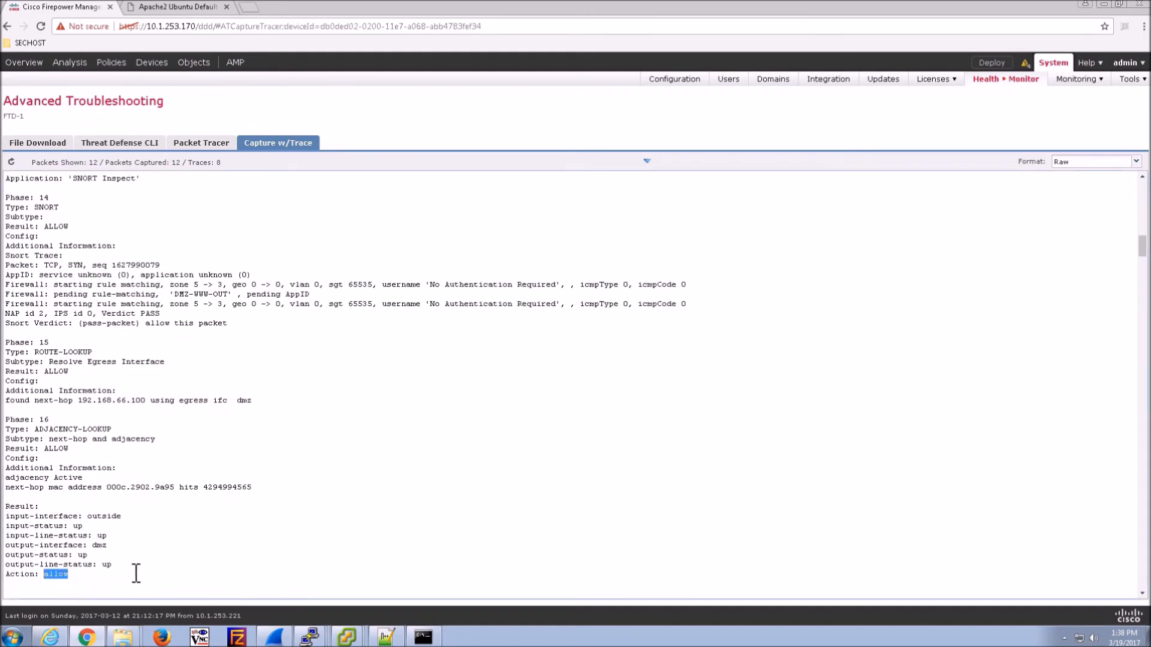
click(254, 519)
triple_click(419, 196)
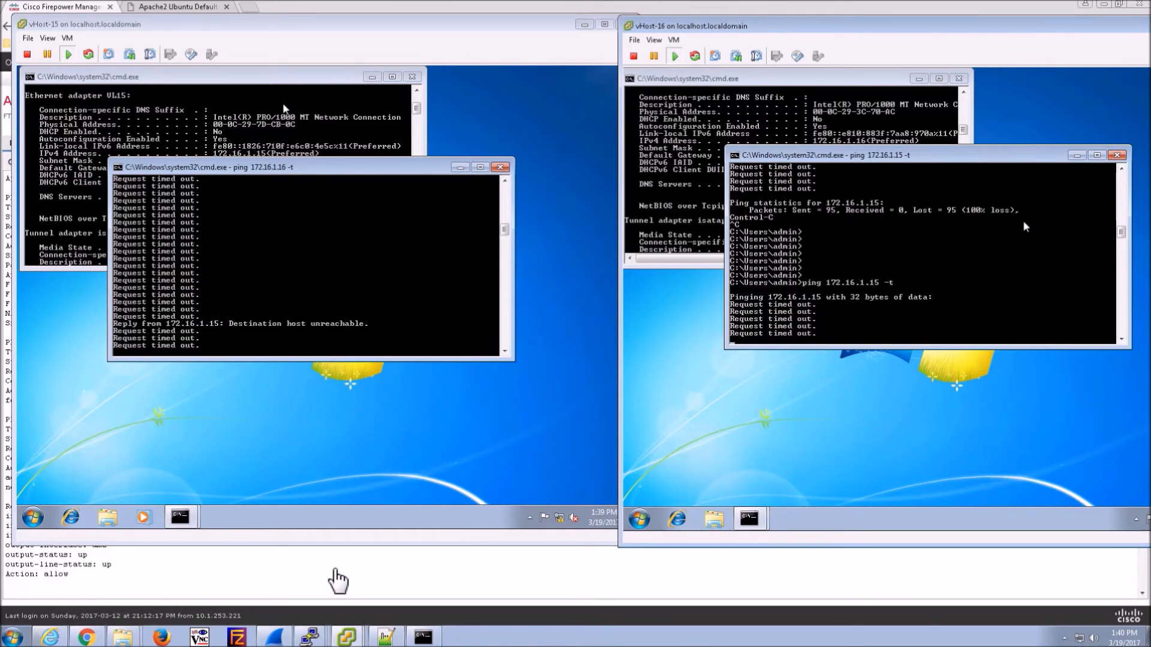
click(337, 581)
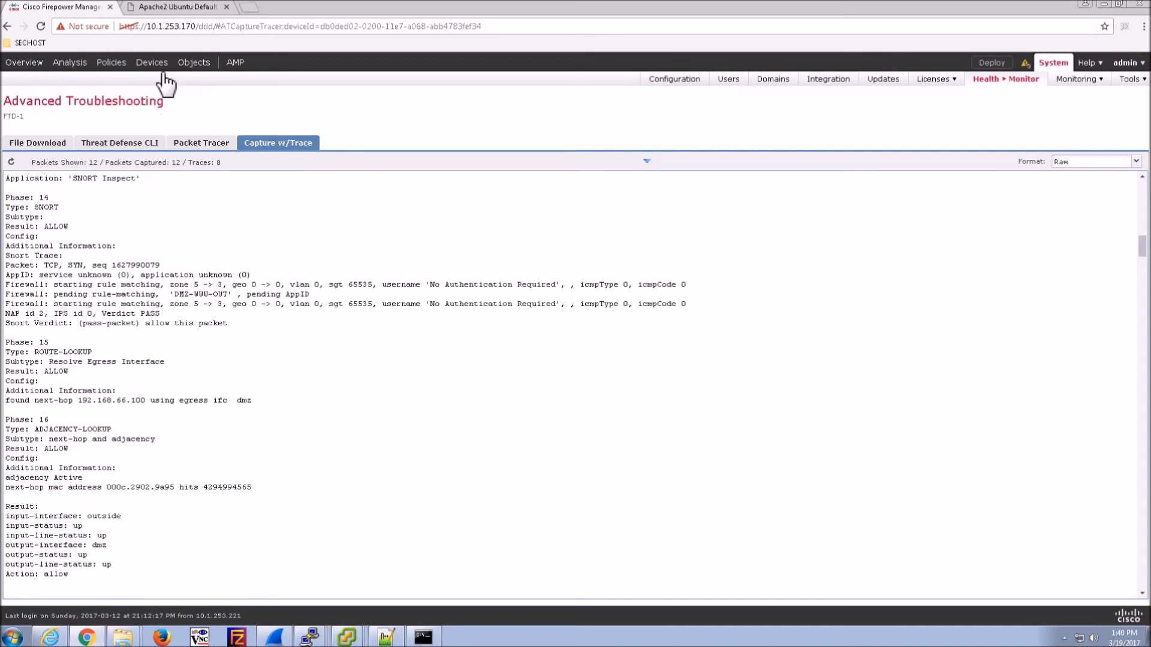
- Open Access-Policy-FTD1 for editing and start a new rule
mouse_move(129, 67)
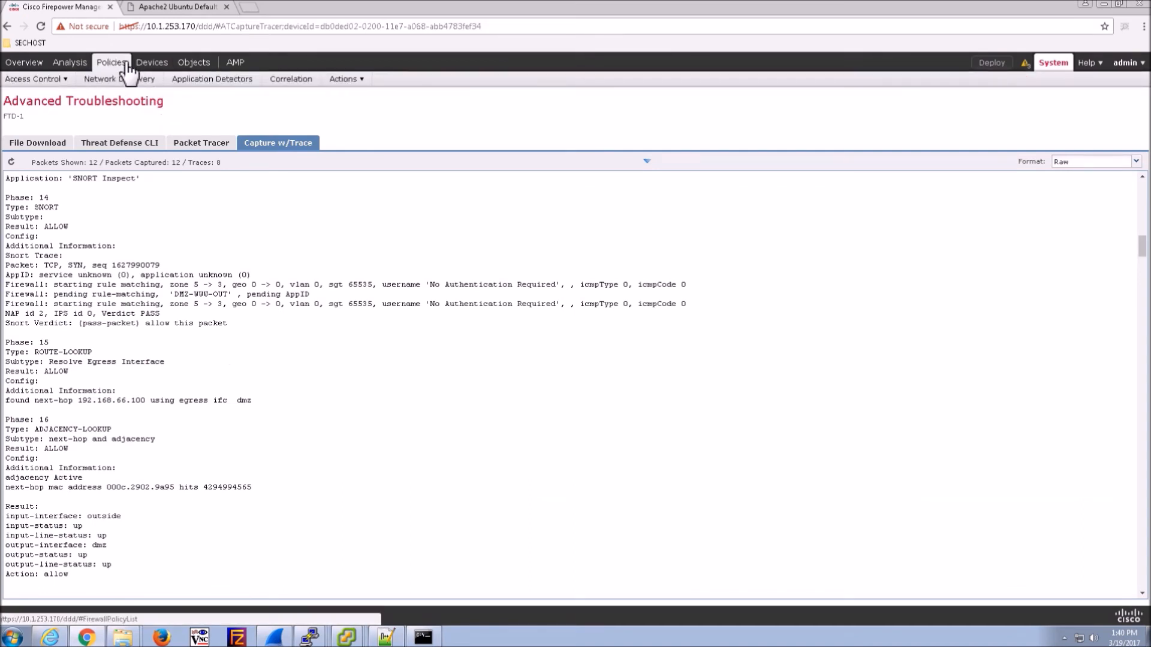
click(50, 96)
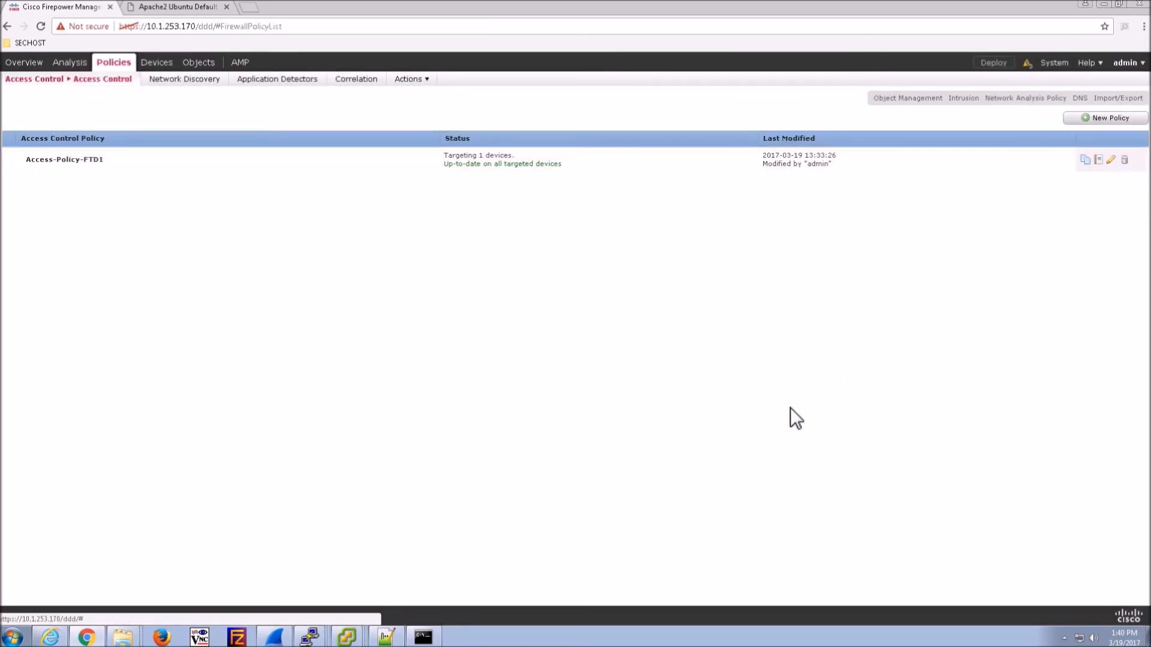
click(1111, 160)
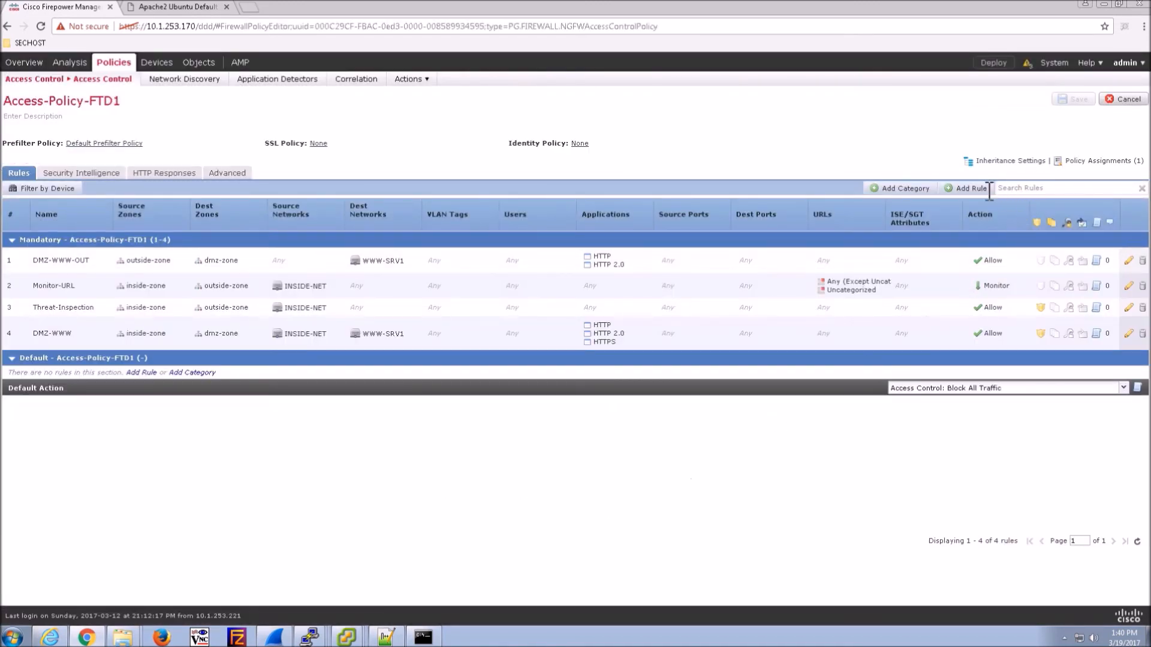
click(968, 188)
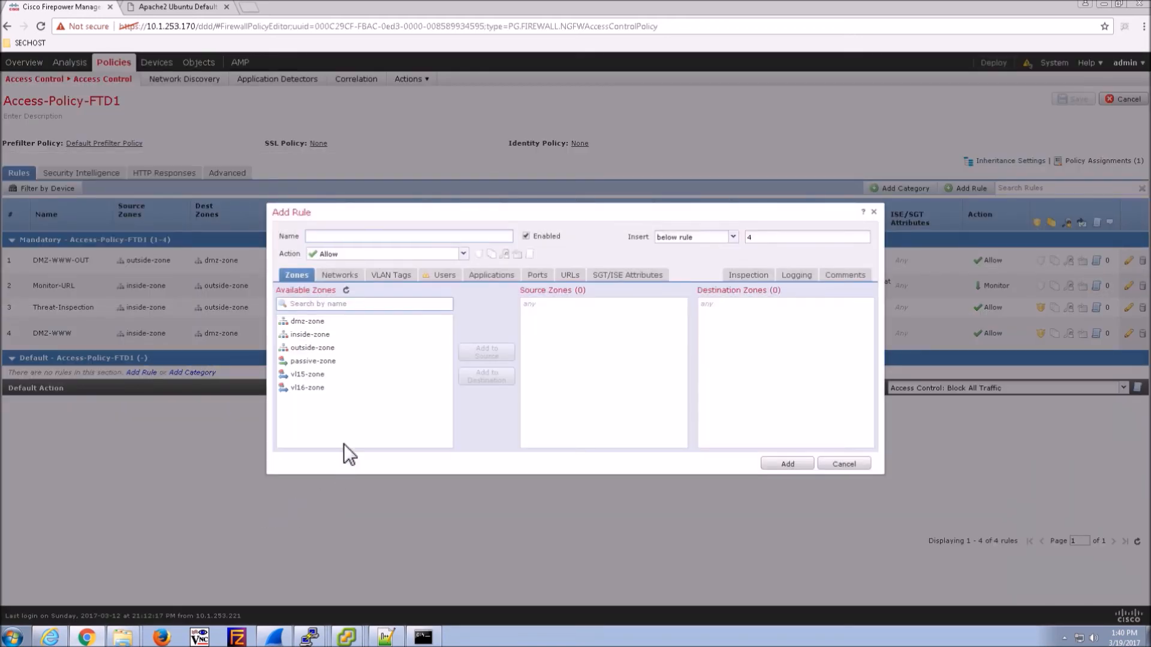
- Add vl15-zone and vl16-zone to the rule's Source Zones and Destination Zones
click(308, 374)
click(487, 352)
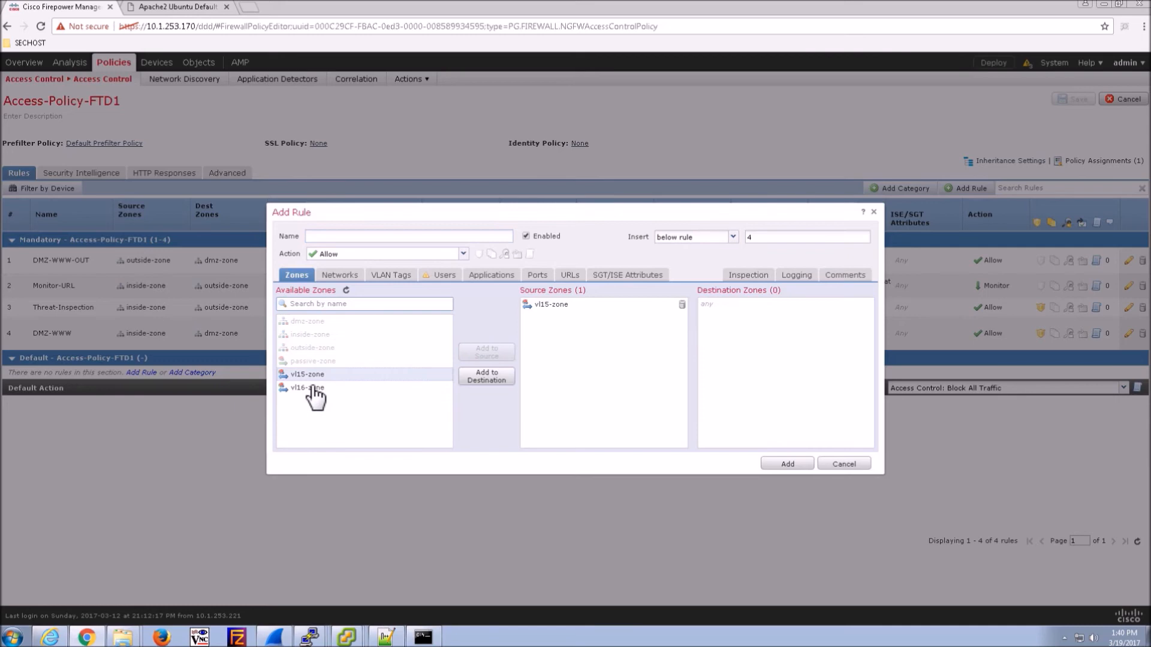
click(310, 388)
click(487, 376)
click(321, 389)
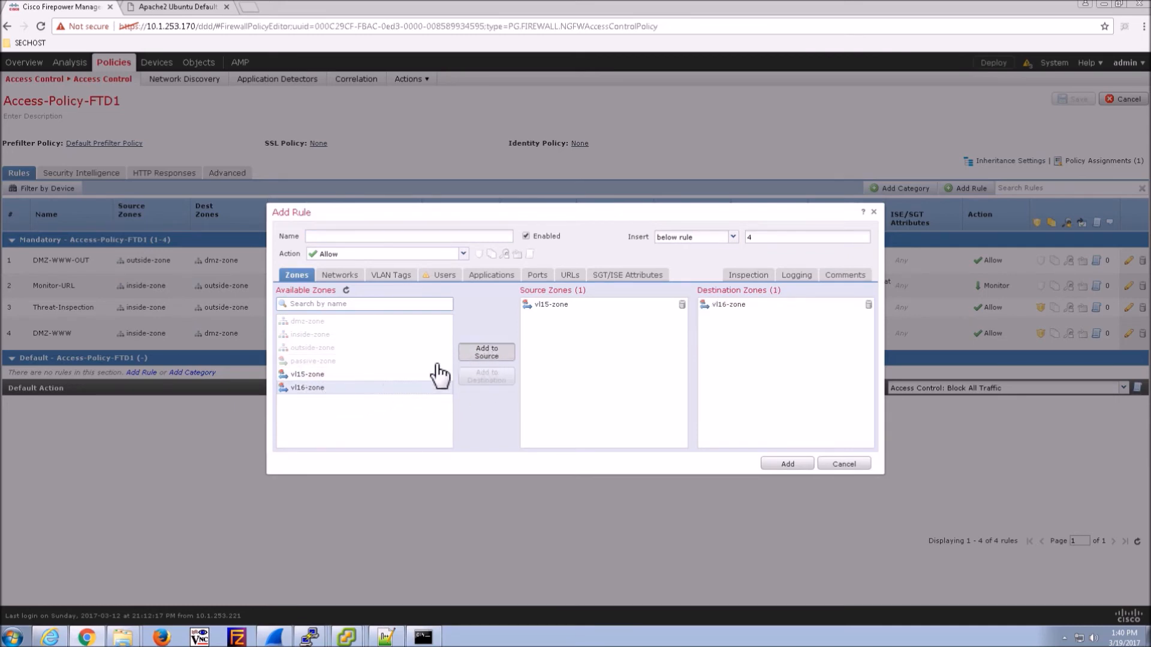
click(486, 352)
click(307, 374)
click(486, 376)
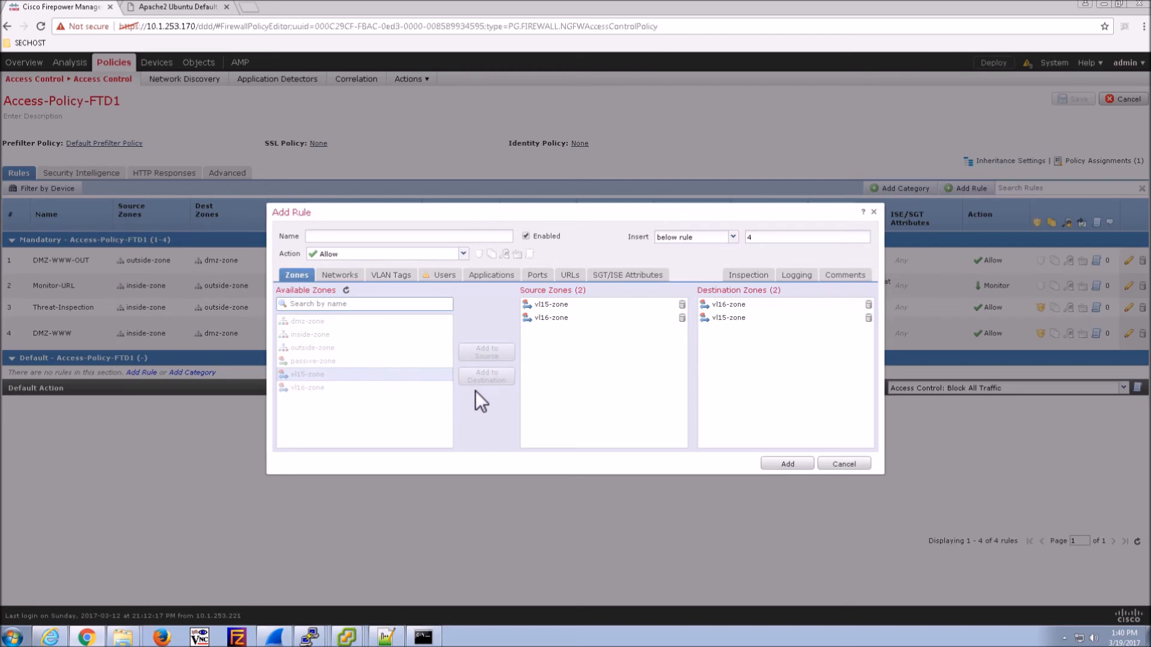
- On the Networks tab, put HOST-VL15 and HOST-VL16 in Source Networks and in Destination Networks
click(336, 277)
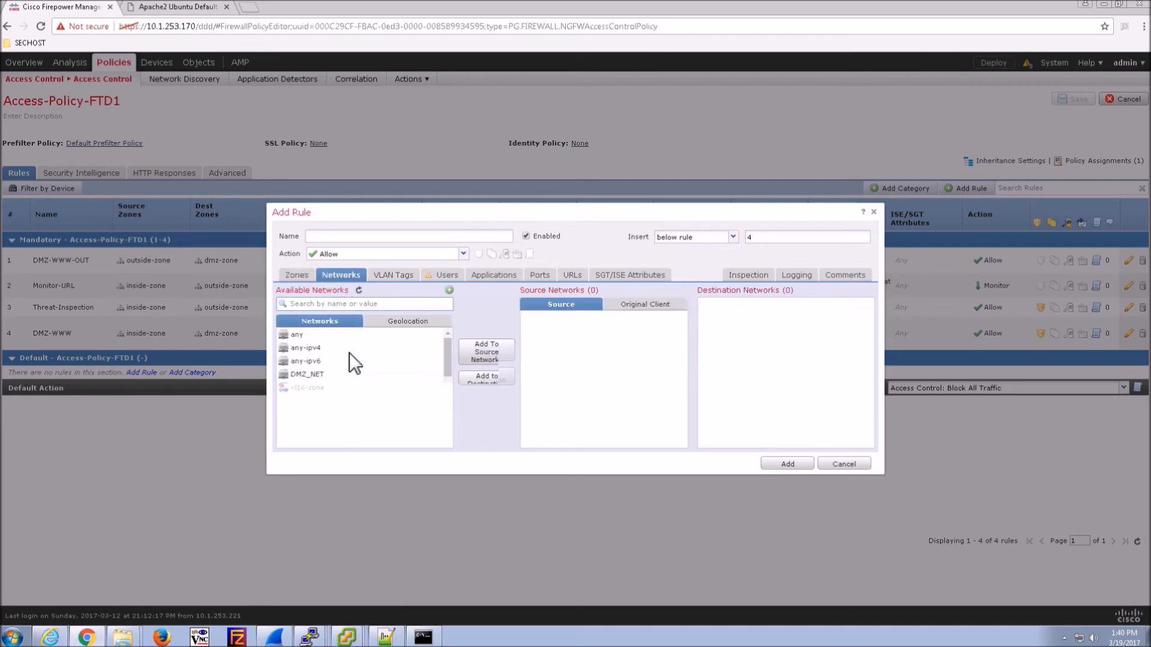
mouse_move(447, 357)
mouse_down()
mouse_move(445, 383)
mouse_move(443, 347)
mouse_up()
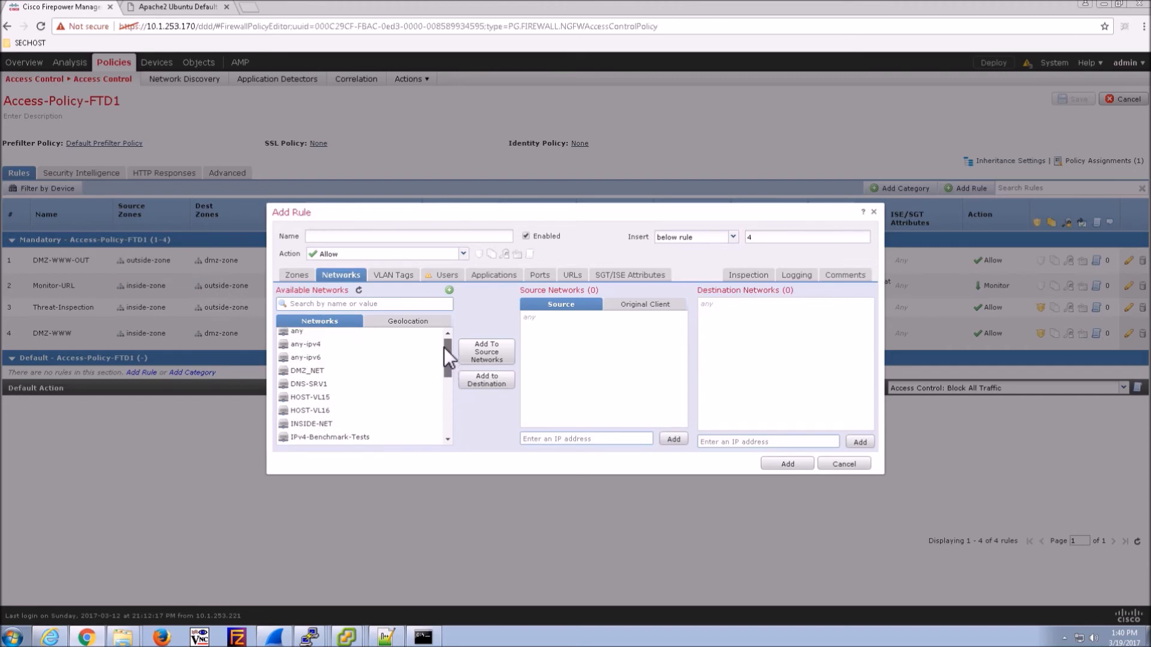
click(310, 402)
click(488, 354)
click(484, 381)
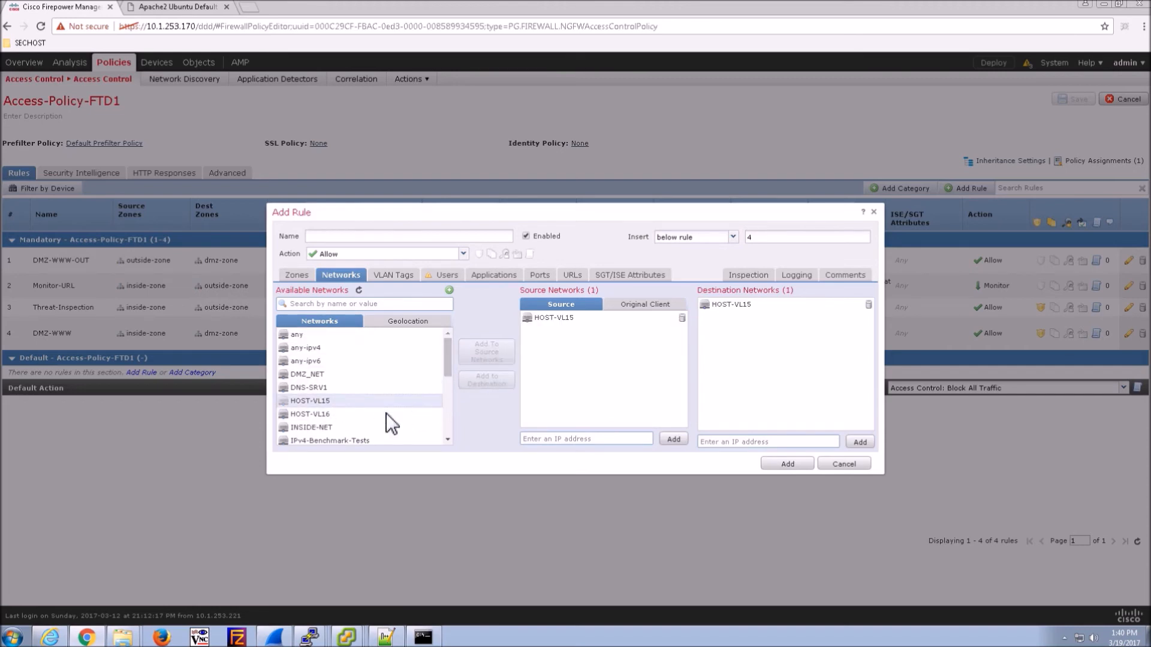
click(869, 305)
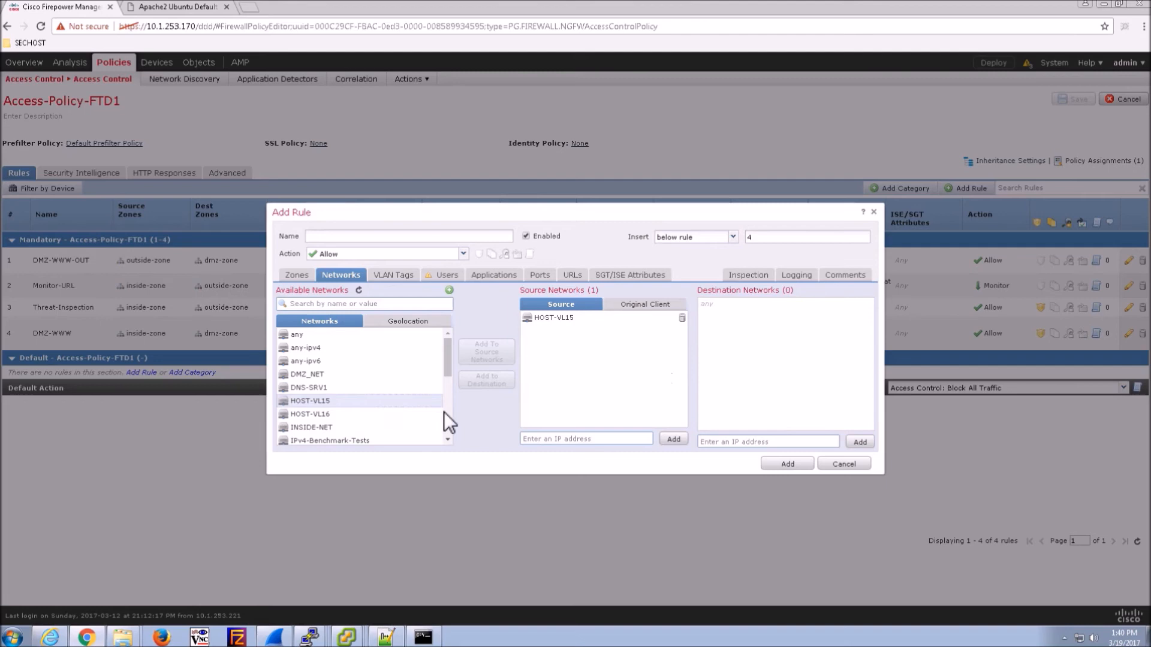
click(399, 414)
click(484, 380)
click(347, 400)
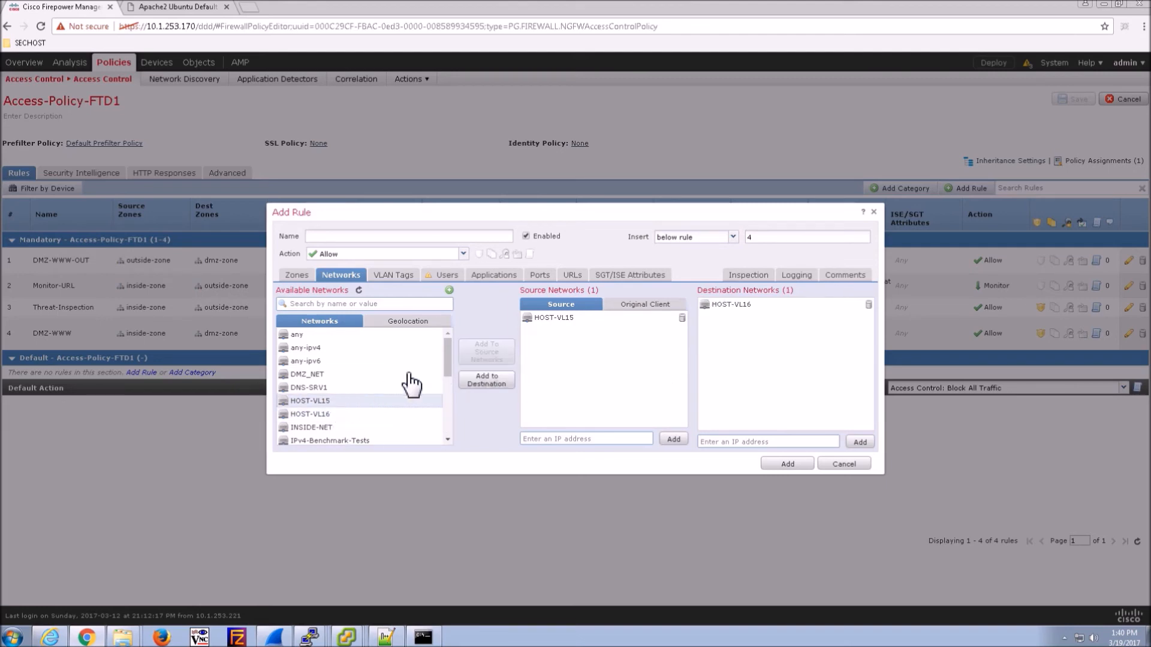
click(489, 386)
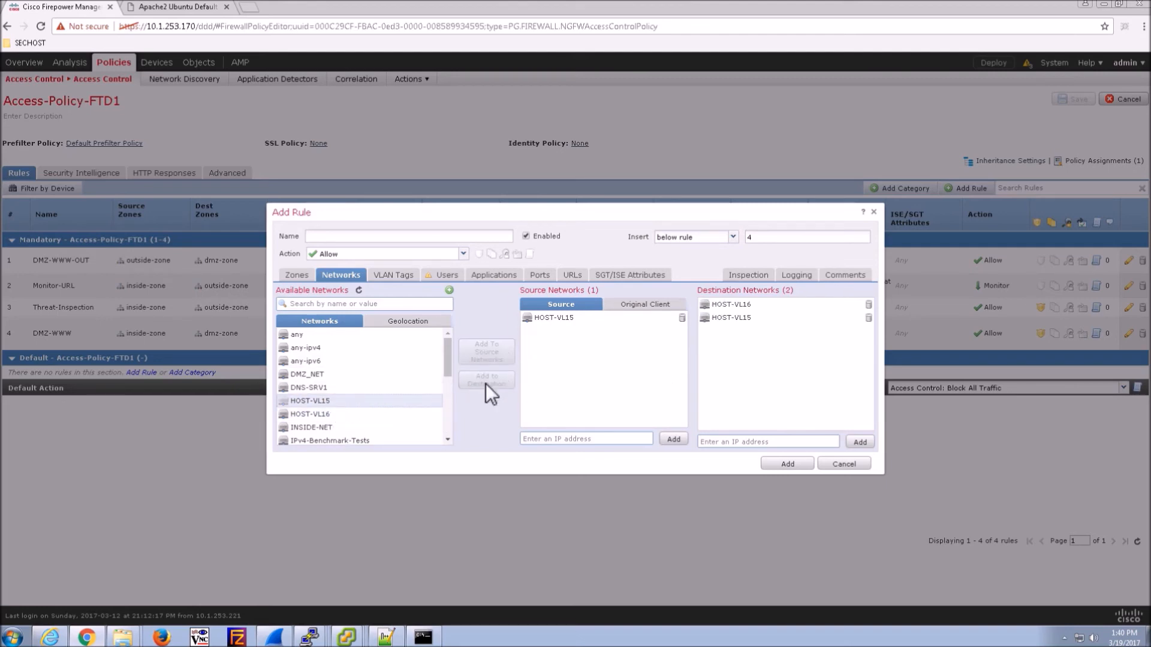
click(324, 414)
click(482, 351)
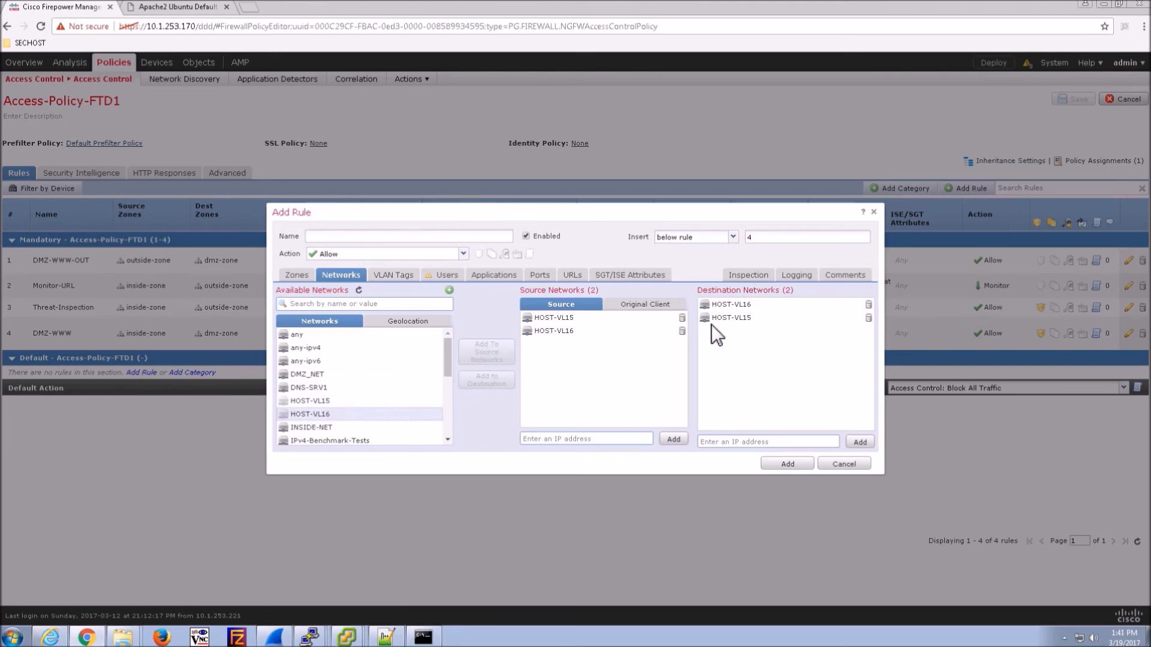
- Name the rule PCI-Hosts-ICMP-Allow and add the ICMP and ICMP for IPv6 applications
click(339, 242)
text(PCI-Hosts)
click(495, 275)
click(489, 304)
text(icmp)
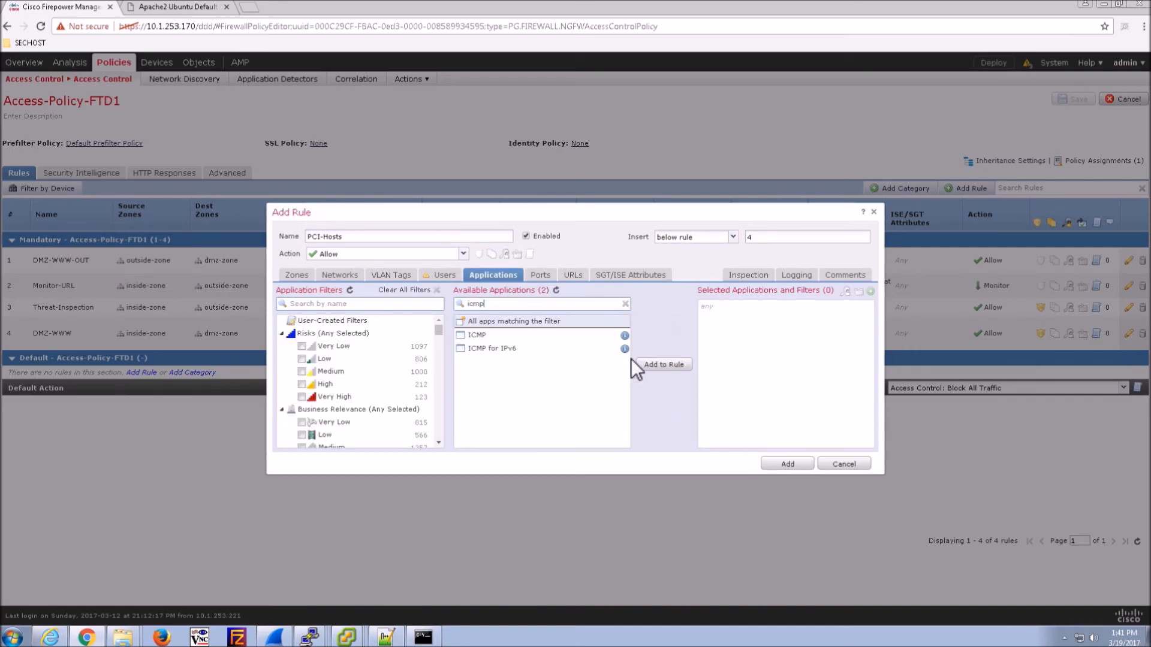
shift+click(508, 349)
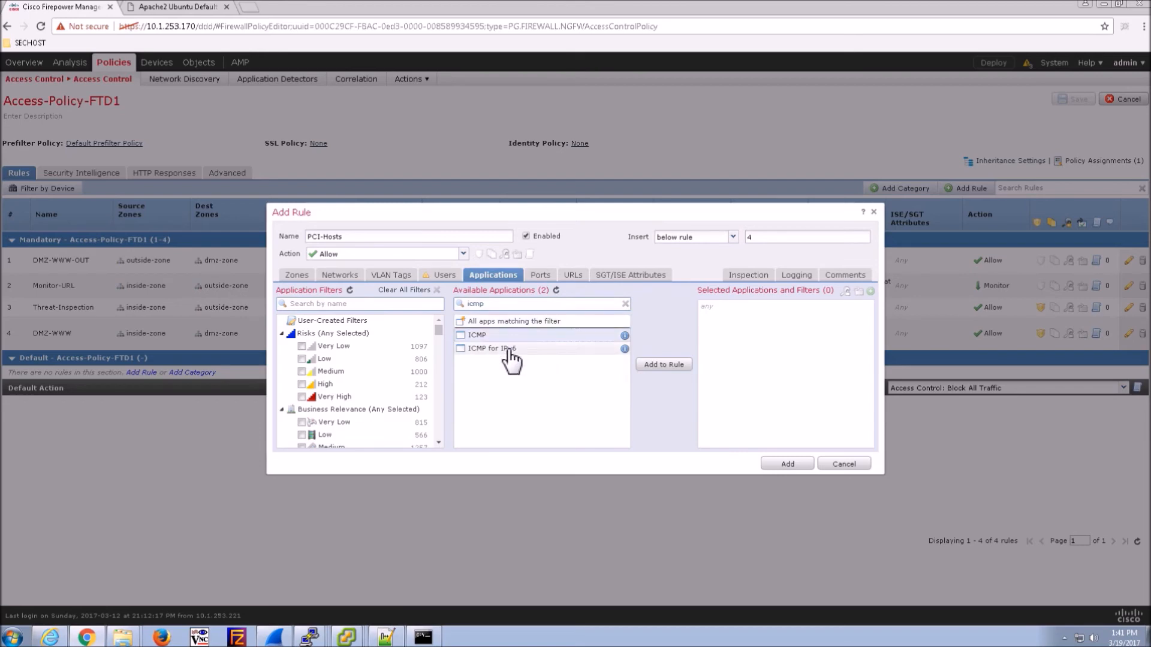
click(664, 365)
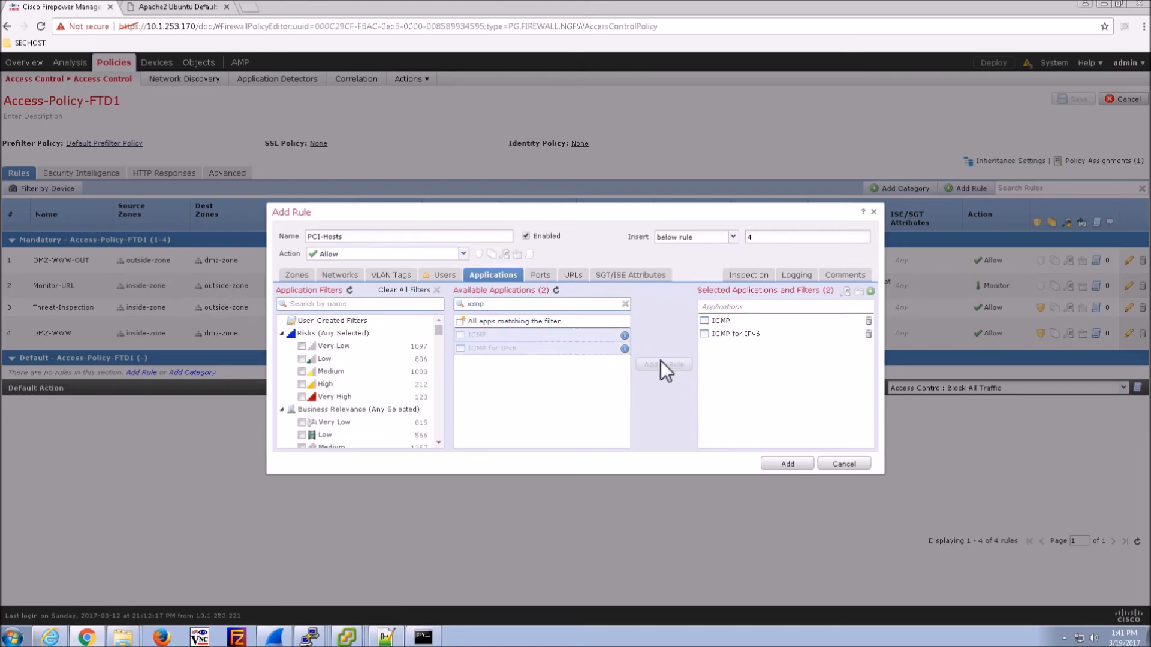
click(359, 242)
text(-ICMP-Allow)
- Log at beginning and end of connection, insert the rule above rule 1, and add it
click(799, 278)
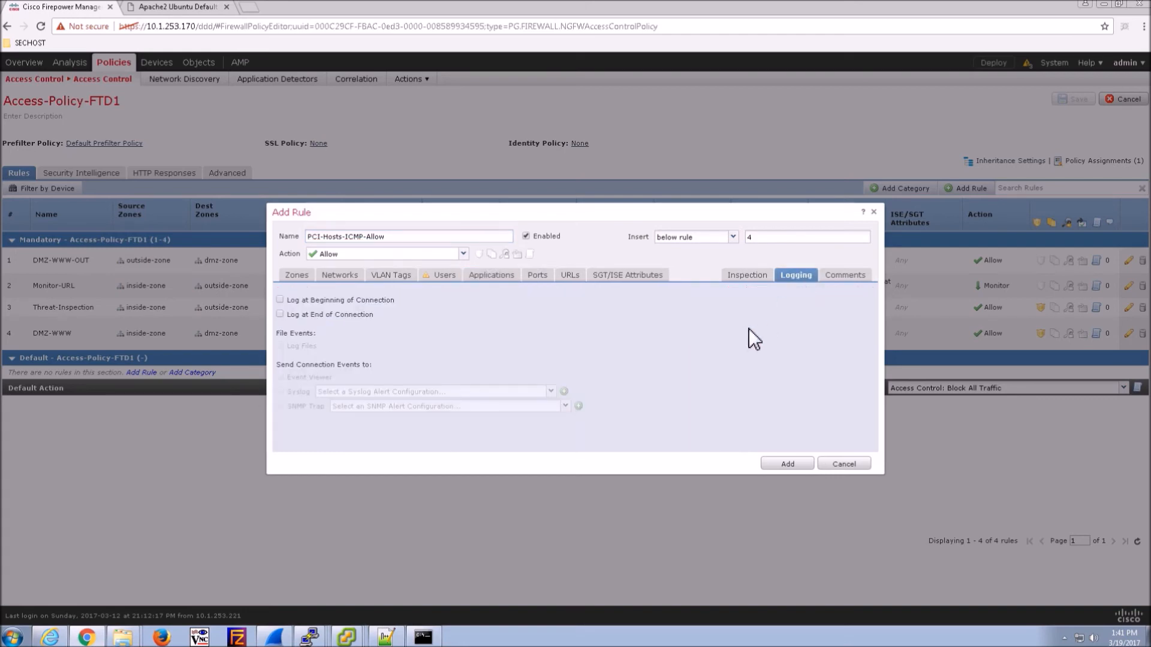
click(298, 315)
click(330, 300)
click(732, 237)
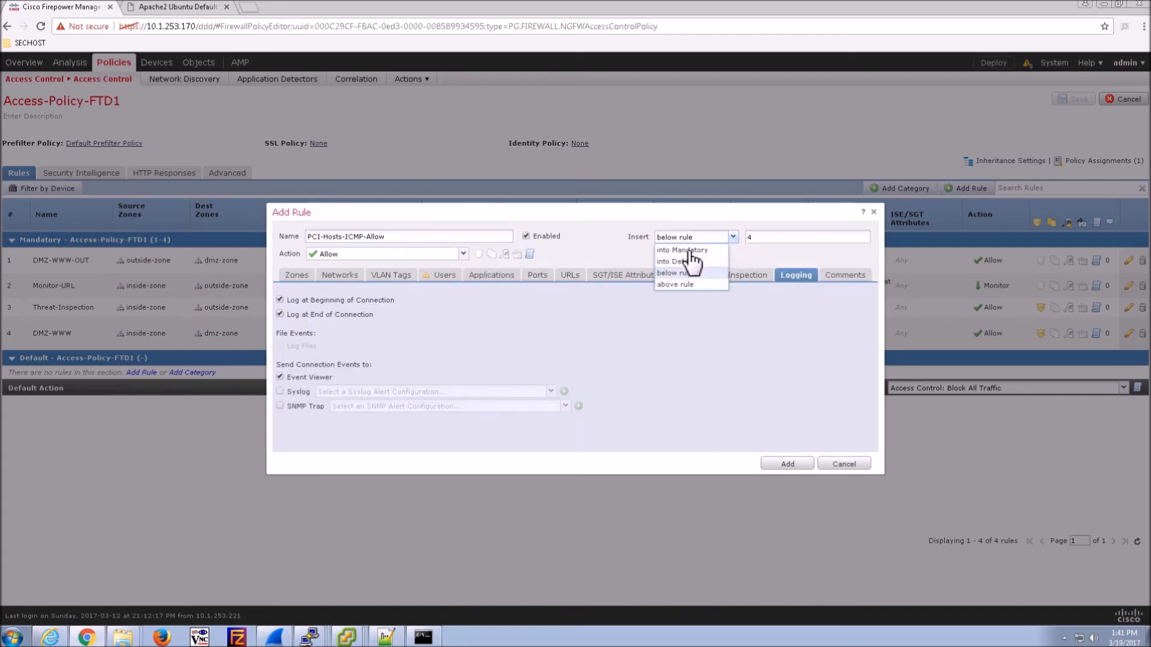
click(672, 285)
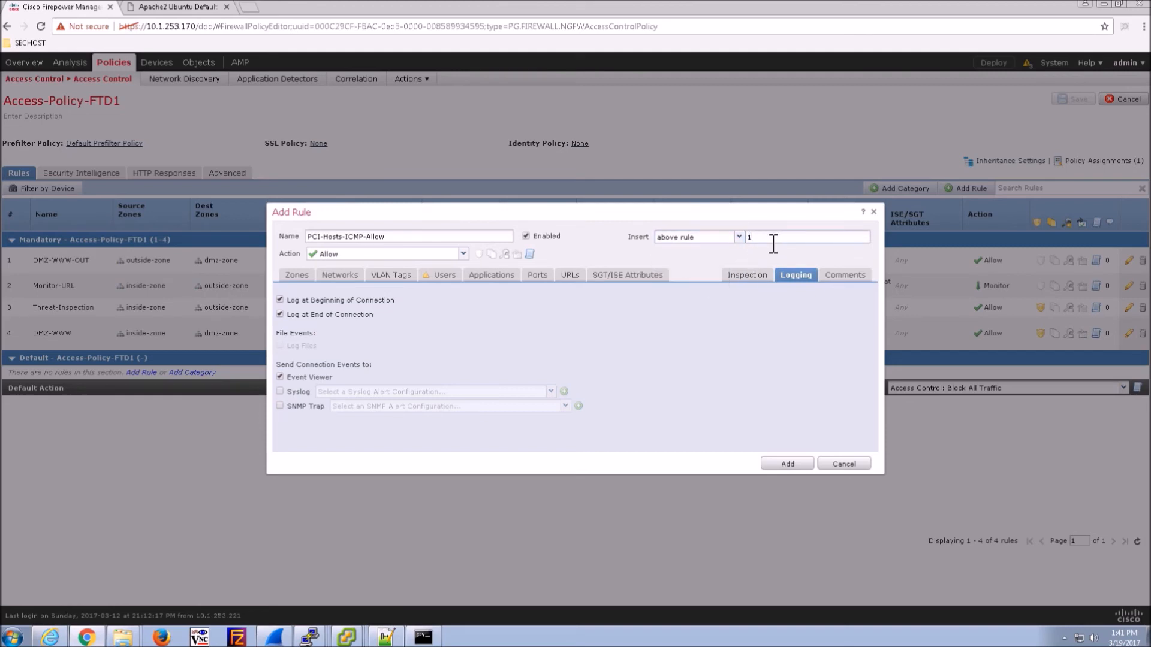
click(781, 464)
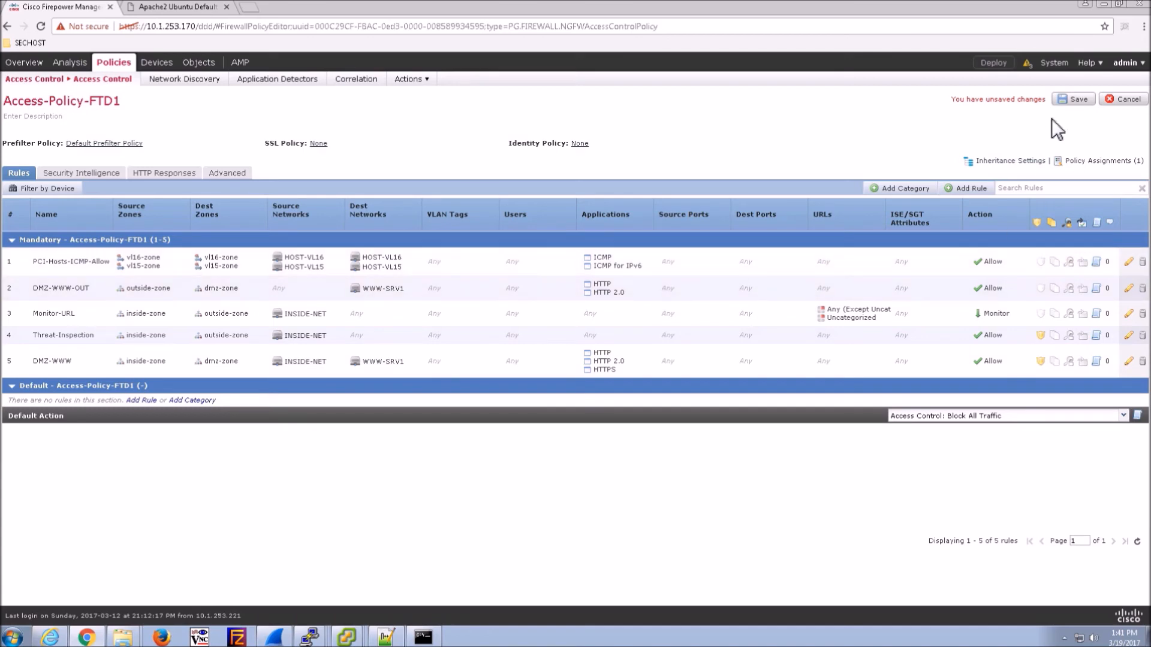
- Save Access-Policy-FTD1 and deploy the policies to the FTD-1 device
click(1074, 101)
click(993, 63)
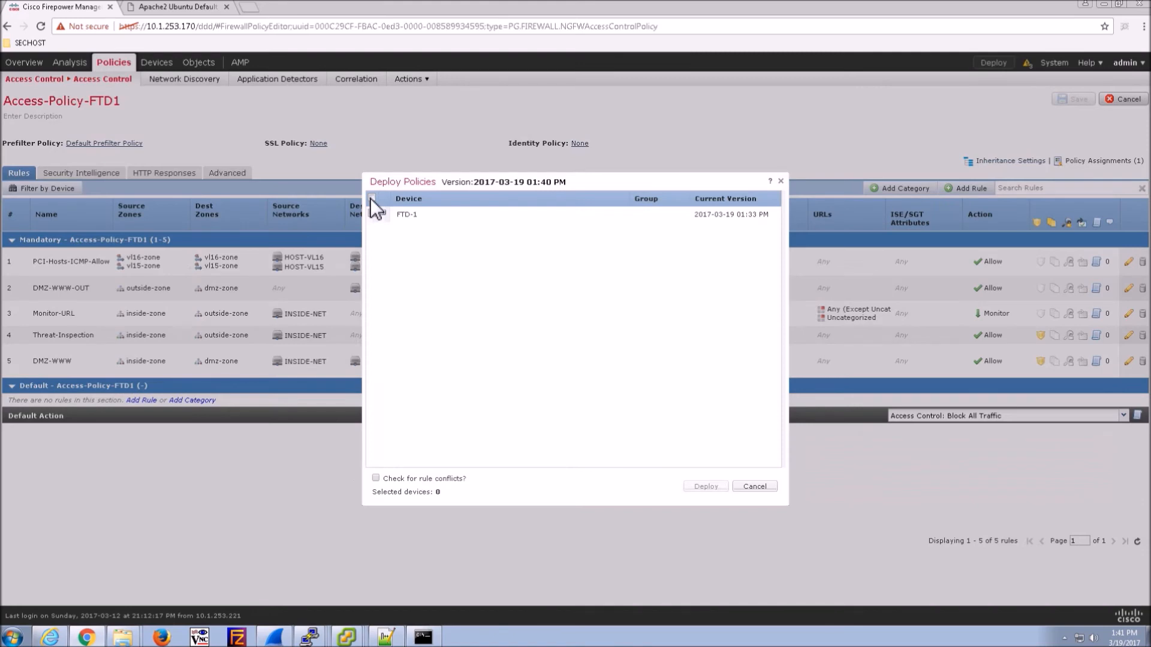
click(373, 214)
click(384, 213)
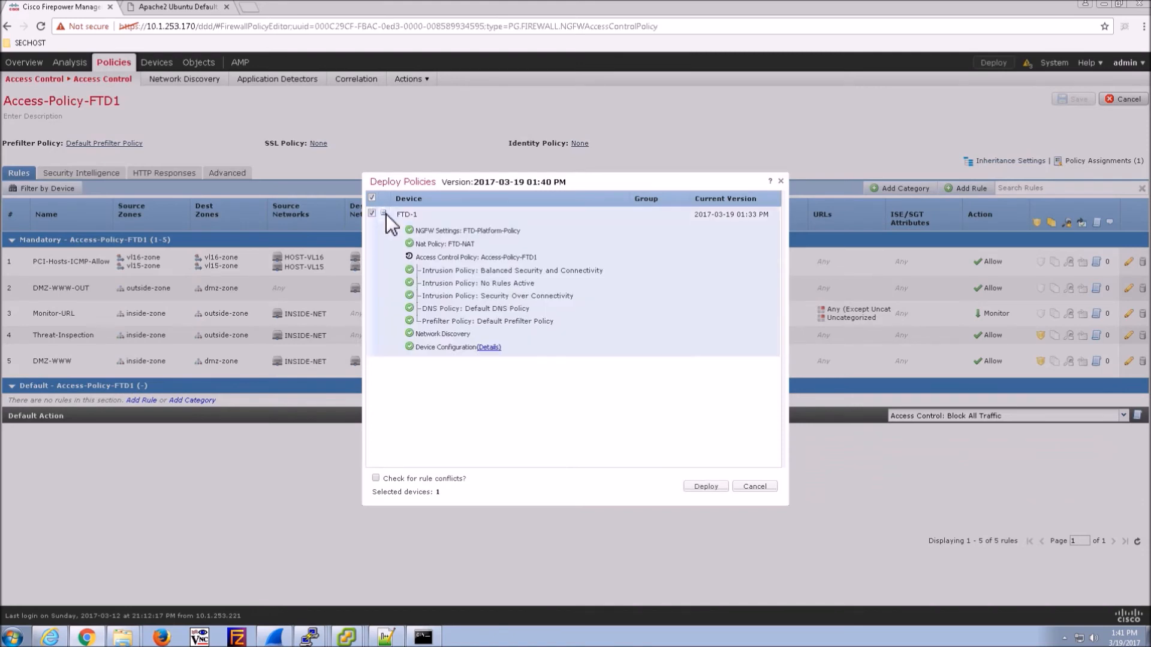
click(696, 486)
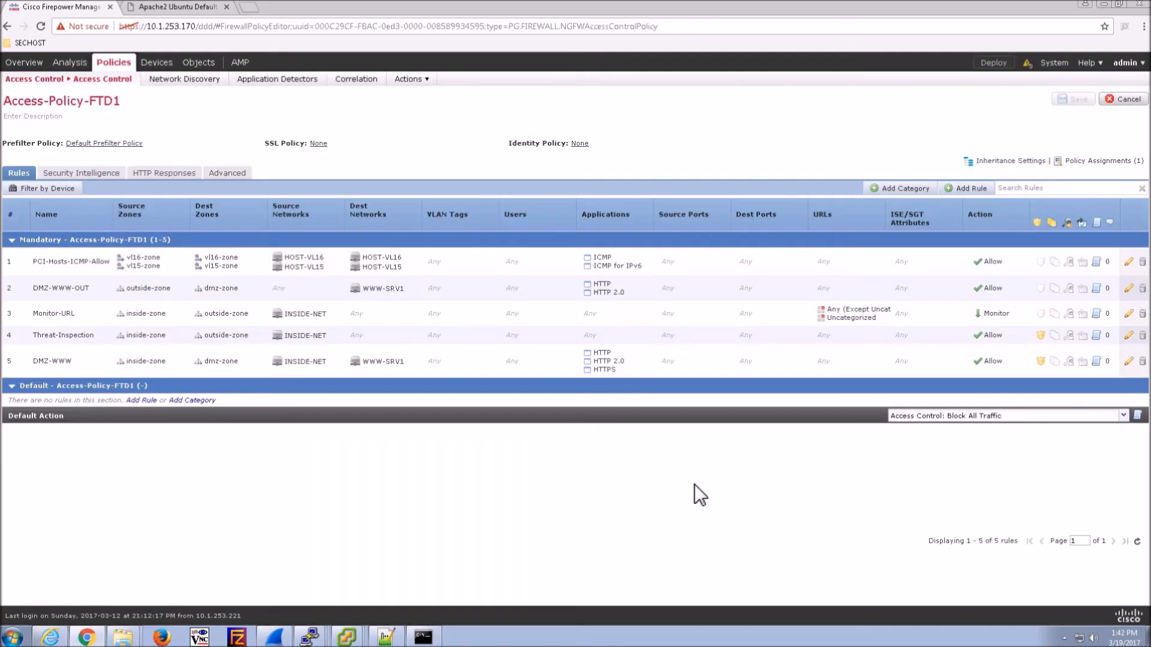
- Bring up the vHost-16 and vHost-15 consoles, moving vHost-16 lower on screen
click(338, 610)
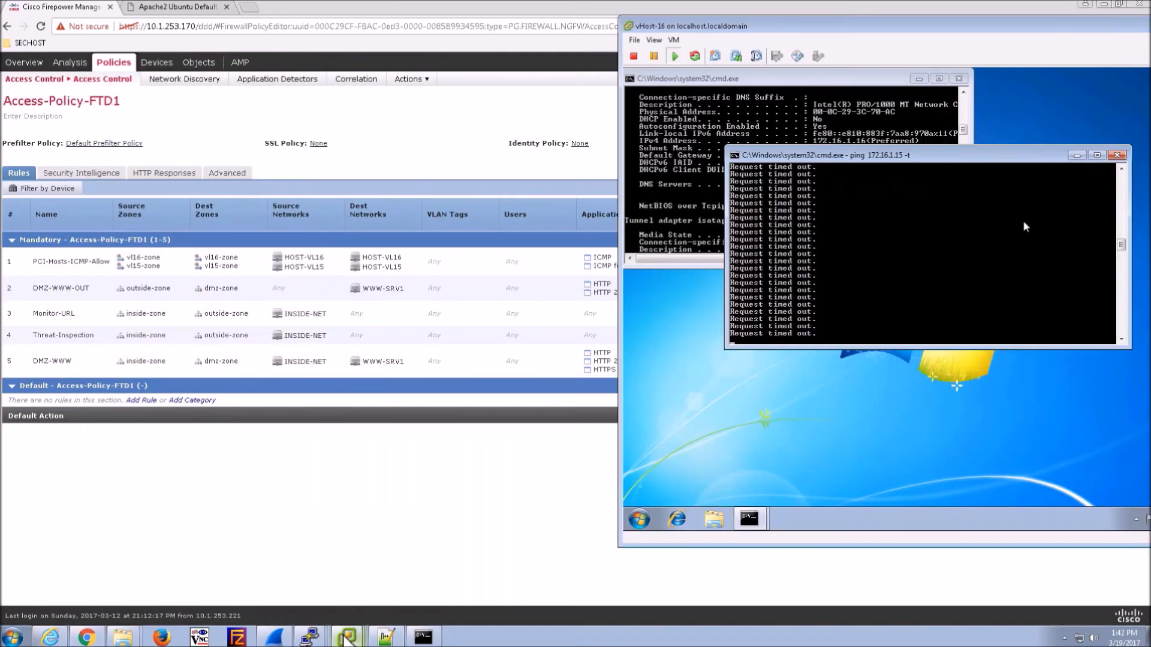
click(336, 590)
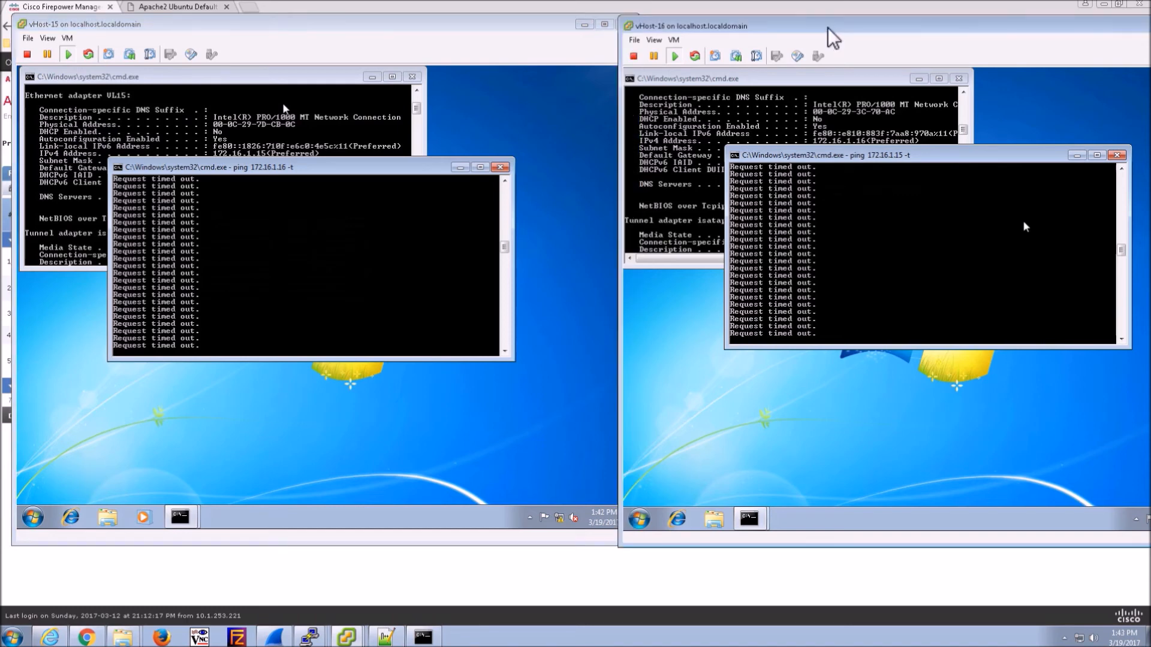
drag(828, 27, 779, 149)
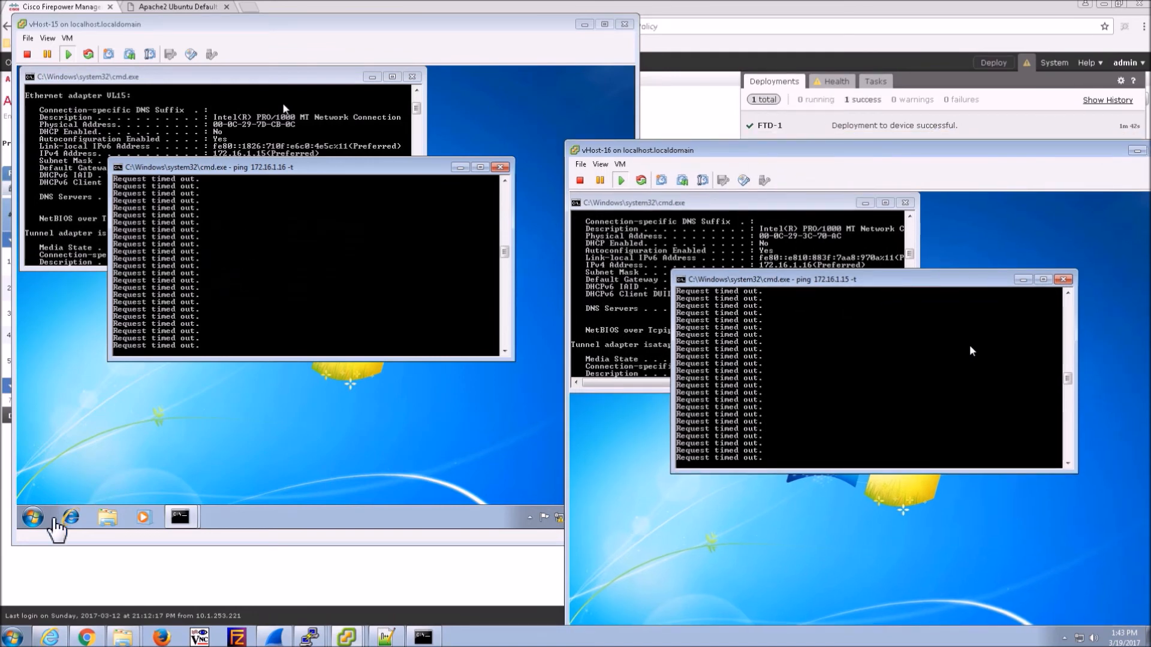
- On vHost-15, turn off Windows Firewall for home/work and public networks
click(32, 519)
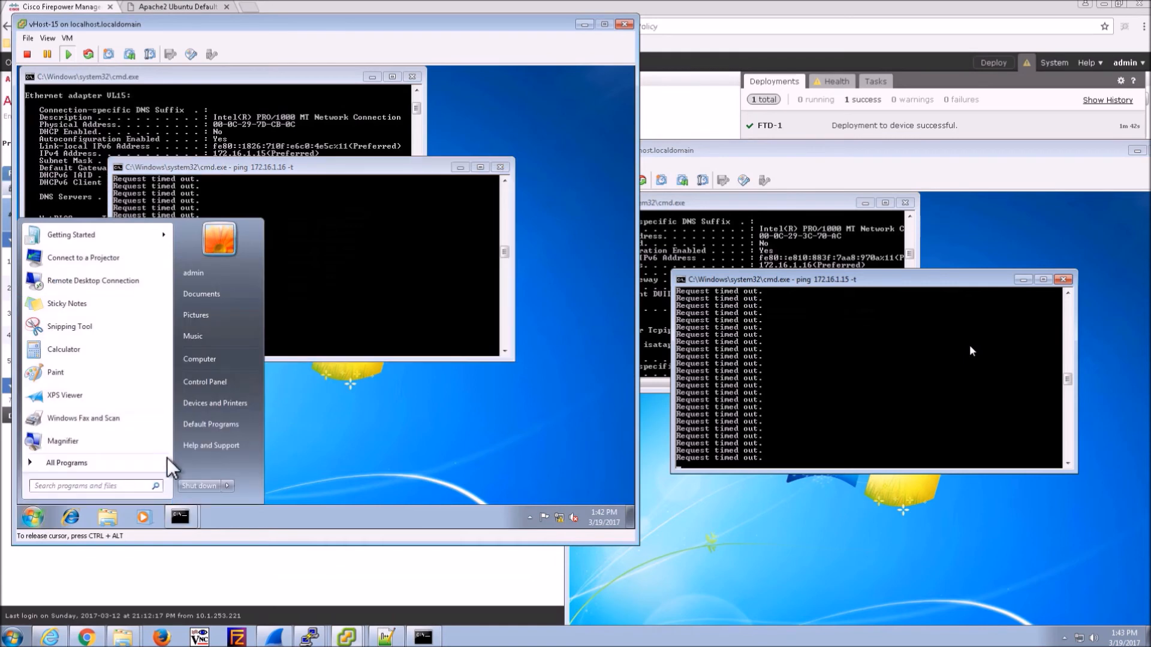
click(205, 382)
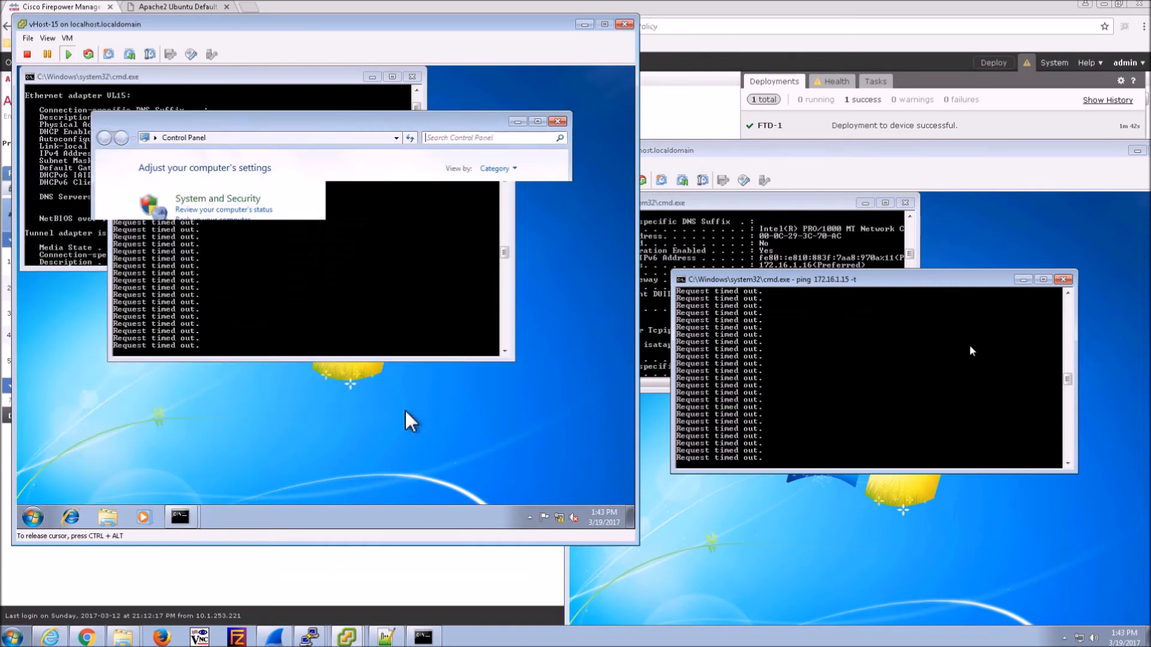
click(219, 204)
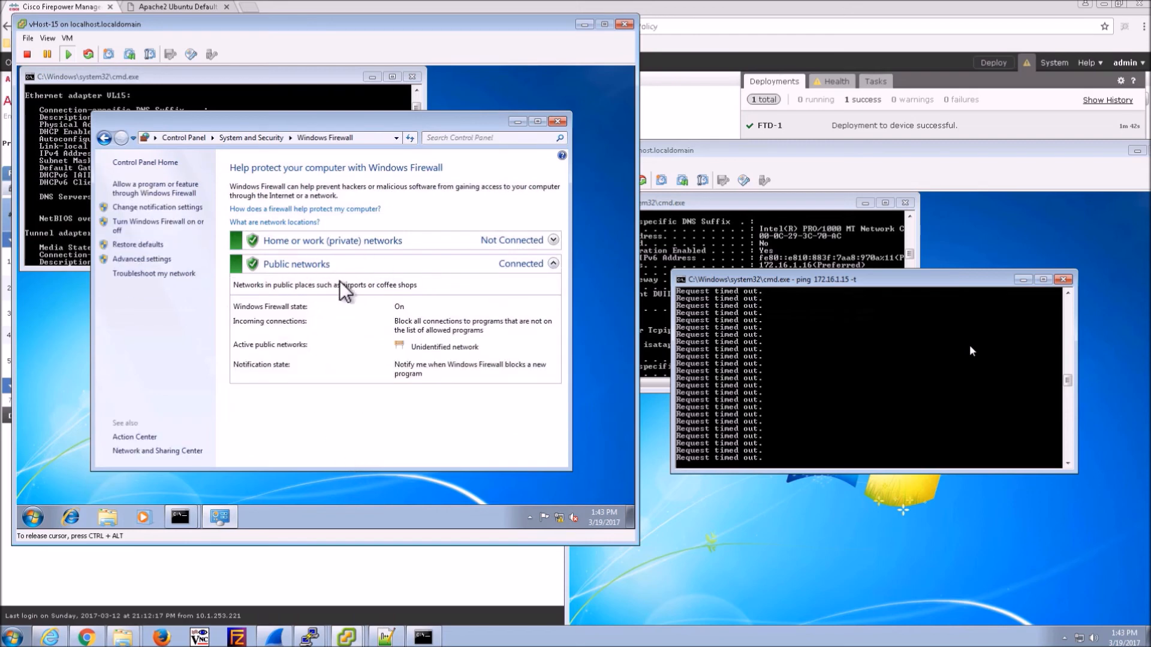
click(135, 224)
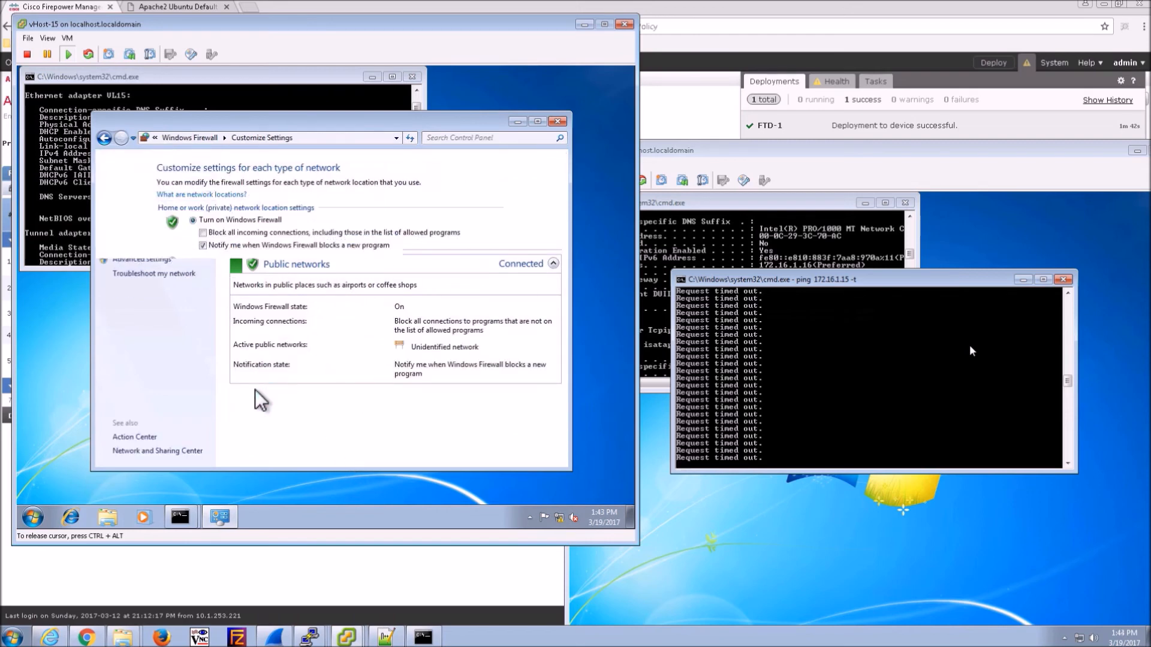
click(193, 262)
click(193, 334)
click(432, 454)
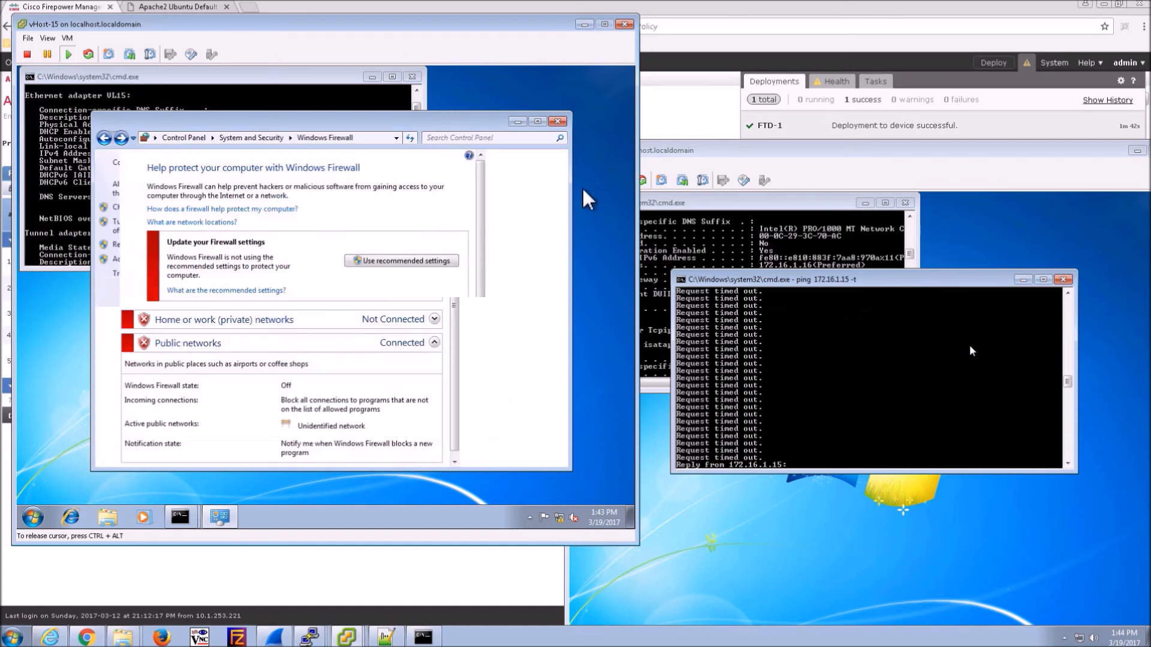
click(558, 122)
click(749, 606)
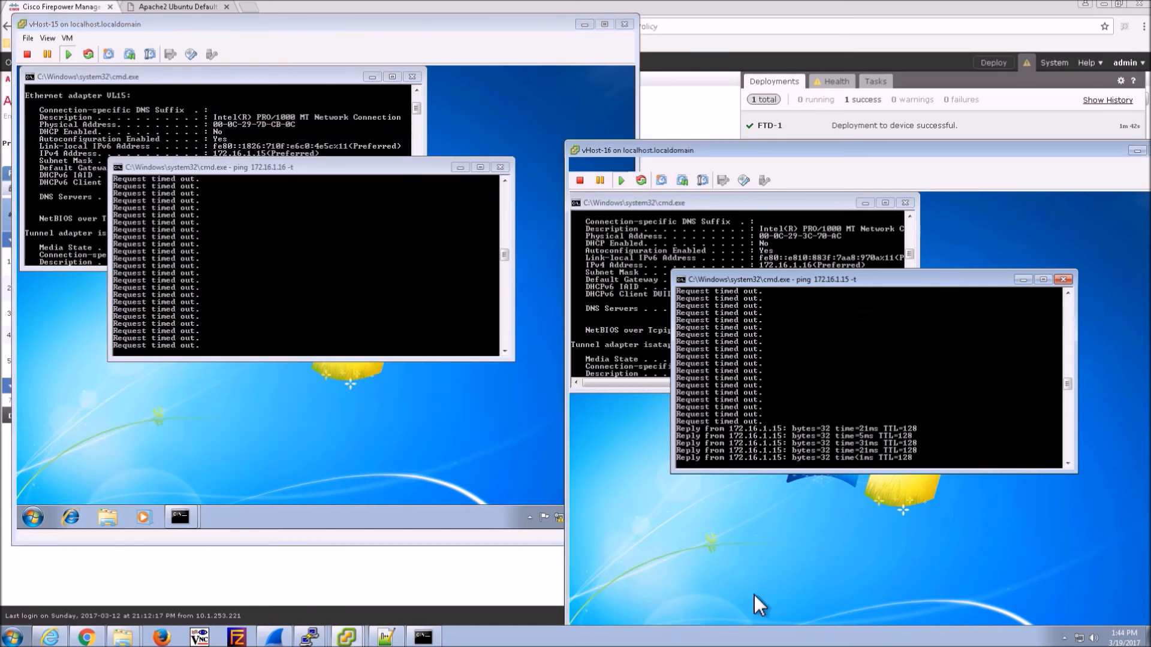
- On vHost-16, turn off Windows Firewall for home/work and public networks
drag(769, 157, 724, 60)
click(542, 547)
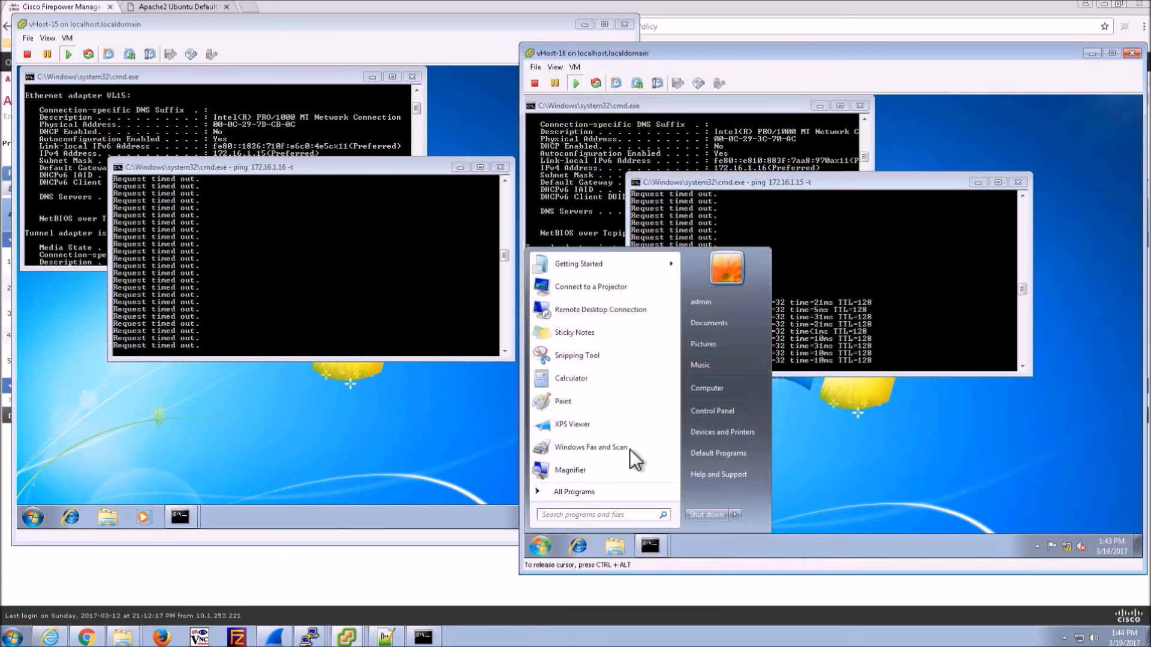
click(708, 412)
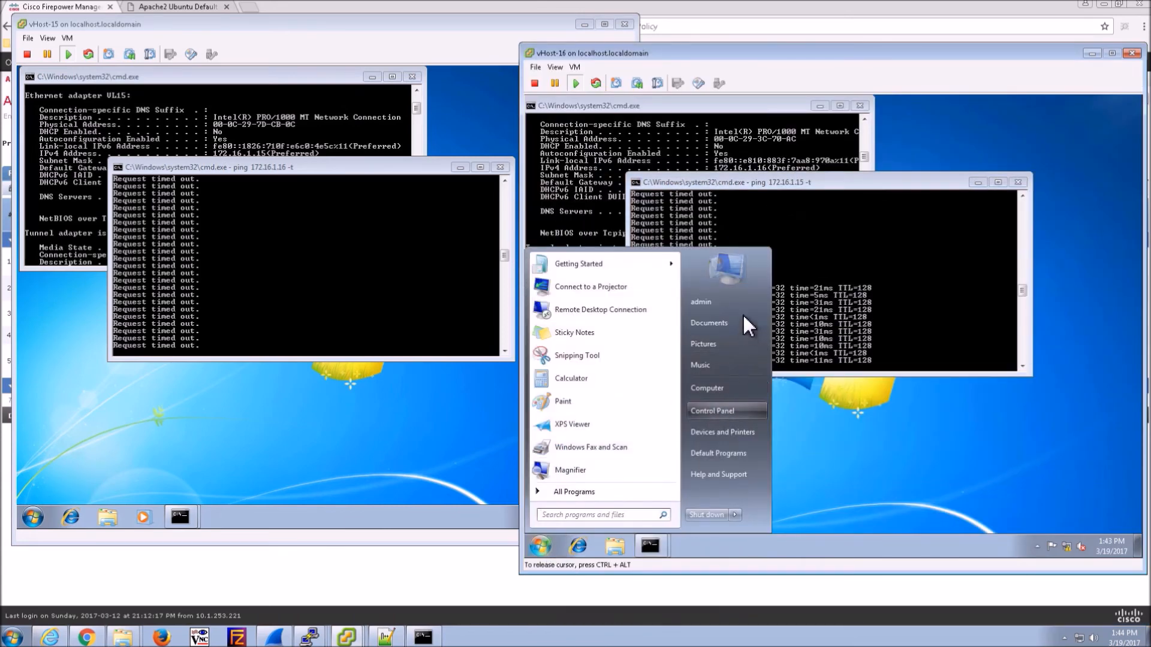
click(707, 227)
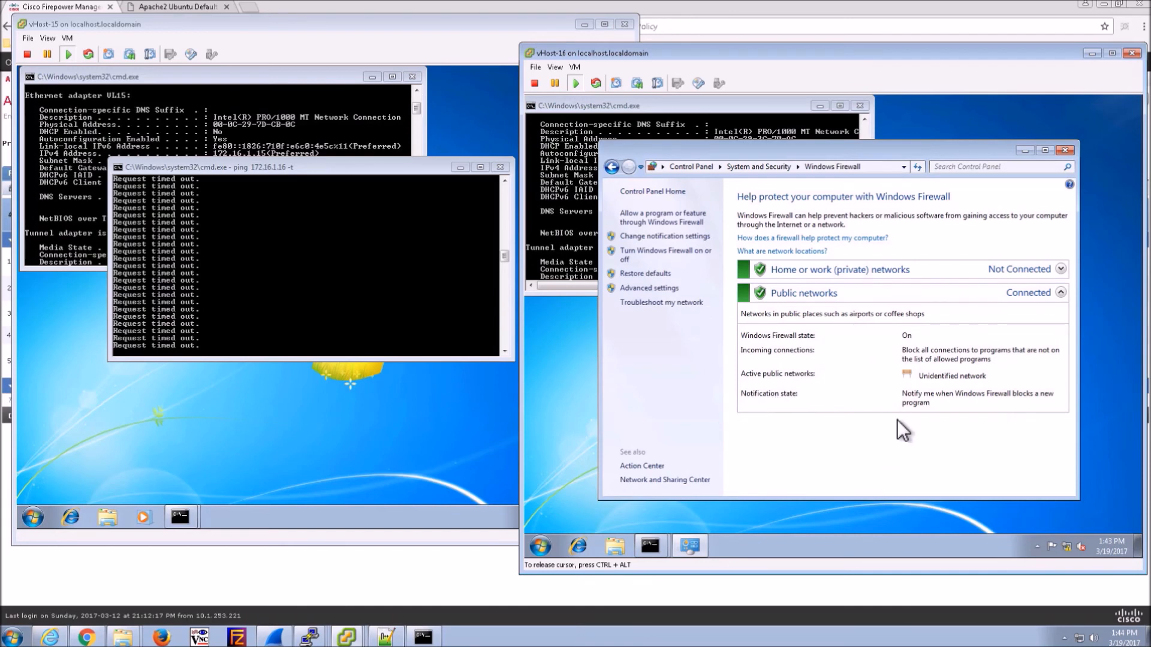
click(648, 252)
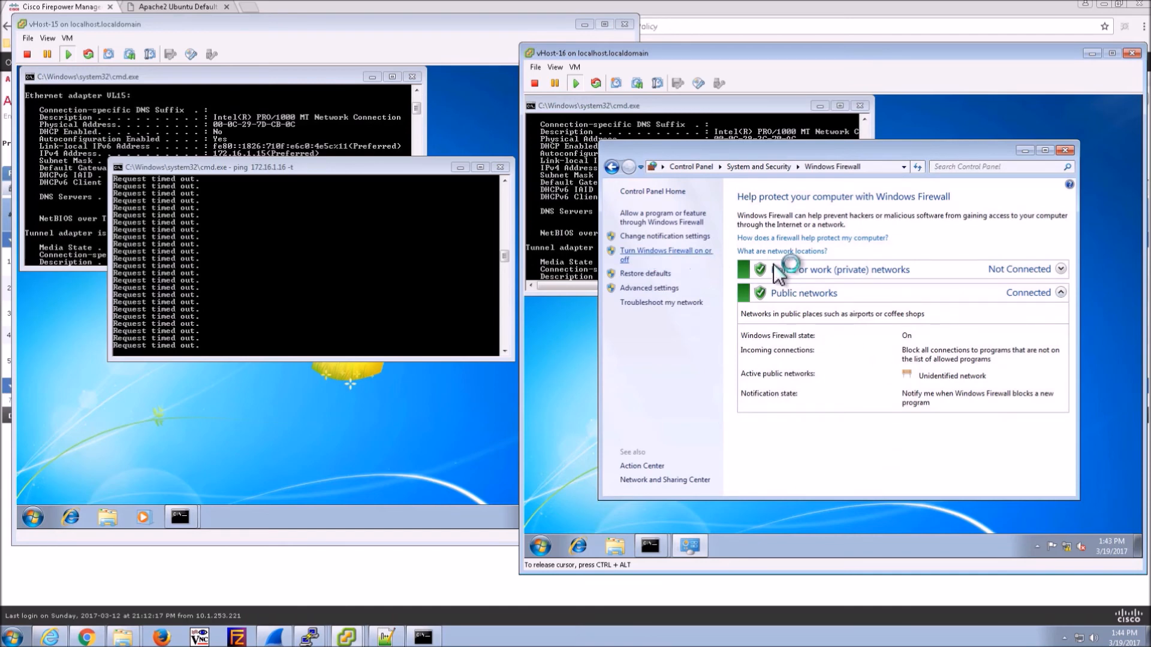
click(702, 291)
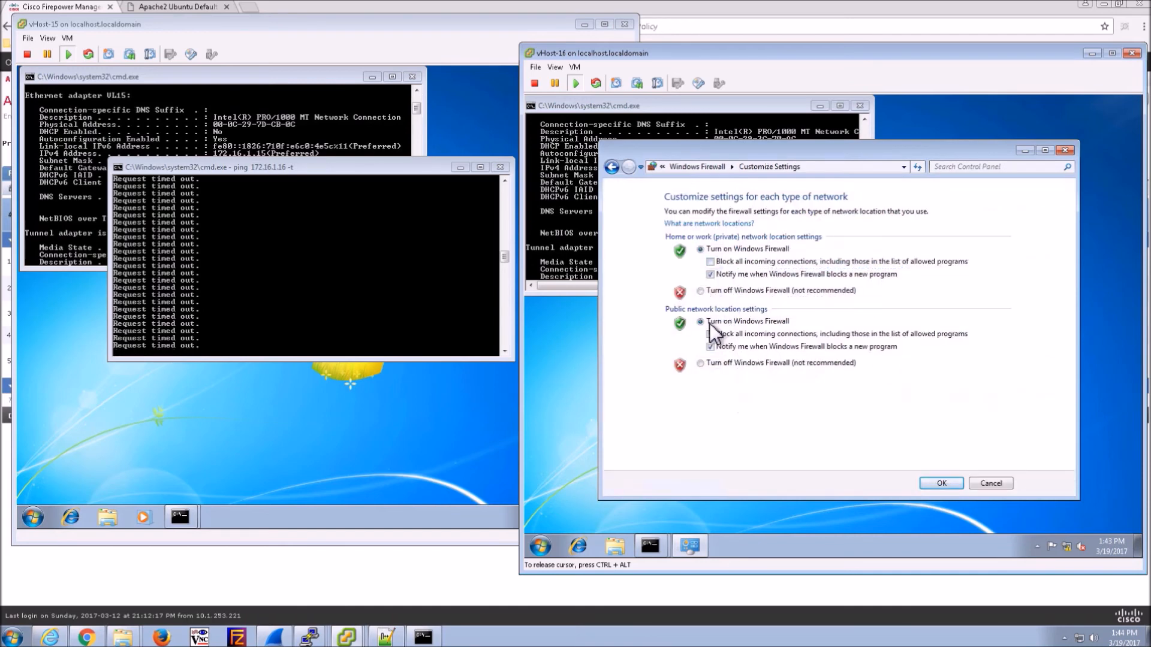
click(701, 364)
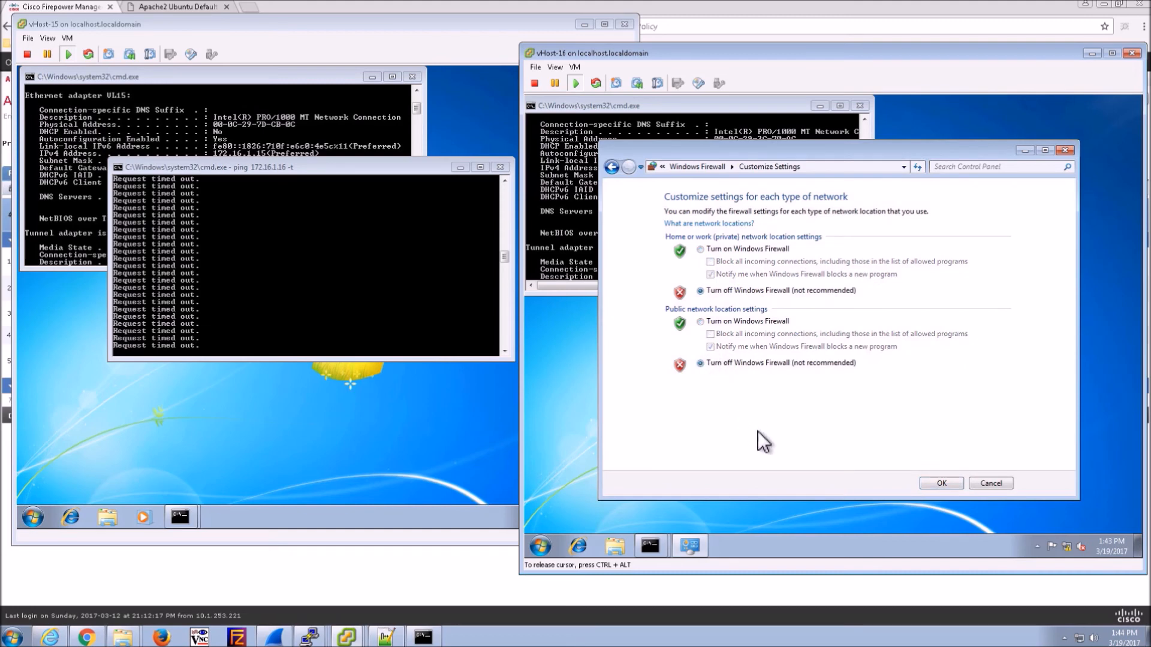
click(940, 483)
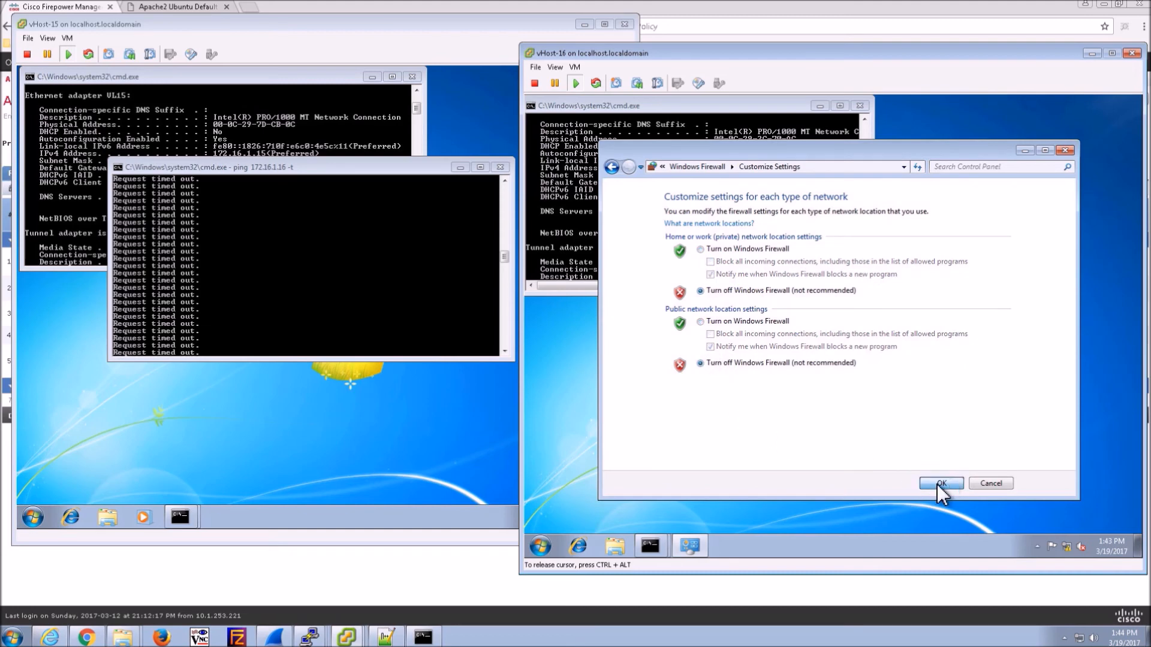
click(1065, 151)
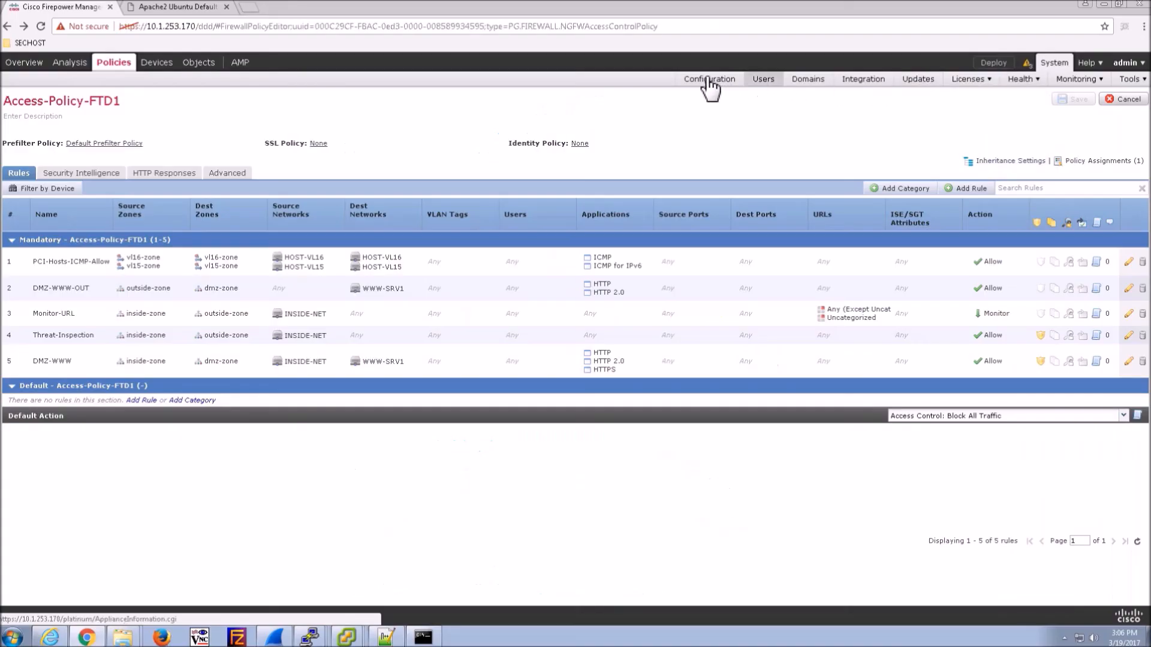
- Start a new realm named CiscoAD with AD primary domain cisco.new
click(863, 83)
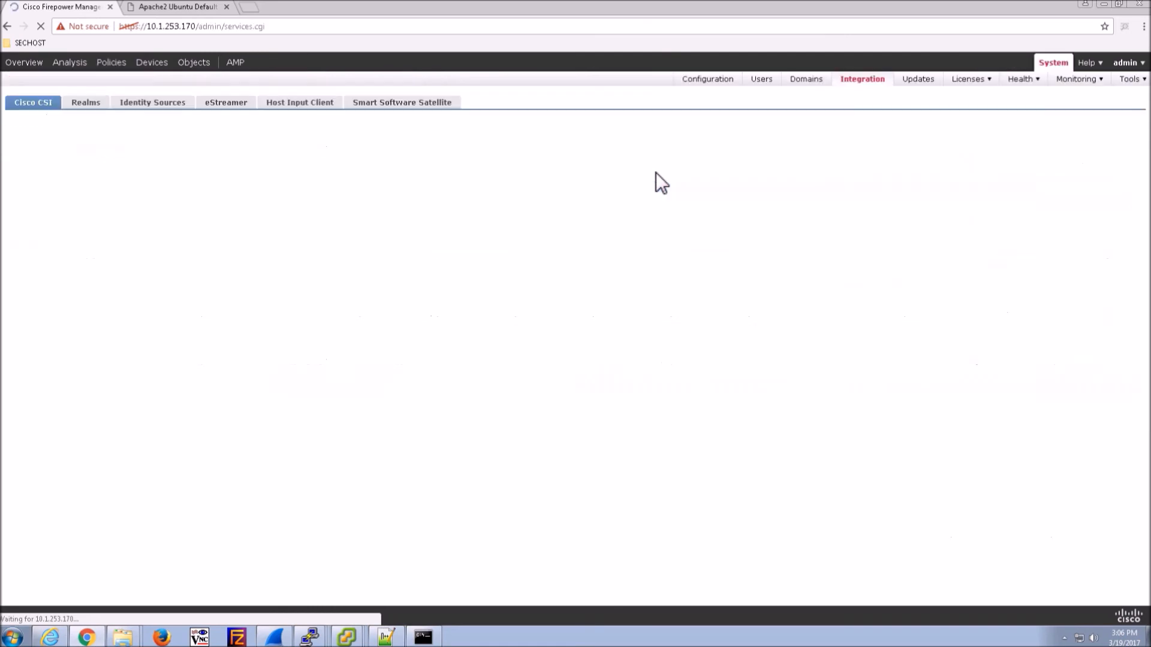
click(95, 107)
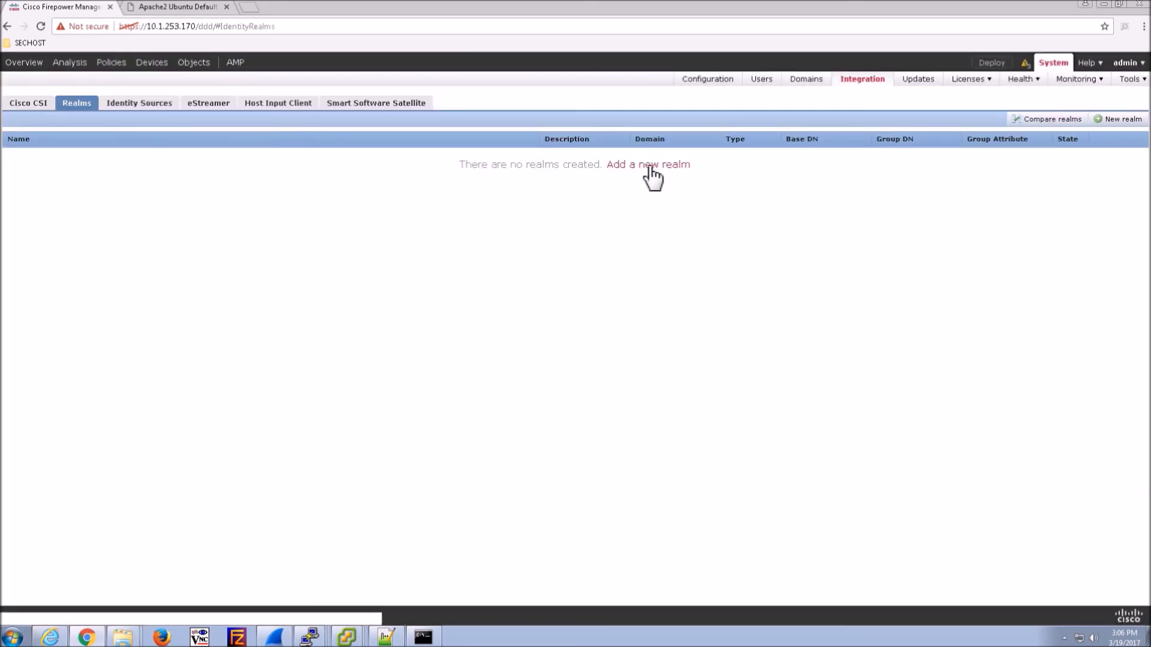
click(652, 165)
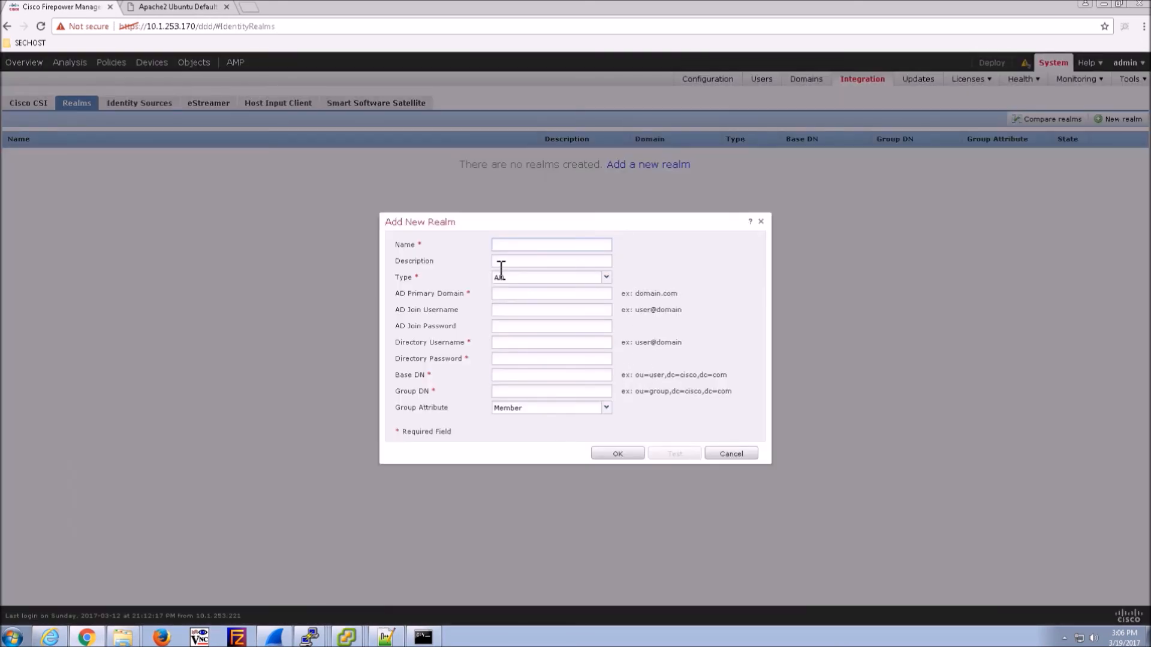
text(CiscoAD)
key(Tab)
key(Tab)
key(Tab)
text(cisco.new)
- Enter the administrator join and directory credentials and Base DN dc=cisco,dc=new
key(Tab)
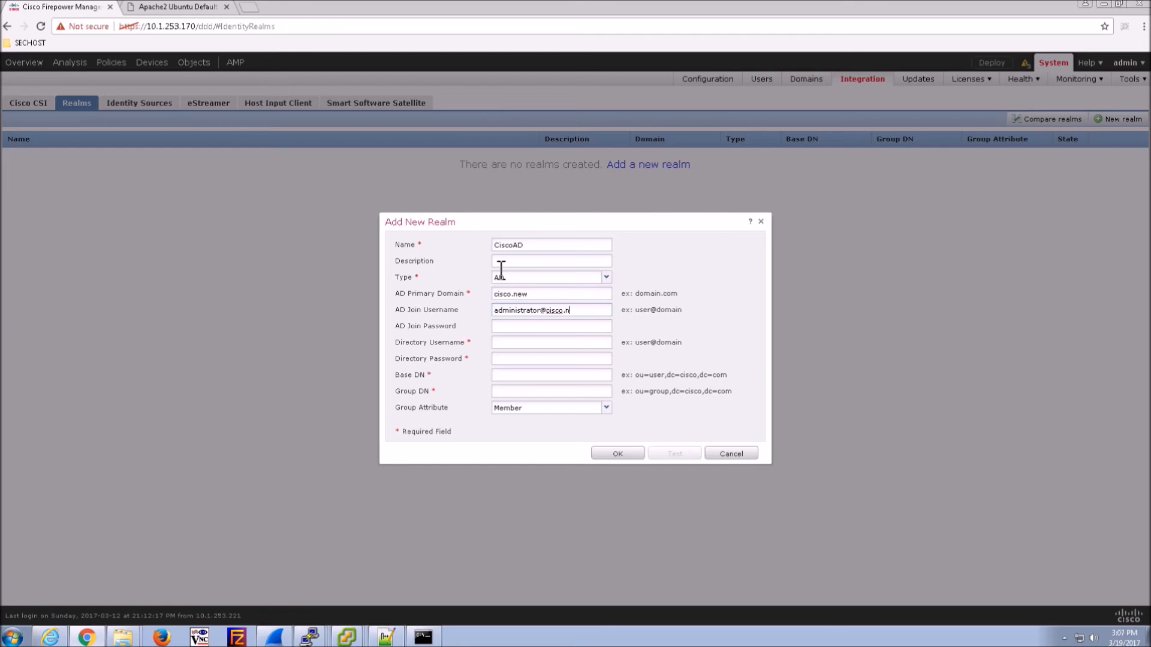
key(shift+Left)
key(shift+Left)
key(shift+Left)
key(shift+Left)
key(shift+Left)
key(shift+Left)
key(shift+Left)
key(shift+Left)
key(shift+Left)
key(shift+Left)
key(shift+Left)
key(shift+Left)
key(shift+Left)
key(shift+Left)
key(shift+Left)
key(shift+Left)
key(shift+Left)
key(shift+Left)
key(shift+Left)
key(shift+Left)
key(ctrl+c)
key(Tab)
text(••••••••••)
key(Tab)
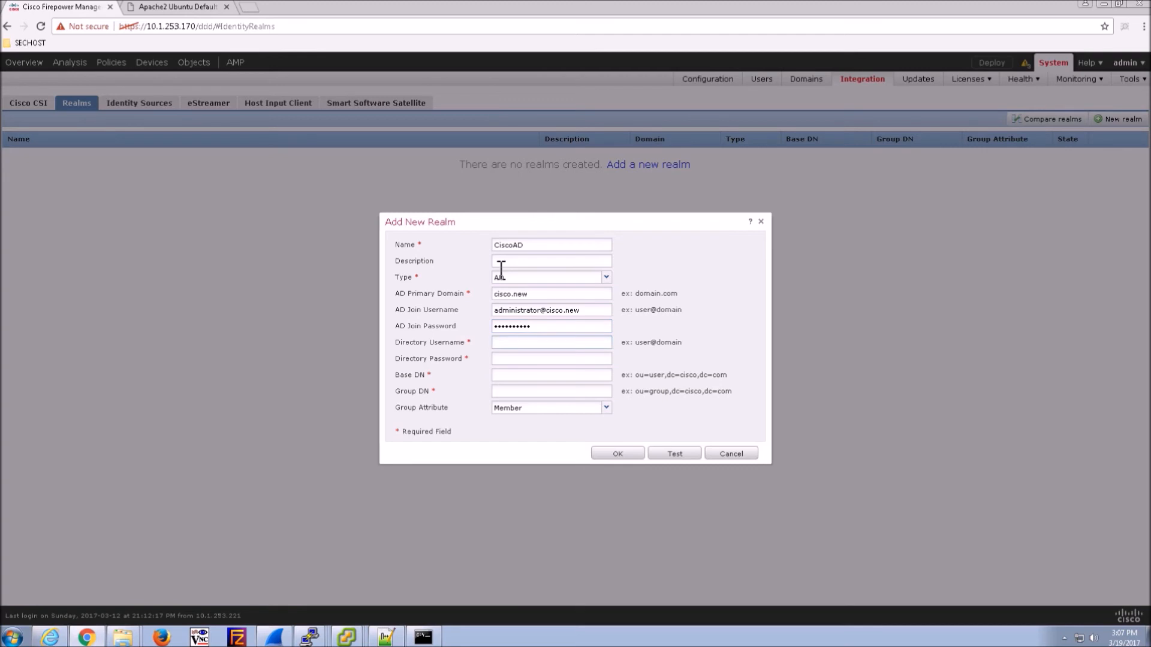
key(ctrl+v)
text(••••••••••)
key(Tab)
text(dc=cisco,dc=new)
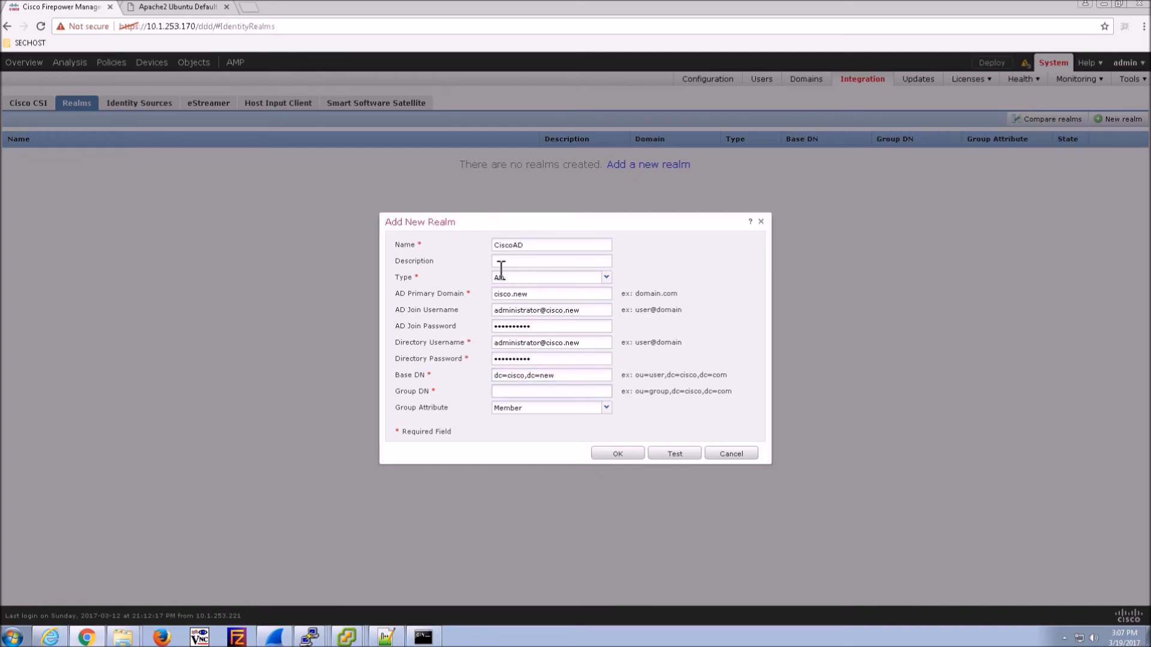
text(dc=cisco,dc=new)
- Create the CiscoAD realm and review its Realm Configuration settings
click(621, 455)
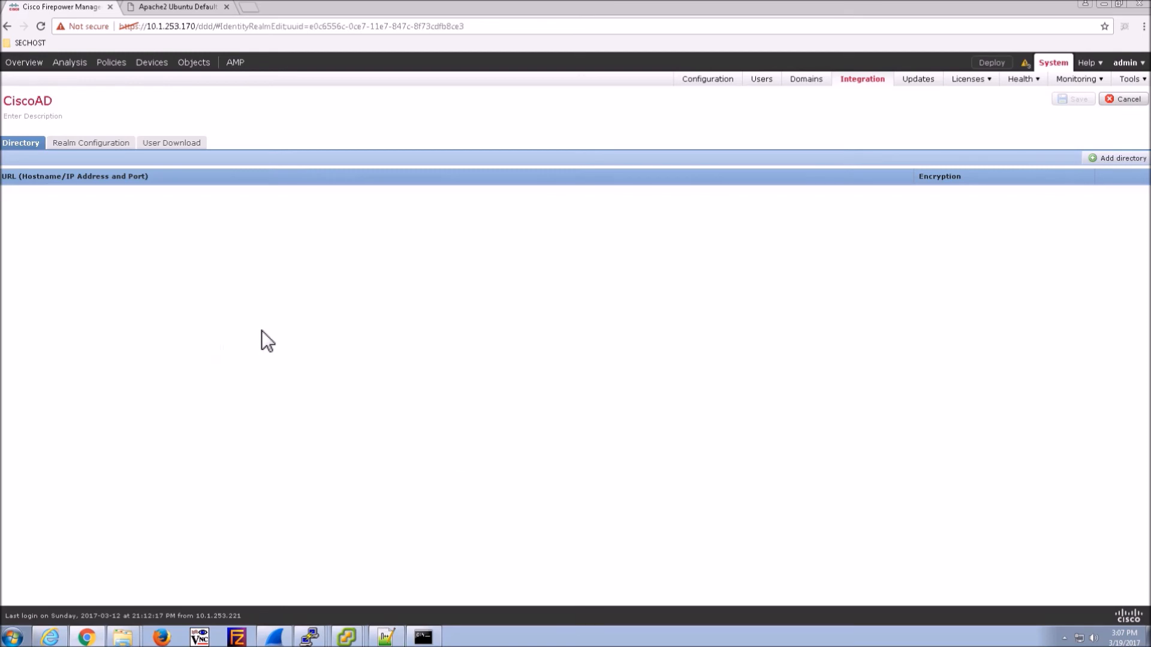
click(82, 142)
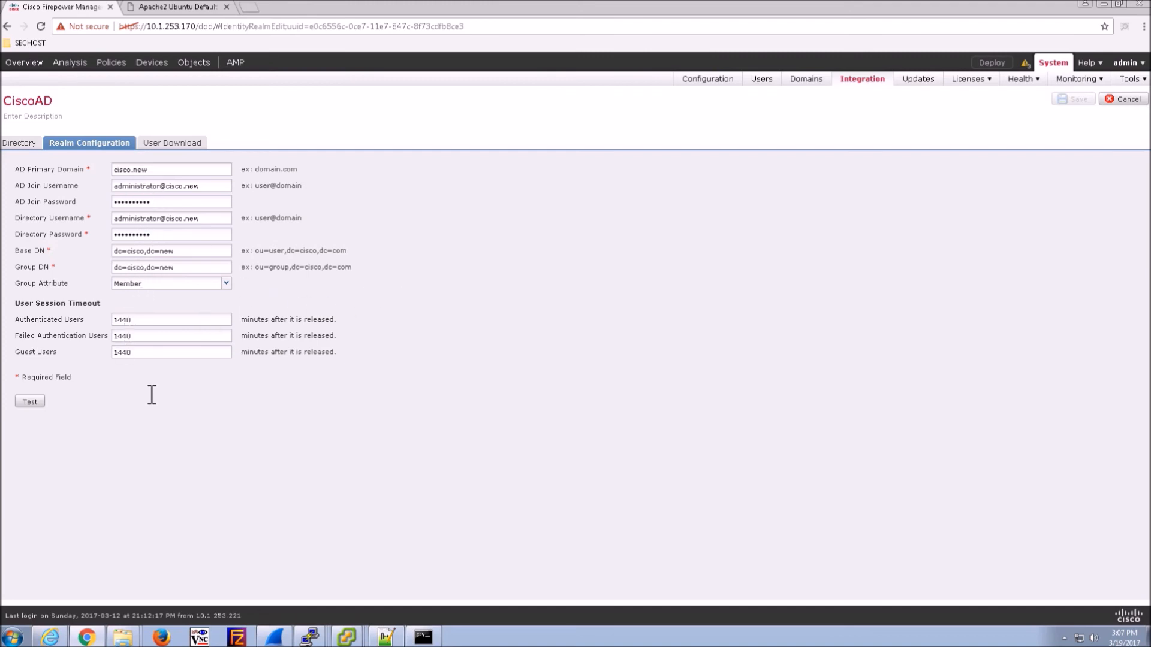
- Add directory server 10.1.253.172 on port 389, test the connection, and save the entry
click(21, 146)
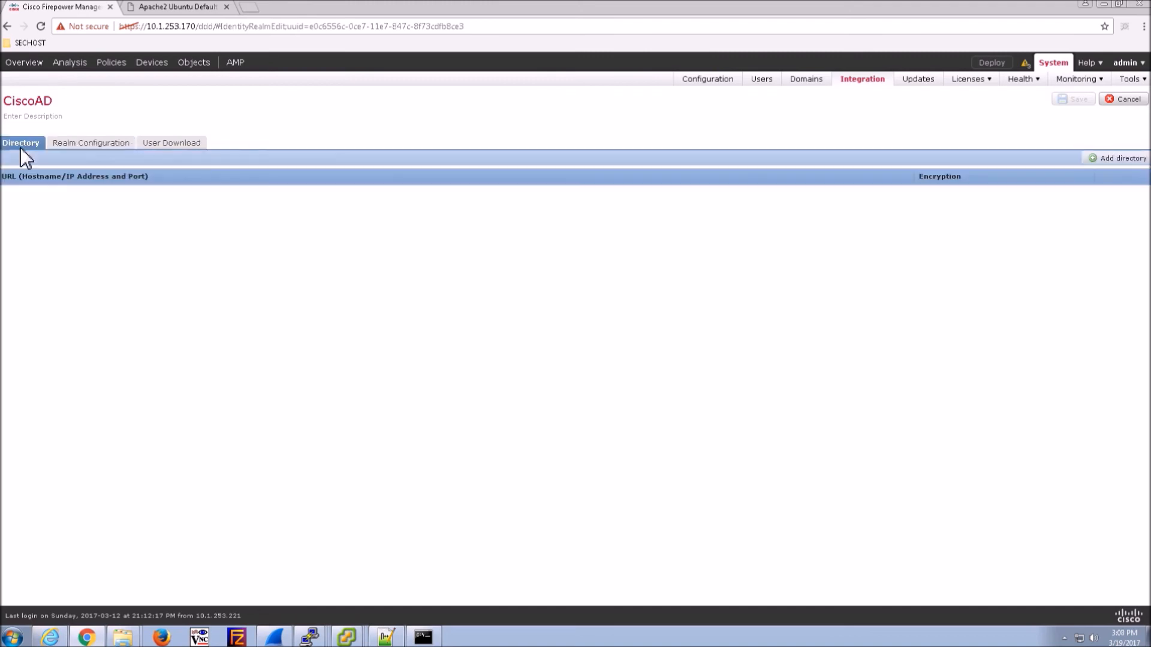
click(1130, 159)
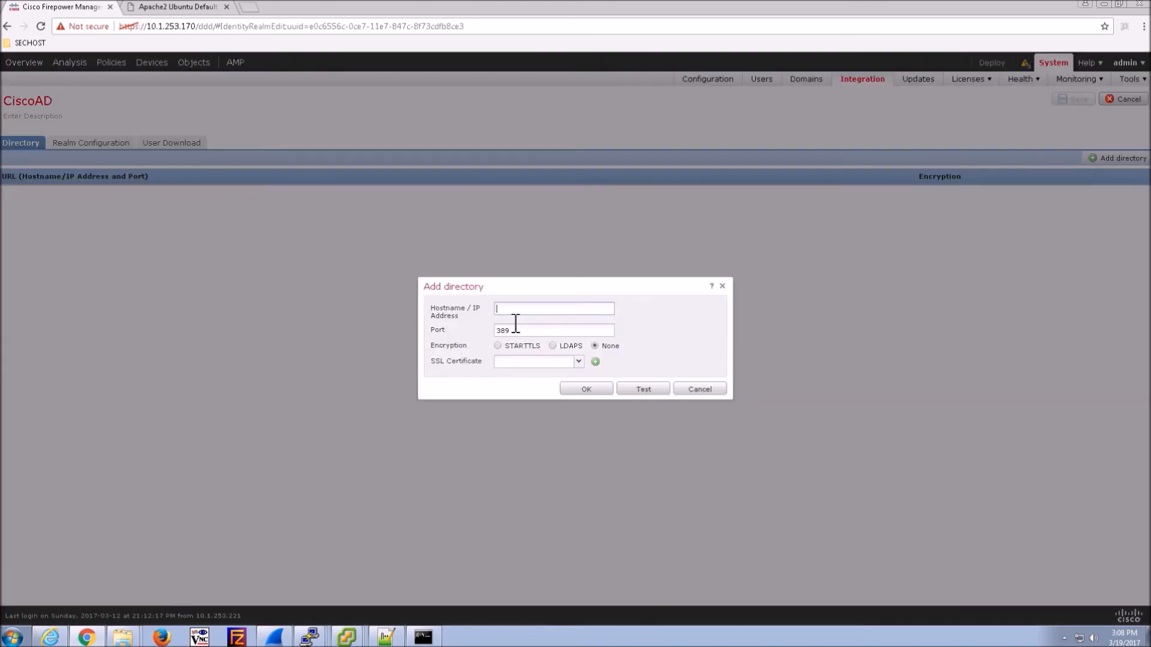
text(10.1.253.172)
click(652, 390)
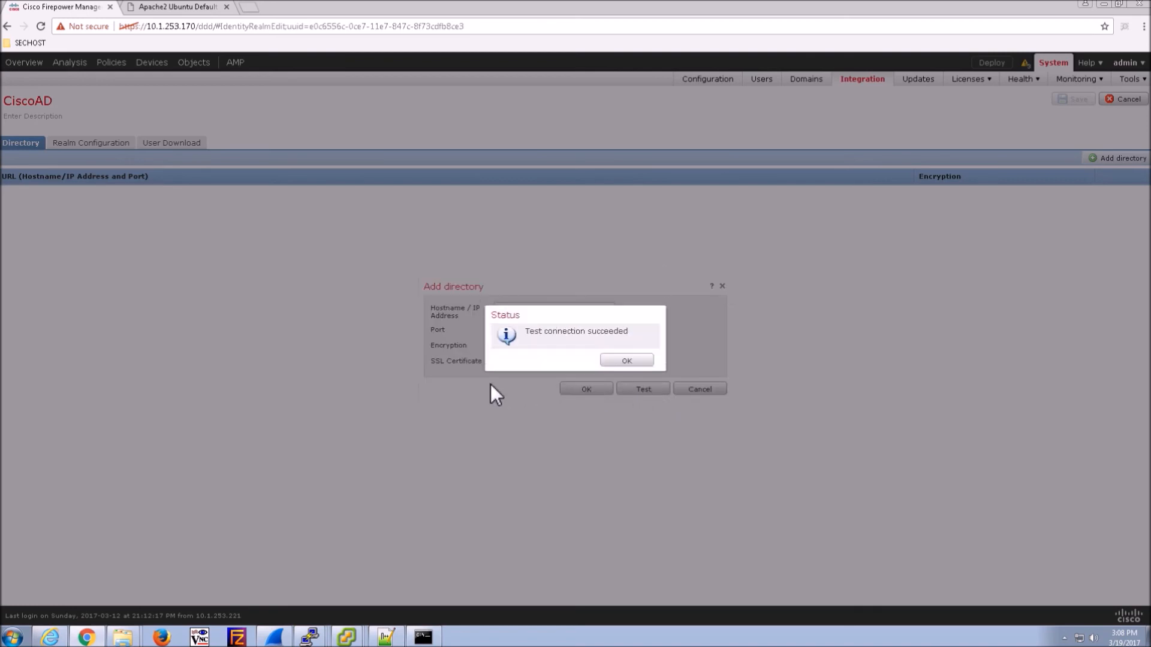
click(627, 361)
click(567, 391)
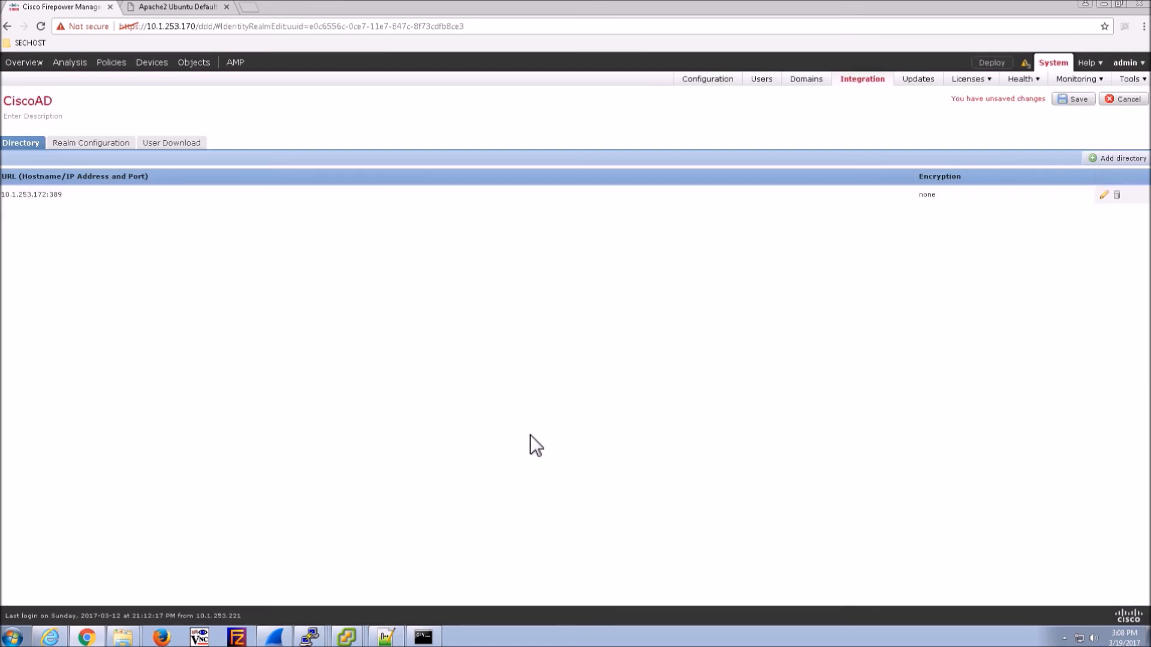
- Enable downloading users and groups and include the HR group
click(180, 147)
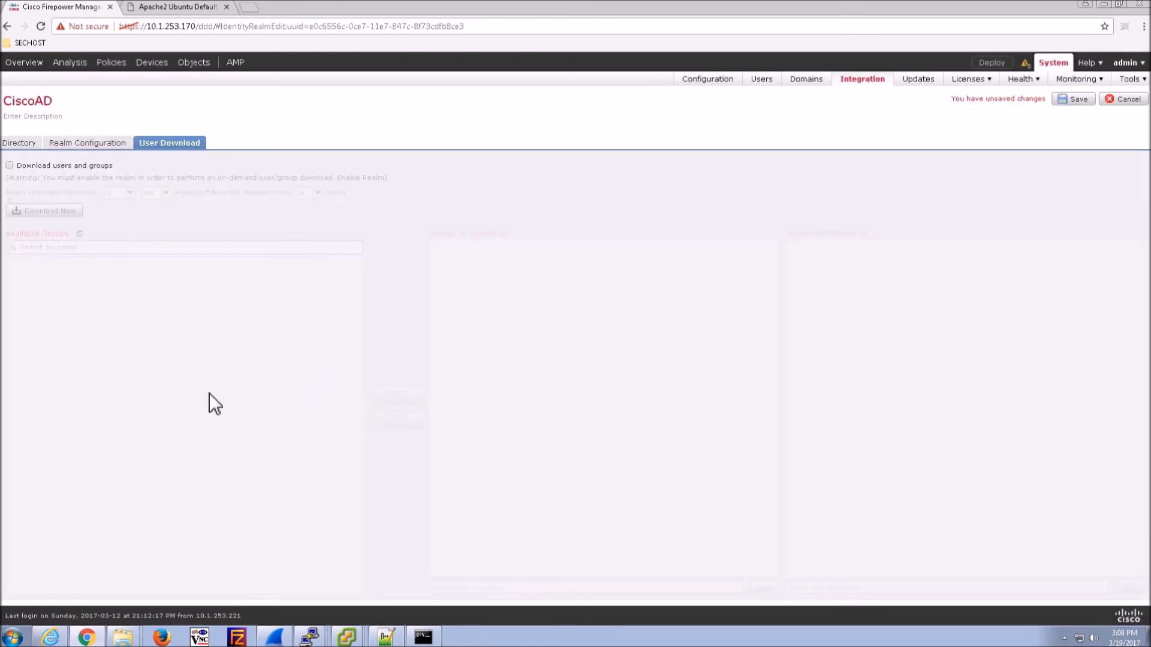
click(9, 166)
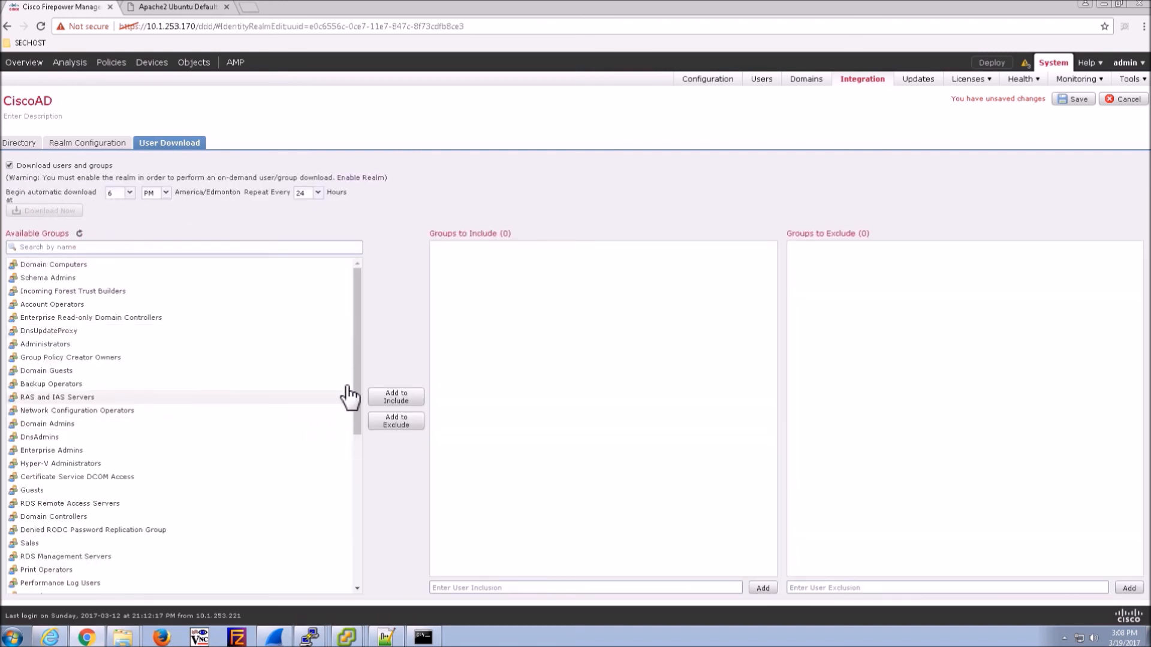
drag(354, 395, 351, 572)
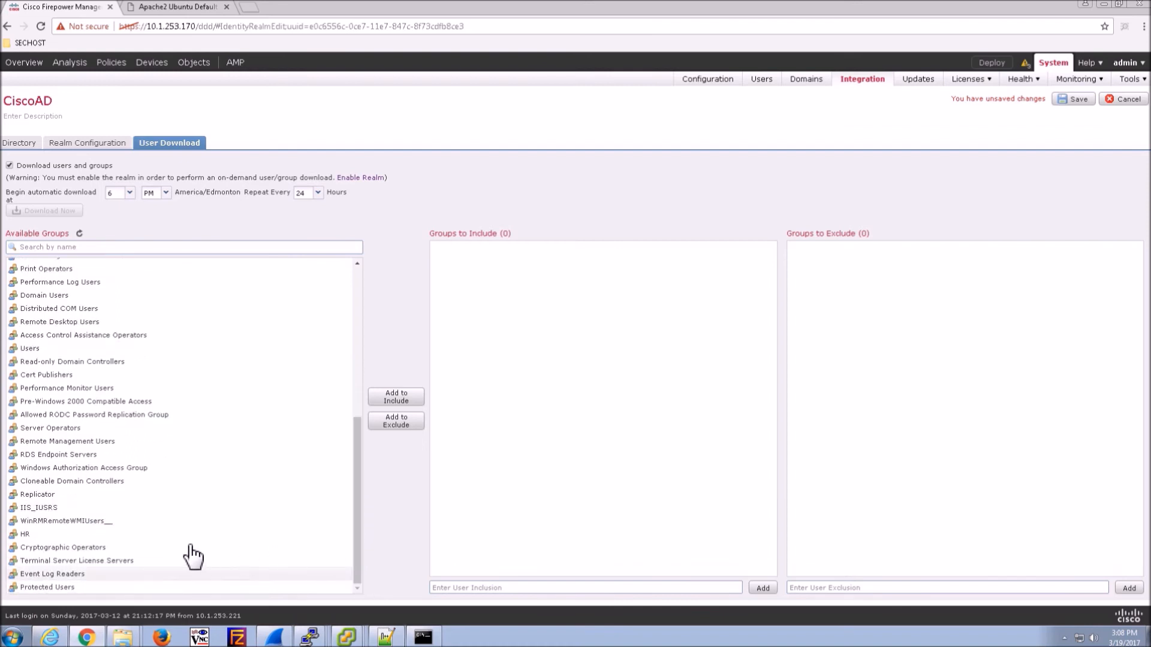
click(43, 537)
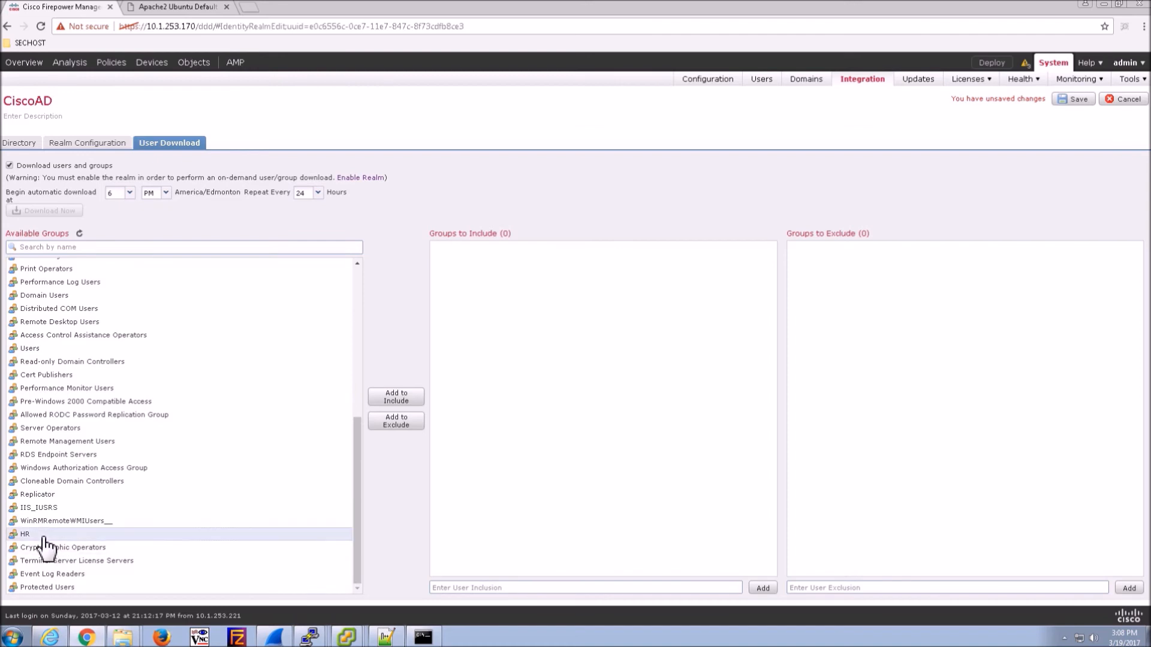
click(404, 400)
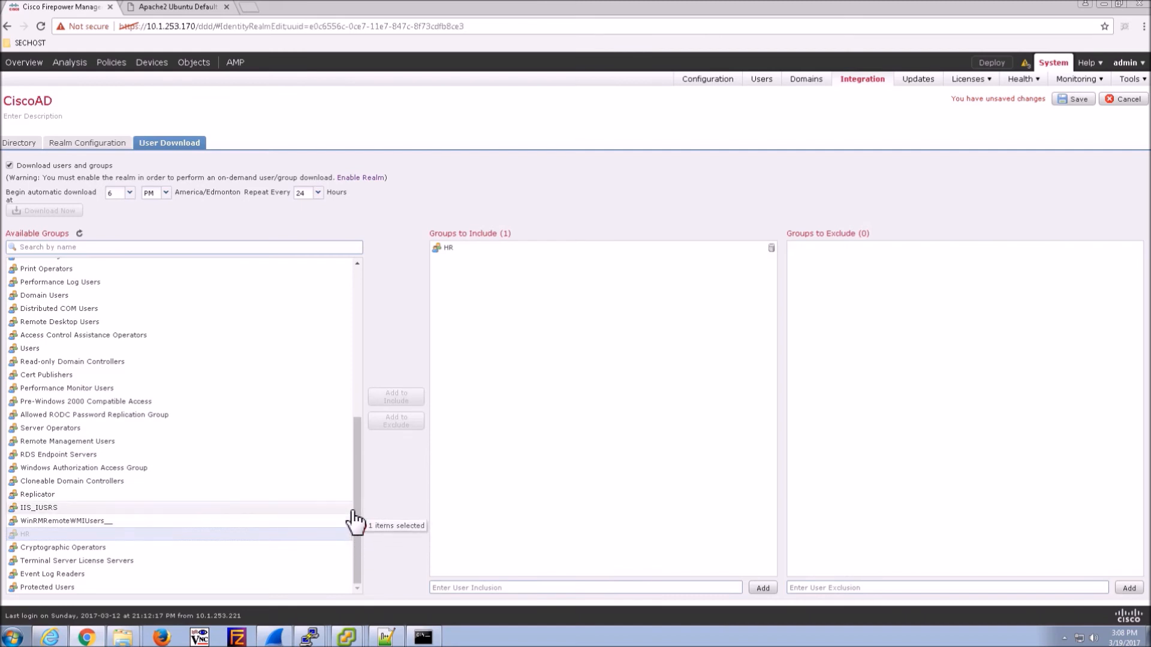
- Include the Sales and Domain Admins groups, then save the CiscoAD realm
drag(355, 485, 354, 463)
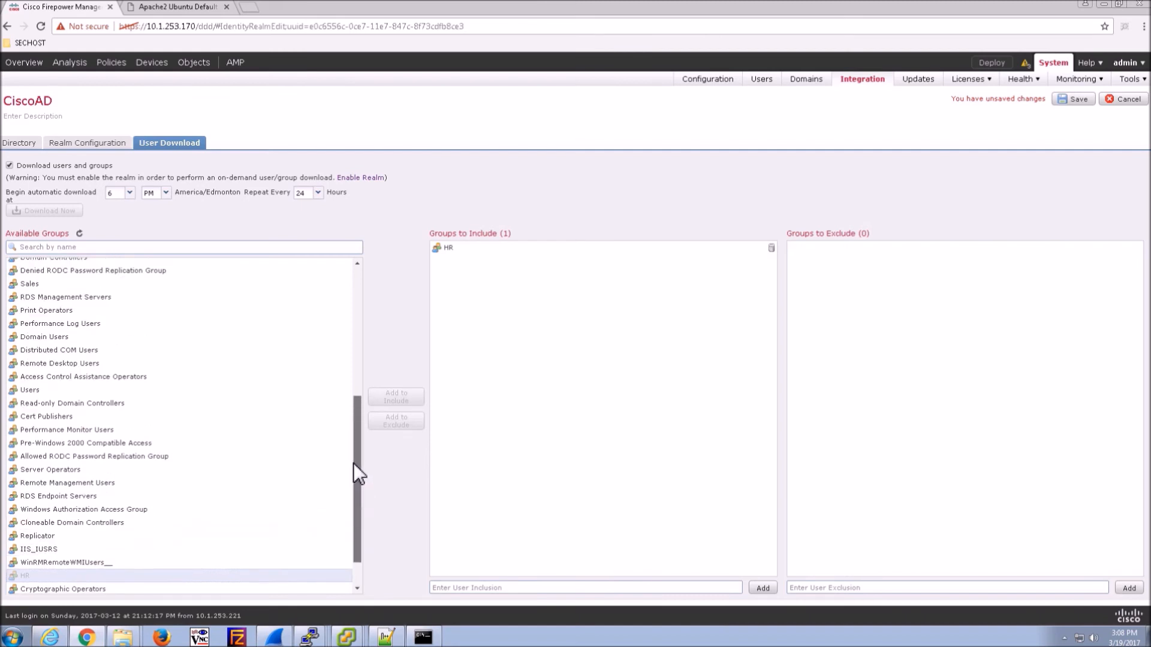
click(29, 298)
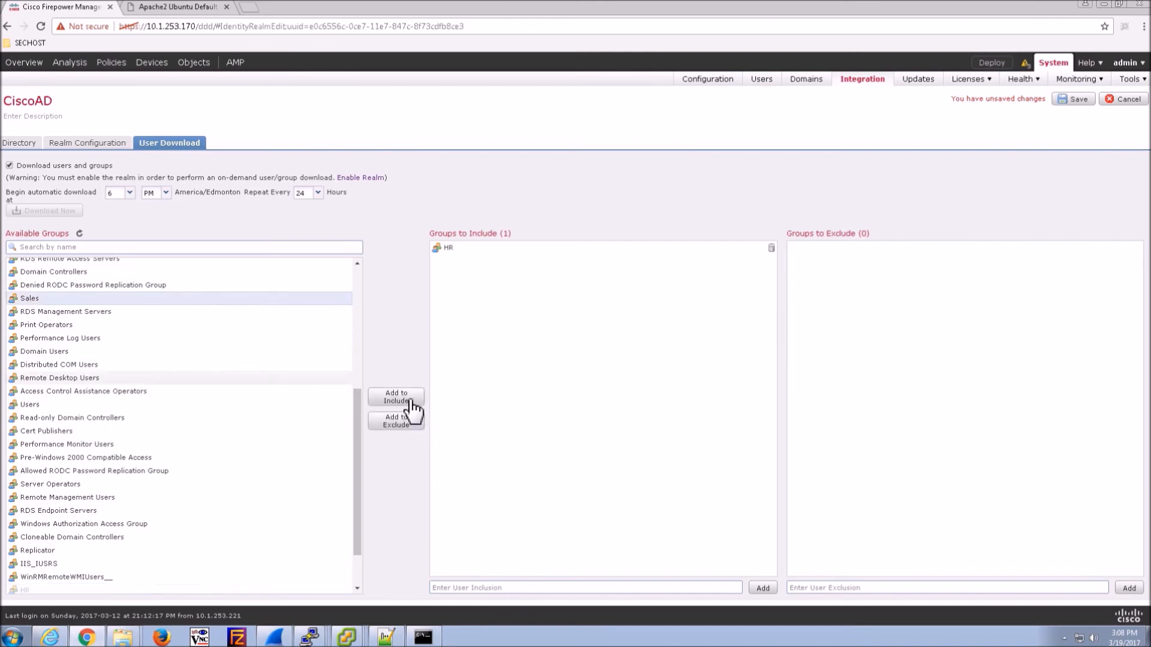
click(412, 400)
drag(359, 427, 356, 358)
click(53, 316)
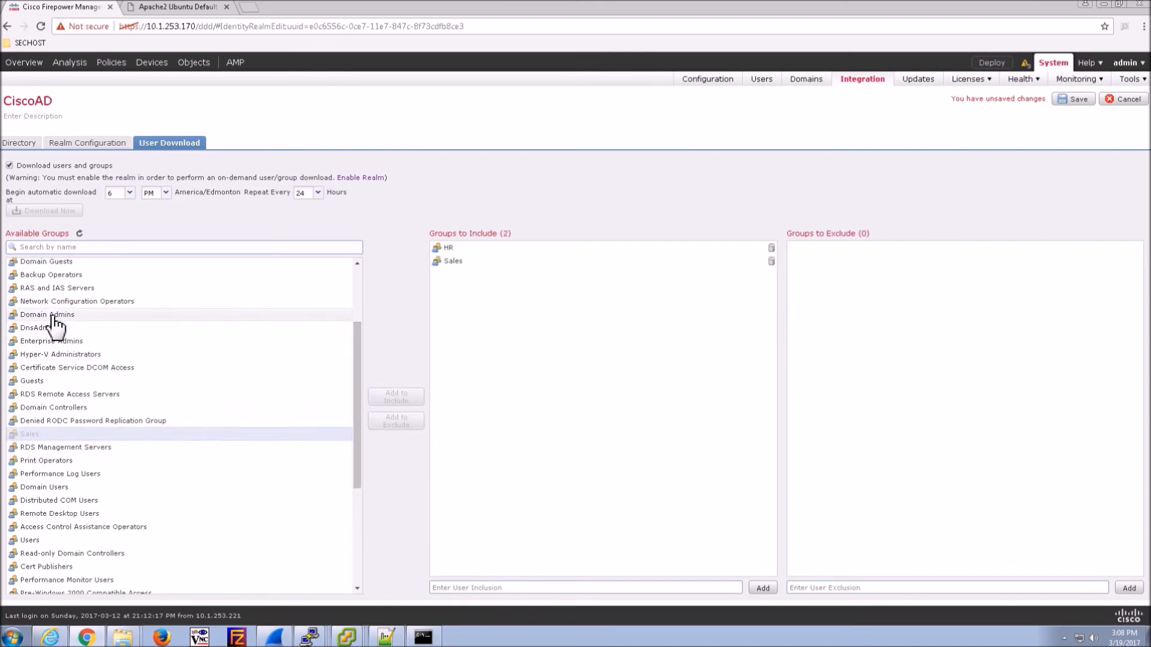
click(399, 399)
drag(355, 400, 357, 340)
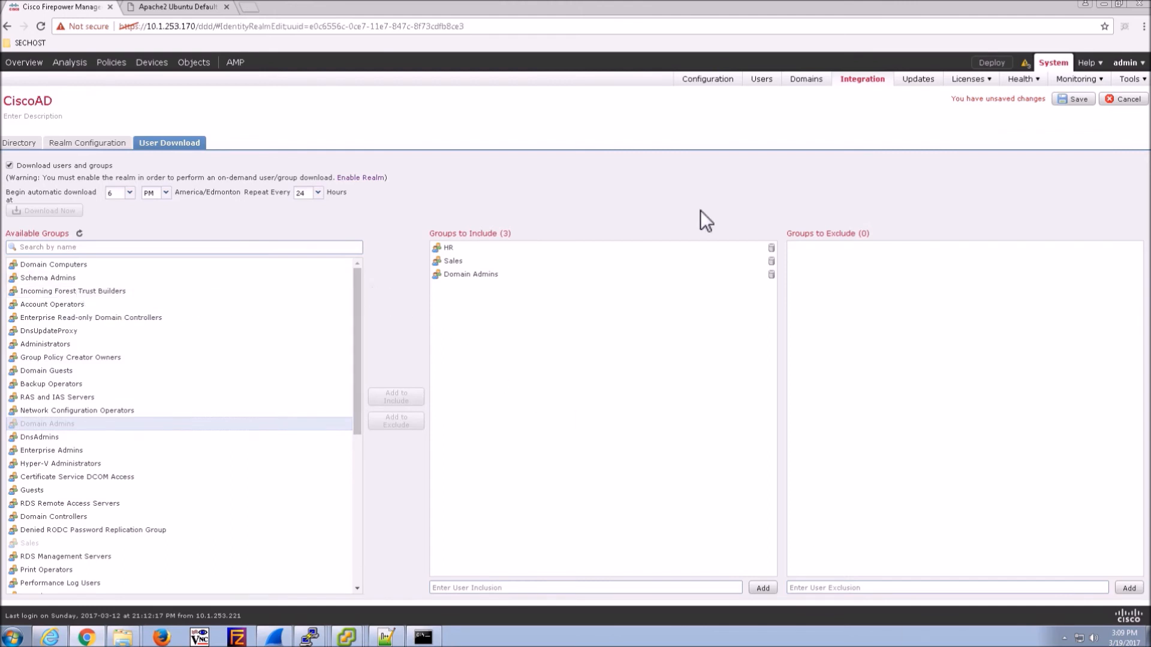
click(1079, 101)
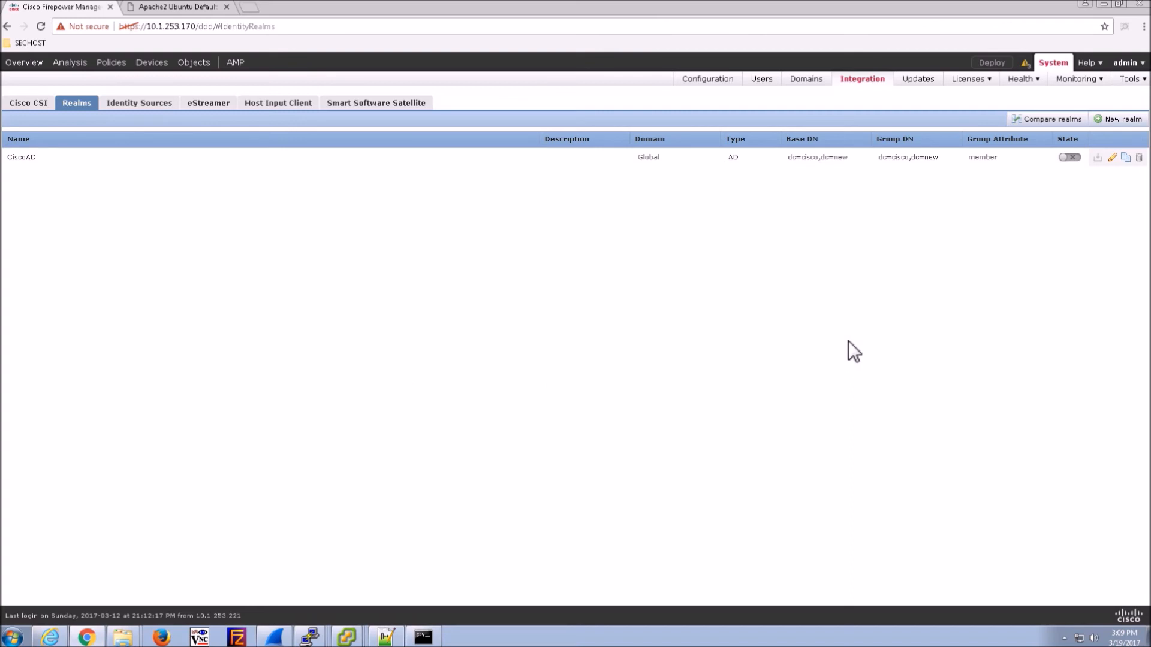
- Enable the CiscoAD realm and download its users and groups (3 groups, 3 users)
click(1072, 158)
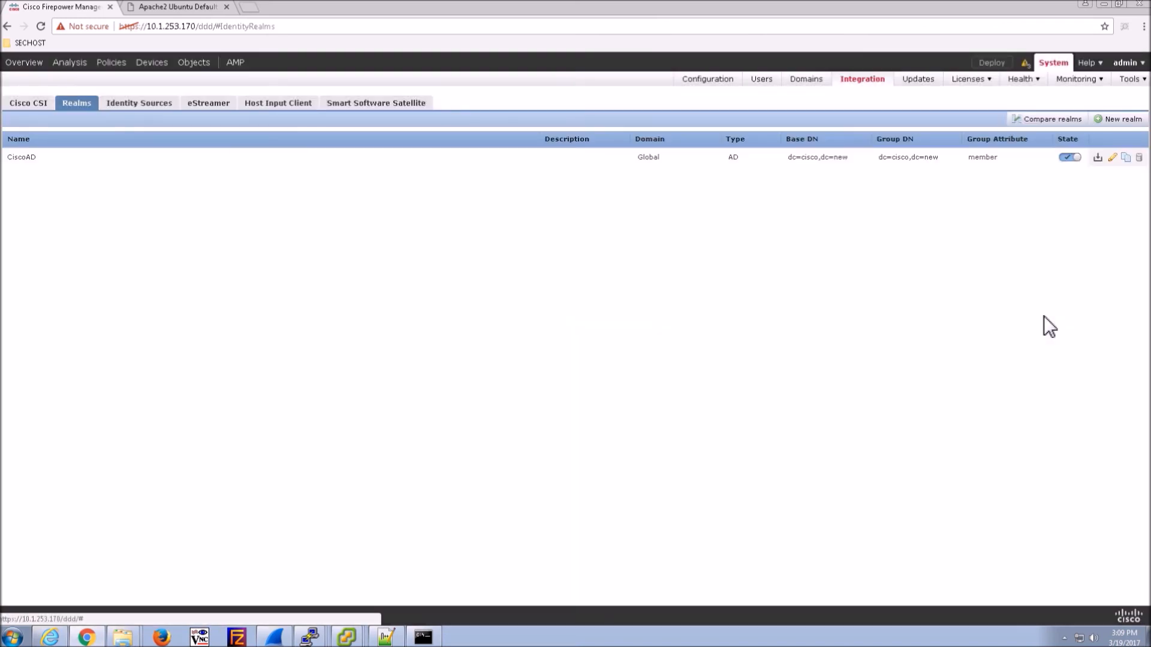
click(1097, 157)
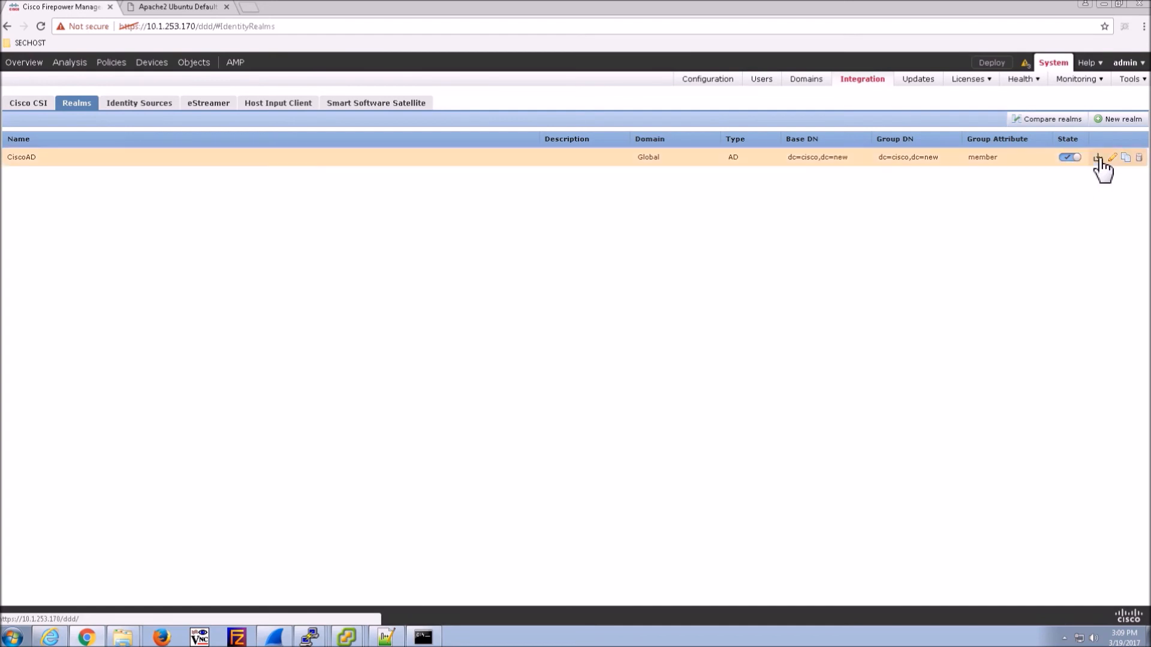
click(569, 364)
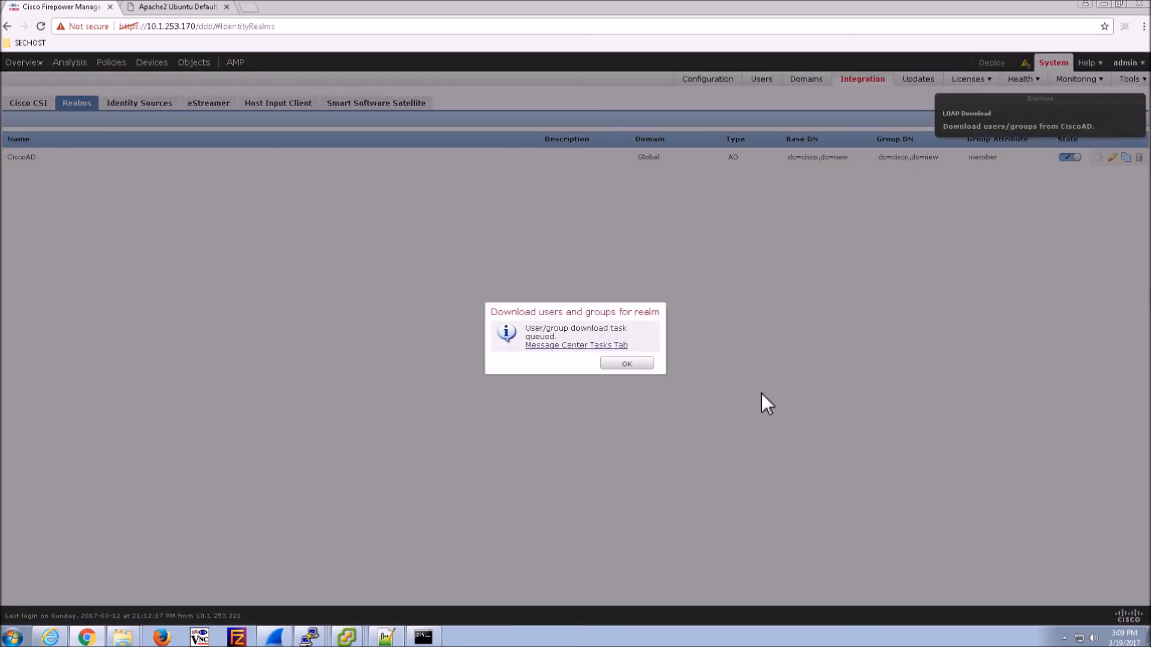
click(636, 367)
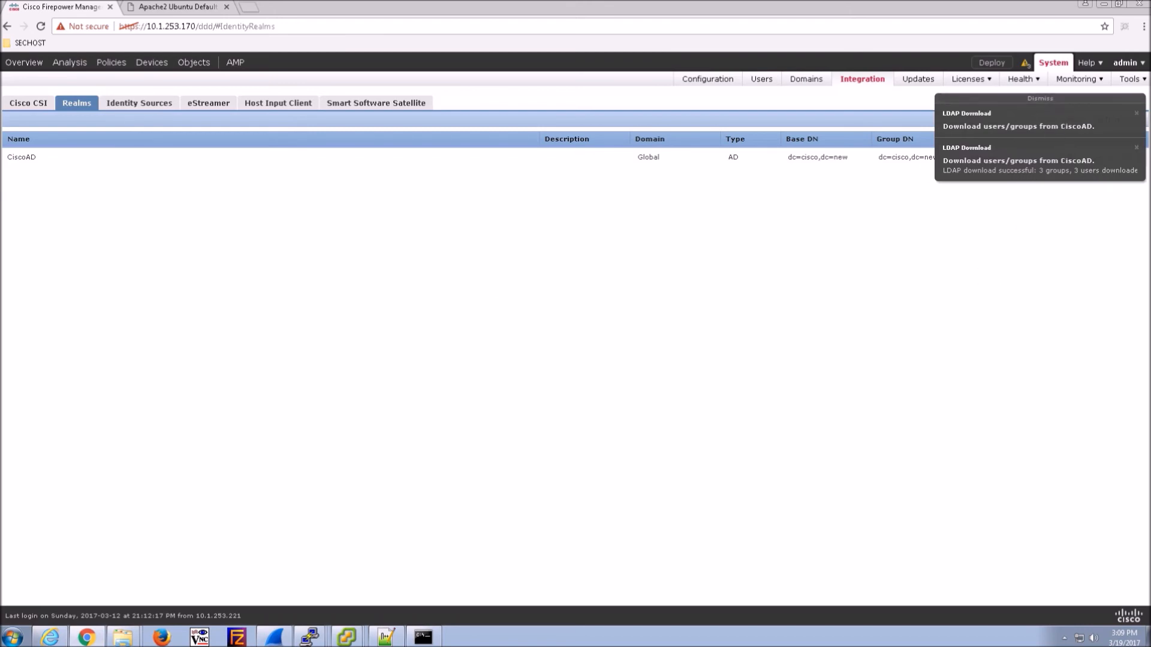
- Add a user agent at 10.1.253.173 as the identity source and save the setting
click(162, 106)
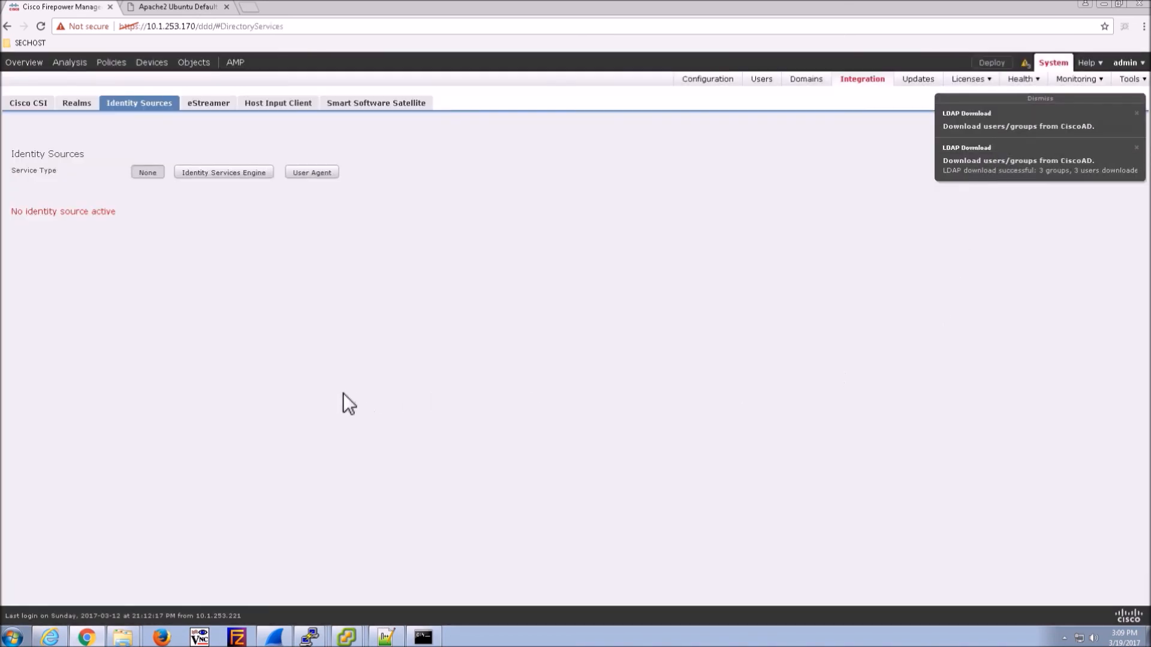
click(312, 173)
click(436, 188)
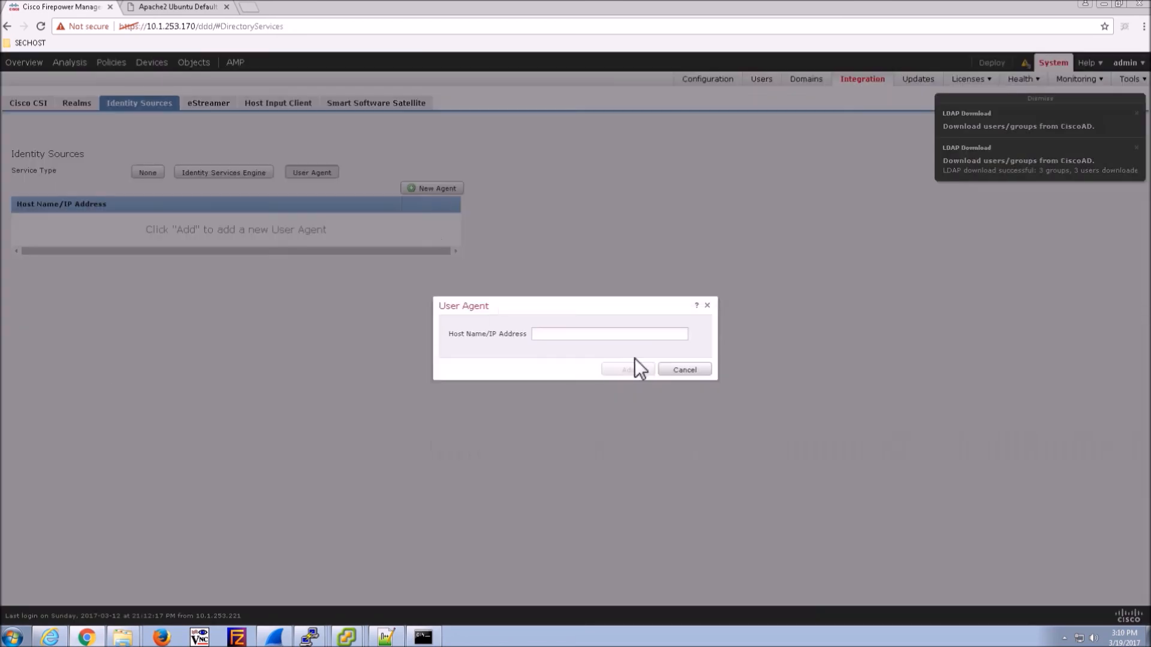
click(563, 338)
text(10.1.253.1)
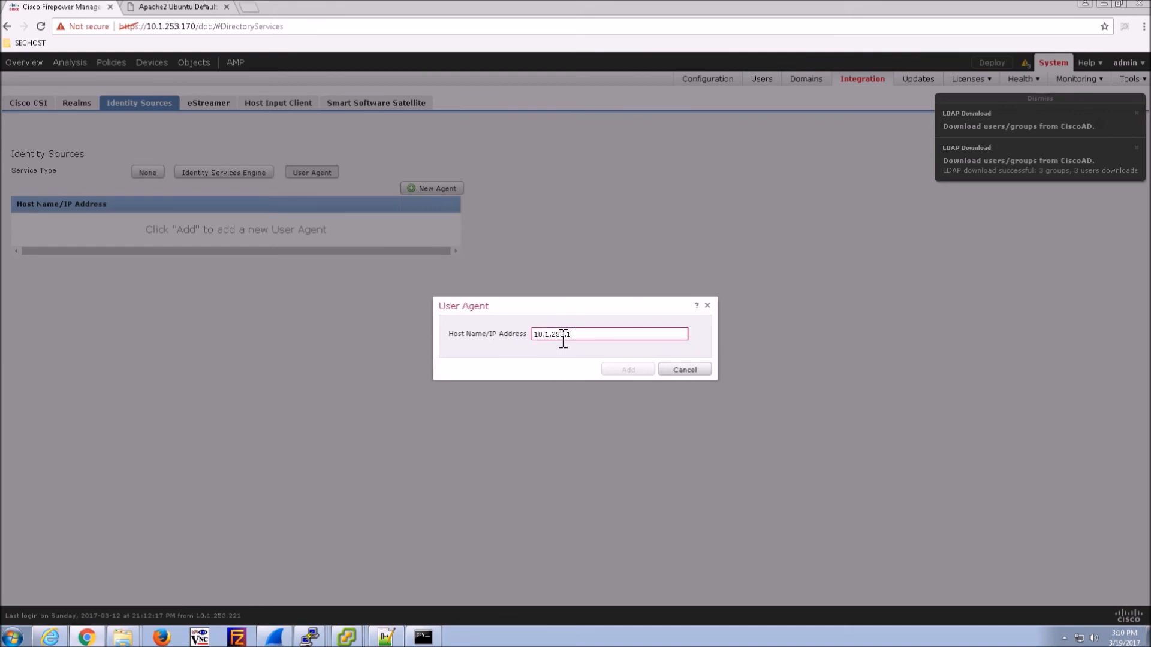
text(73)
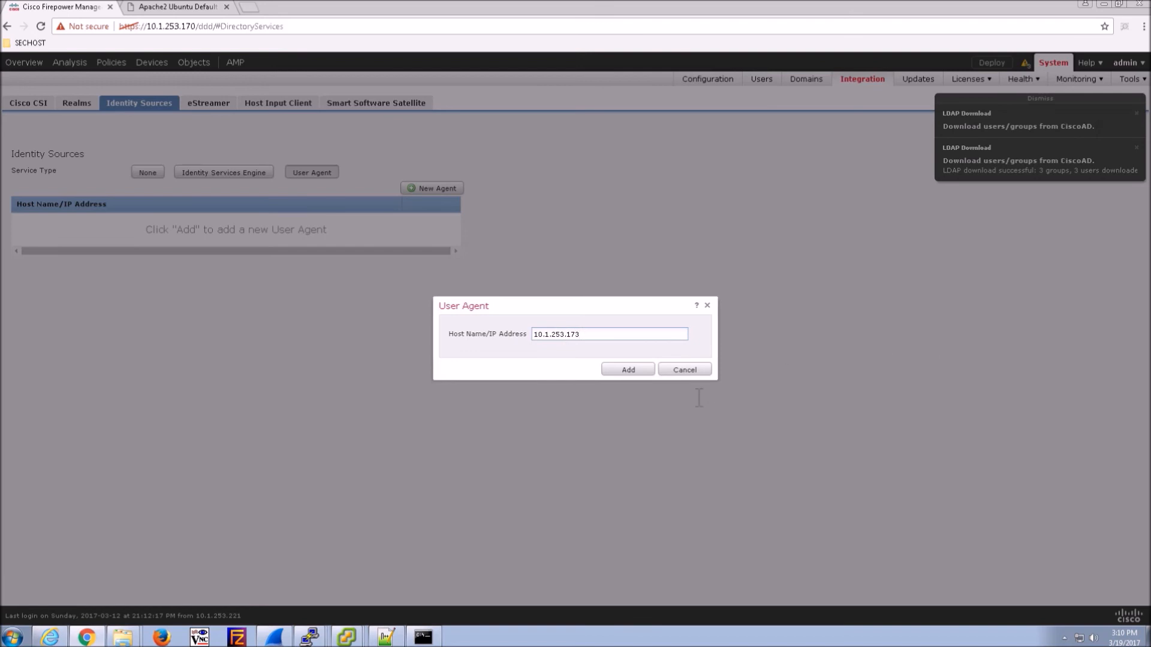
click(628, 370)
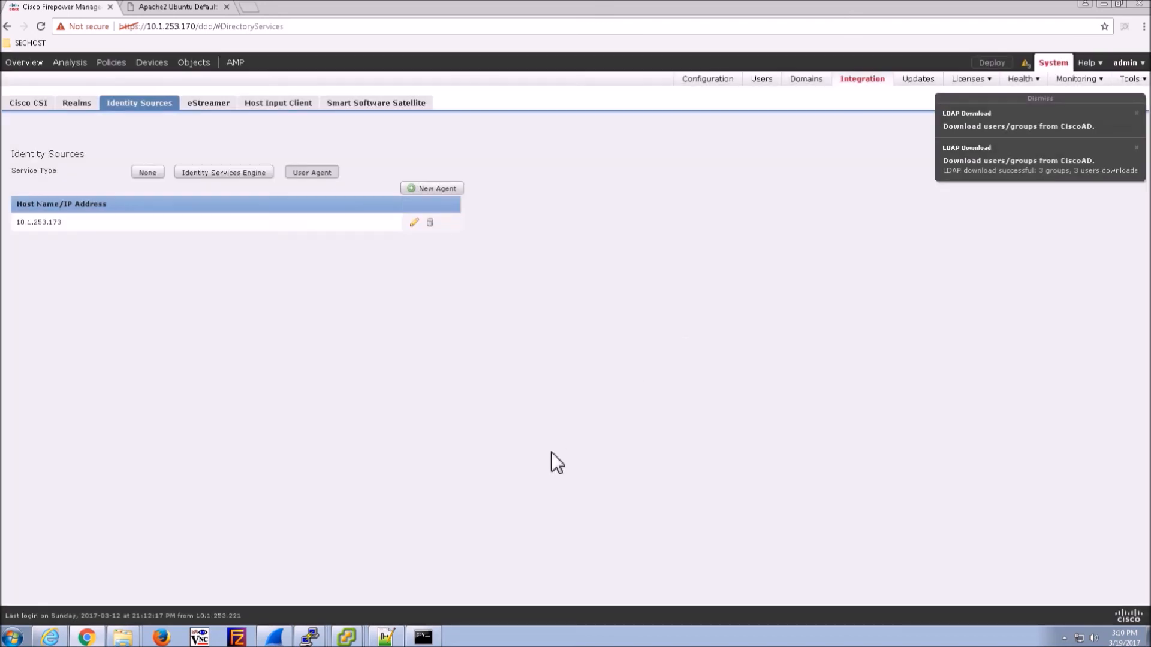
click(1049, 99)
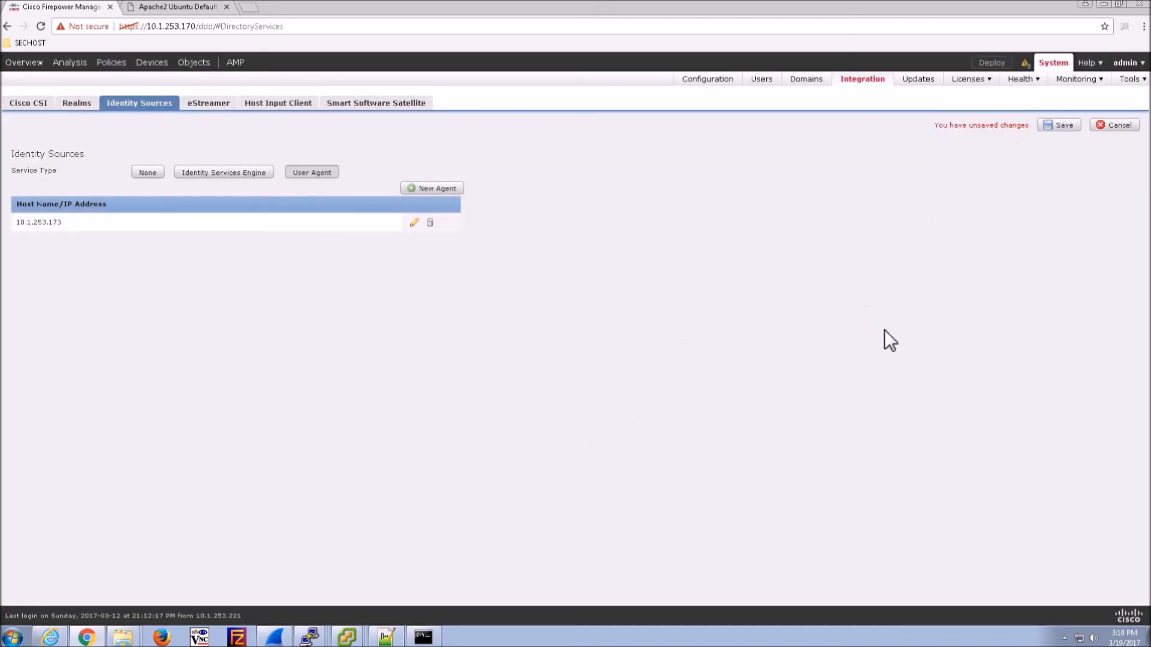
click(1059, 126)
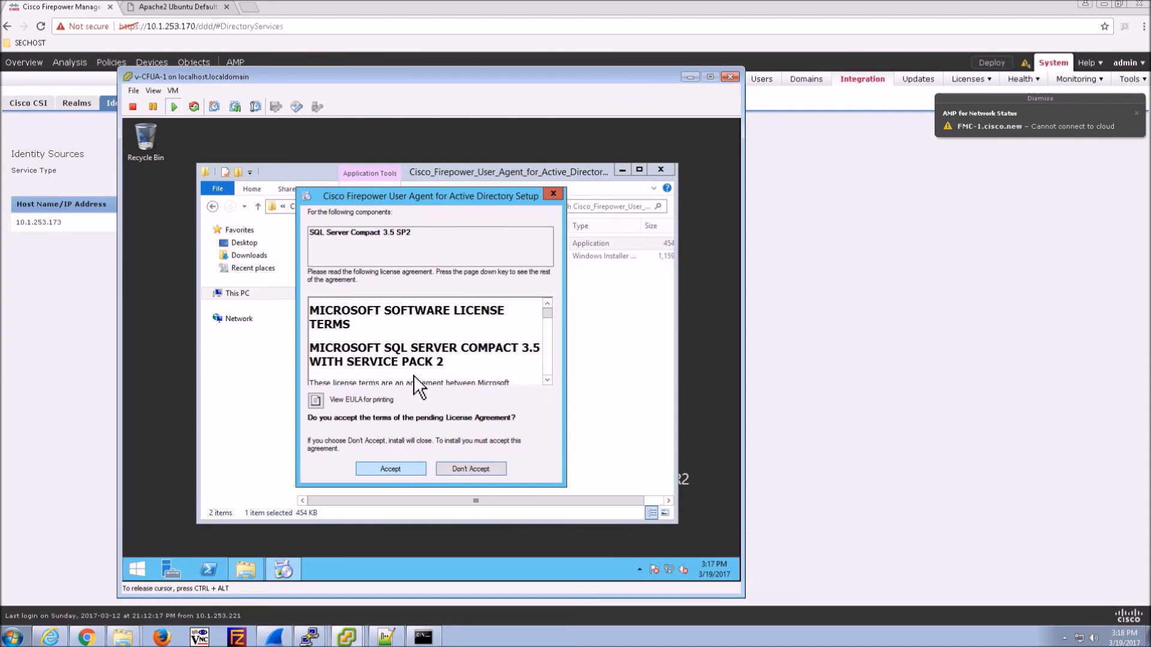
- Install the Firepower User Agent to the default folder and launch its Configure tool
click(390, 469)
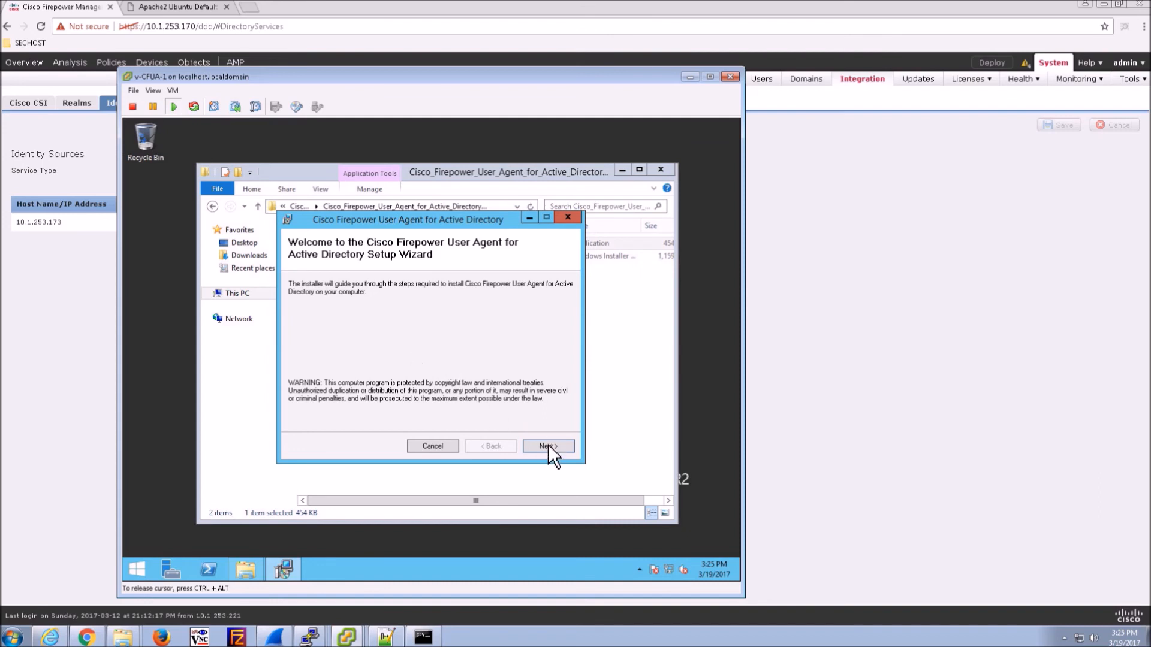
click(548, 446)
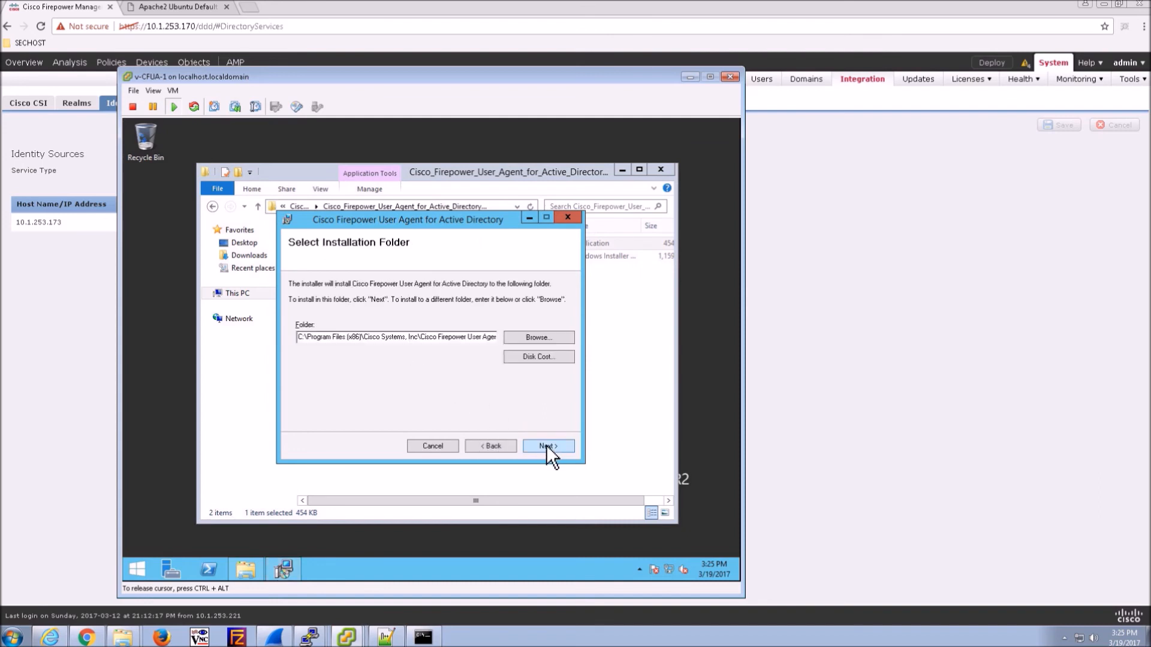
click(545, 446)
click(545, 446)
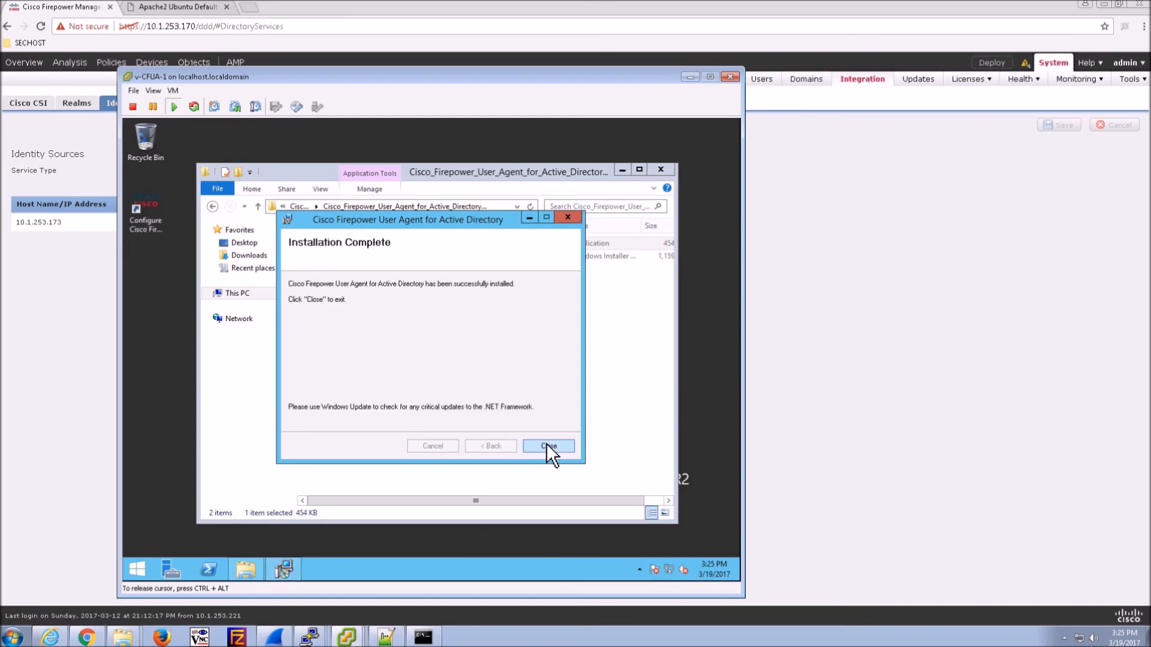
click(547, 446)
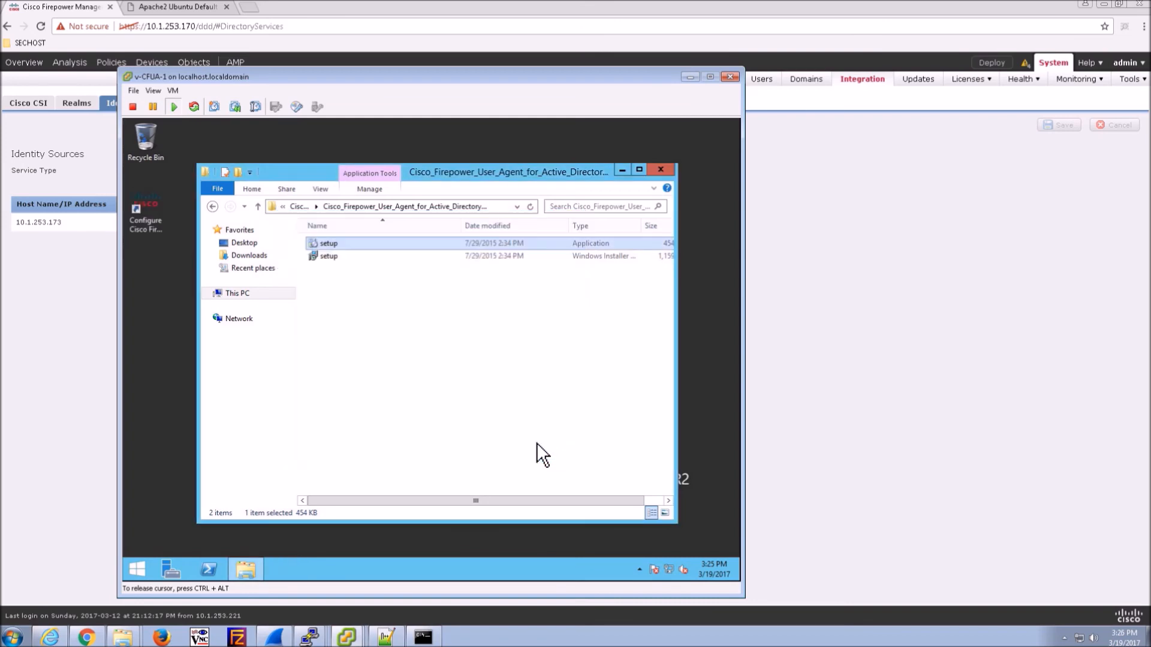
click(145, 207)
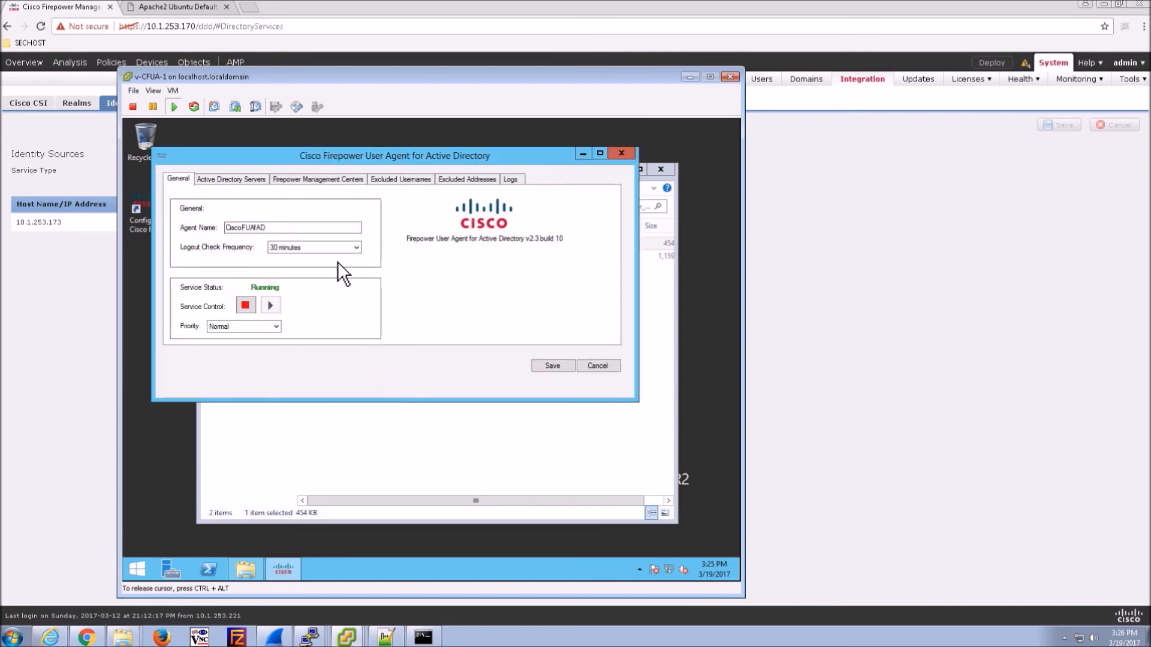
- Enter AD server 10.1.253.172, domain cisco.new, user administrator and the account password
click(208, 178)
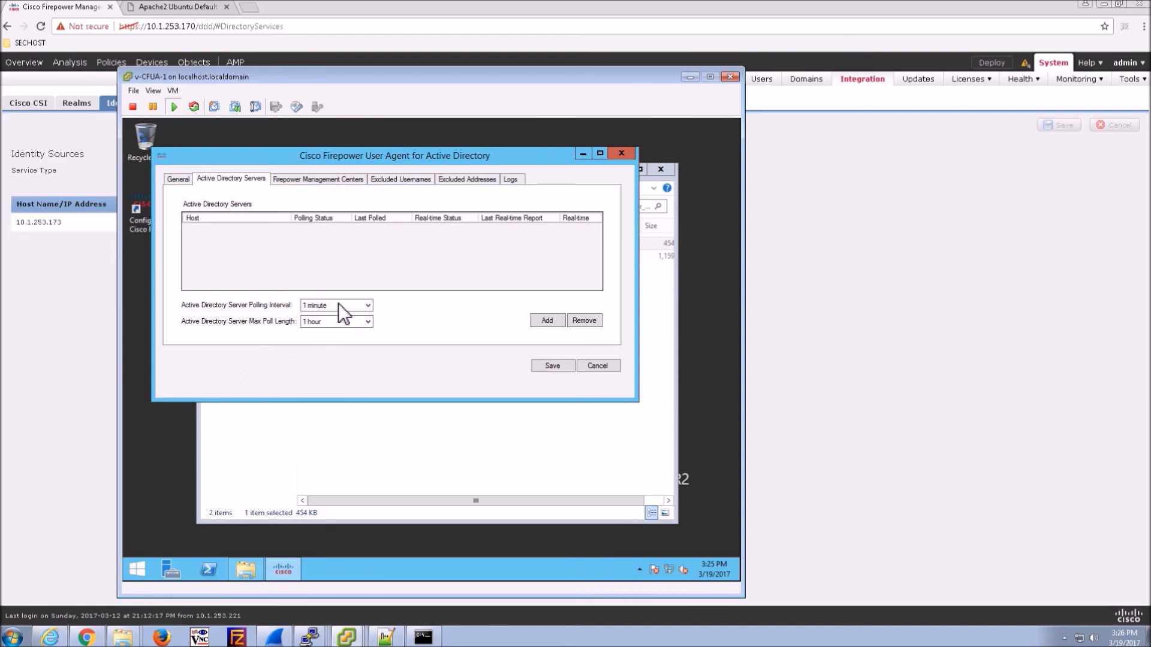
click(548, 321)
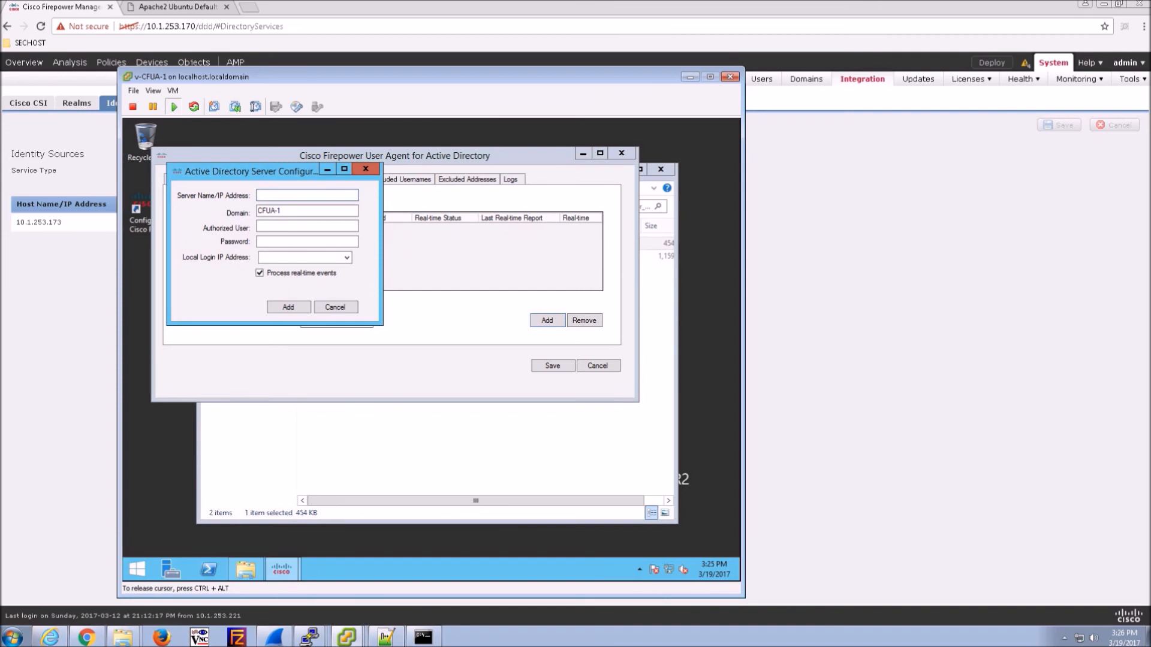
text(10.1.253.172)
key(Tab)
key(Tab)
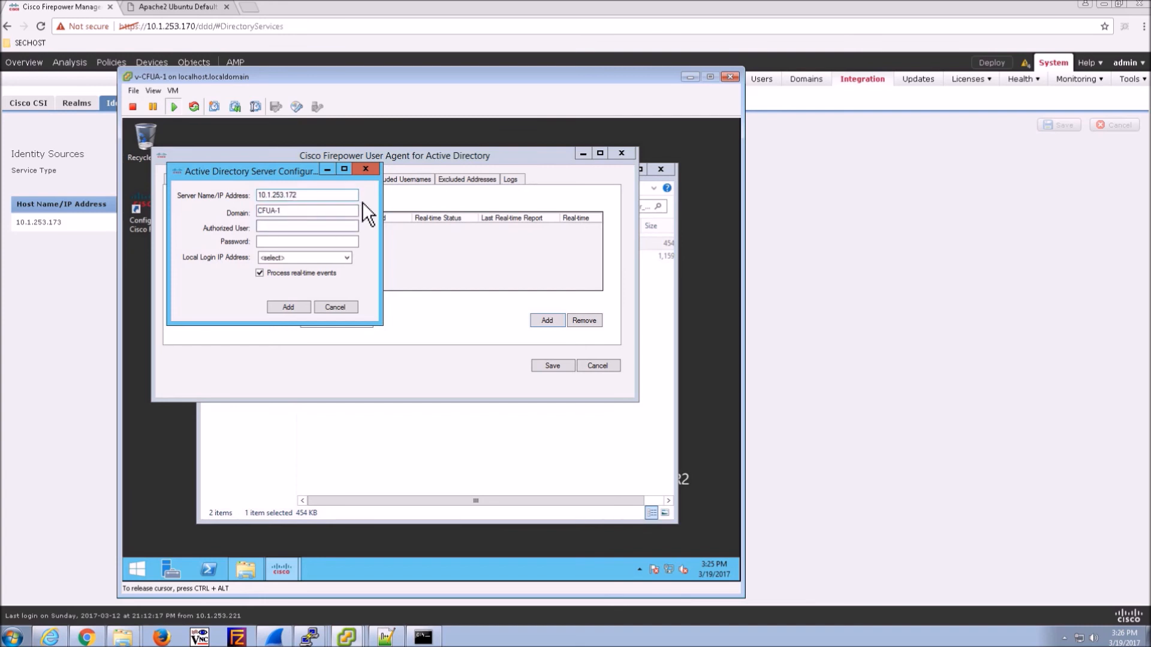
drag(288, 211, 224, 205)
text(cisco.new)
key(Tab)
text(administrator)
key(Tab)
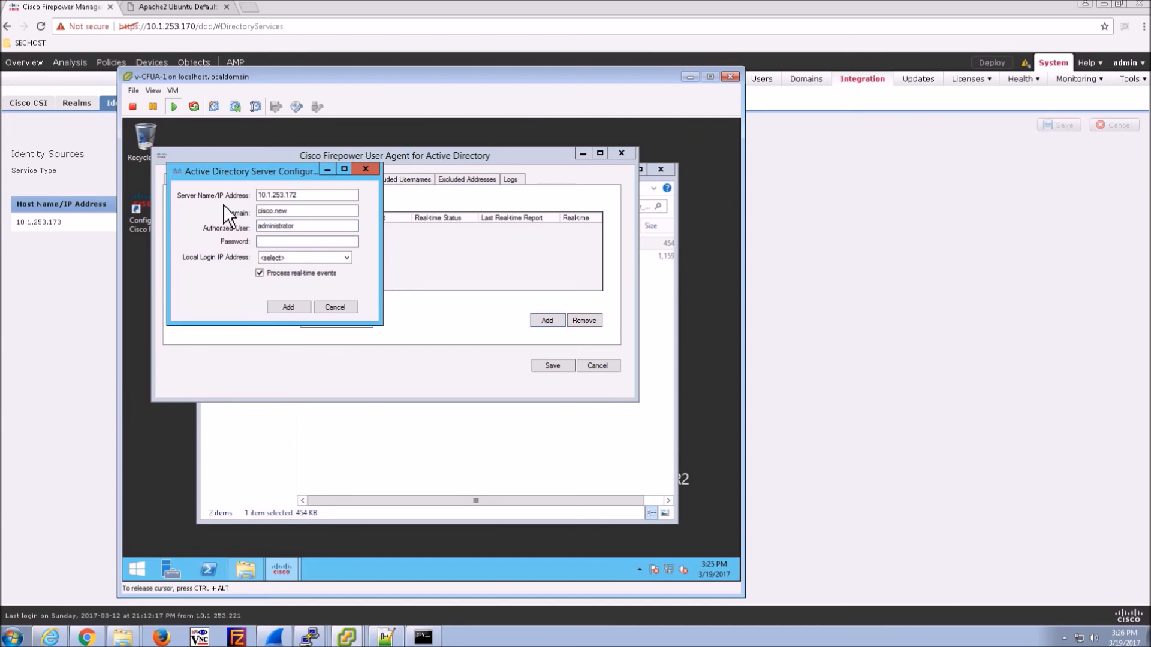
text(Cisco12345)
- Choose 10.1.253.172 as the local login address, add the server and save
click(343, 256)
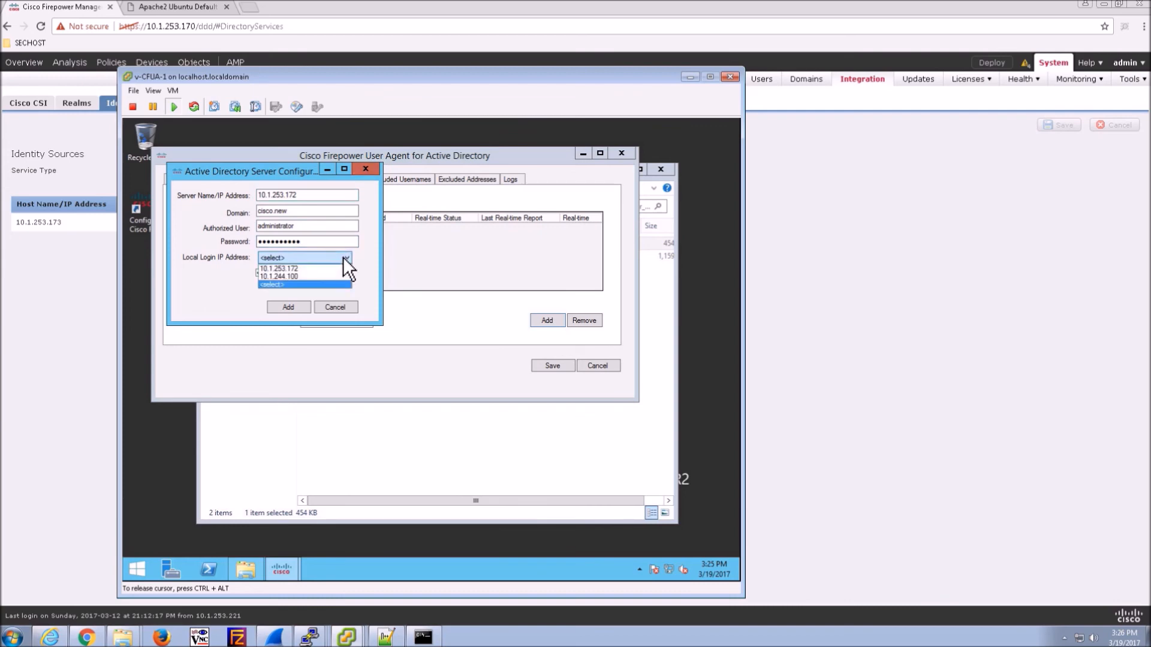
click(295, 268)
click(281, 308)
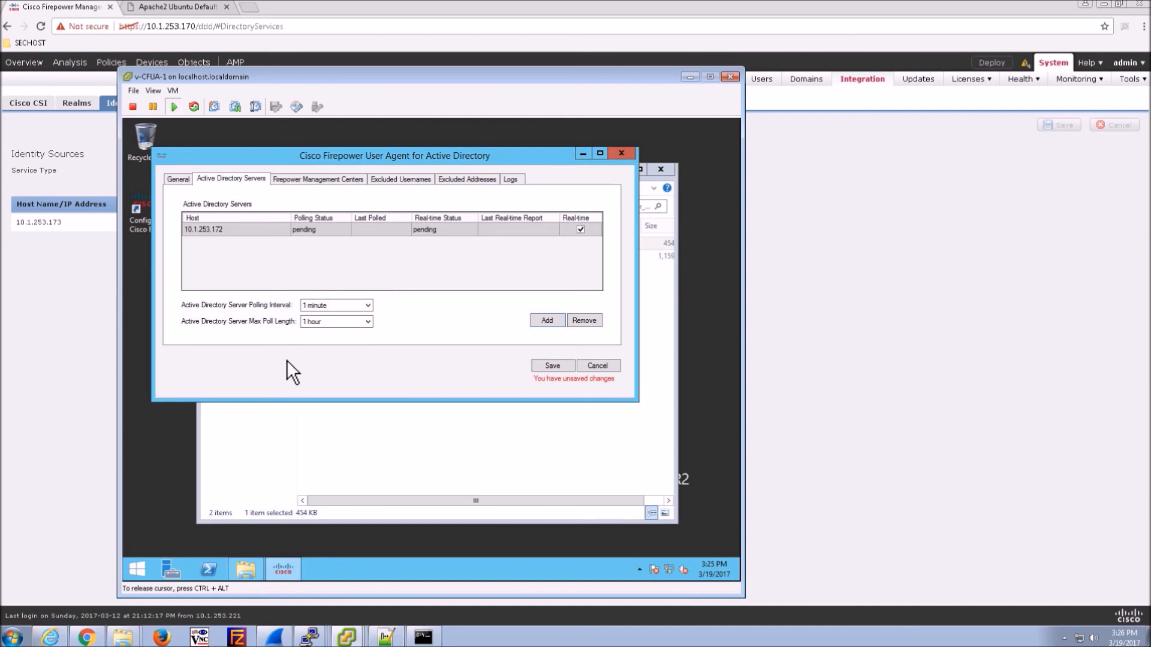
click(551, 365)
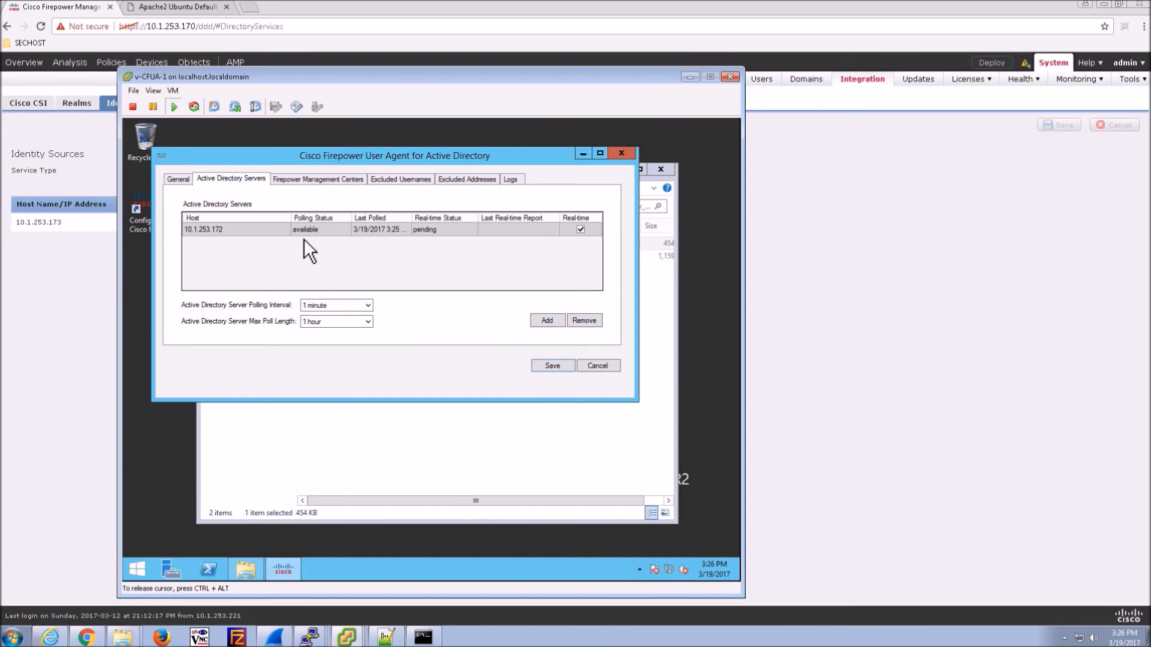
- Add management center 10.1.253.170 to the user agent and save
click(309, 177)
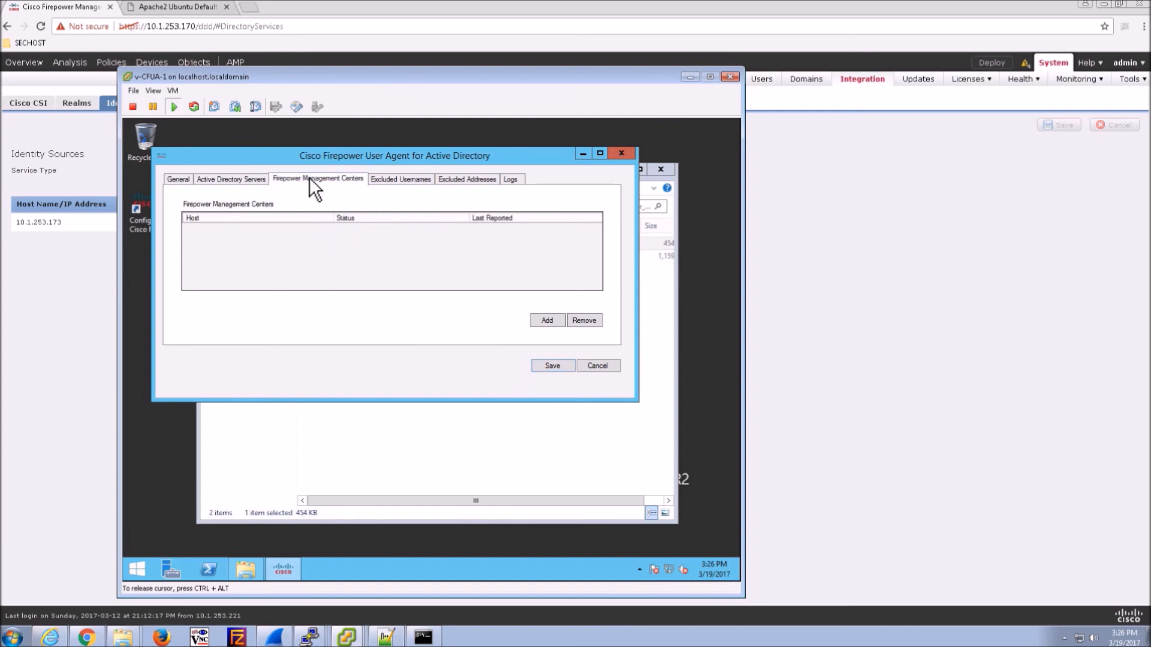
click(542, 326)
text(10.1.253.170)
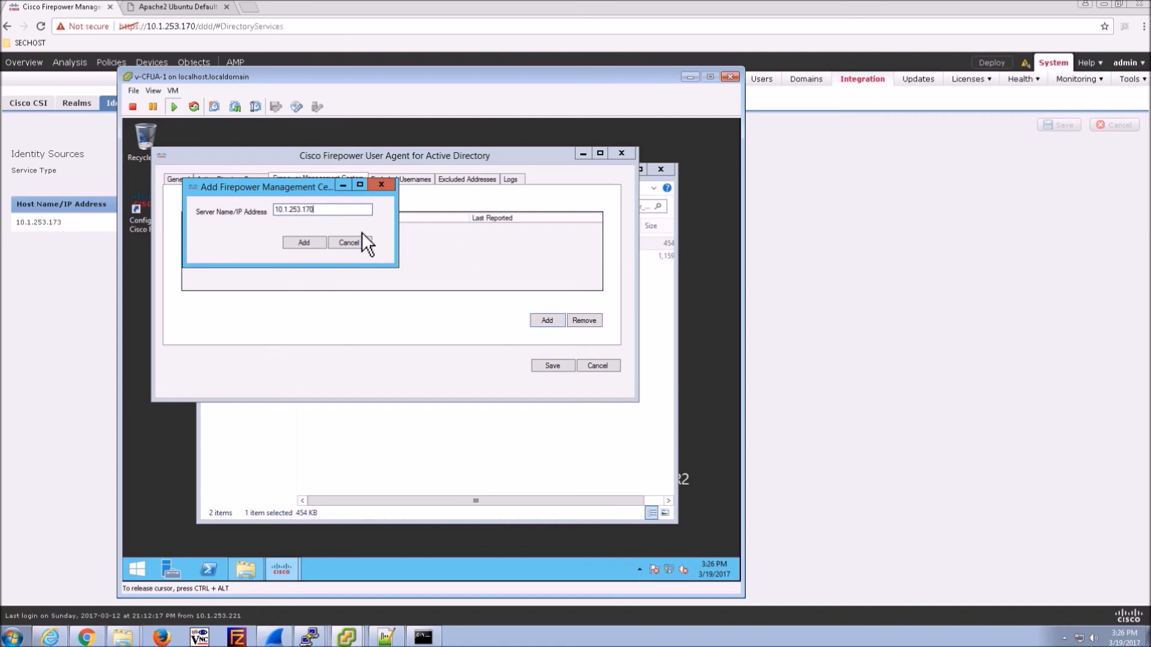
click(301, 242)
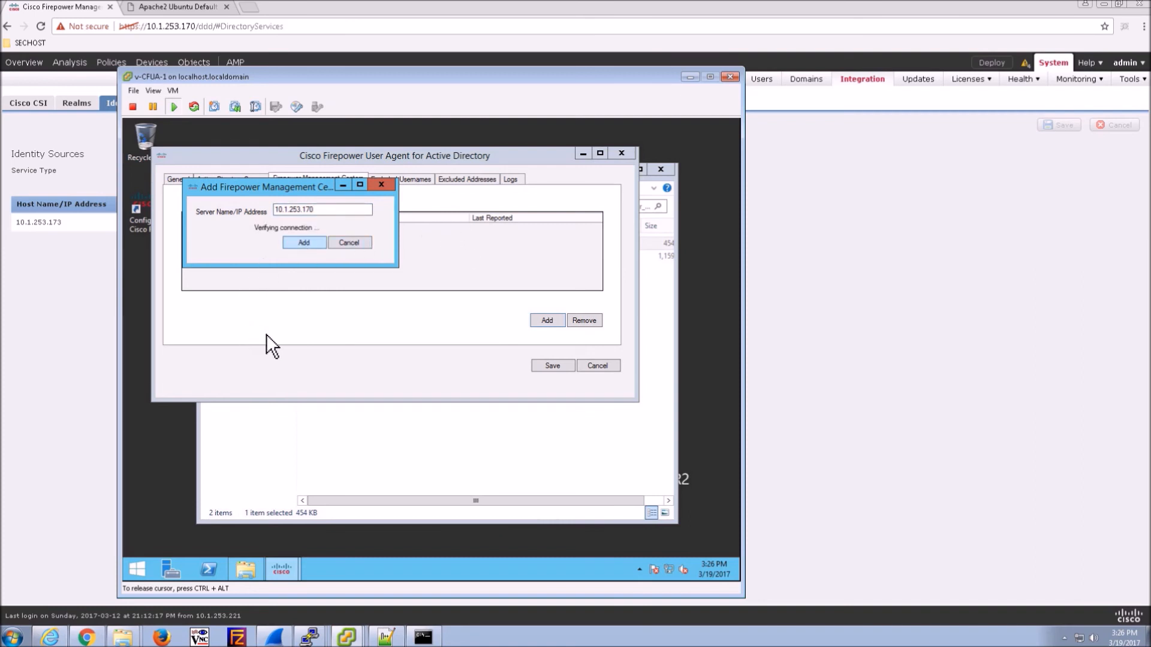
click(548, 367)
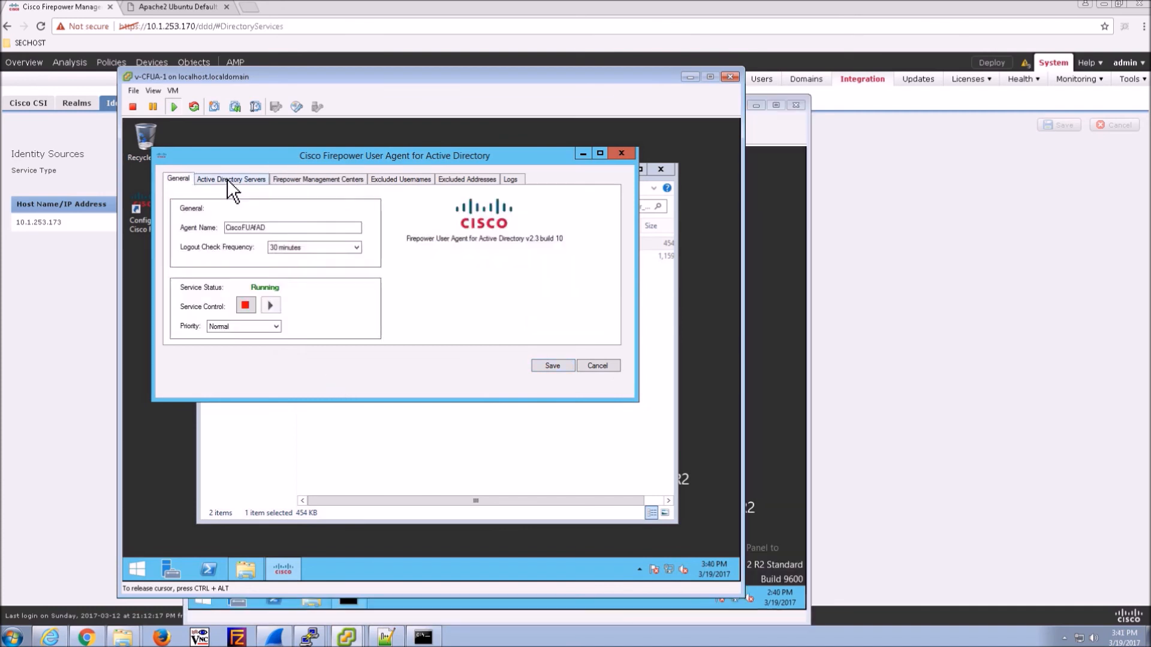
- Review the AD server, management center, excluded usernames, excluded addresses and logs, then return to the browser
click(227, 178)
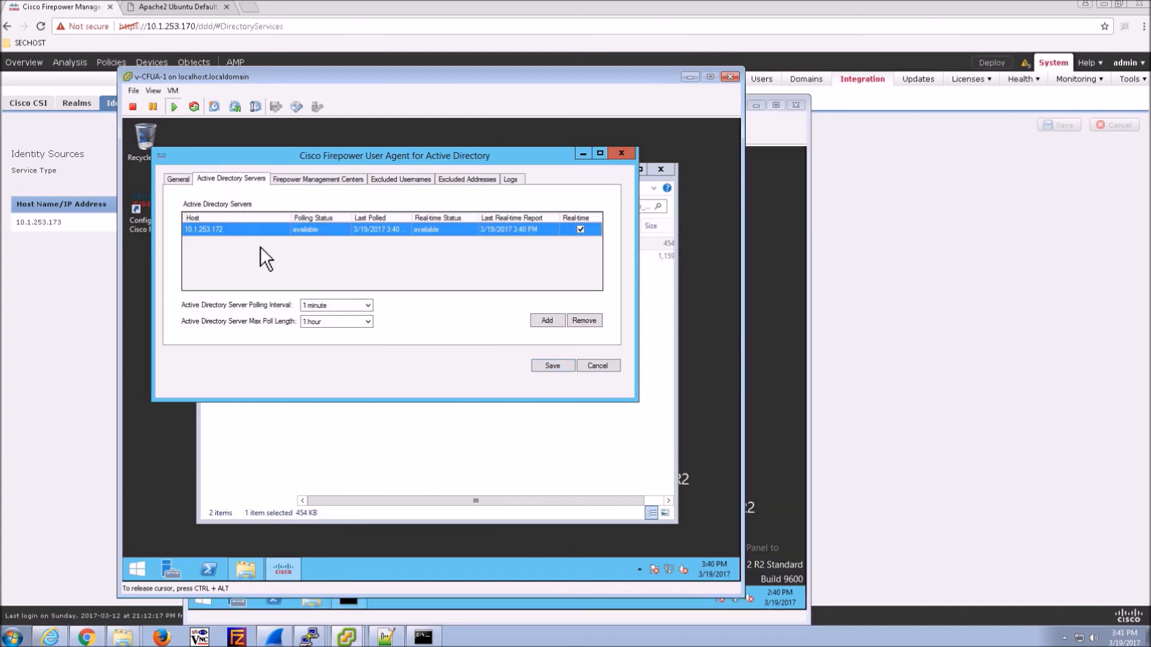
click(304, 179)
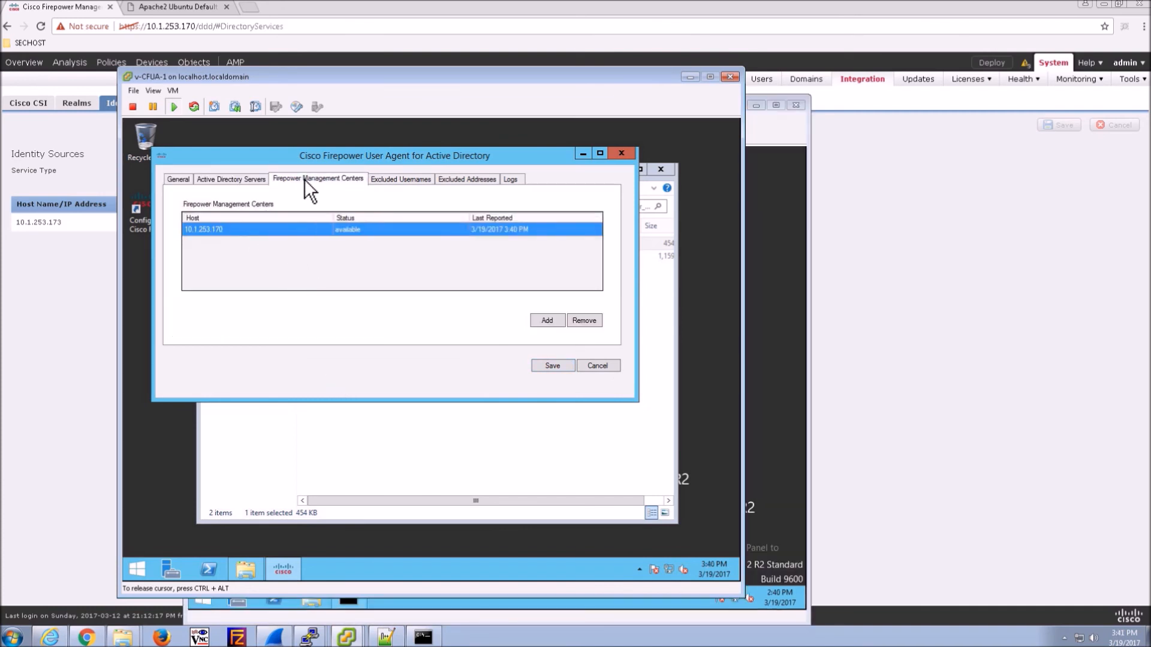
click(403, 179)
click(467, 179)
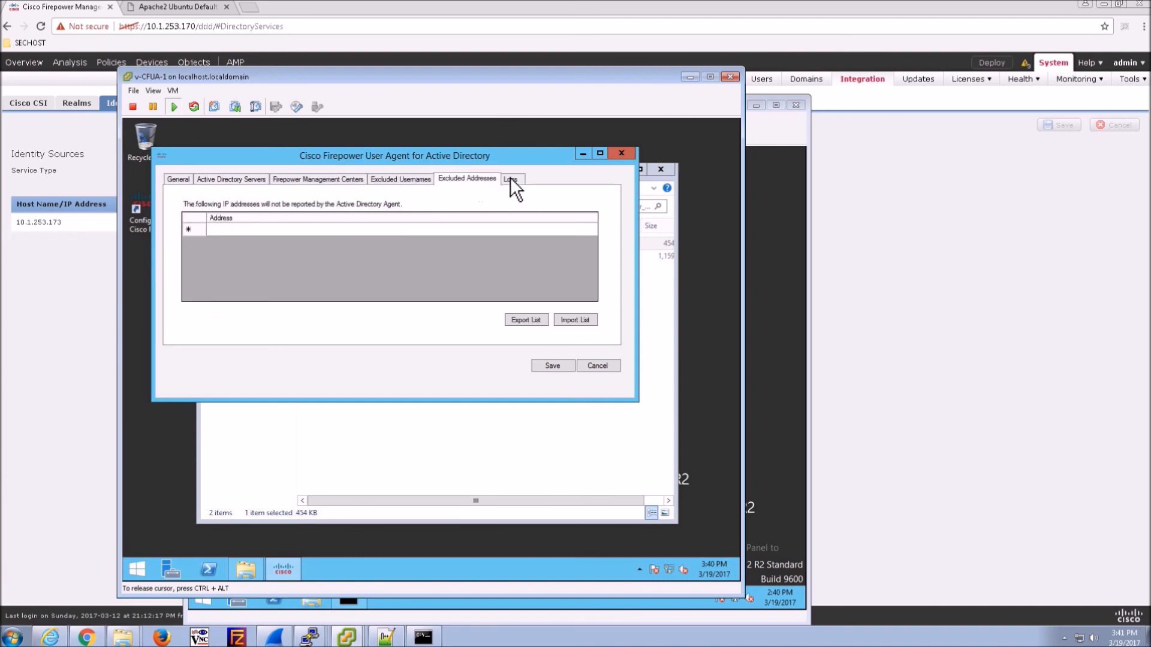
click(510, 179)
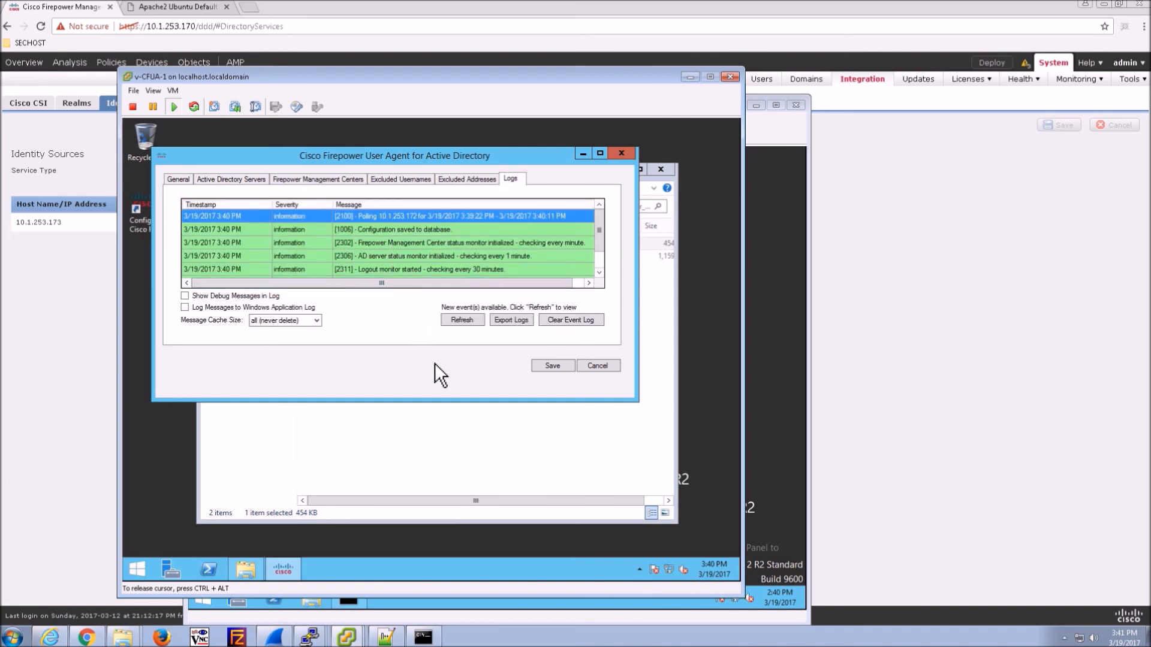
click(78, 448)
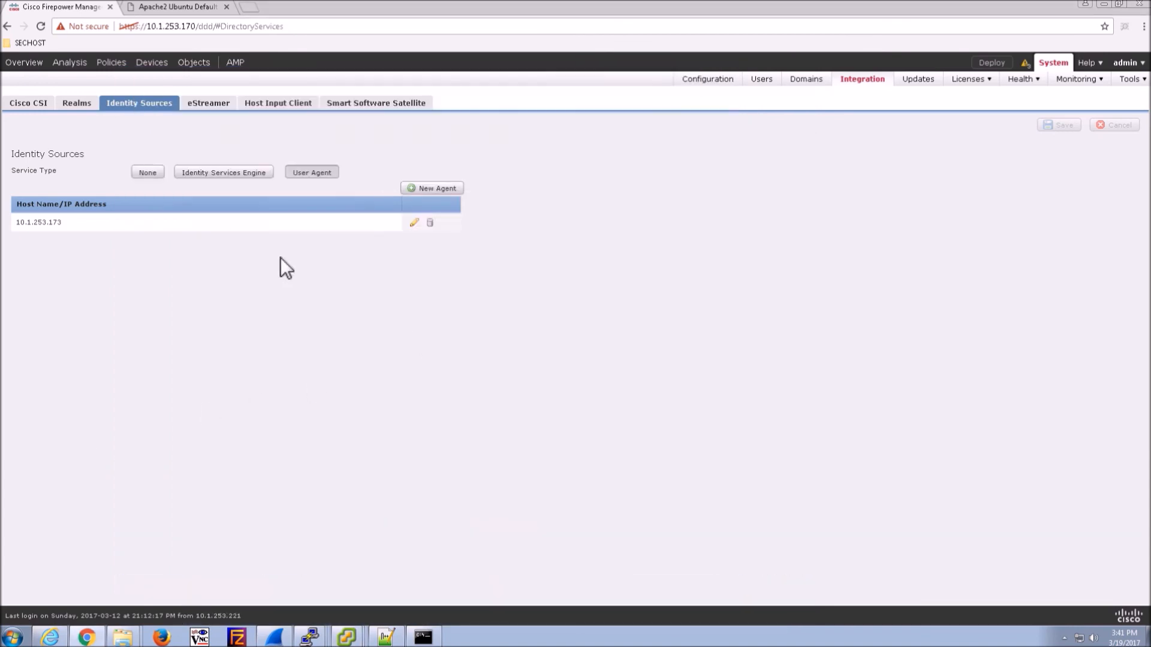
- Create and save a new identity policy named CiscoNewAD under Policies > Access Control > Identity
mouse_move(112, 73)
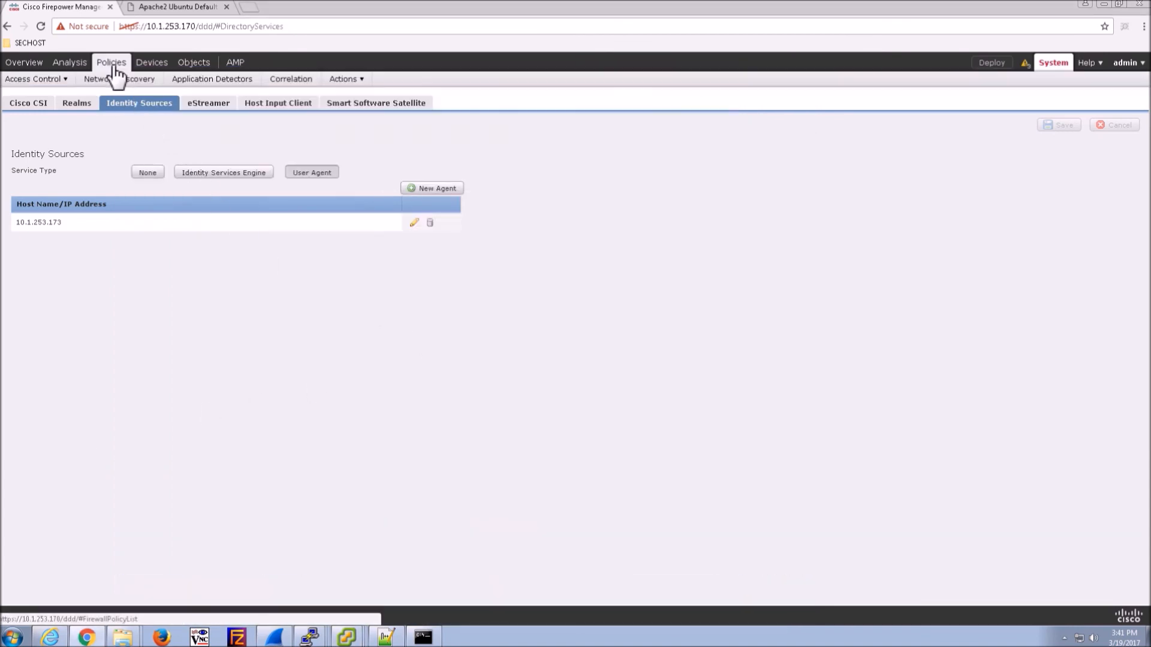
click(46, 84)
click(21, 153)
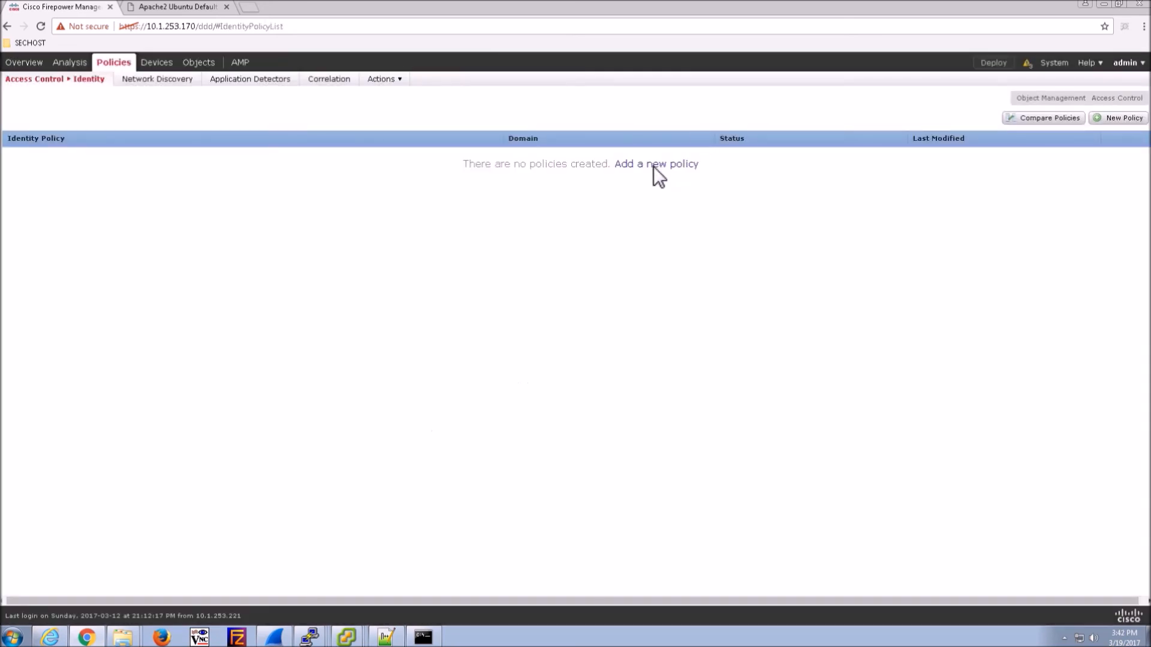
click(654, 165)
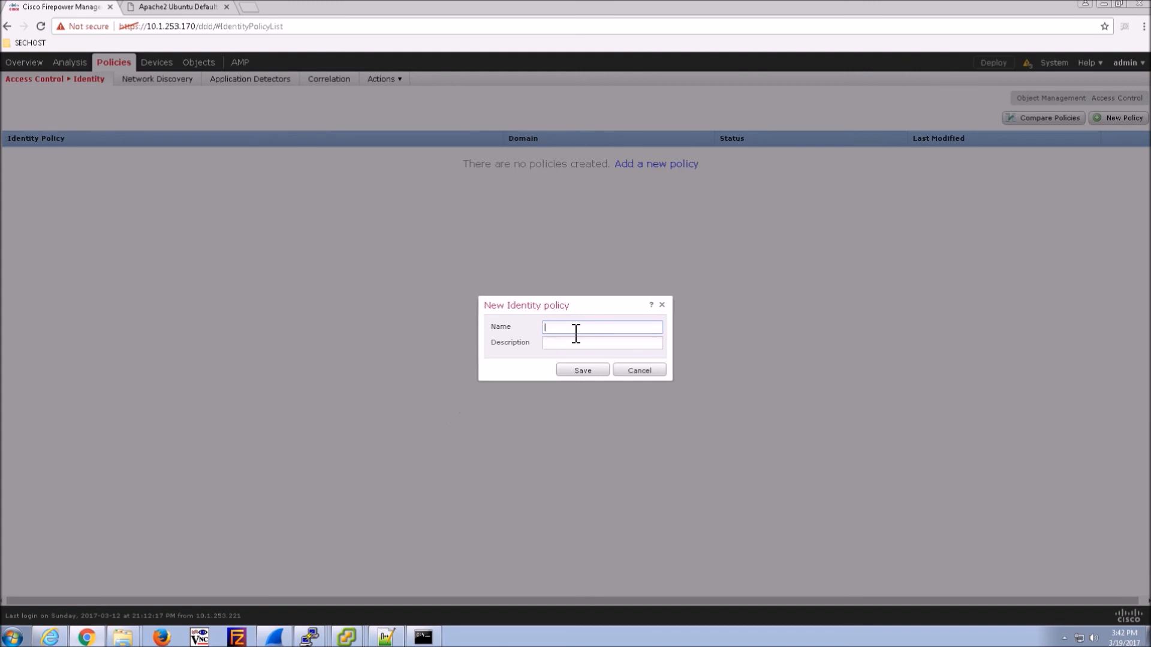
text(CiscoNewAD)
click(574, 372)
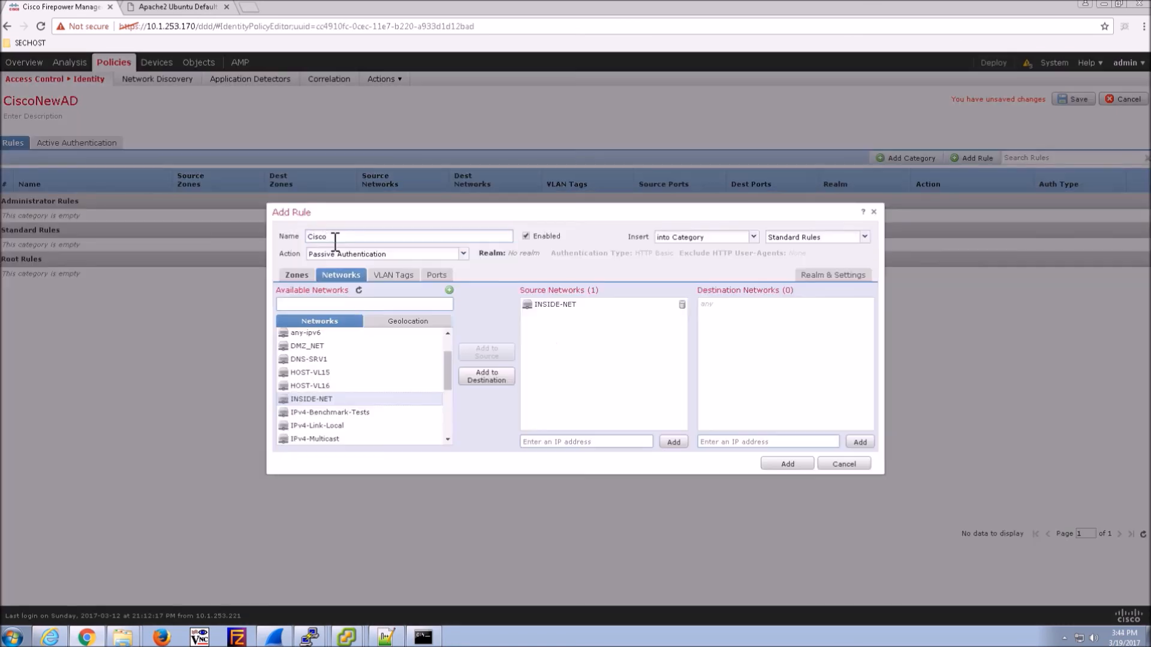
- Add rule CiscoIdentity-AD using the CiscoAD realm to CiscoNewAD and save the policy
text(Identity-AD)
click(833, 276)
click(503, 302)
click(411, 312)
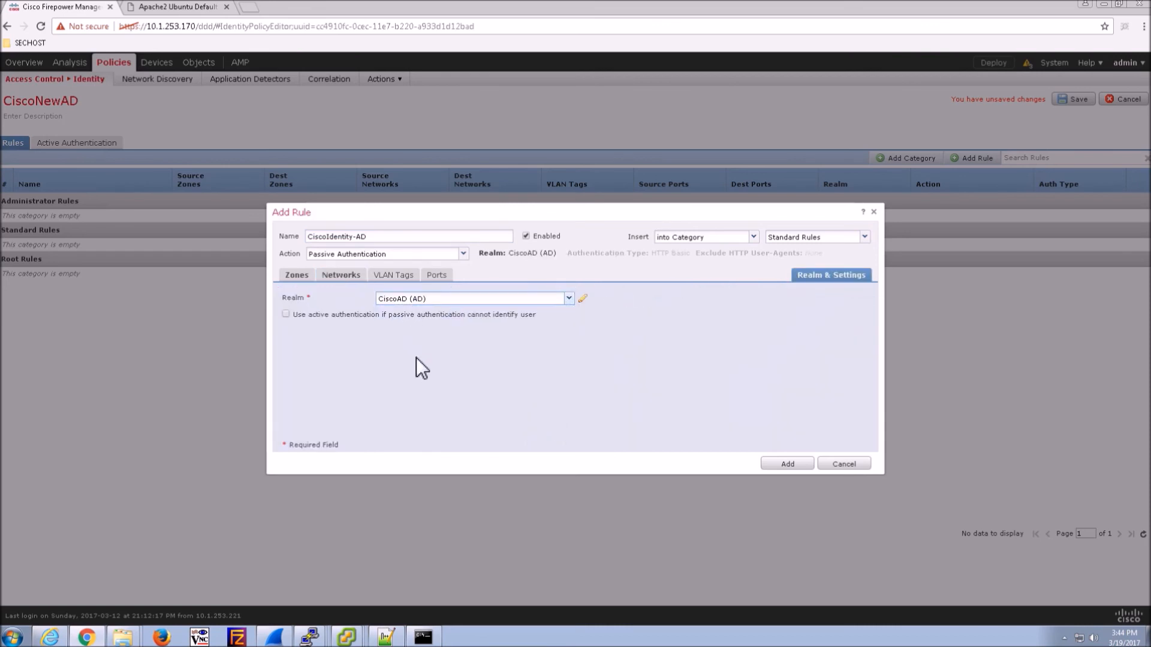
click(777, 464)
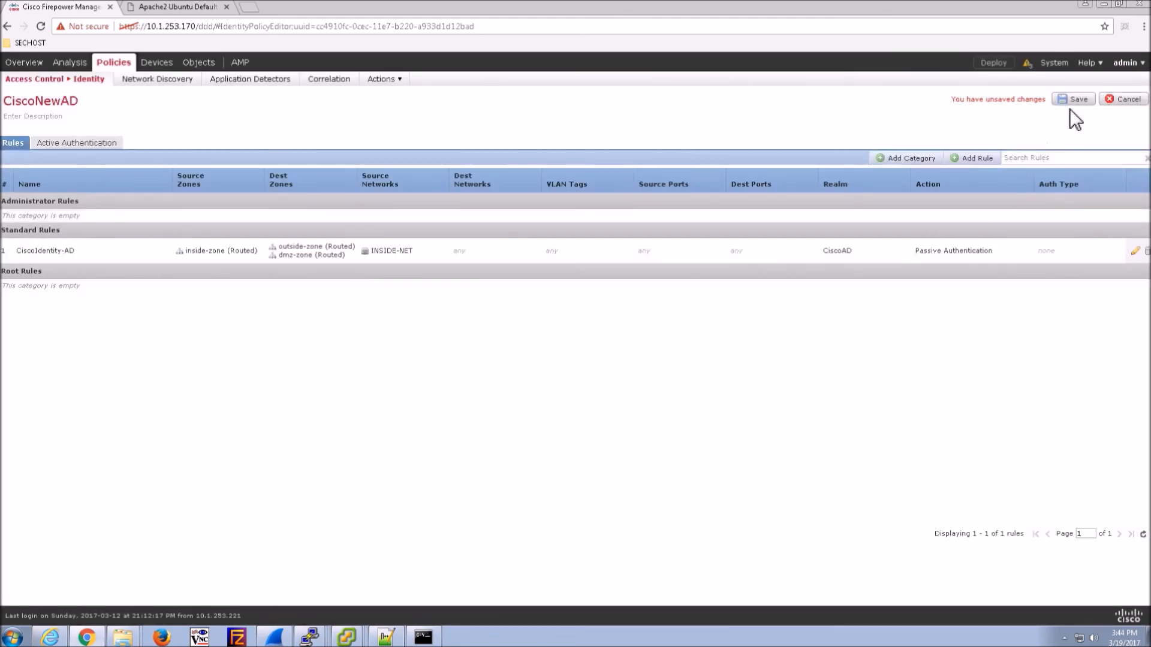
click(1074, 102)
- Go to the Access Control policy list
mouse_move(107, 68)
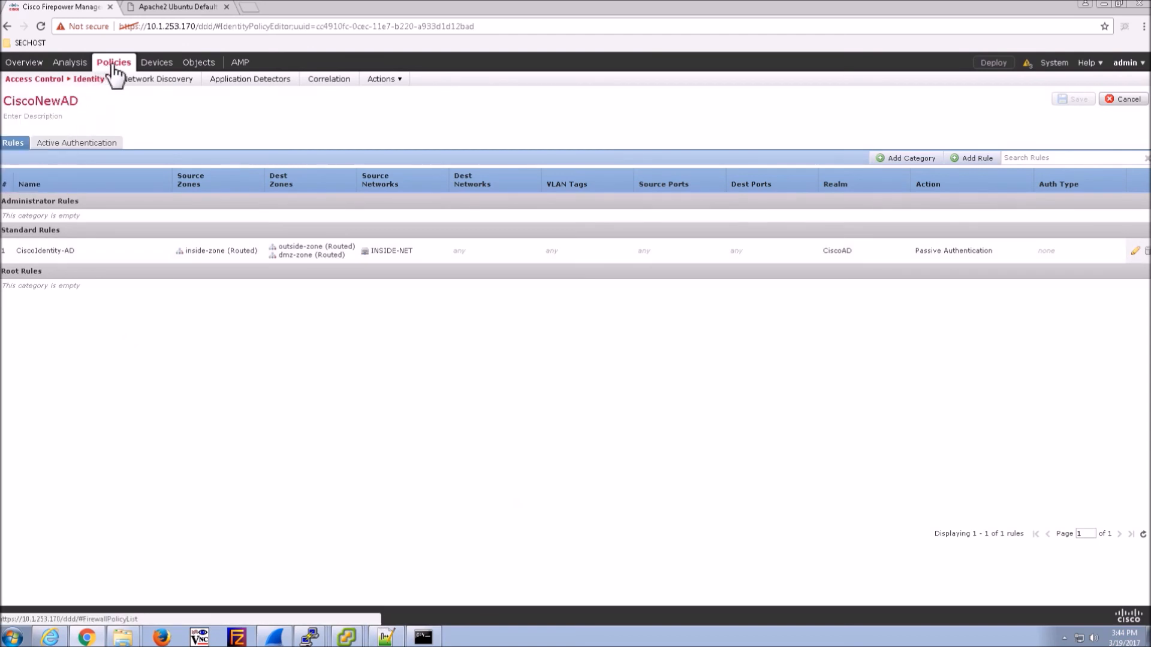
mouse_move(65, 79)
click(34, 97)
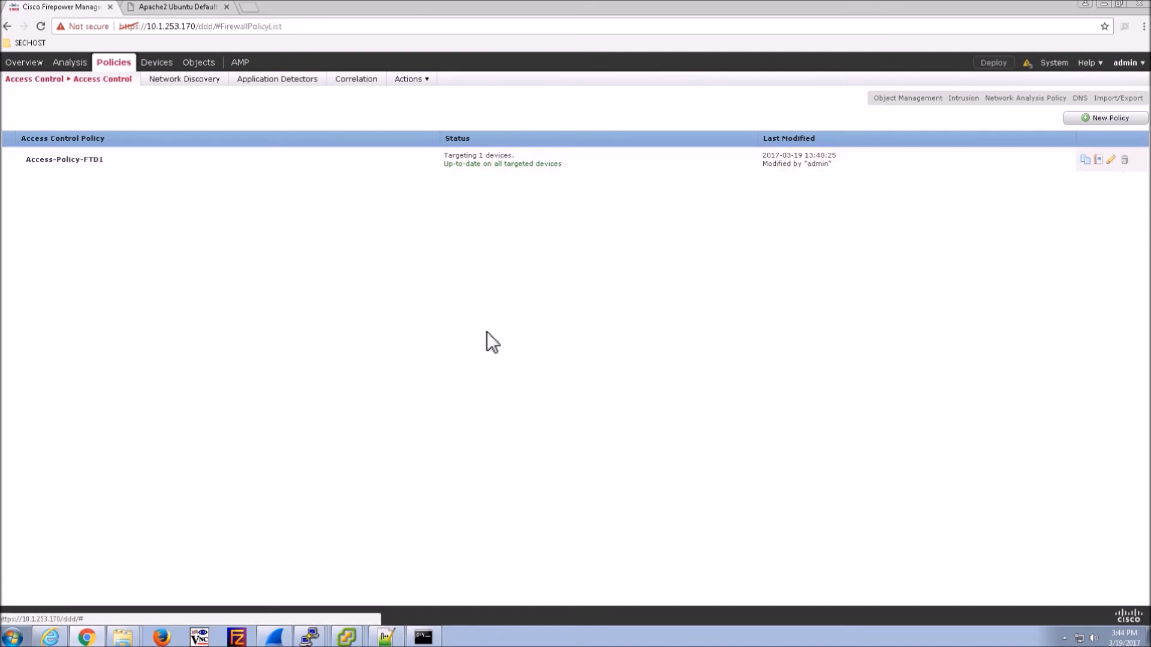
- Start a new HR_Allow rule in Access-Policy-FTD1 with inside-zone as source zone
click(1113, 159)
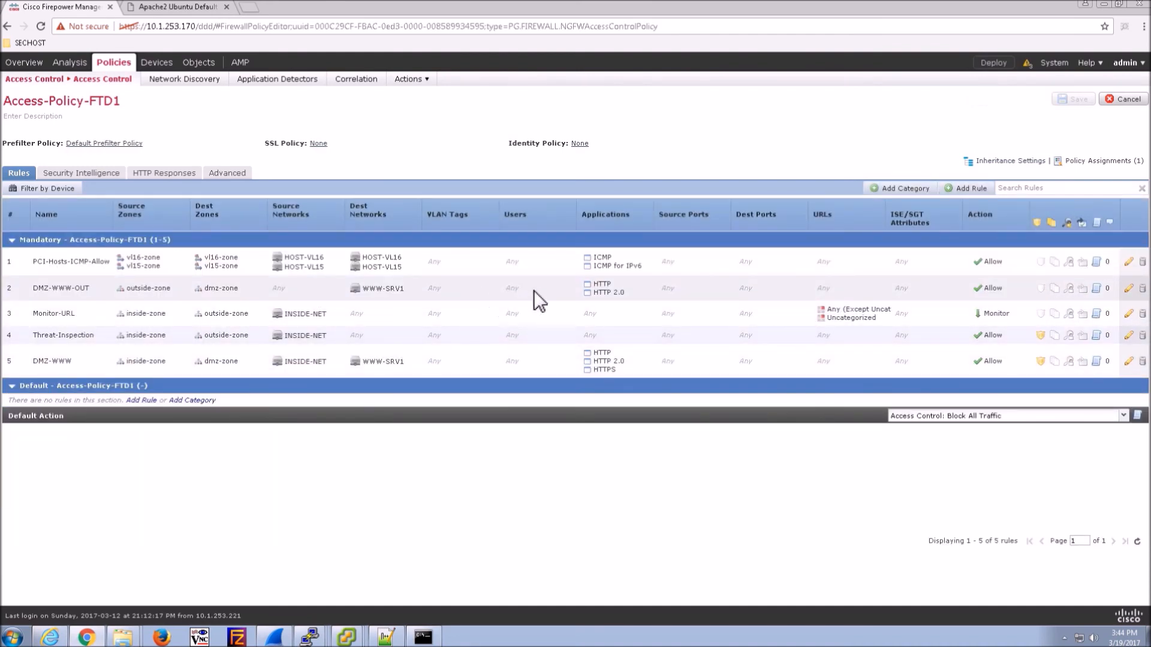
click(967, 188)
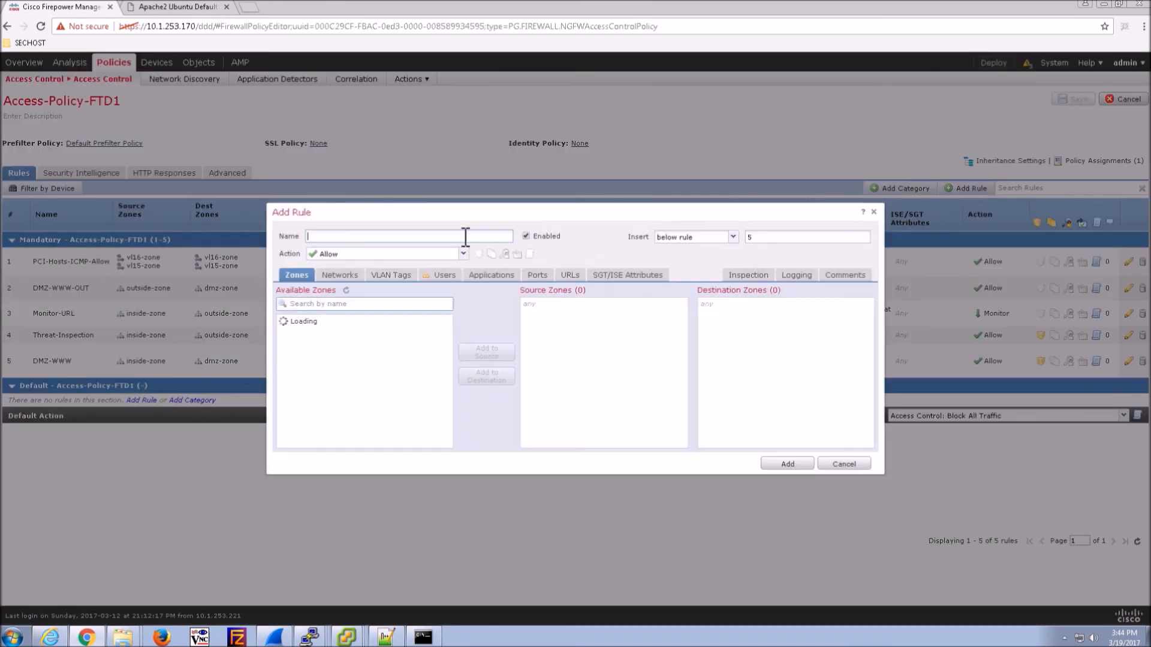
text(HR_Allow)
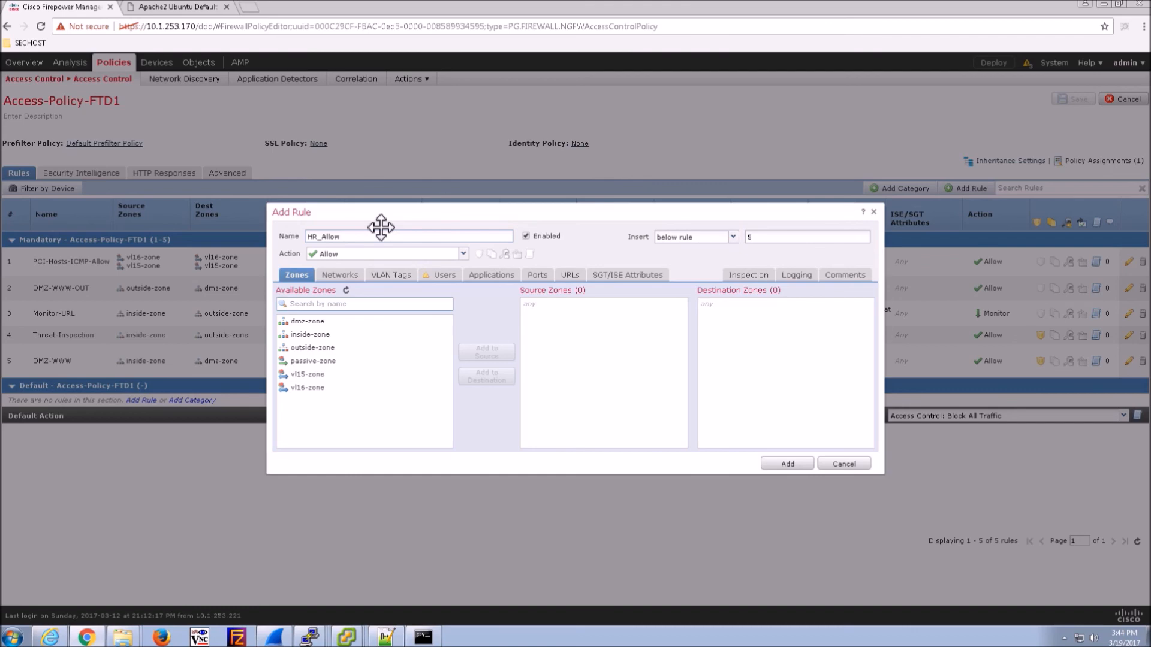
click(319, 336)
click(487, 352)
- Add outside-zone and dmz-zone as destination zones and INSIDE-NET as source network
click(312, 348)
click(486, 376)
click(318, 322)
click(483, 377)
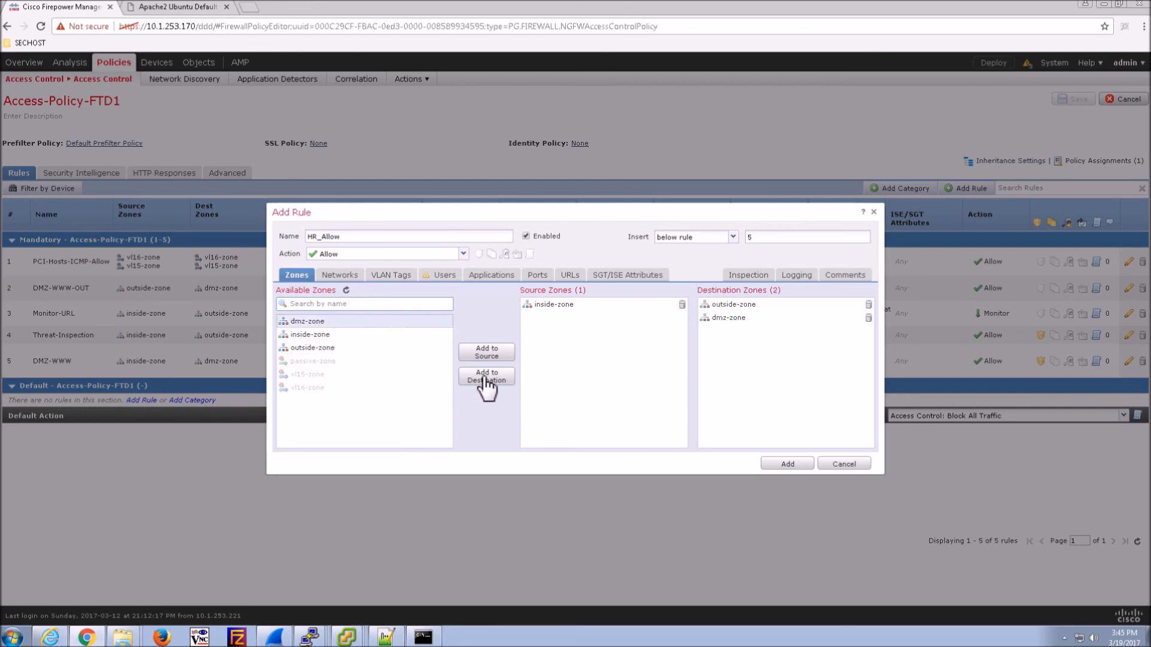
click(339, 277)
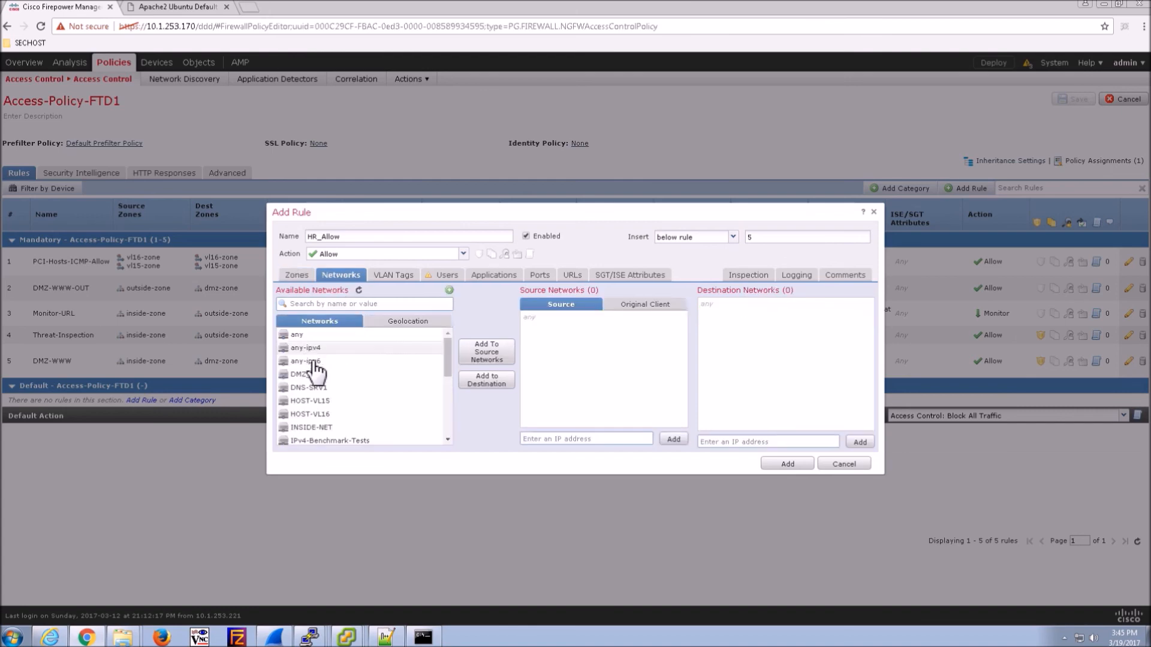
click(326, 428)
click(482, 347)
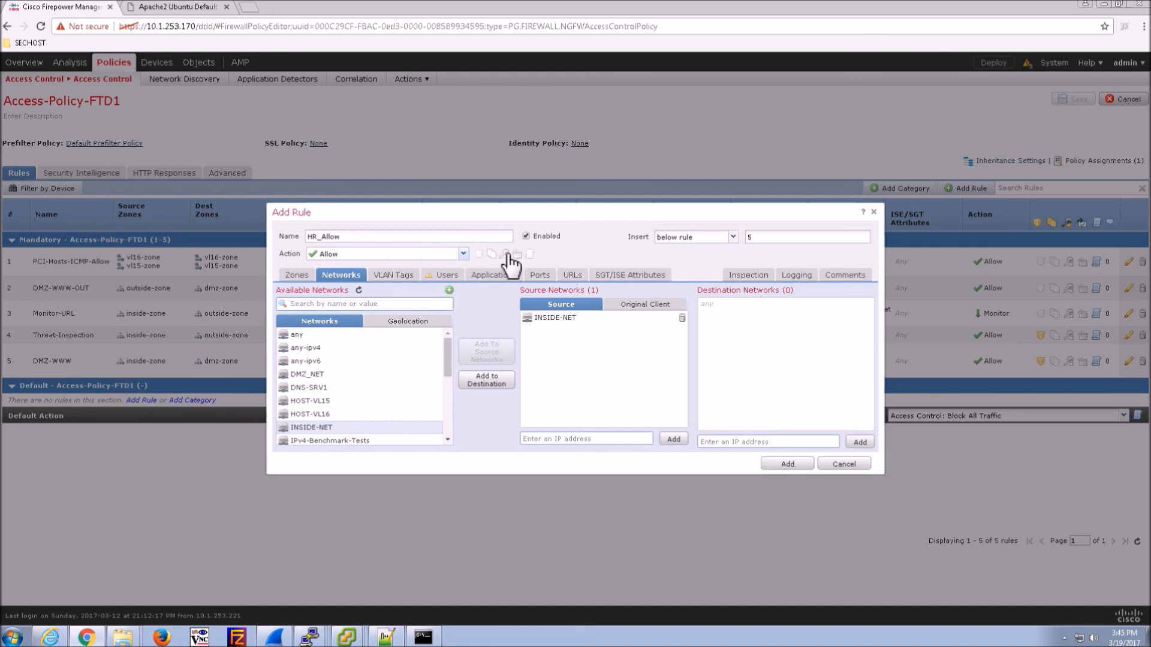
- Keep the rule's placement, log connections at beginning and end, and add HR_Allow
click(732, 238)
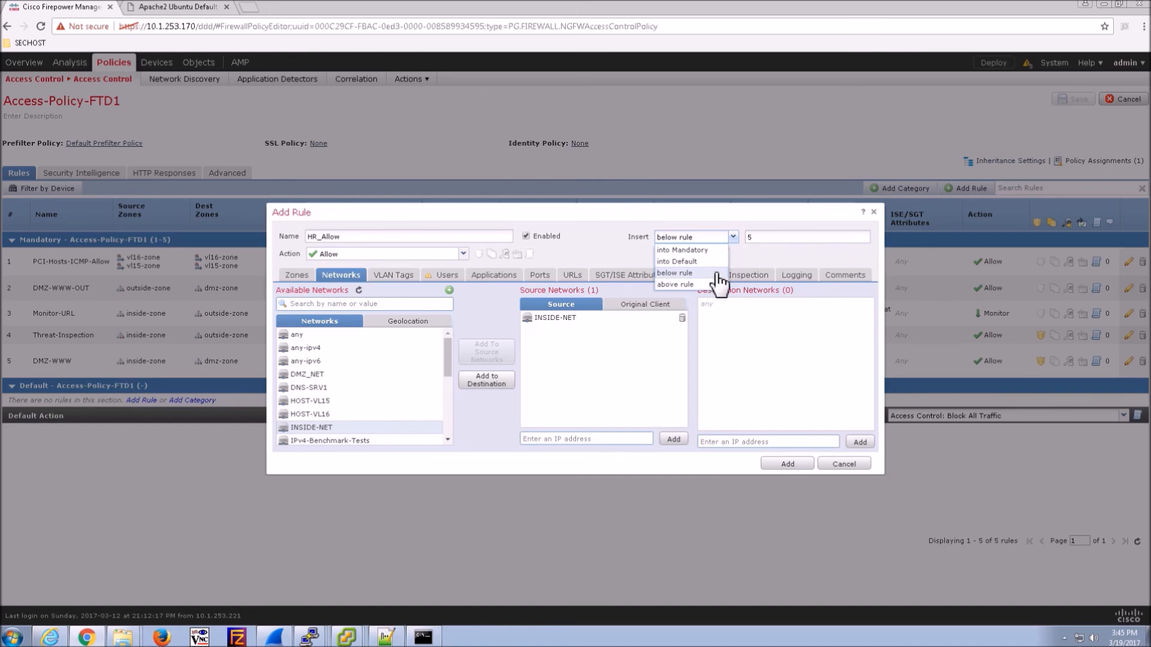
click(695, 273)
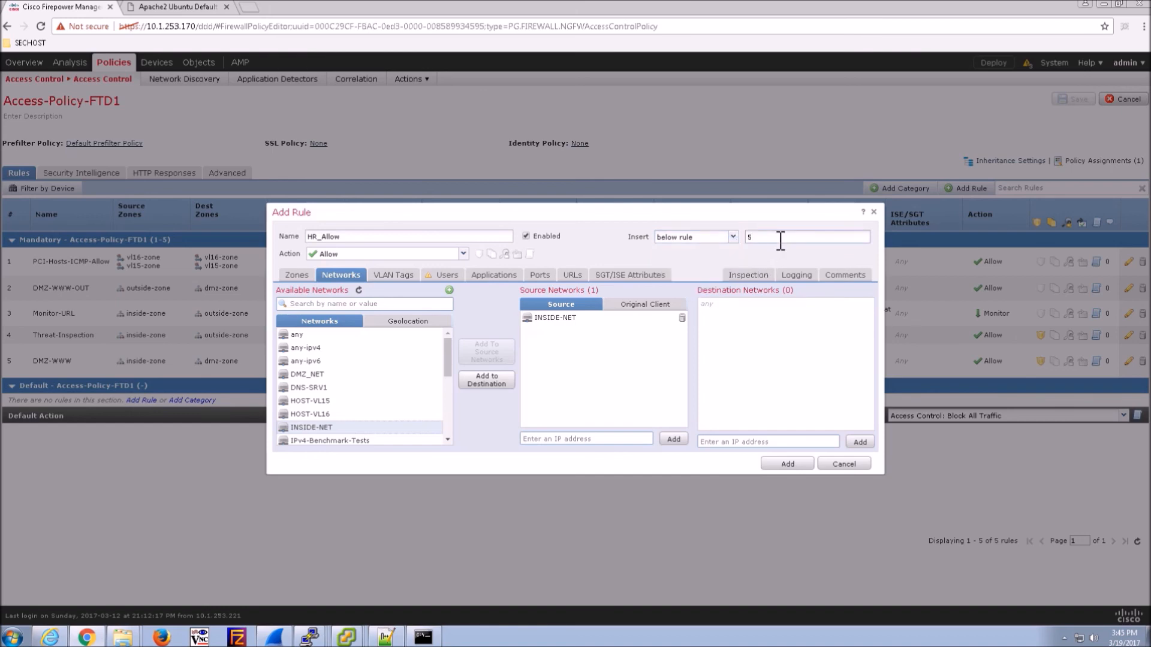
click(796, 277)
click(297, 300)
click(292, 314)
click(447, 277)
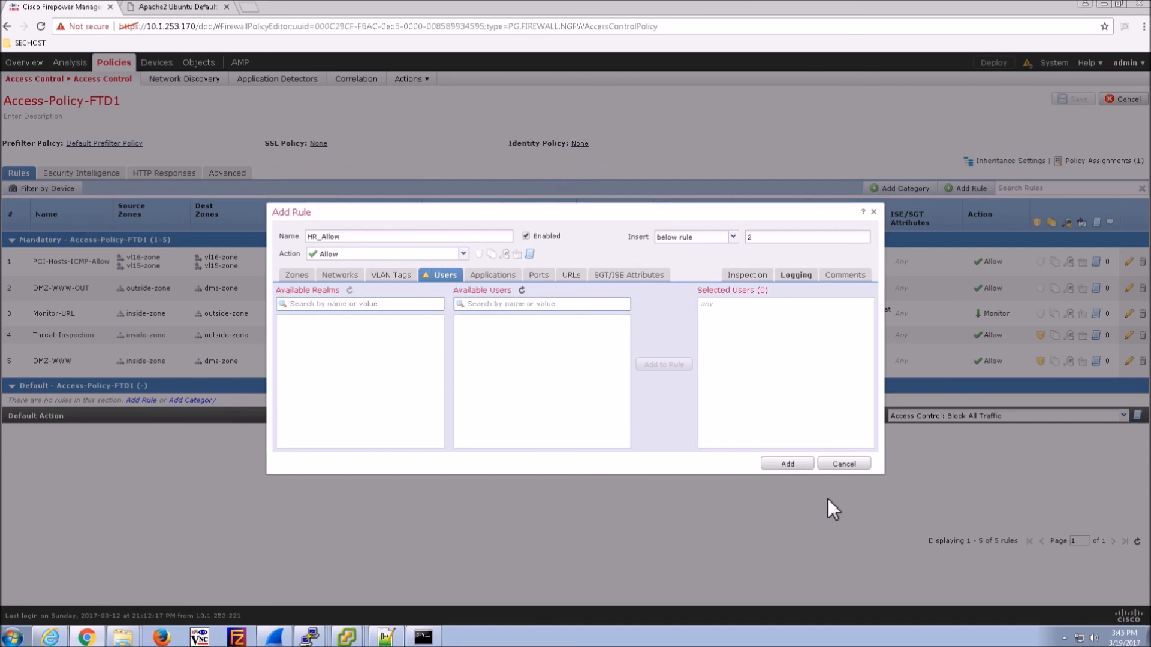
click(793, 465)
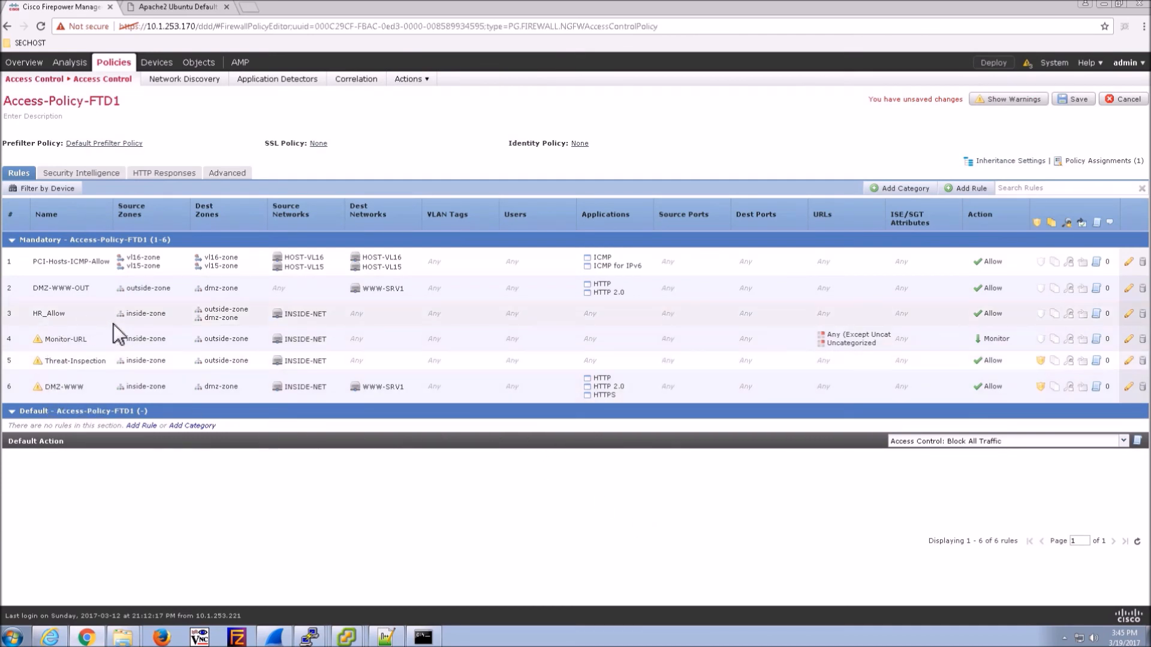
- Set Access-Policy-FTD1's identity policy to CiscoNewAD, save, and return to the policy list
click(580, 143)
click(544, 337)
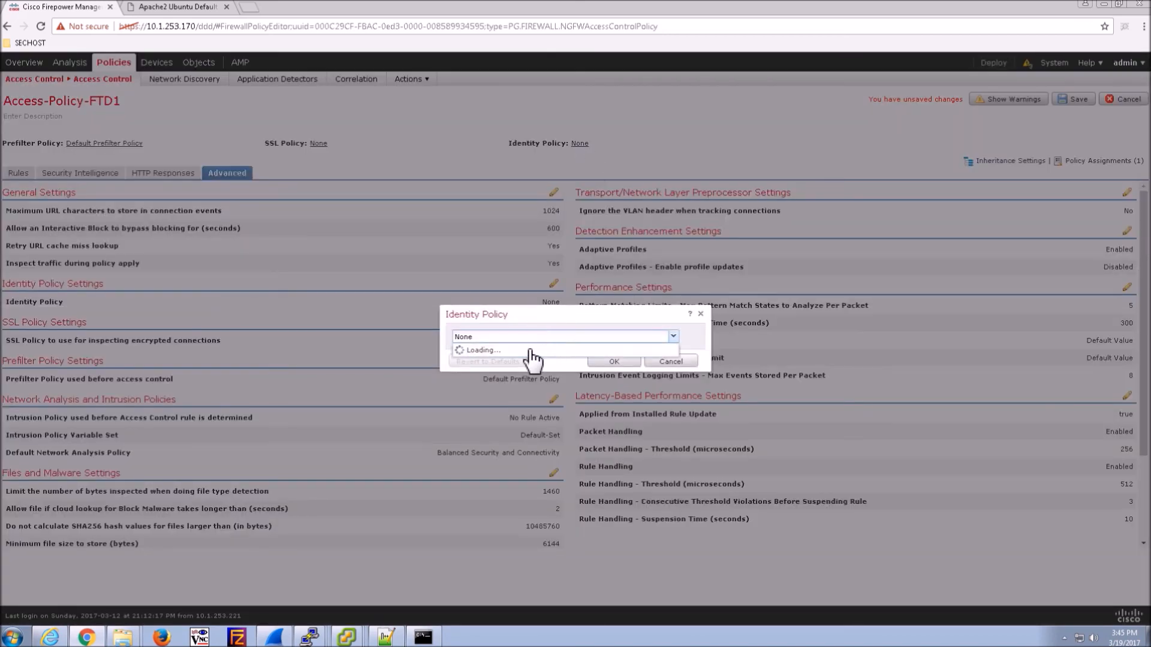
click(504, 363)
click(613, 362)
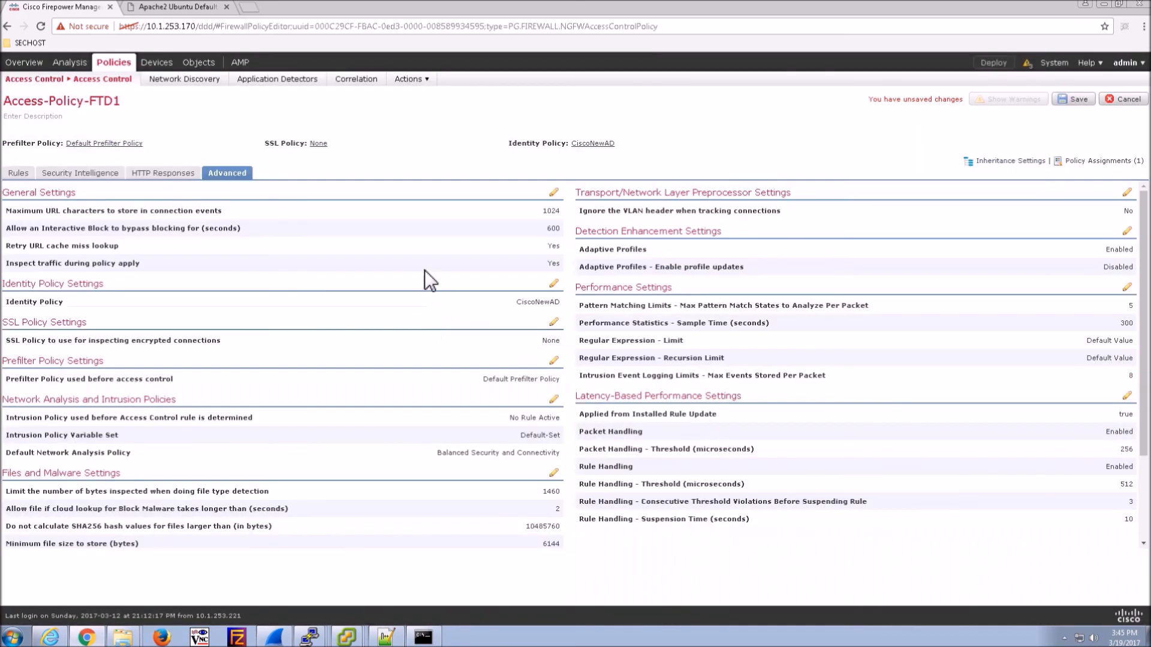
click(1070, 100)
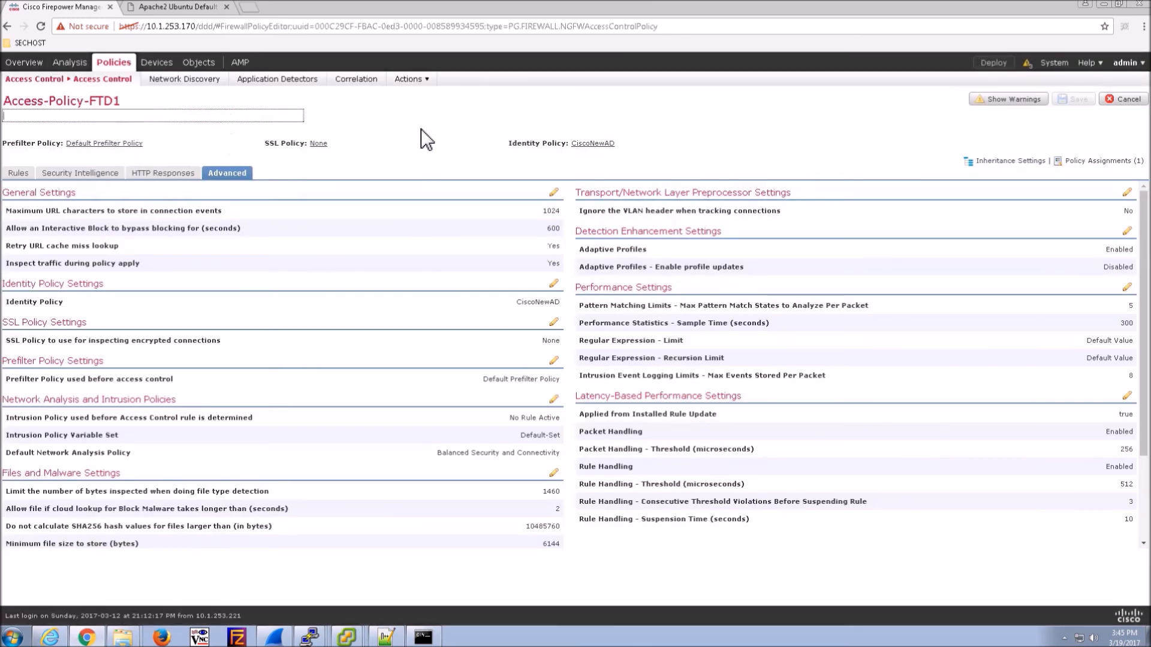
mouse_move(62, 78)
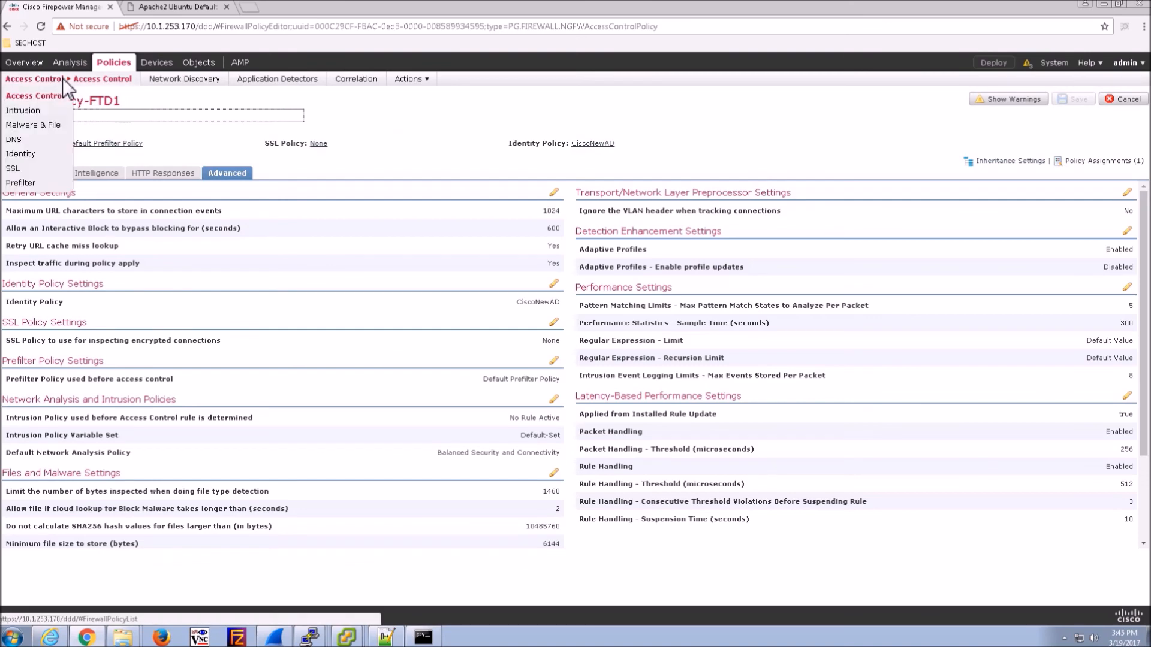
click(27, 98)
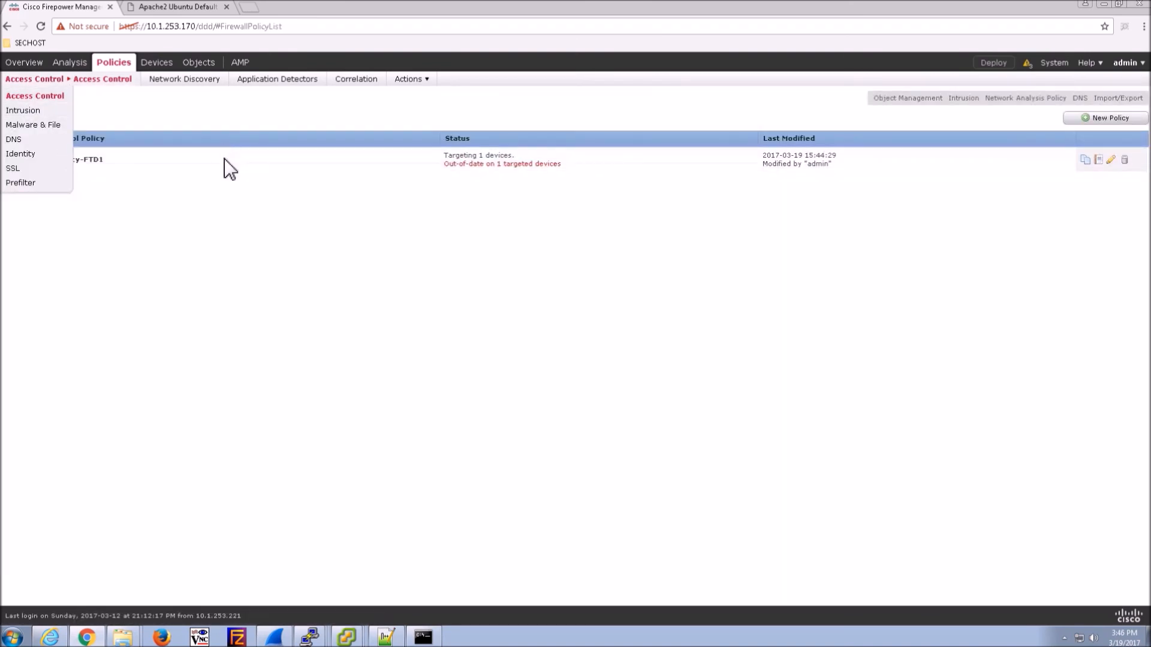
- Add the CiscoAD/HR user group to HR_Allow's user conditions and save the rule
click(1111, 160)
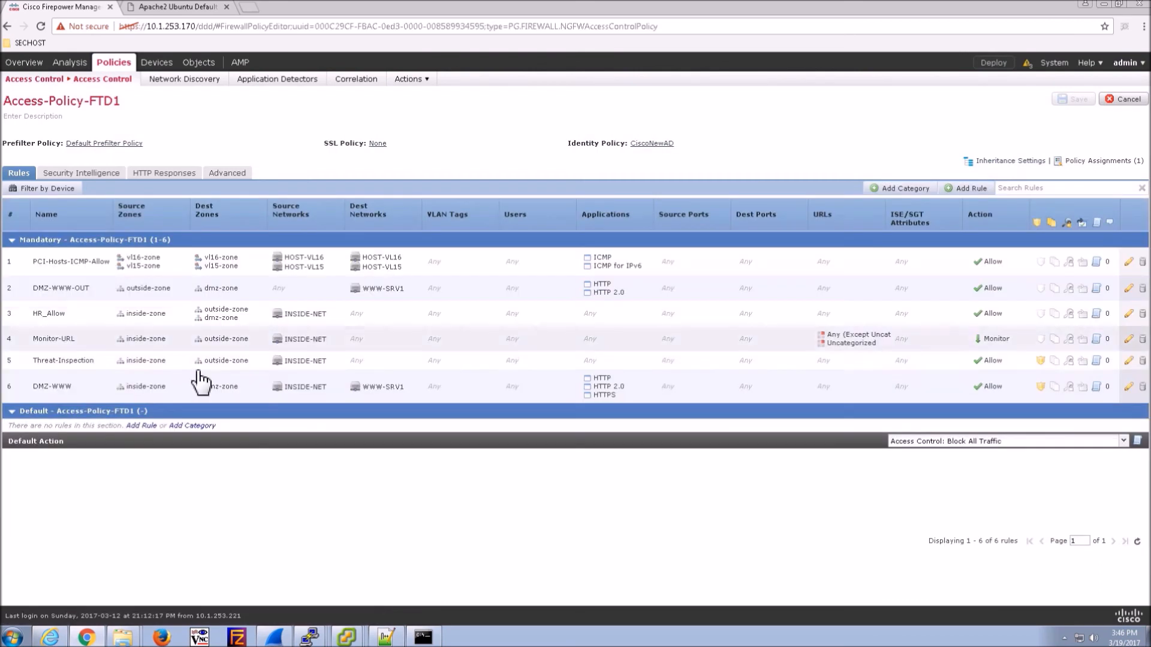
double_click(437, 318)
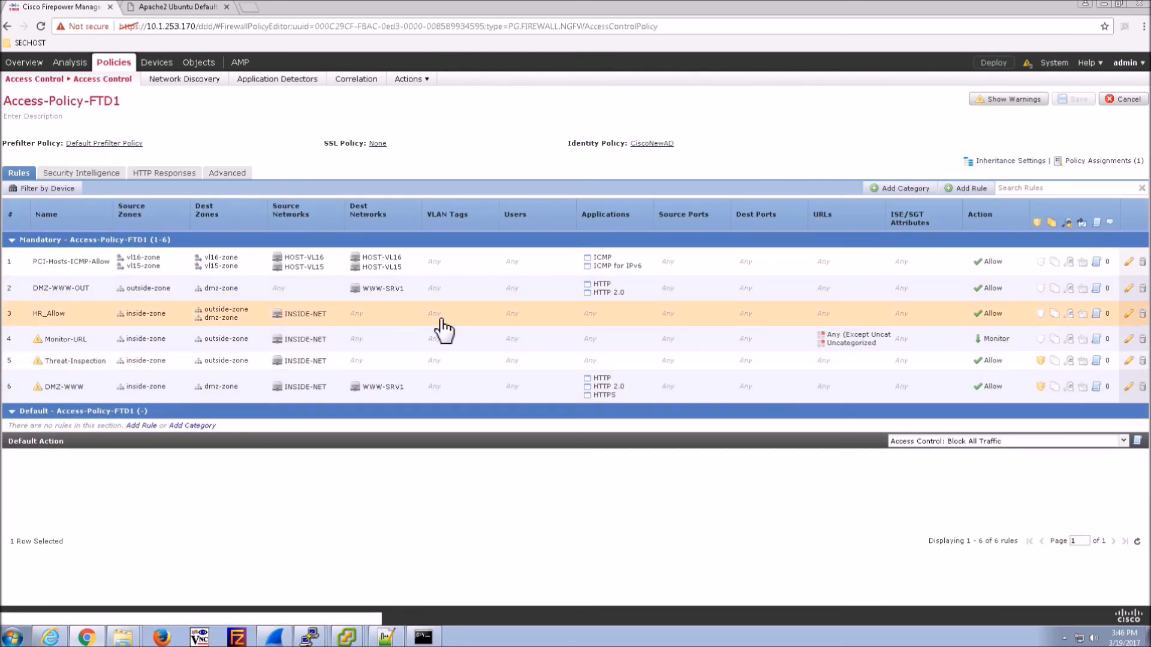
click(447, 275)
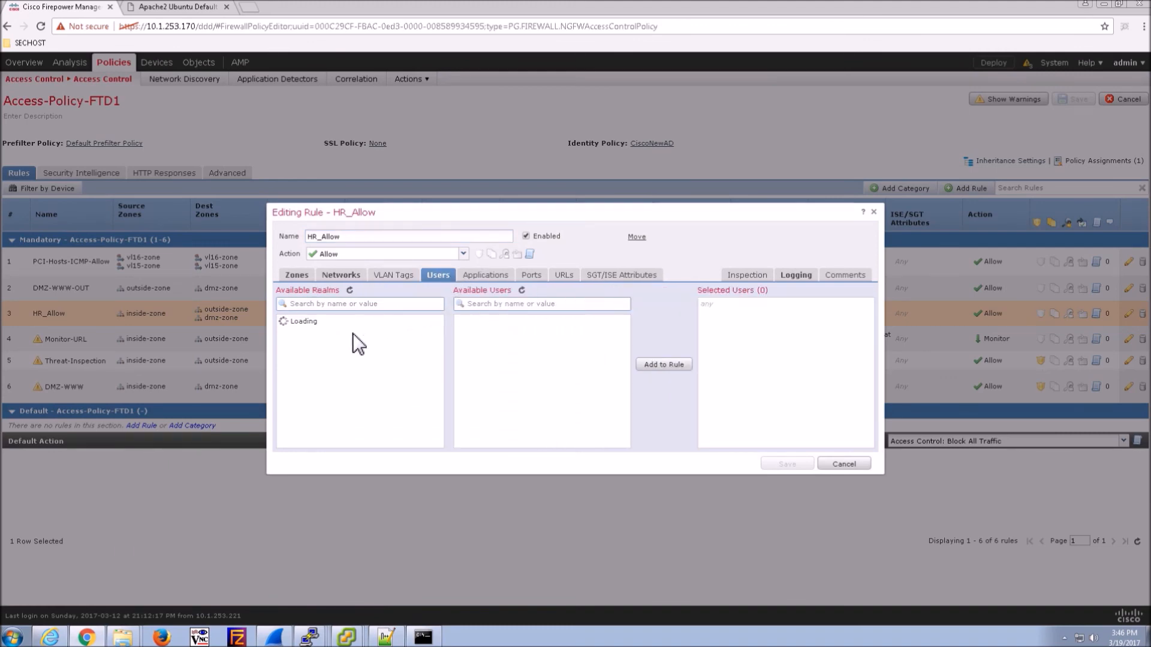
click(305, 335)
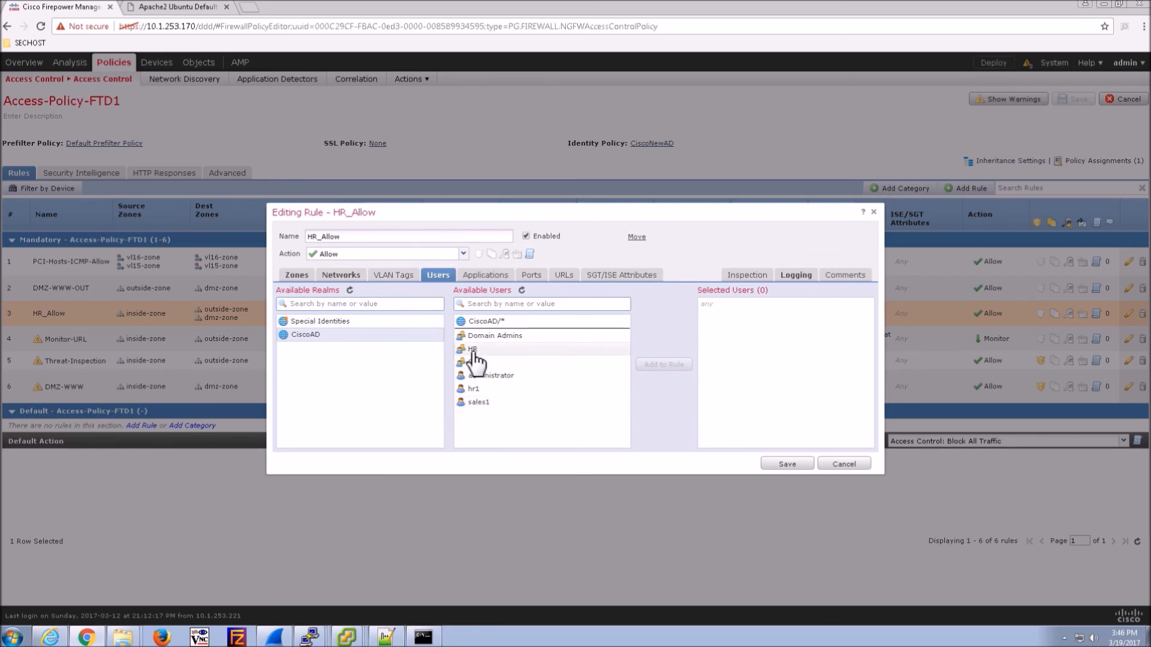
click(472, 350)
click(663, 365)
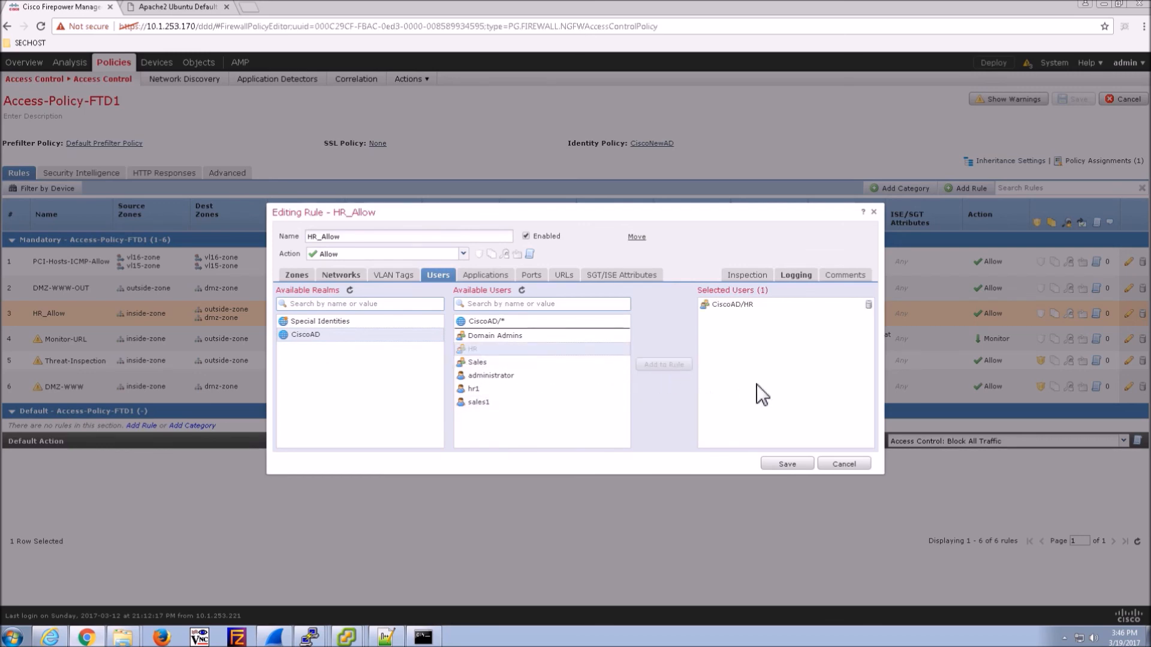
click(786, 465)
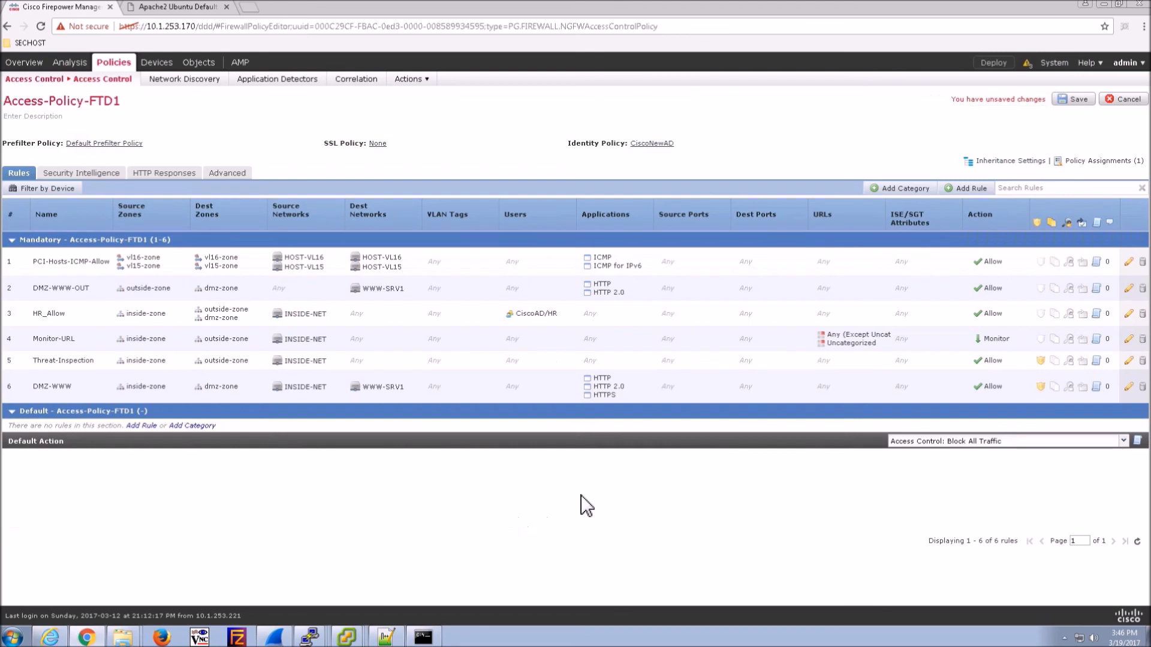
click(706, 317)
- Copy the HR_Allow rule and paste a duplicate below it
right_click(706, 318)
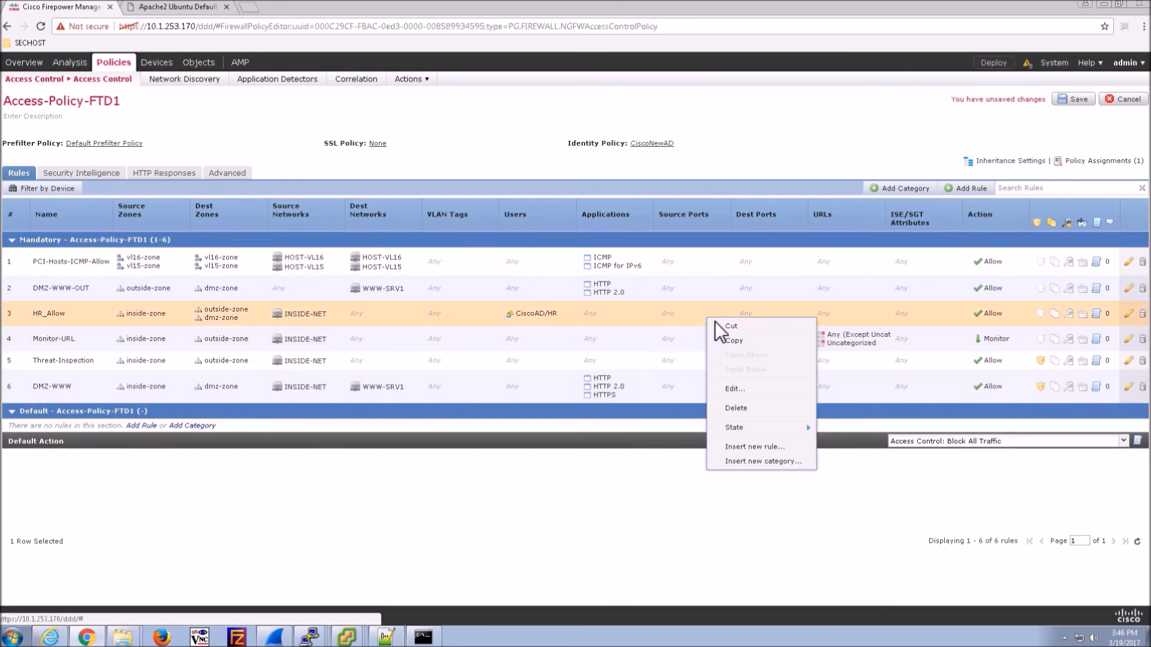
click(730, 340)
right_click(697, 316)
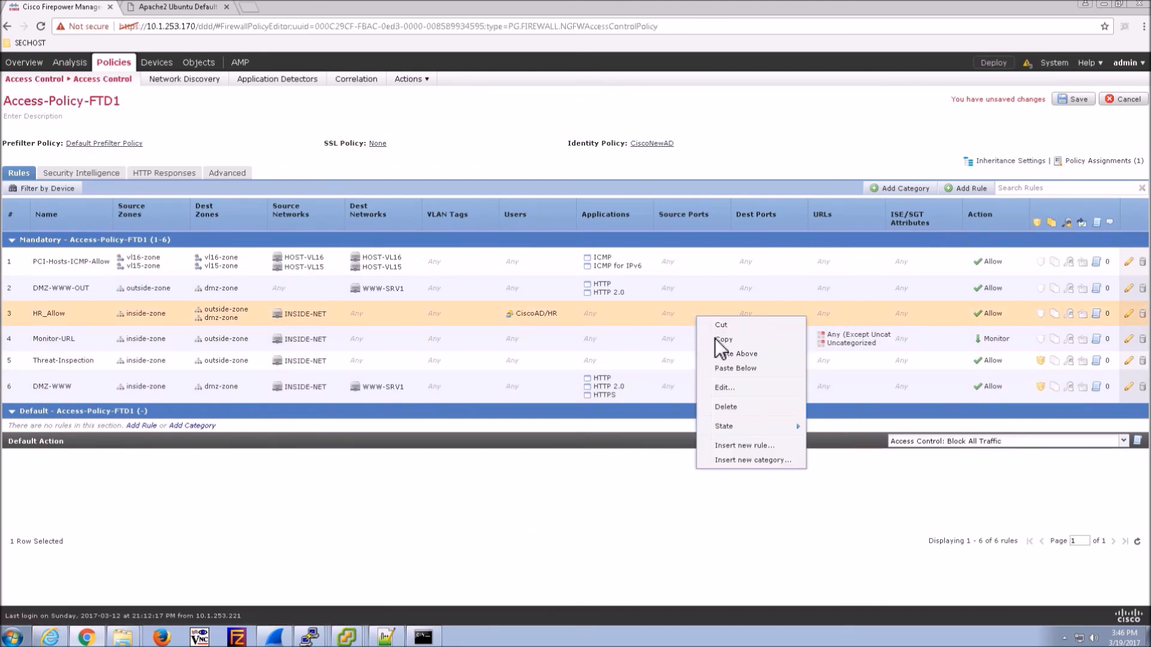
click(698, 368)
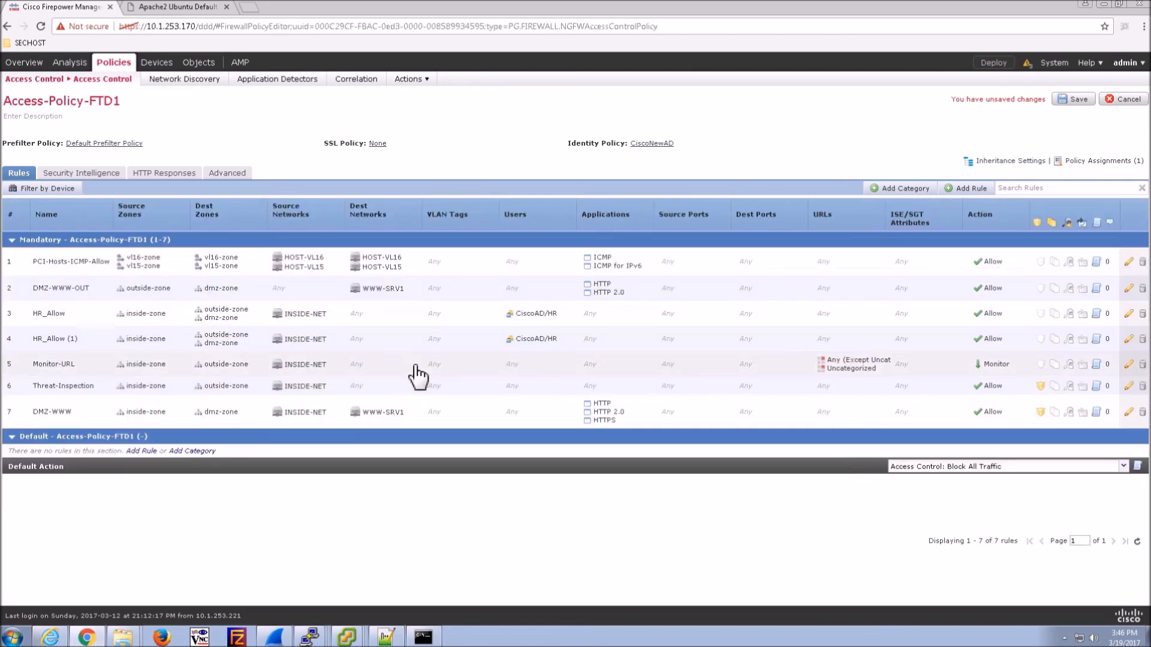
- Rename the copy Sales_Block, use inside-zone as source, drop outside-zone, and set action Block
click(1131, 340)
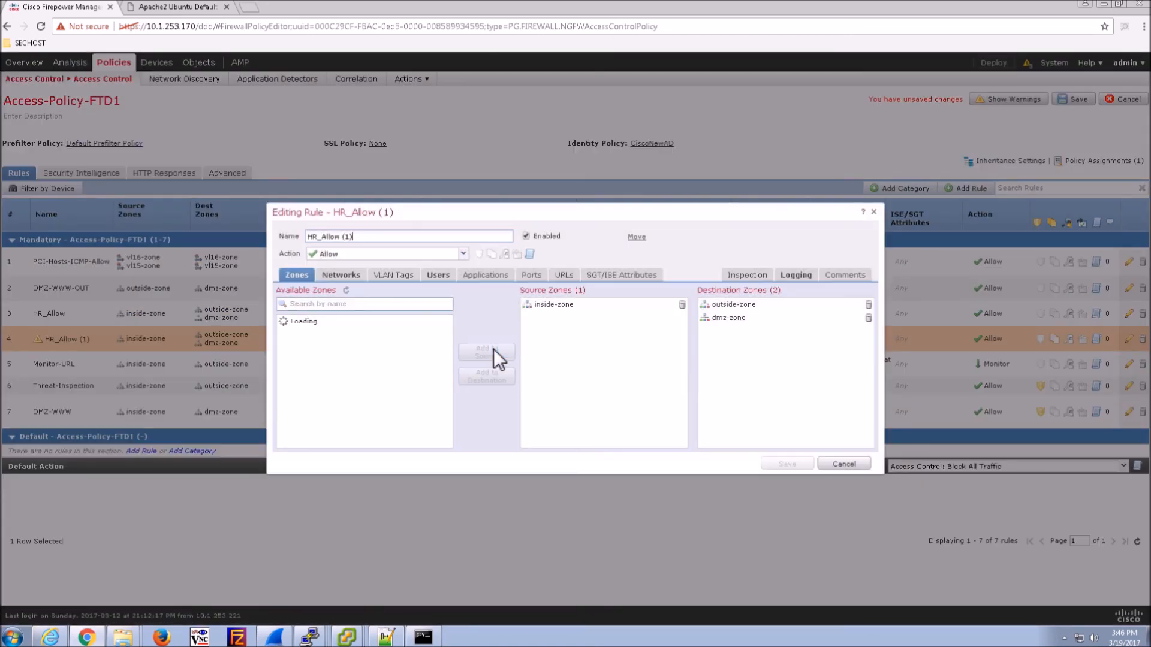
click(377, 243)
key(BackSpace)
key(BackSpace)
key(BackSpace)
key(BackSpace)
key(BackSpace)
key(BackSpace)
key(BackSpace)
key(BackSpace)
key(BackSpace)
key(BackSpace)
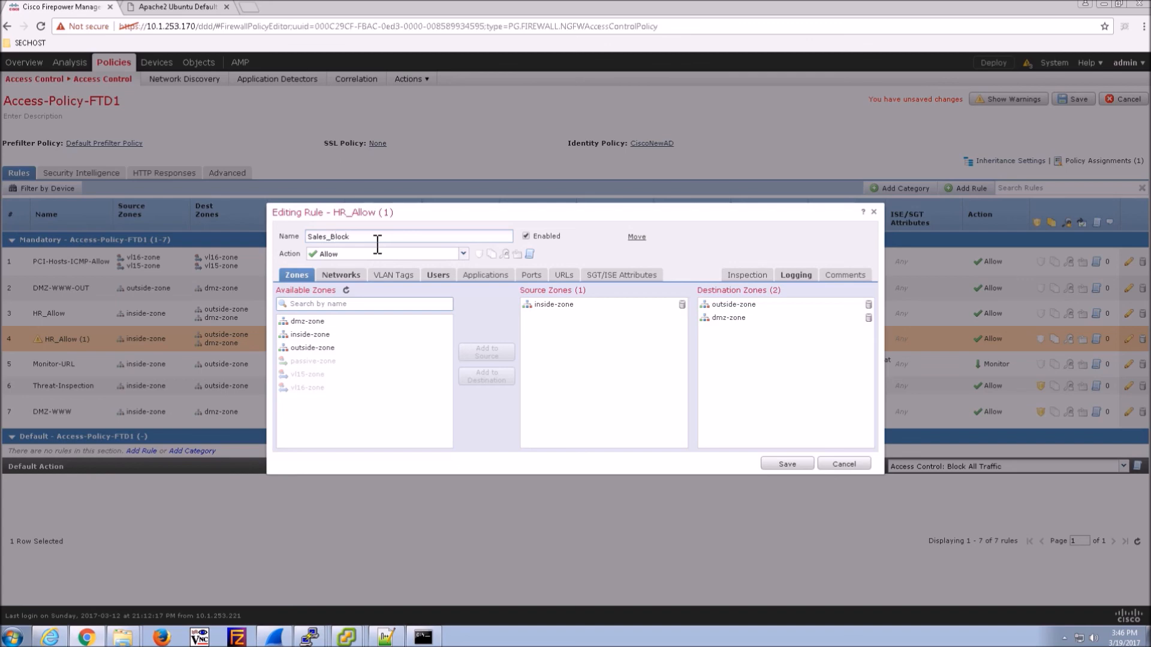
click(321, 335)
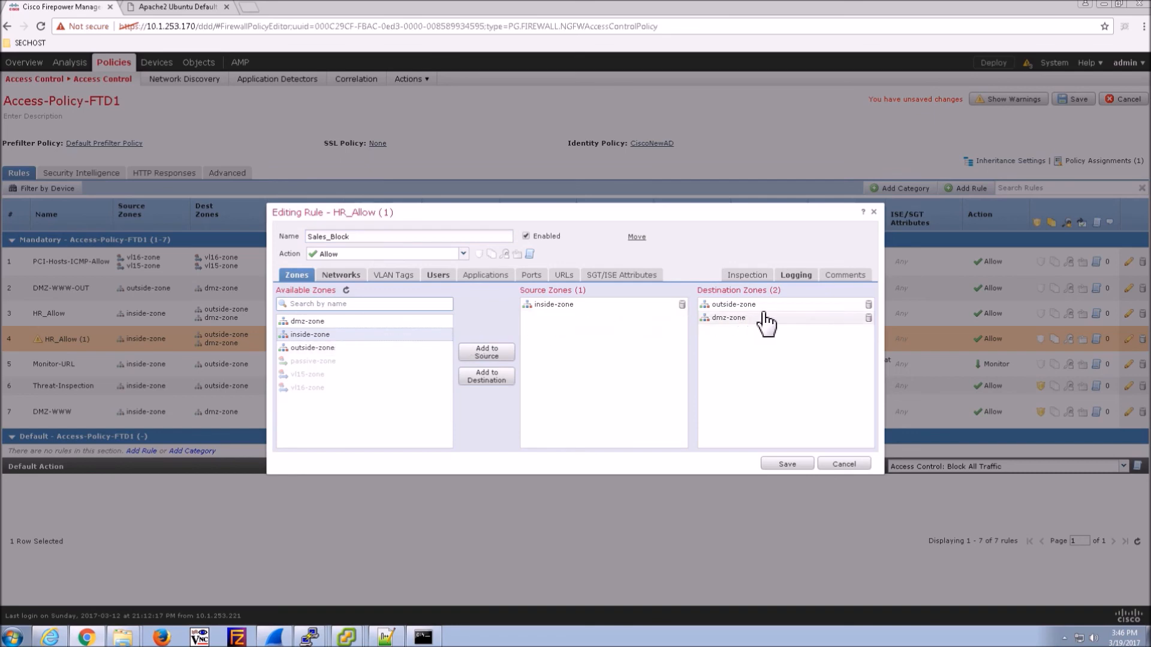
click(869, 305)
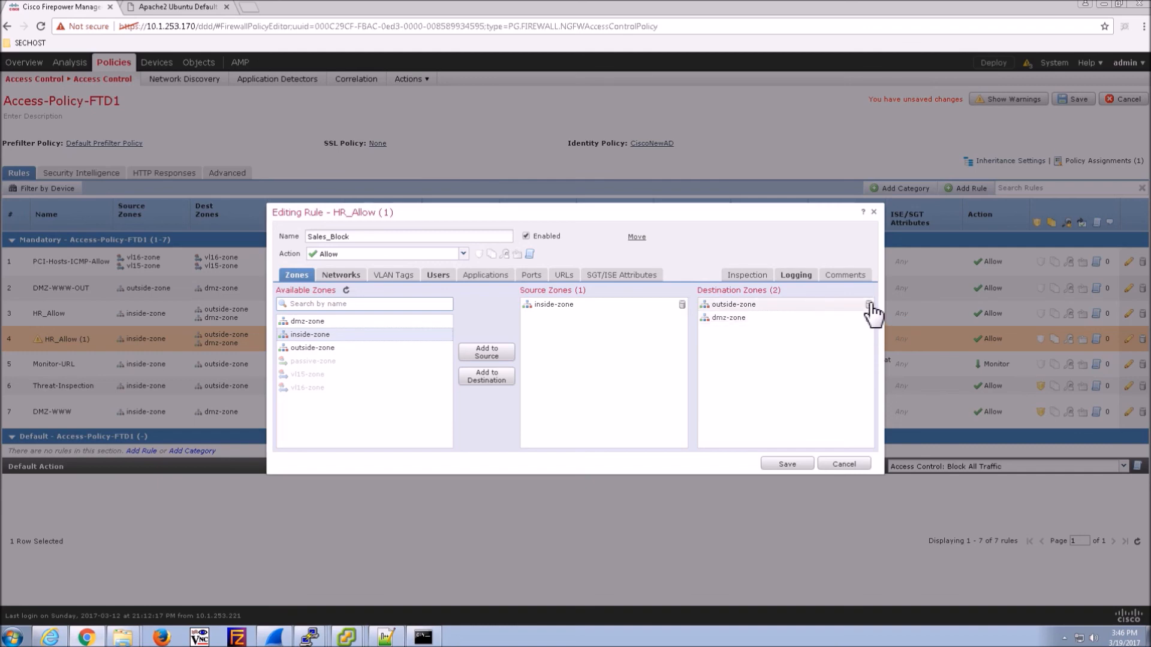
click(437, 258)
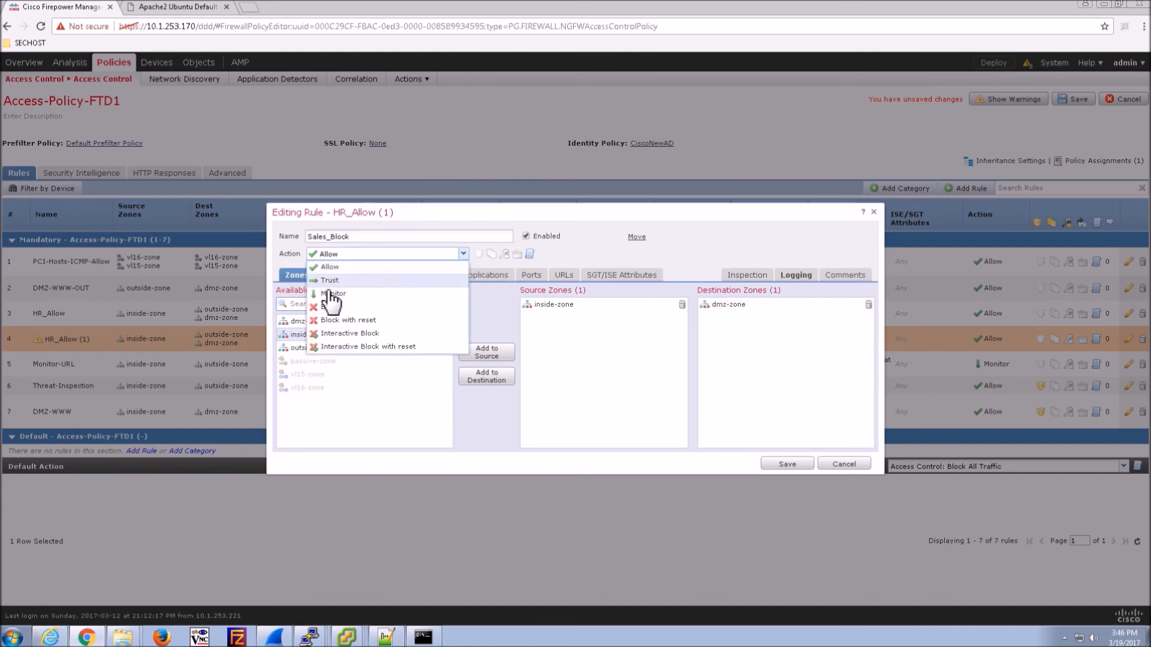
click(329, 318)
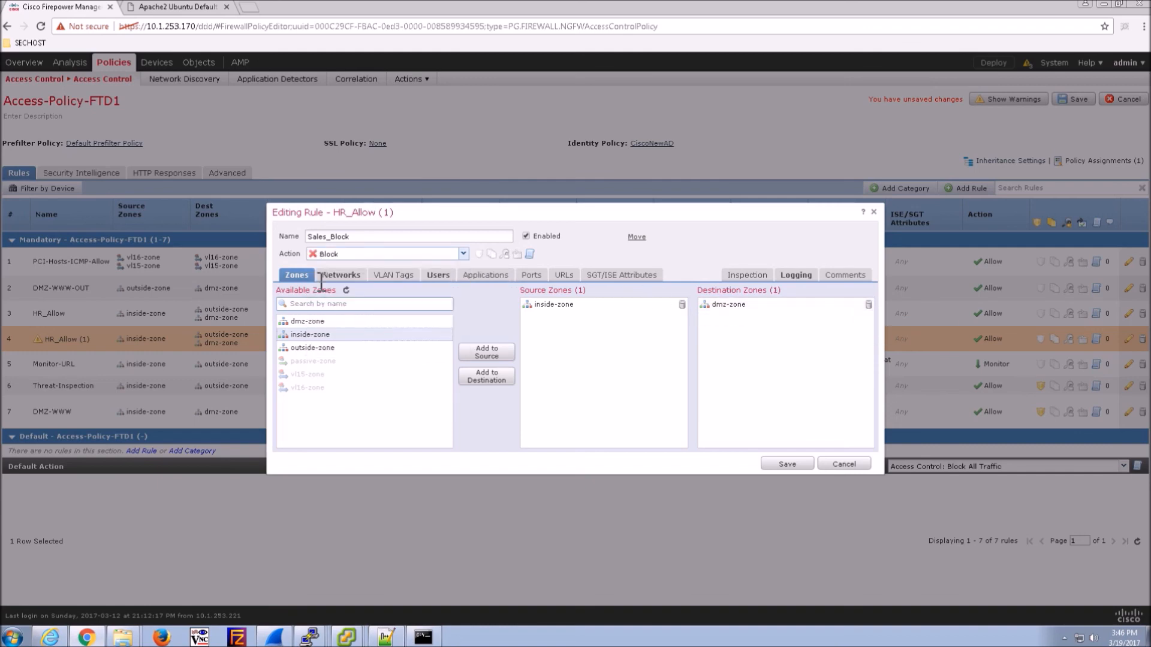
- Replace the HR group with CiscoAD/Sales, review logging, and save the Sales_Block rule
click(438, 276)
click(868, 305)
click(308, 334)
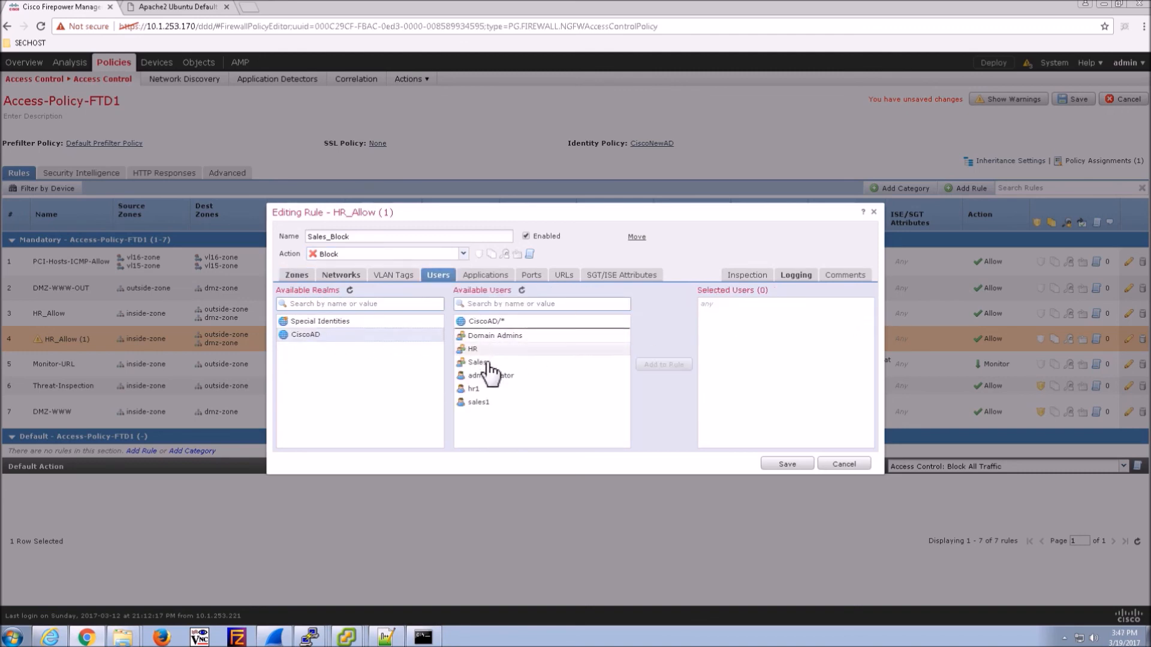
click(478, 362)
click(665, 367)
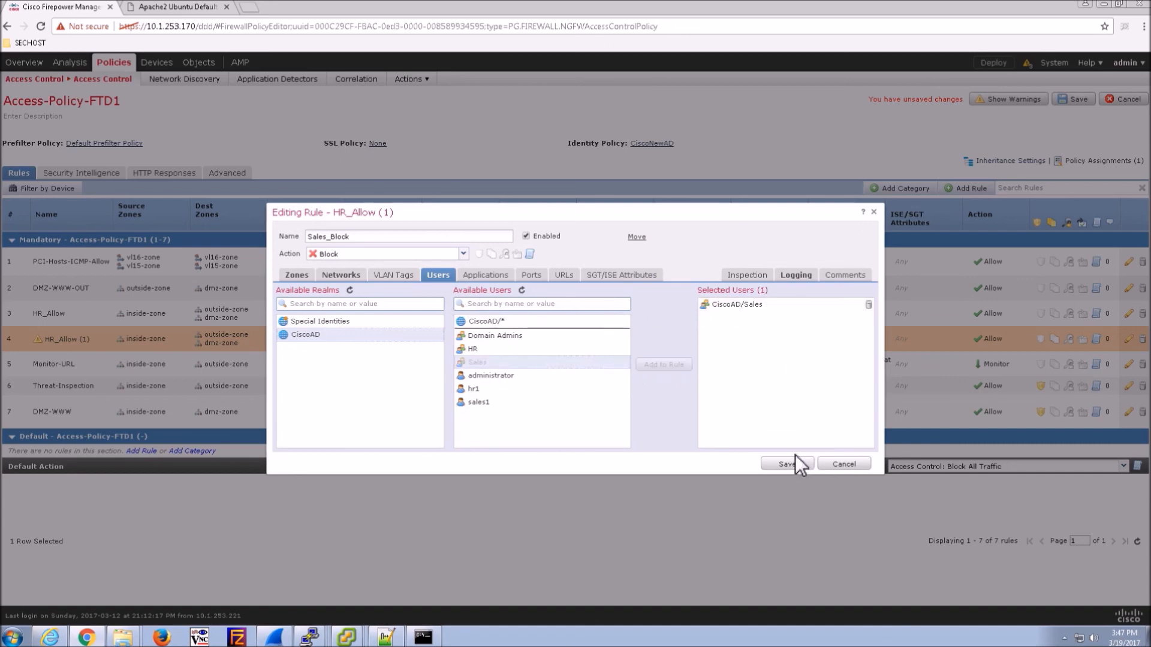
click(795, 277)
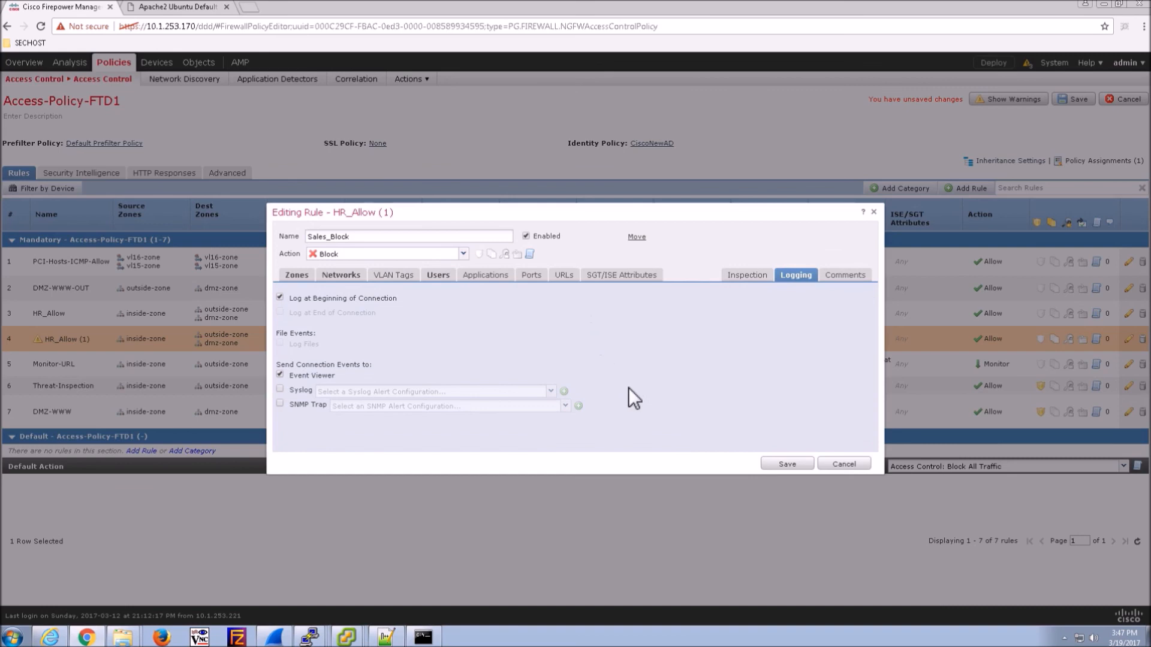
click(787, 464)
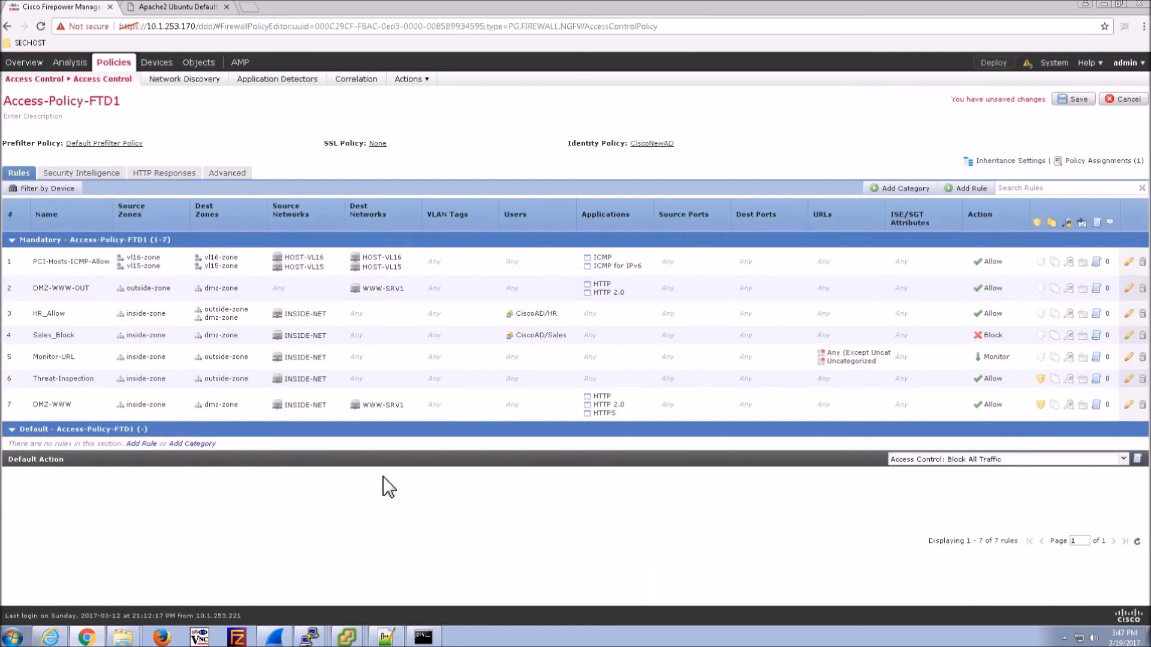
- Copy the Sales_Block rule and paste a duplicate below it
right_click(630, 333)
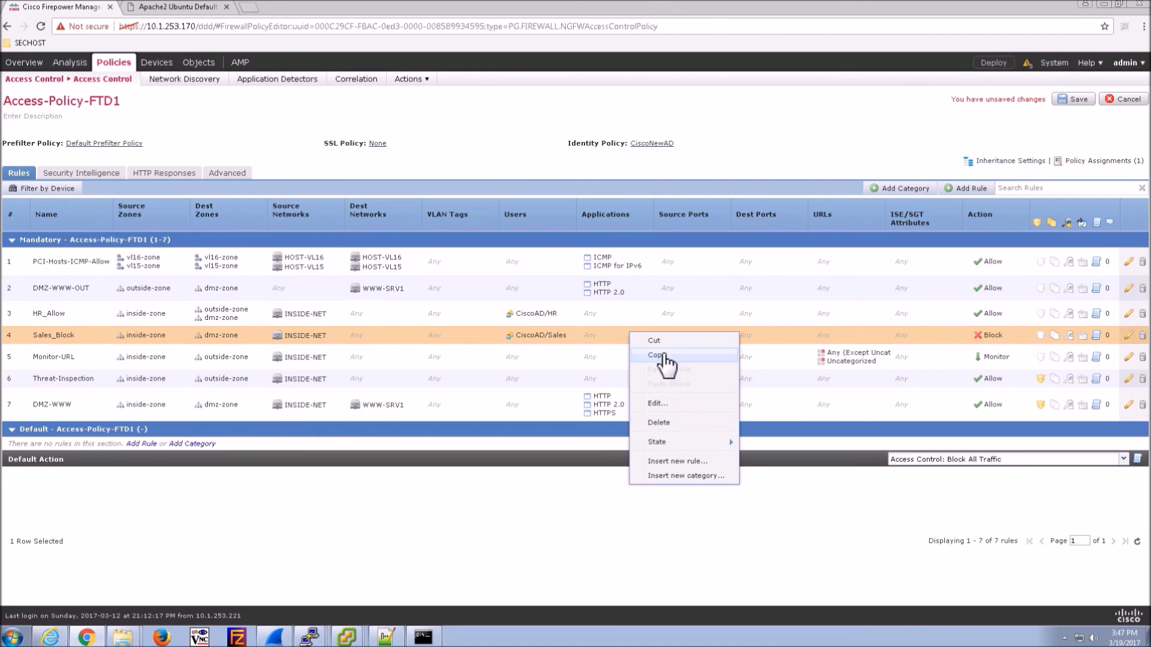
click(665, 355)
right_click(650, 340)
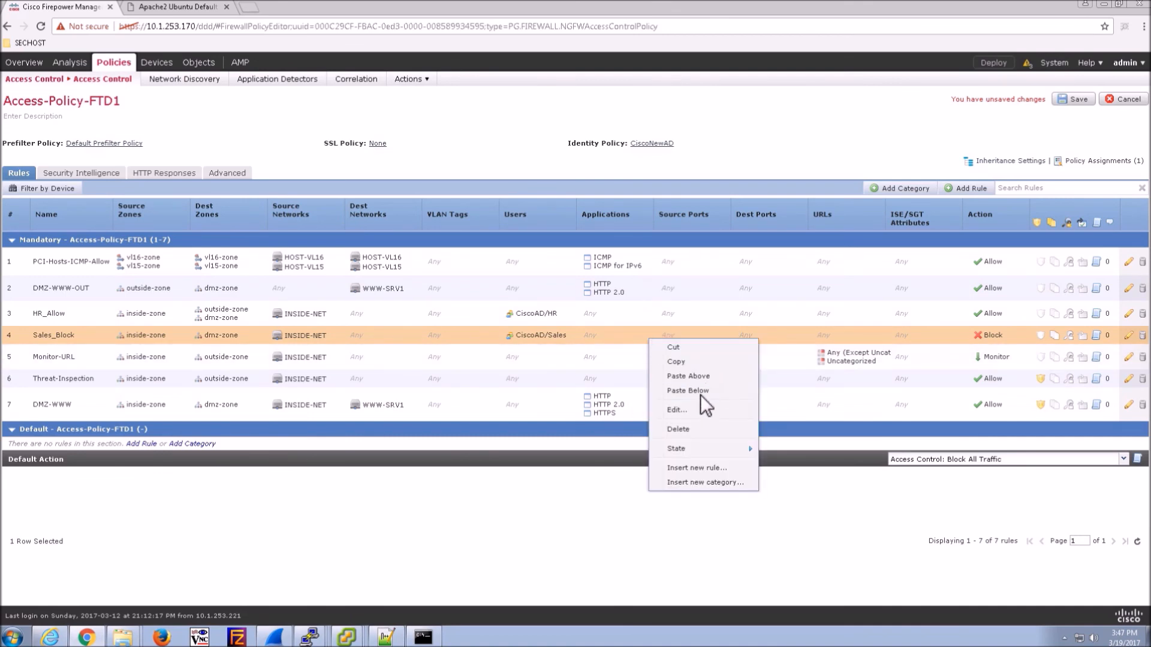
click(687, 390)
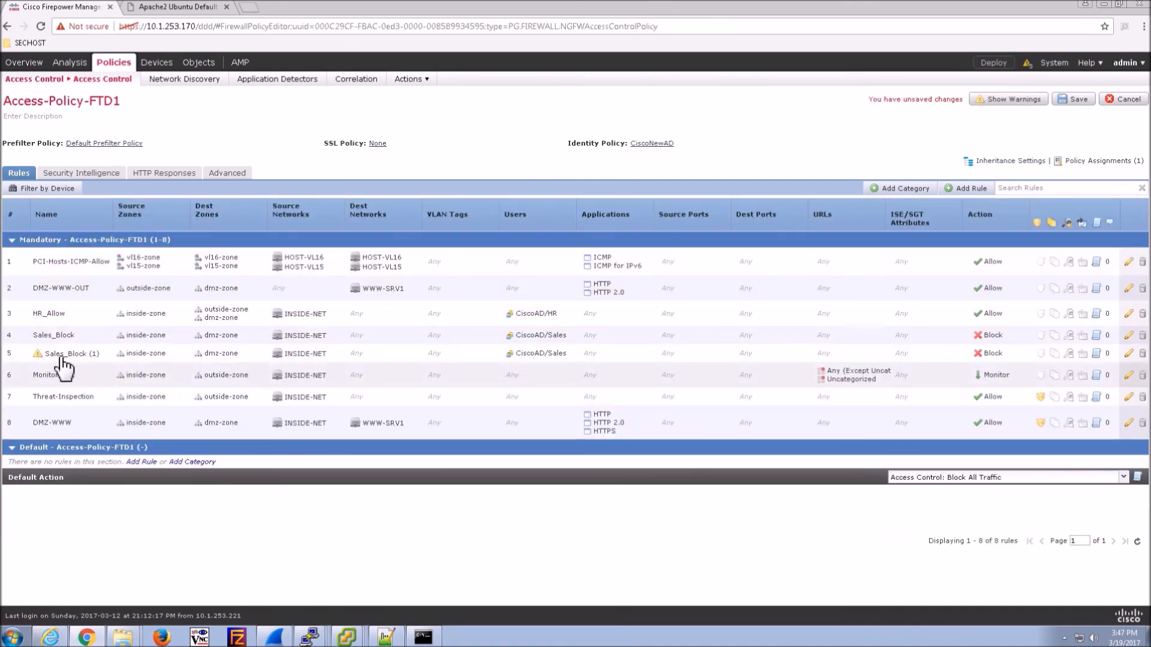
- Set the copied rule's action to Allow and rename it Sales_Allow
double_click(63, 358)
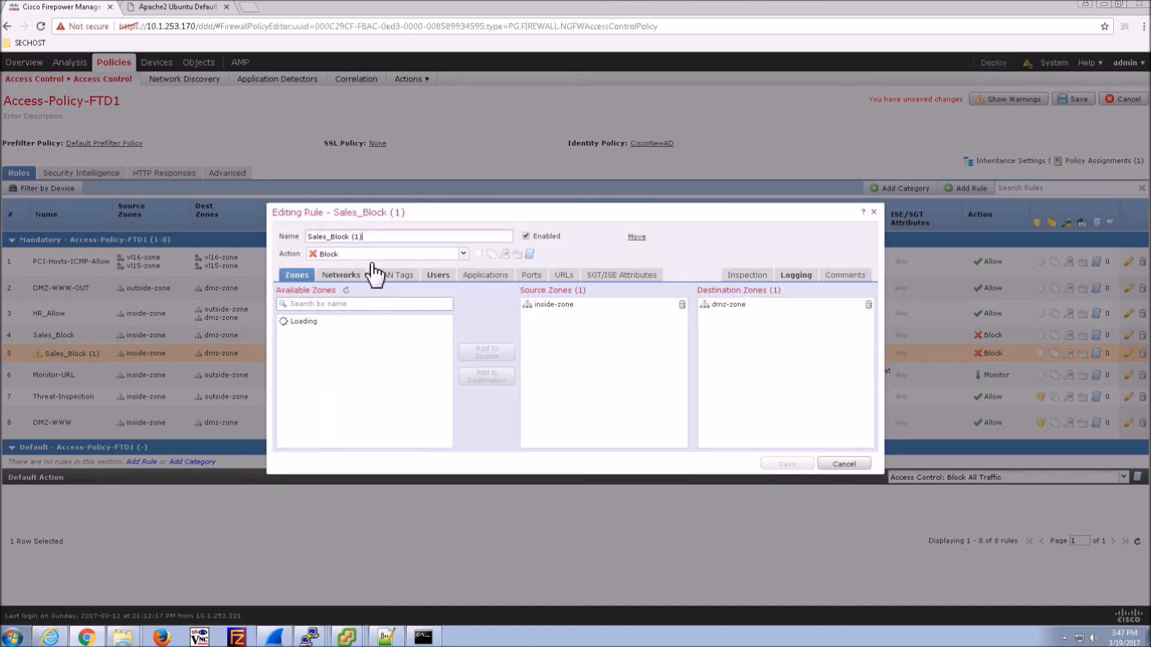
click(384, 254)
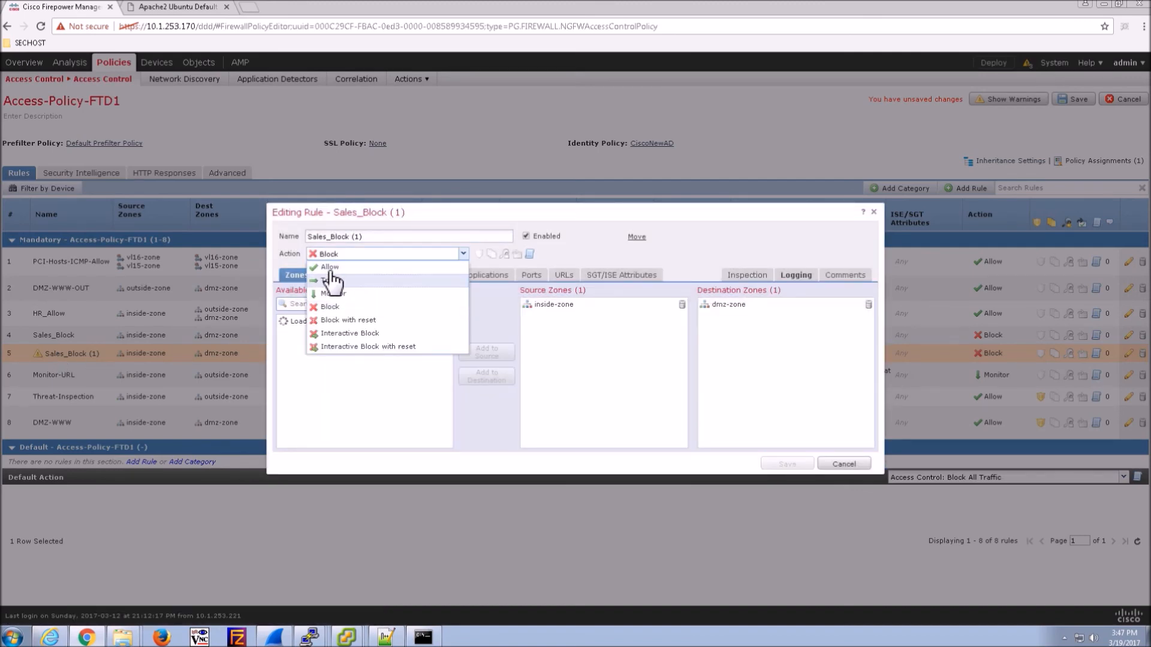
click(332, 269)
drag(331, 237, 464, 246)
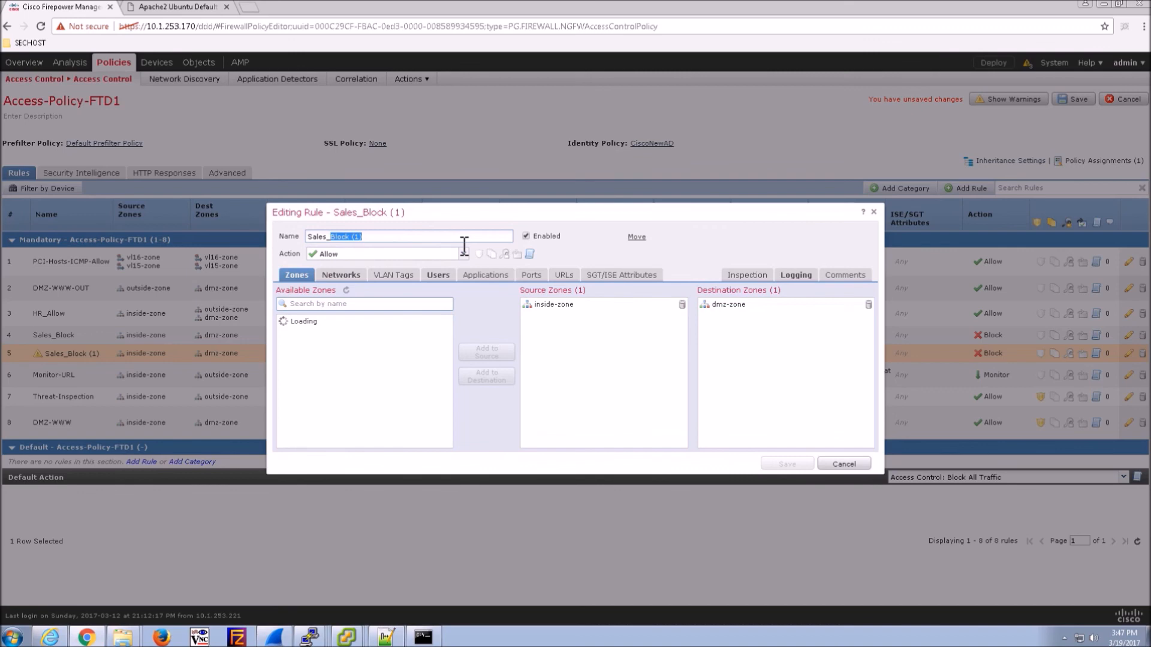
text(Allow)
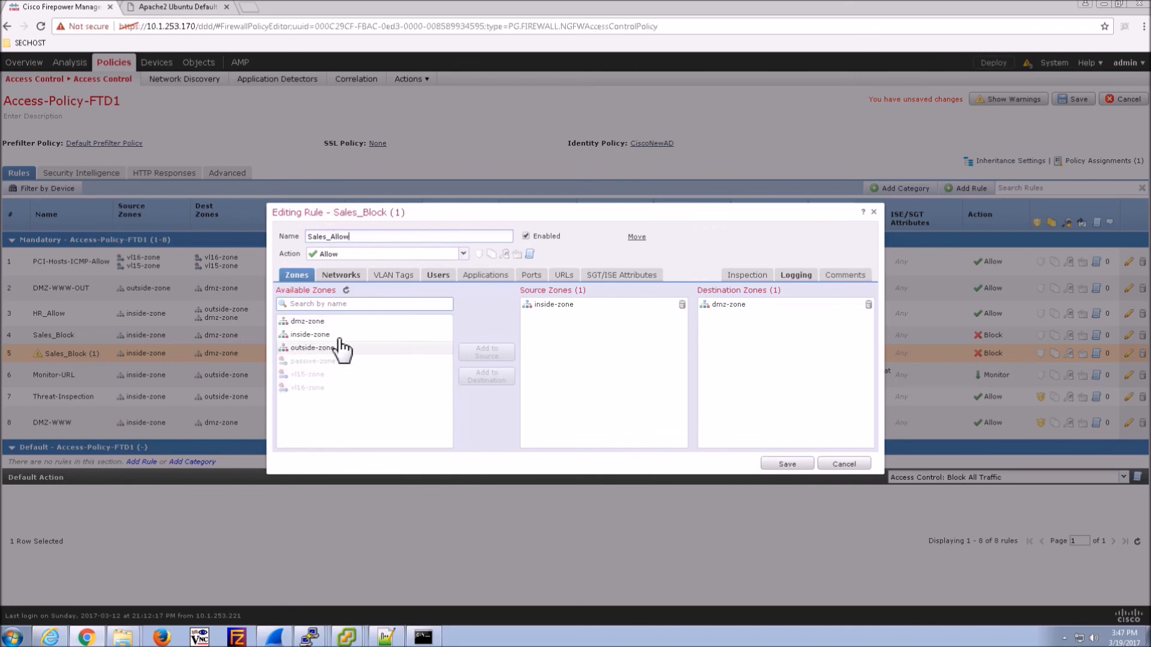
- Change the destination from dmz-zone to outside-zone, enable Log at End of Connection, and save
click(869, 305)
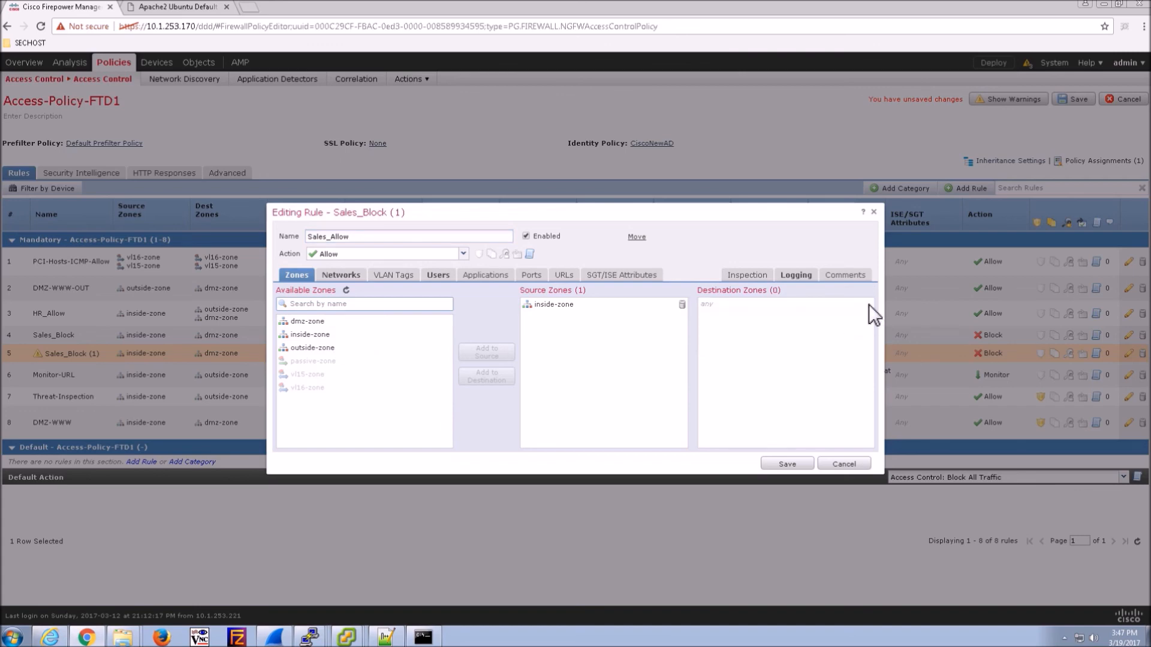
click(318, 351)
click(486, 377)
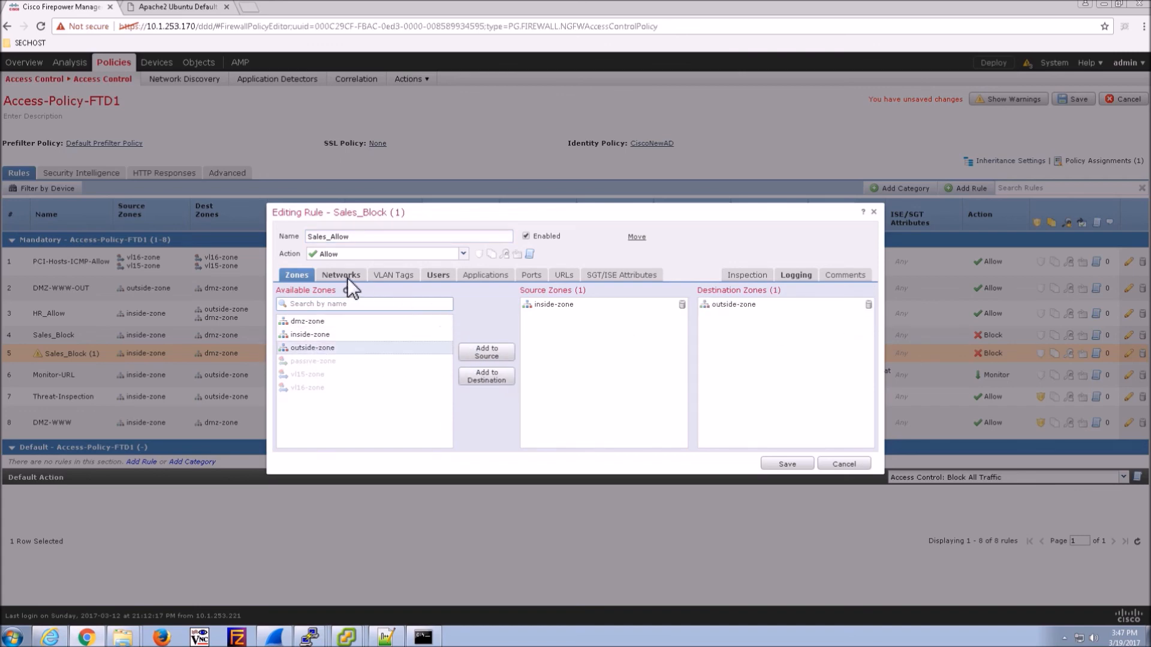
click(438, 277)
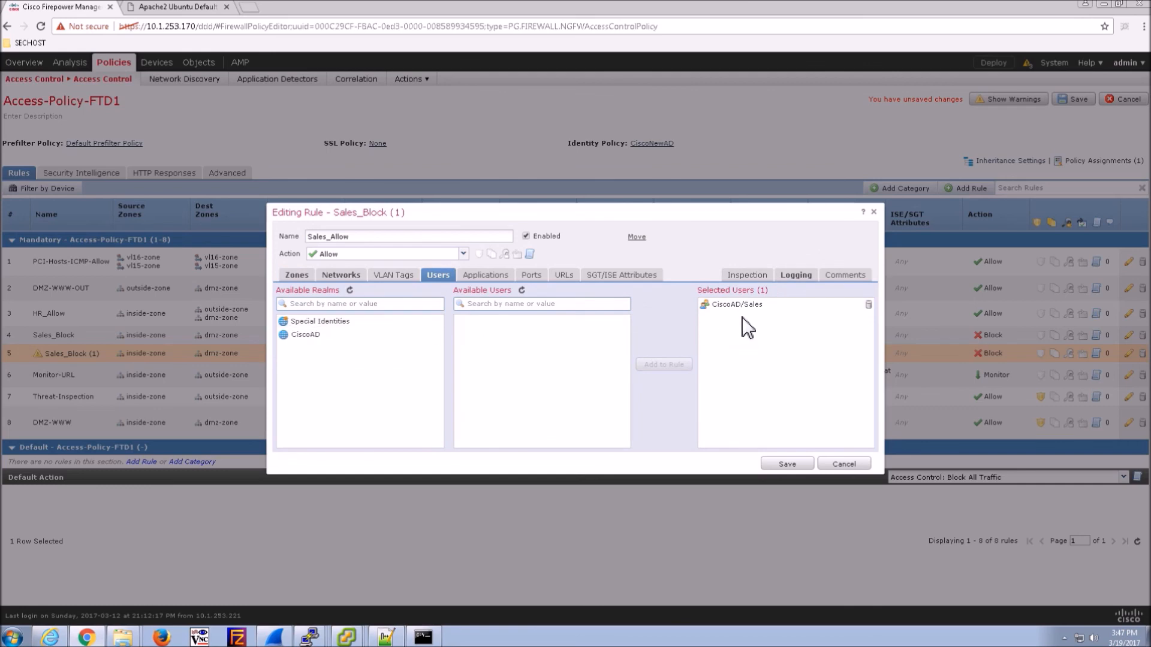
click(795, 276)
click(311, 313)
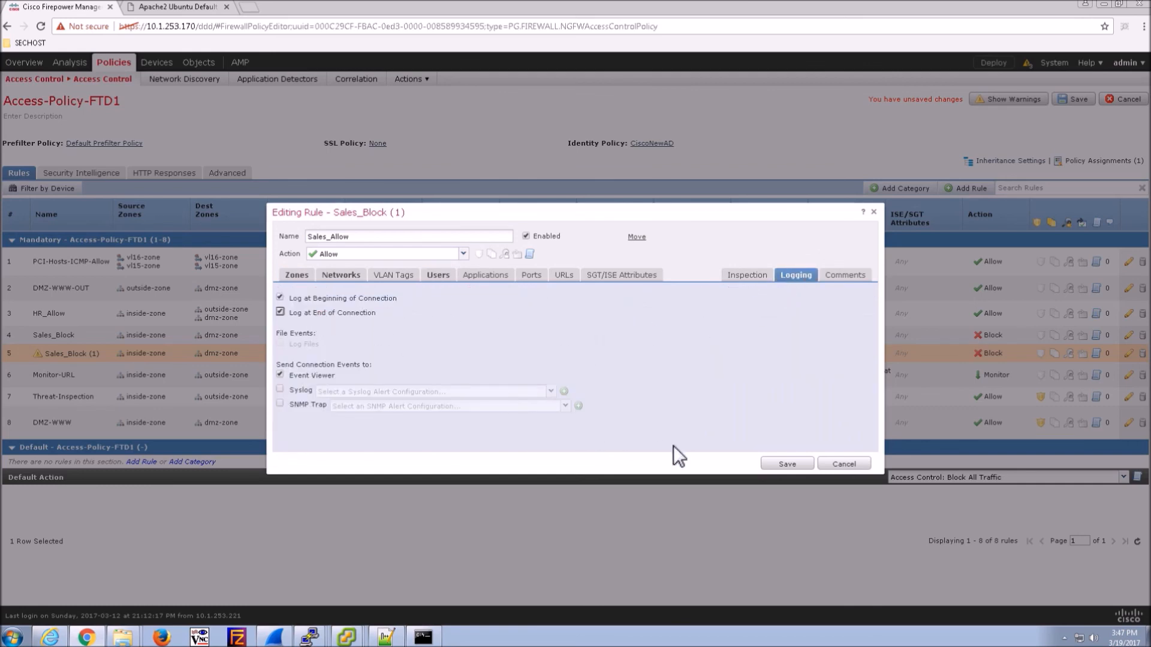
click(786, 465)
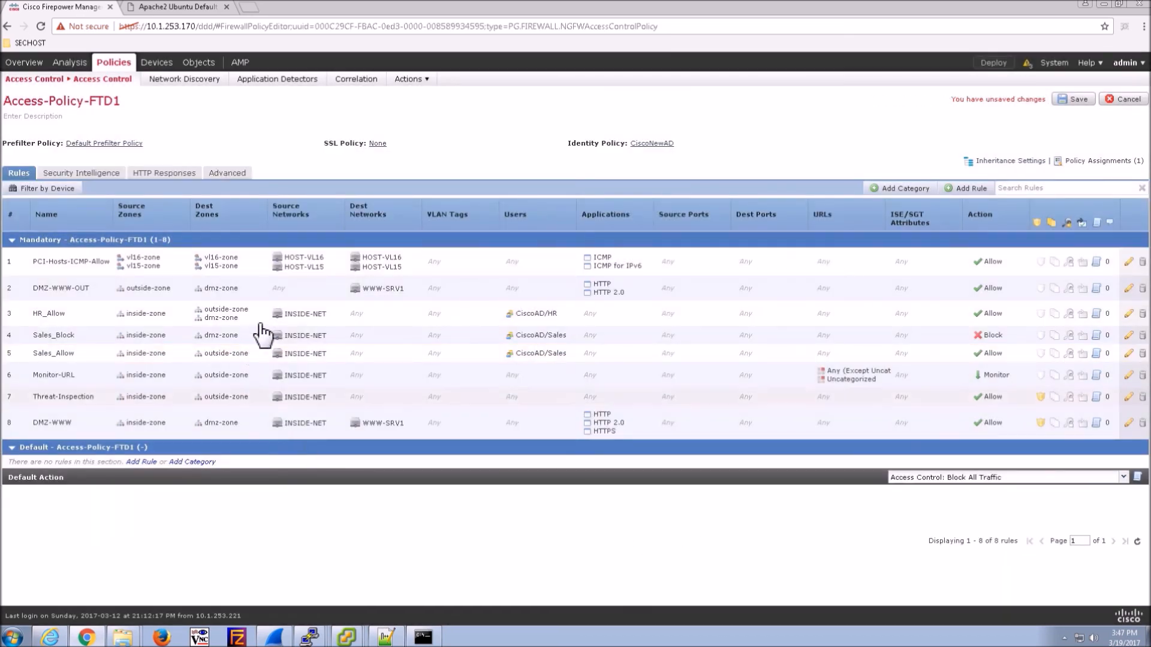
- Save the policy changes, then deploy the pending policies to the FTD-1 device
click(1073, 100)
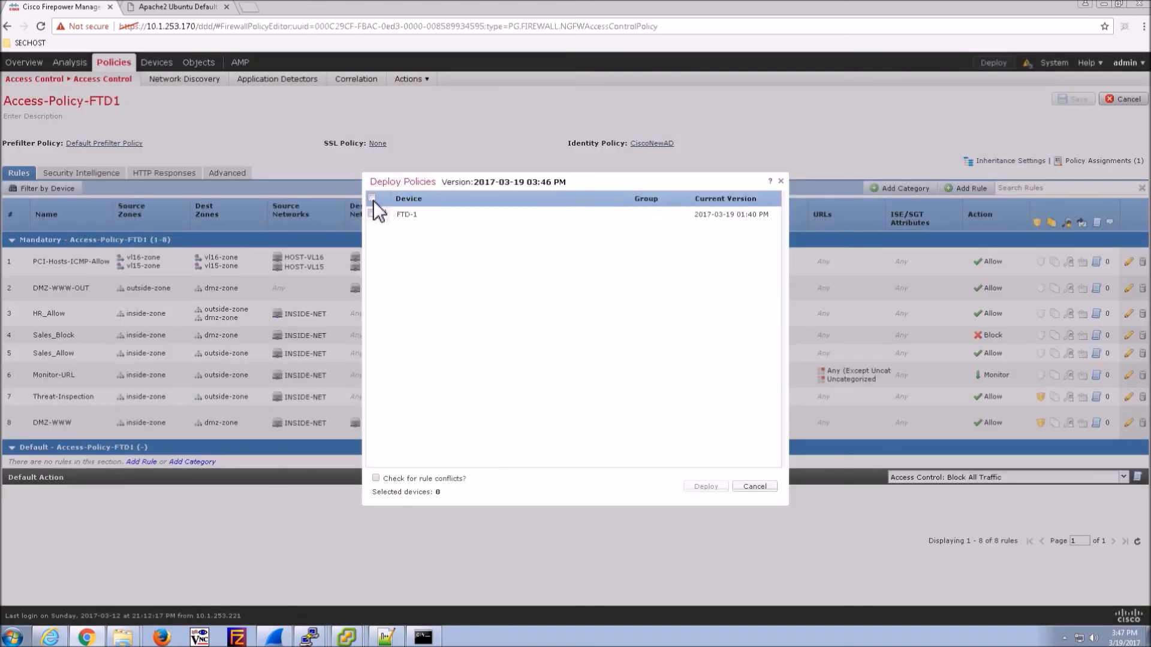
click(372, 199)
click(384, 213)
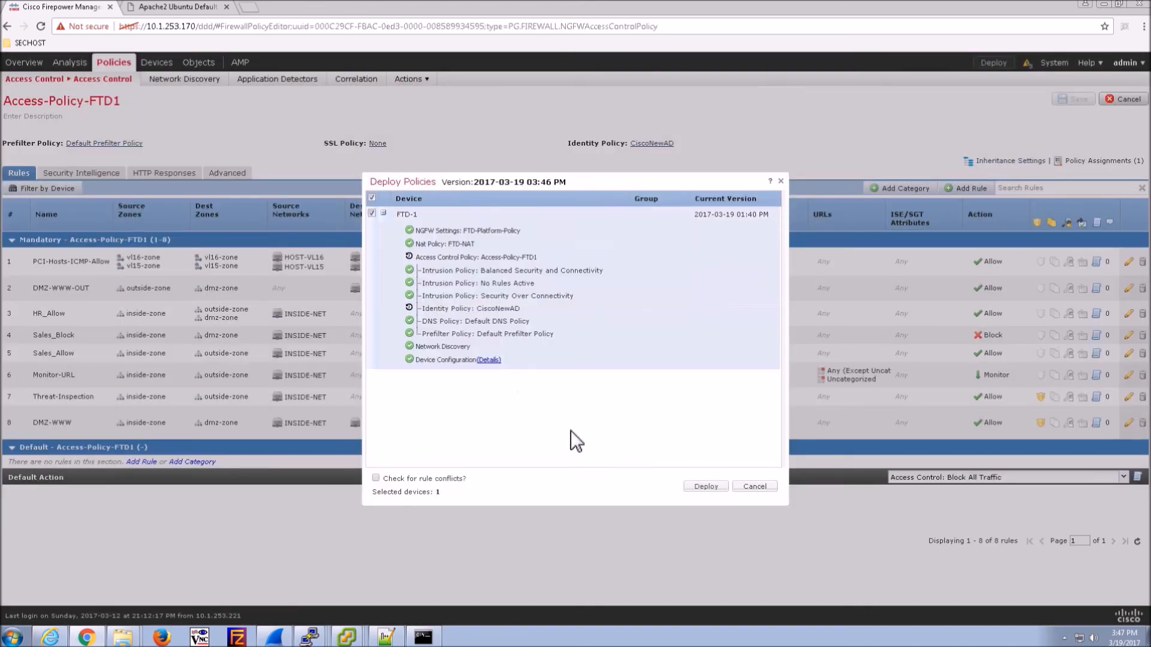
click(700, 484)
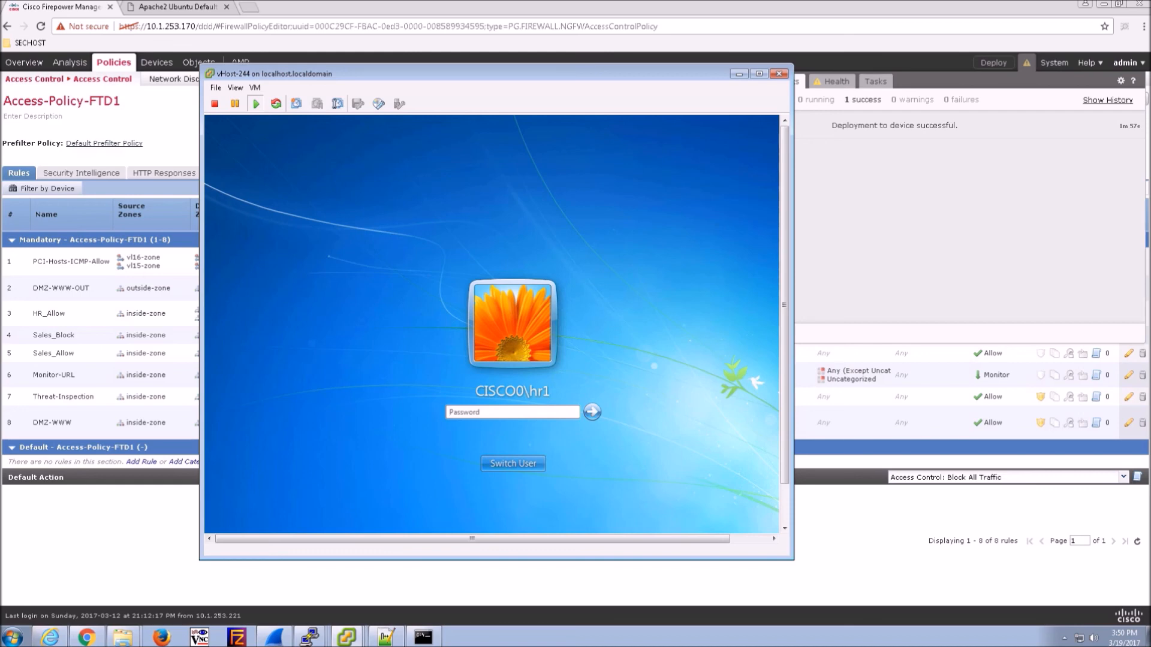
- Log on to the Windows 7 VM with the HR user's password
click(386, 340)
text(Cisco123)
key(Return)
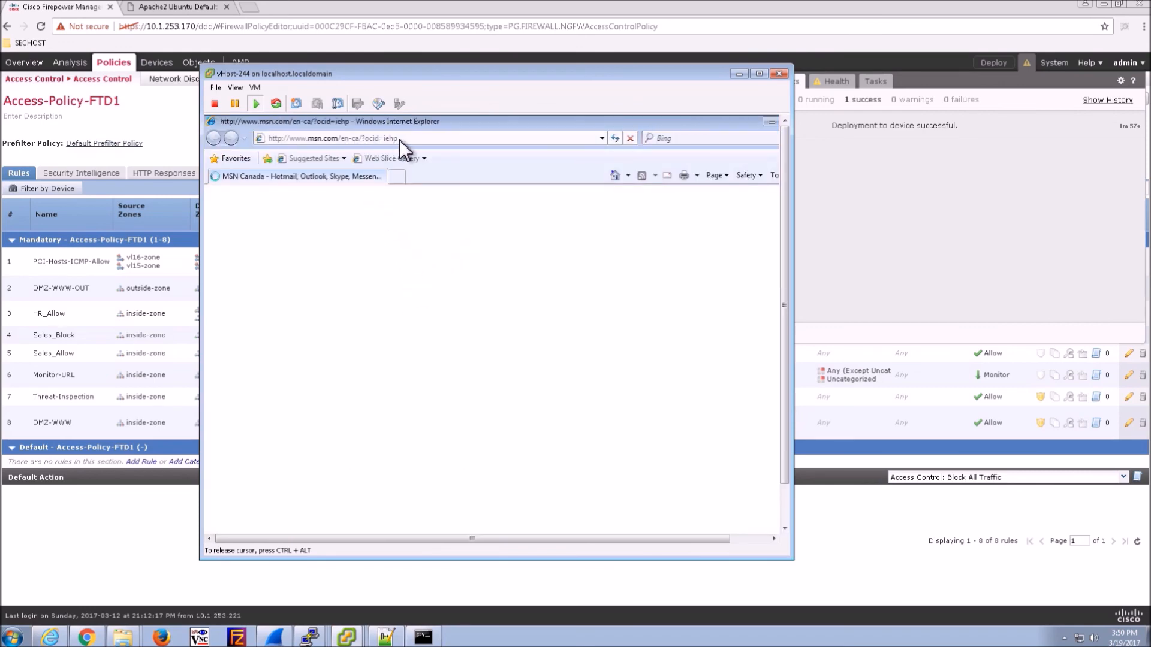
click(412, 139)
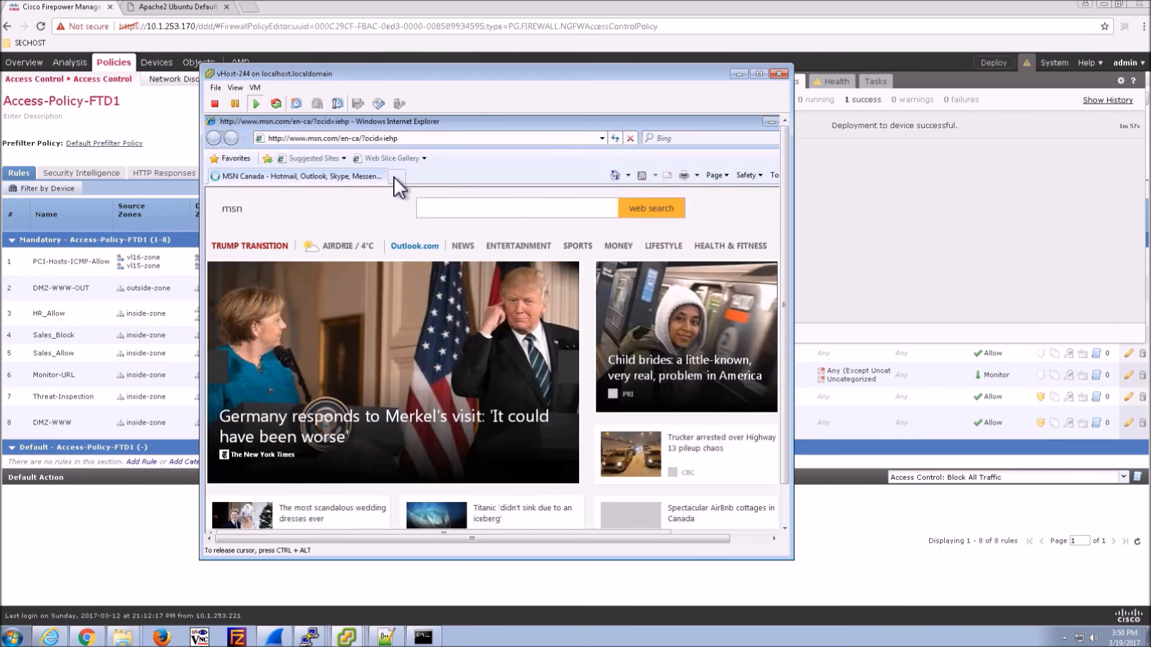
text(http://)
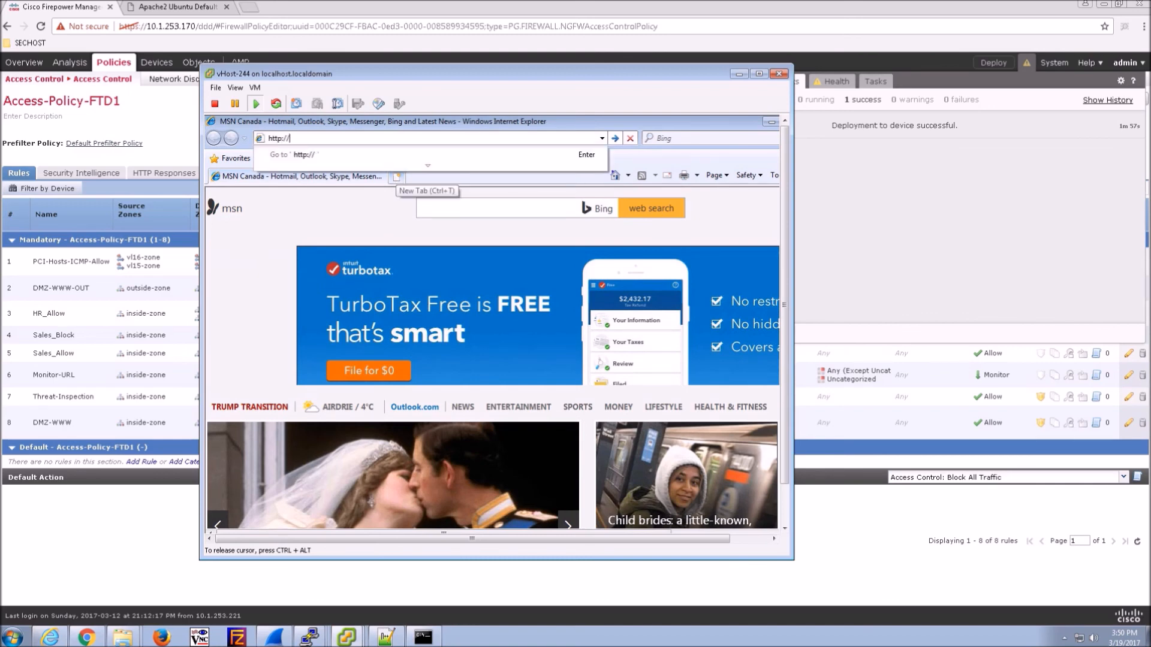
text(192.168)
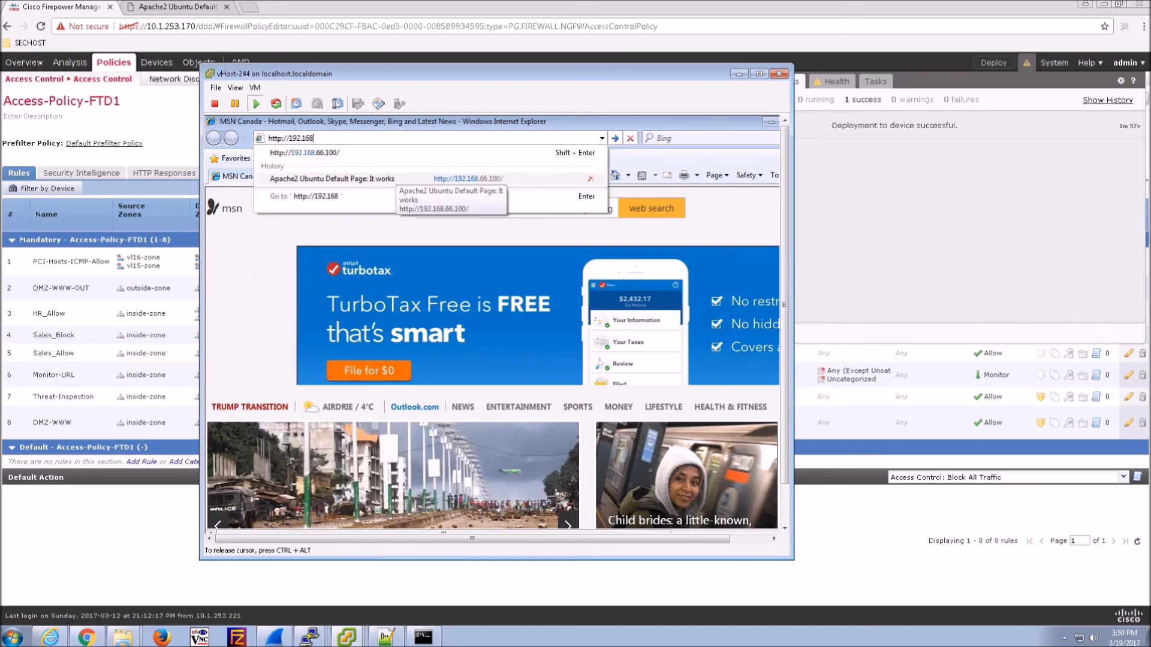
text(.)
text(66.1)
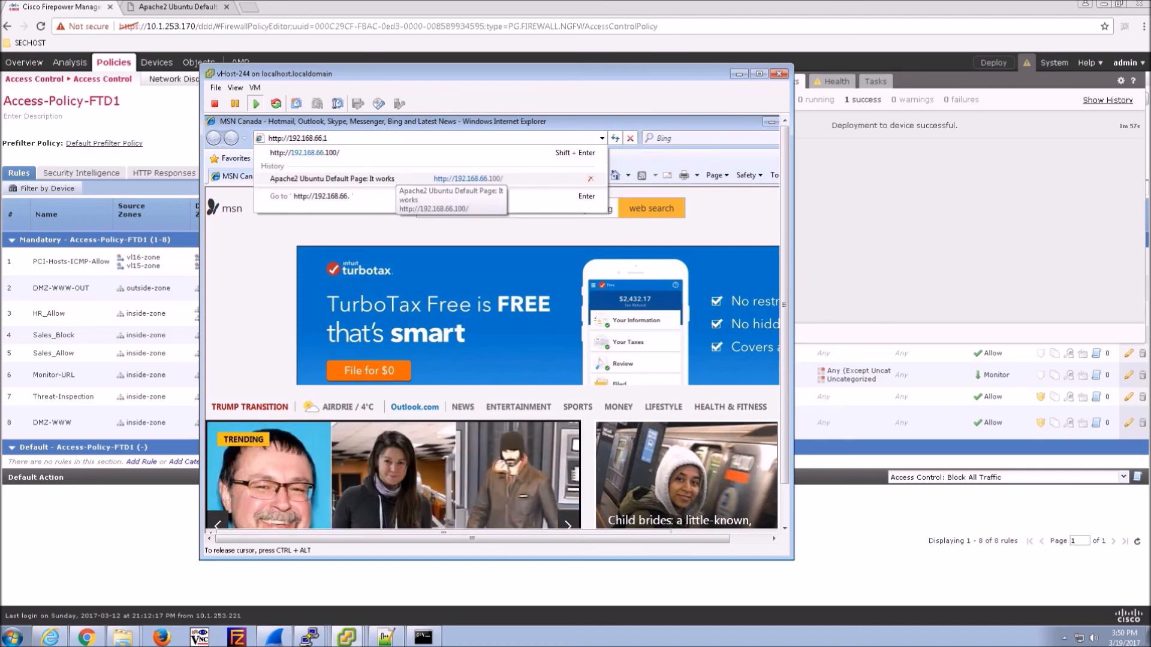
click(396, 179)
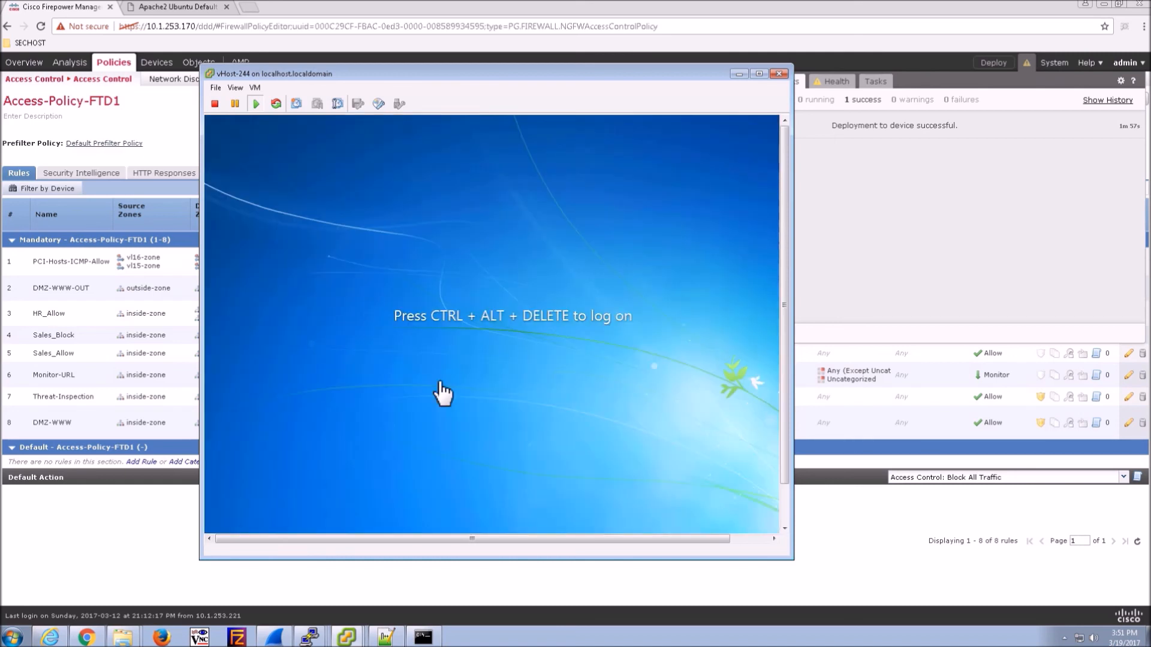
- Switch users on the VM and log on as the sales user
key(ctrl+alt+Insert)
click(504, 461)
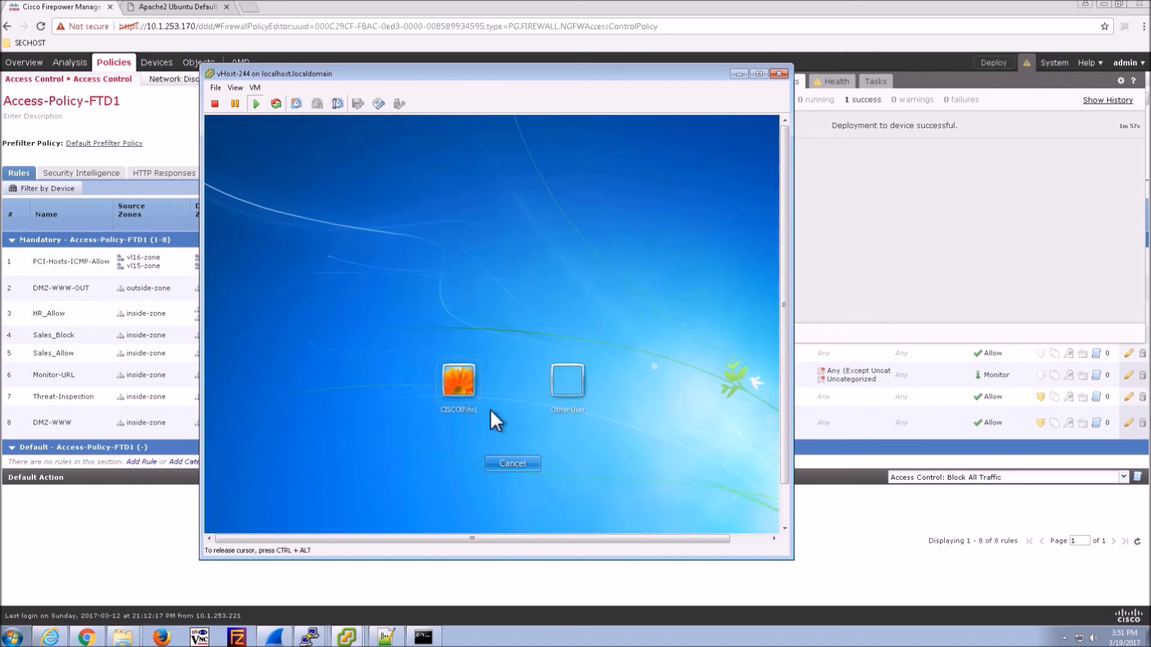
click(565, 388)
text(sales1)
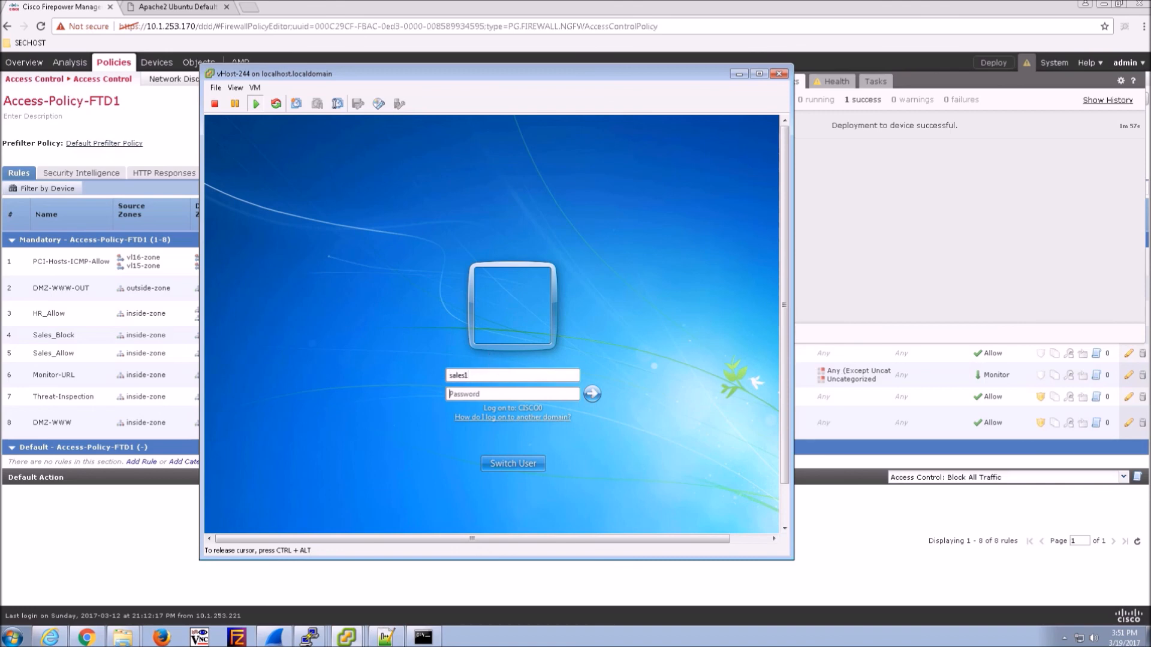
text(*******)
key(Return)
click(219, 522)
click(257, 522)
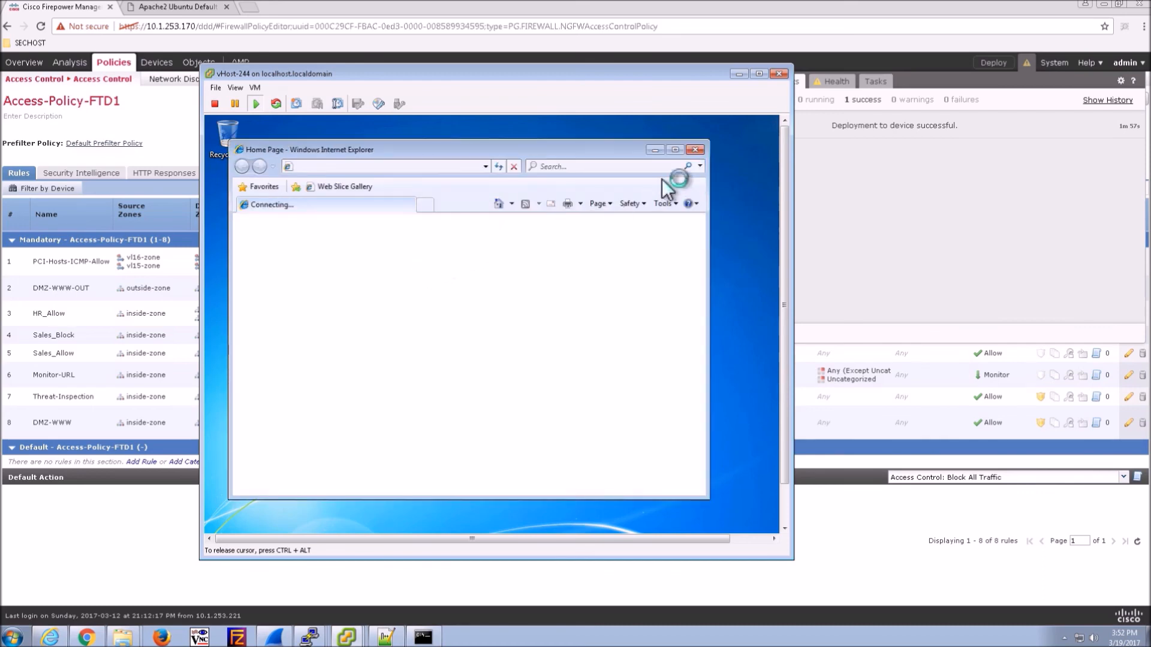
click(674, 151)
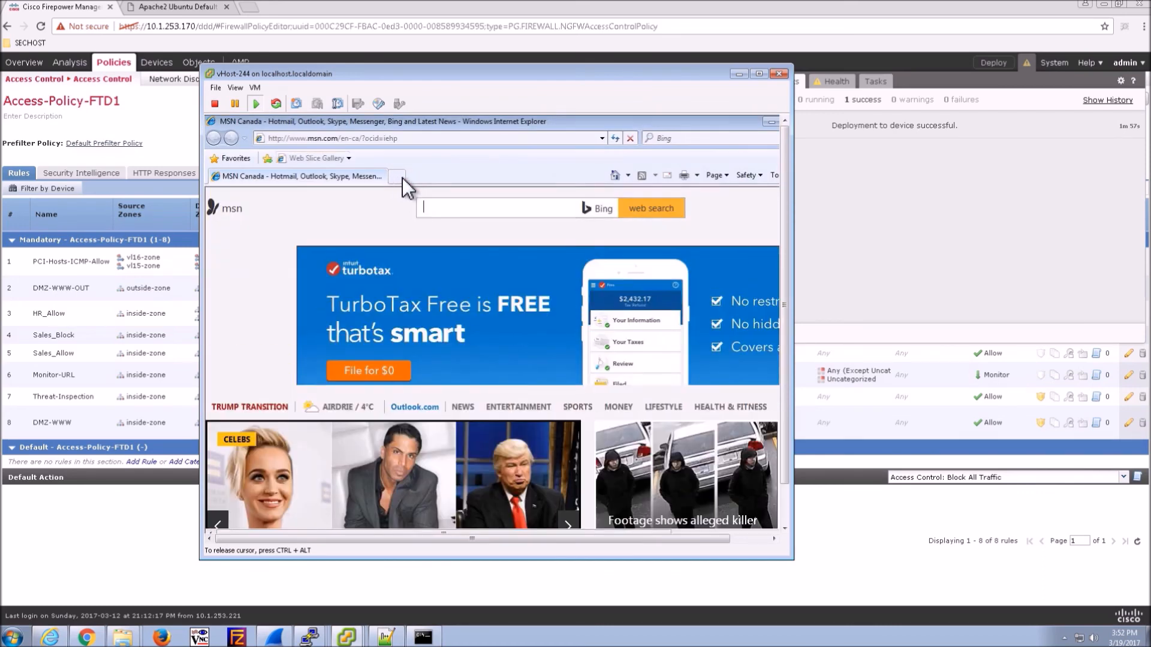
click(401, 178)
click(337, 141)
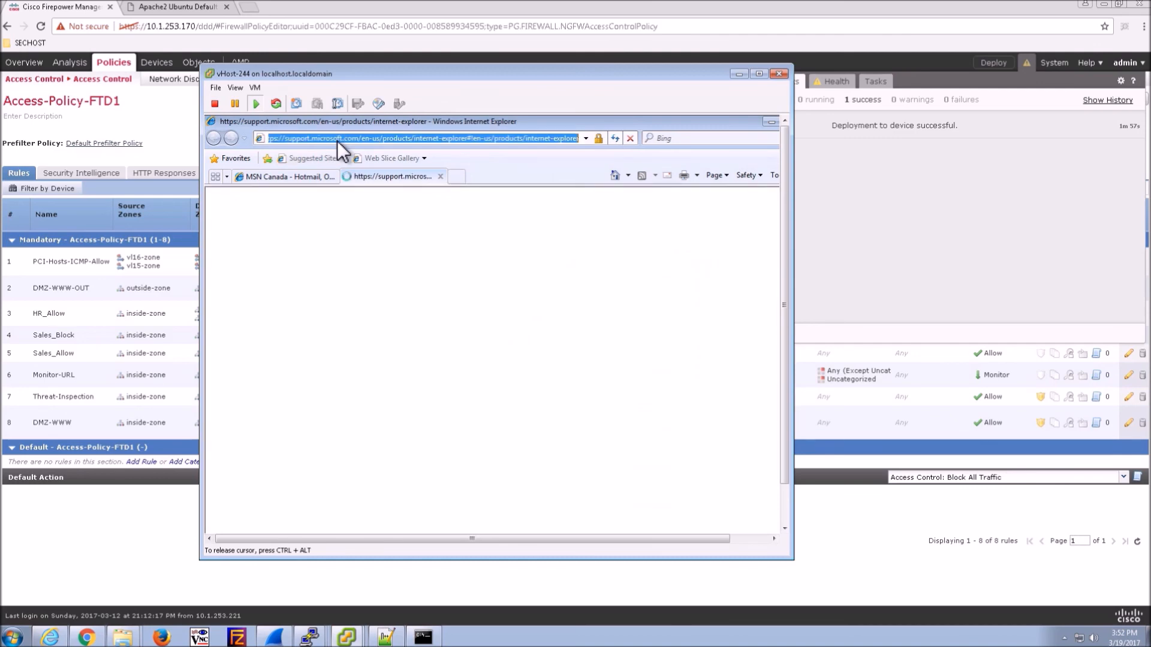
text(h)
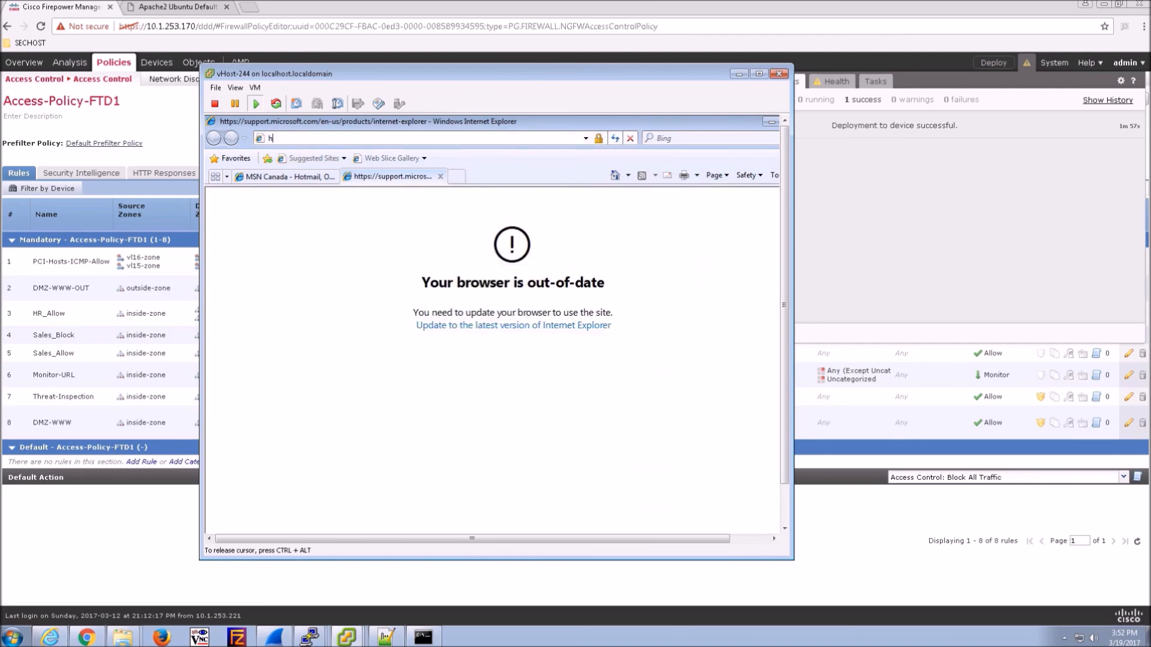
text(ttp://19)
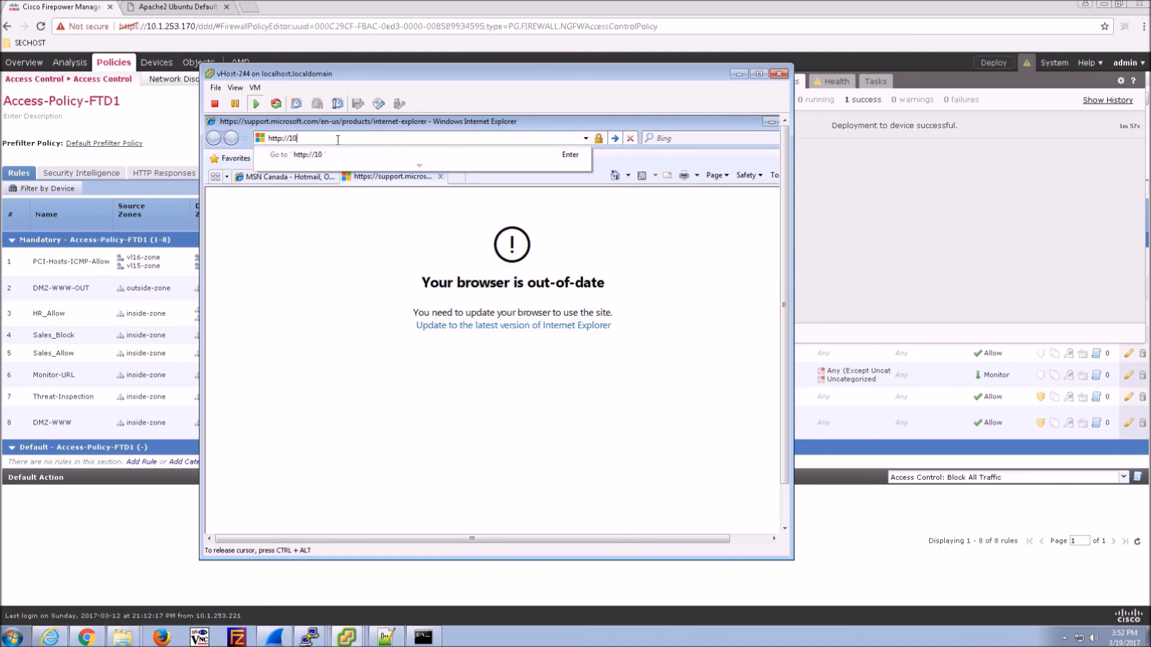
text(2.168.66.100)
key(Return)
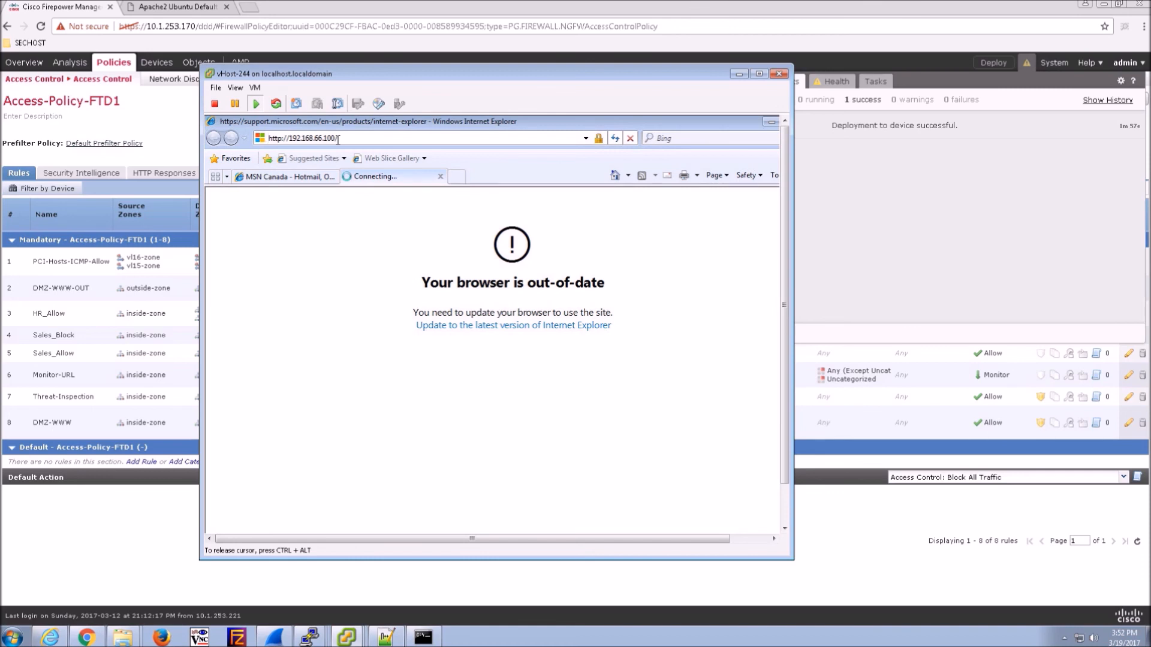
key(ctrl+alt)
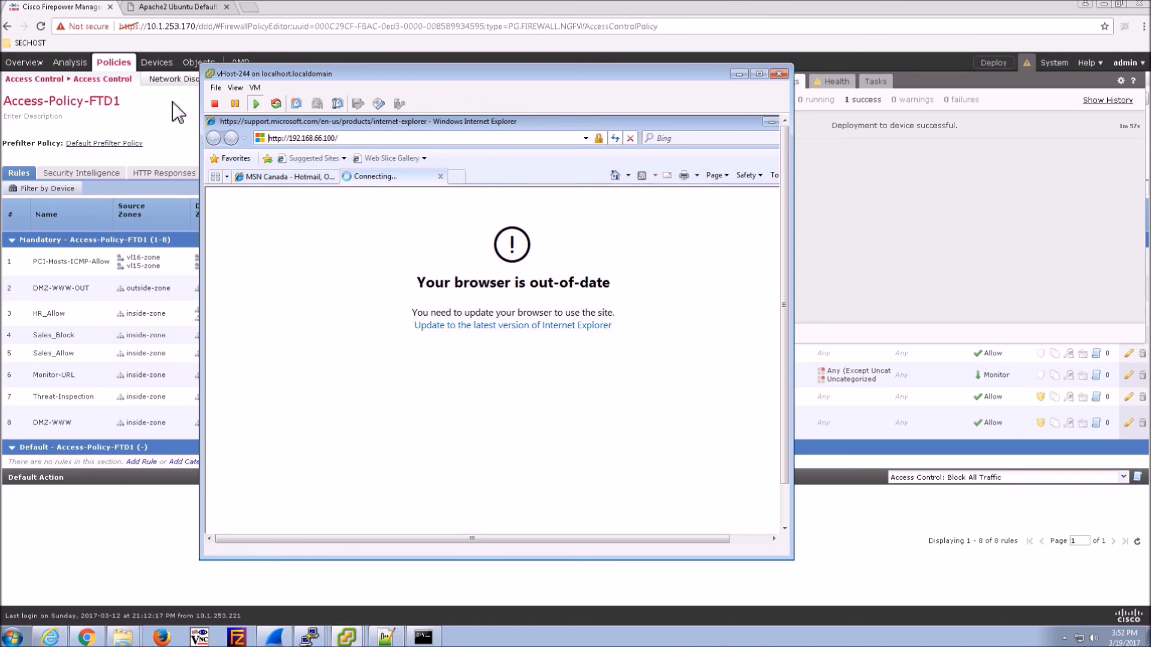
click(95, 64)
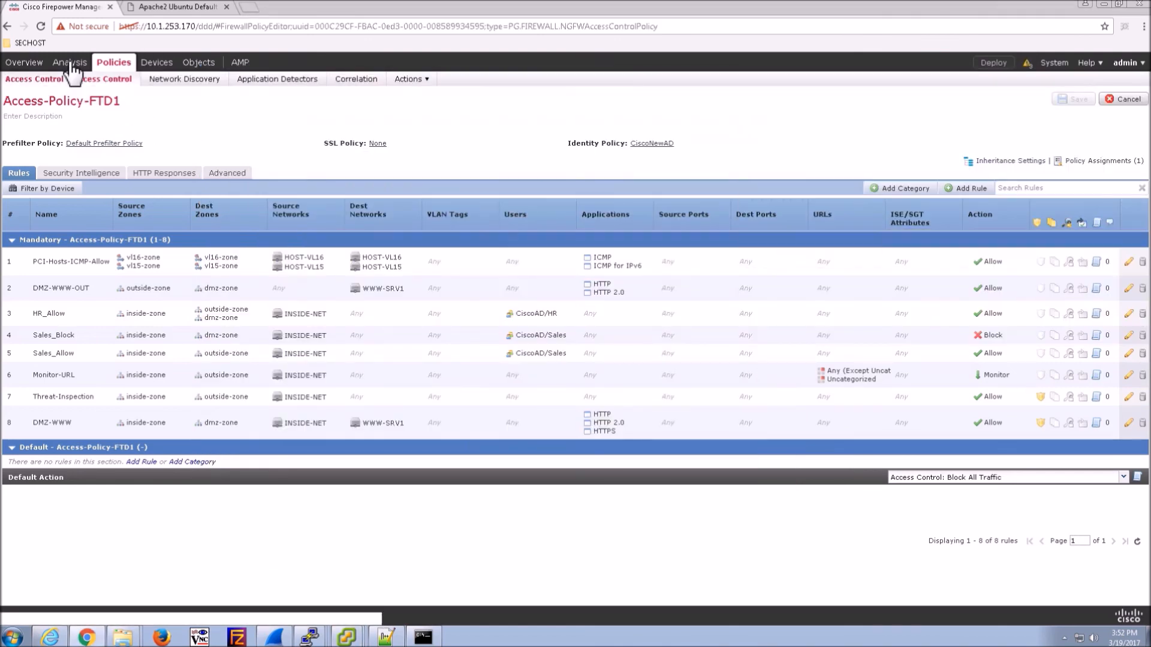
- View the connection events list, then go through the Analysis menu to the Users table
mouse_move(69, 62)
click(120, 96)
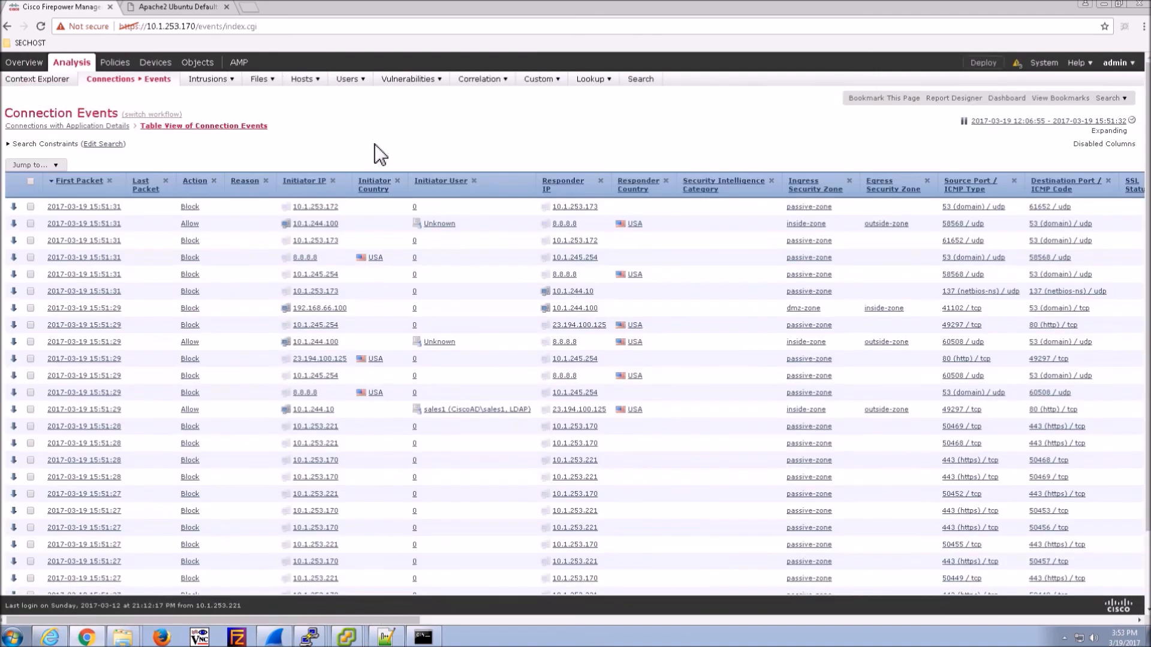
mouse_move(352, 78)
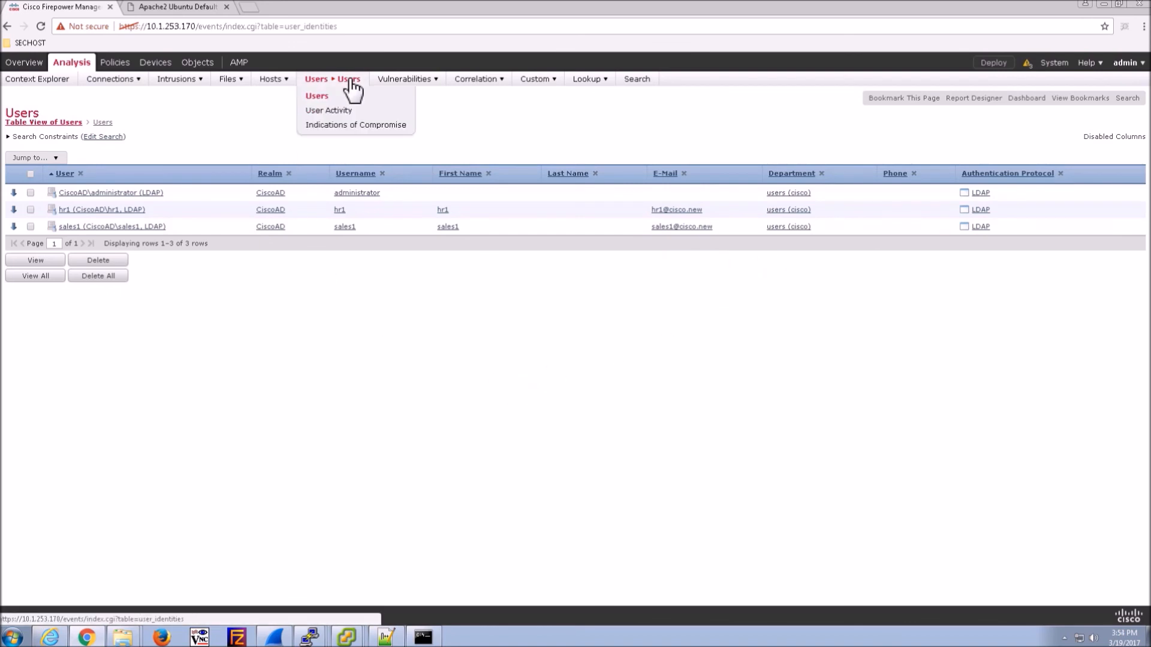
mouse_move(114, 71)
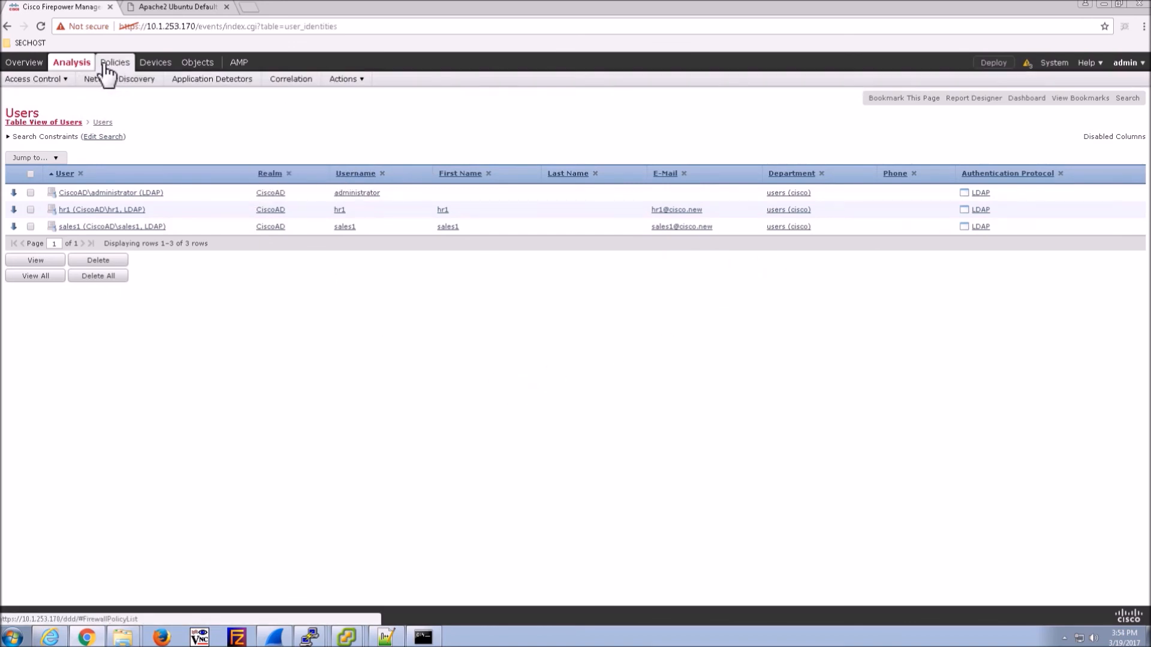
mouse_move(69, 72)
- Search Connection Events with the sales user as Initiator User, then dismiss the AMP cloud notification
click(642, 84)
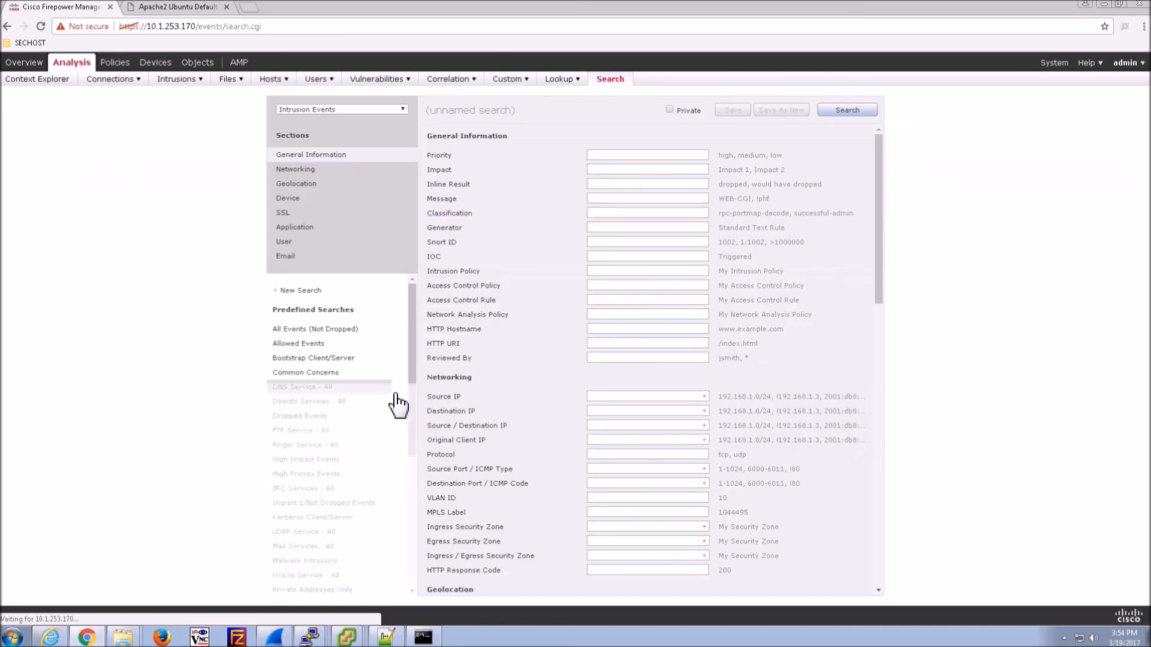
click(401, 110)
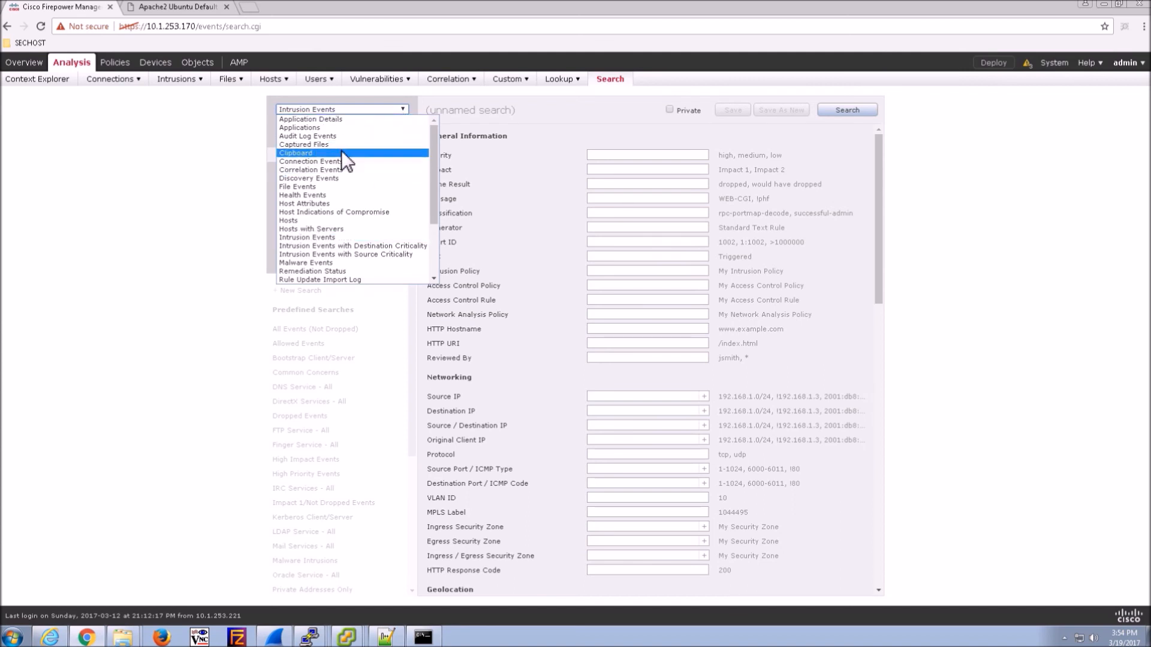
click(307, 162)
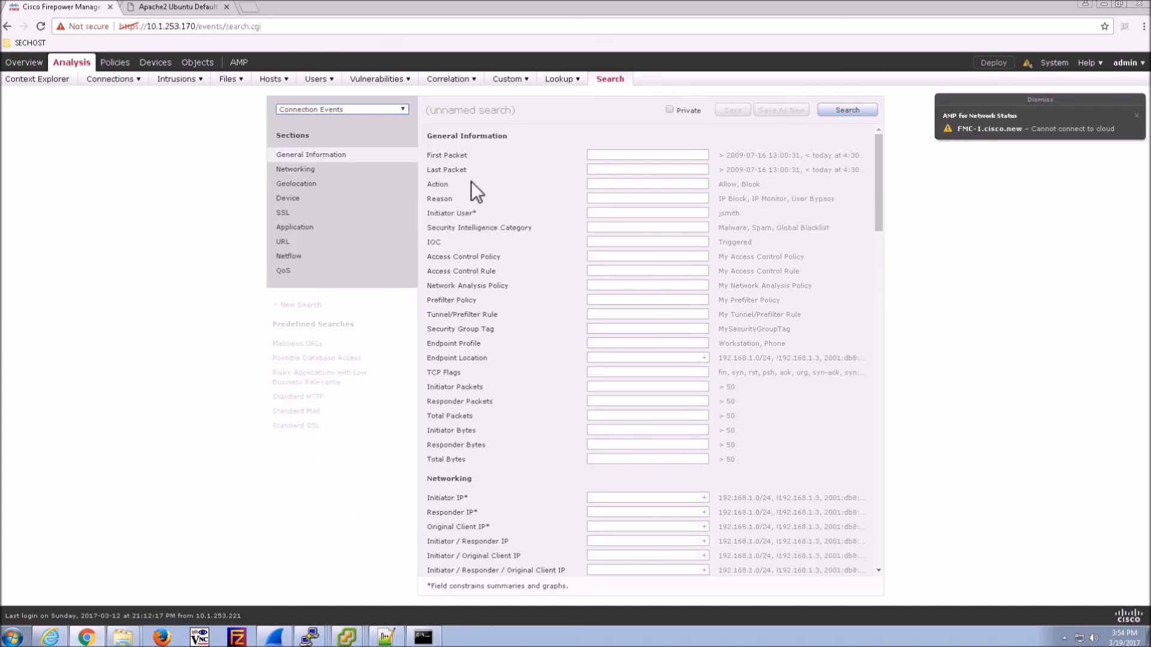
click(618, 215)
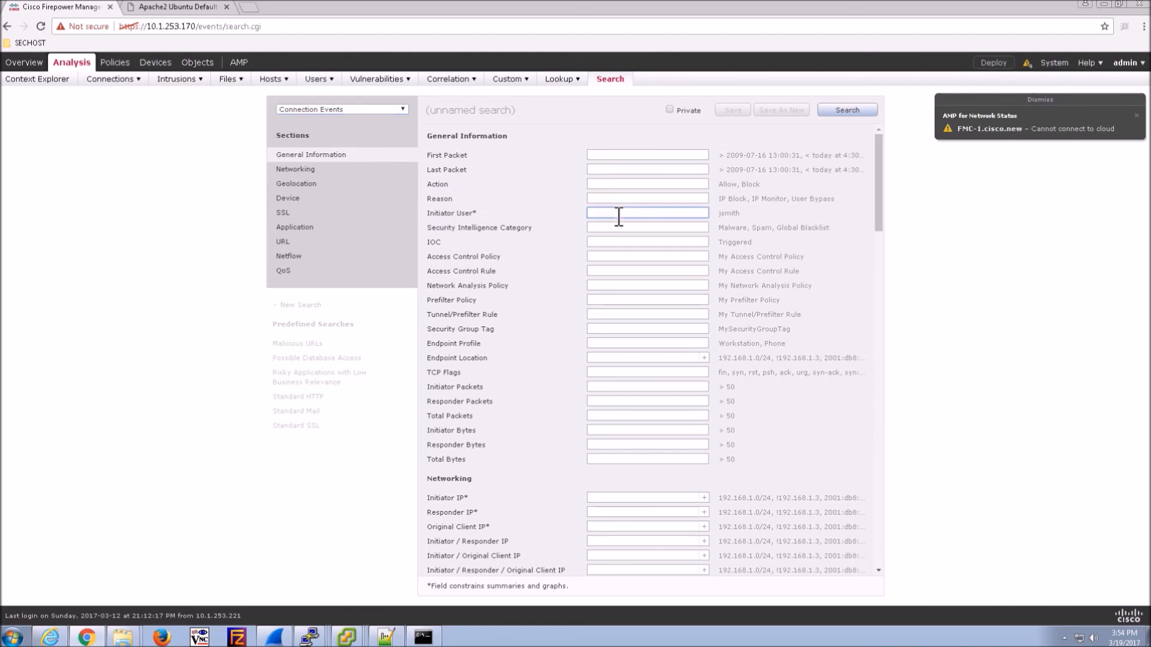
text(sales1)
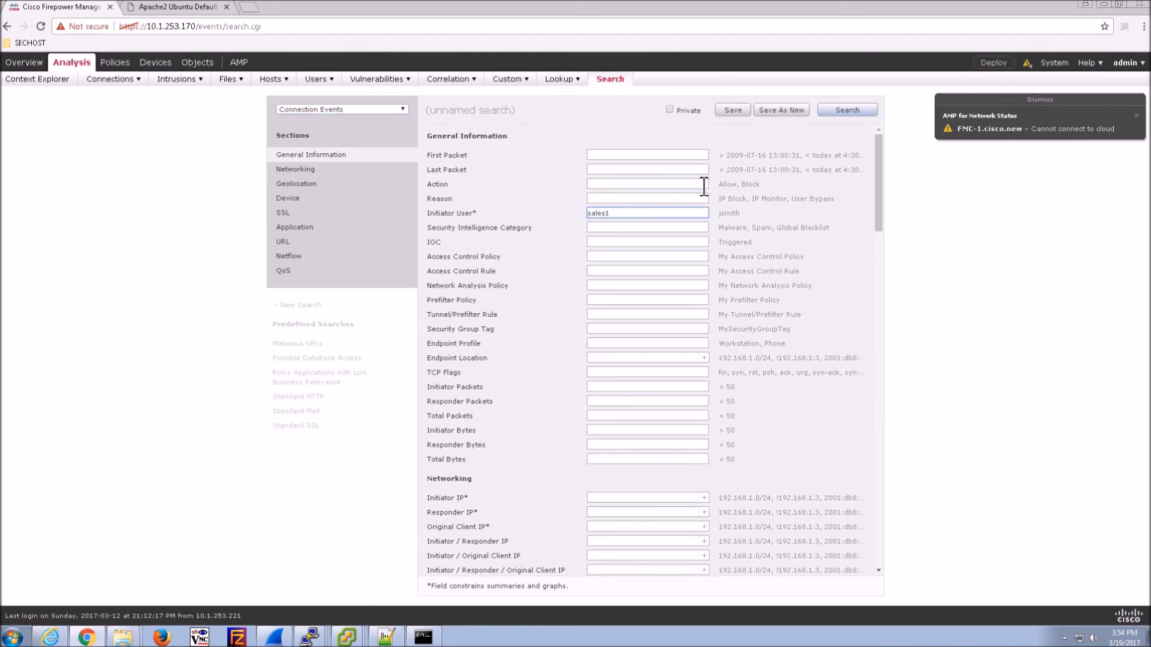
click(860, 107)
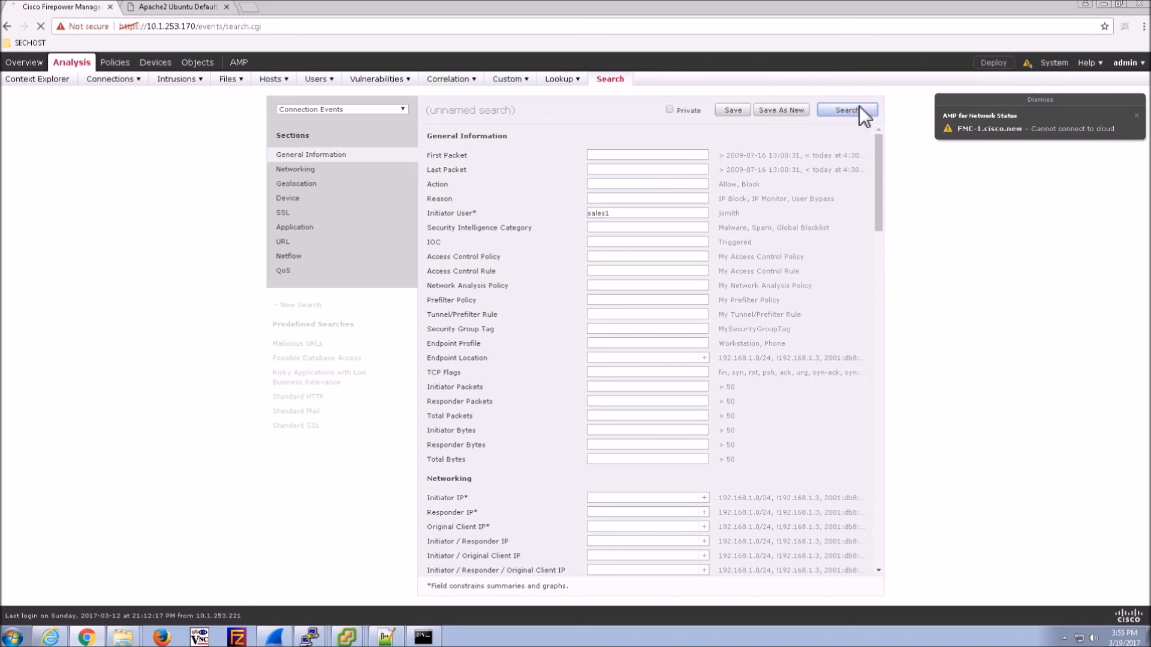
click(1073, 97)
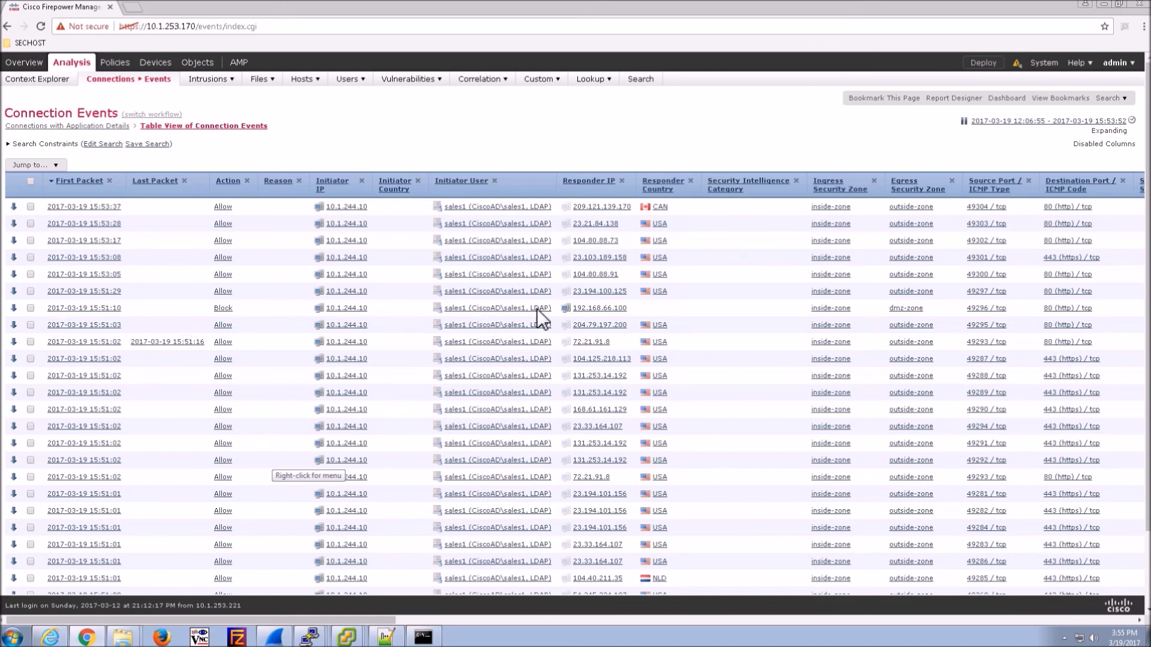
- Inspect the operating system details in 192.168.66.100's host profile, then close it
click(567, 308)
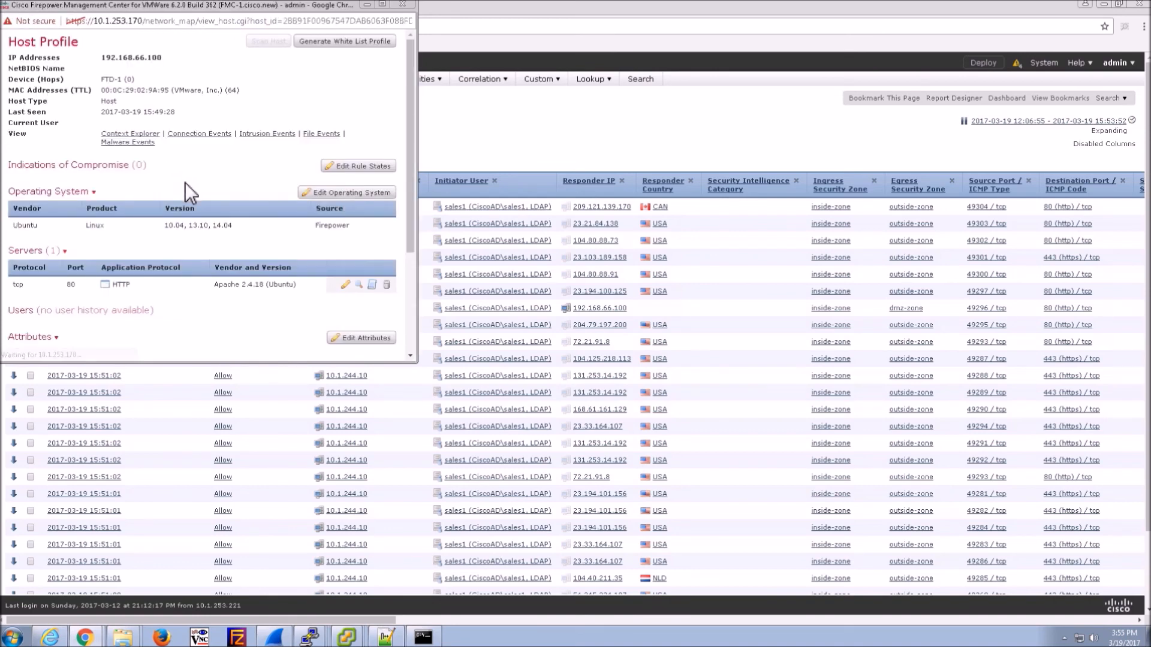
drag(29, 226, 305, 237)
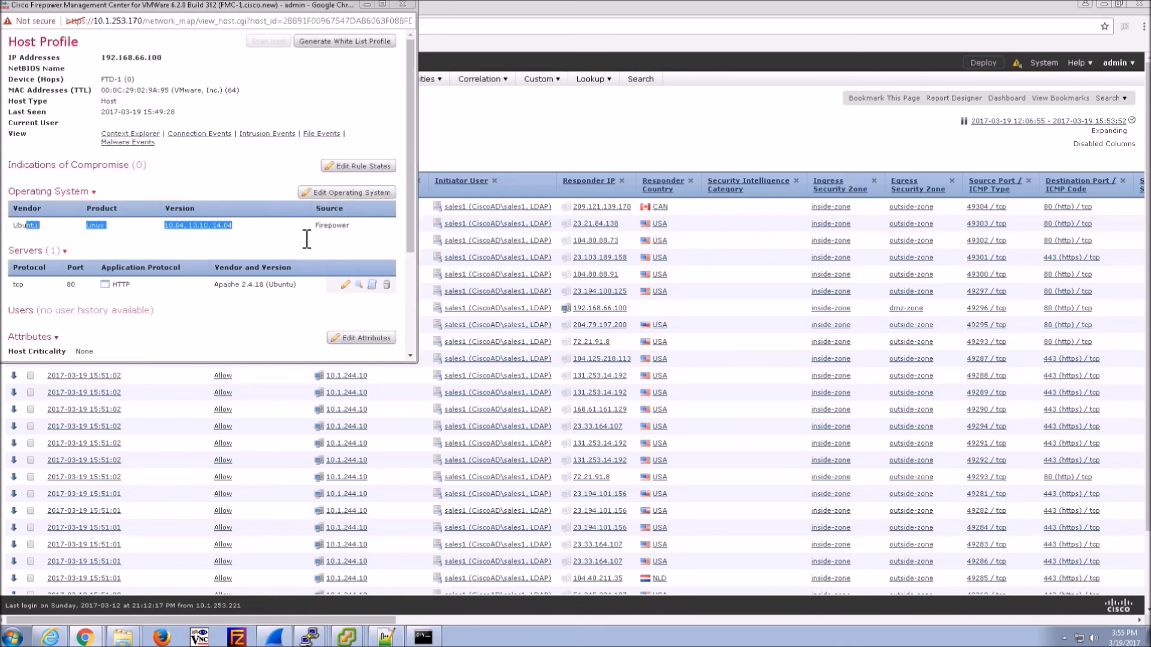
scroll(289, 256, down, 3)
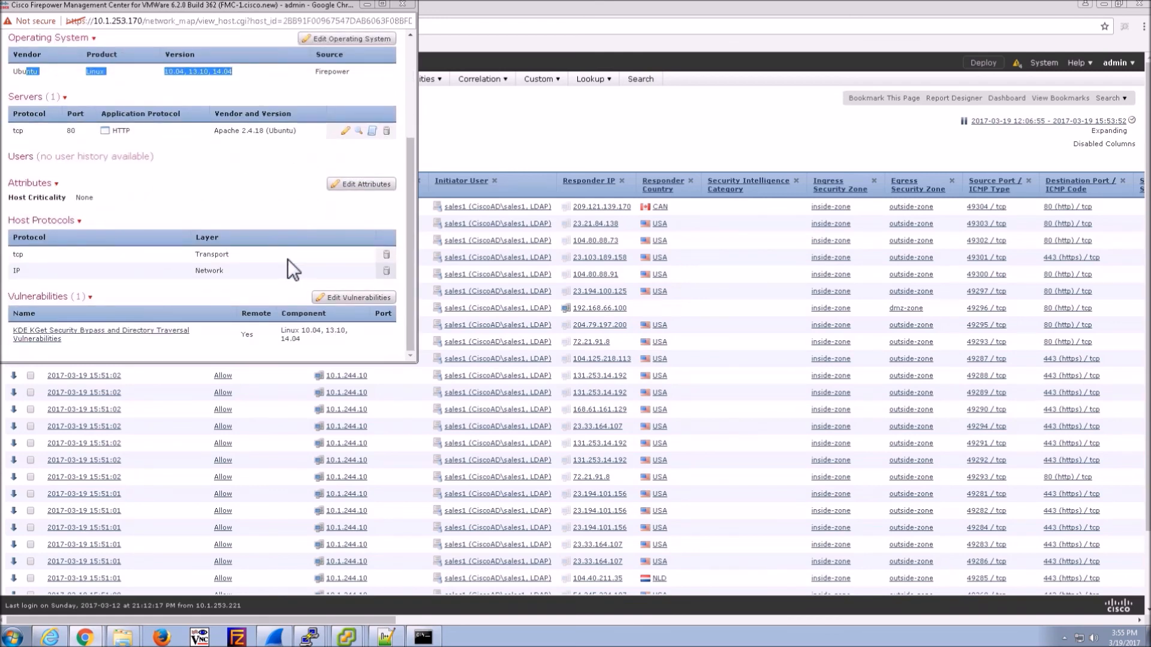
scroll(288, 259, up, 3)
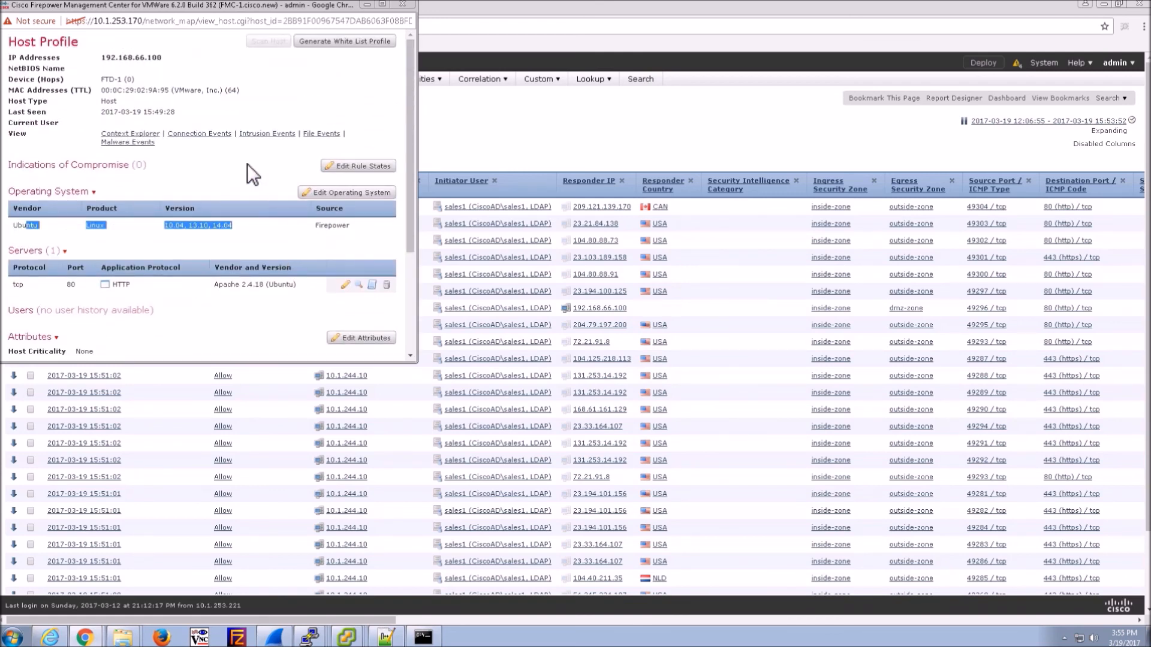
drag(298, 10, 398, 109)
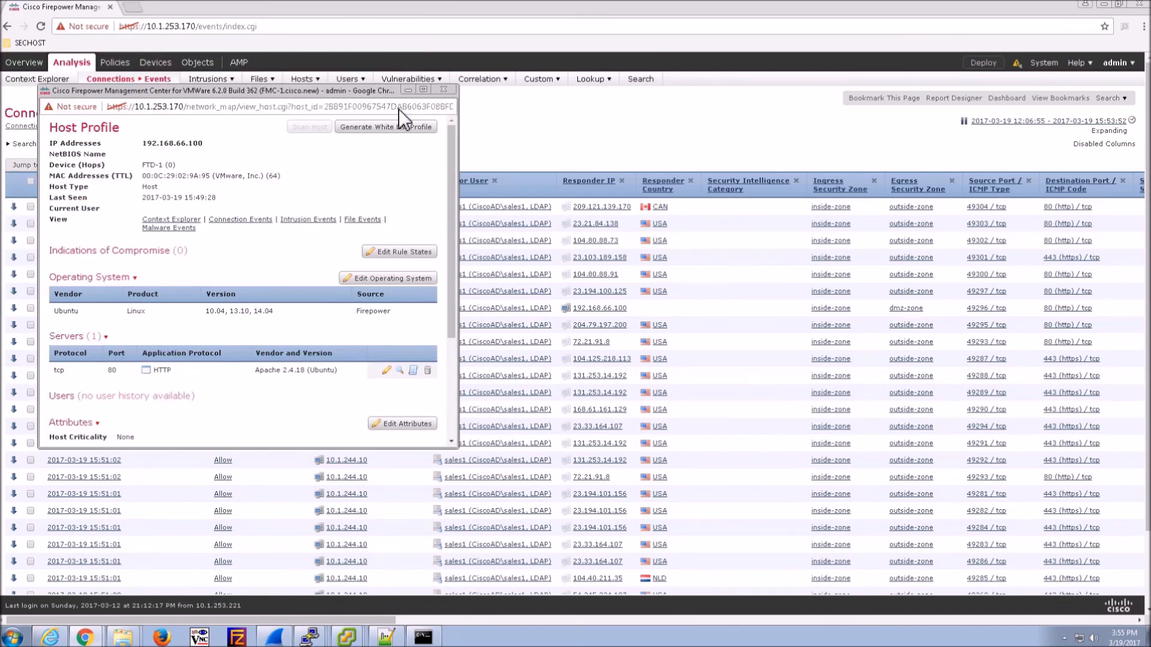
click(443, 90)
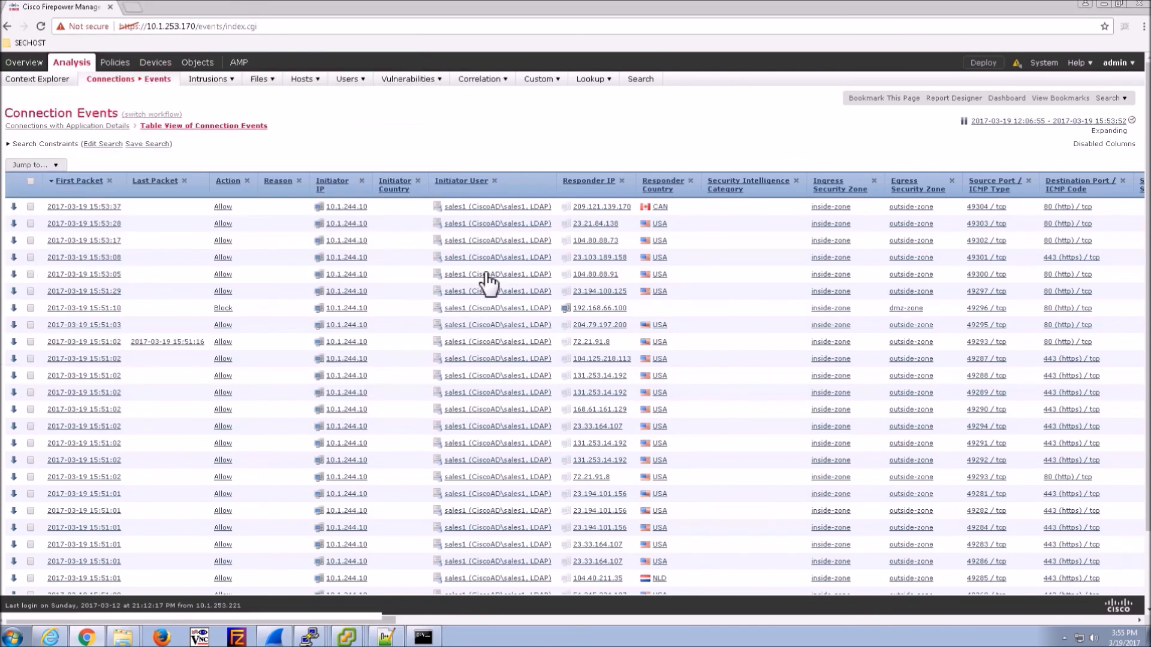
- Open 10.1.244.10's host profile and review its current user, Windows 7 version, and user history
click(321, 308)
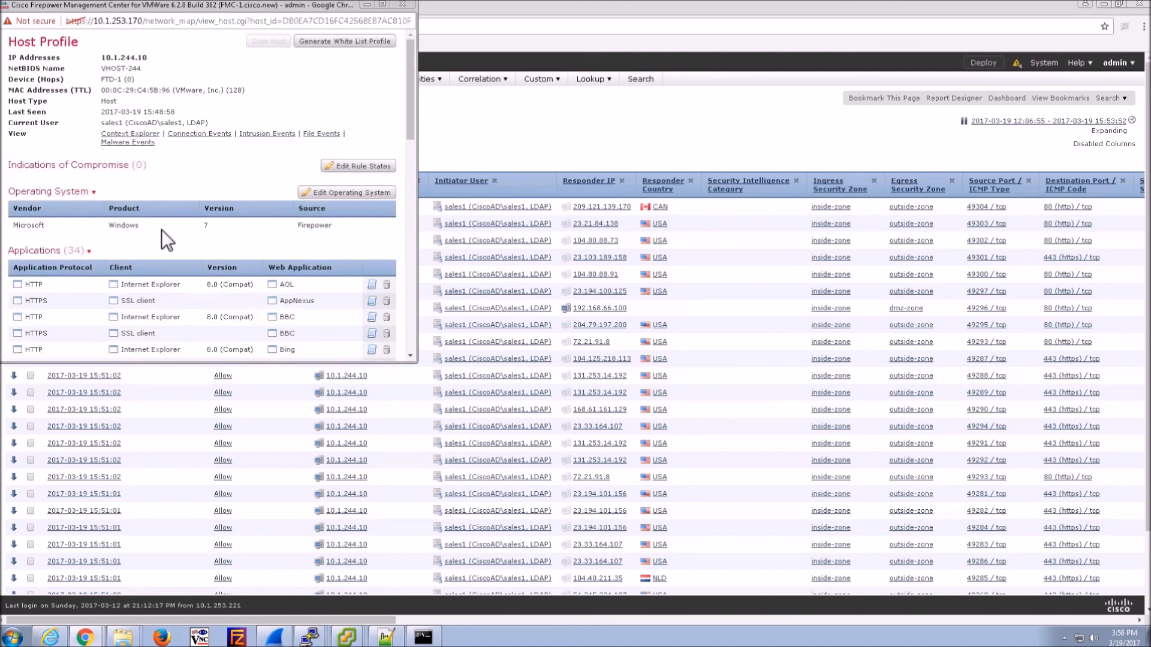
drag(209, 123, 67, 125)
drag(210, 229, 195, 234)
scroll(233, 247, down, 8)
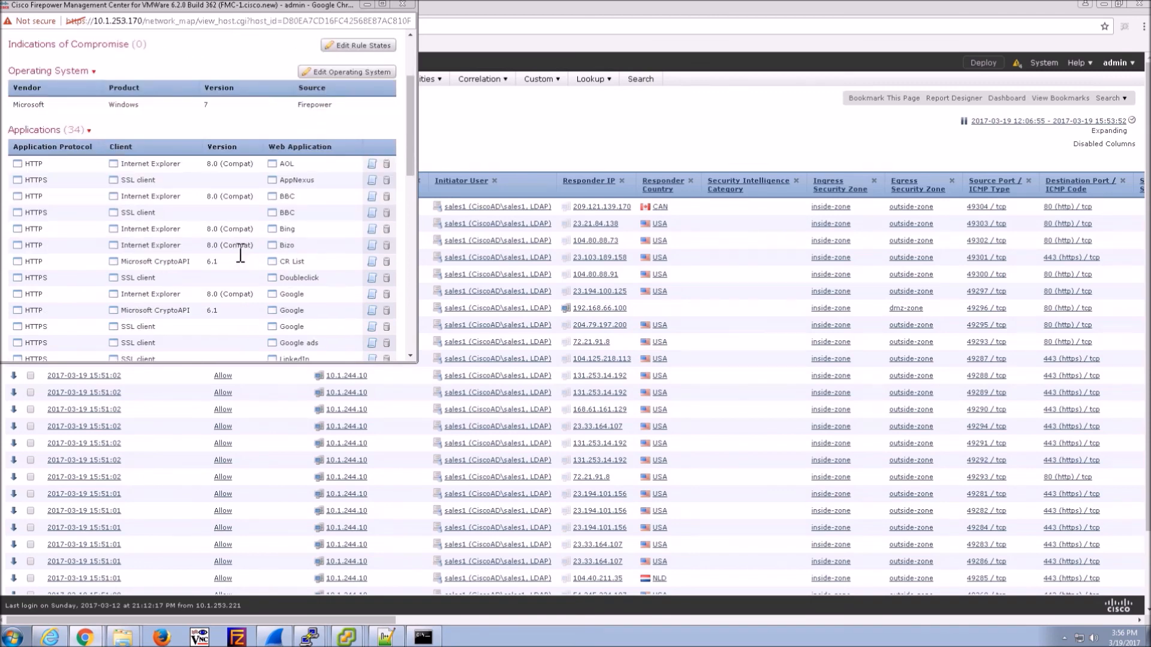
scroll(234, 248, down, 5)
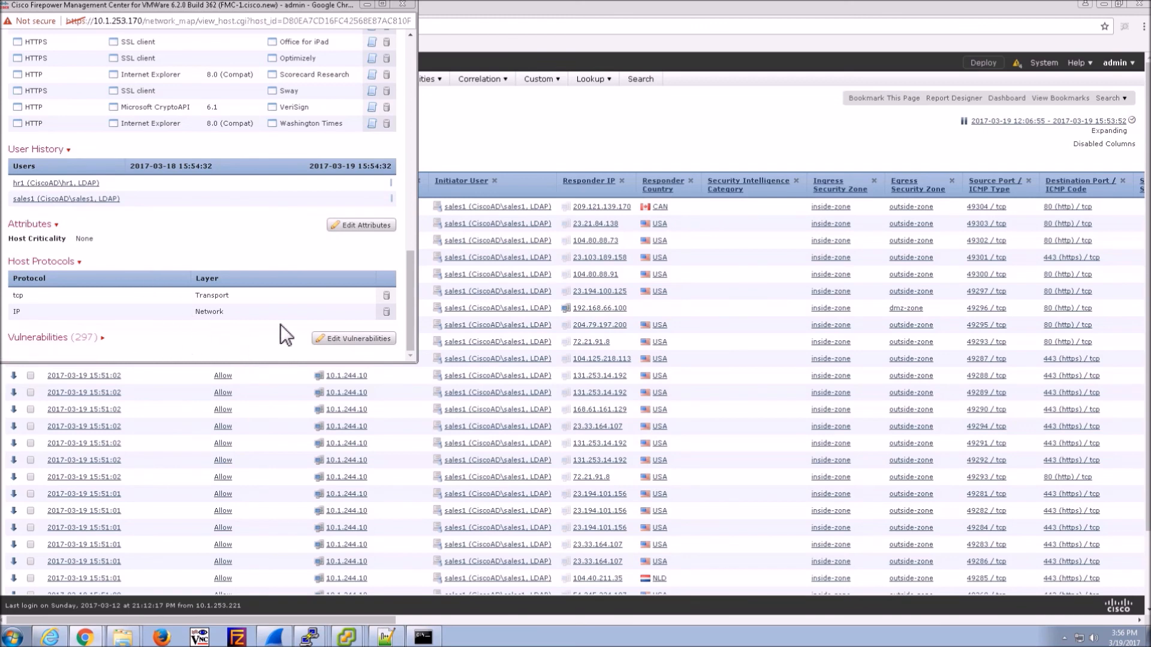
drag(293, 9, 334, 76)
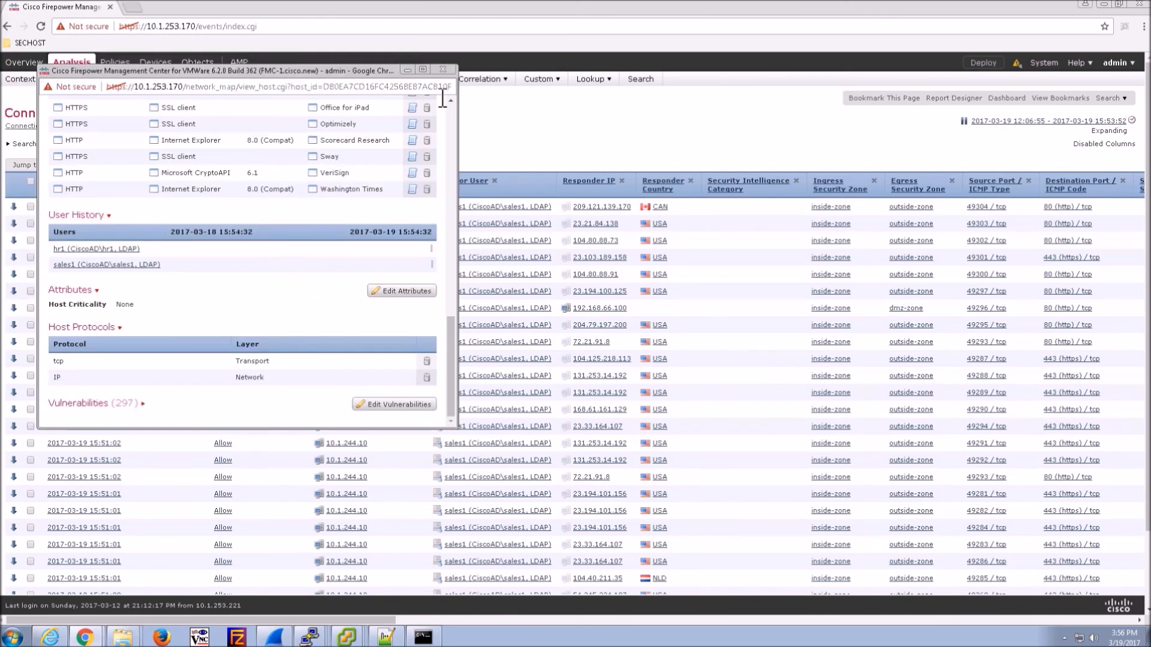